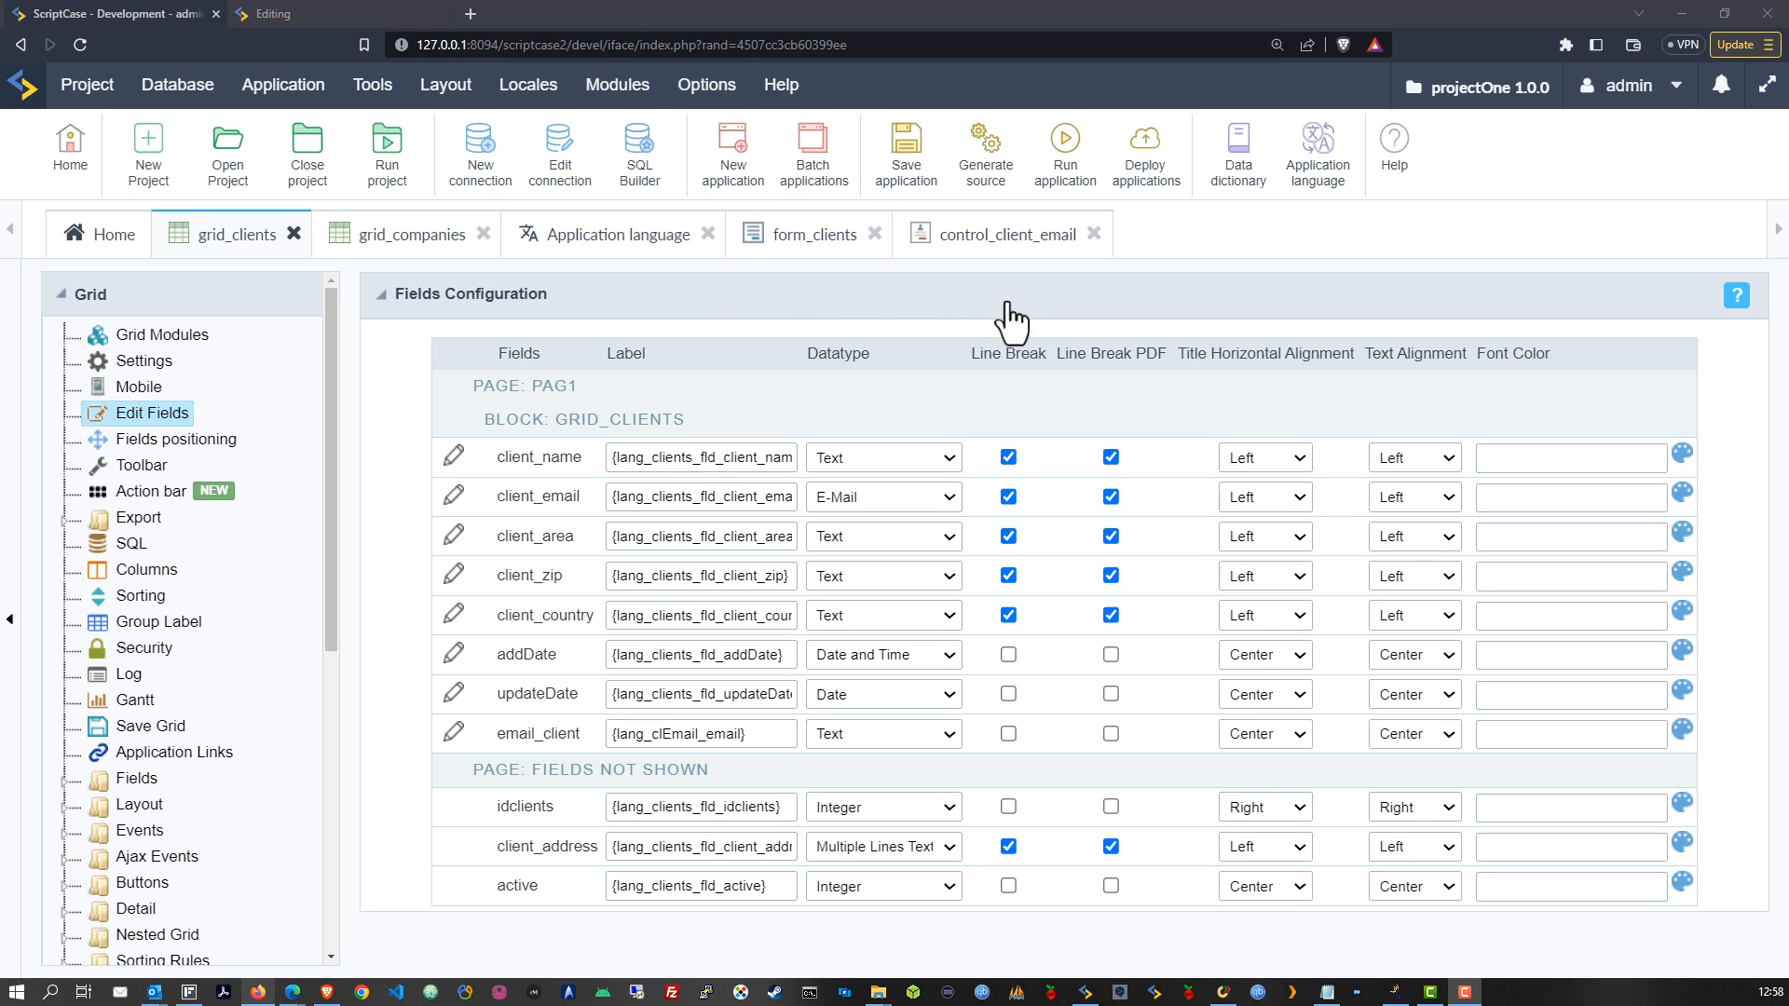
Step: Run the control_client_email application with gfgd as the client_email value and check the To field of the resulting form
left_click(989, 241)
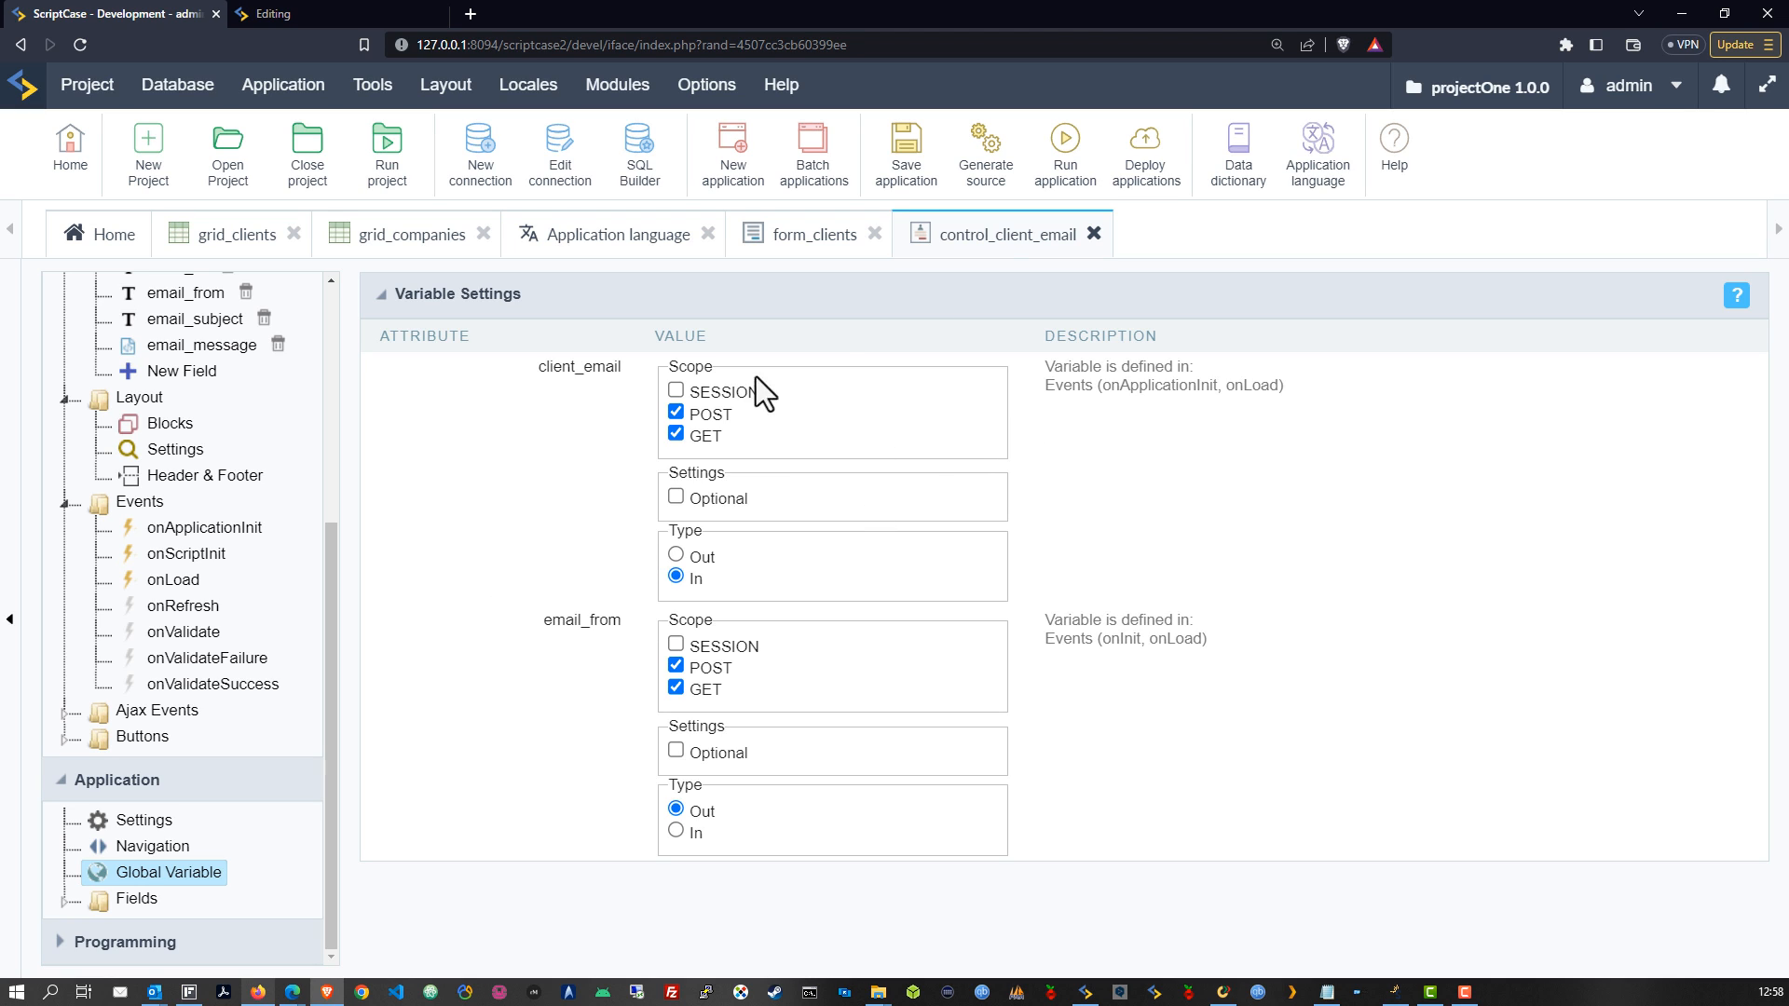
left_click(1023, 151)
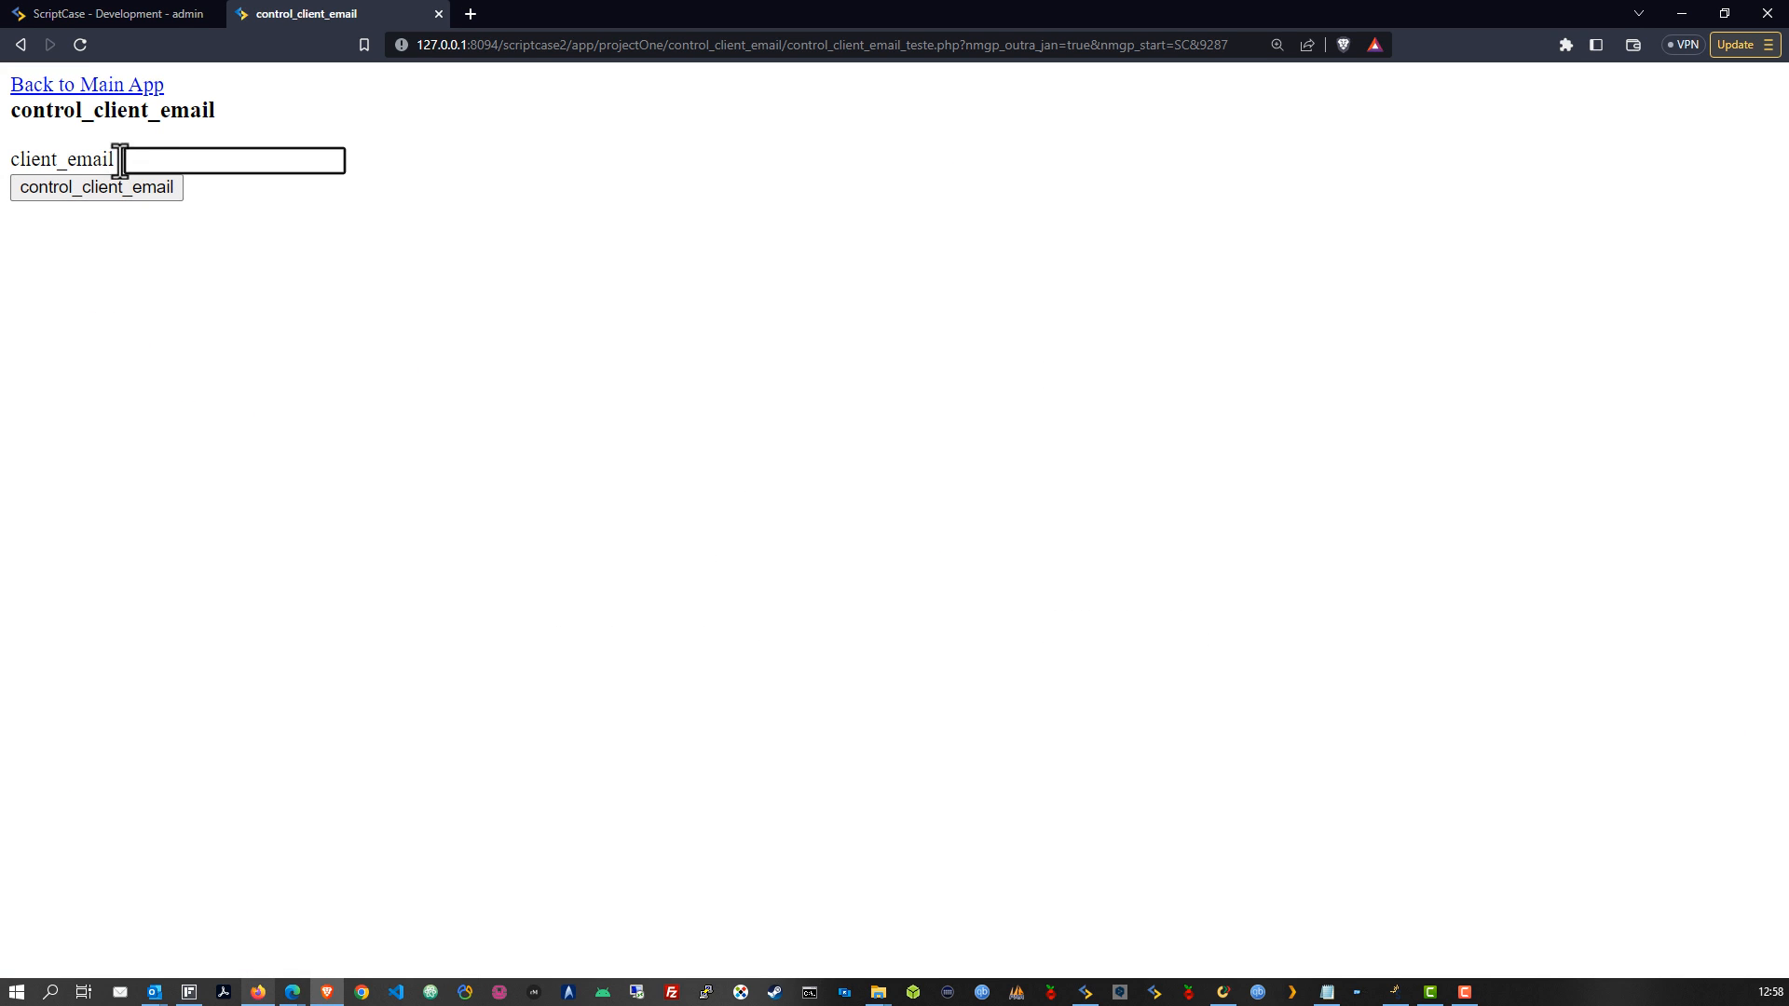
left_click(157, 159)
type("gfgd")
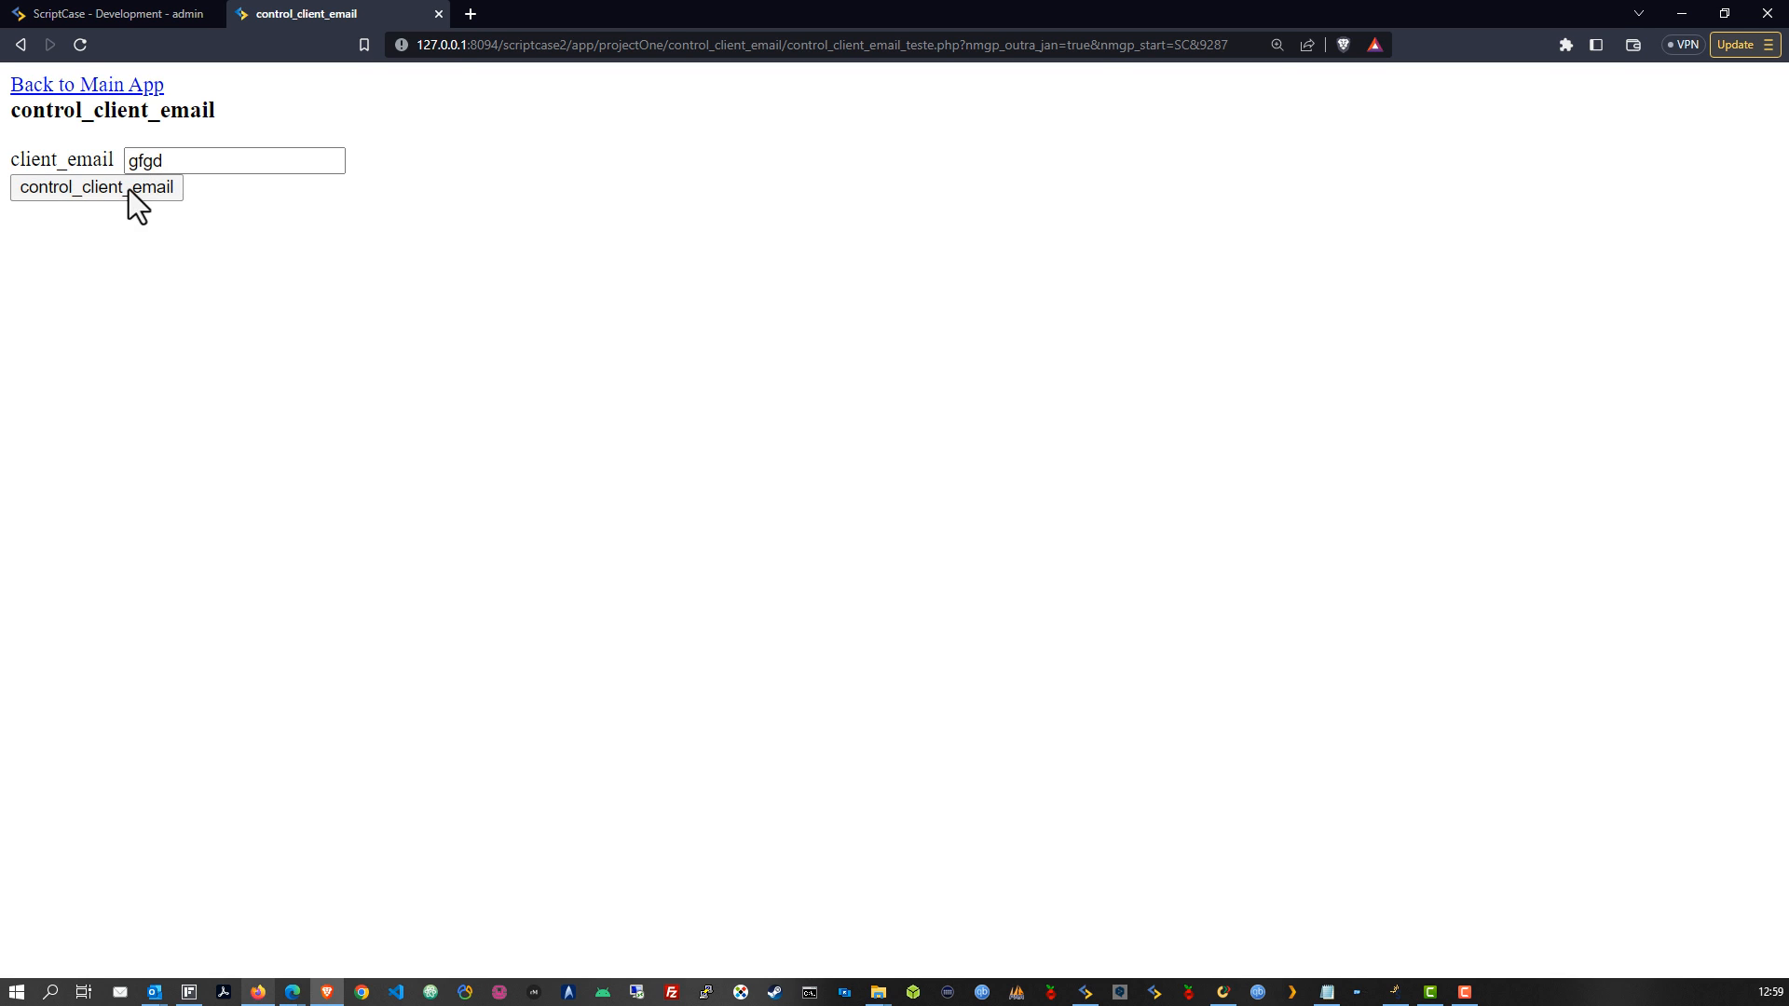
left_click(128, 188)
double_click(126, 128)
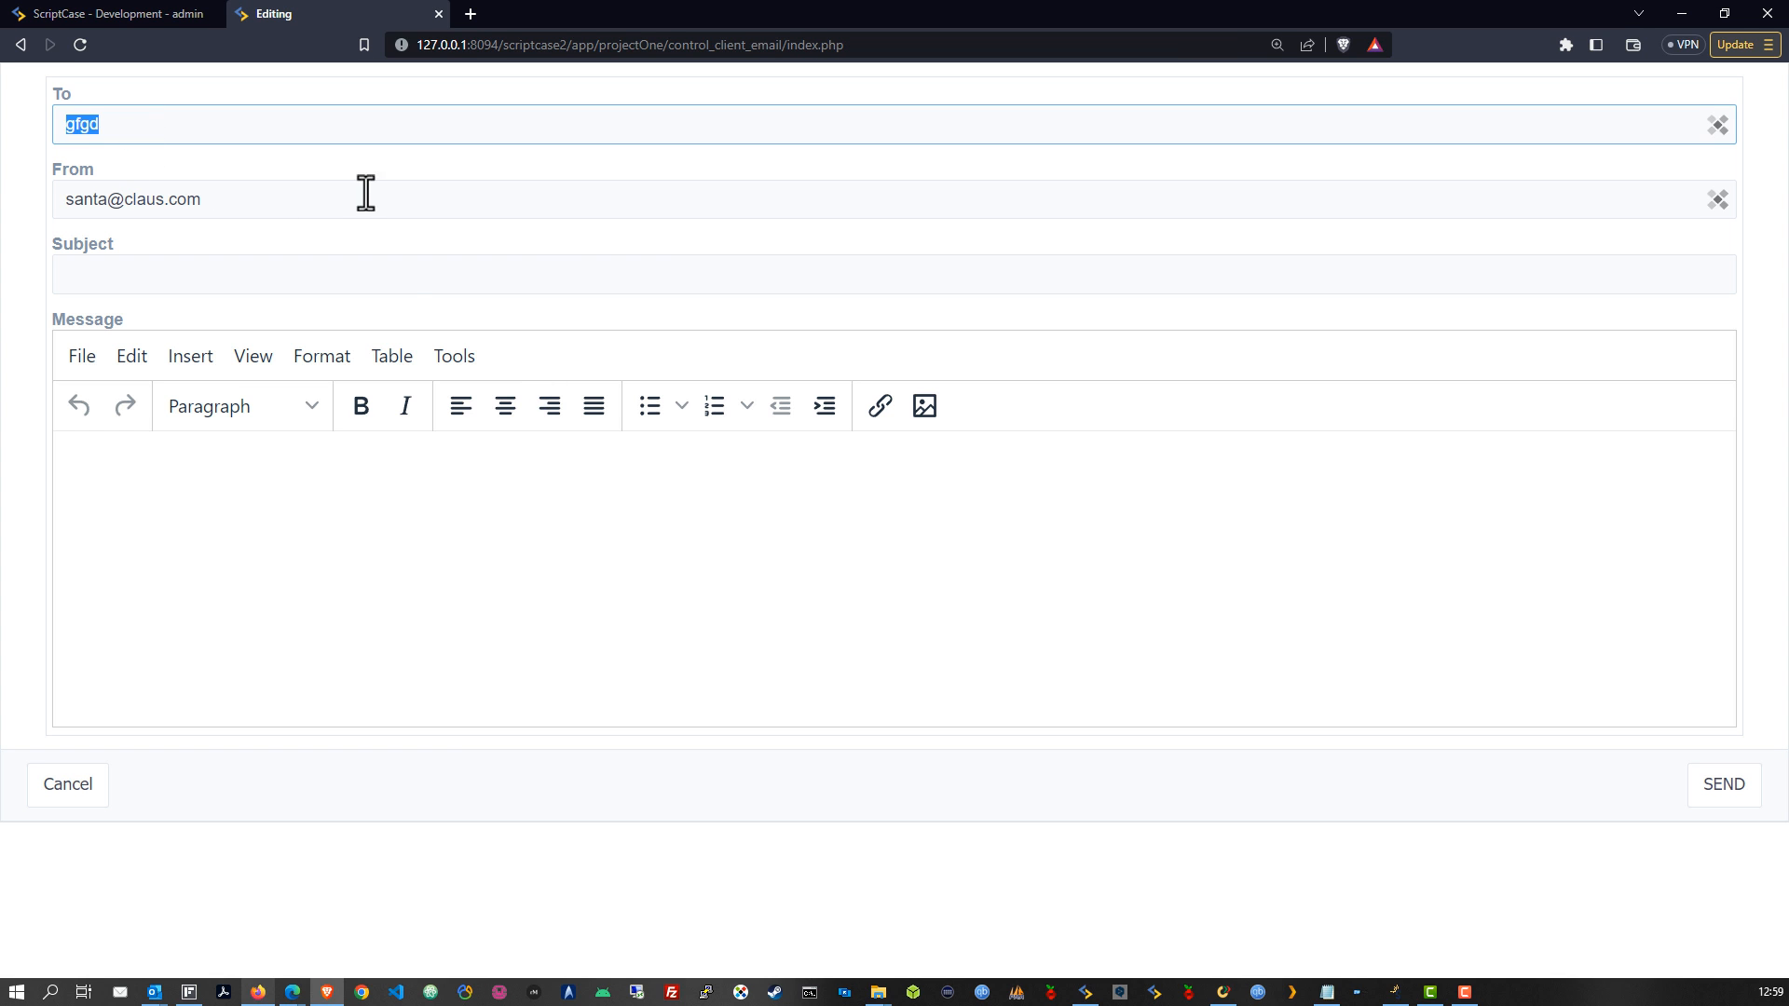
left_click(361, 166)
double_click(122, 128)
left_click(277, 164)
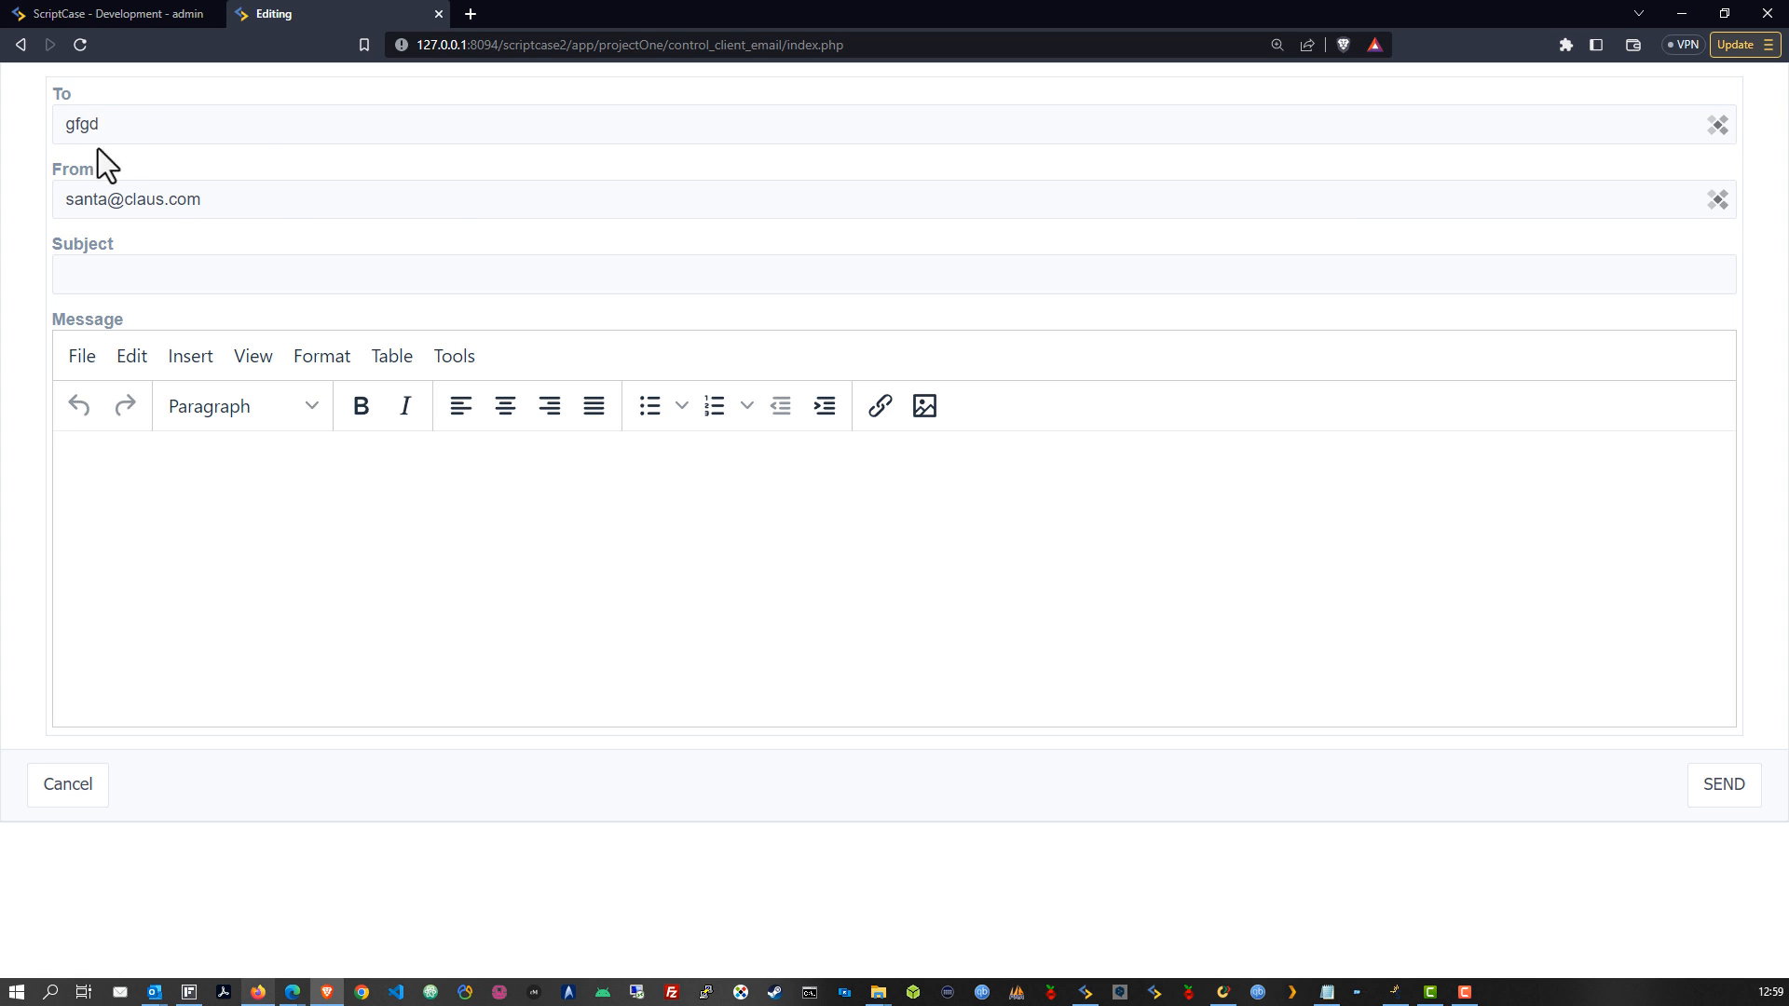
Step: Return to the ScriptCase development page and log in again with the account password
left_click(110, 14)
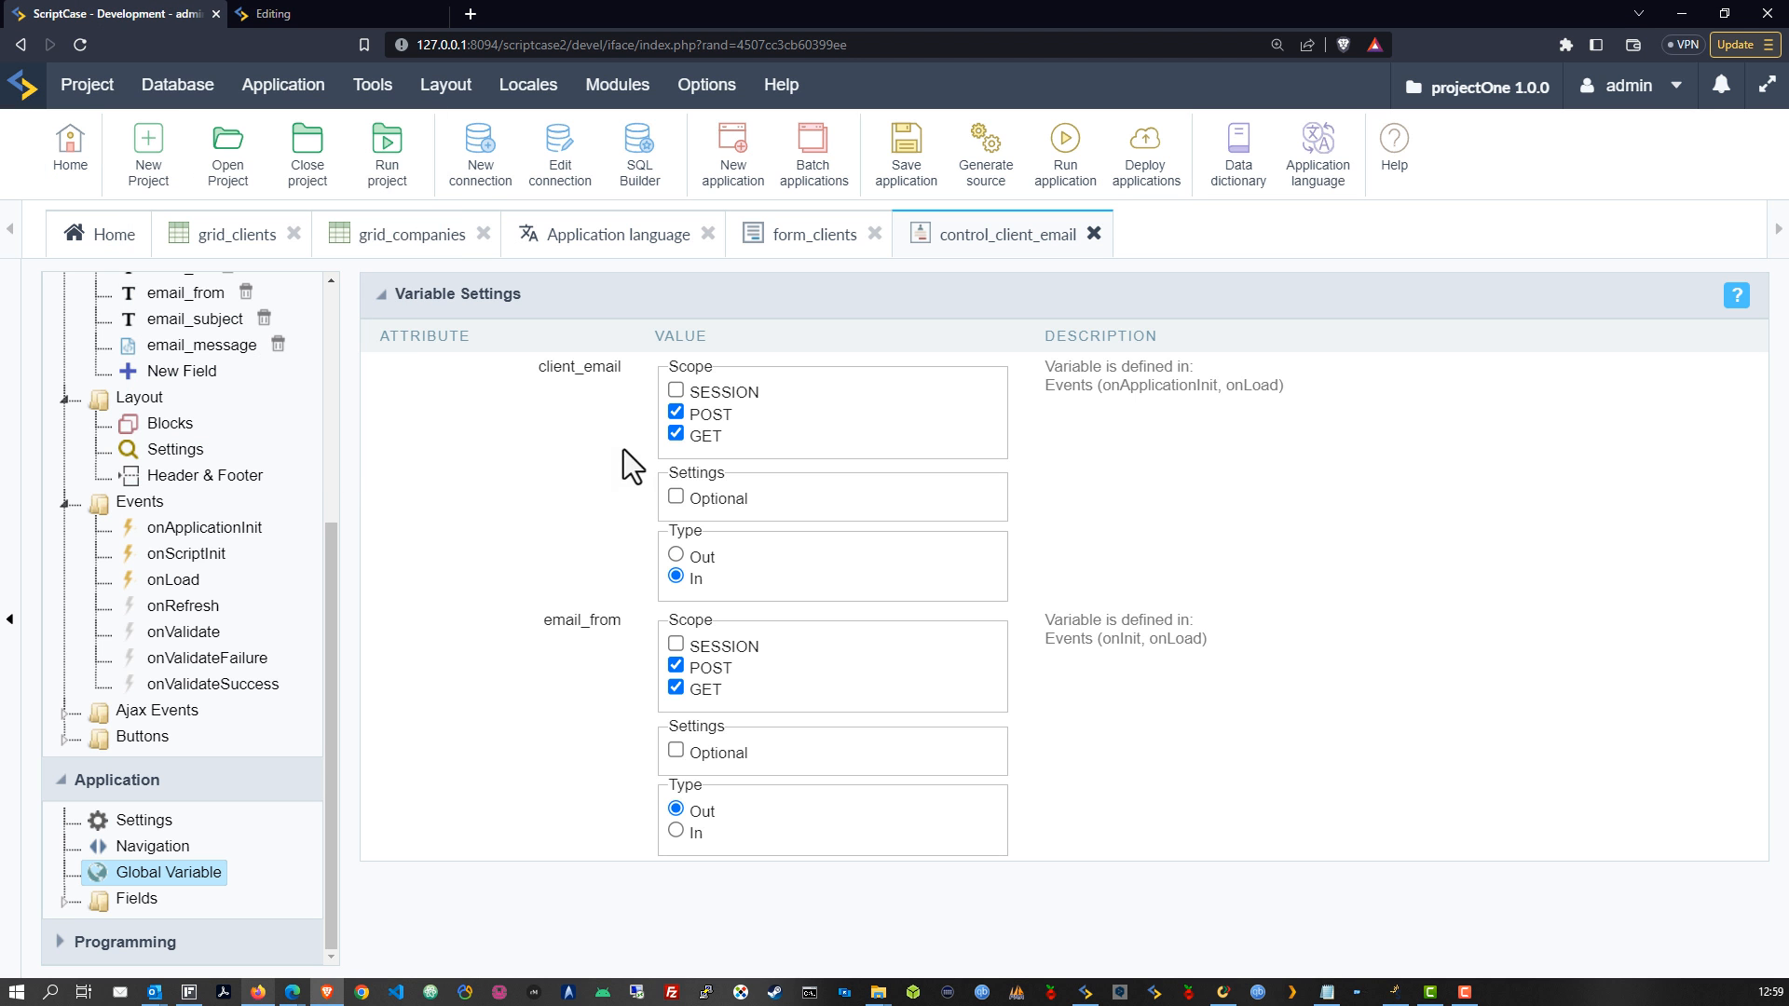
scroll(188, 518, "up", 4)
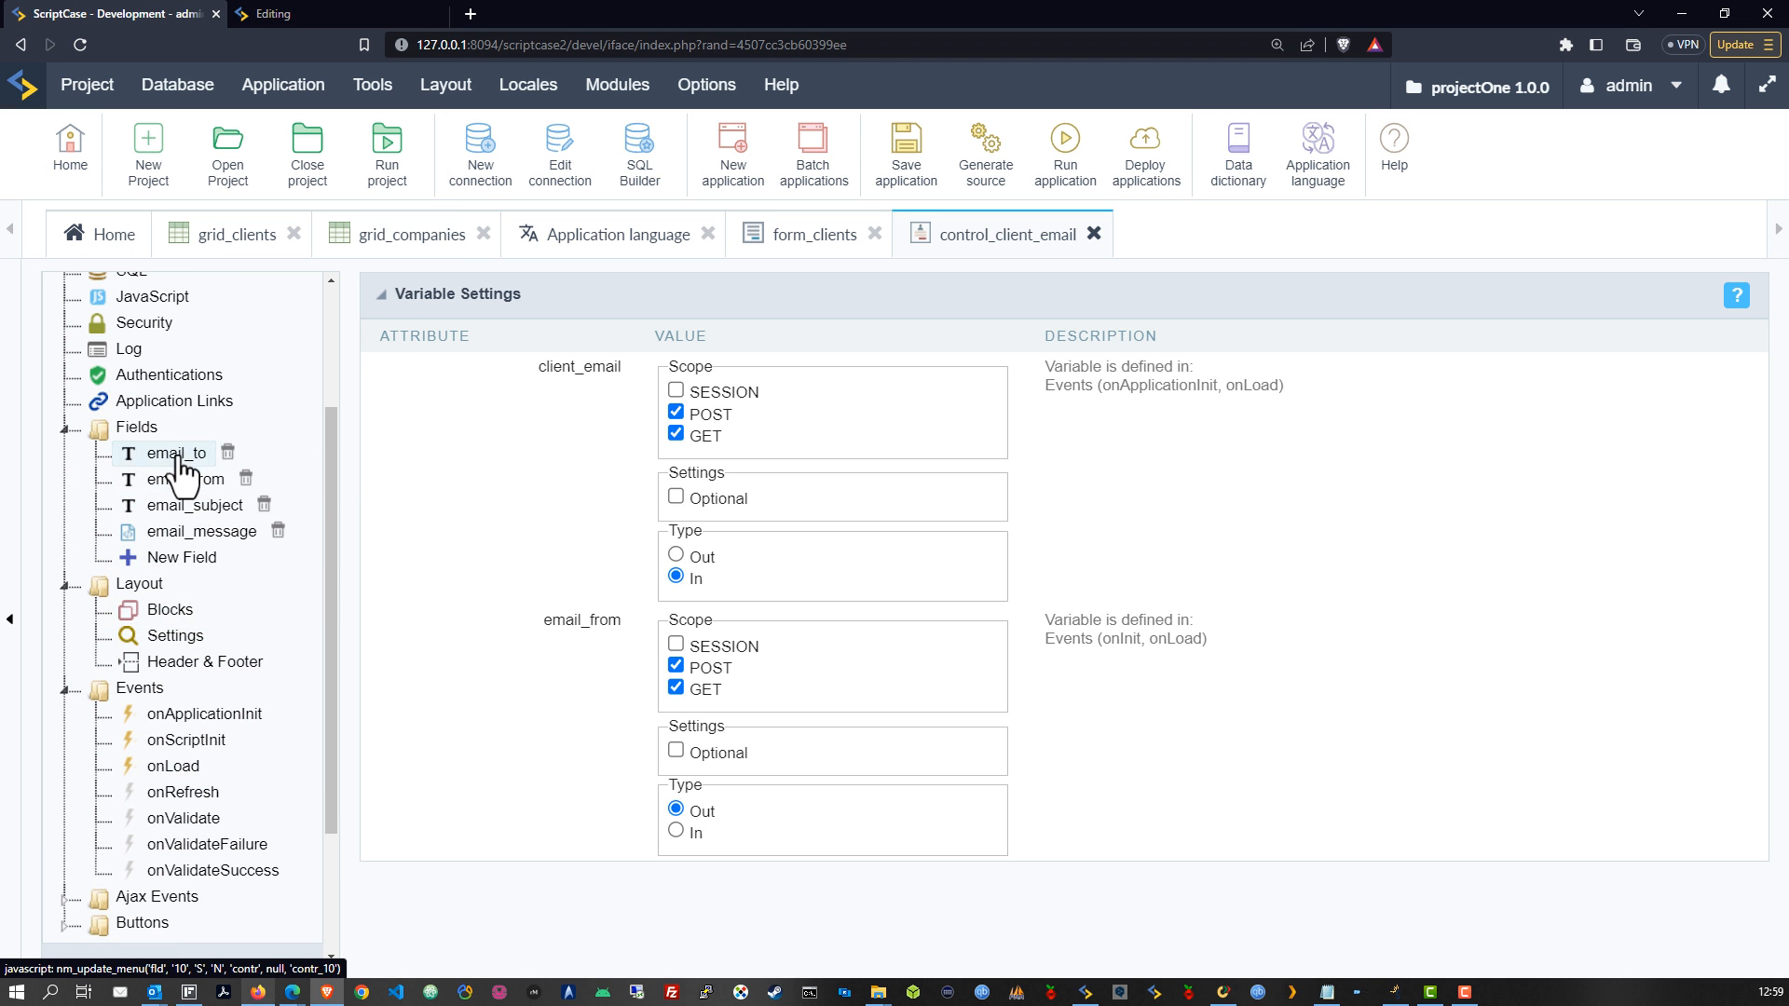
left_click(153, 379)
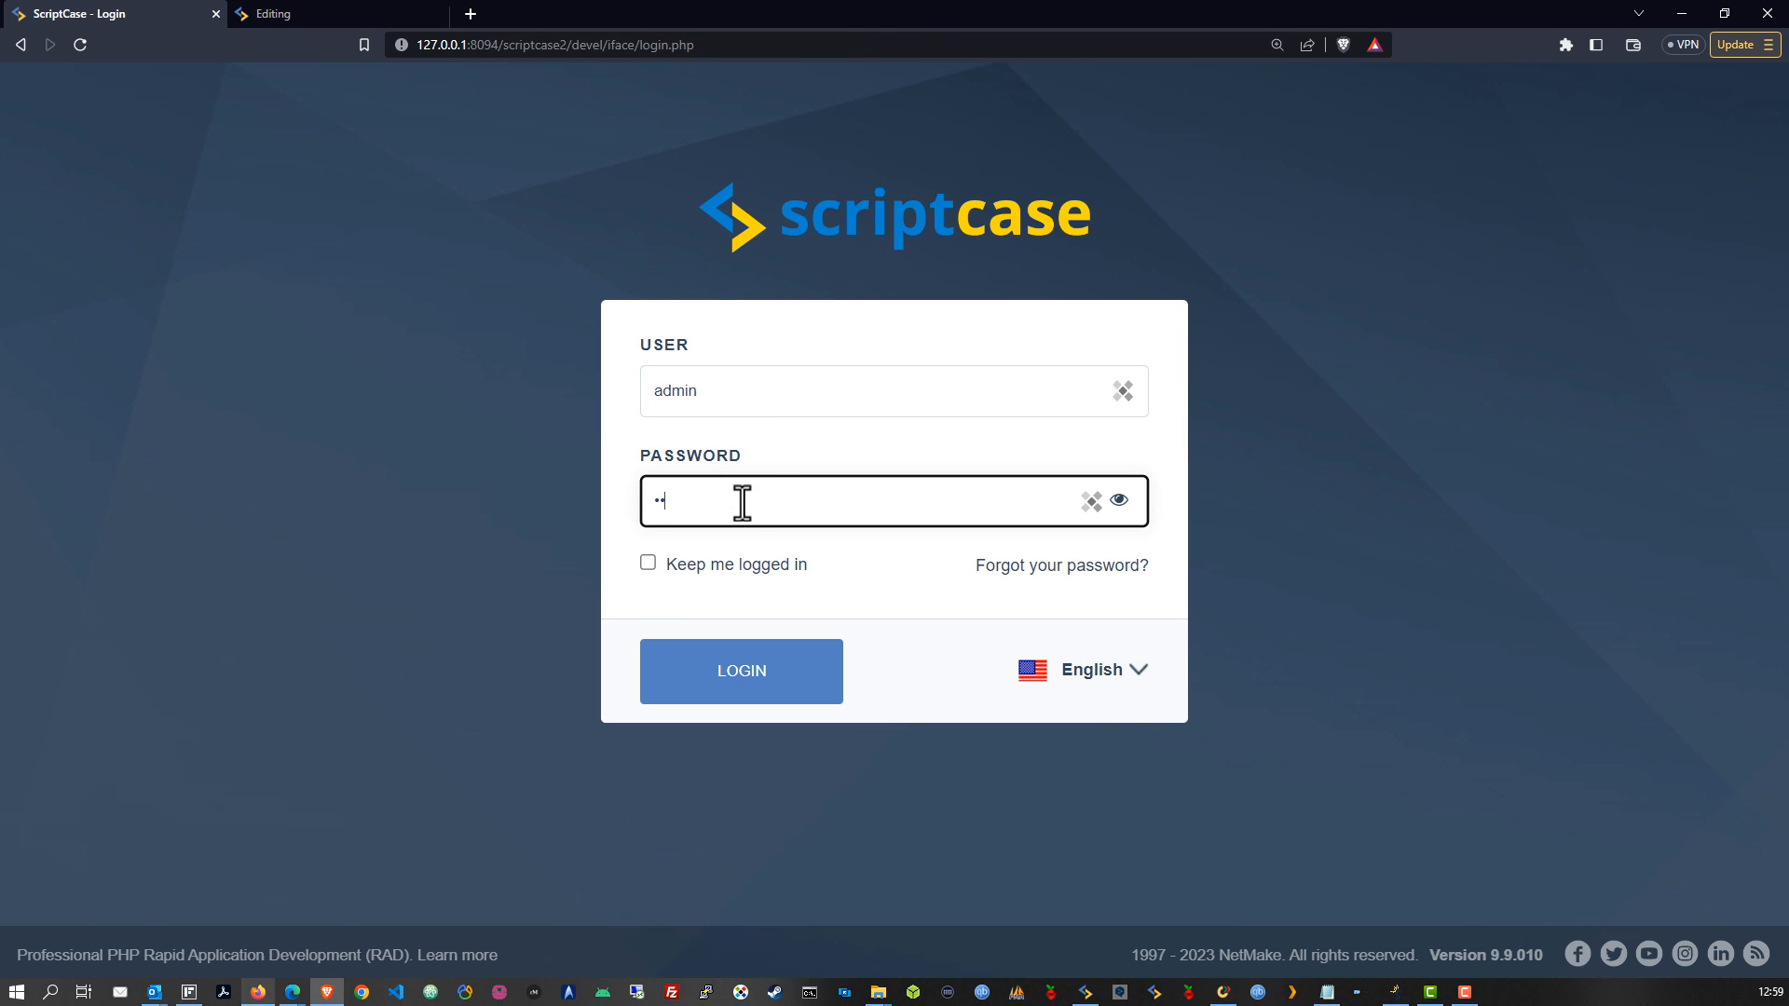
key("Return")
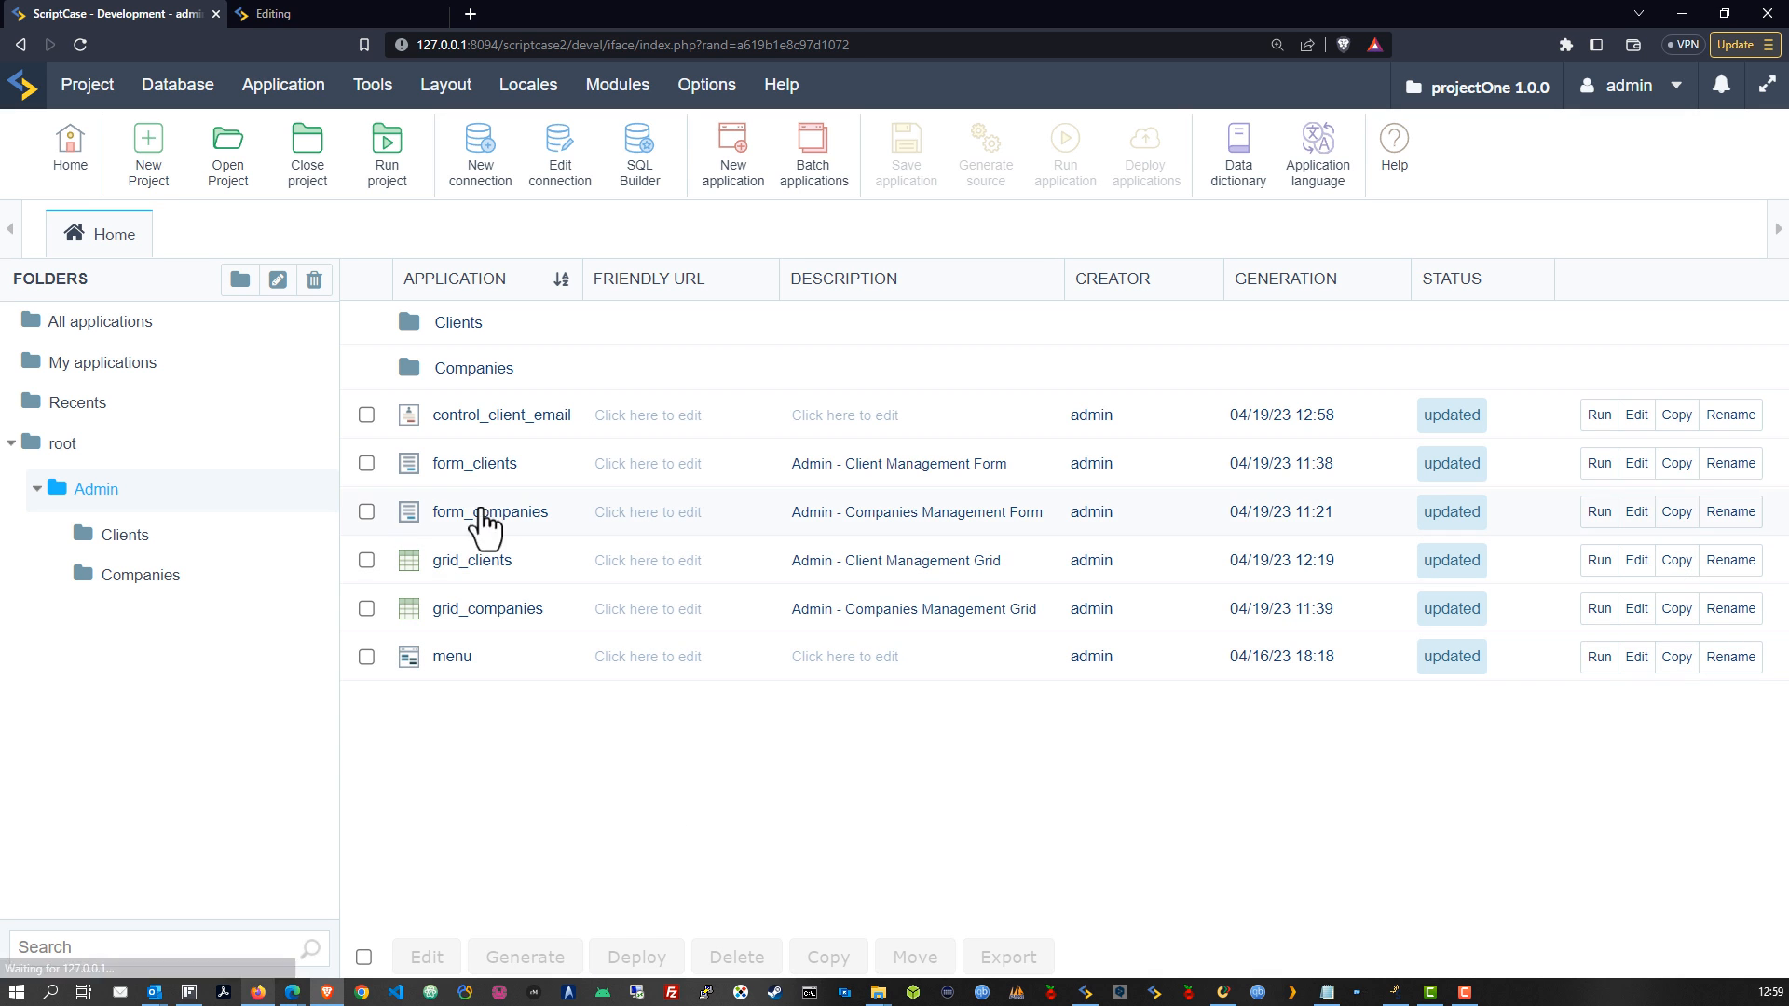
Step: In control_client_email, set the datatype of the email_to and email_from fields to E-Mail and save the application
left_click(467, 421)
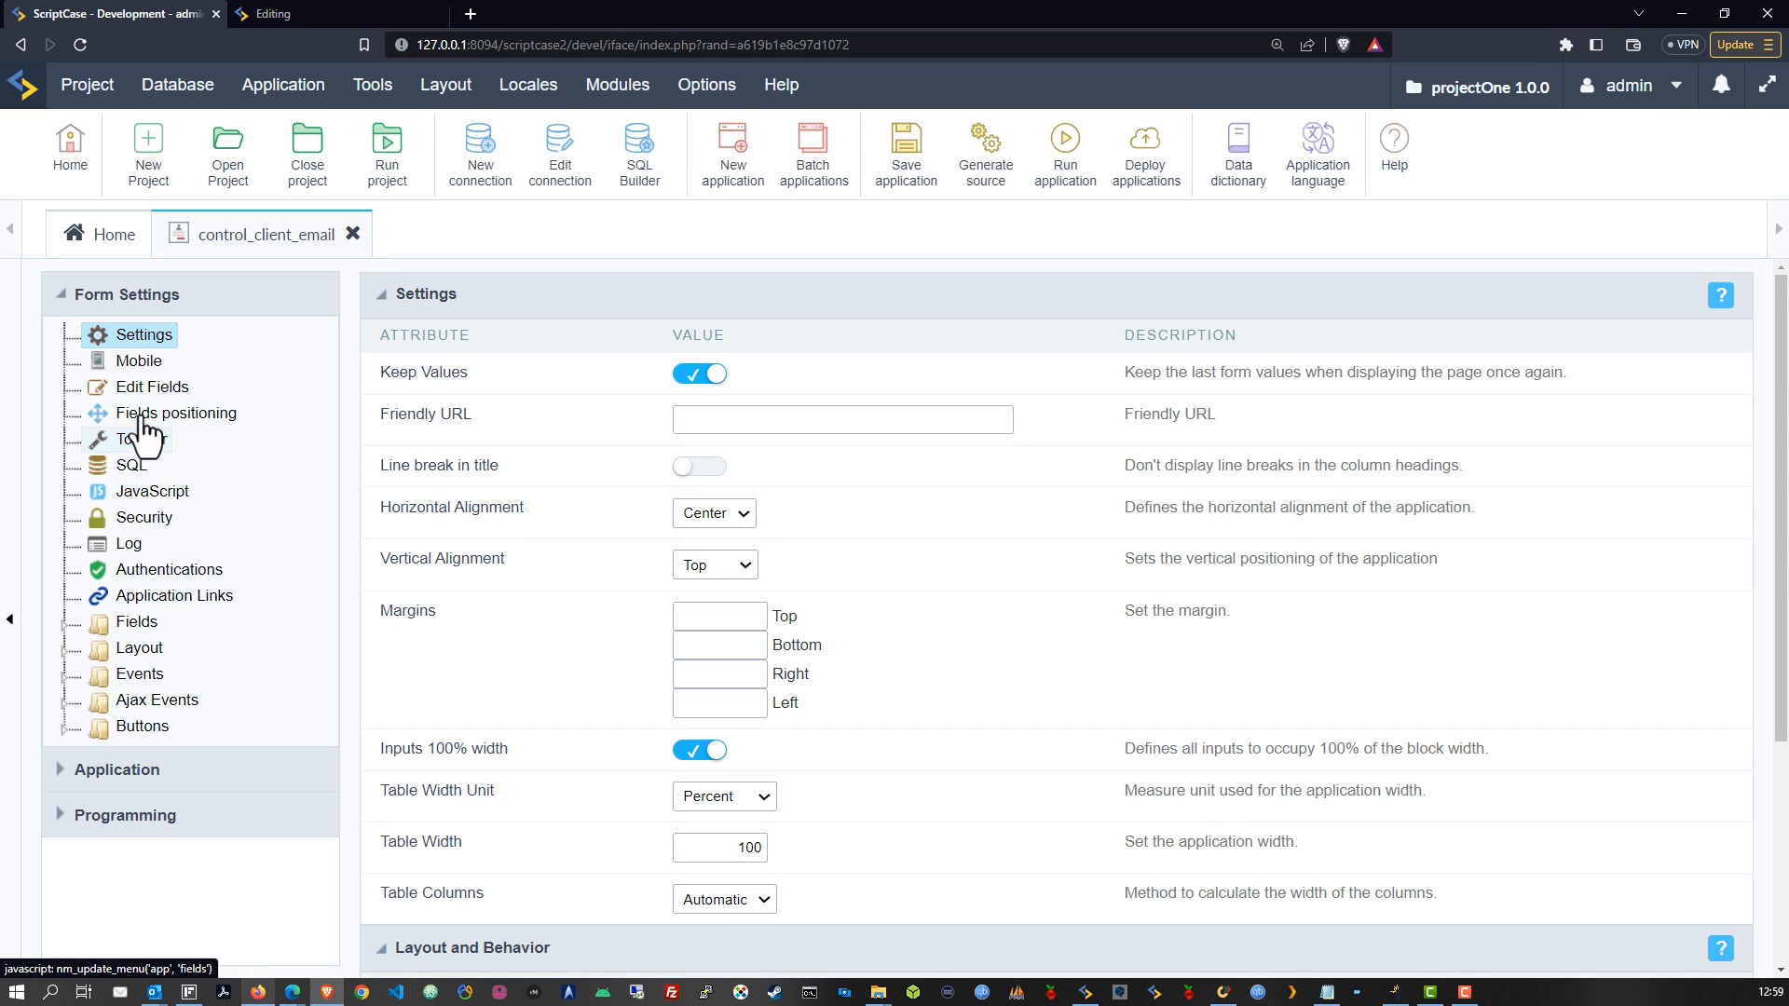
left_click(149, 387)
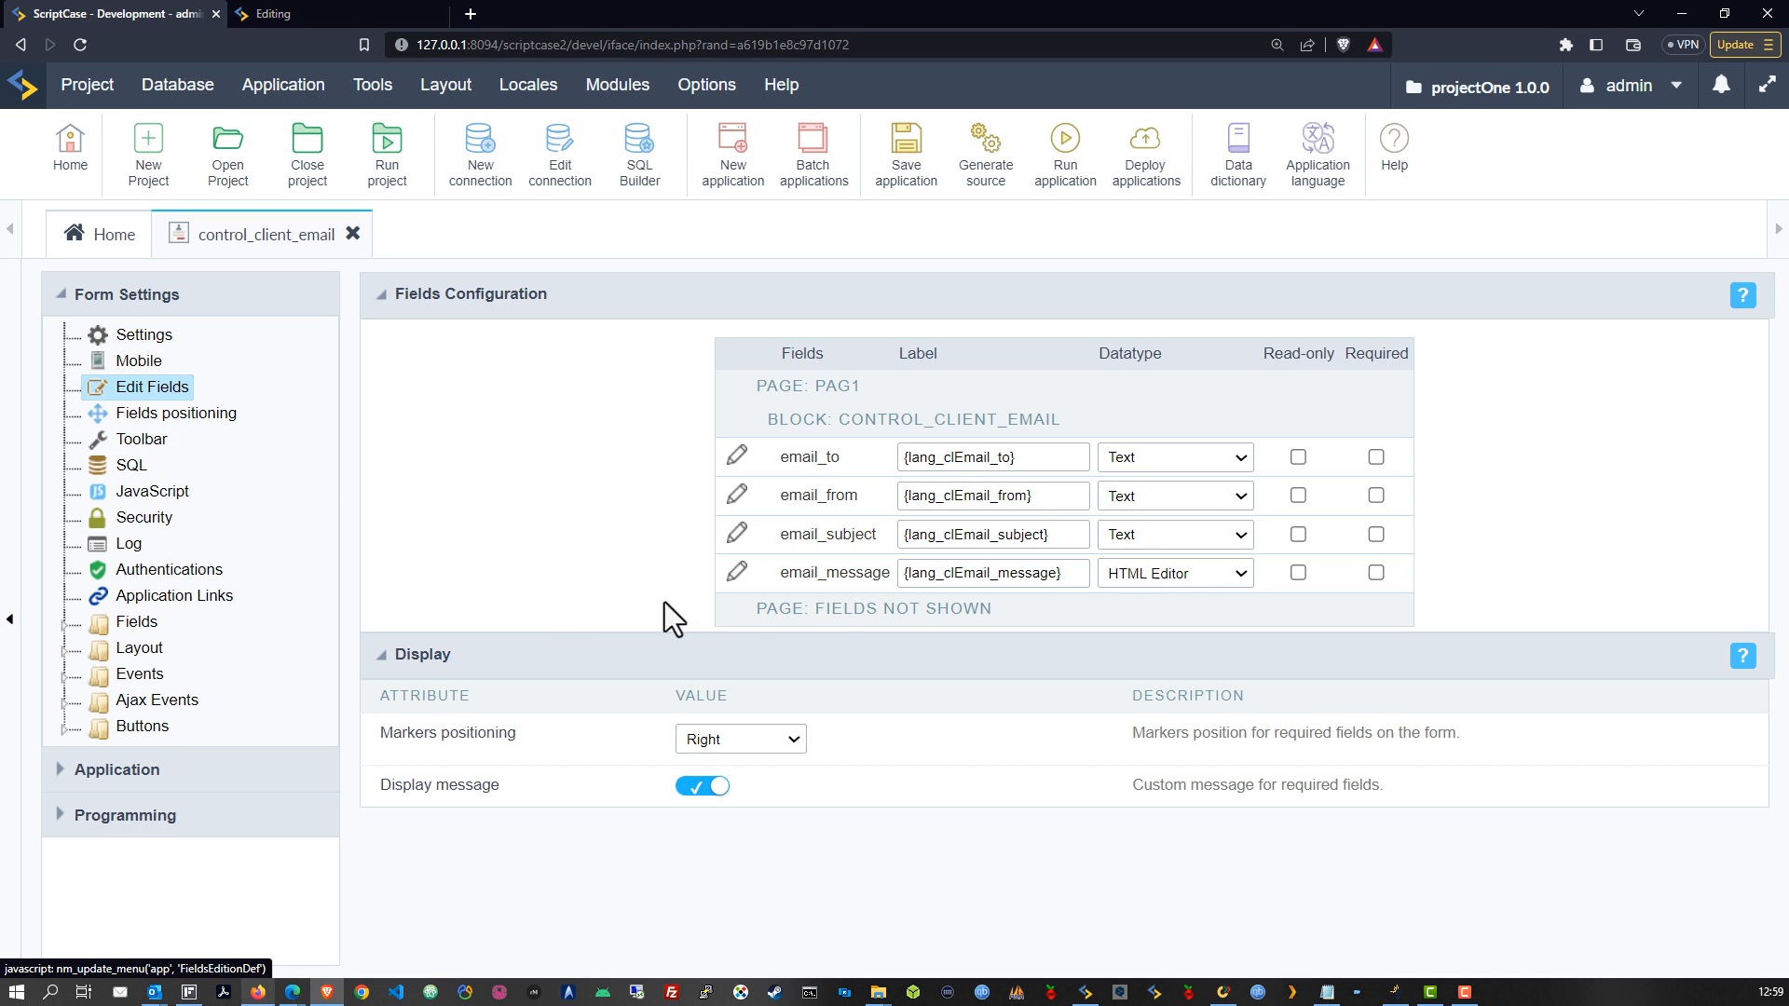
left_click(1150, 461)
scroll(1188, 625, "down", 4)
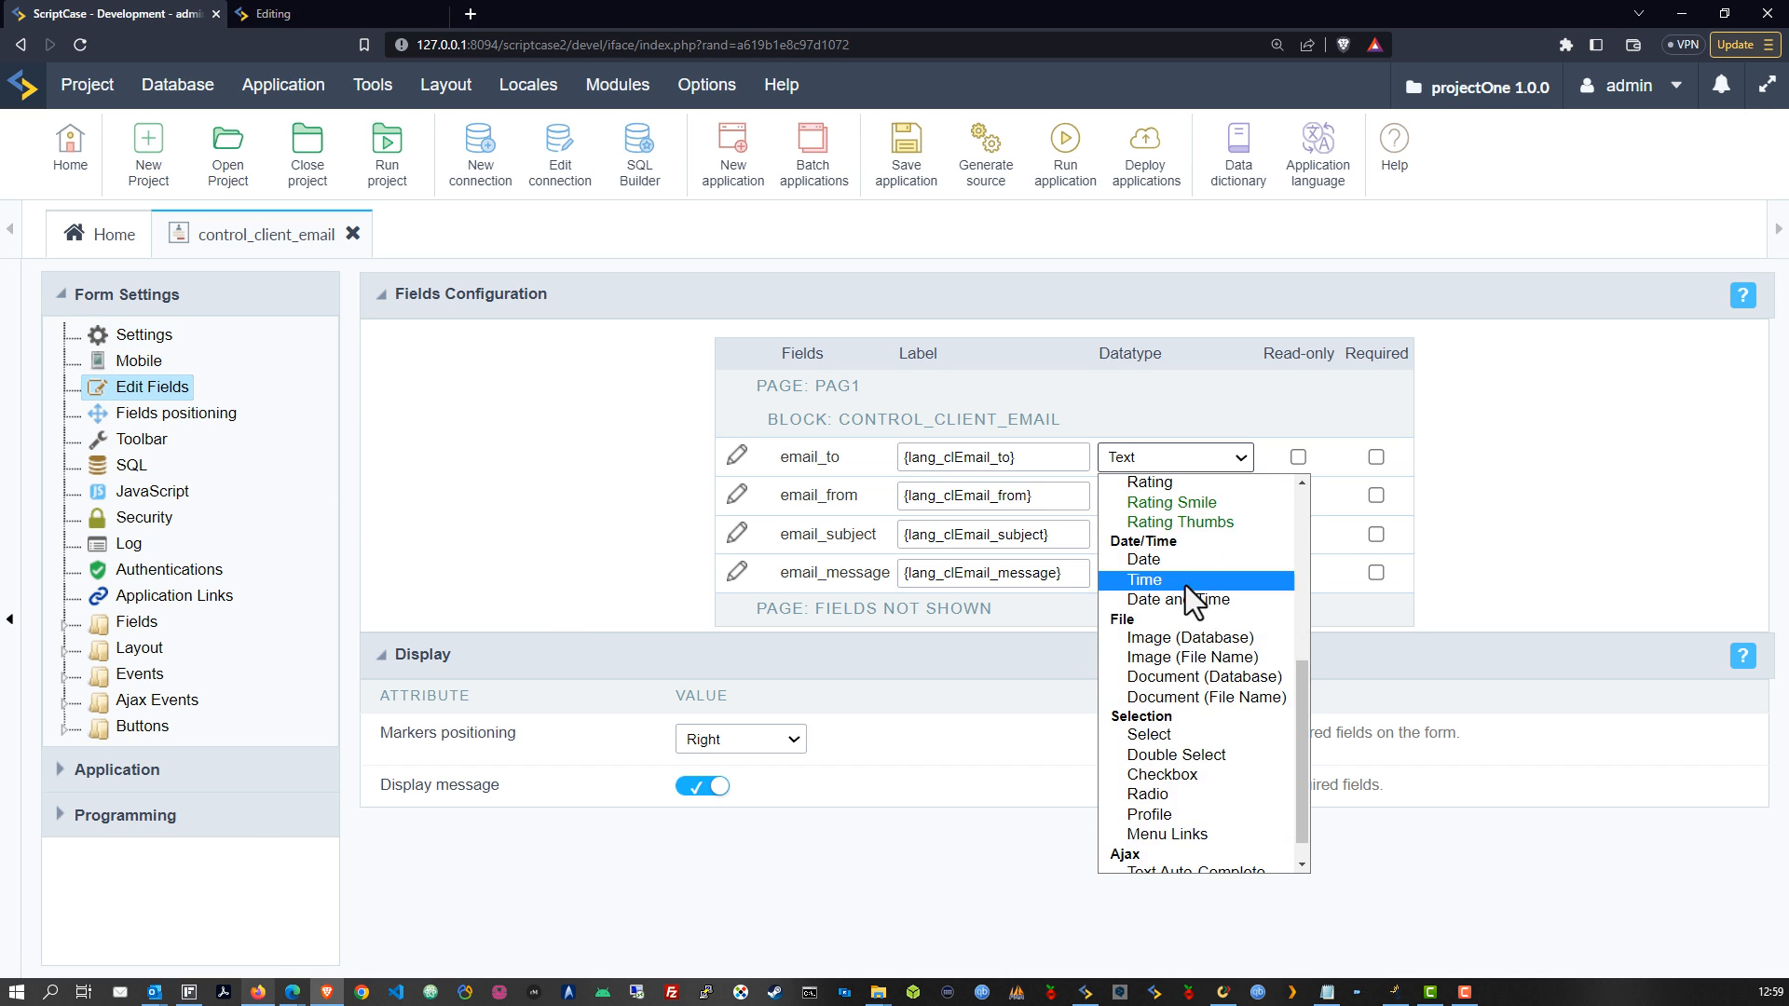
scroll(1202, 643, "up", 4)
left_click(1182, 716)
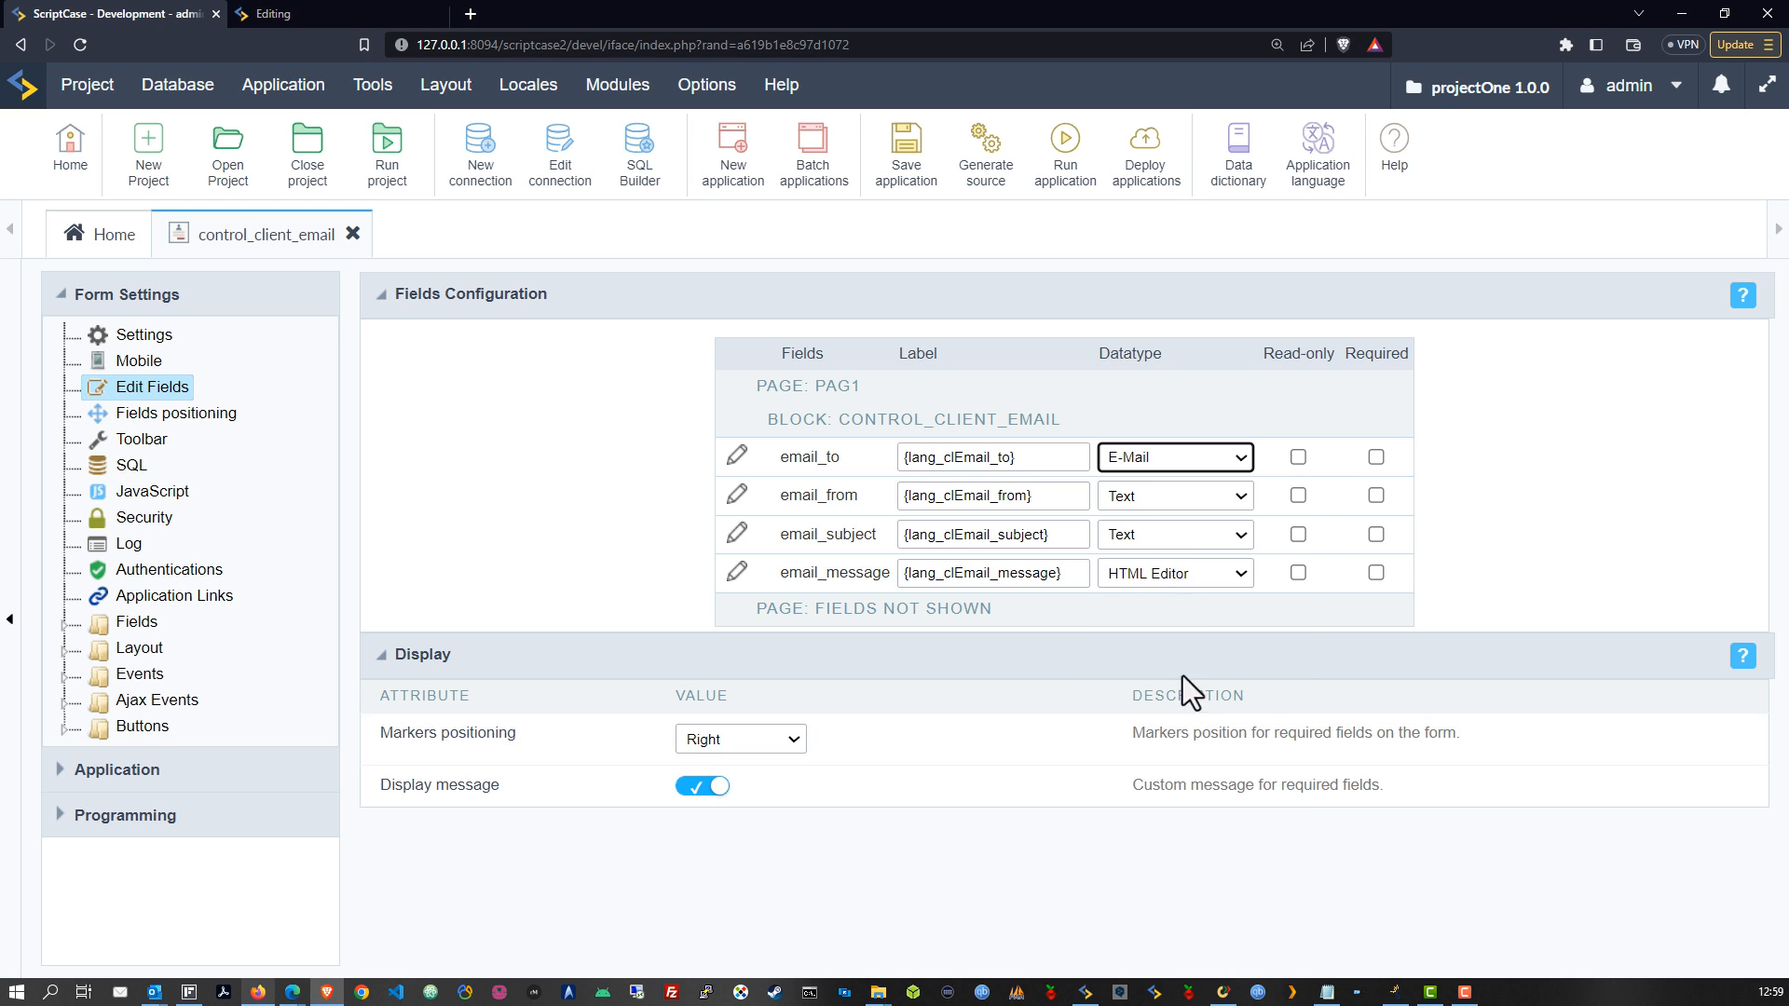
left_click(1142, 498)
left_click(1177, 755)
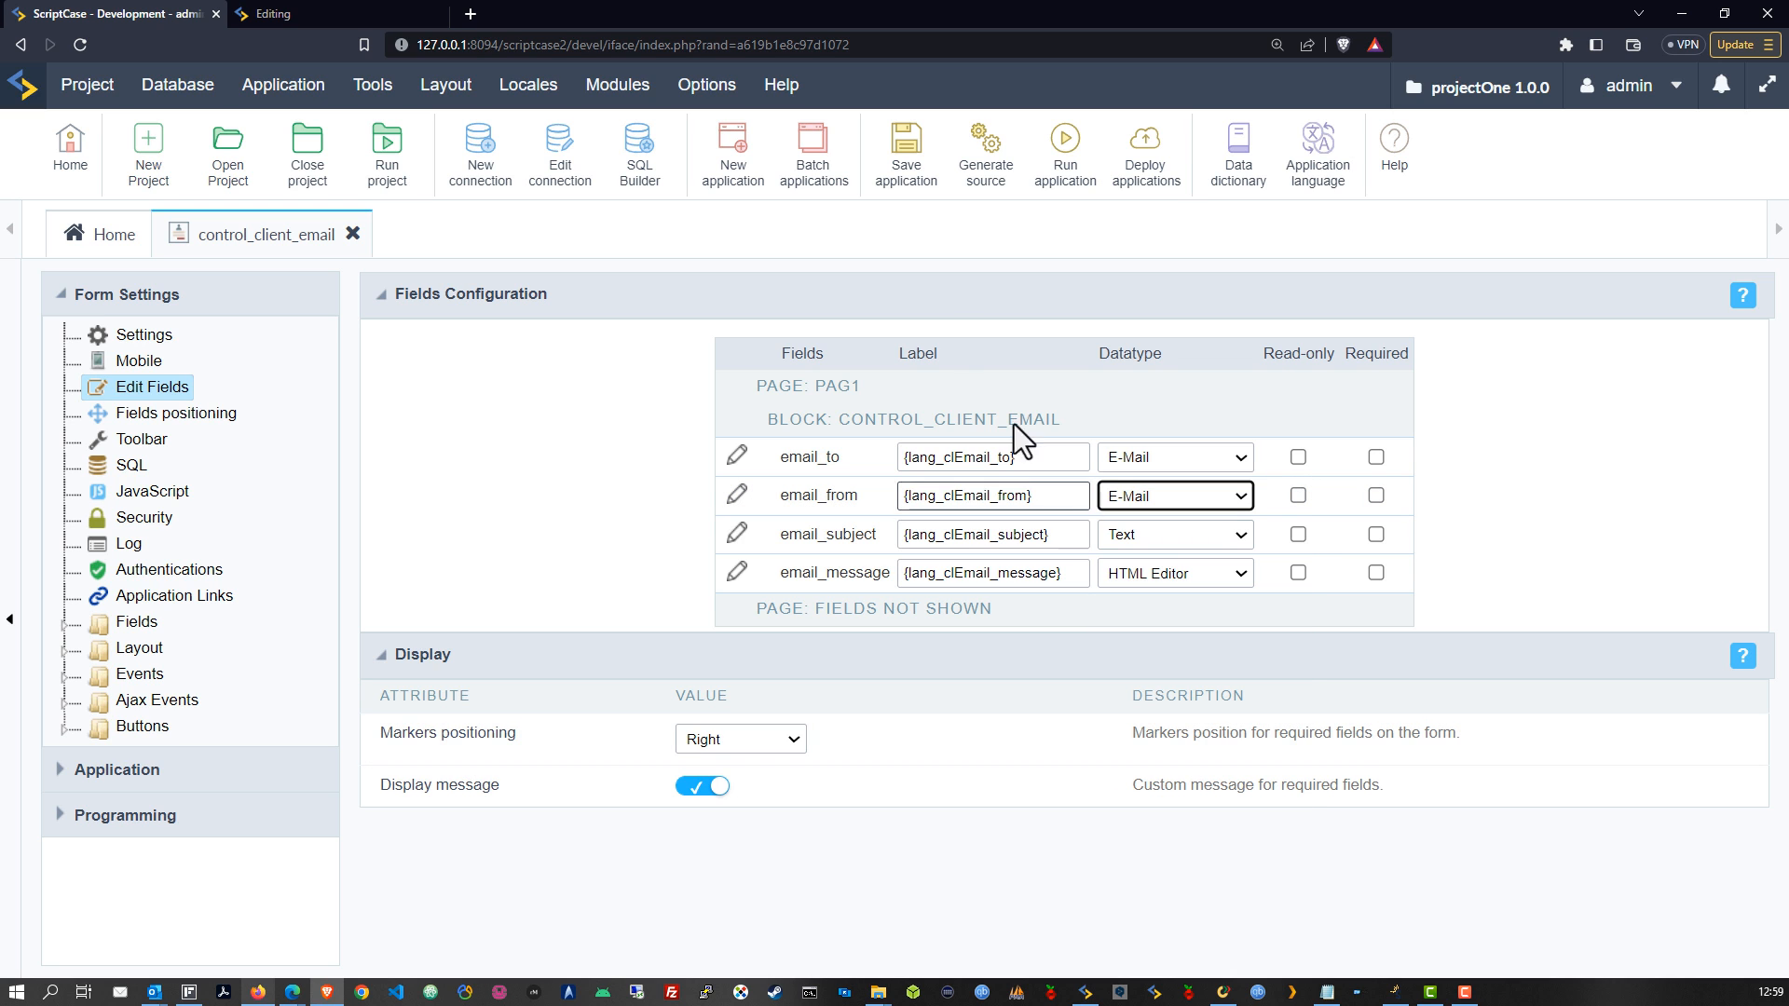
left_click(898, 186)
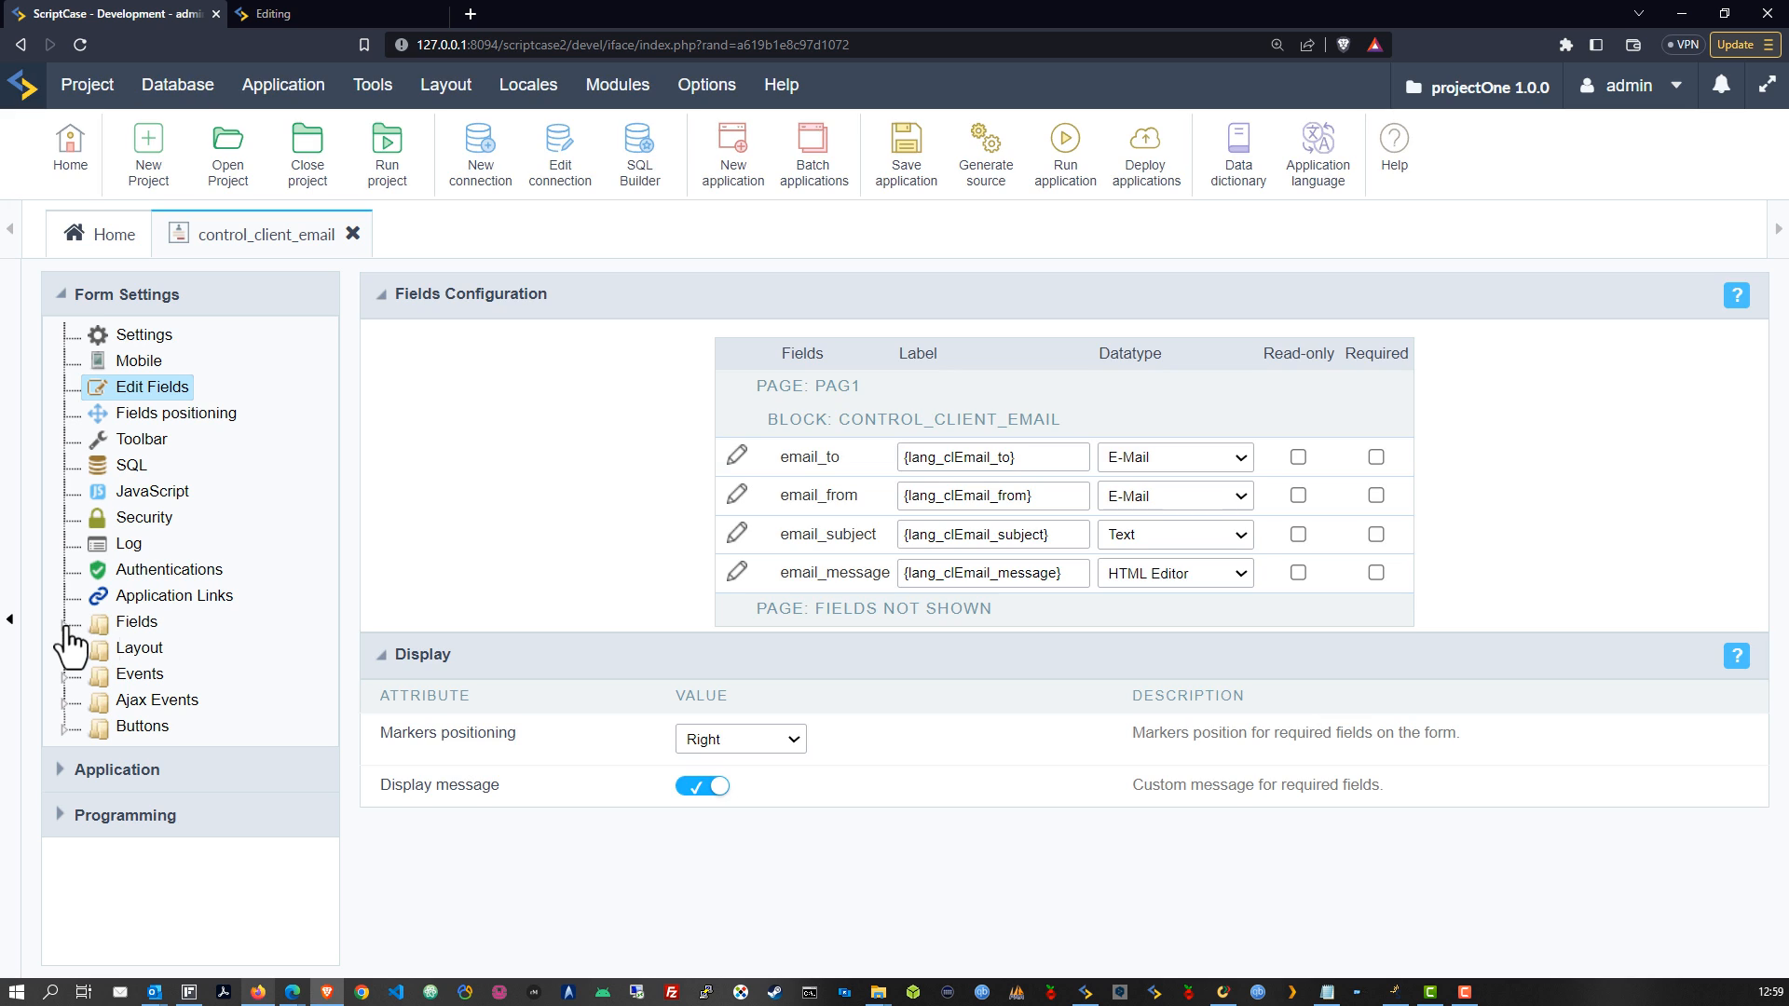
Step: Open the onValidate event of control_client_email and insert the "Send a simple e-mail" example code
left_click(66, 624)
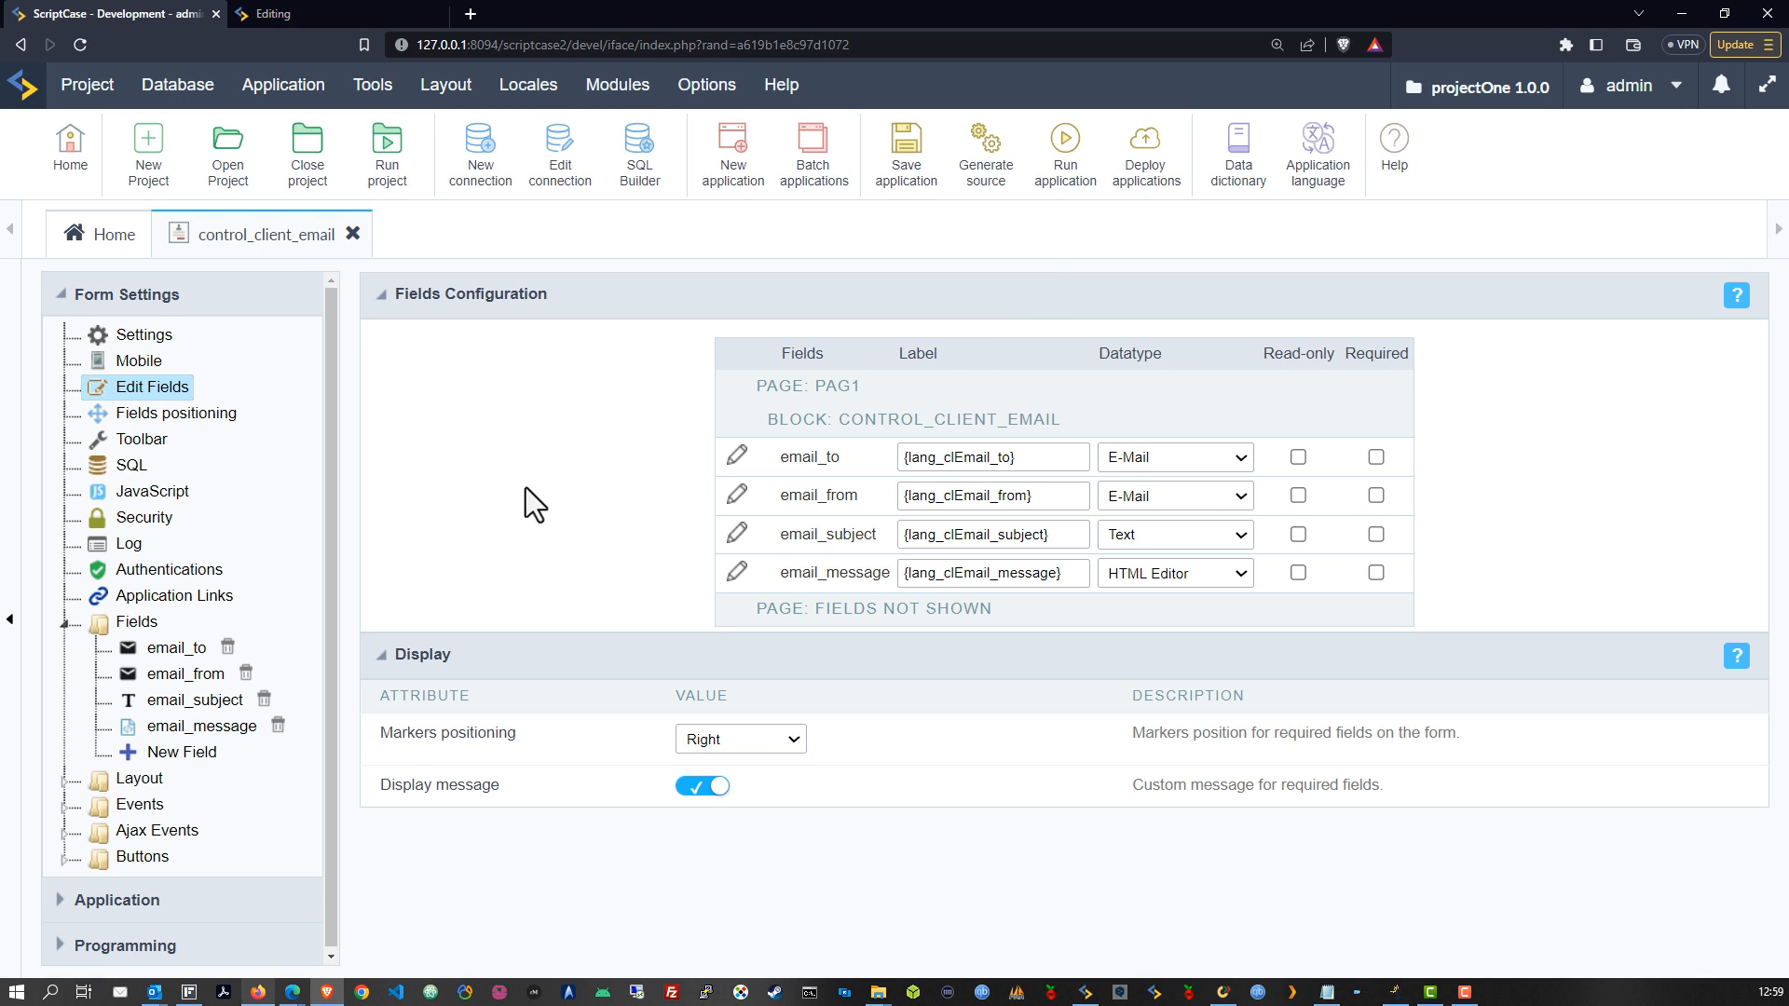
left_click(64, 807)
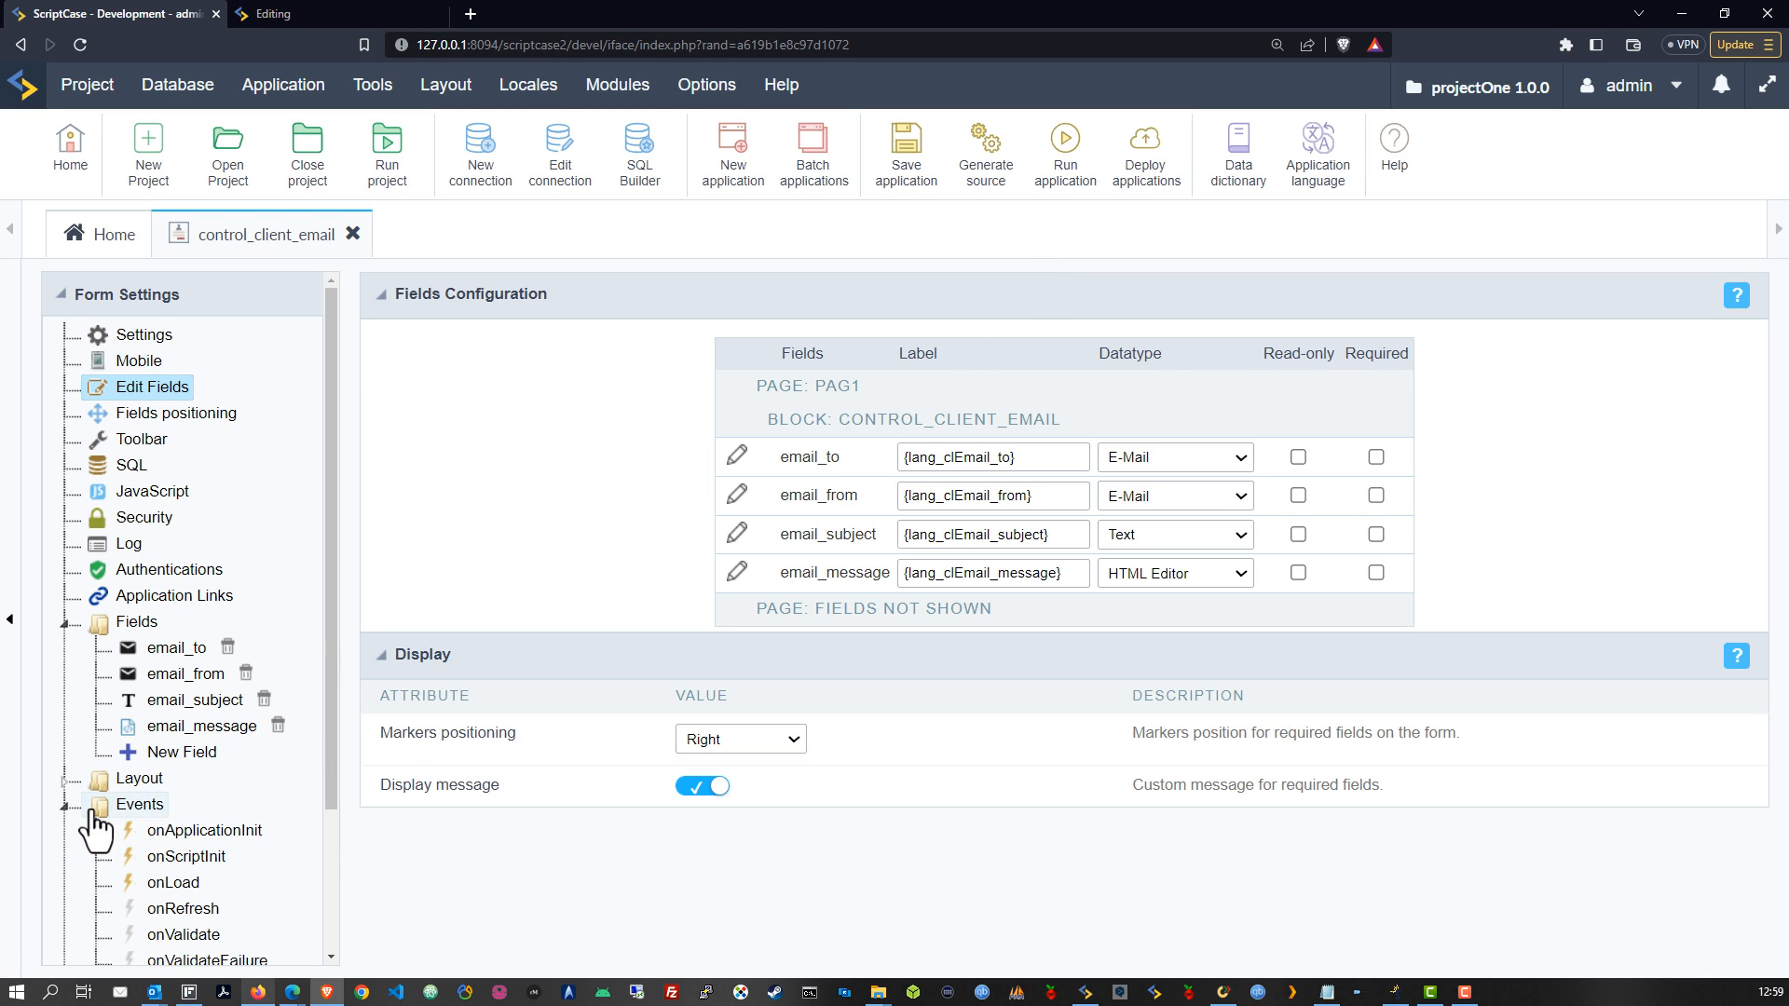
scroll(299, 719, "down", 2)
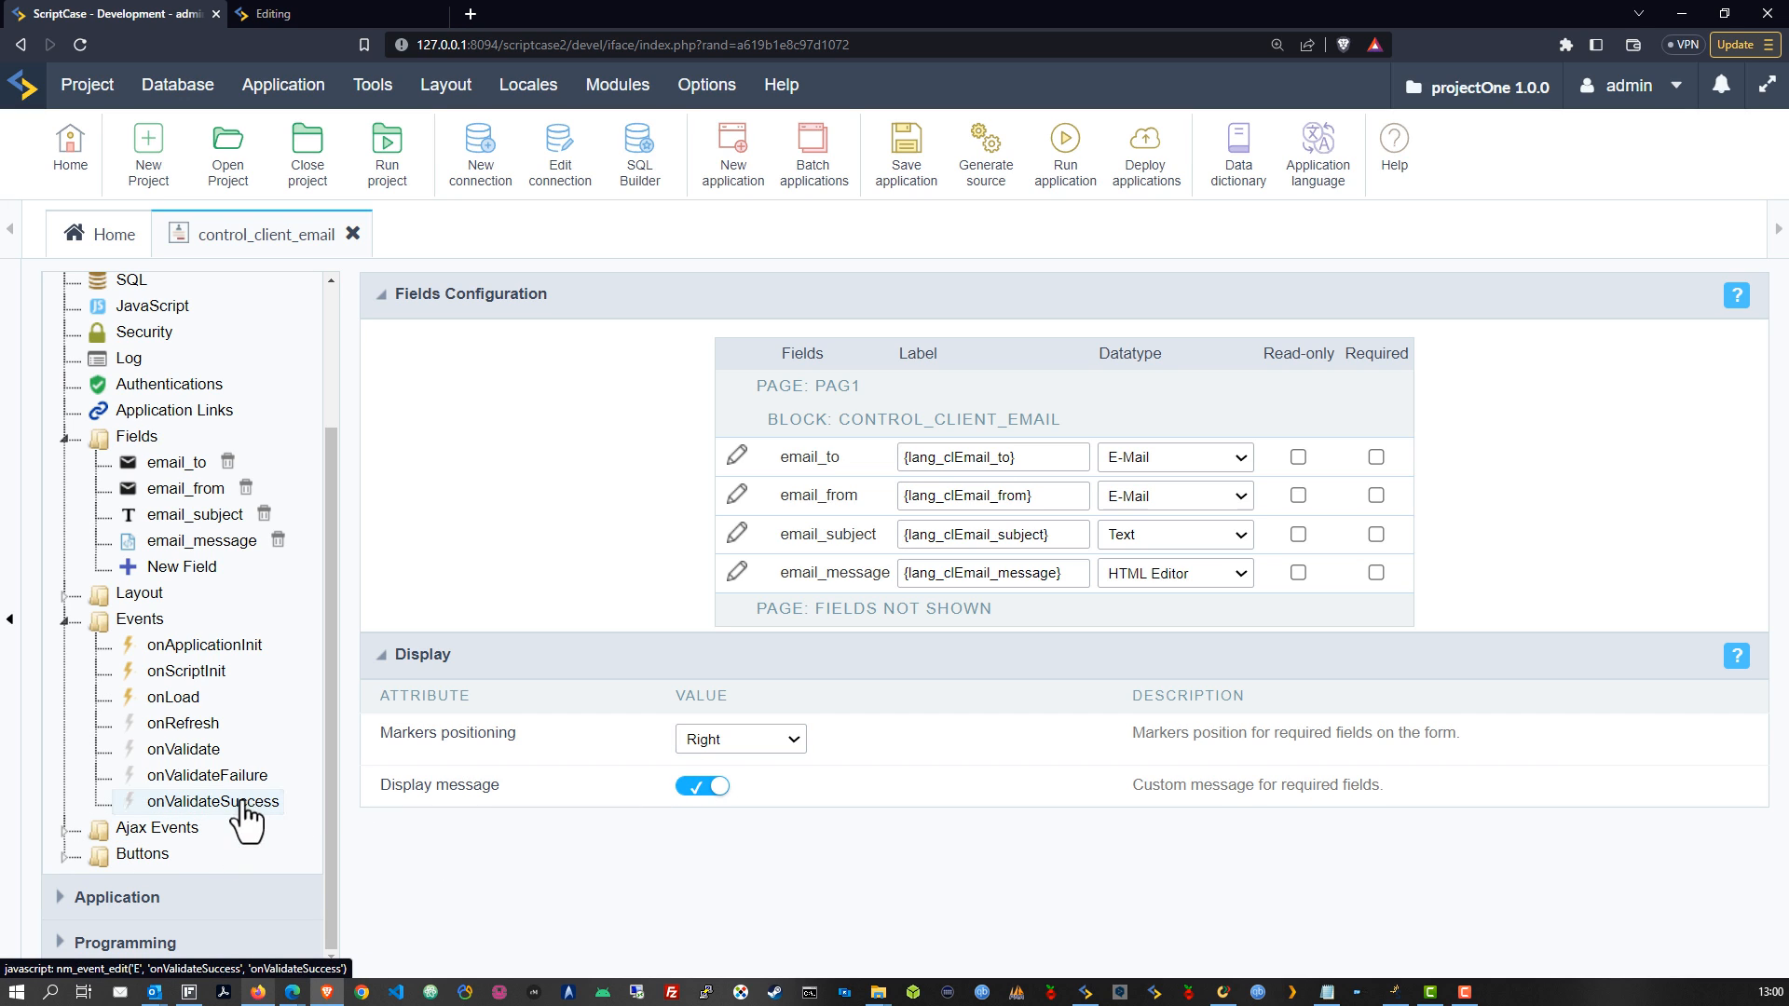
left_click(179, 807)
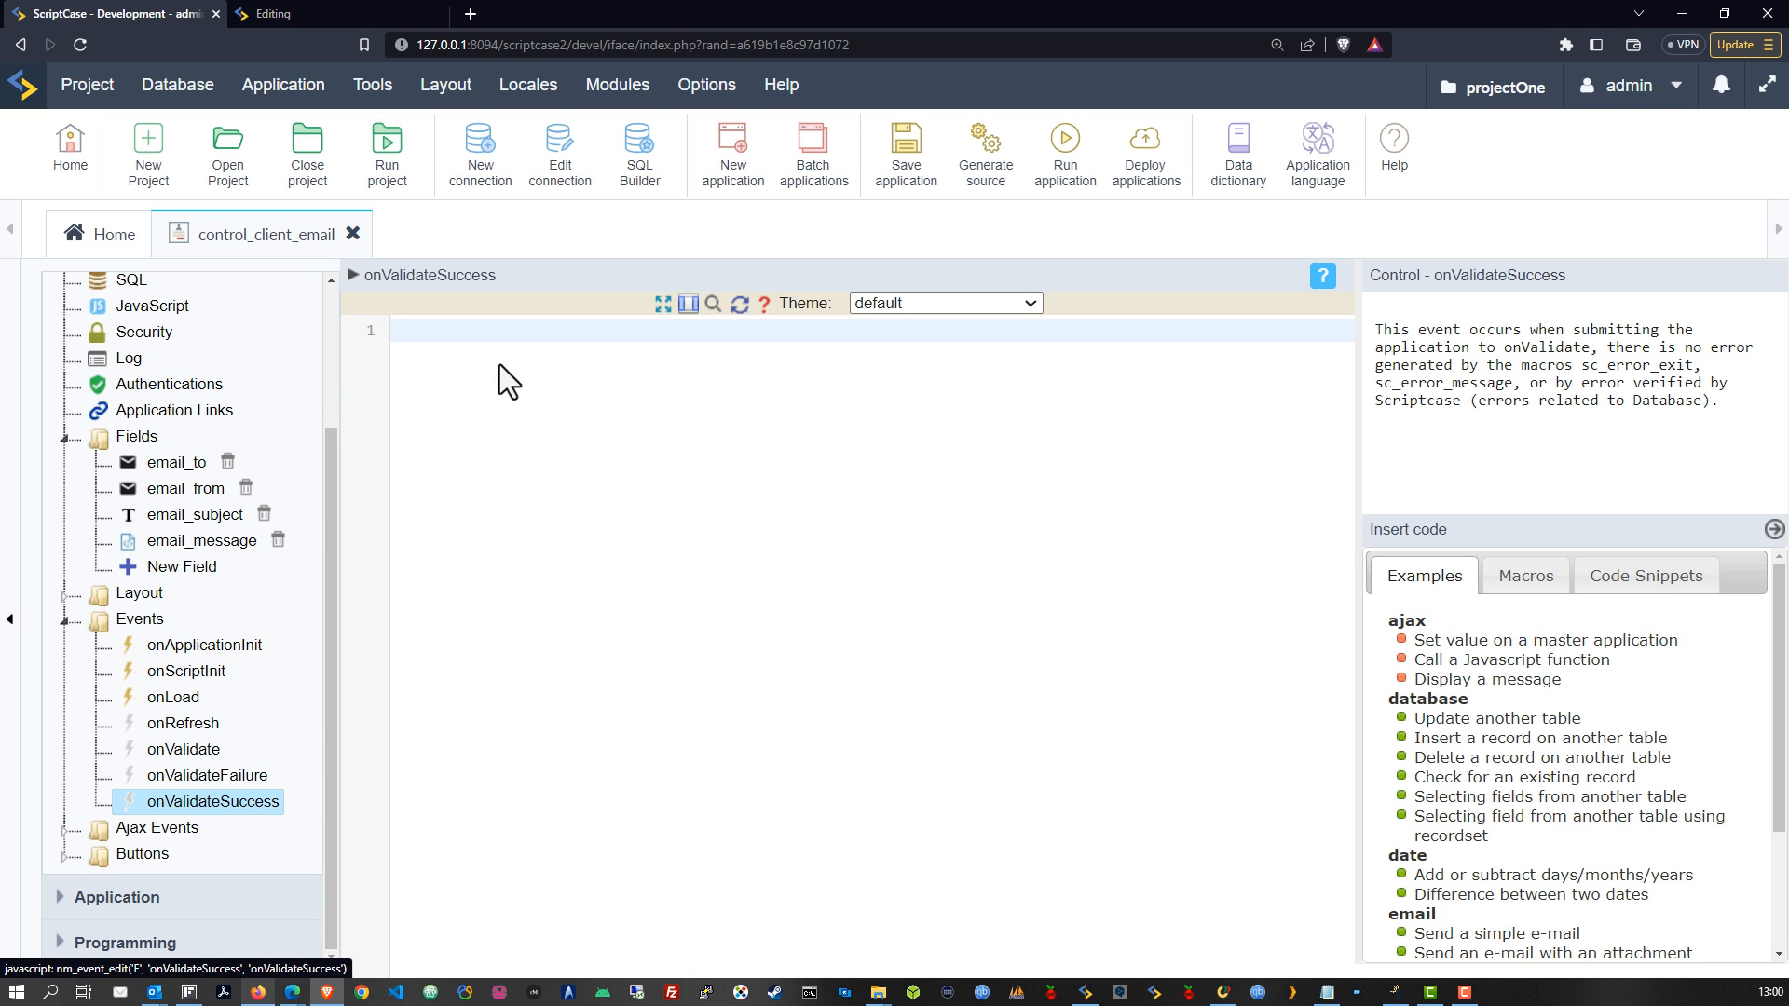
left_click(179, 750)
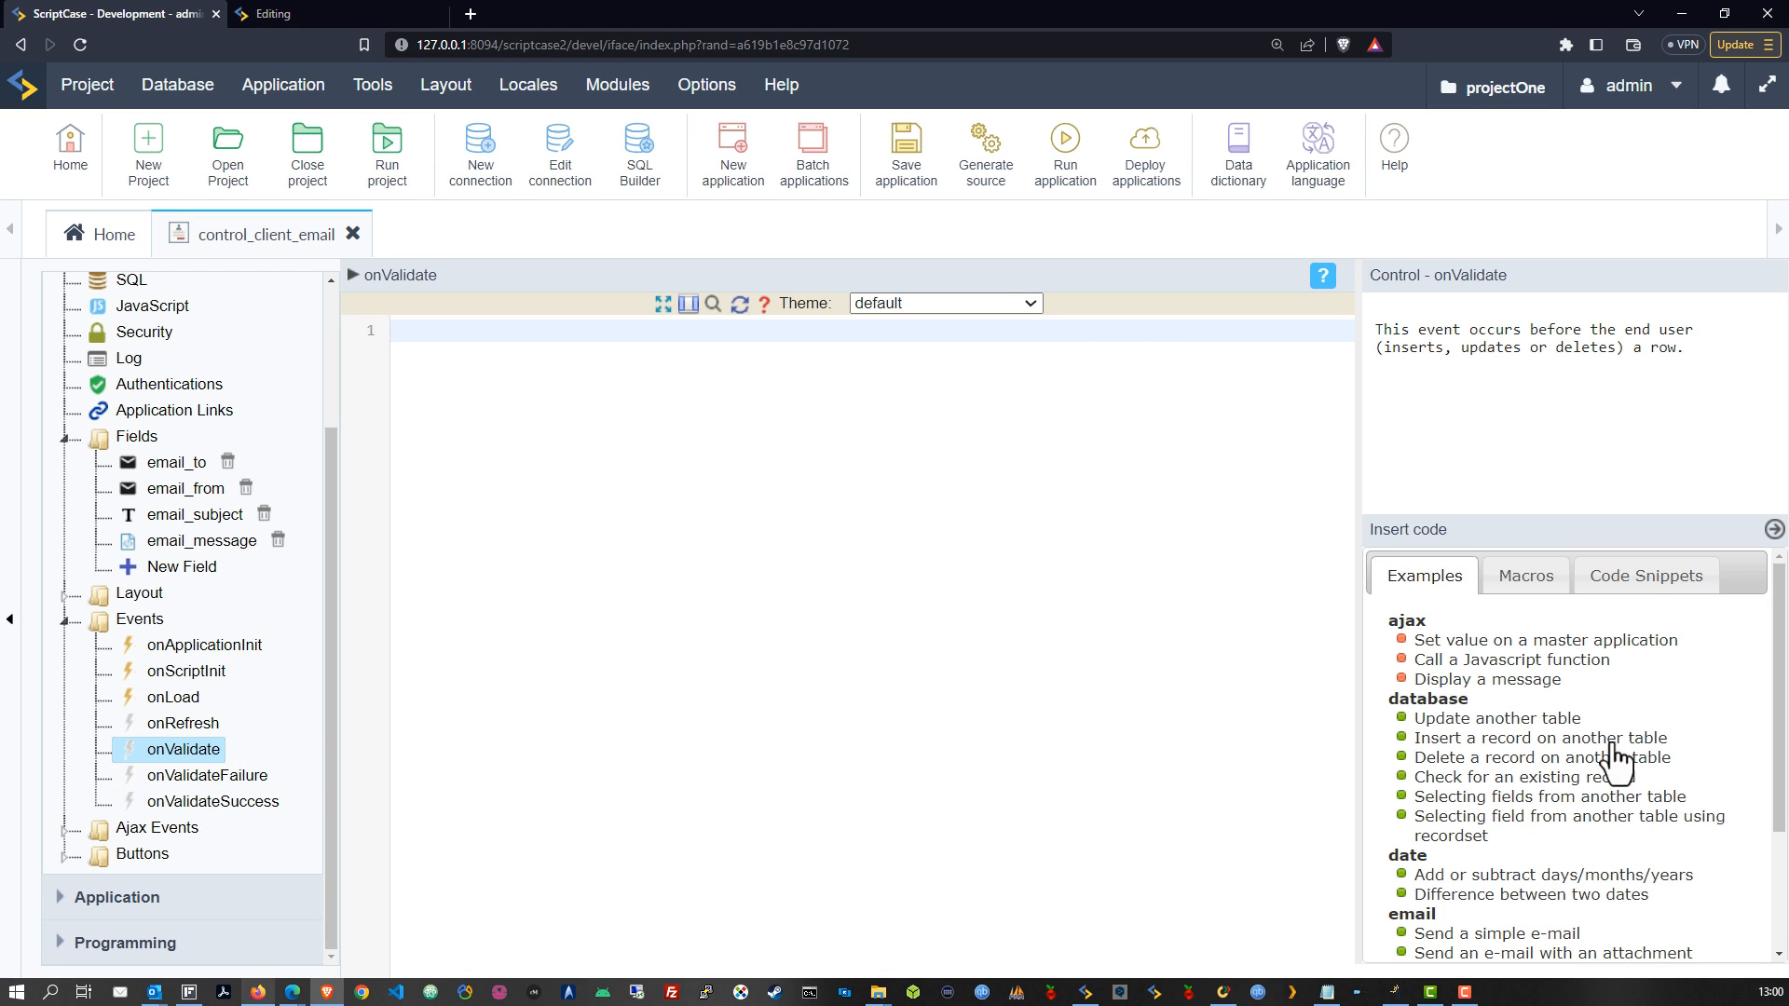
scroll(1663, 697, "down", 2)
scroll(1661, 696, "down", 1)
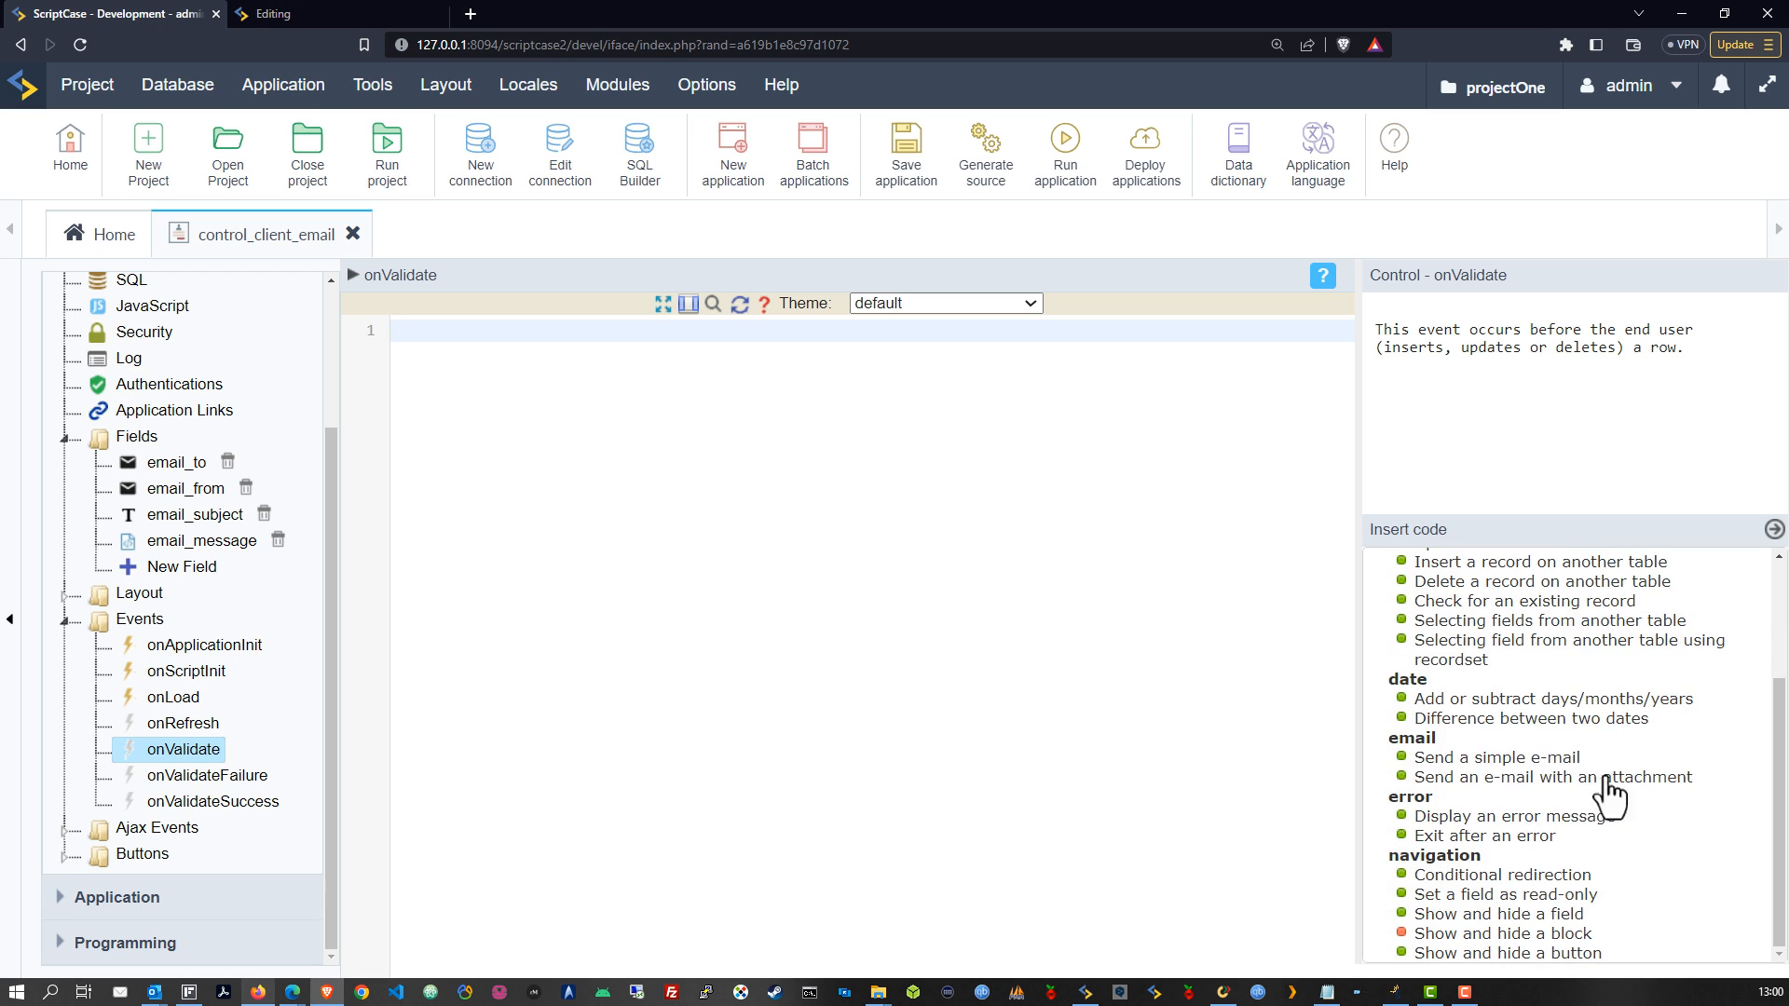
left_click(1444, 762)
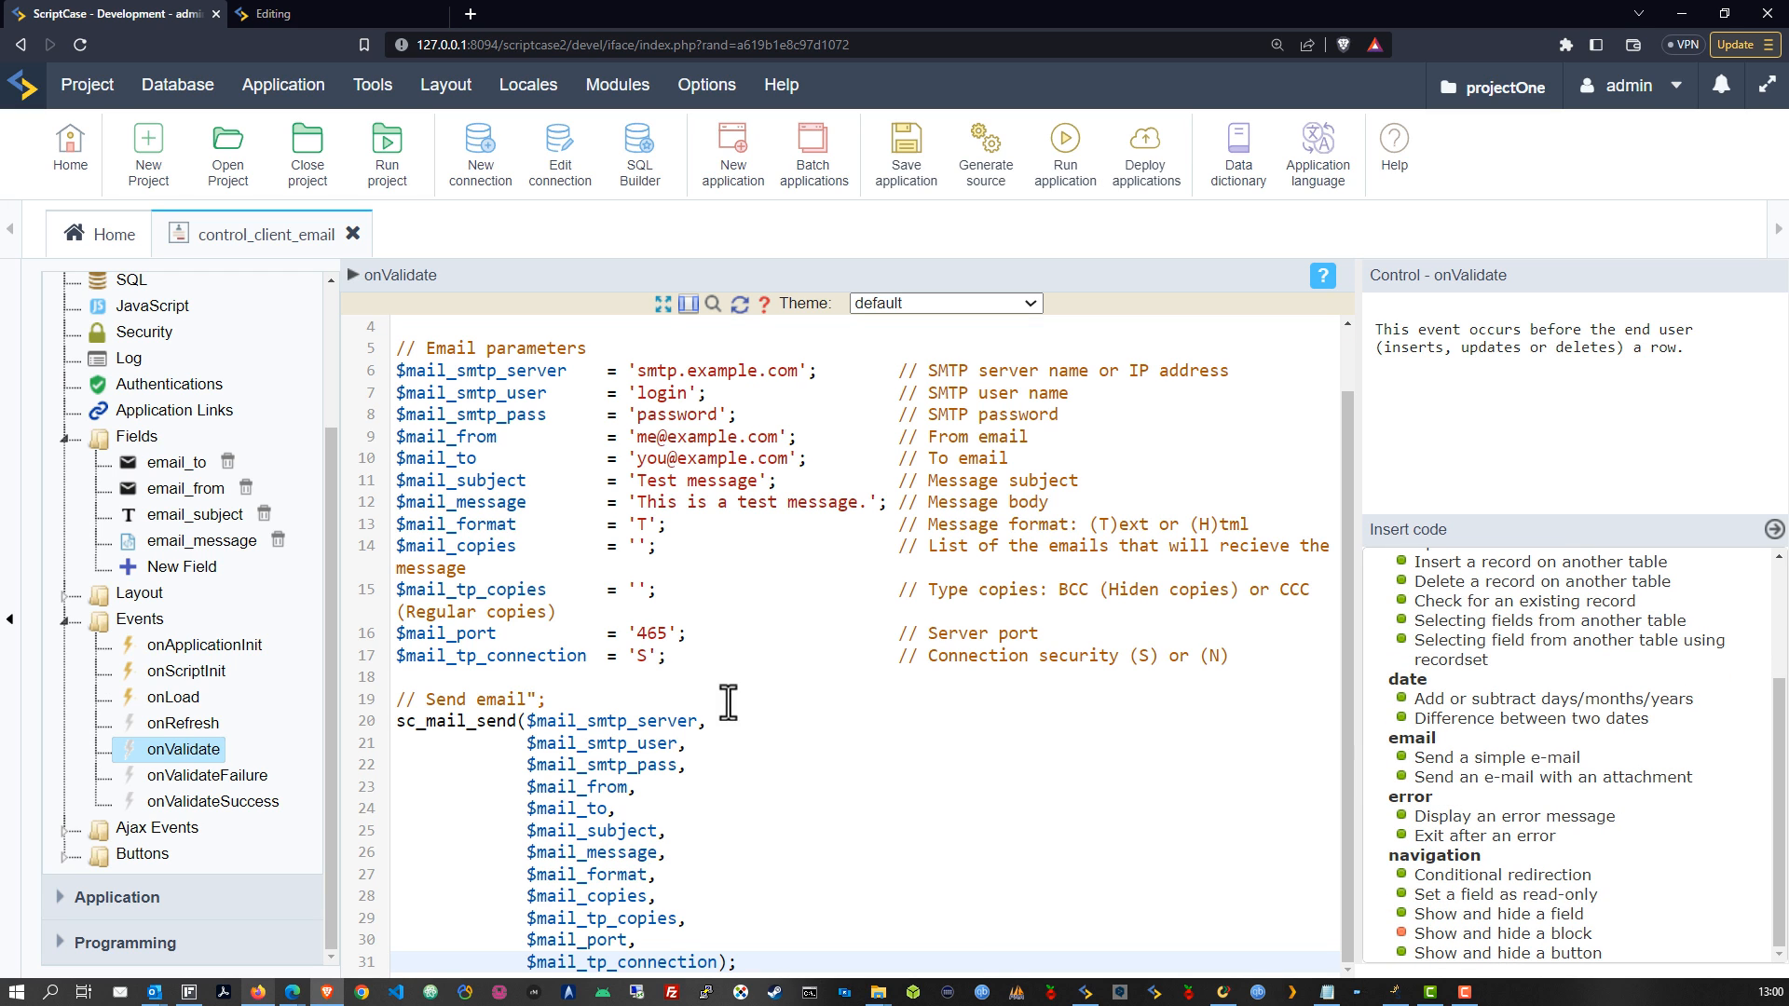
Step: Separate the SMTP server, user and password lines from the remaining email parameters with two blank lines
left_click(755, 701)
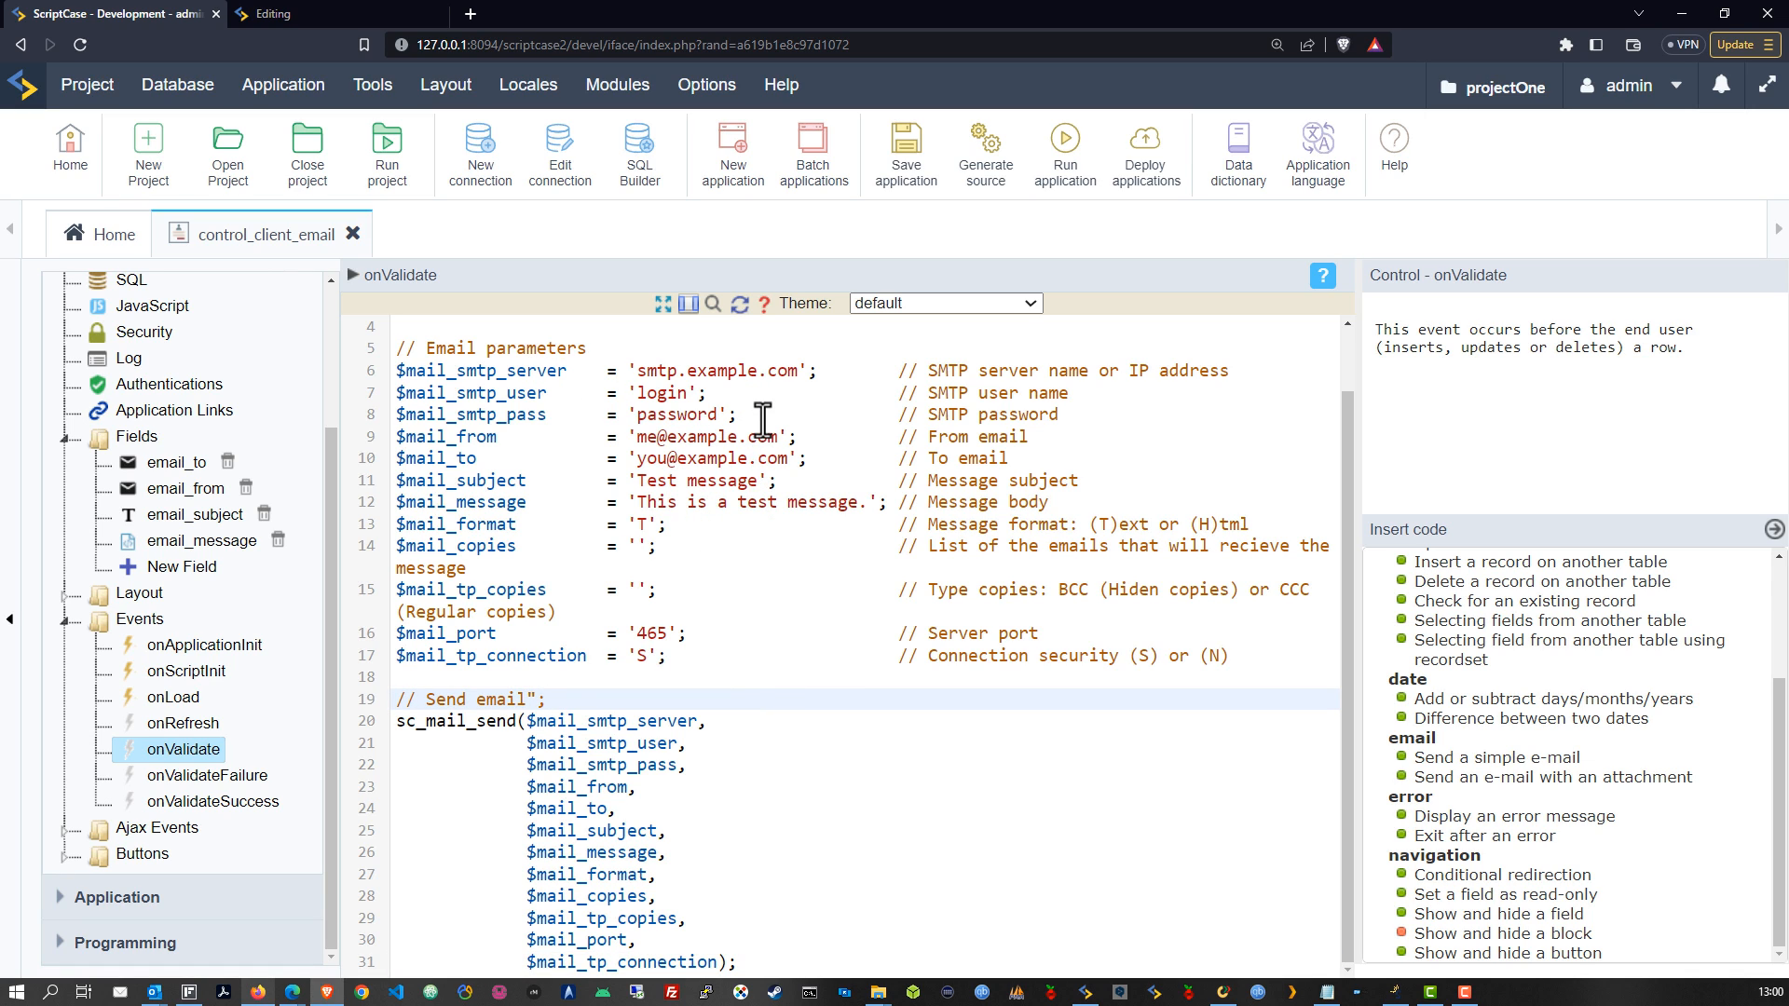
left_click(671, 410)
left_click_drag(735, 415, 396, 370)
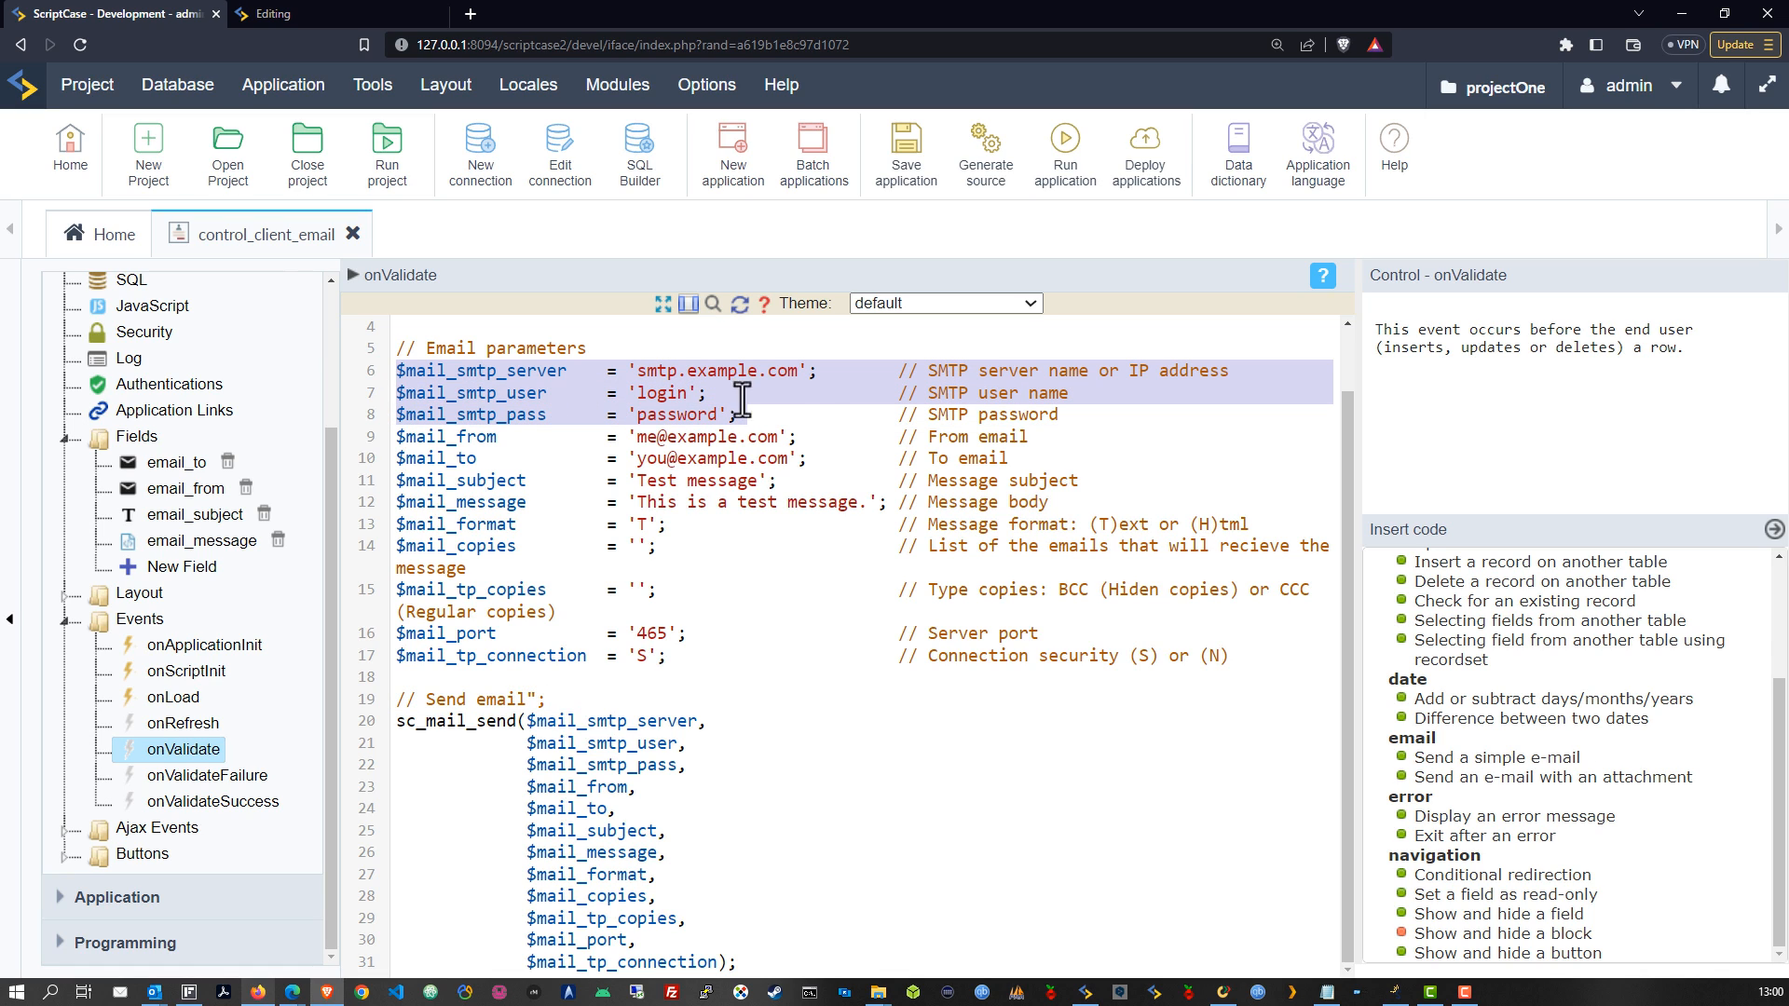
left_click(1073, 415)
key("Return")
key("Return")
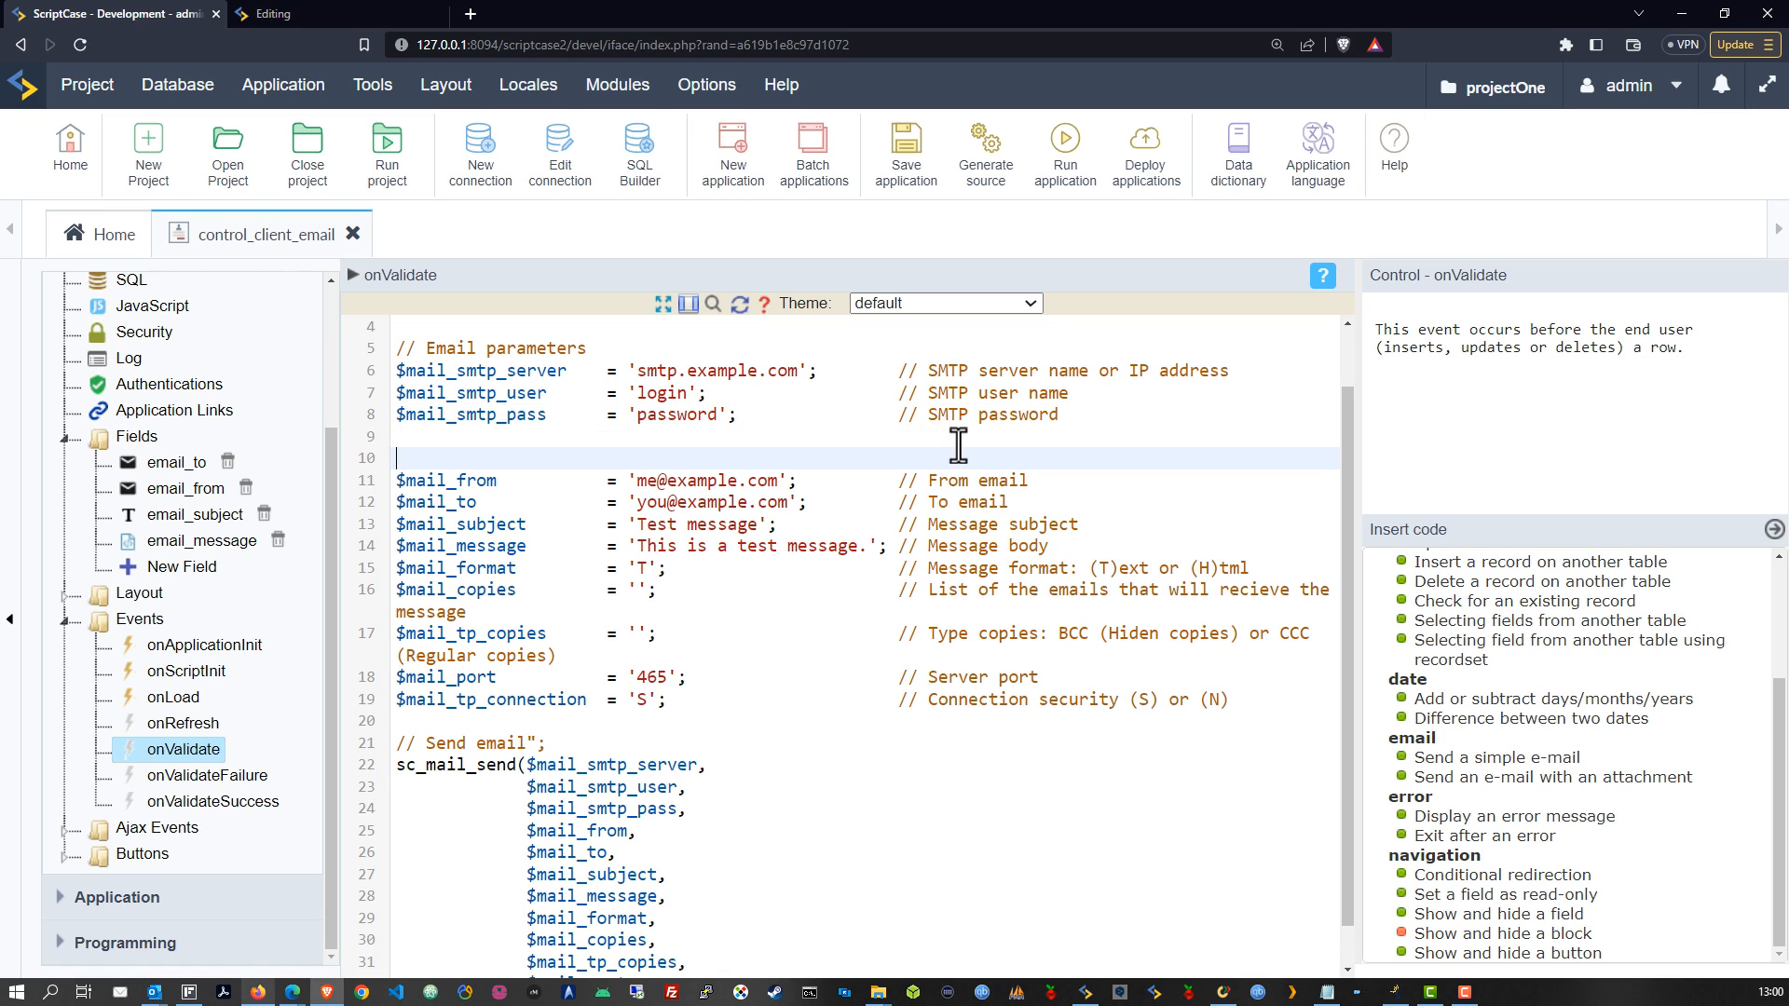
left_click(954, 447)
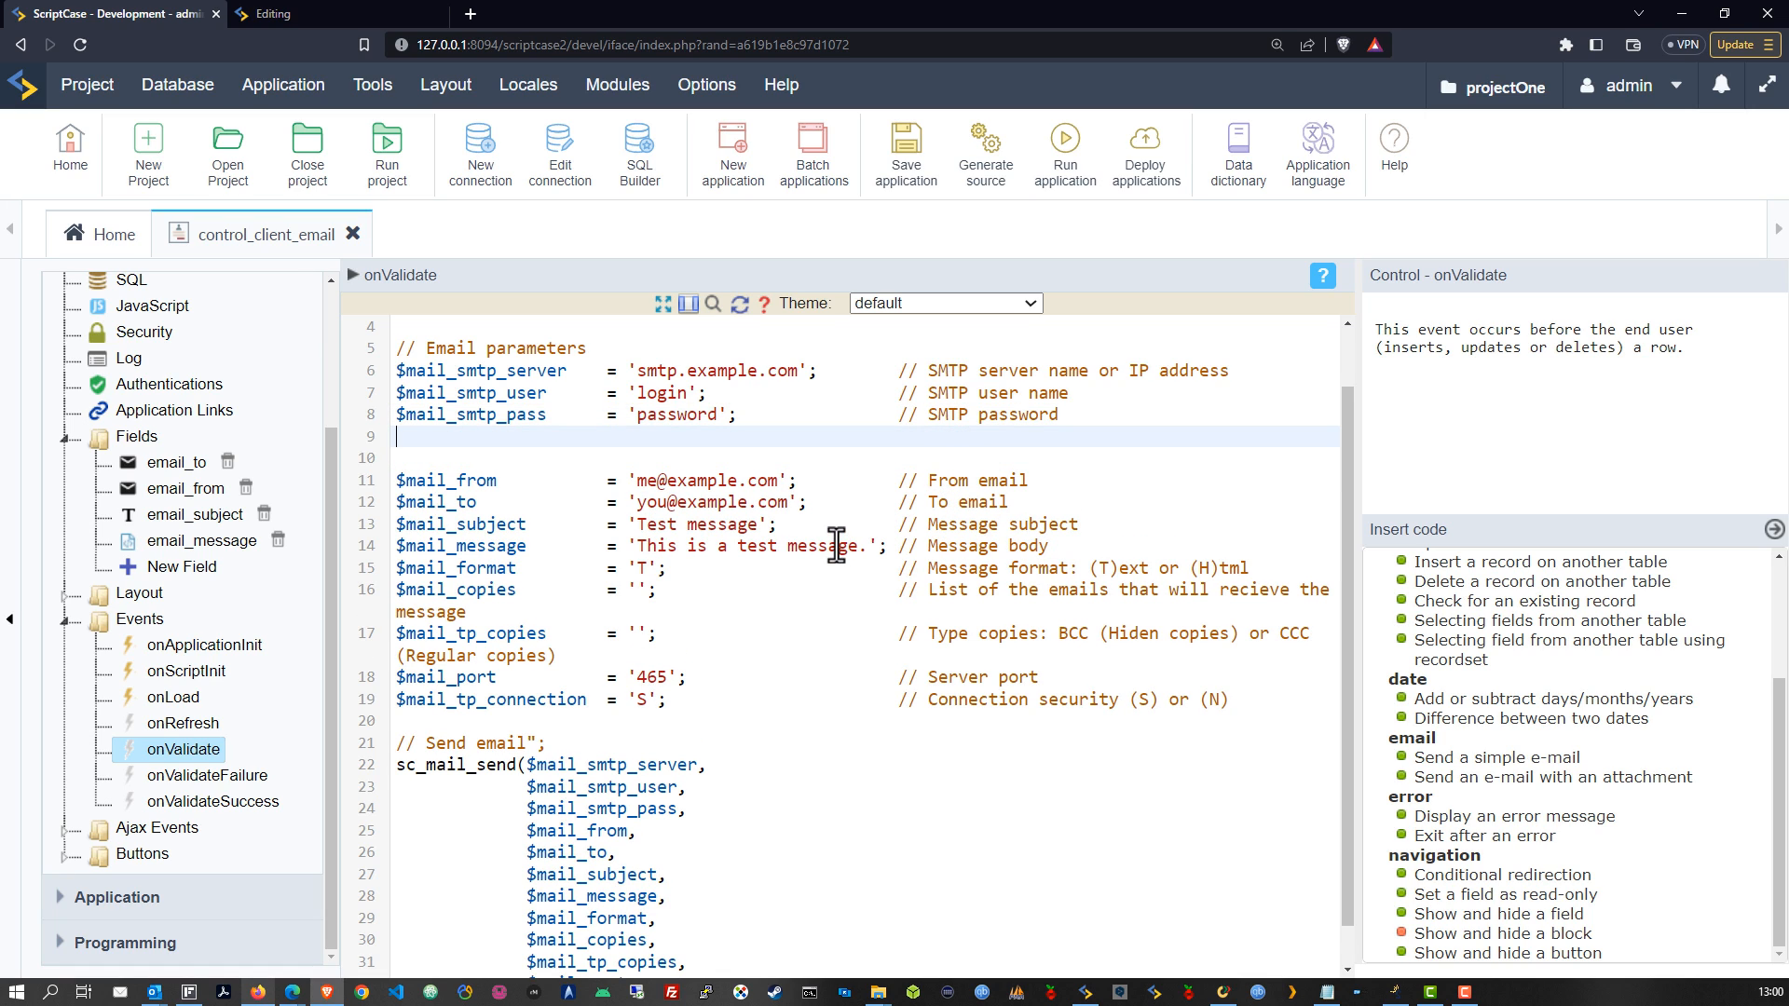
Step: Replace the sample address assigned to $mail_from with the field reference {email_from}
left_click(664, 494)
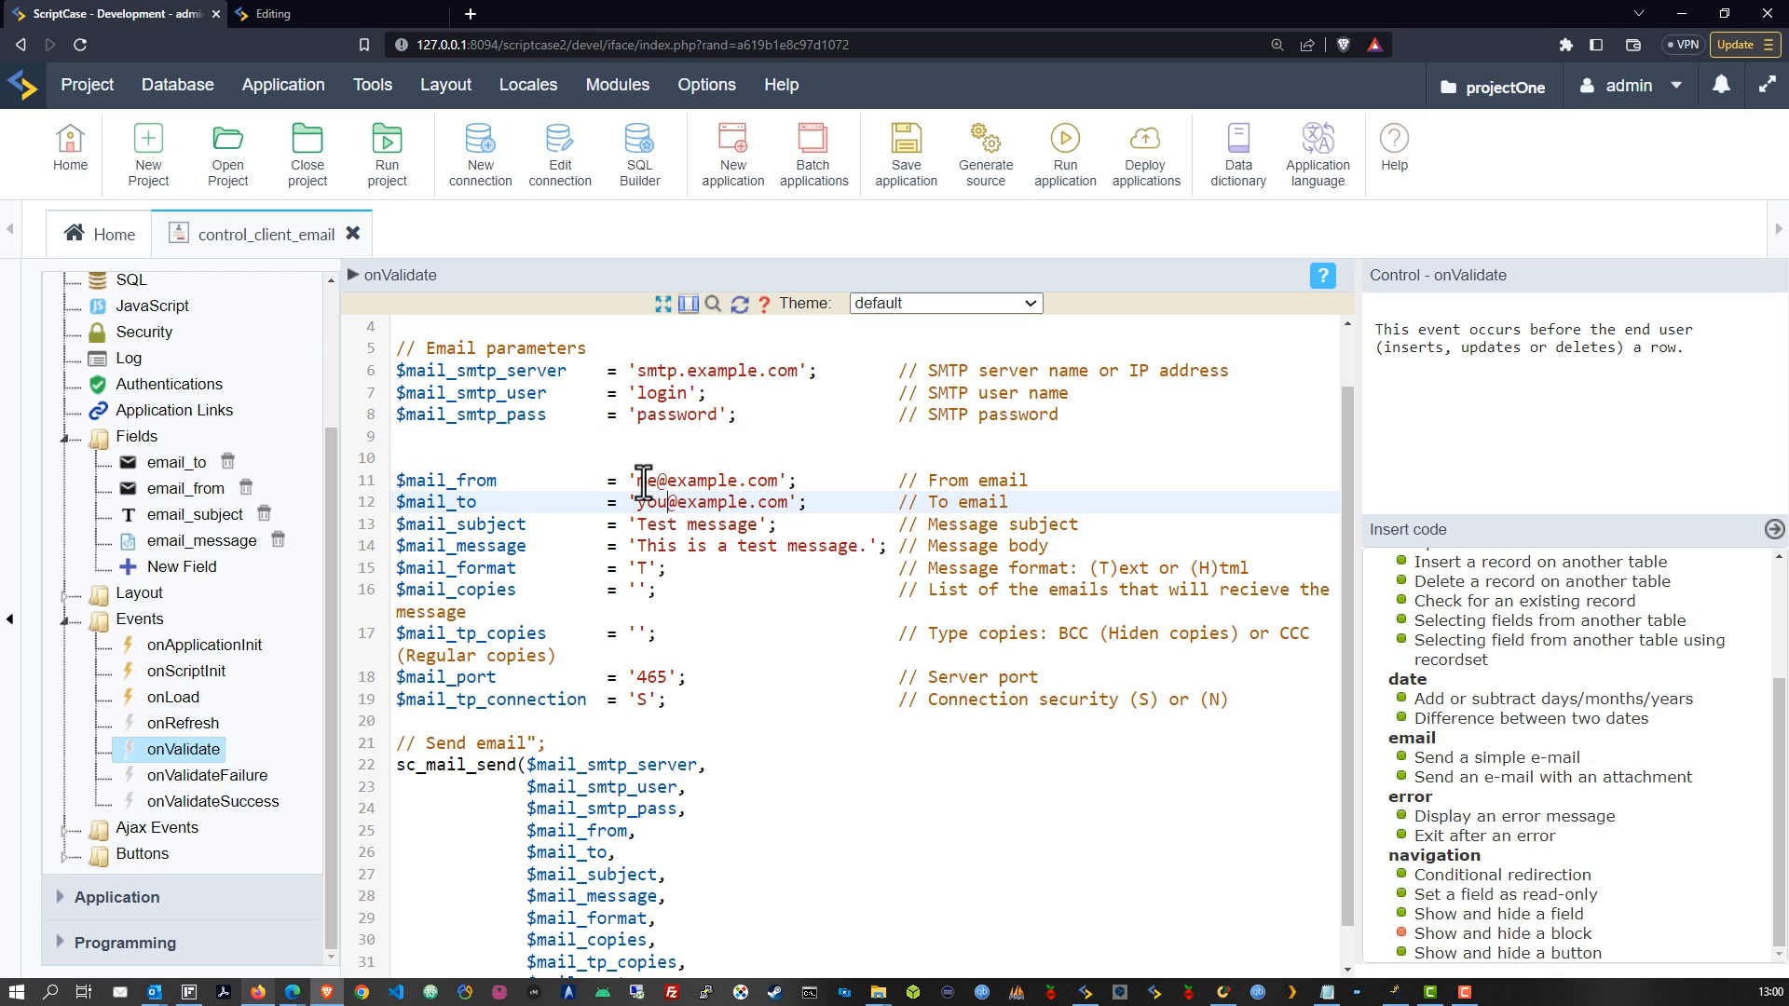
left_click(639, 479)
left_click_drag(781, 480, 638, 485)
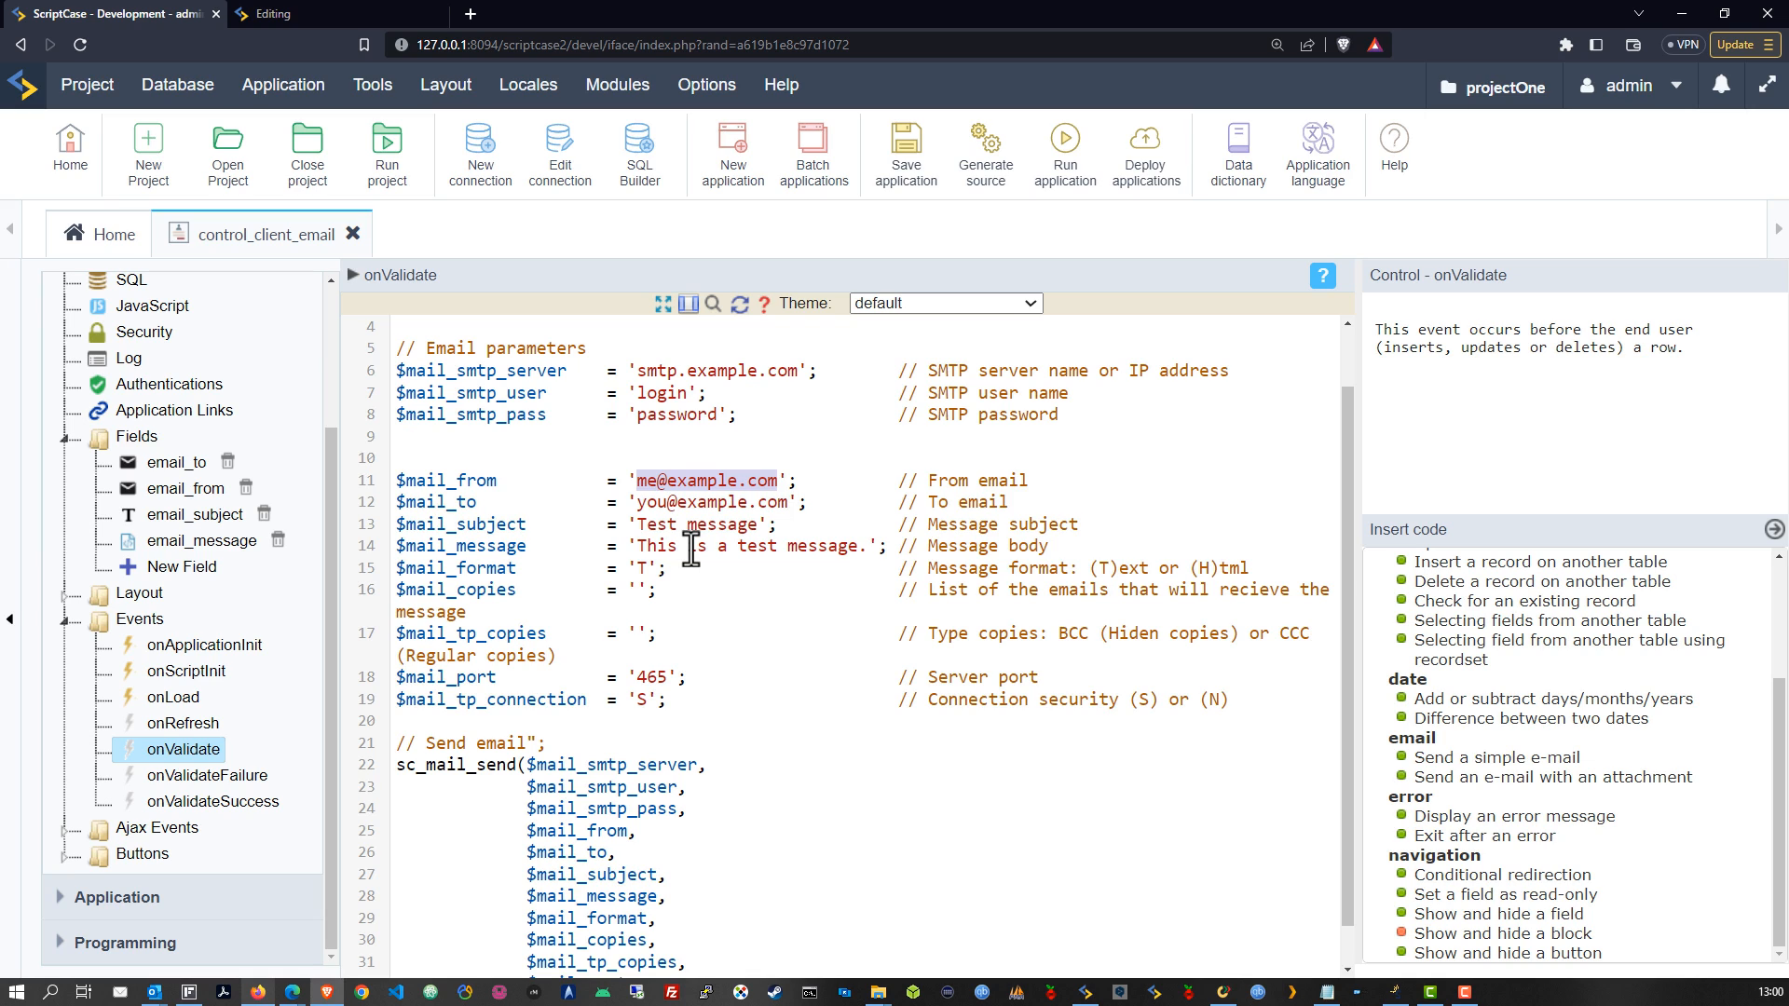
type("{}")
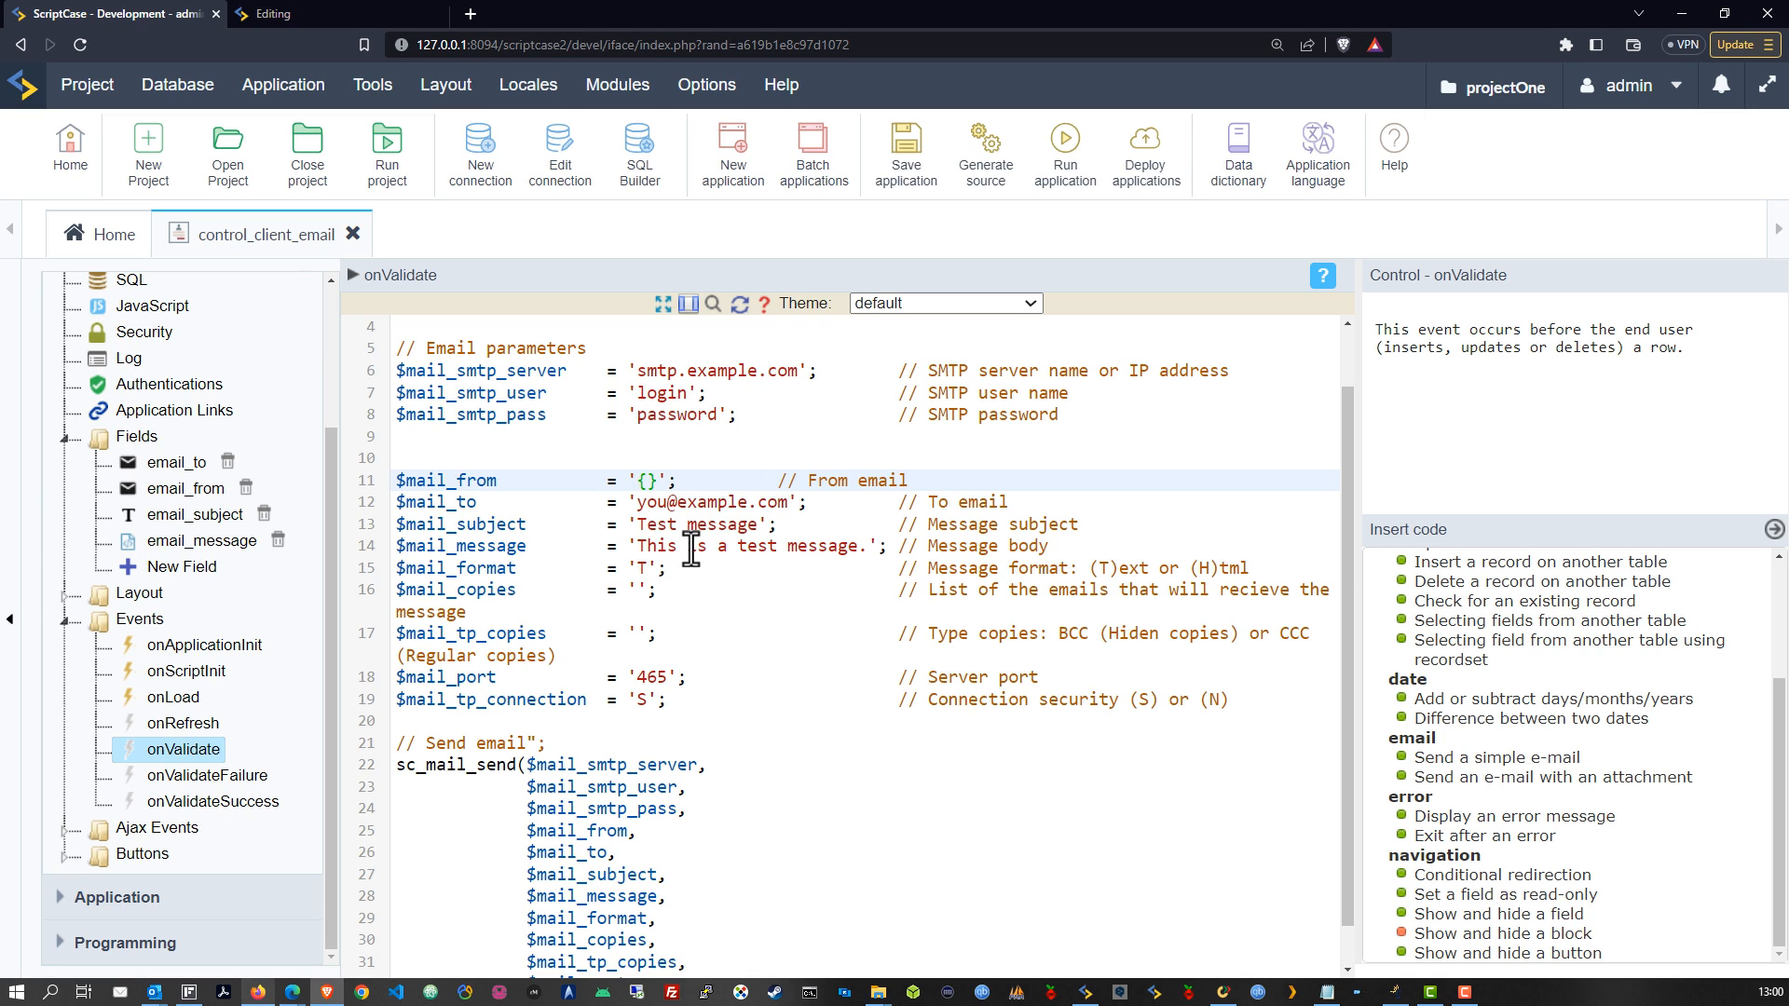
type("email_to")
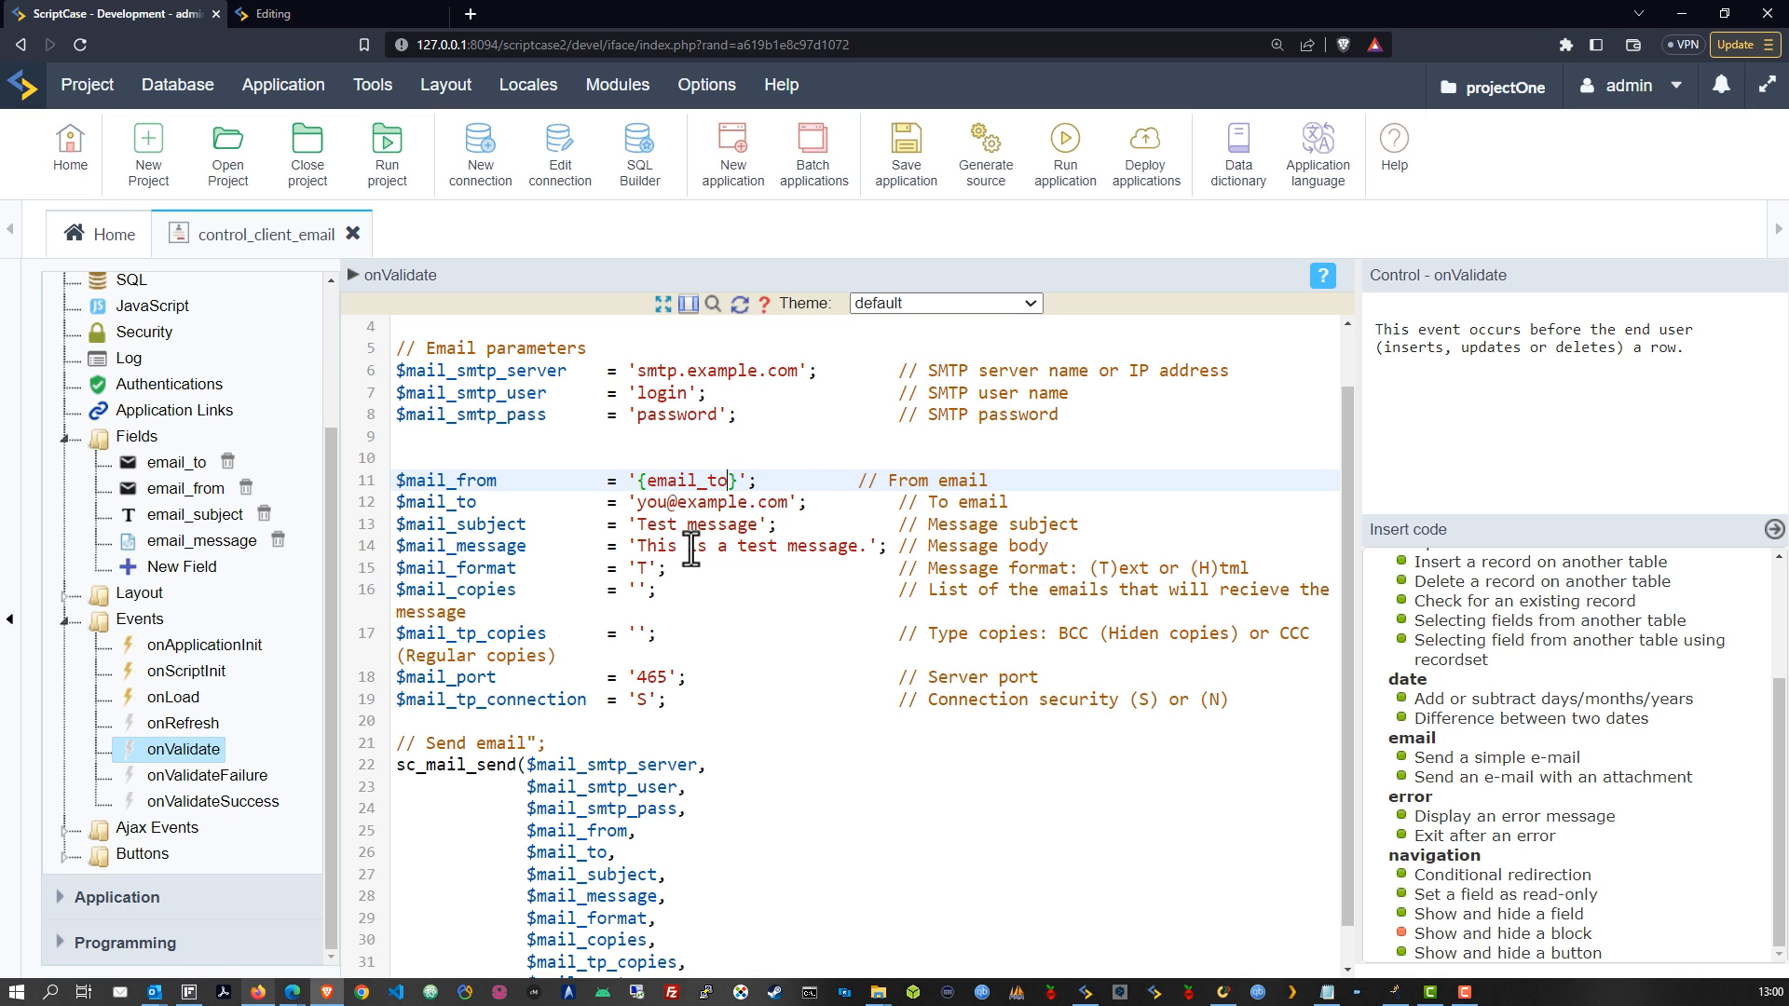
key("BackSpace")
key("BackSpace")
type("from")
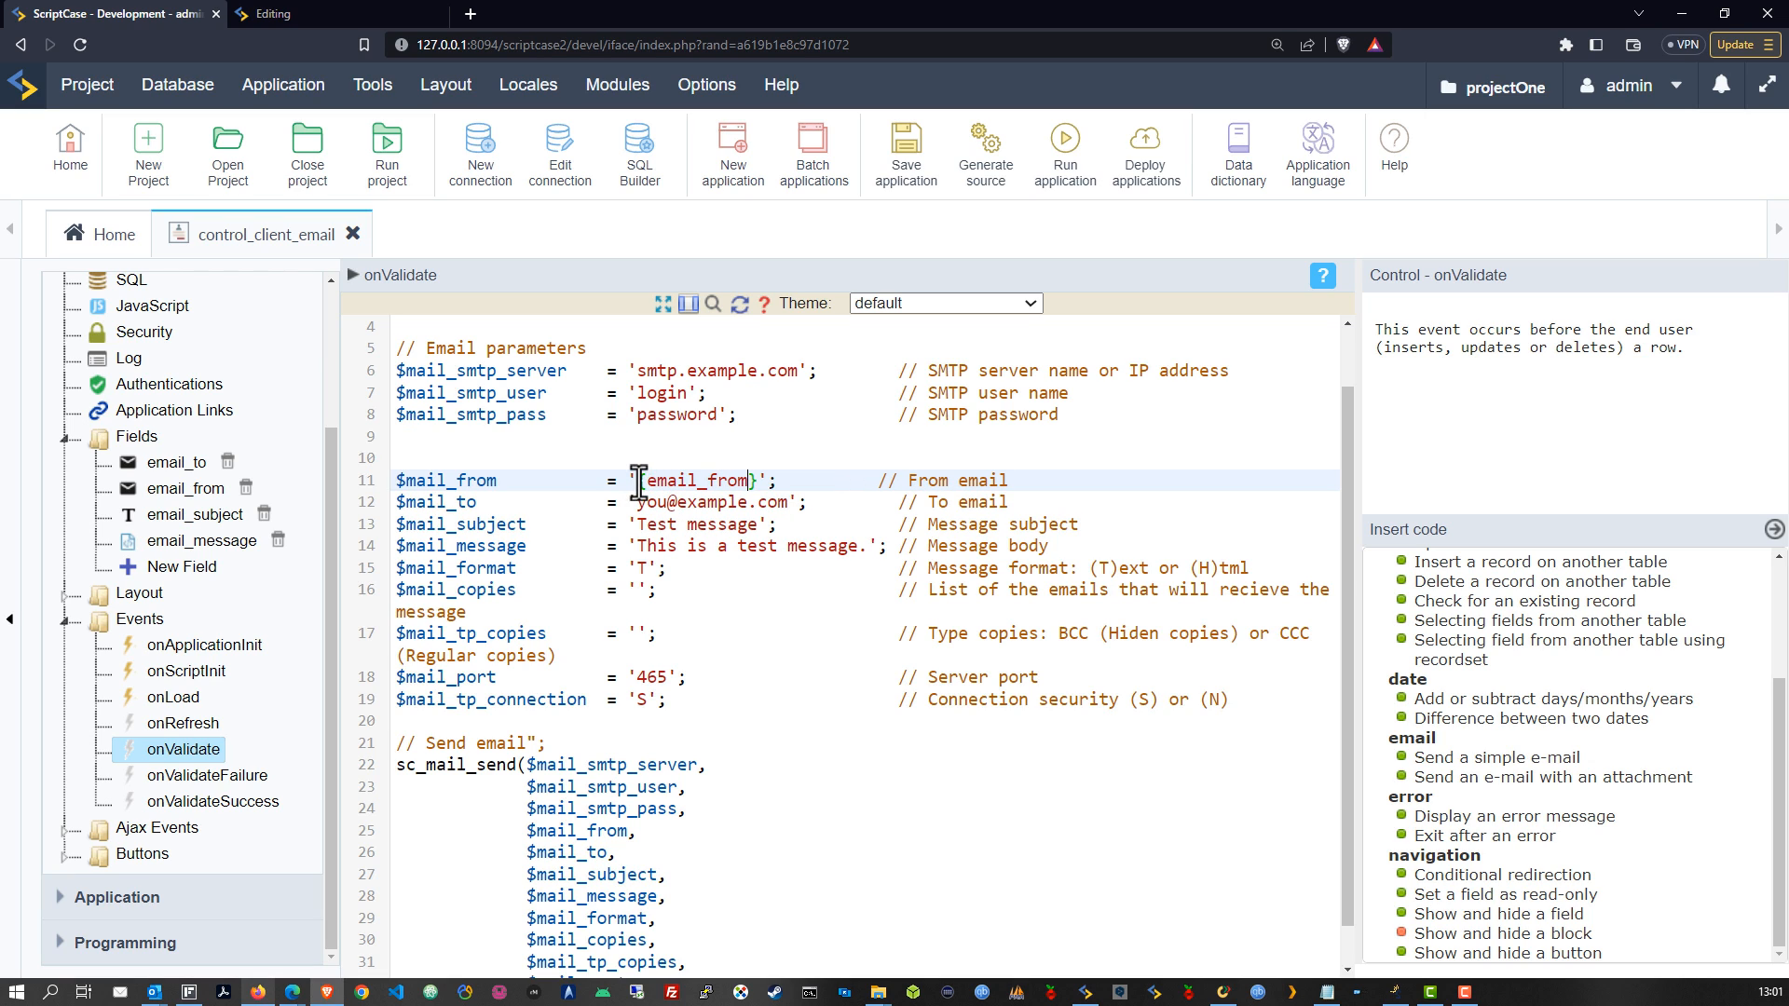
Step: Copy the {email_from} reference over the sample address of $mail_to and change it to {email_to}
left_click_drag(637, 480, 757, 482)
key("ctrl+c")
left_click_drag(637, 503, 754, 503)
key("ctrl+v")
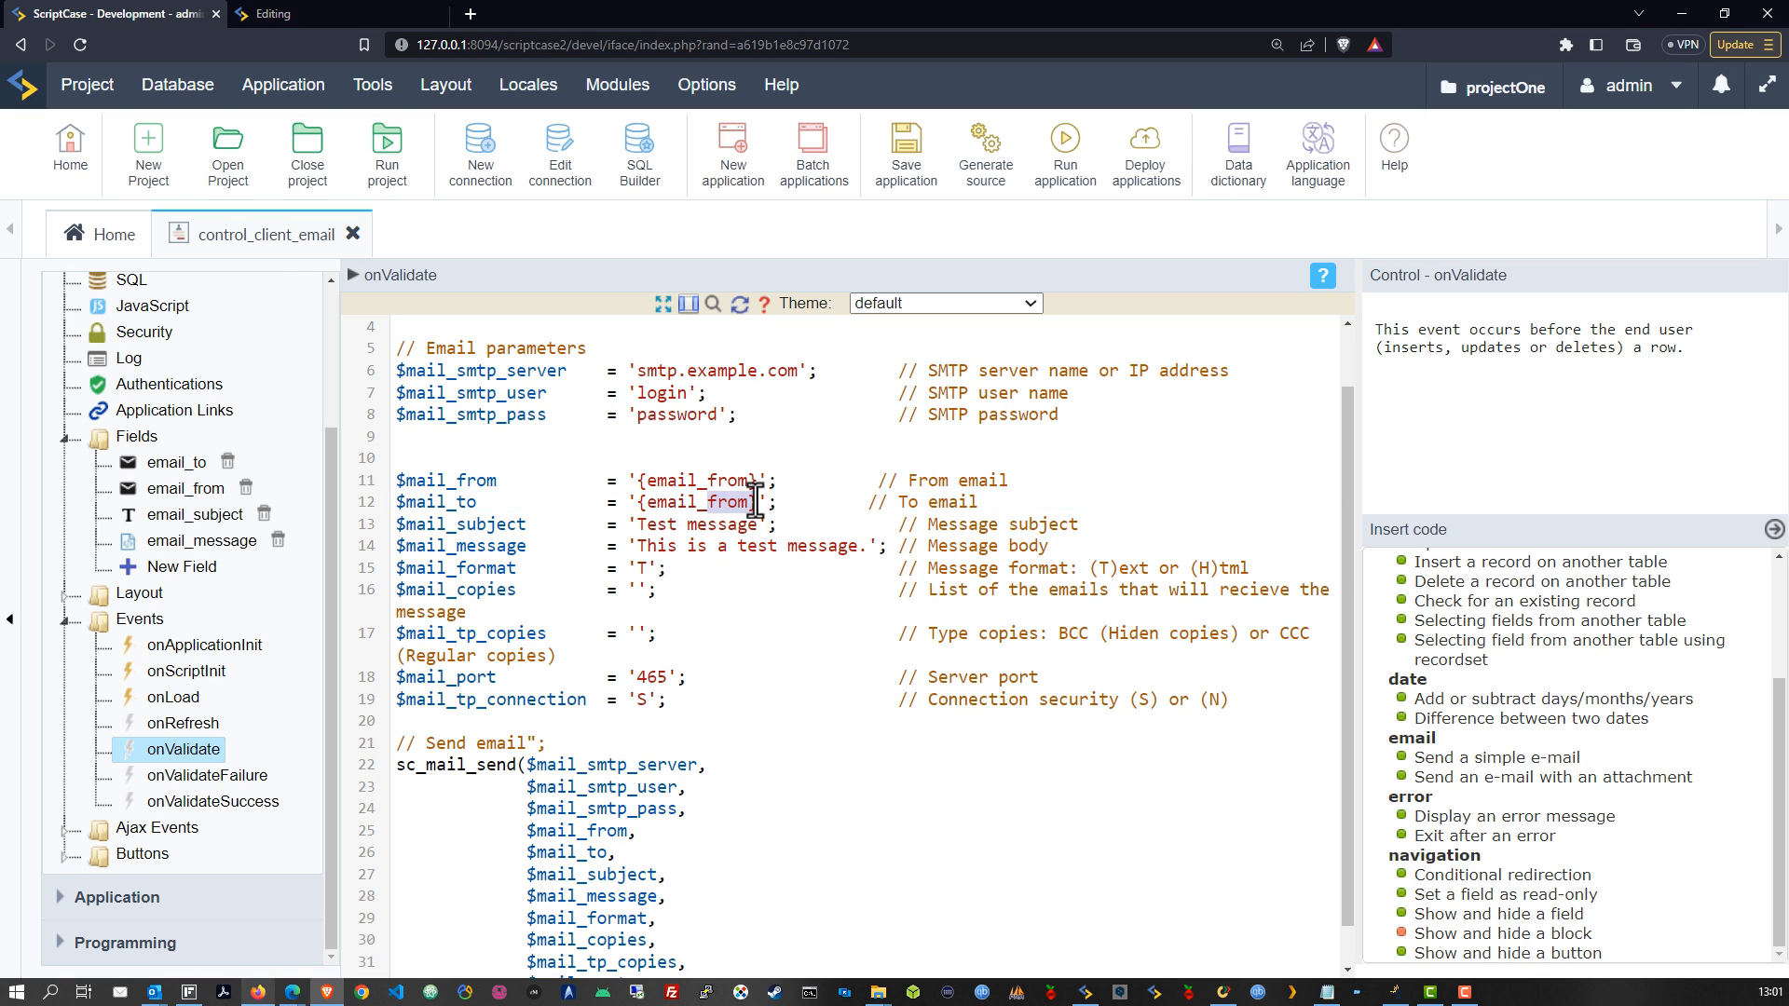
type("to")
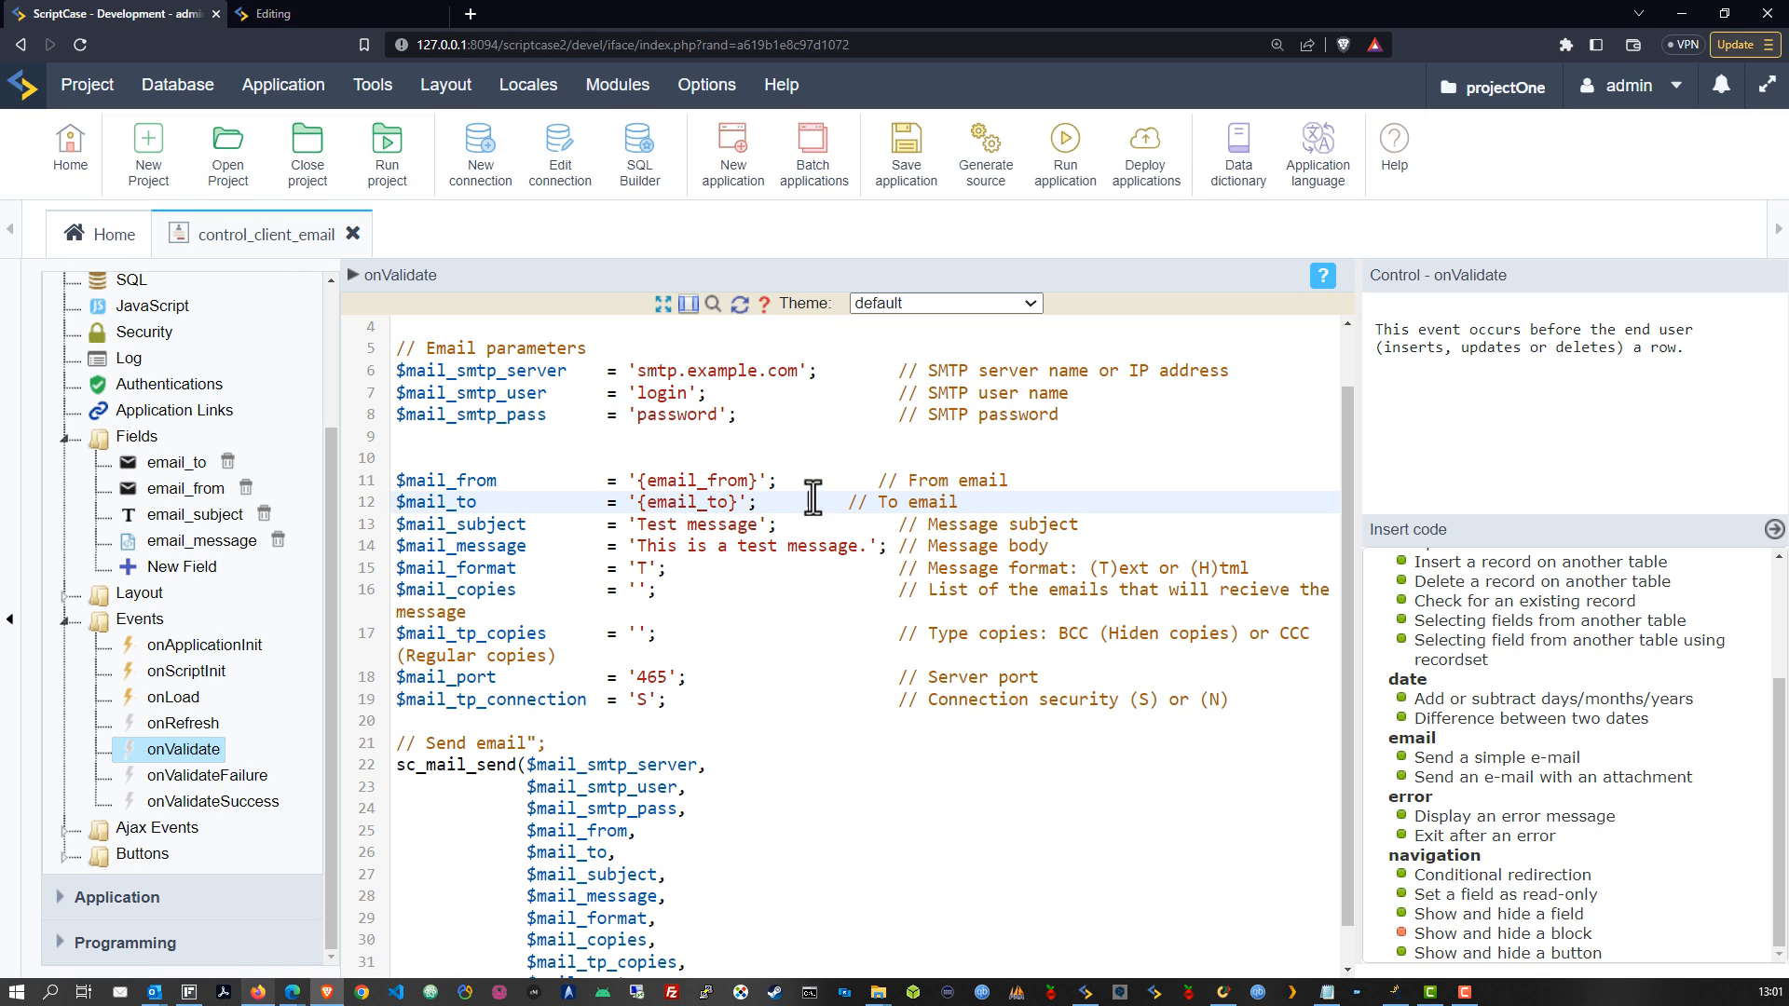
Step: Replace the sample text assigned to $mail_subject with the field reference {email_subject}
left_click_drag(640, 524, 745, 523)
key("ctrl+v")
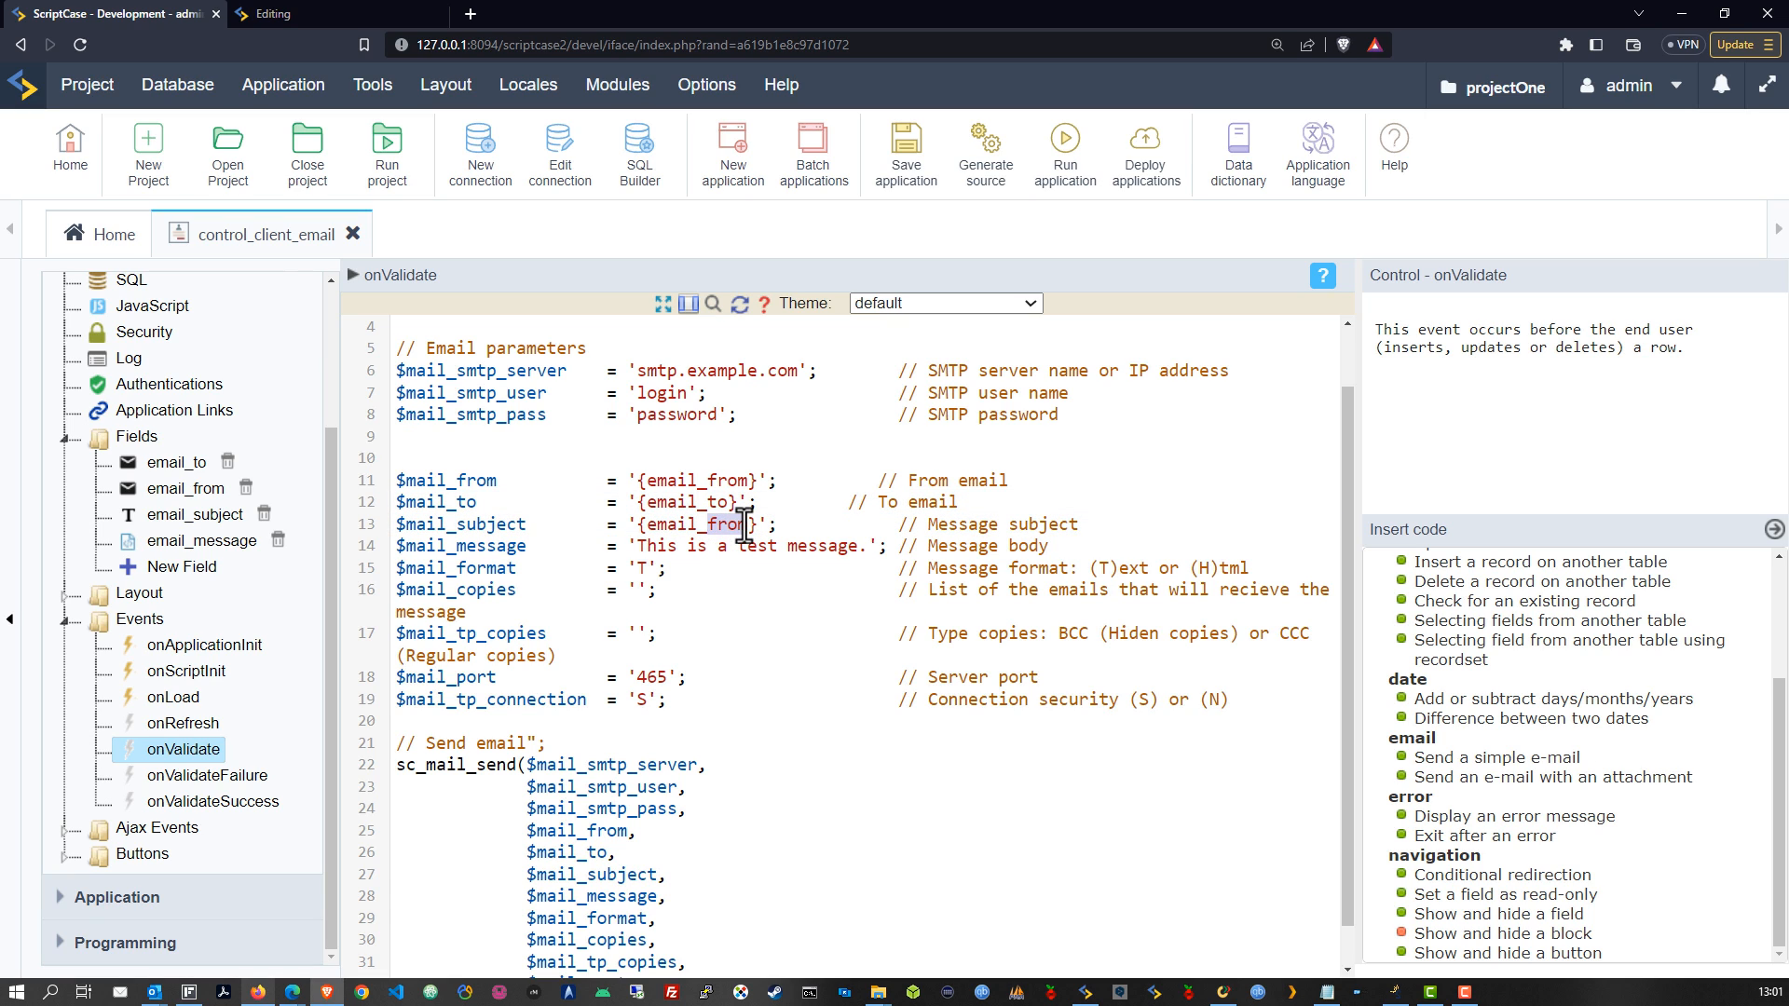
type("subject")
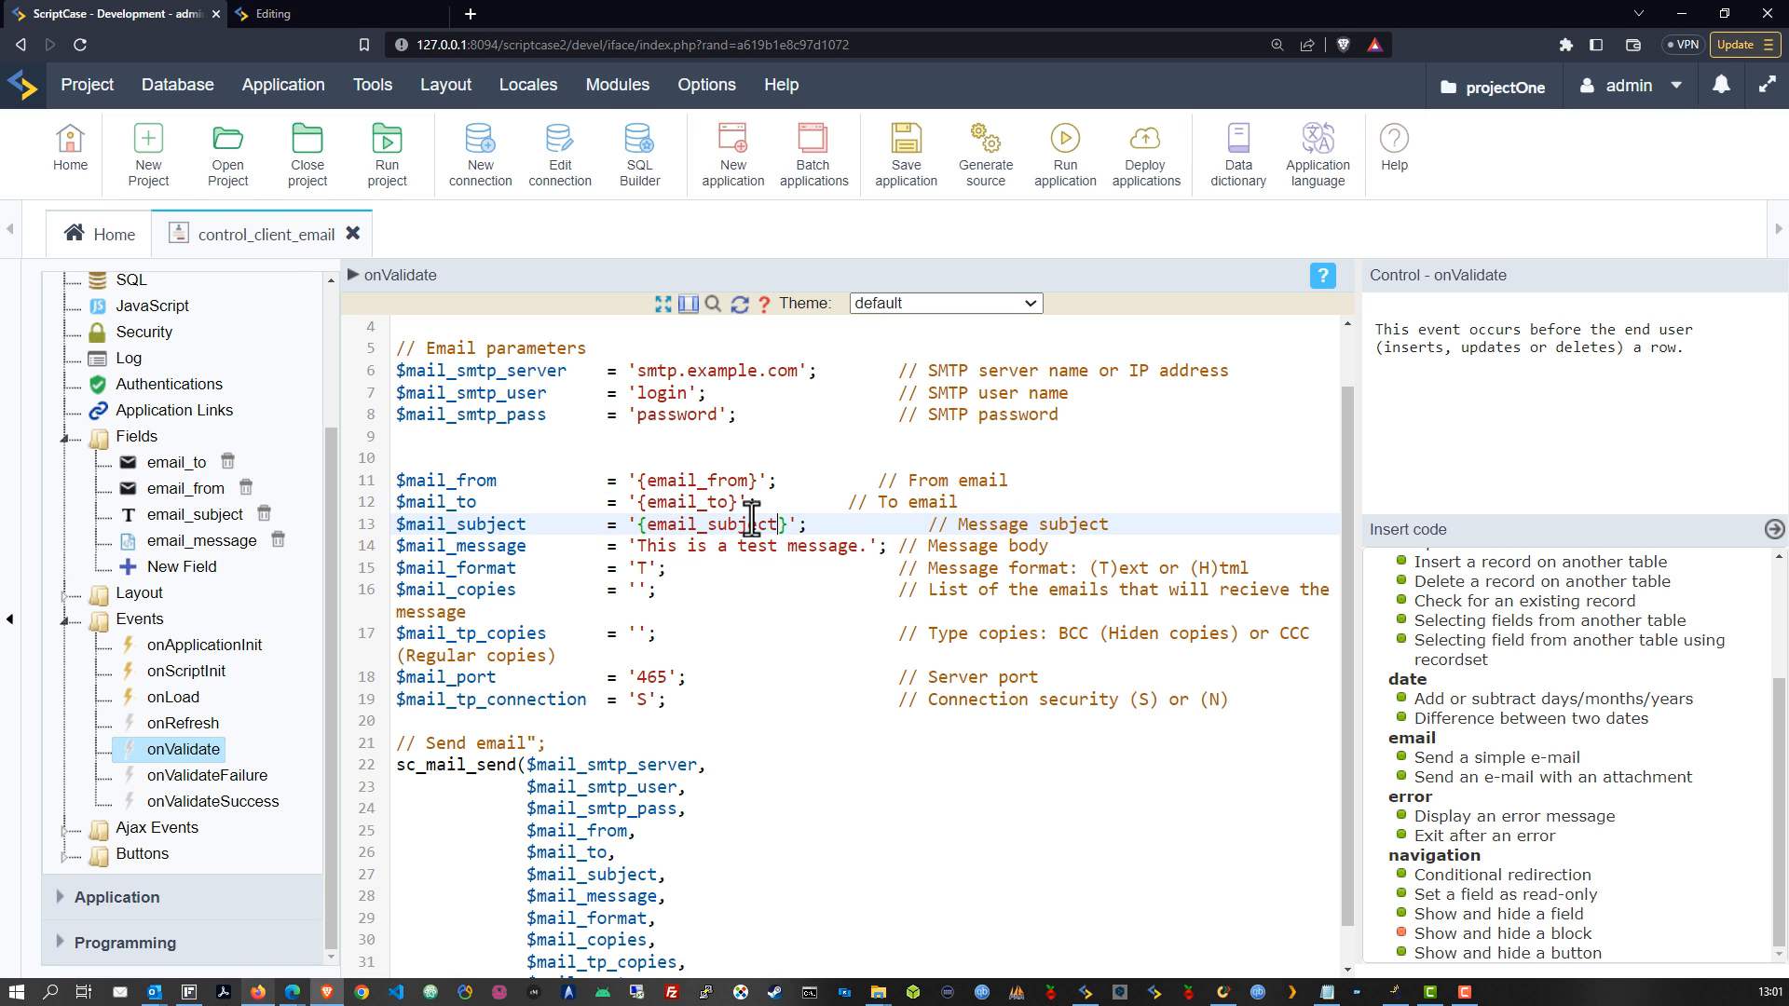
Step: Replace the sample text assigned to $mail_message with the field reference {email_message}
left_click_drag(639, 547, 857, 547)
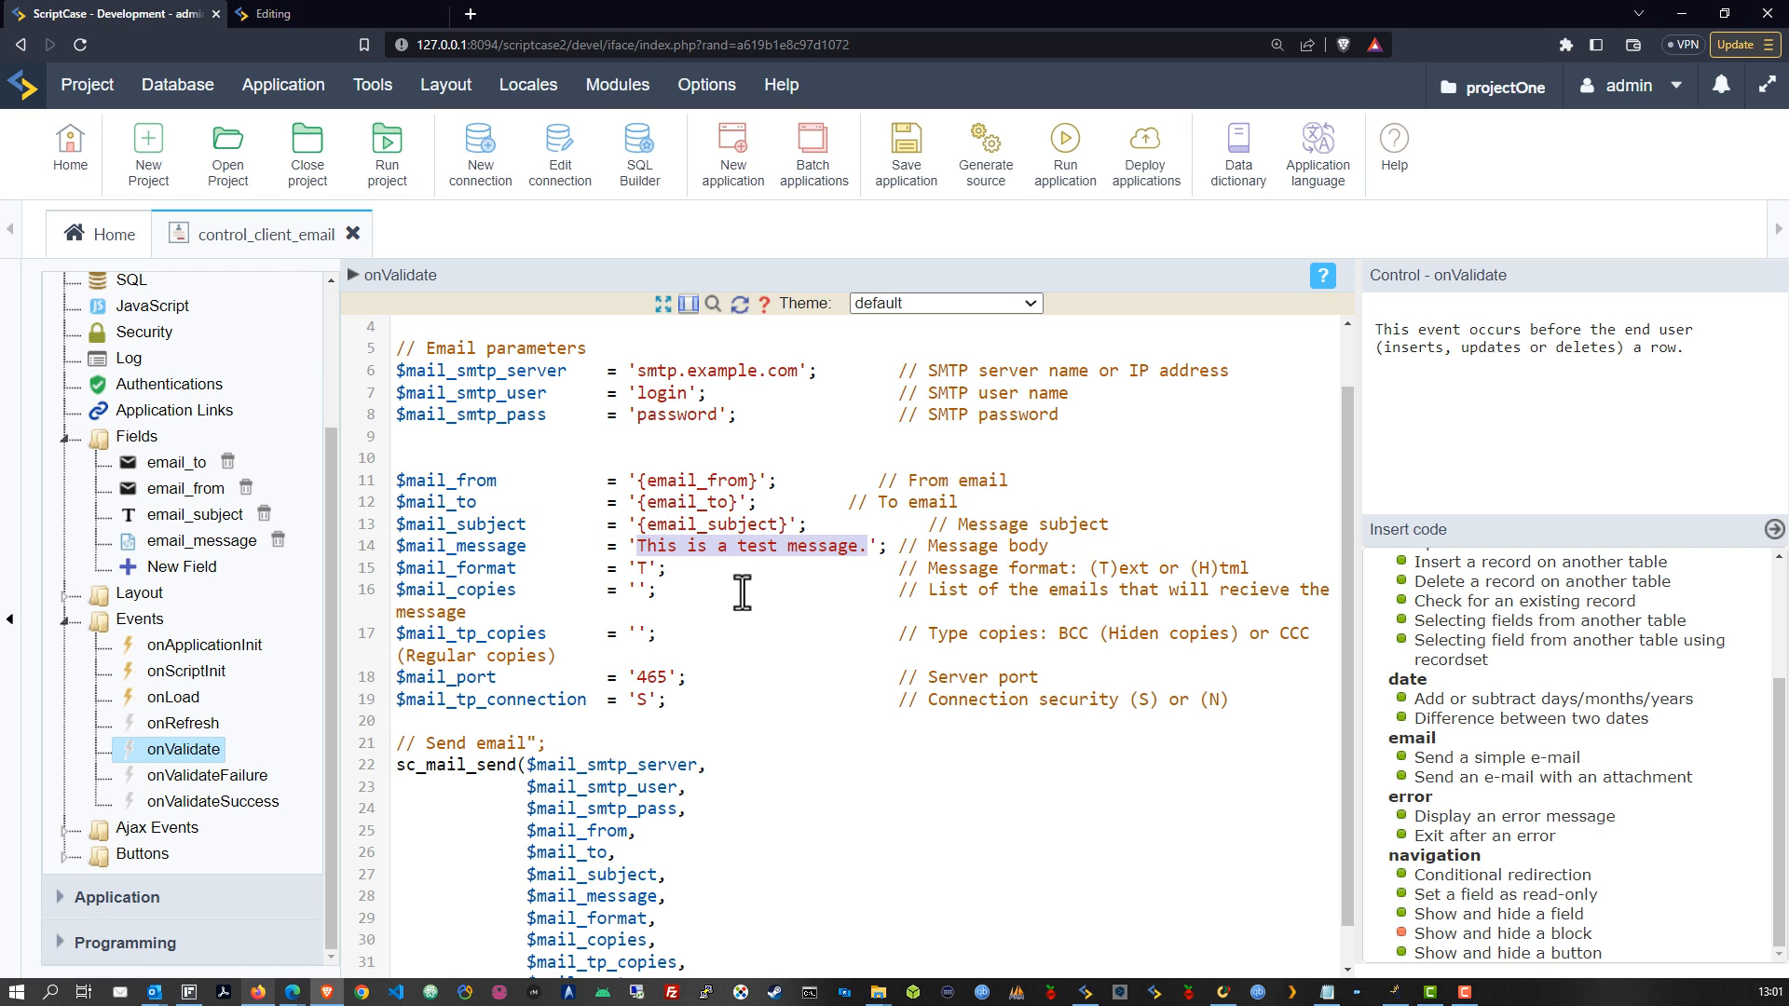
key("ctrl+v")
left_click_drag(708, 547, 749, 548)
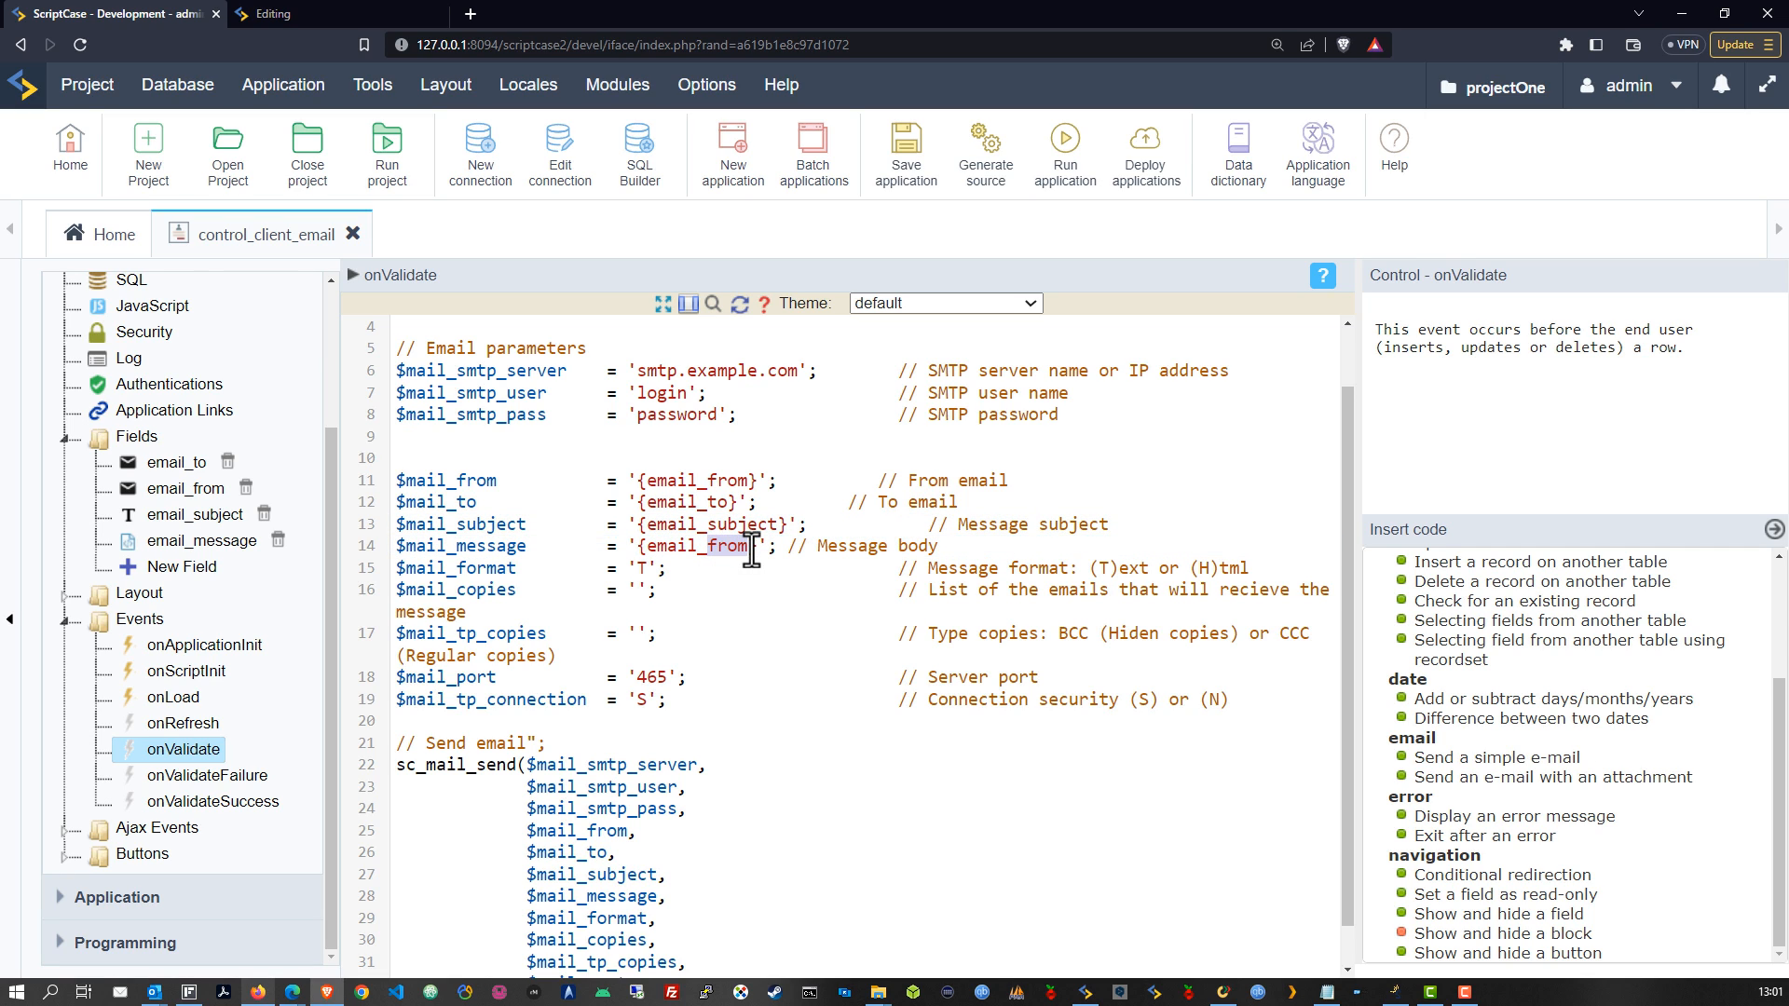
type("message")
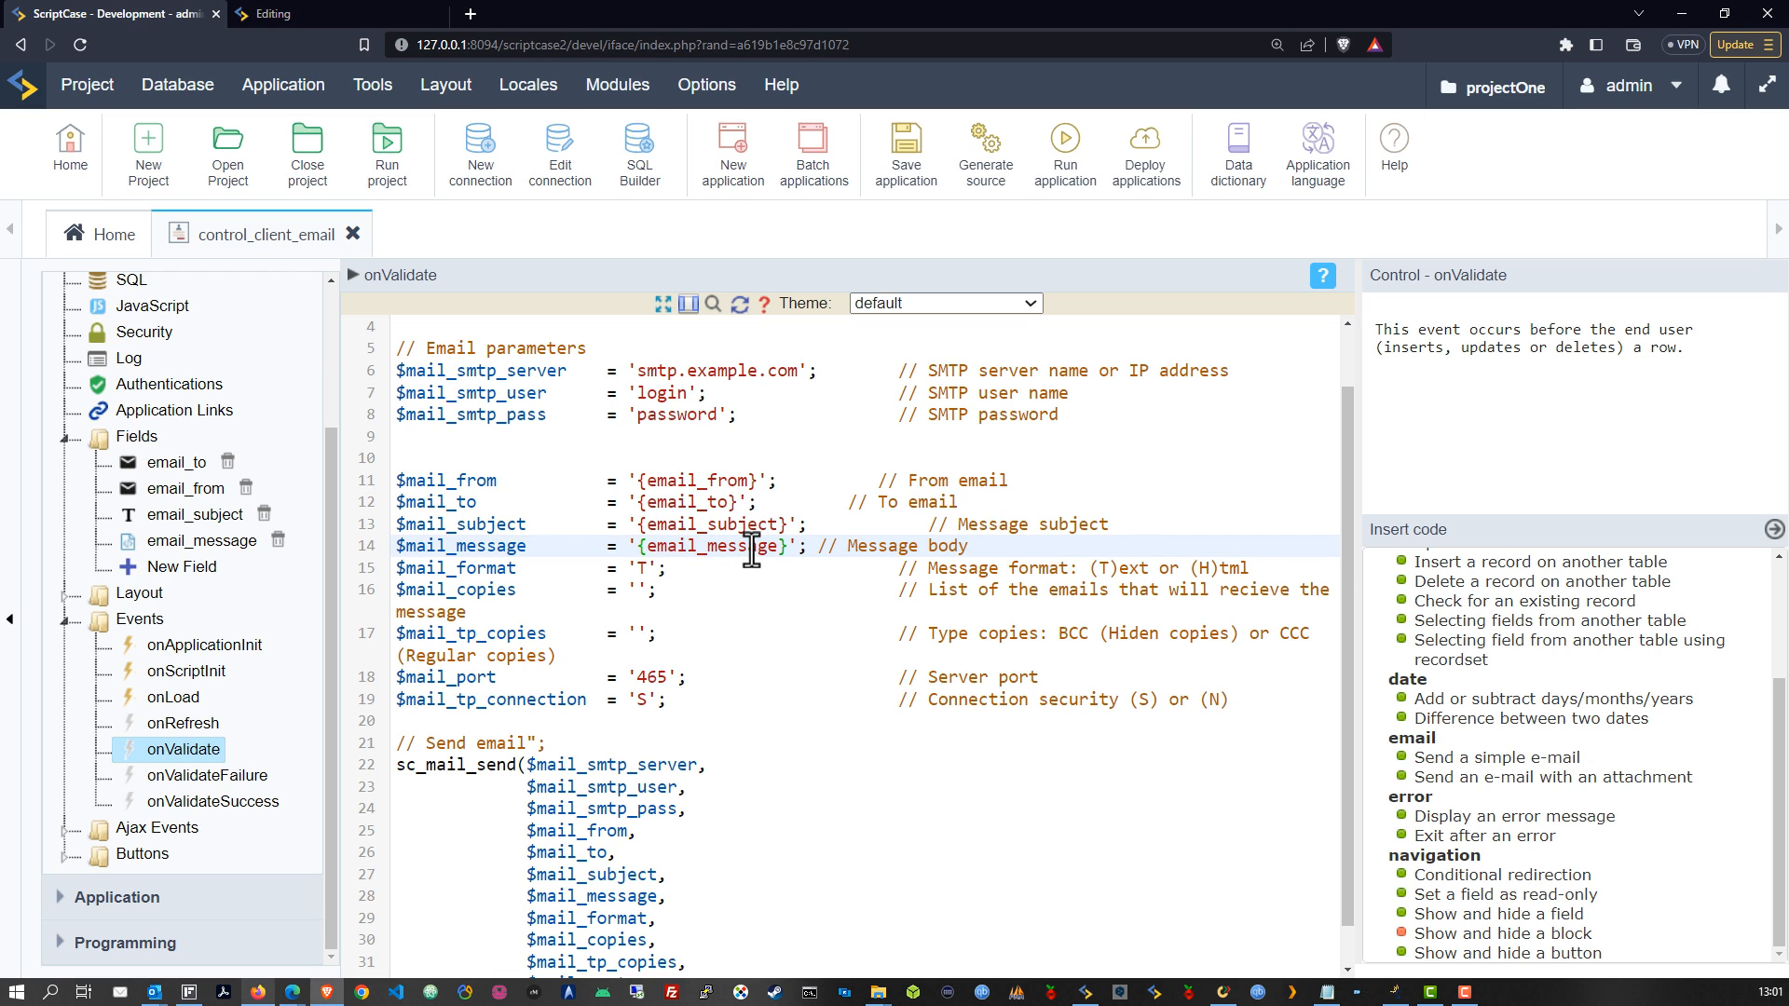
Step: Set $mail_format to 'H' so the message is sent as HTML
double_click(641, 567)
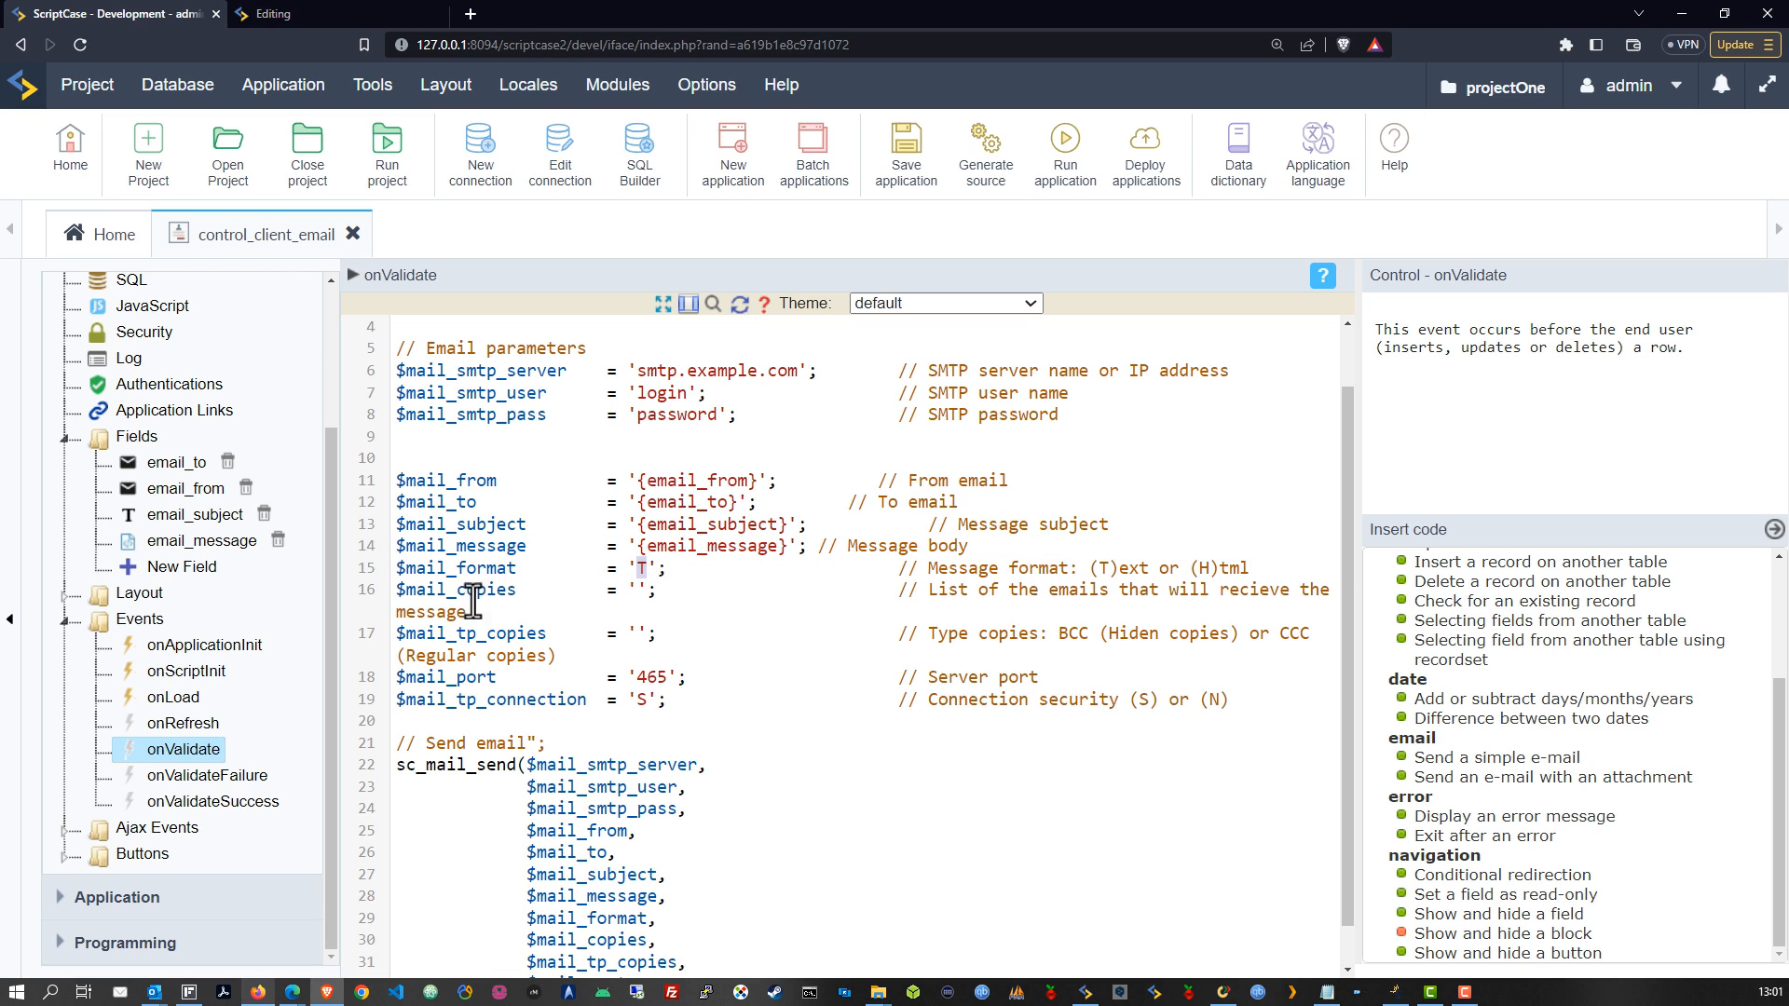
type("H")
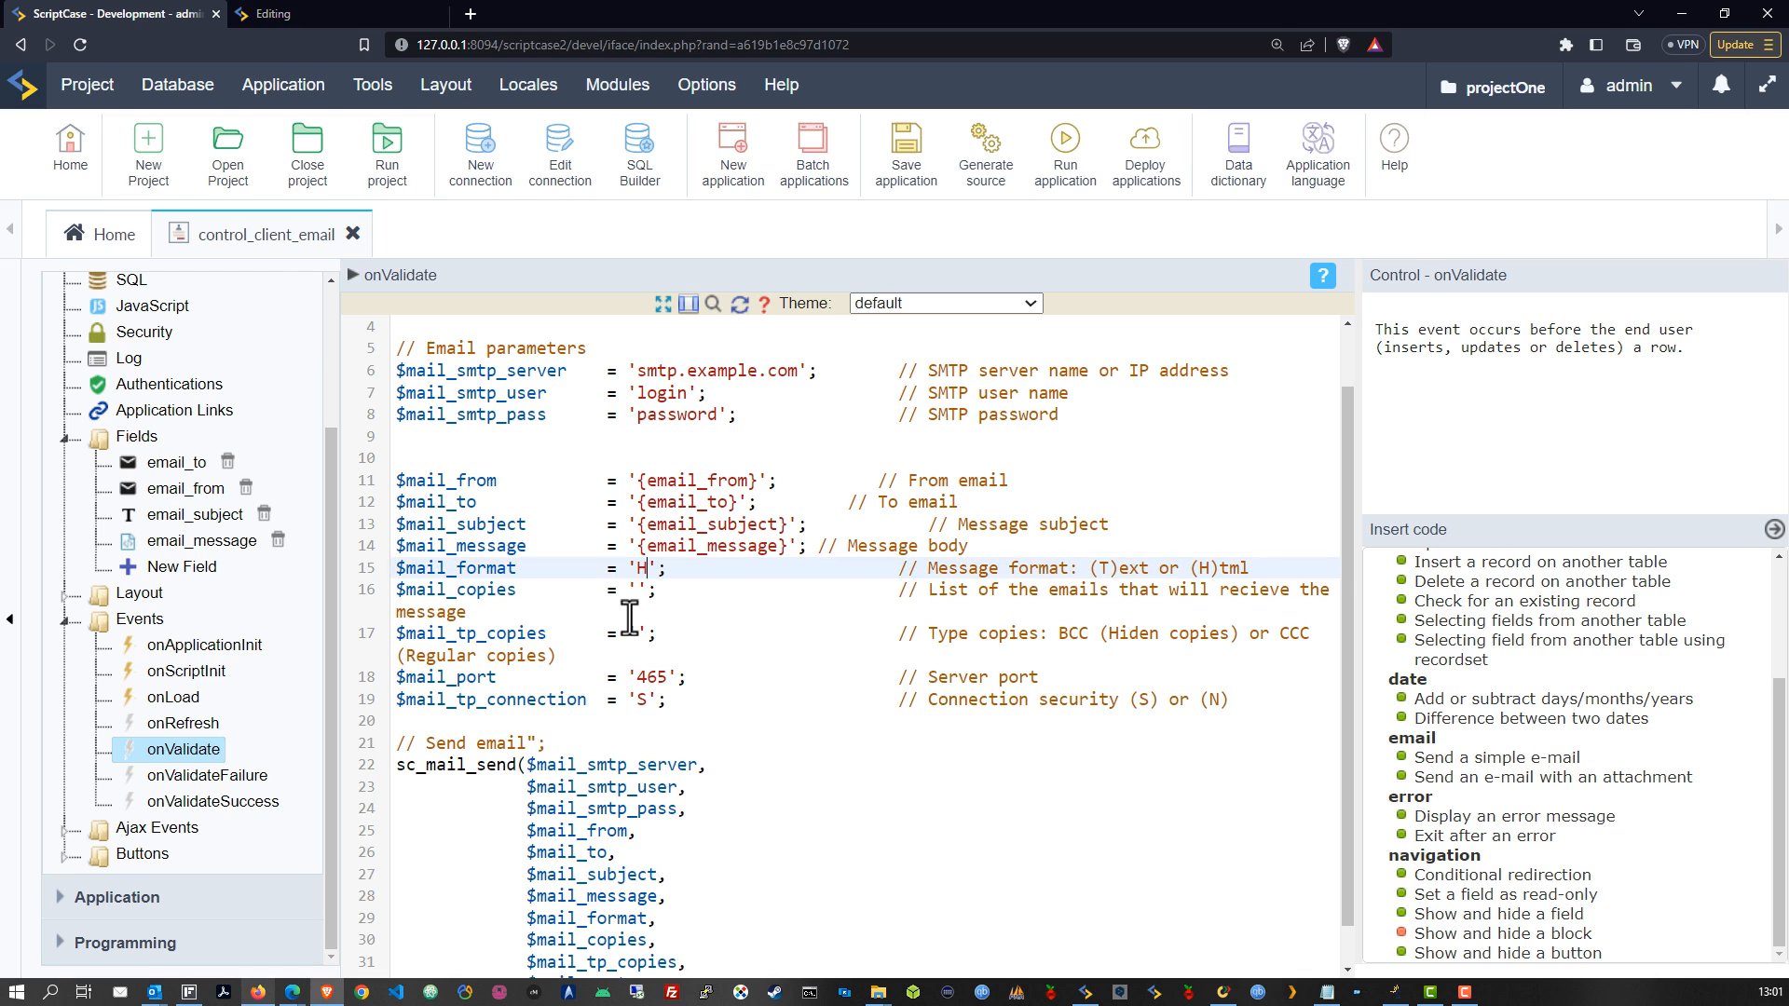
left_click_drag(1244, 575, 1203, 575)
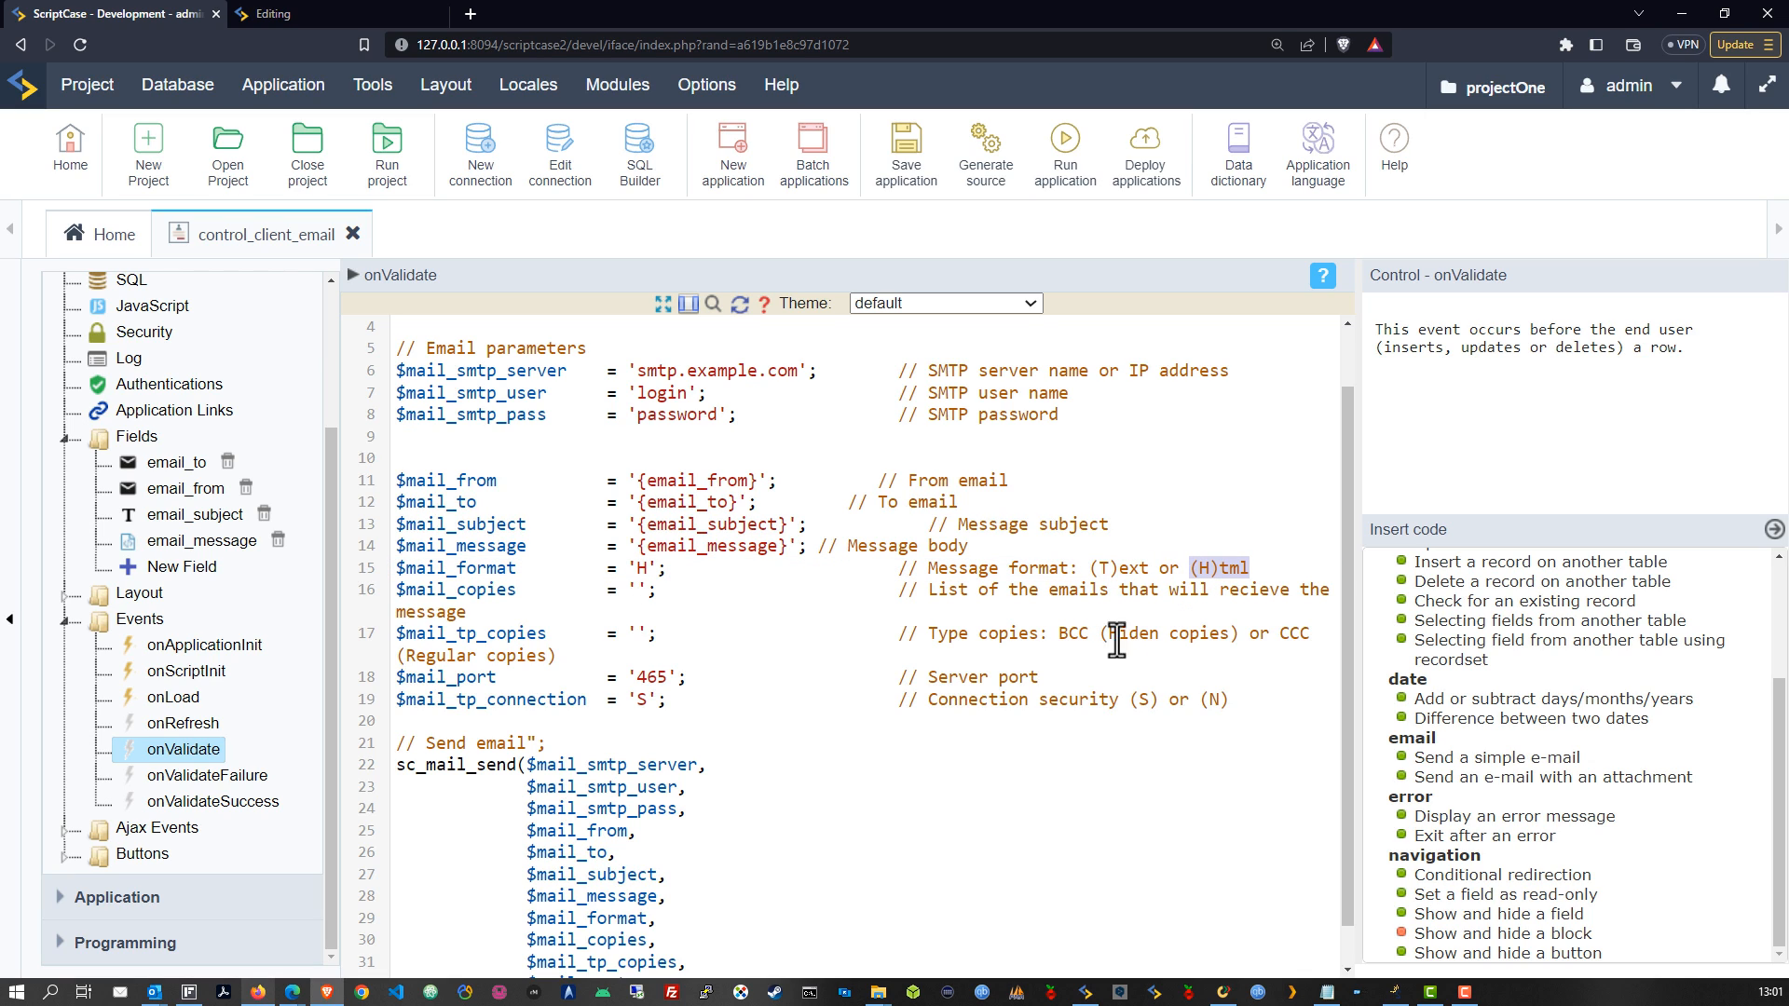
left_click(1058, 638)
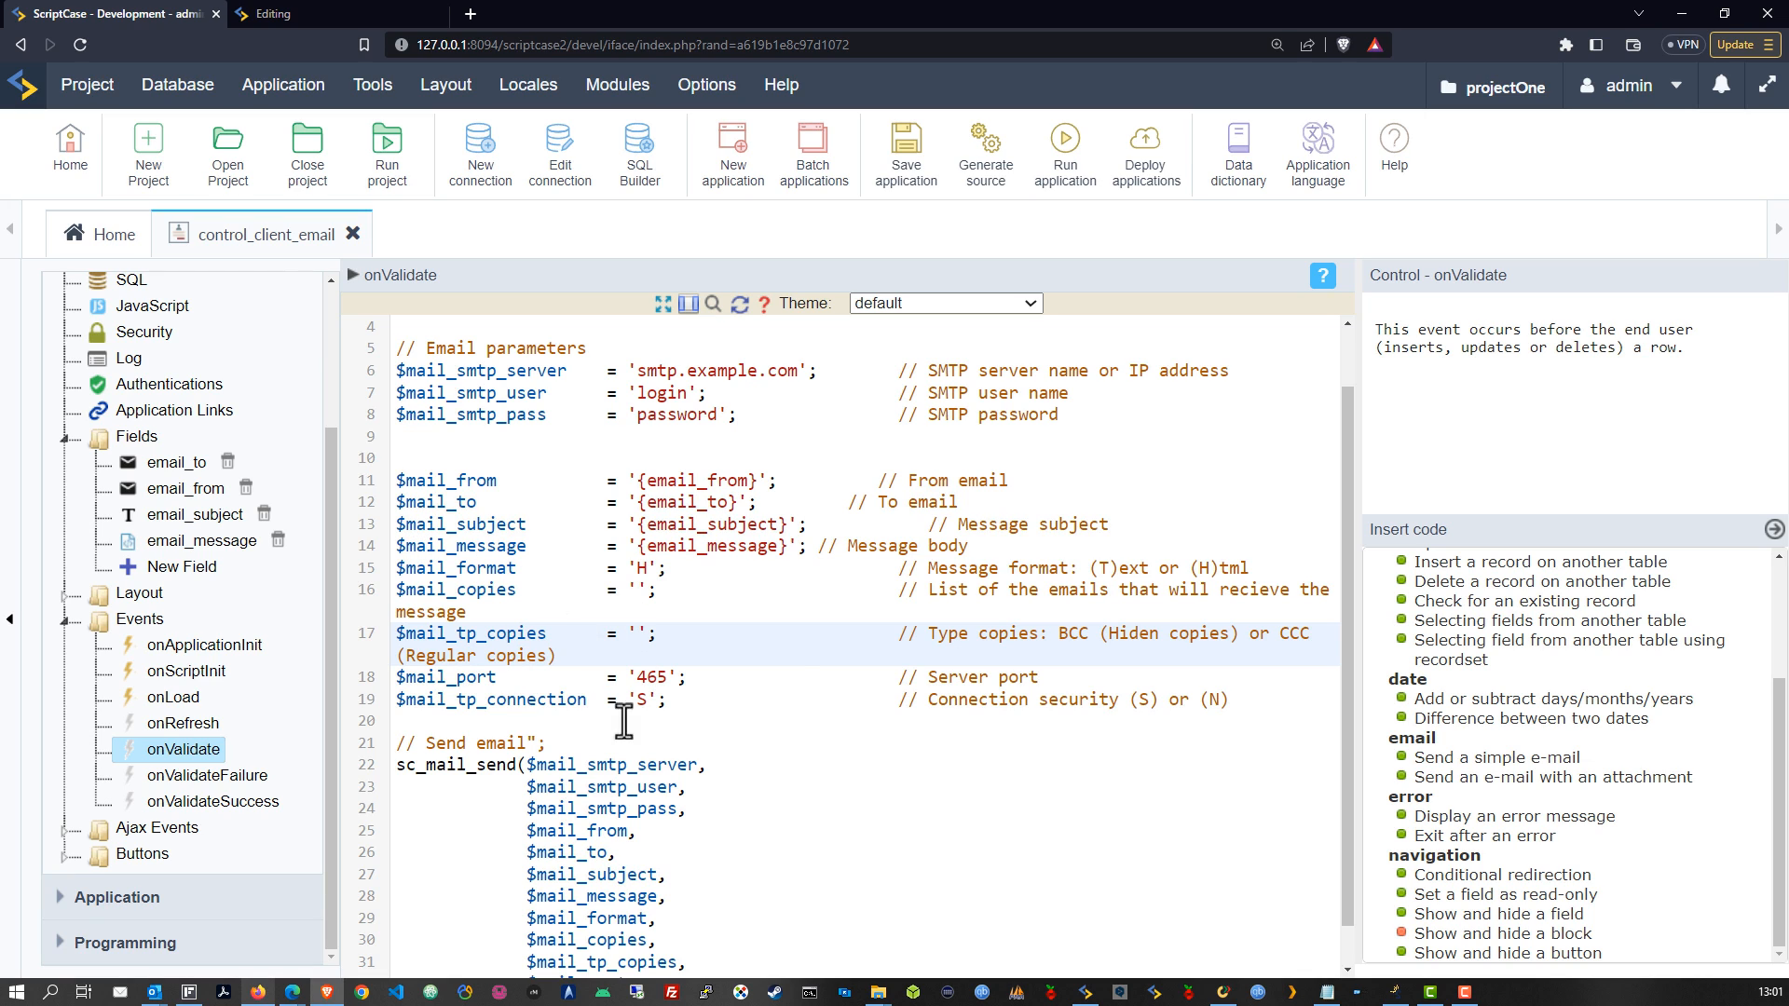
Step: Move the $mail_port and $mail_tp_connection lines directly below $mail_smtp_pass, keeping two blank lines before $mail_from
left_click(711, 701)
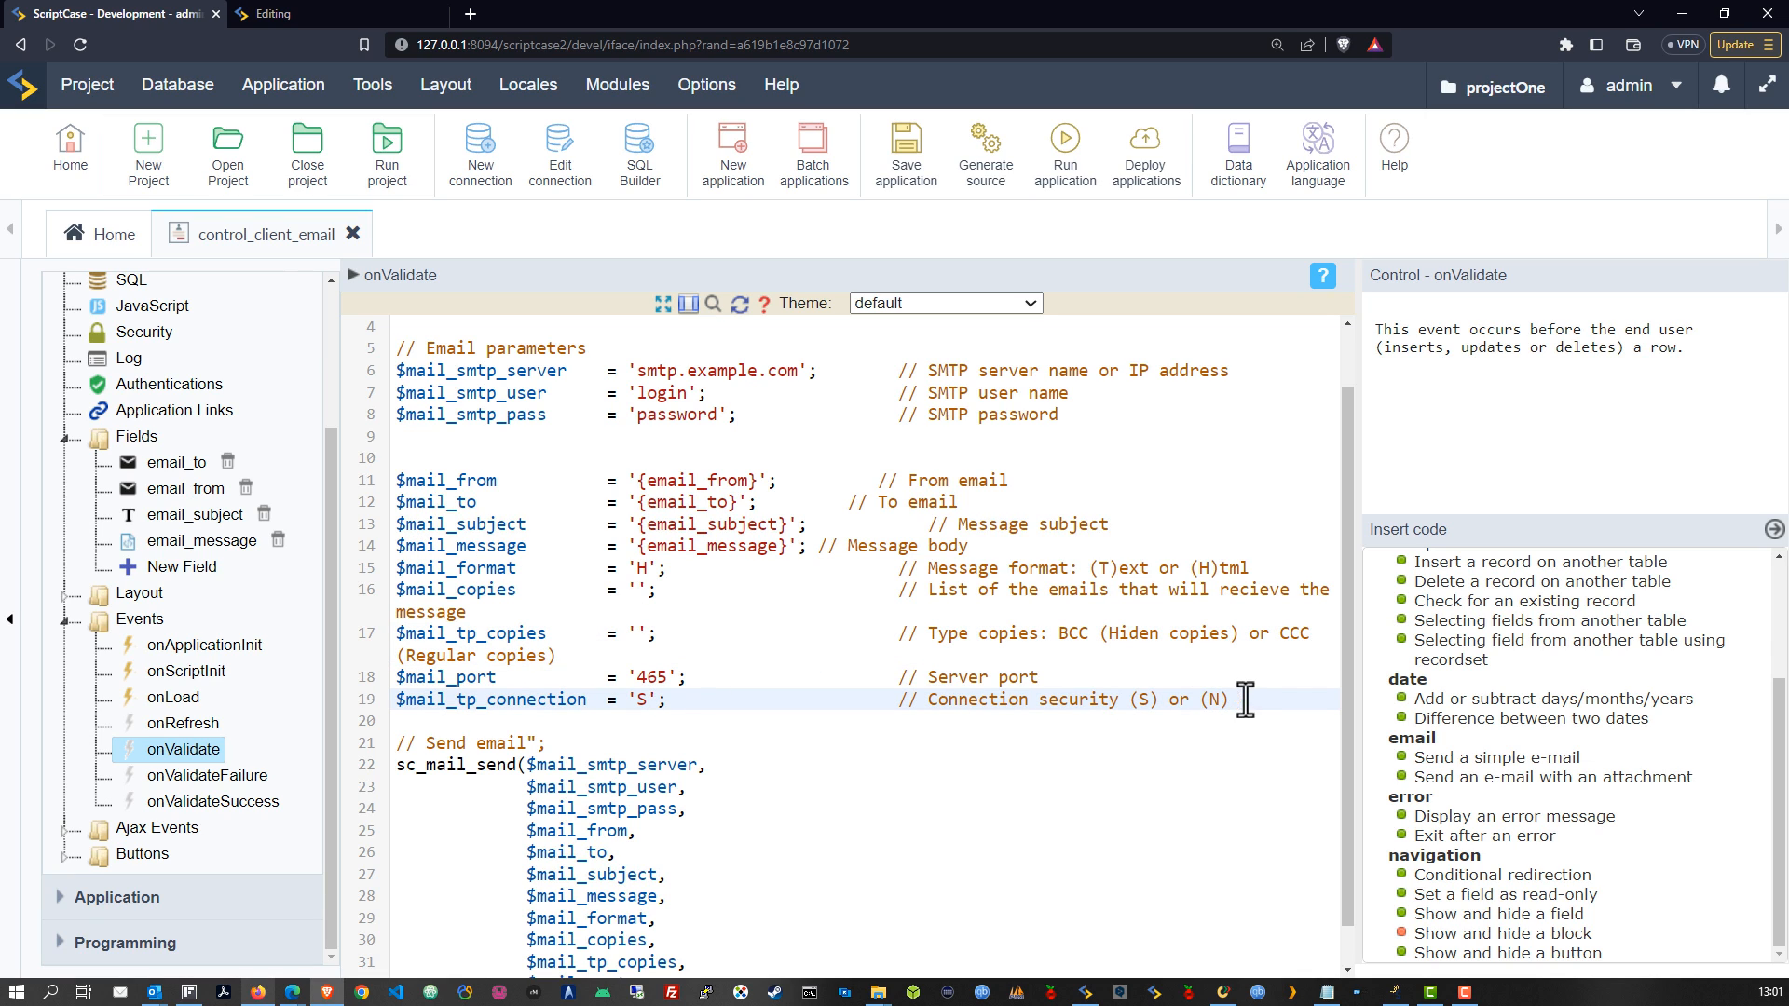
left_click_drag(1245, 699, 392, 673)
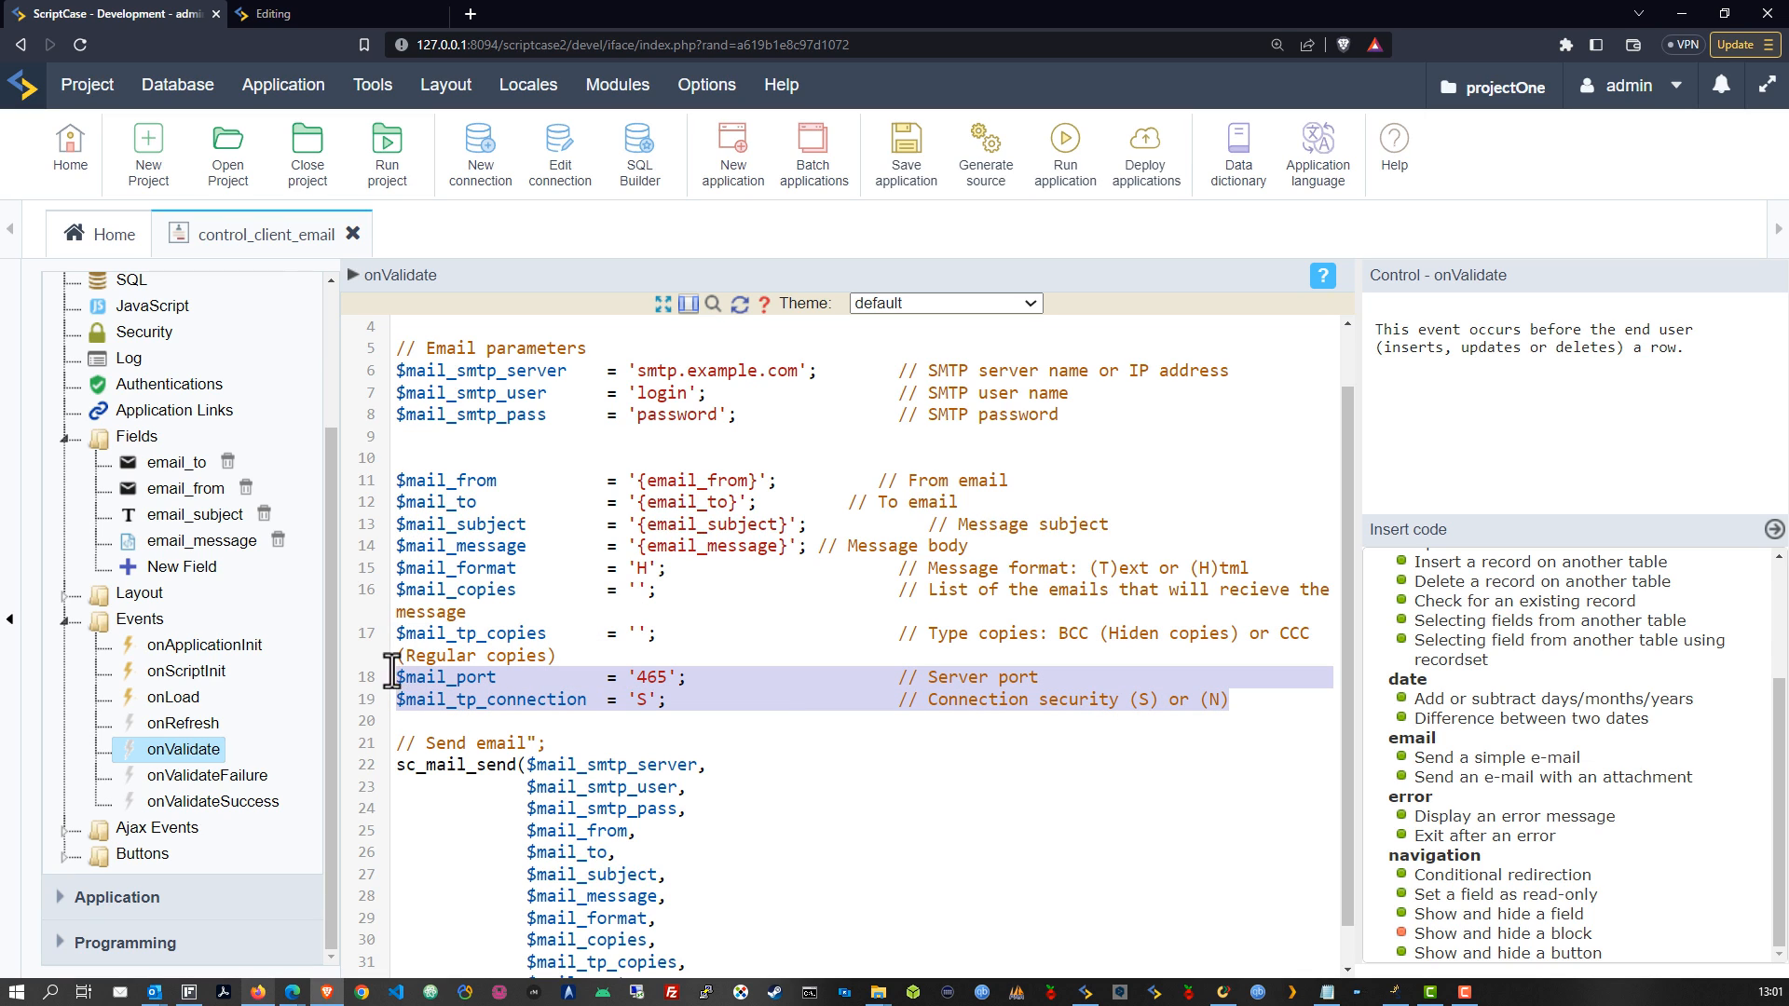
right_click(437, 705)
left_click(529, 453)
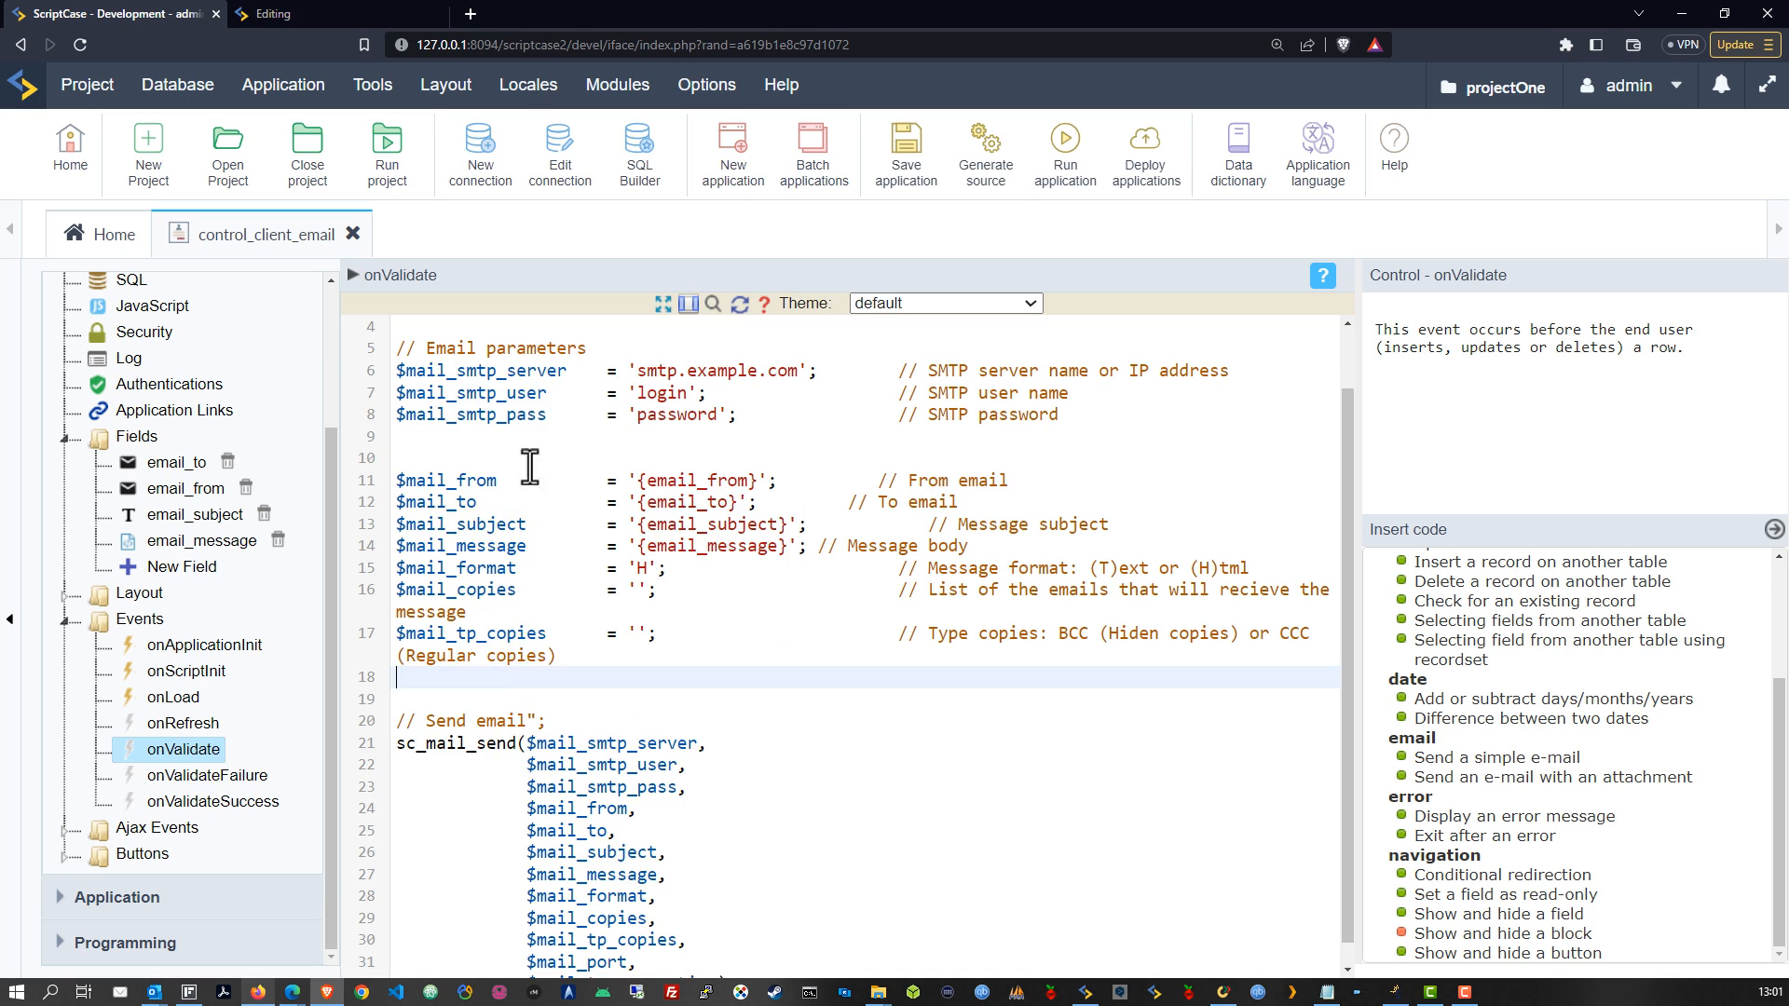
left_click(460, 431)
key("ctrl+v")
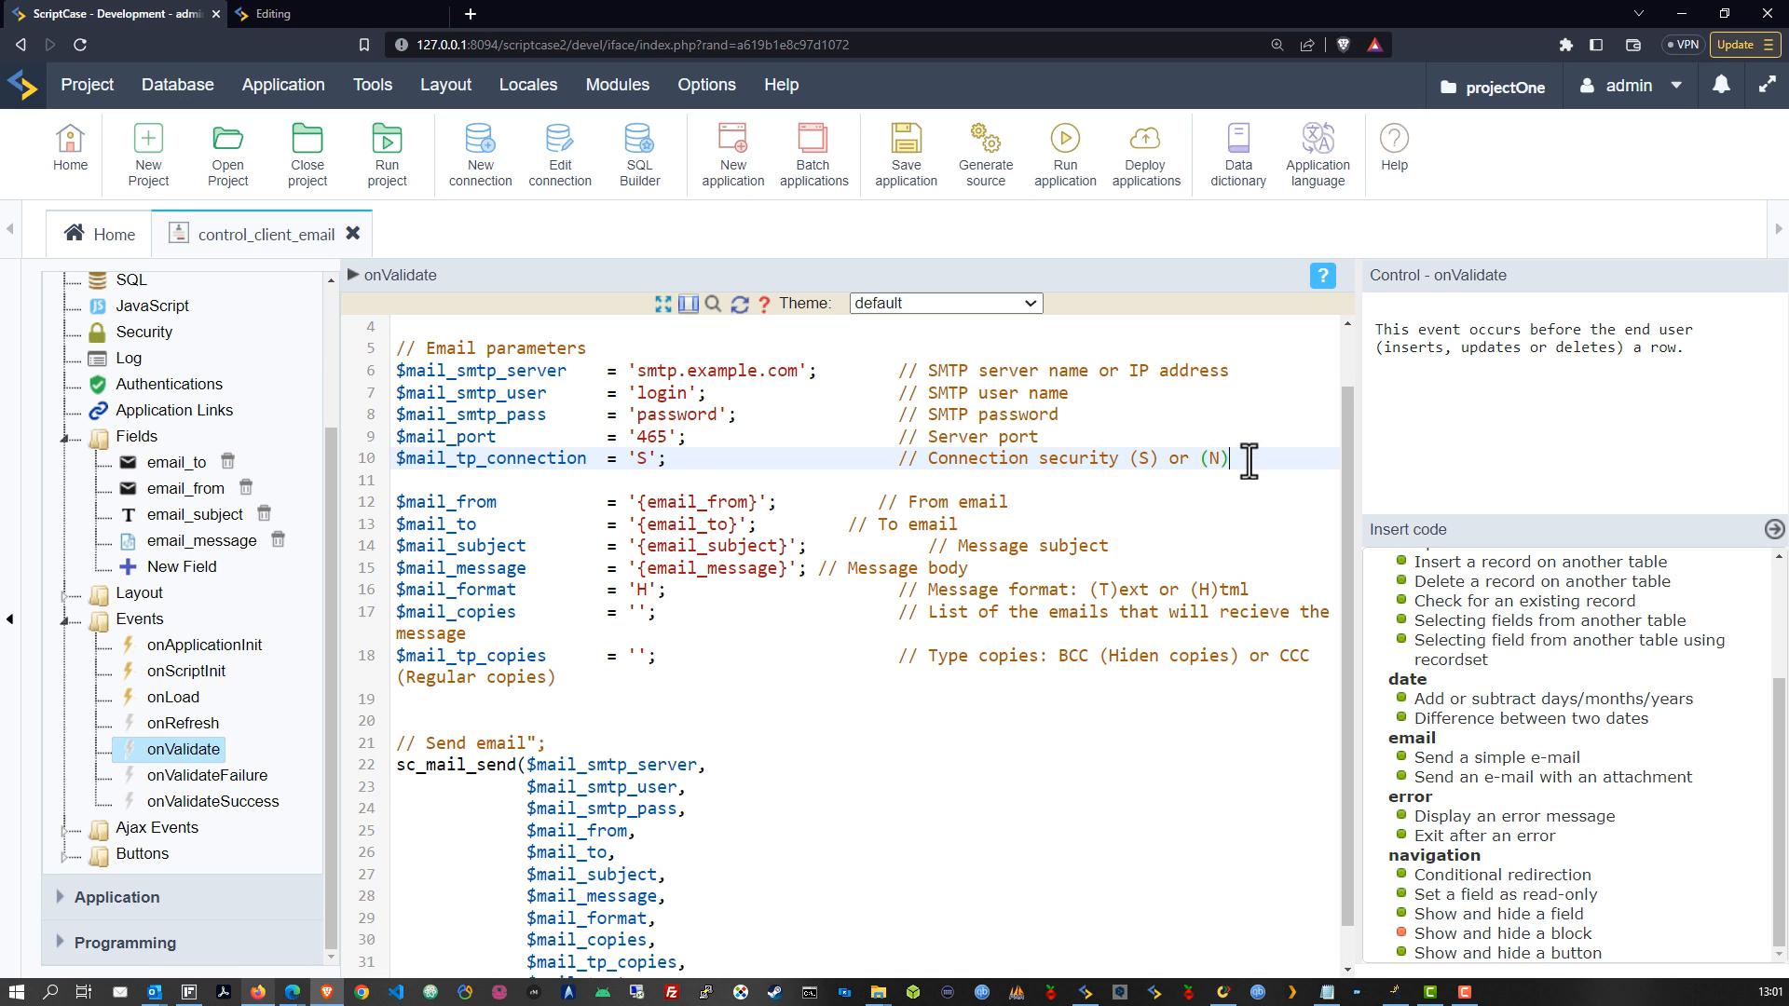
key("Return")
left_click(825, 676)
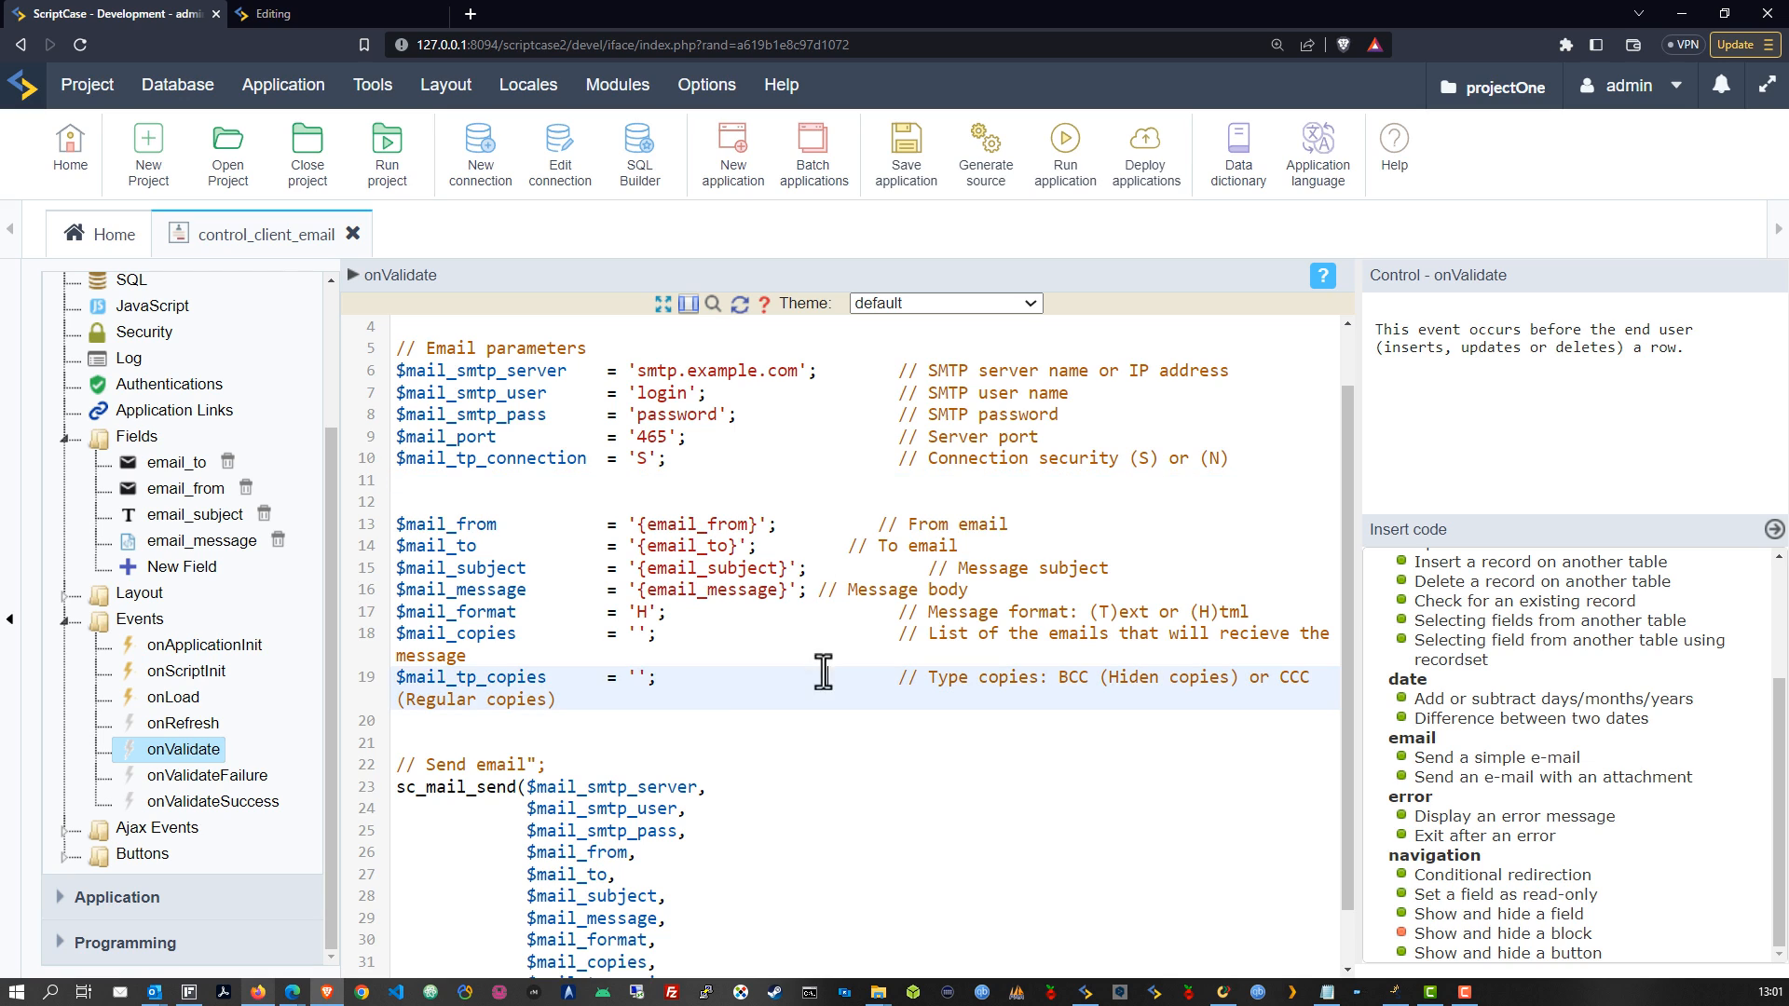
Step: Look over the email parameters and the sc_mail_send call, and save the control_client_email application
scroll(746, 719, "down", 1)
left_click(438, 670)
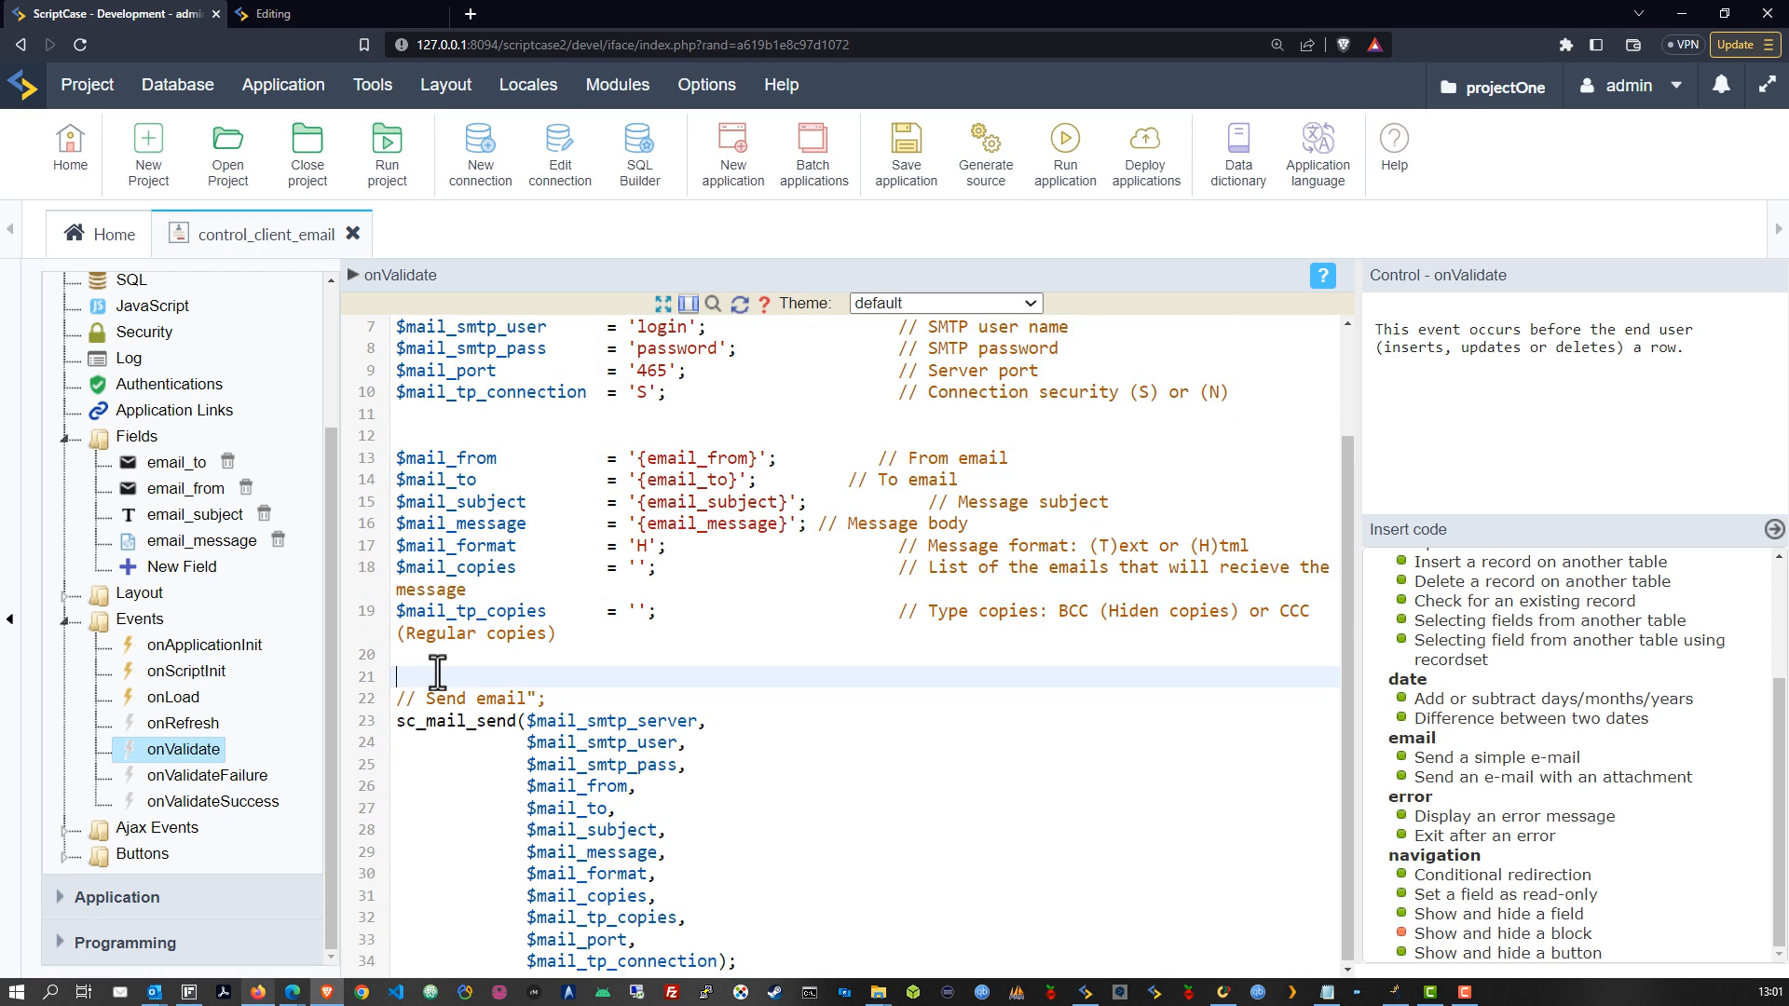
scroll(438, 671, "up", 2)
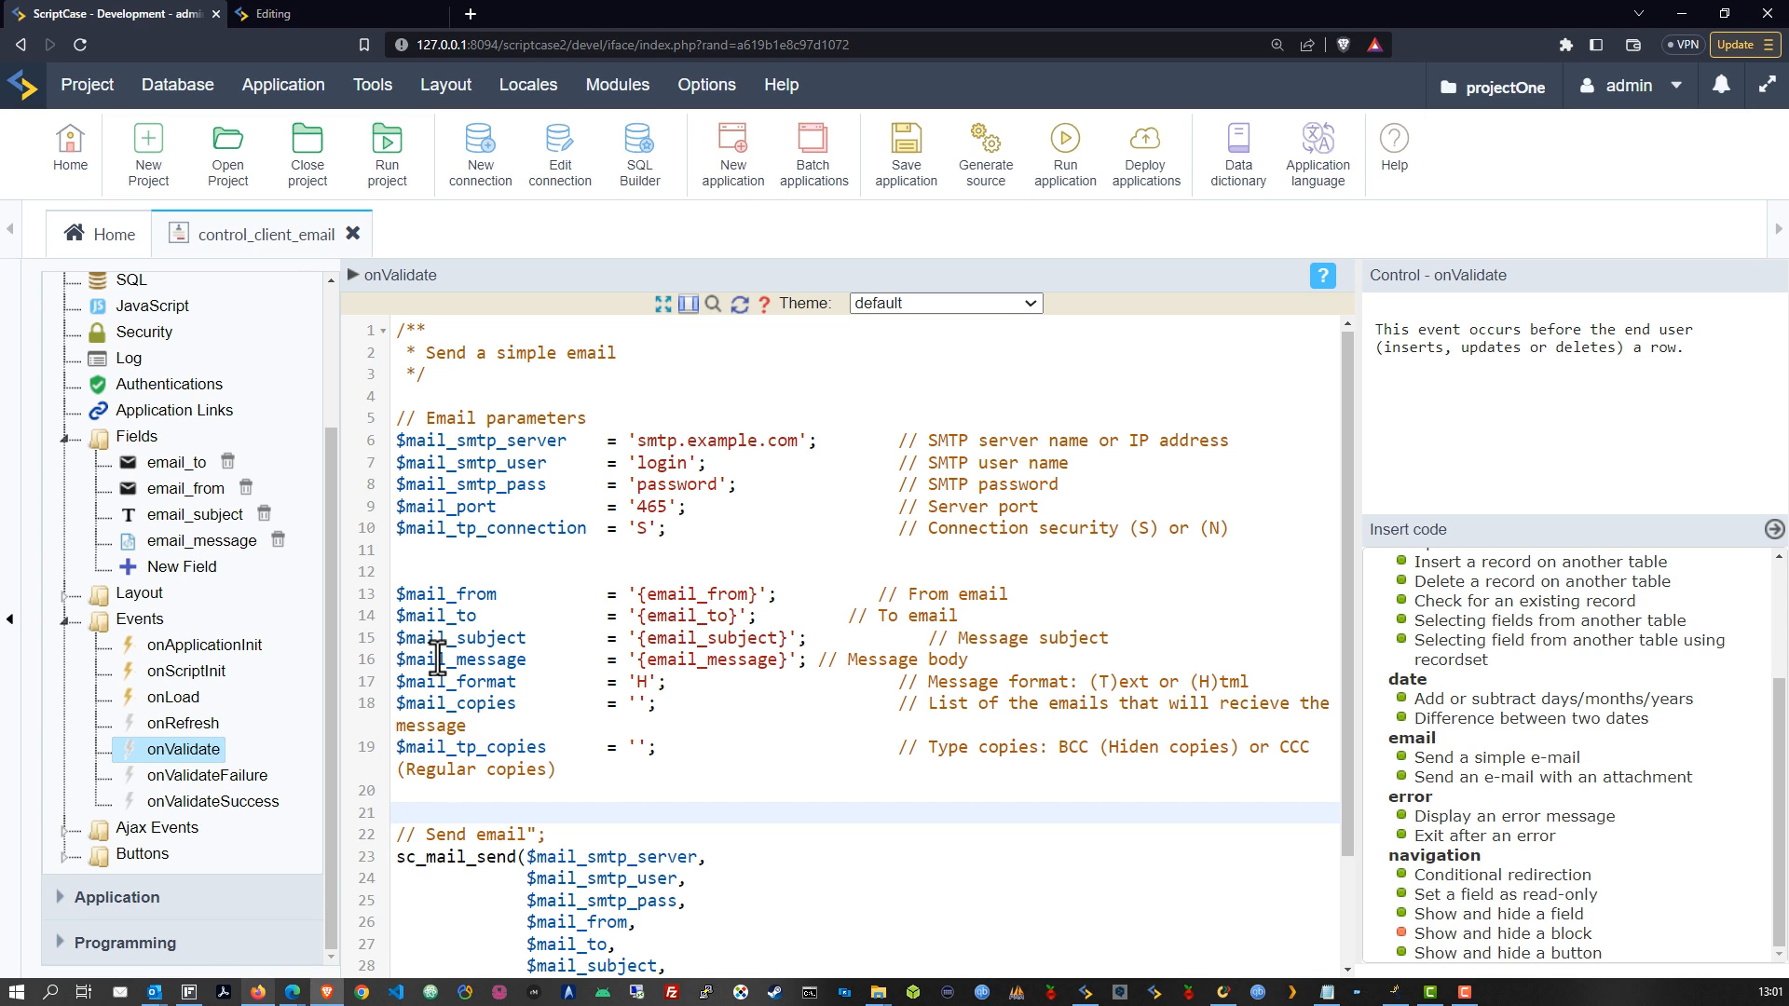
left_click(803, 525)
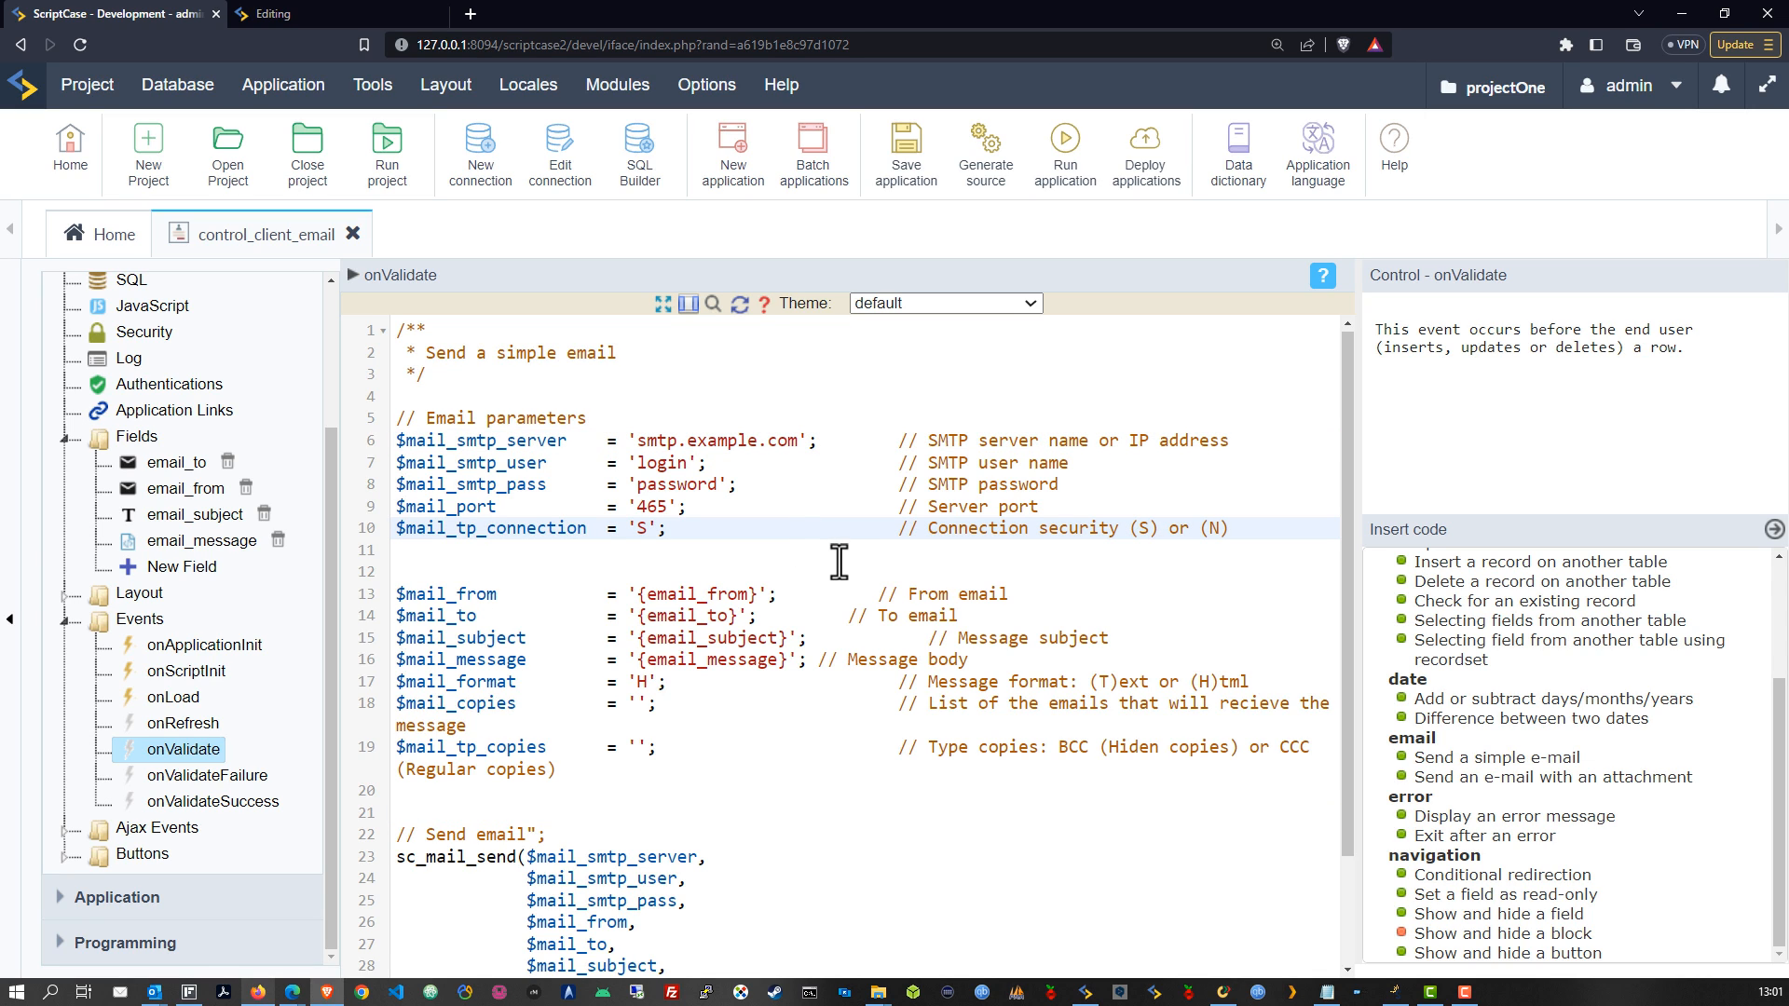
left_click(838, 557)
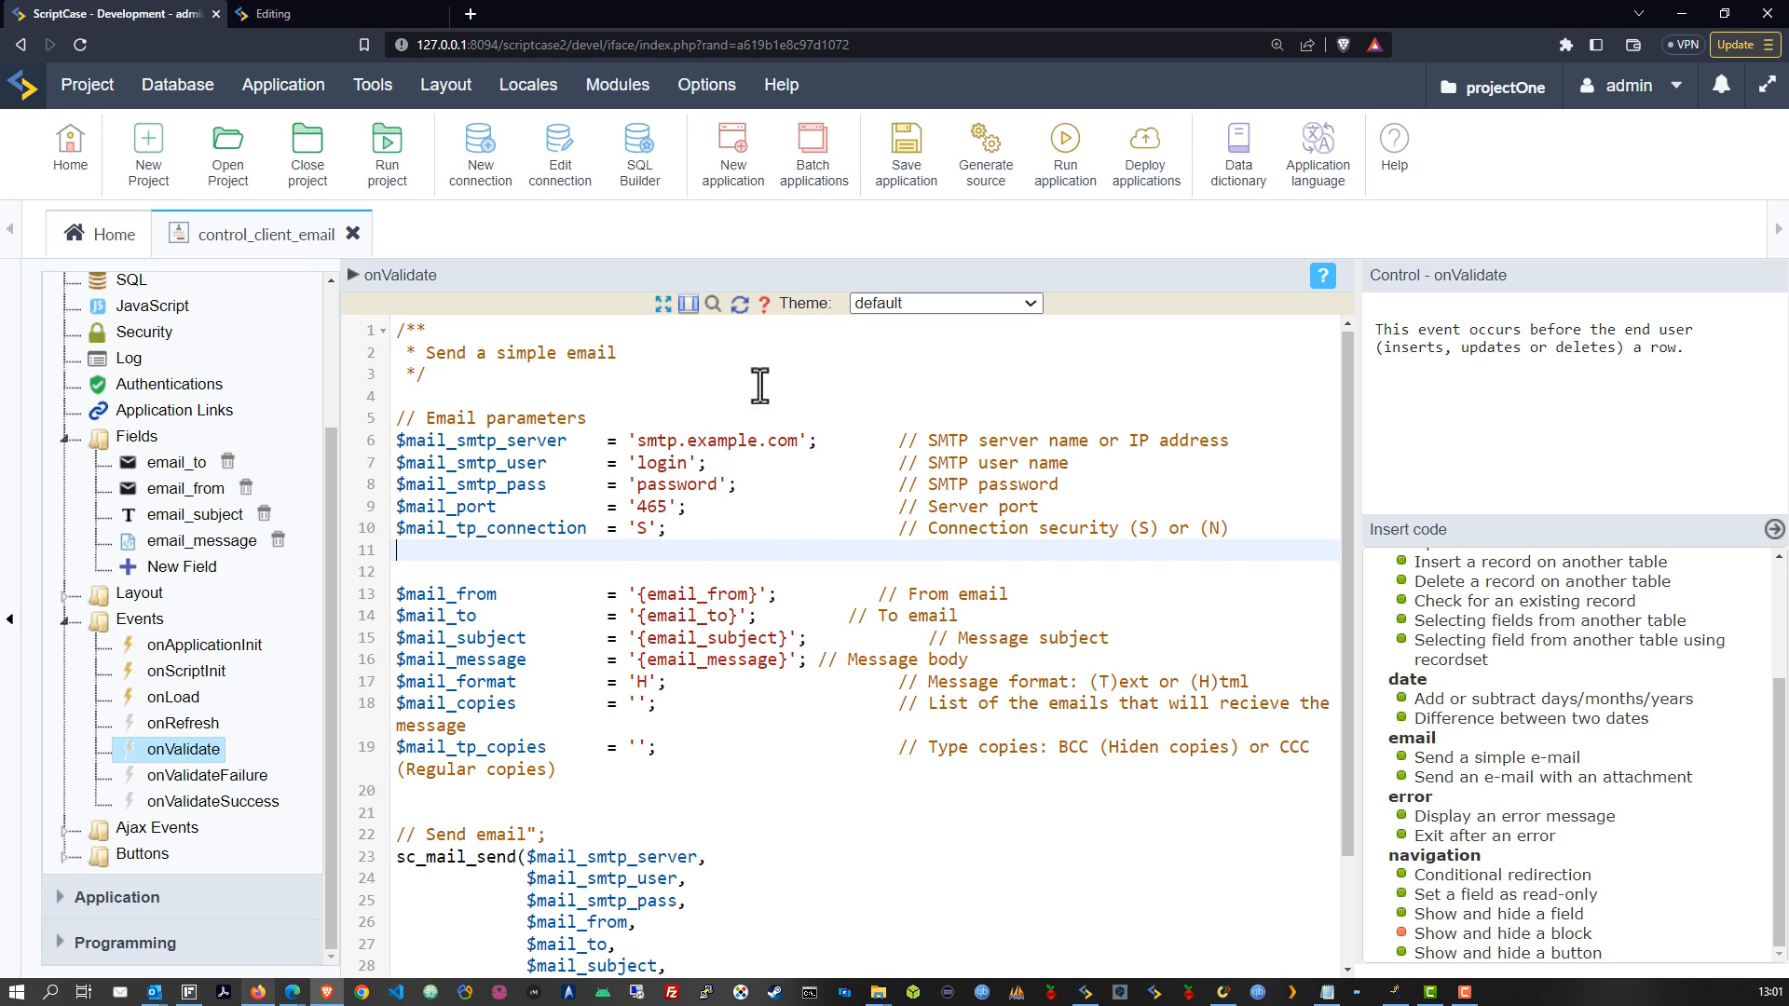
left_click(906, 149)
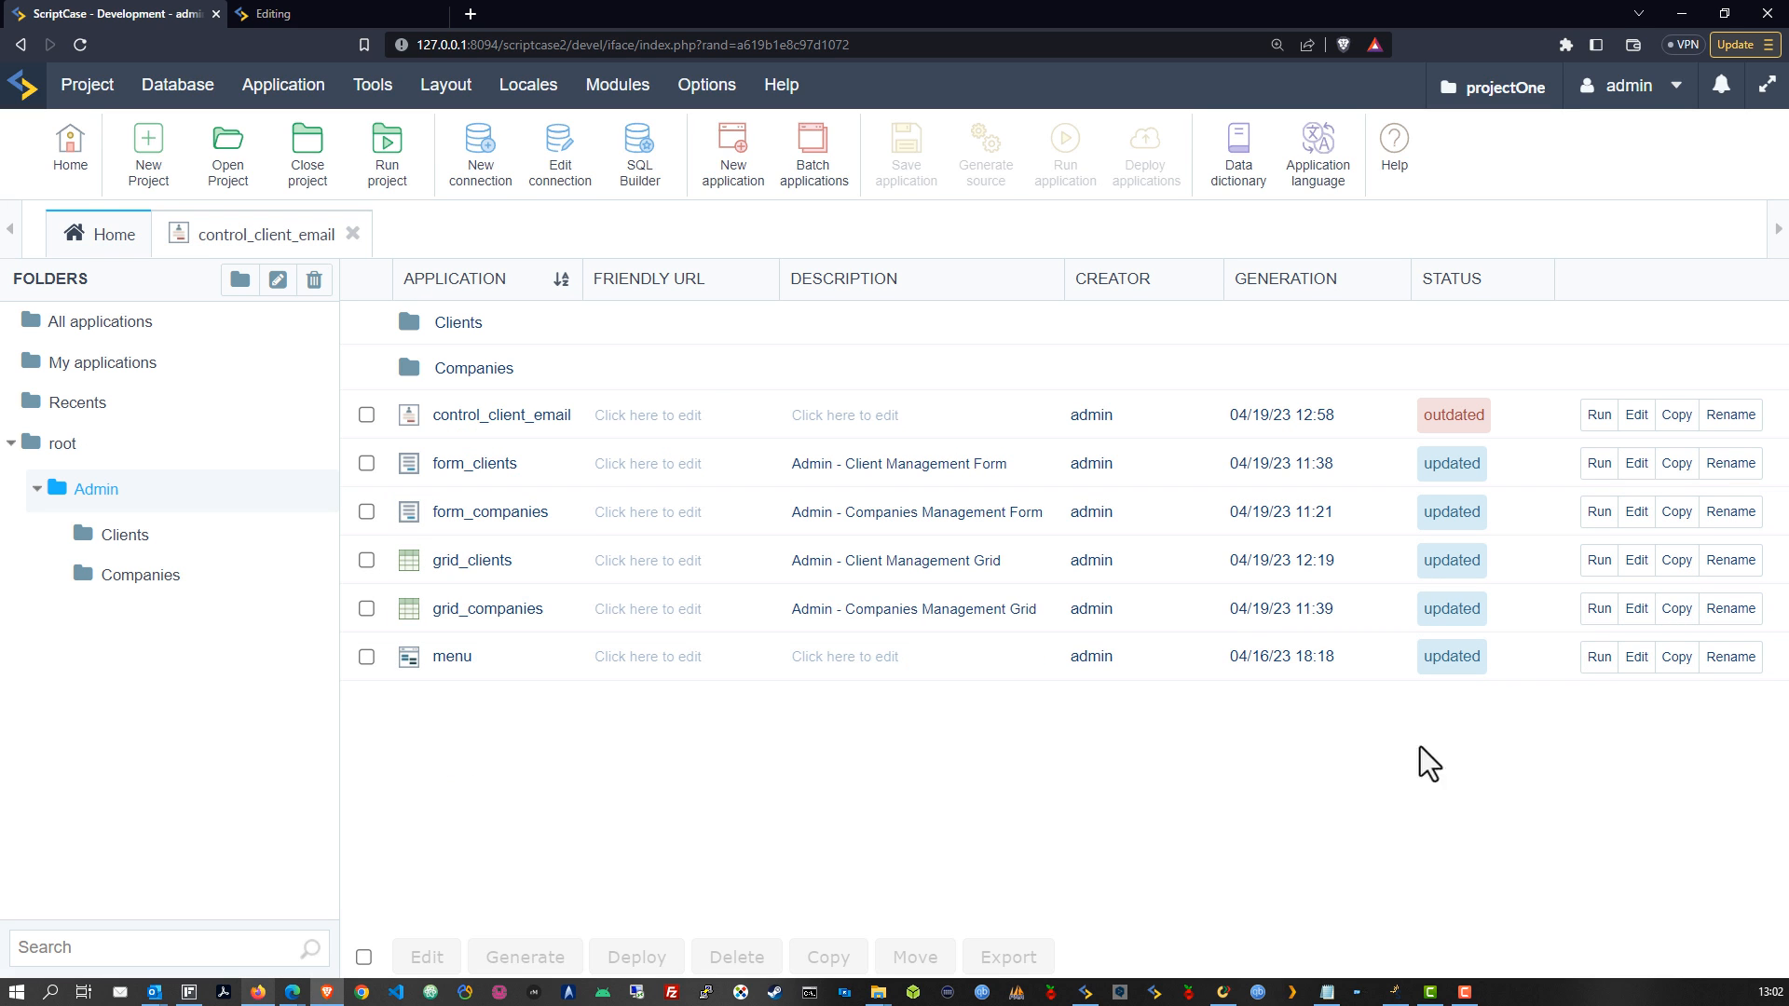
Step: Generate the project's source code for outdated applications only, and close the generation page and the control_client_email application
left_click(87, 85)
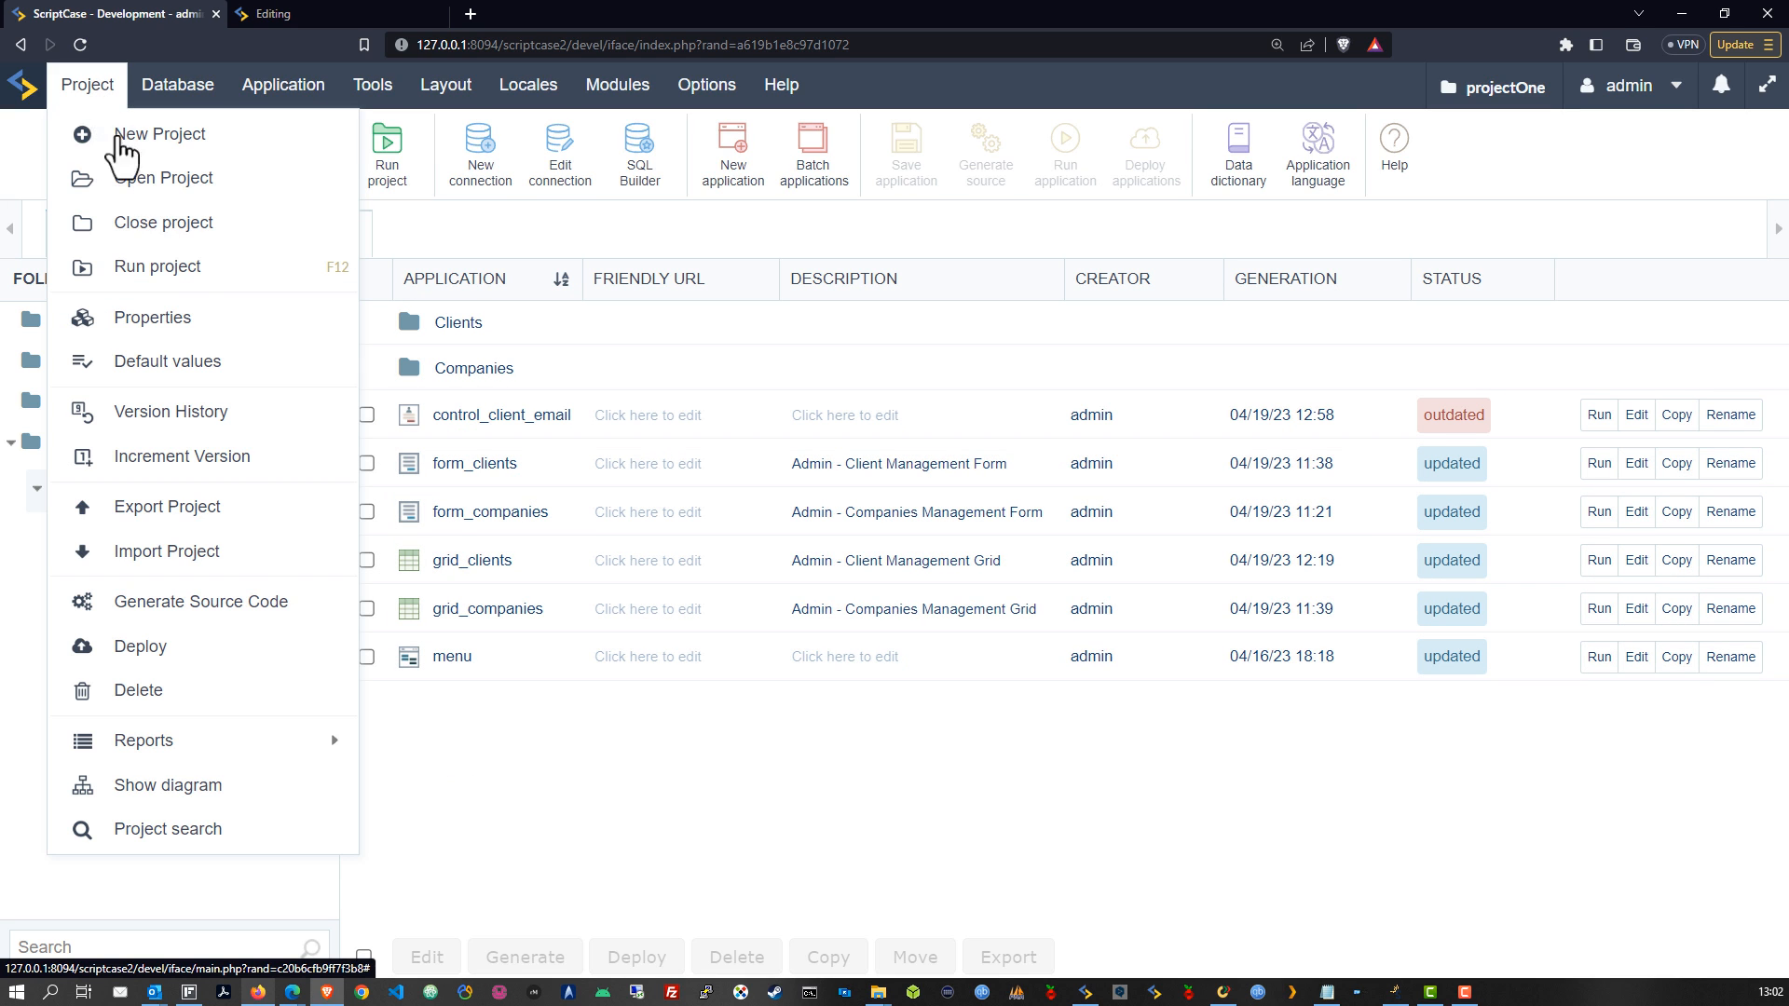
left_click(238, 601)
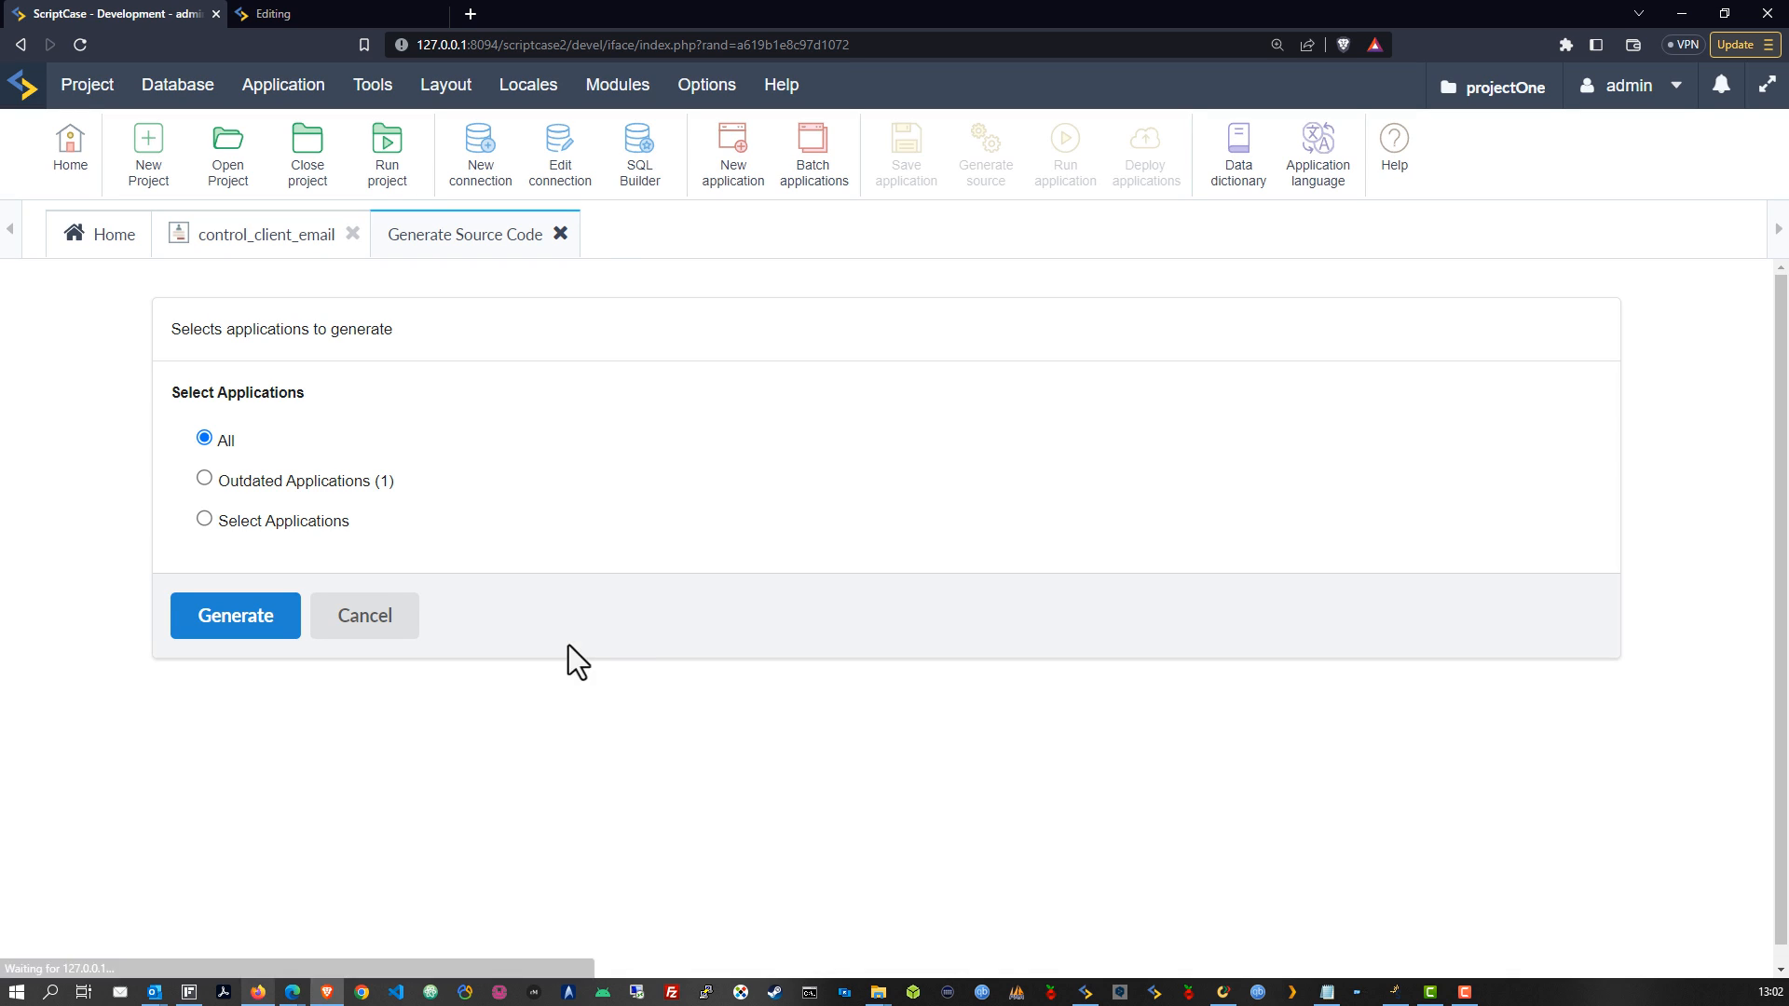
left_click(299, 480)
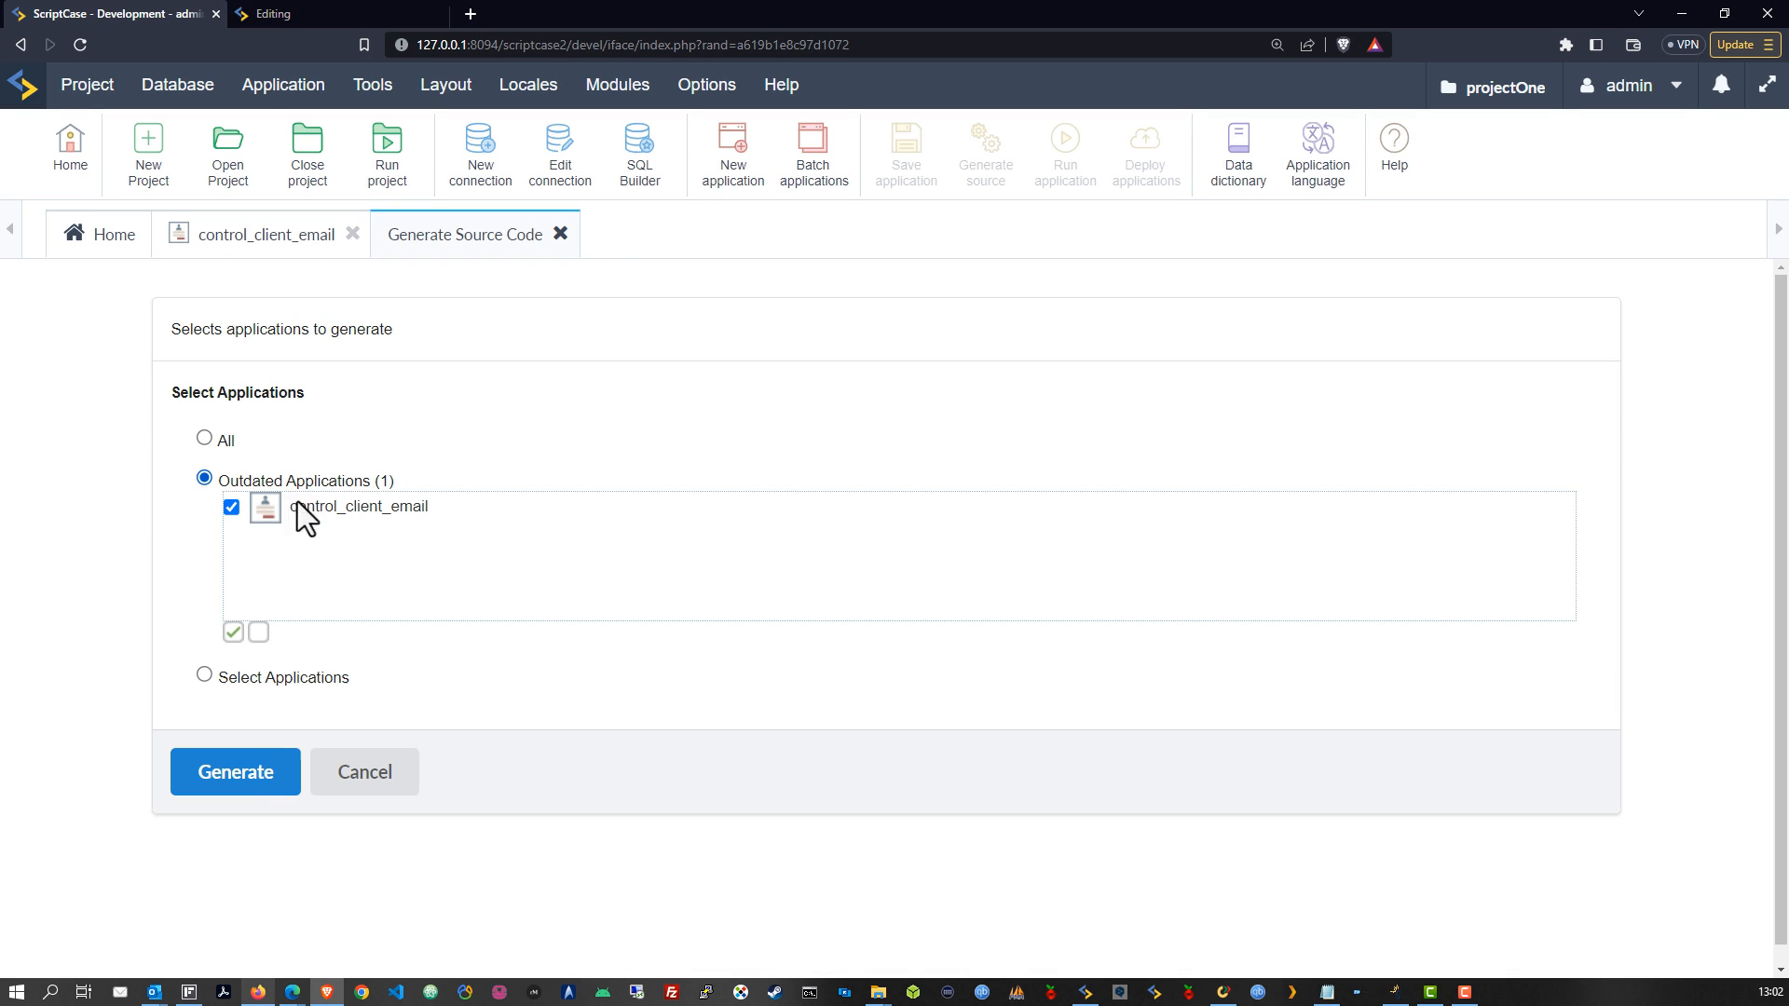
left_click(259, 777)
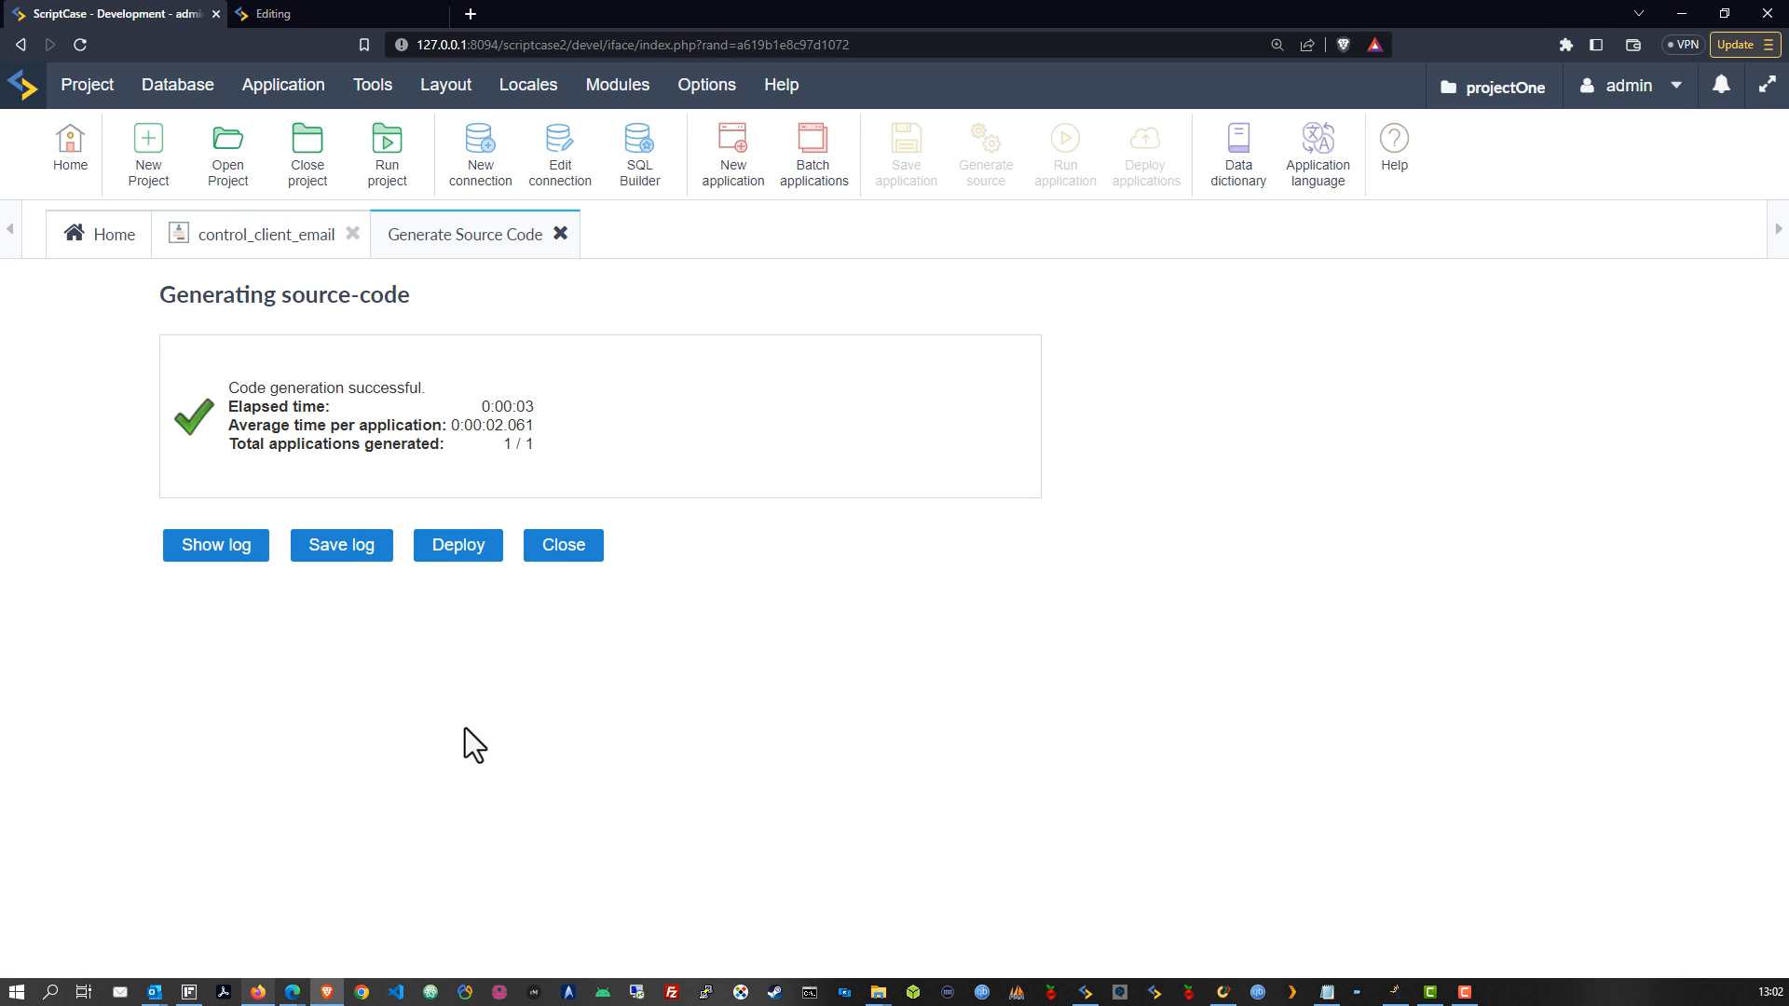
left_click(547, 559)
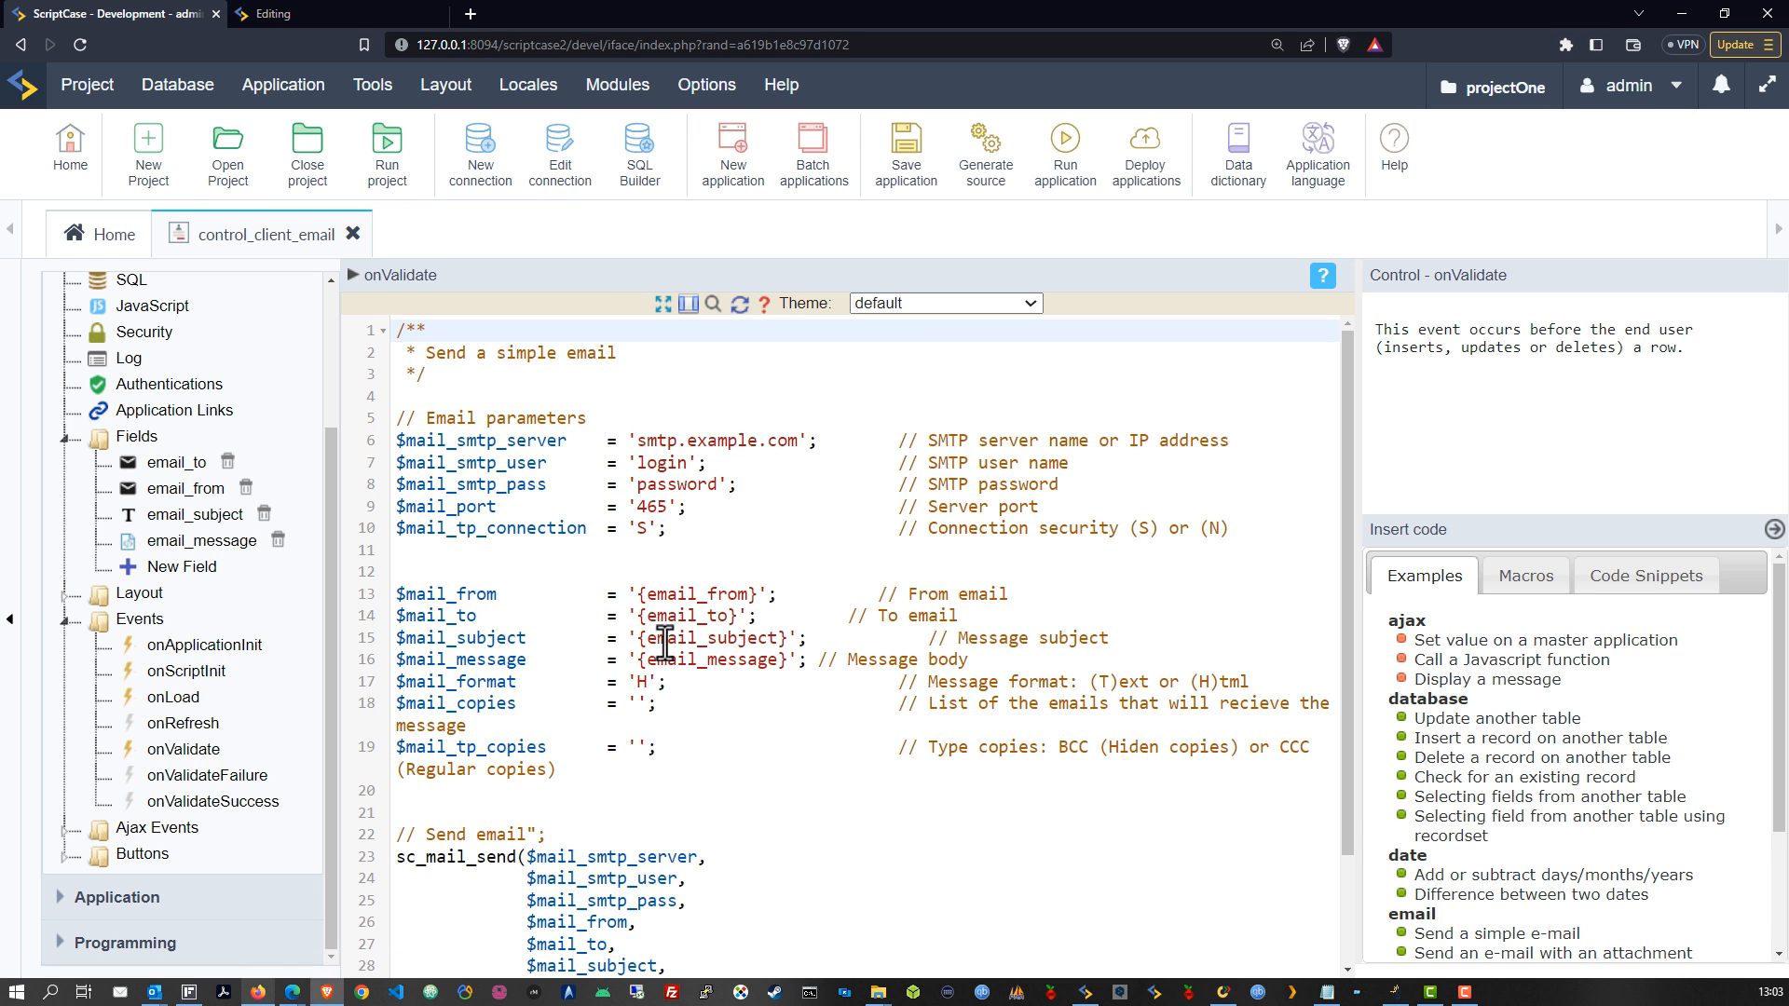
left_click(353, 233)
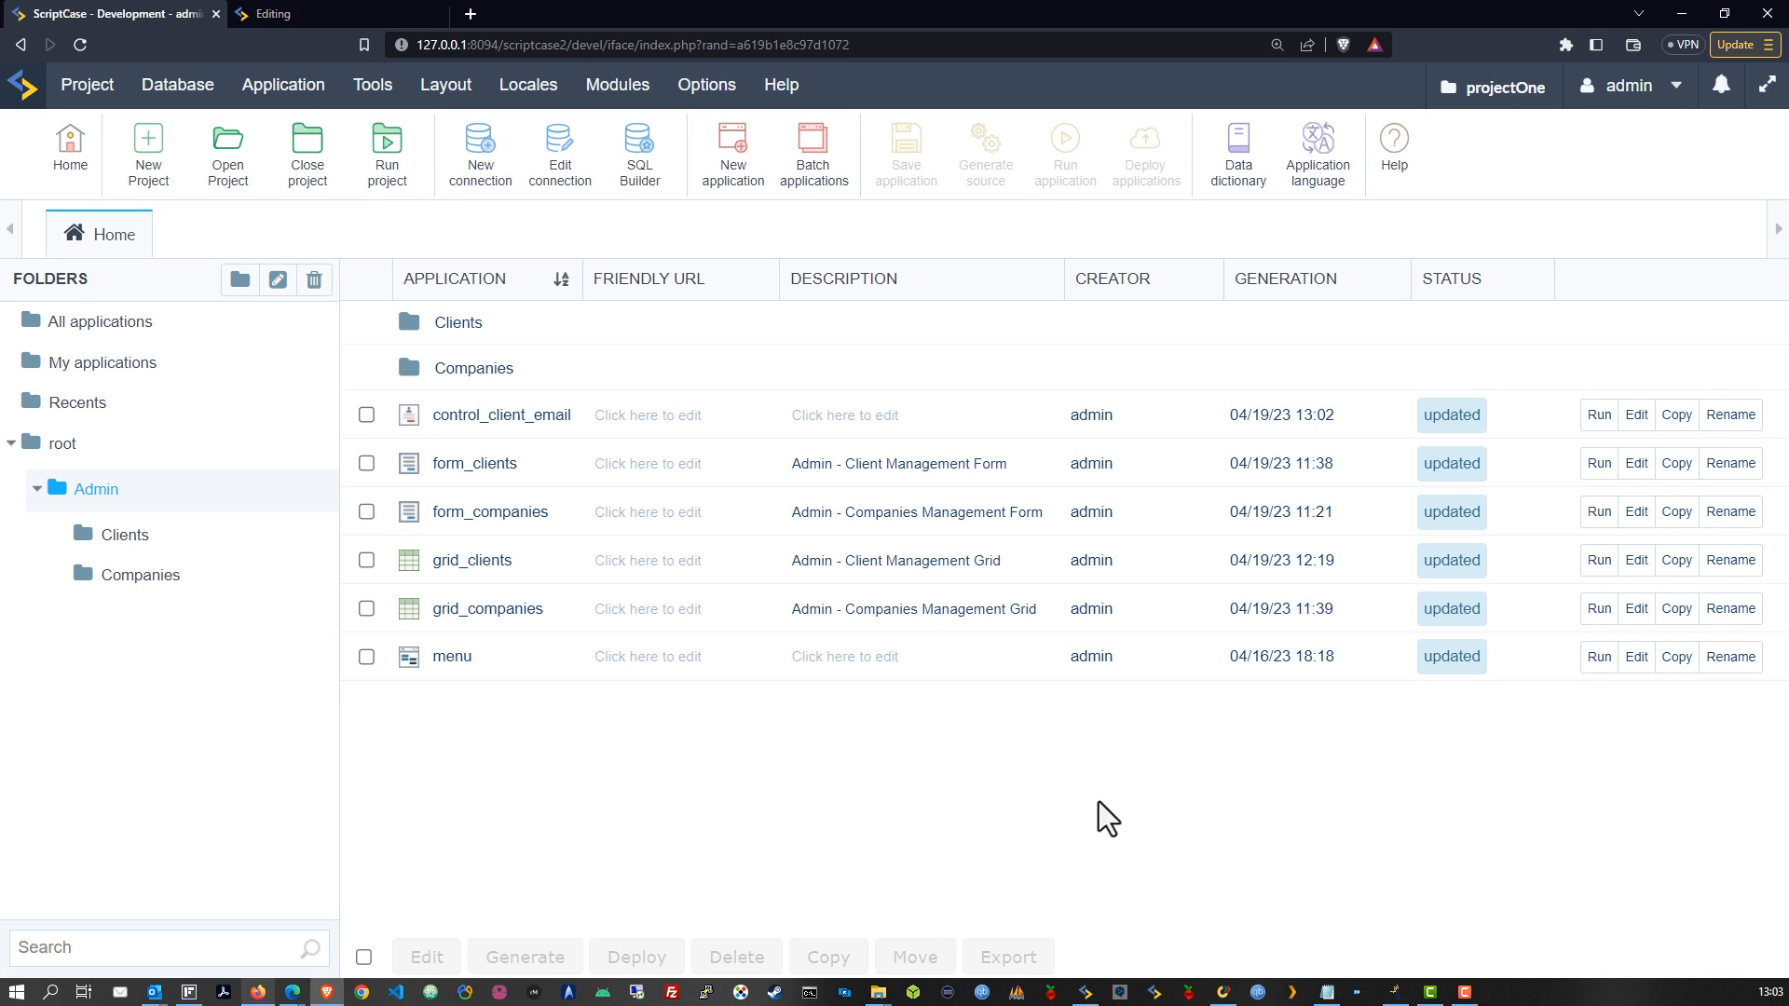
Step: Open the menu application for editing and delete its blank menu item
left_click(458, 662)
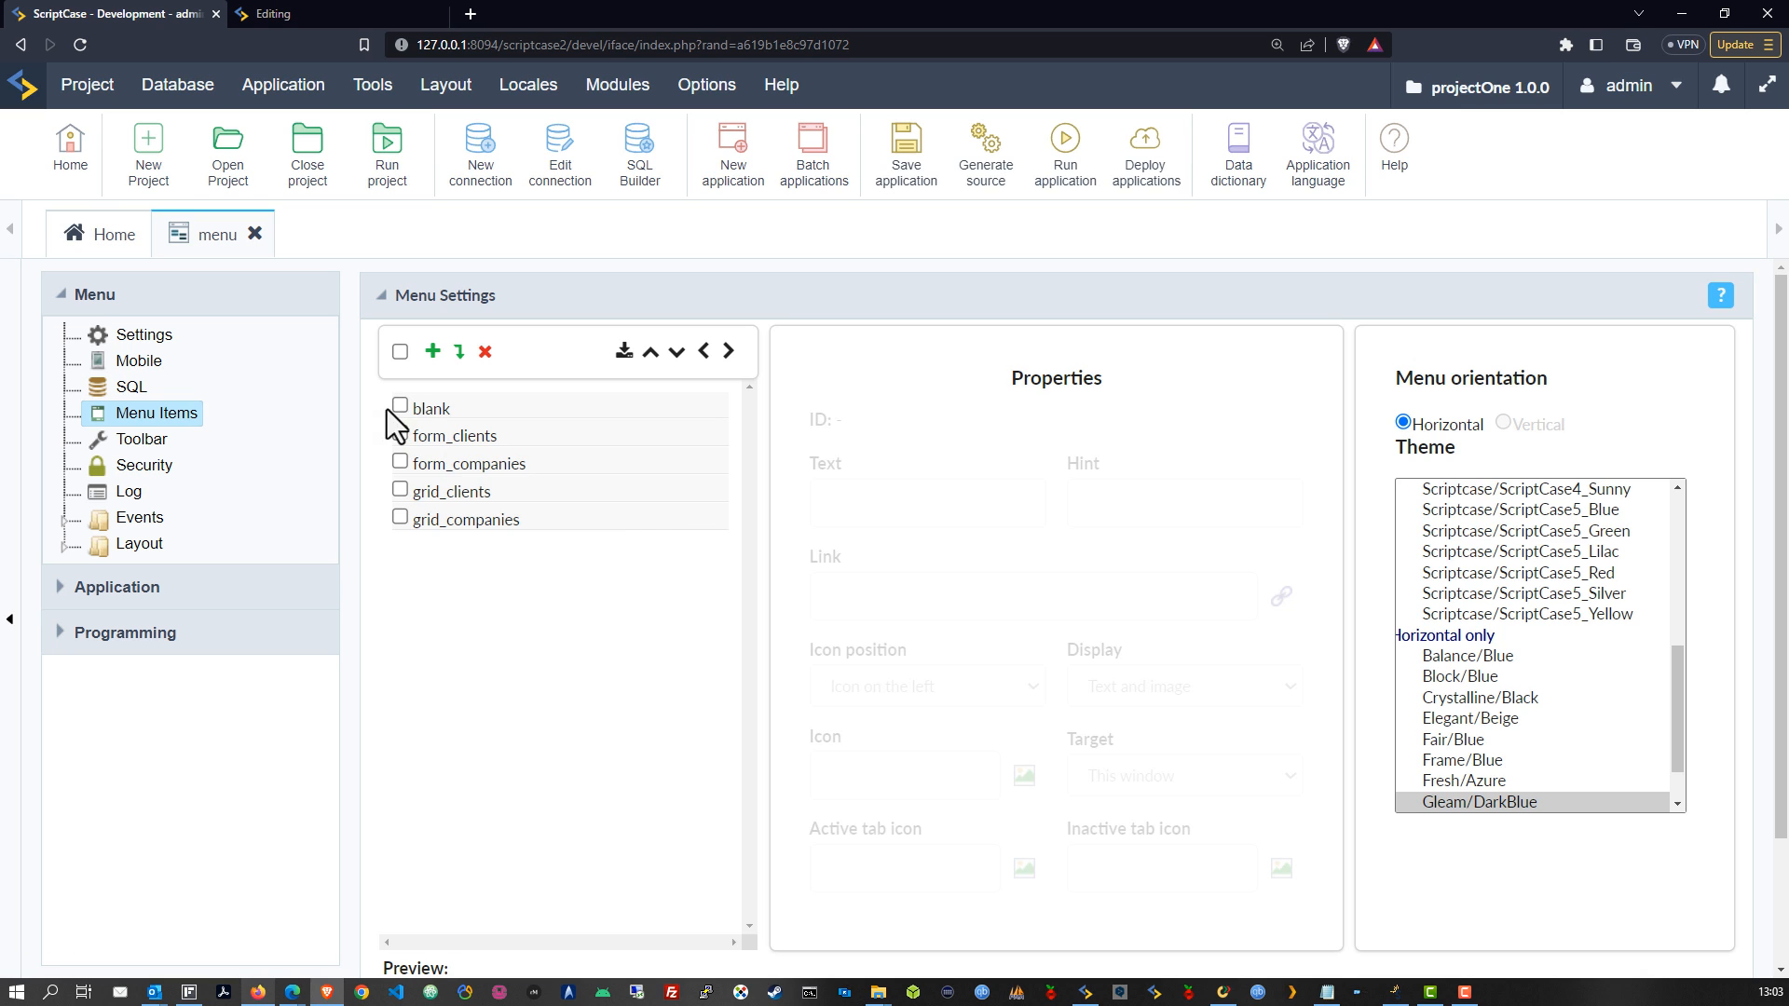
left_click(401, 406)
left_click(485, 351)
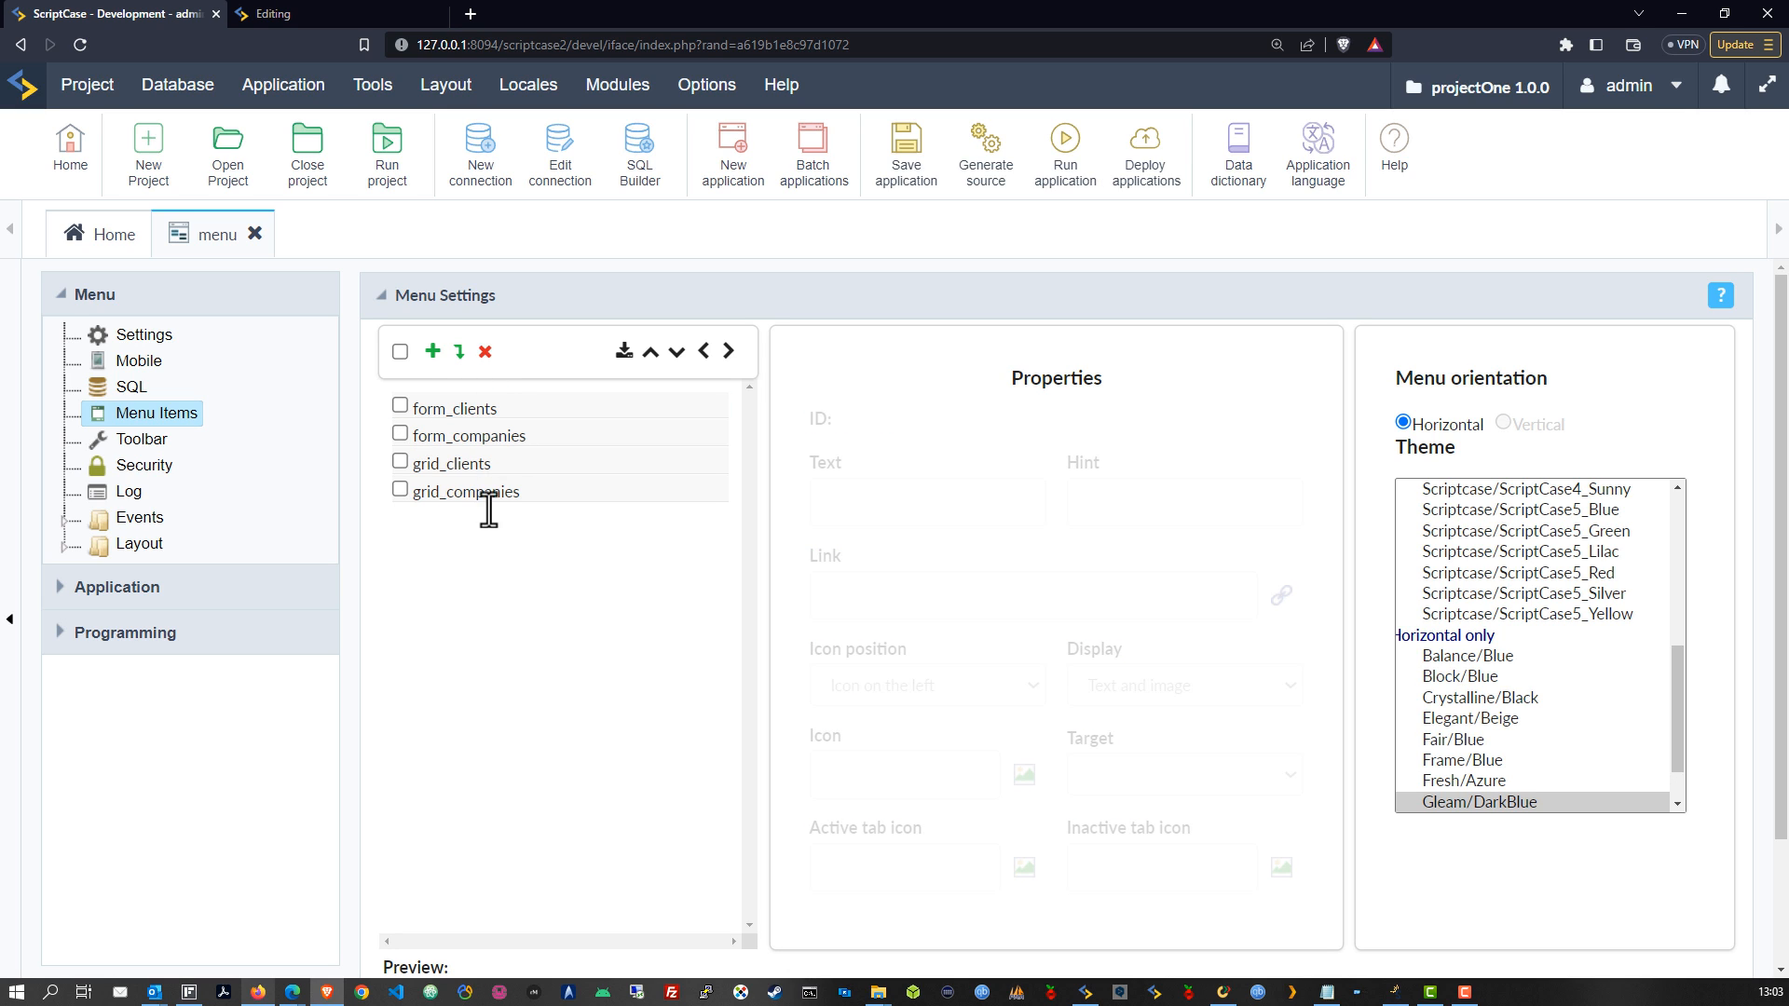
Step: Delete the form_clients and form_companies menu items together and save the menu application
left_click(400, 405)
left_click(400, 434)
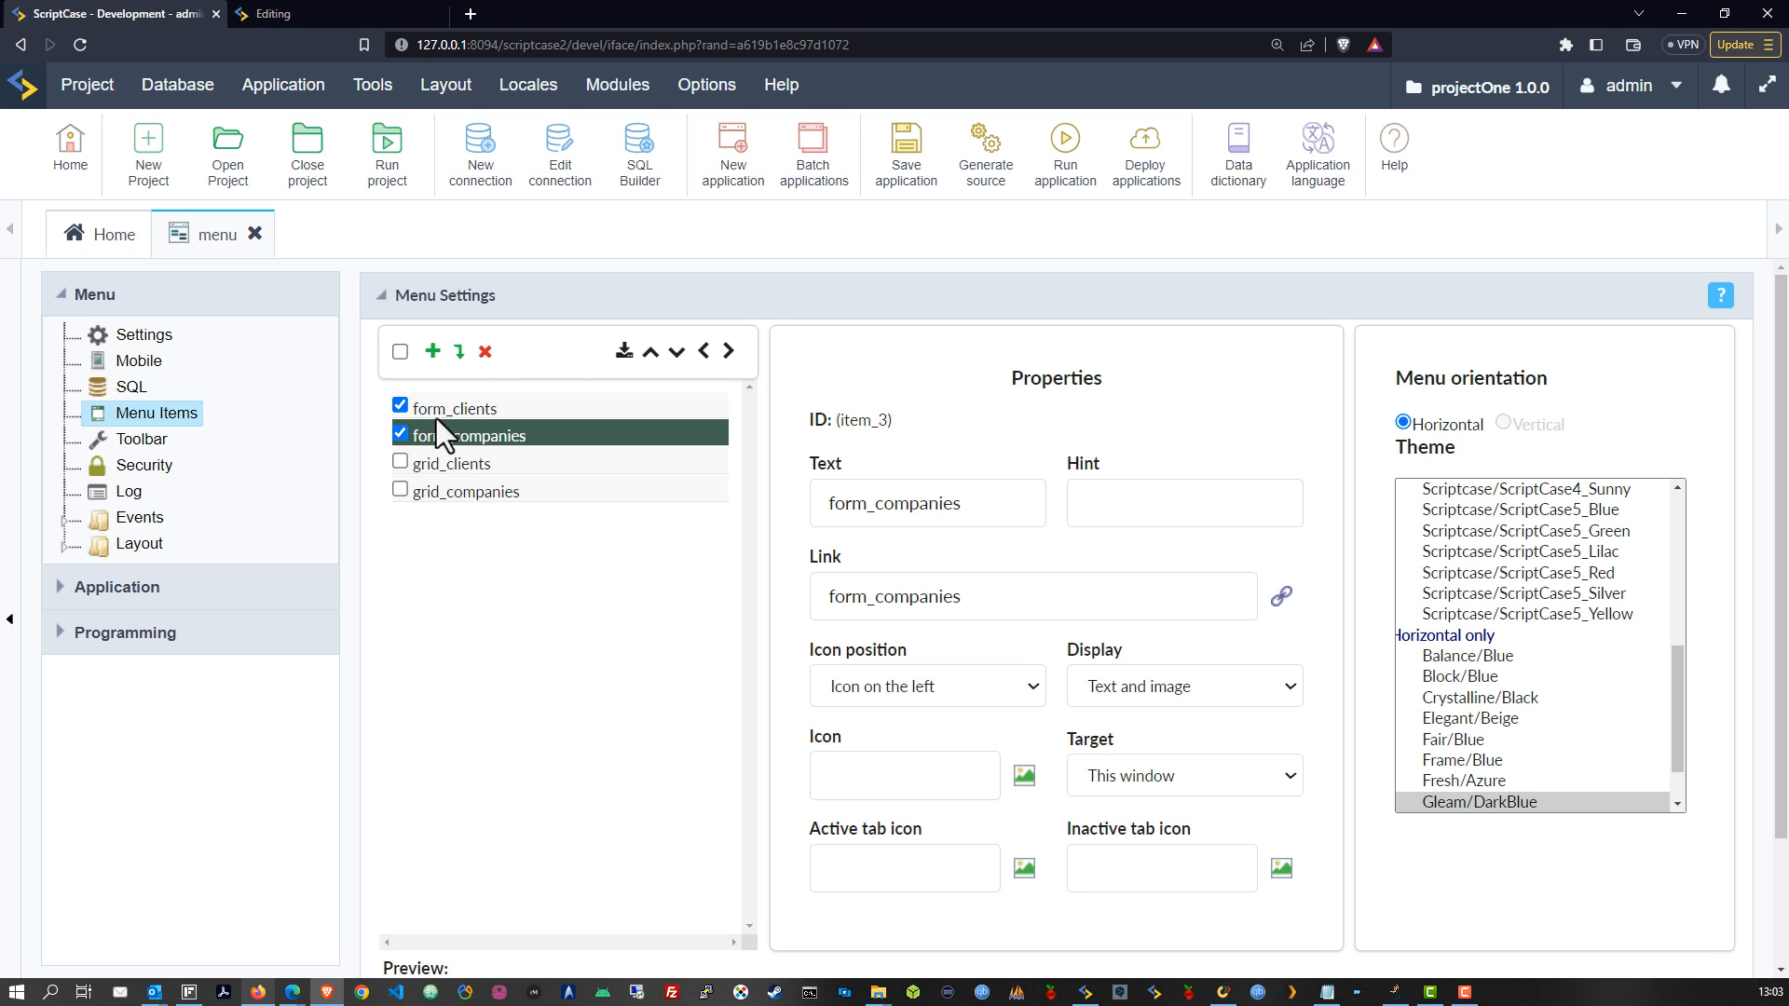
left_click(484, 352)
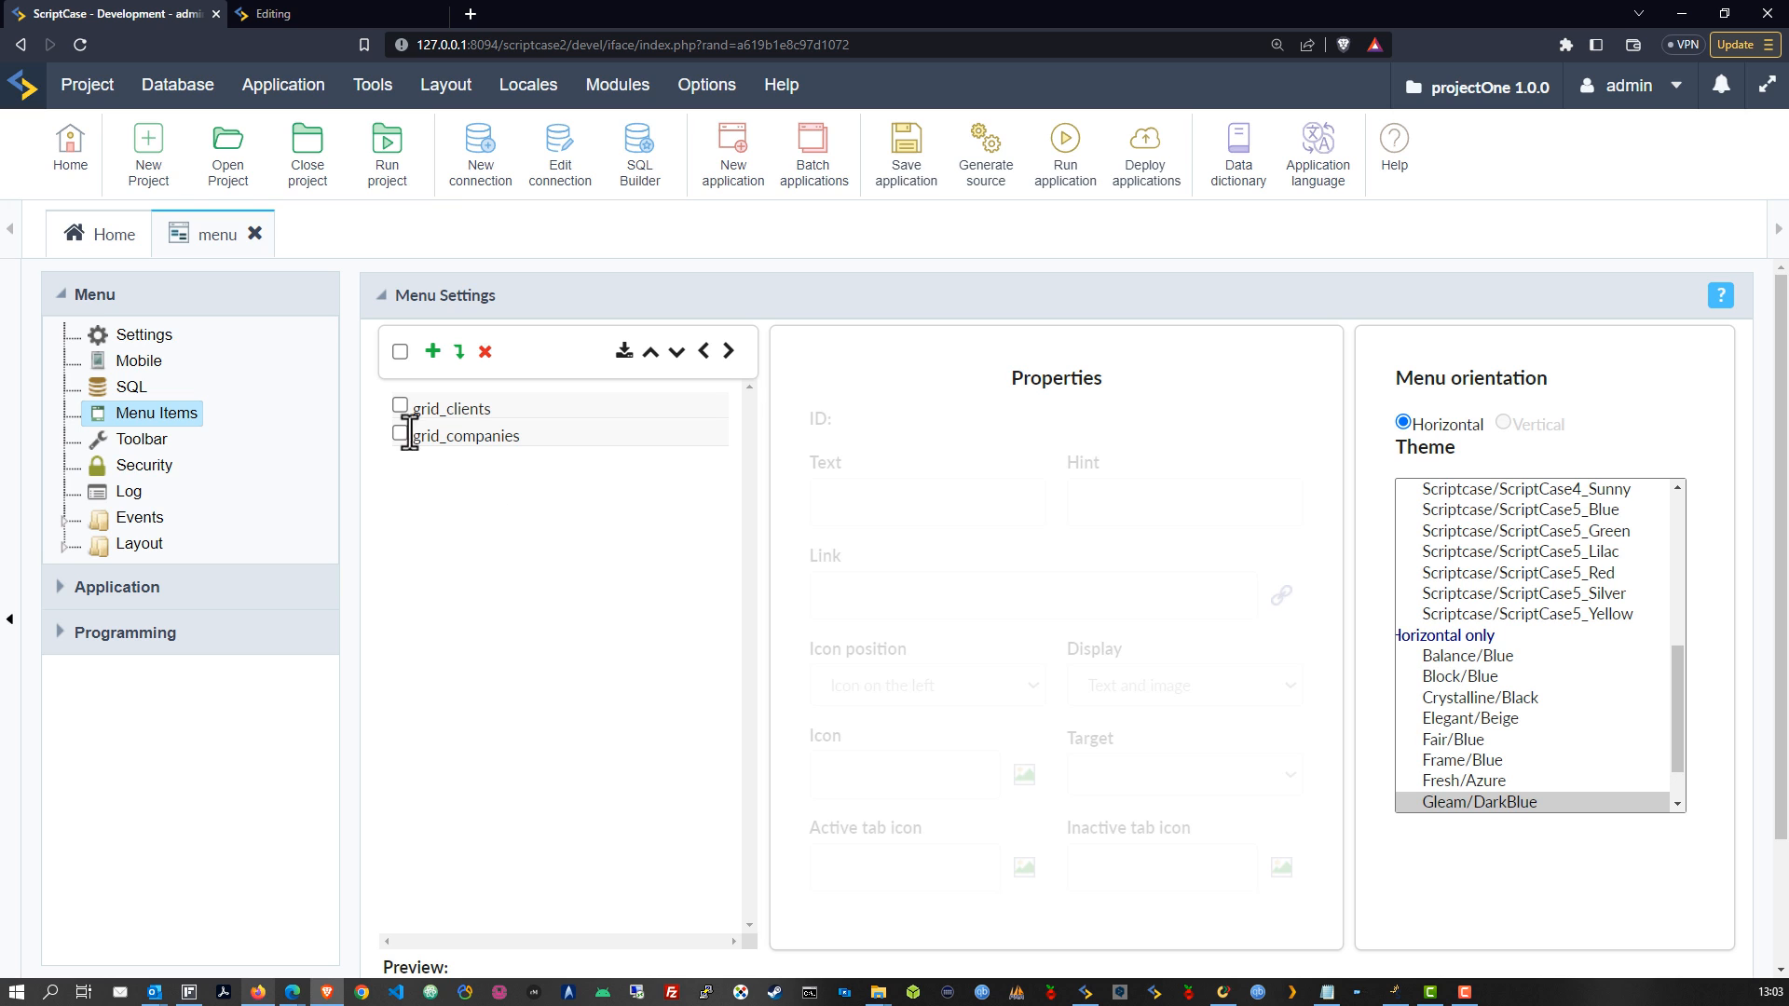
left_click(461, 408)
left_click(906, 168)
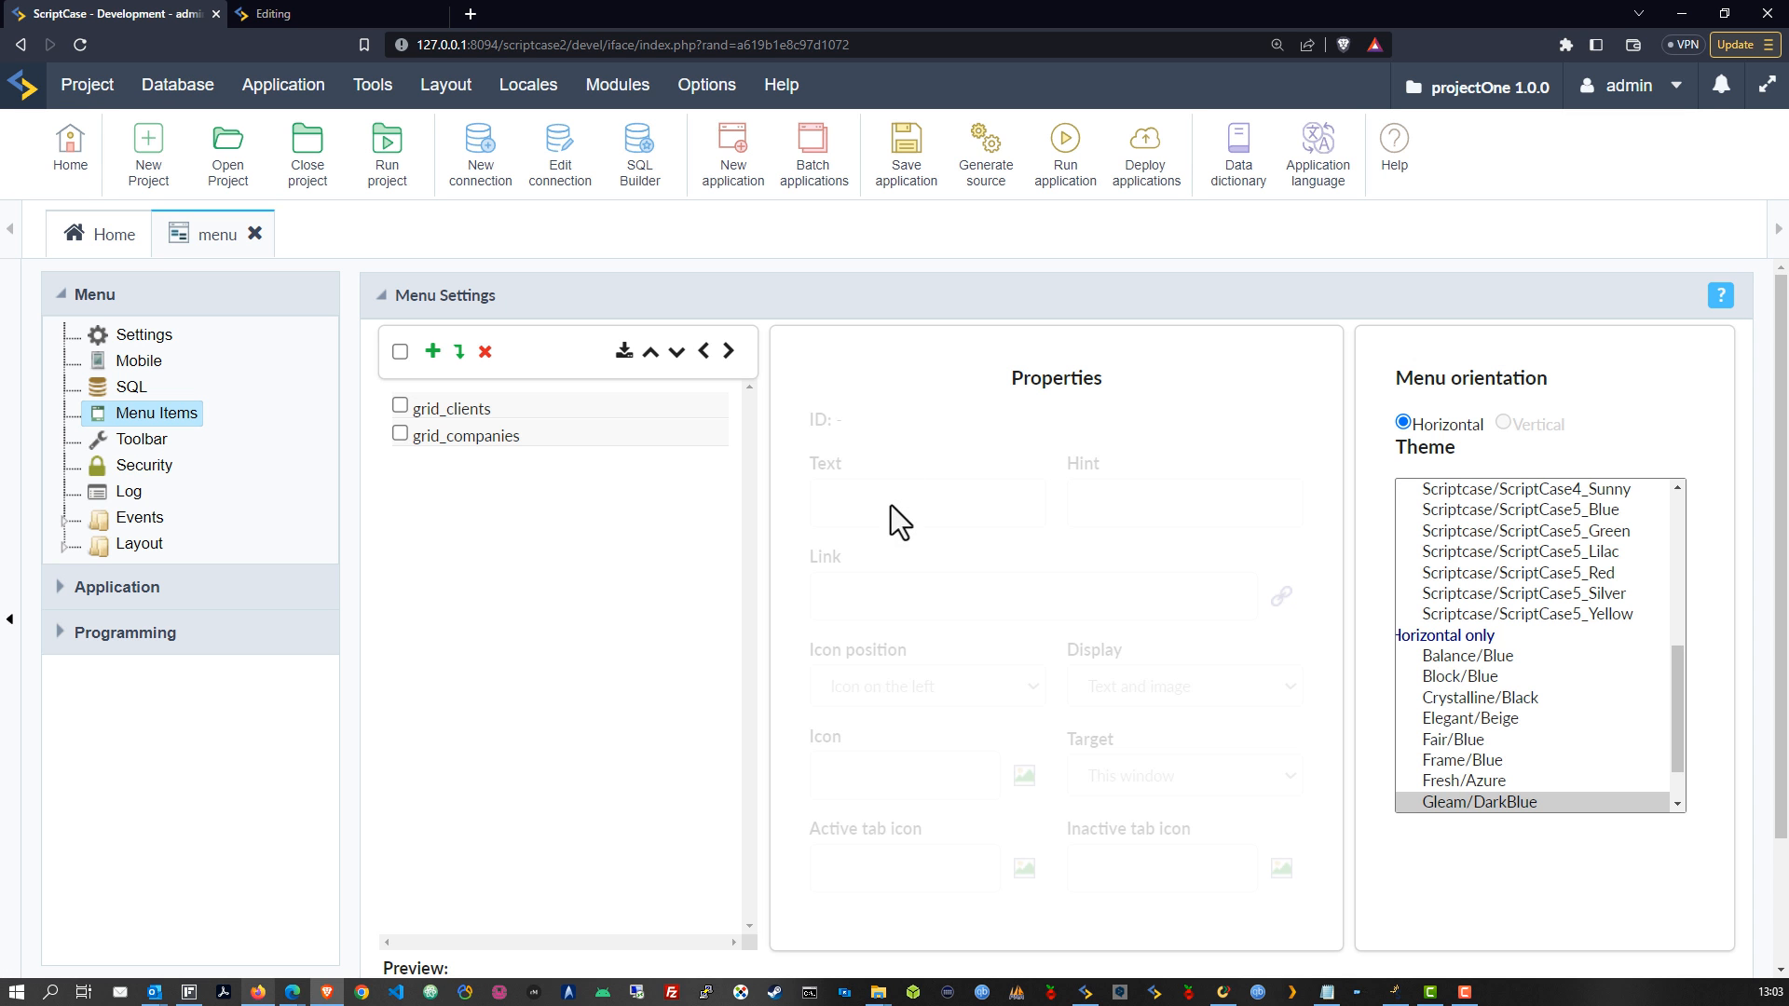
Step: Change the display text of the grid_clients menu item to Clients
left_click(473, 402)
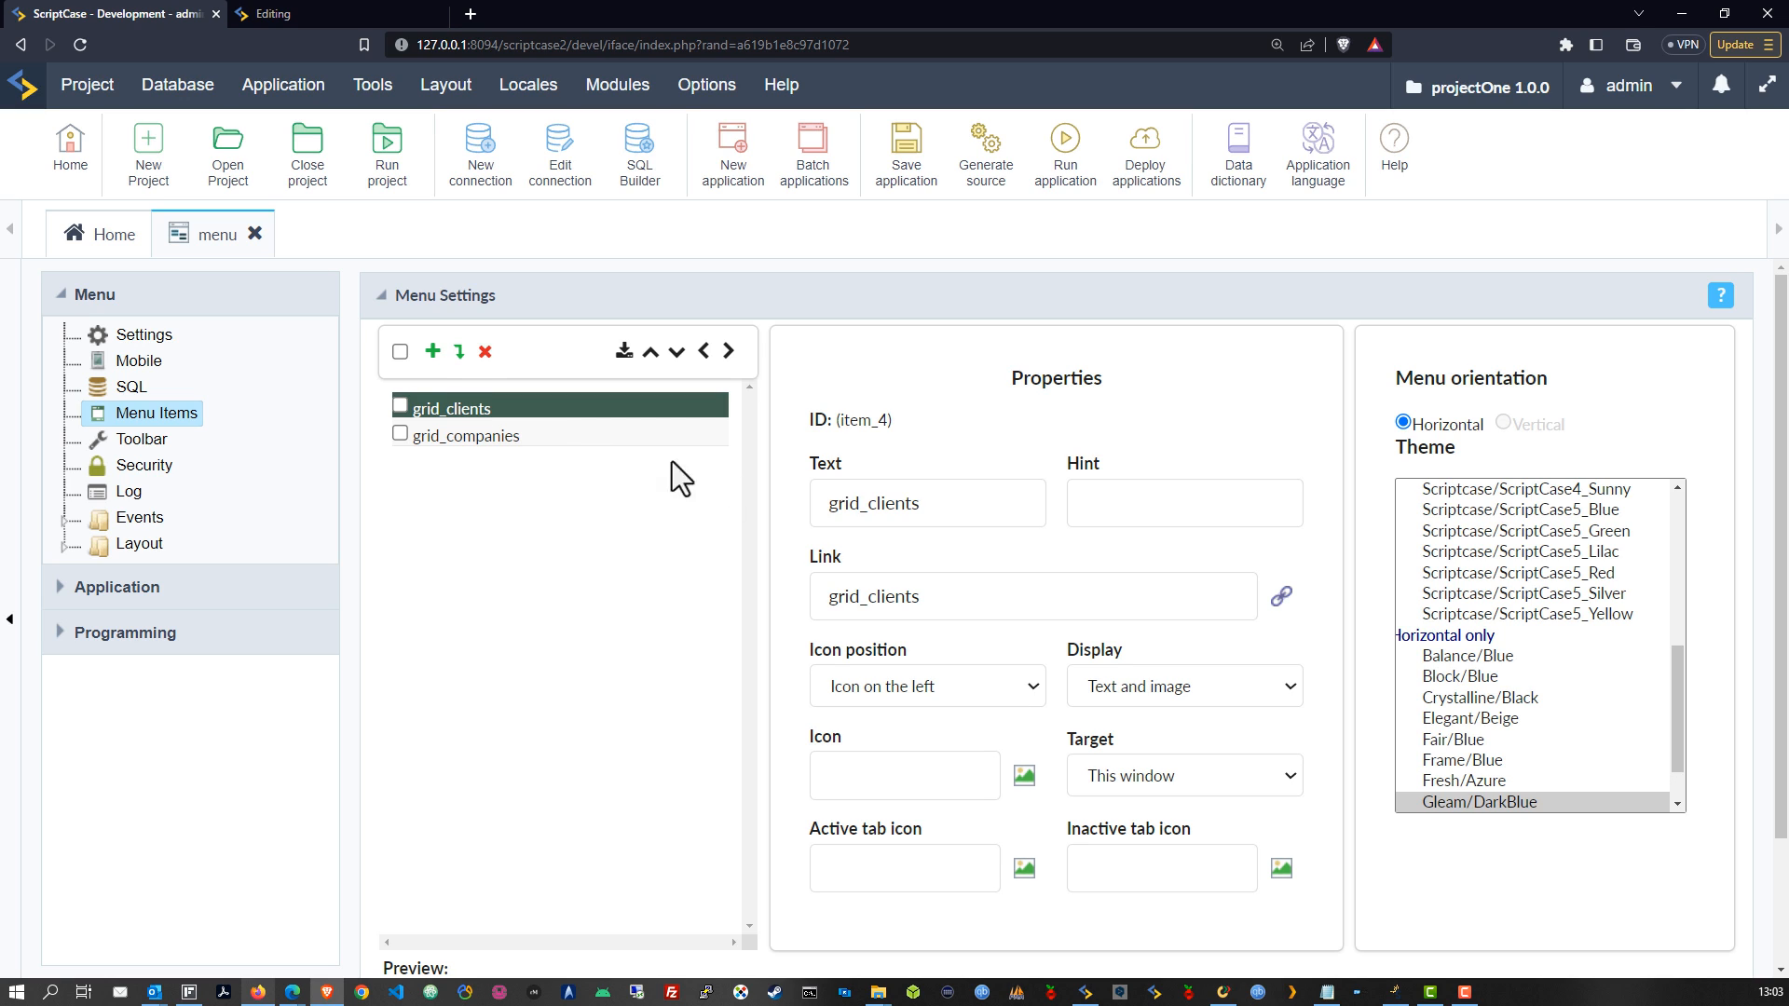
left_click(944, 508)
left_click_drag(945, 508, 811, 503)
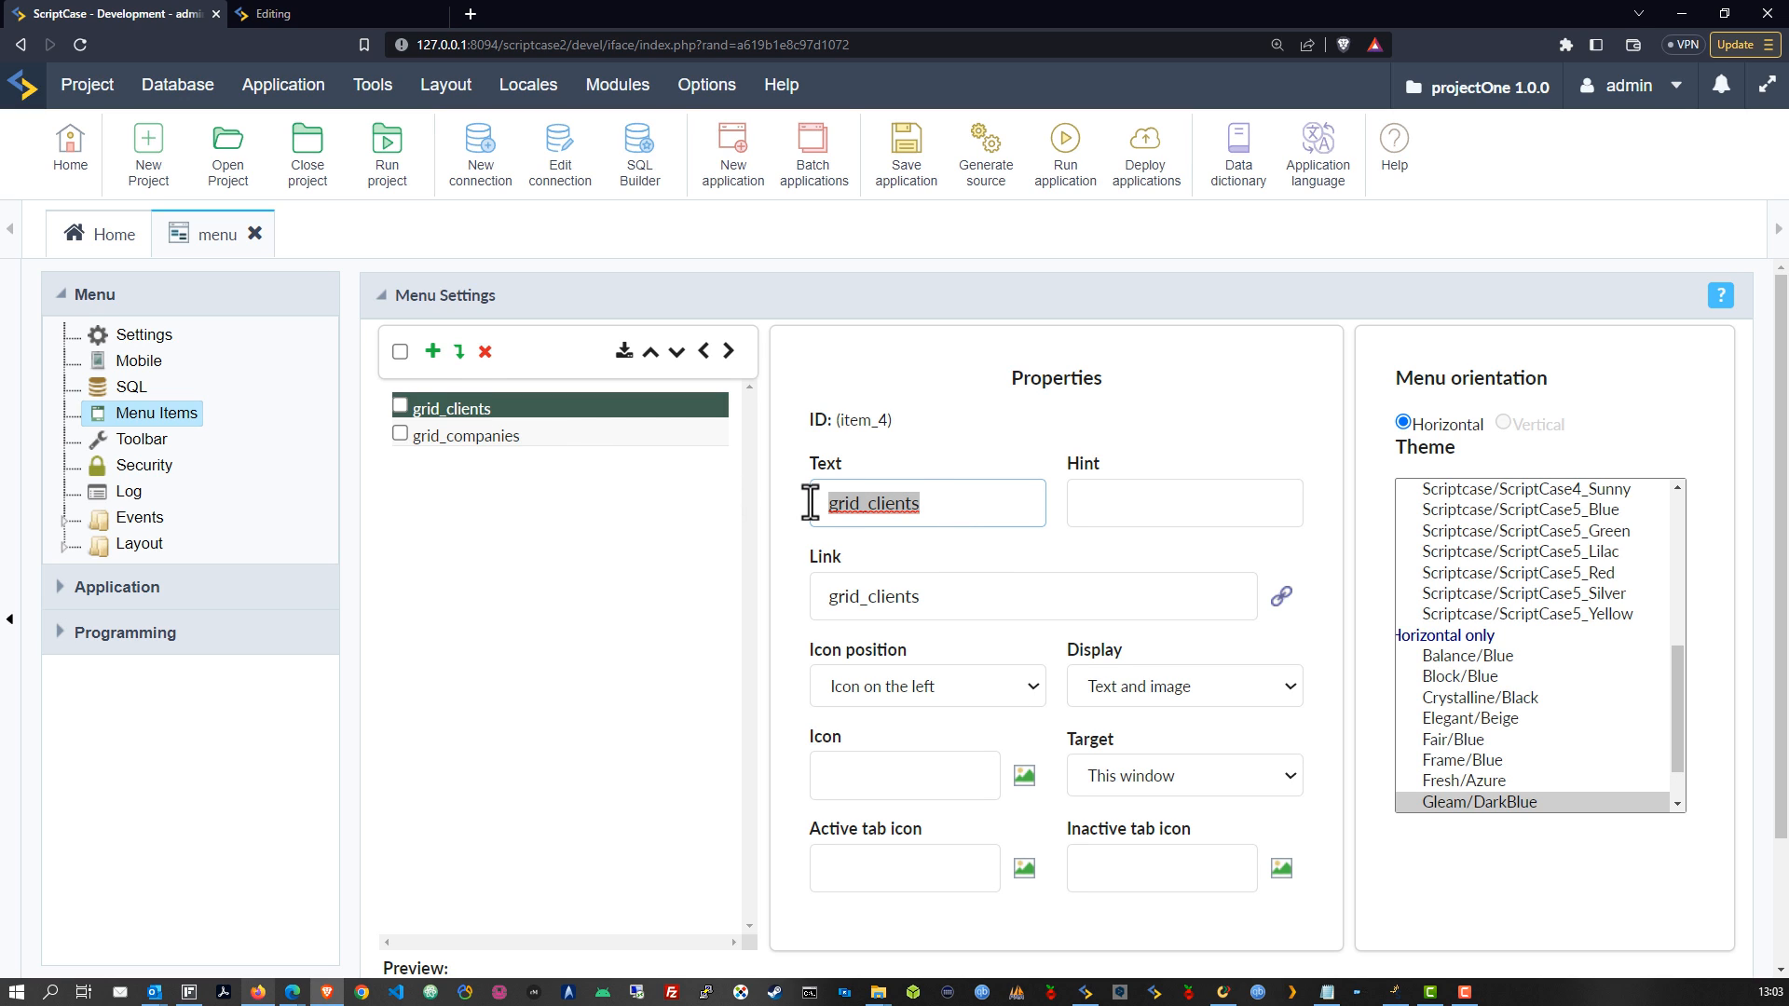
type("Clients")
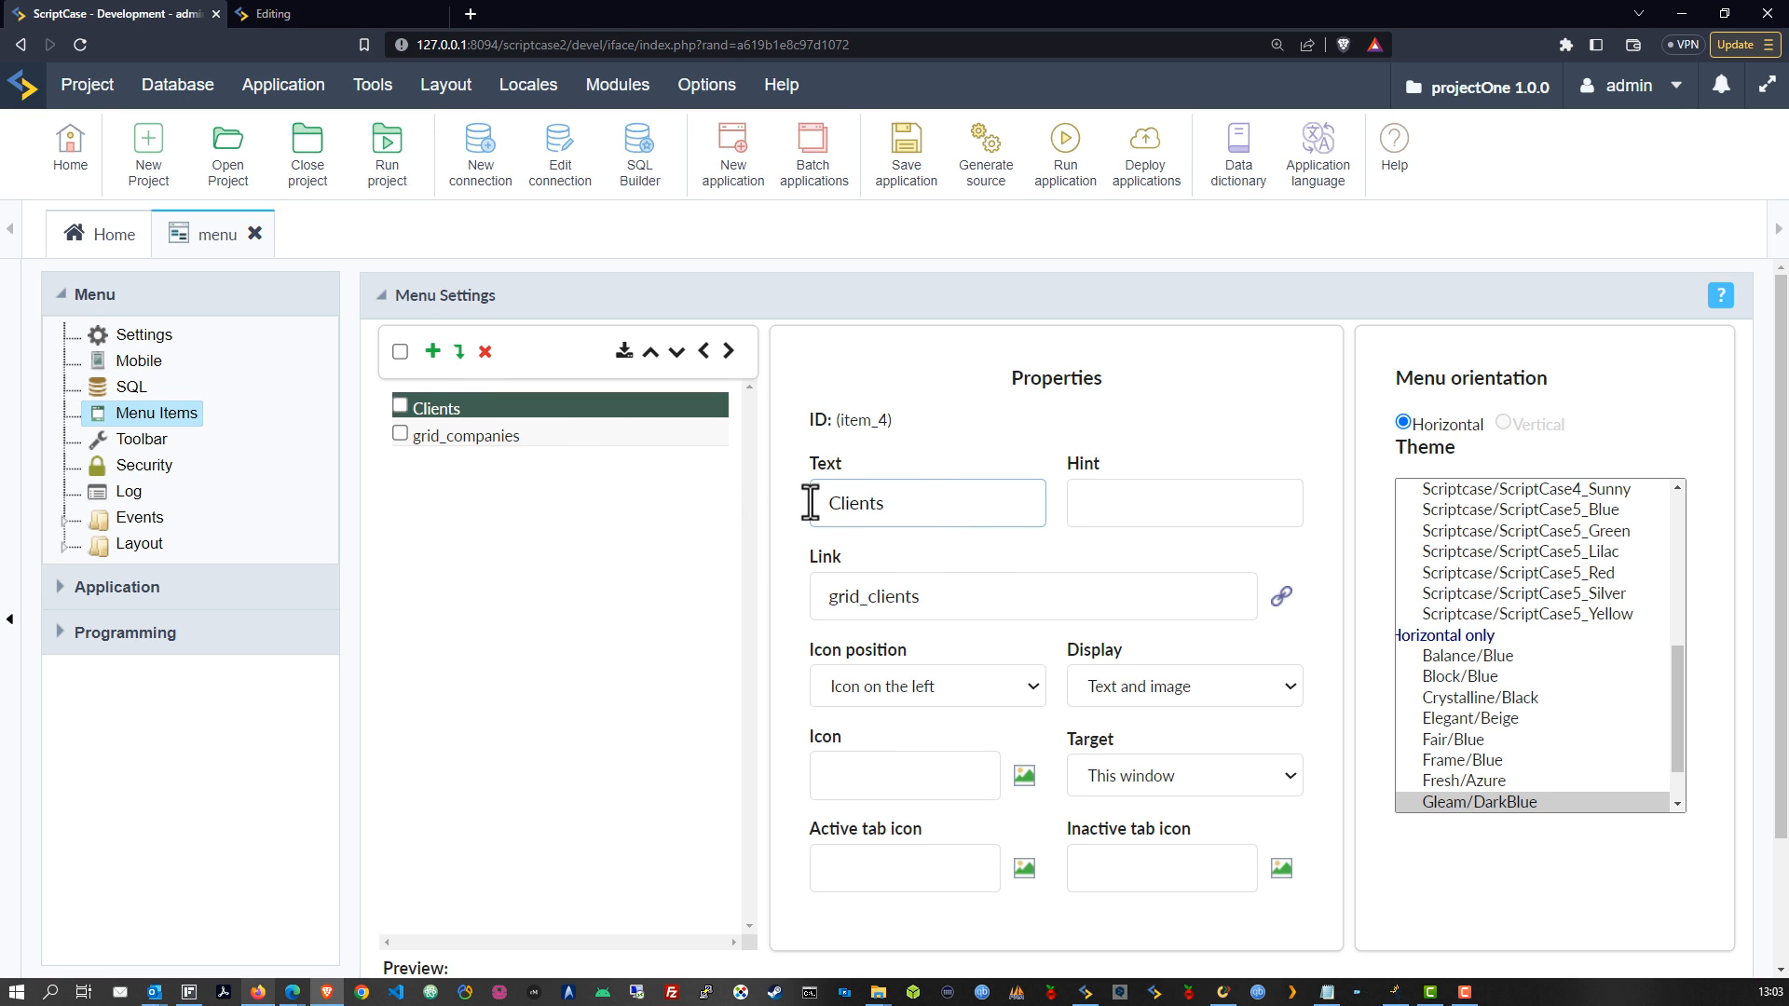
left_click(718, 507)
Step: Change the display text of the grid_companies menu item to Companies and save the menu application
left_click(448, 436)
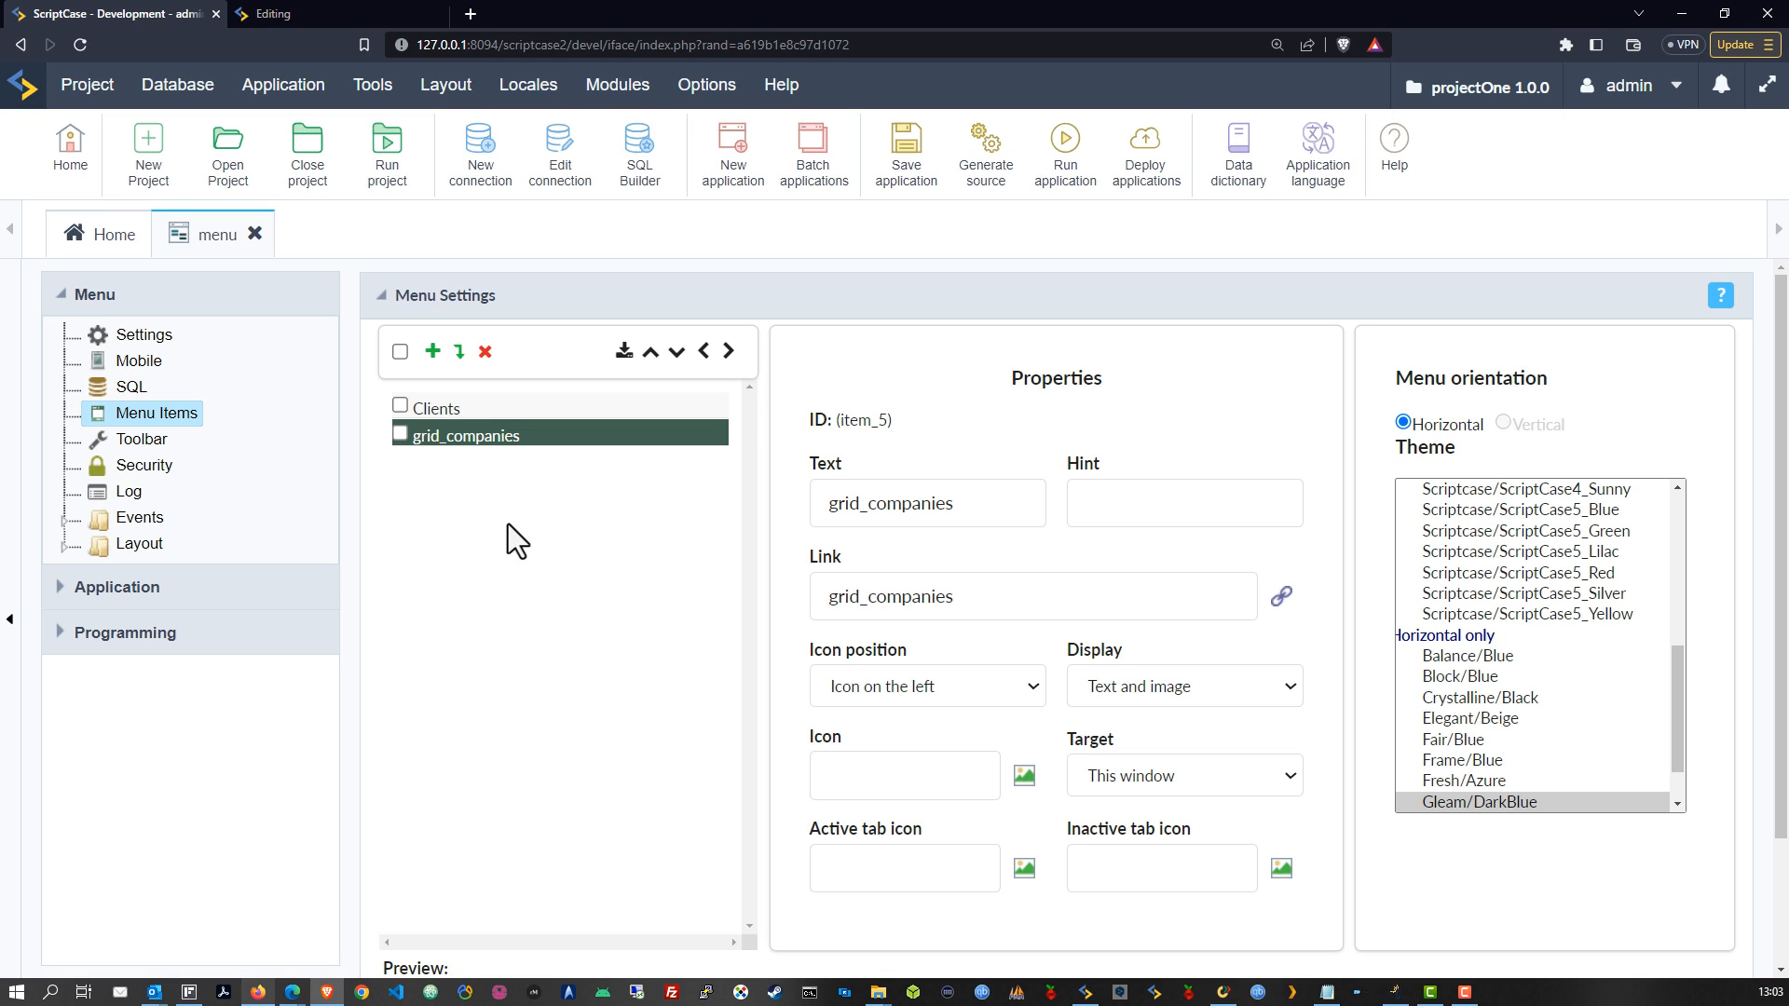
left_click_drag(970, 507, 803, 500)
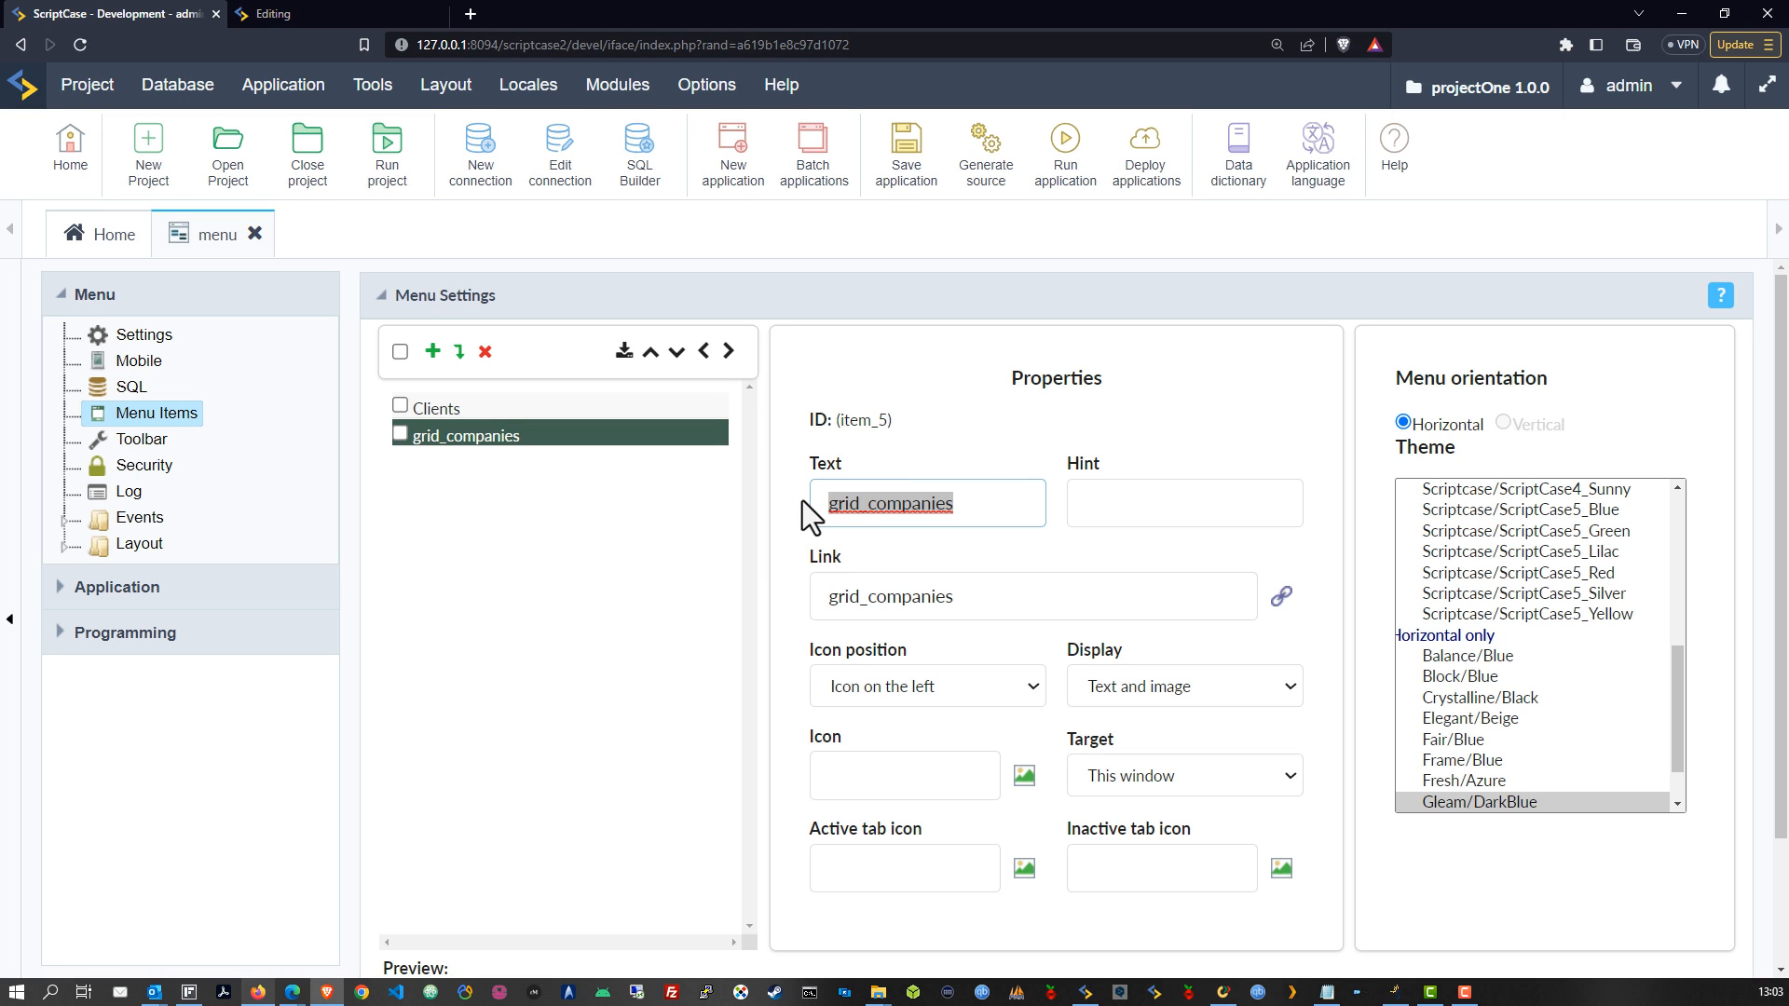
type("Companies")
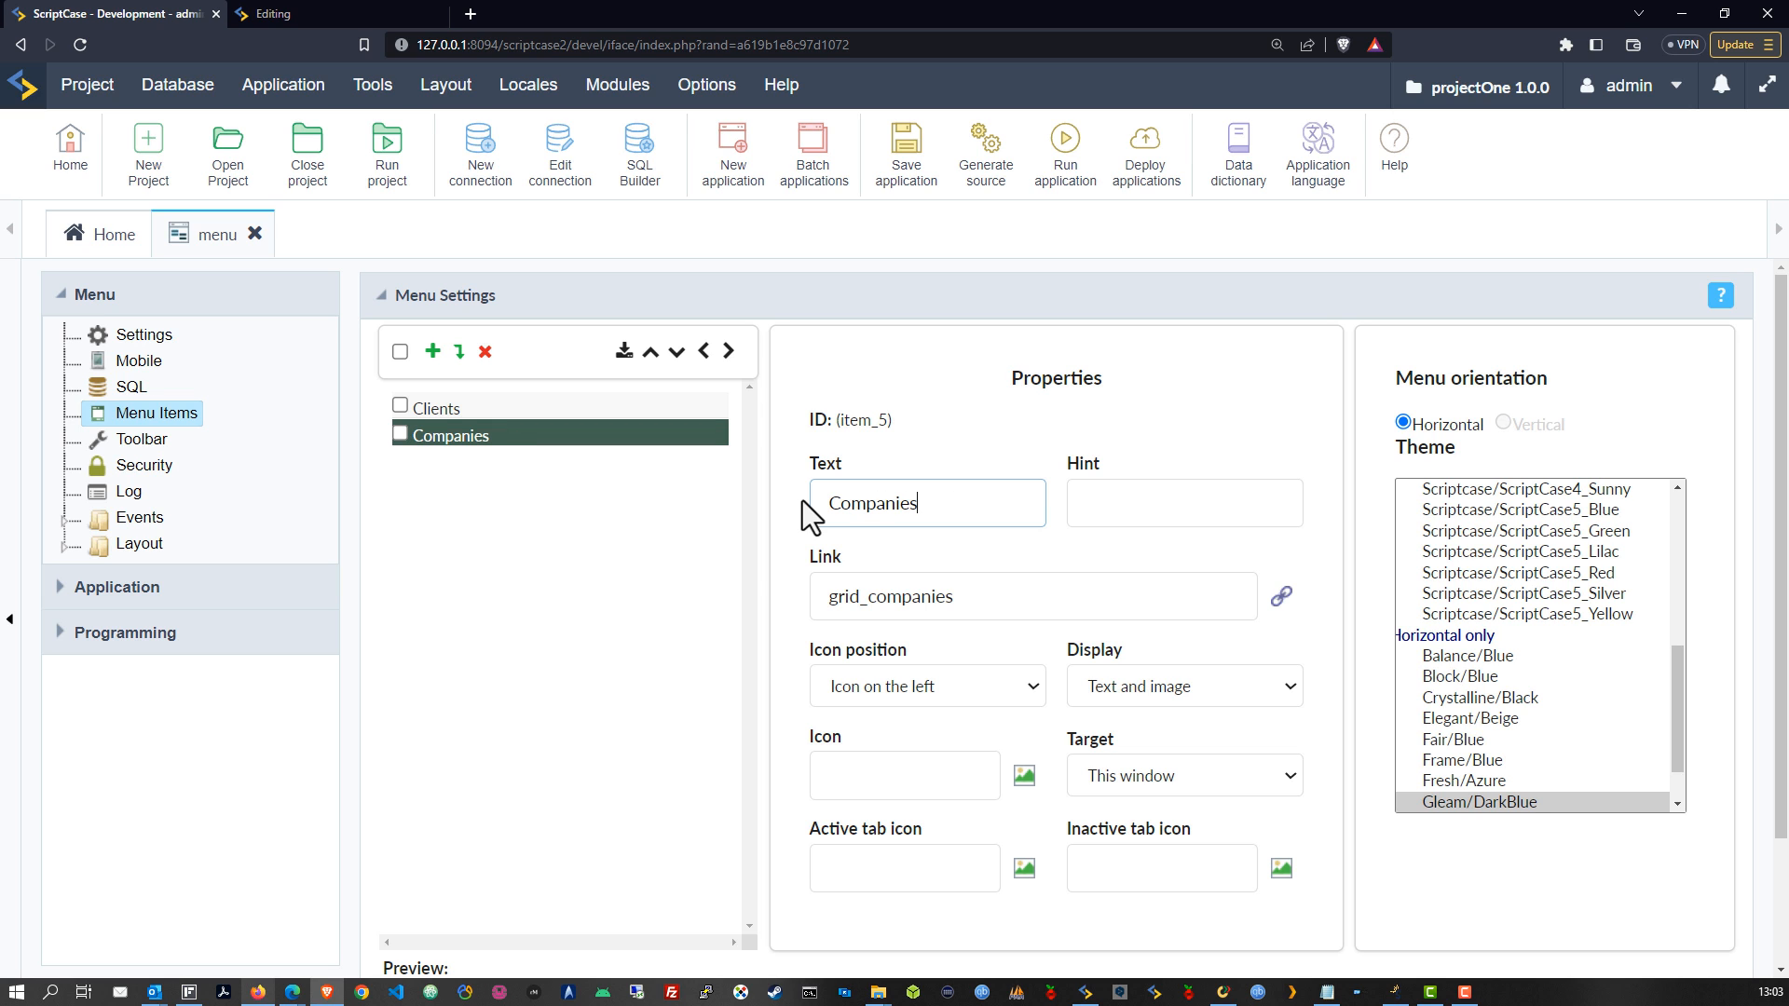
left_click(660, 589)
left_click(900, 175)
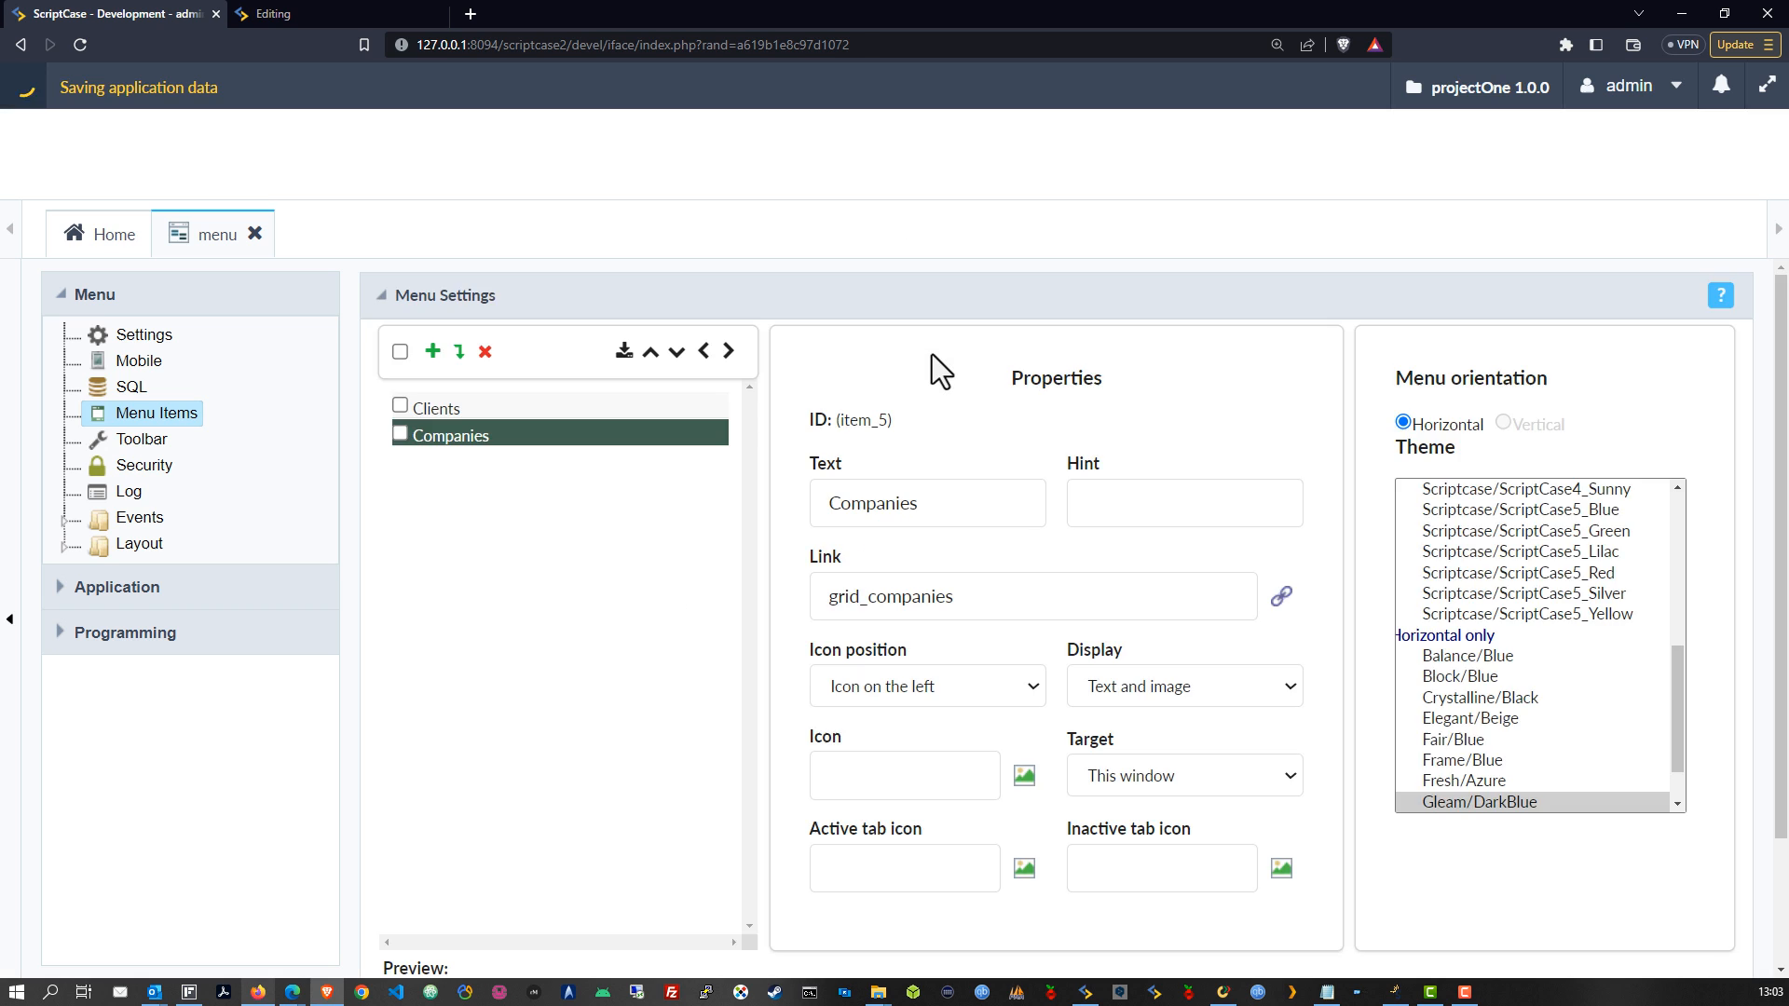
Step: Set the Clients menu item's display to Text and icon Font Awesome and its icon to fas fa-user-tie
left_click(569, 407)
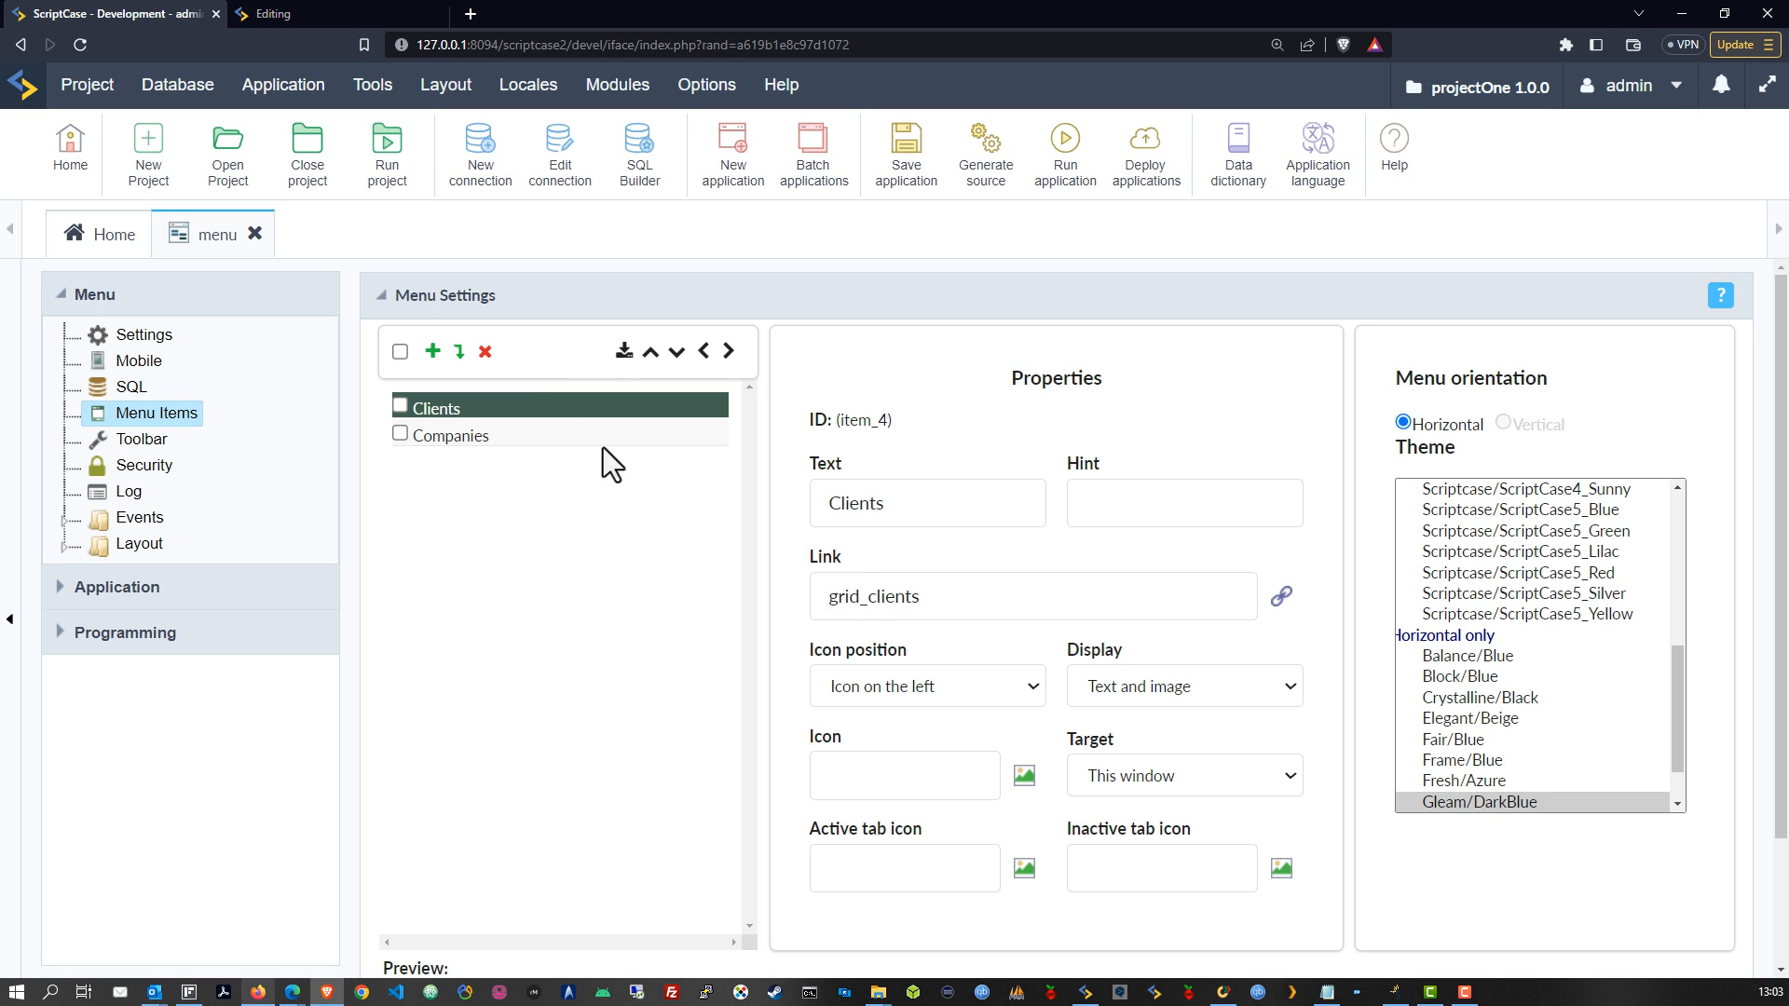
left_click(1003, 686)
left_click(1093, 680)
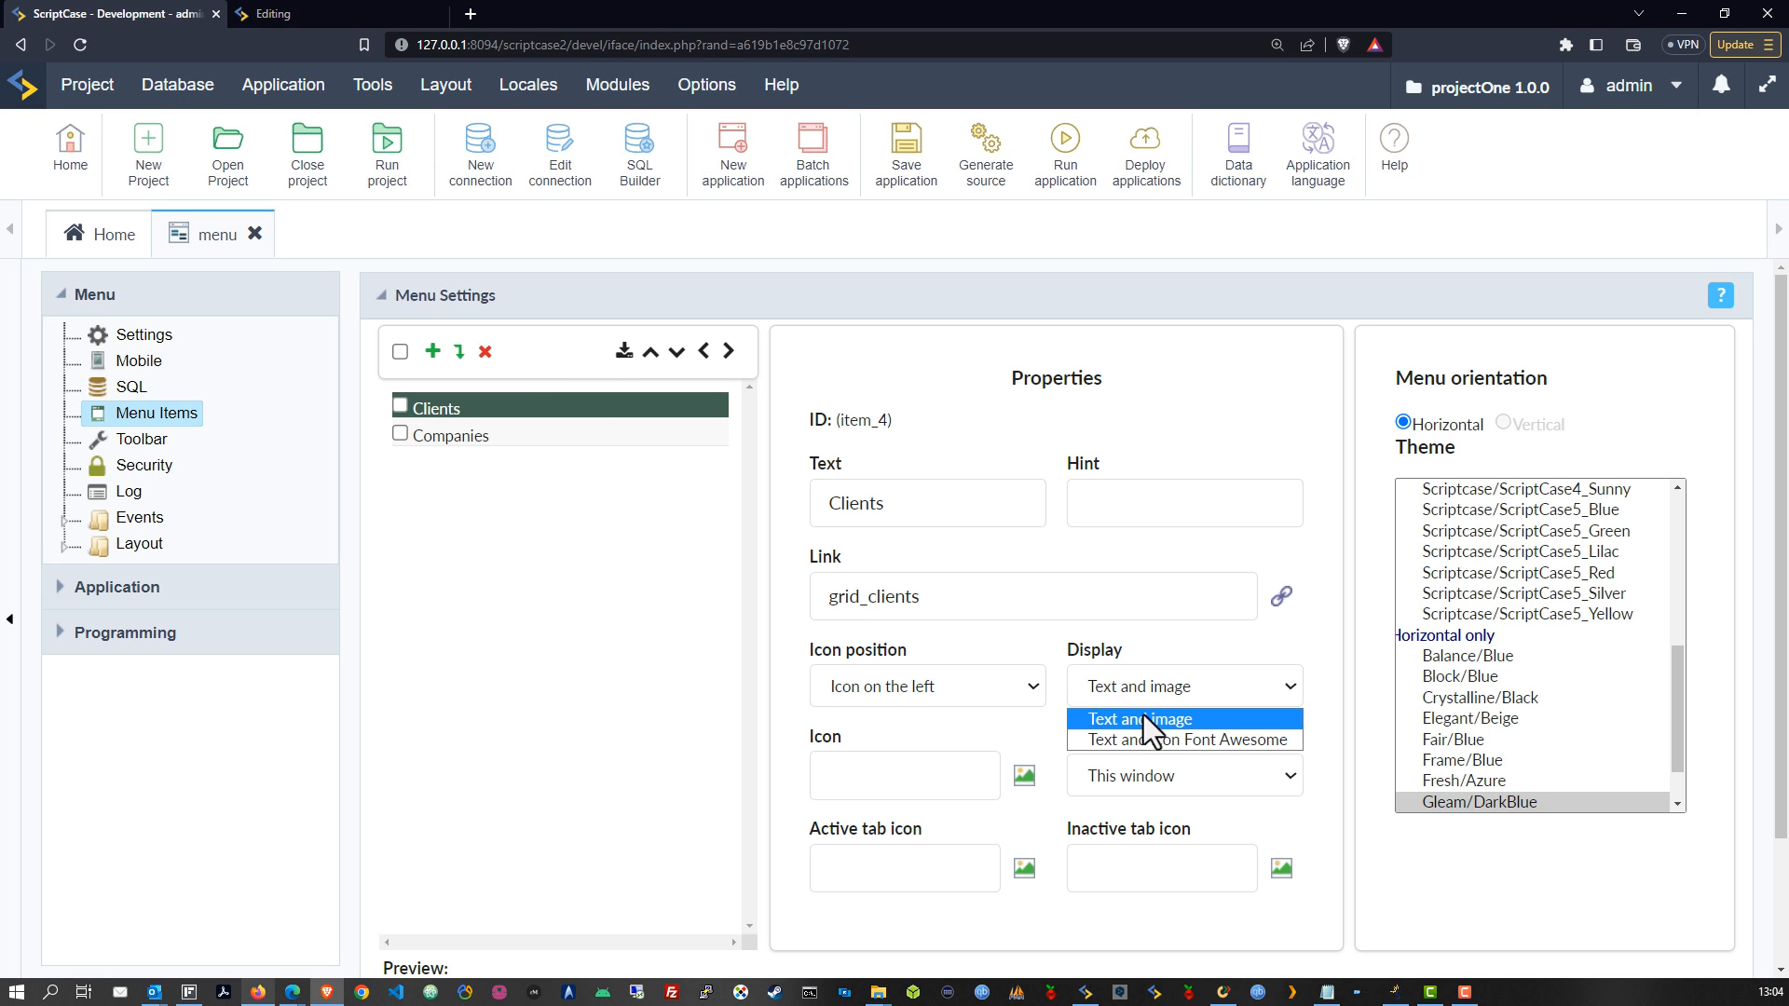
left_click(1142, 739)
scroll(1044, 740, "down", 2)
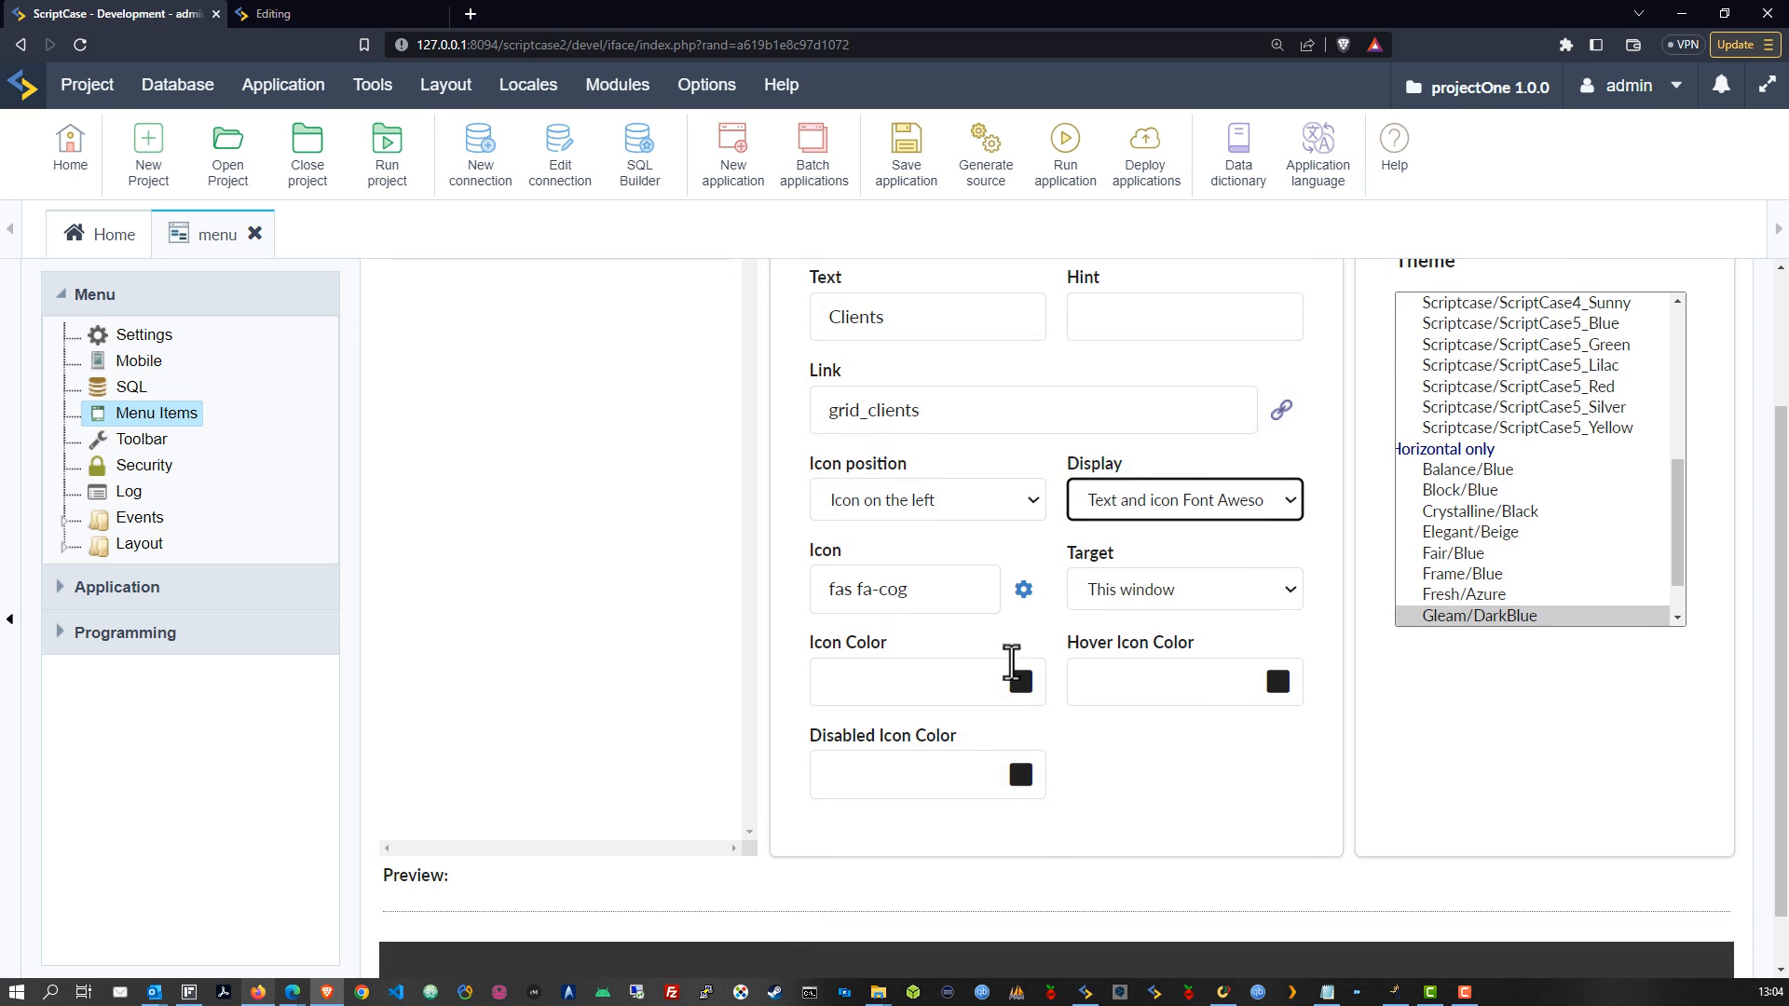
left_click(935, 594)
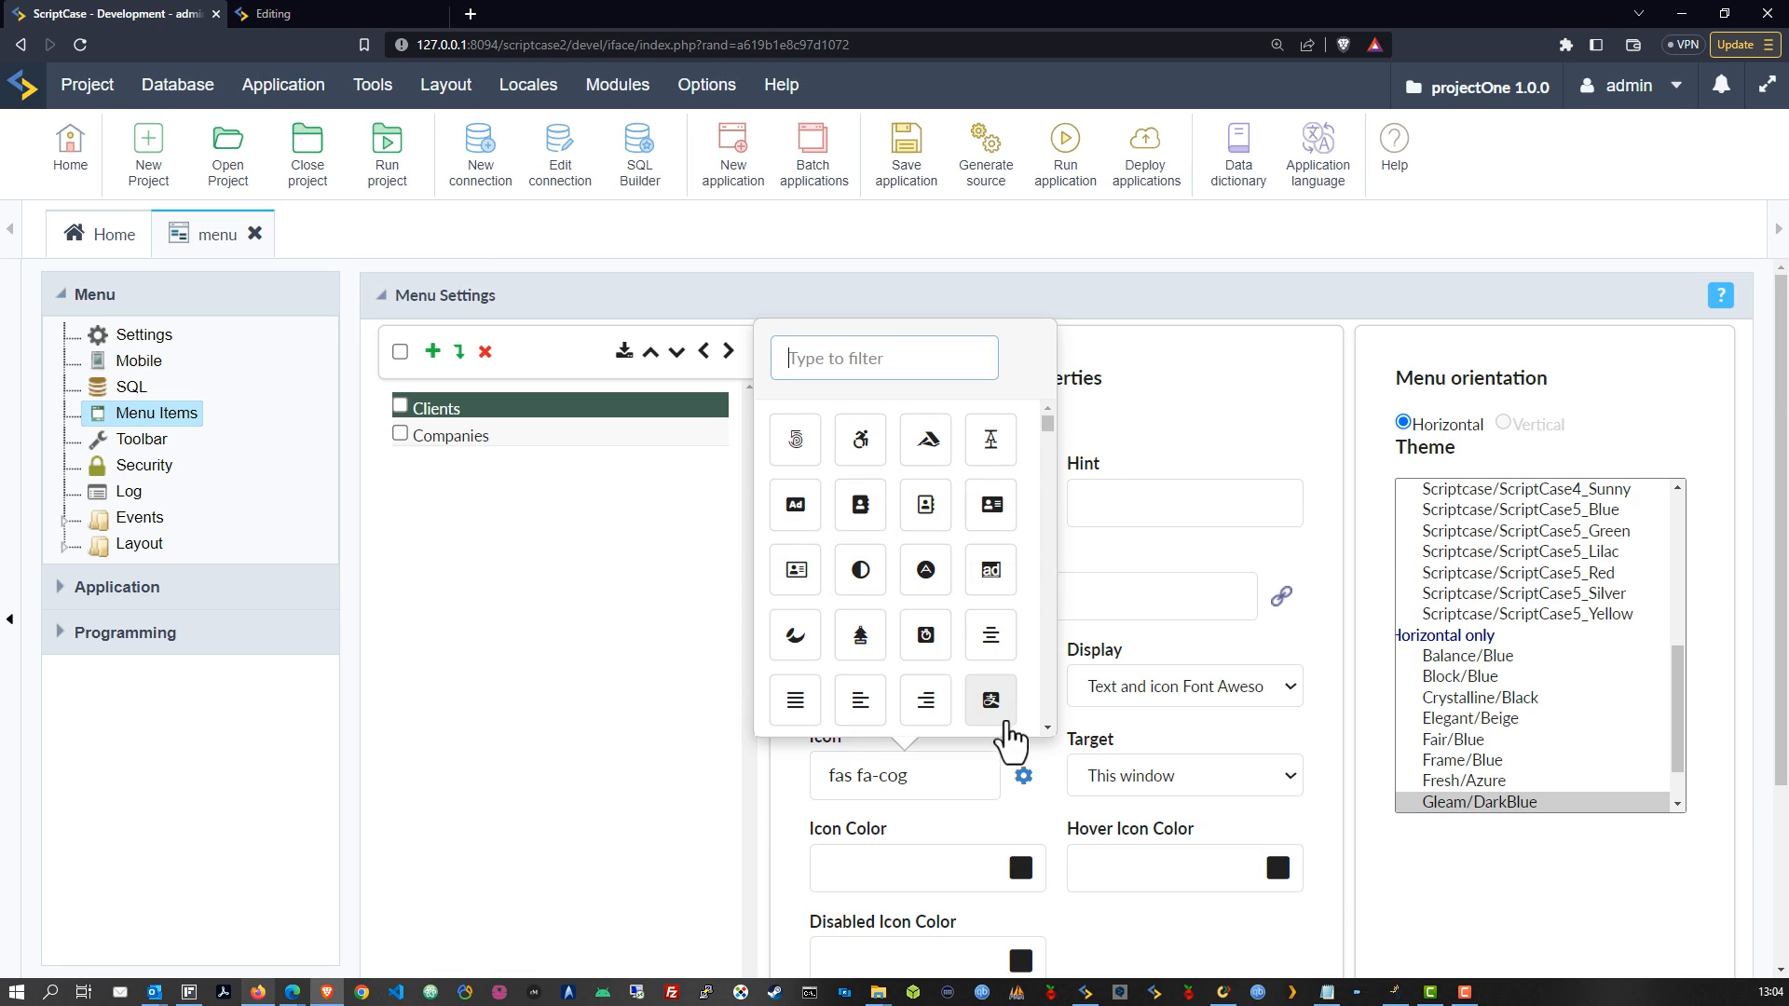
type("user")
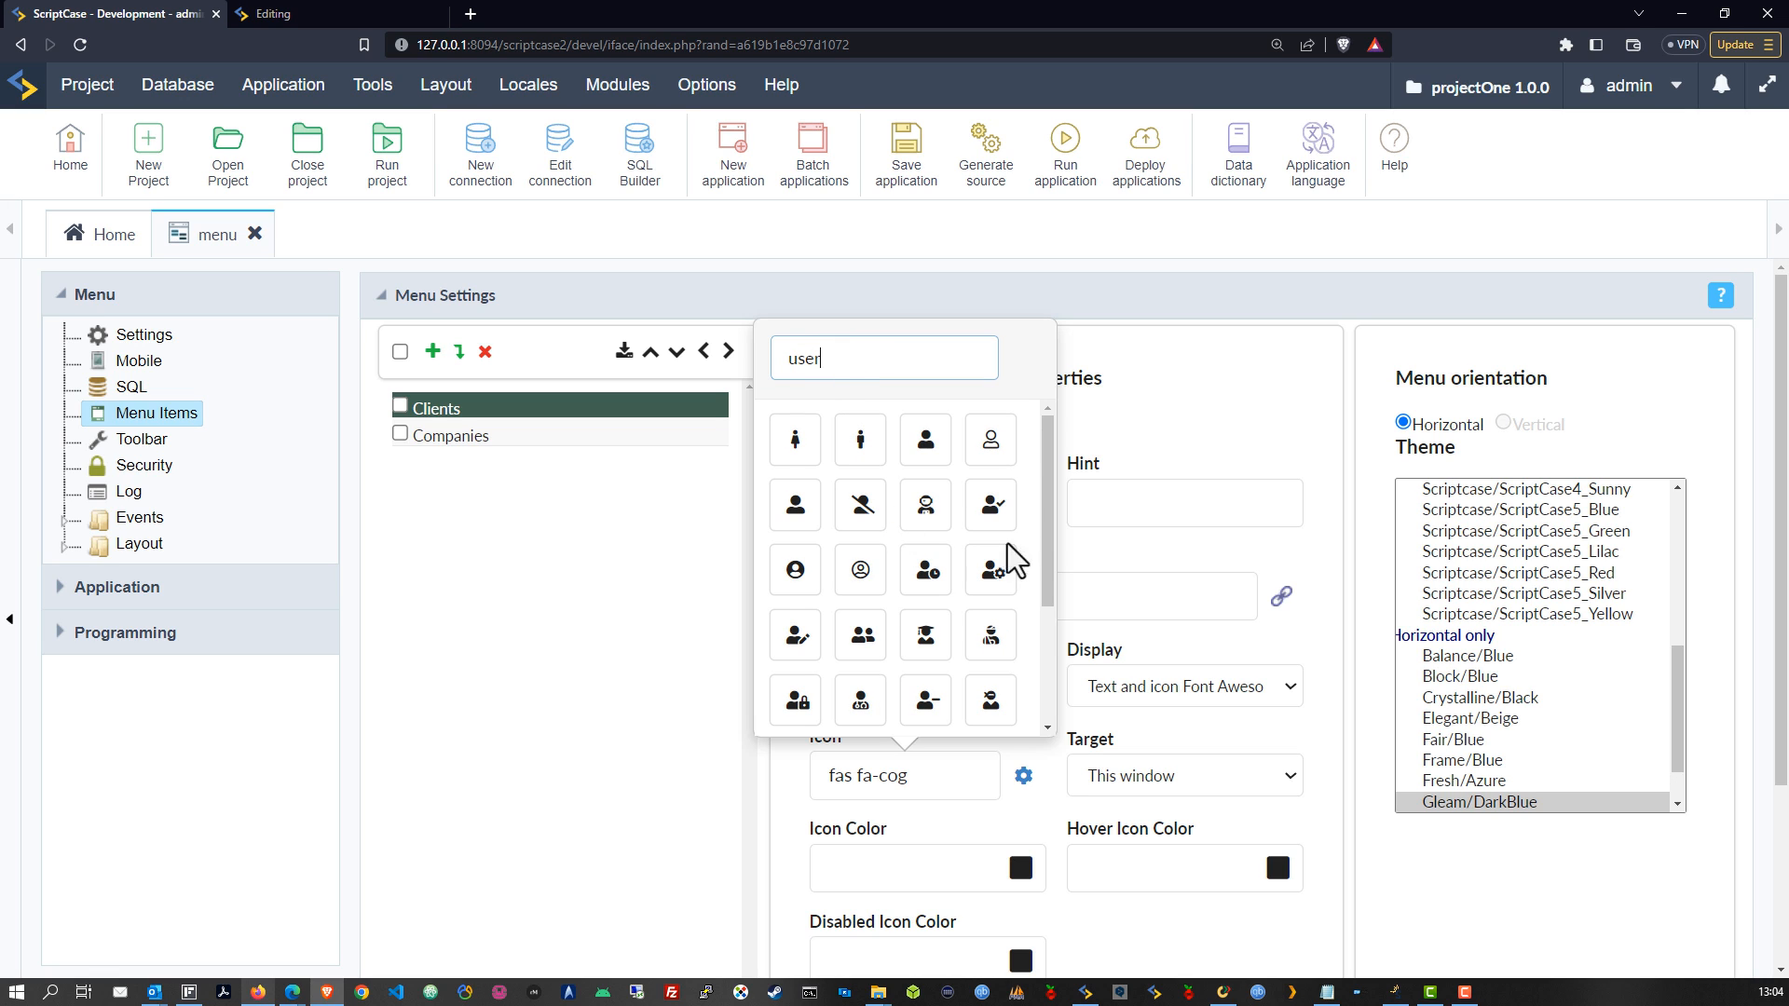
left_click_drag(1049, 571, 1033, 671)
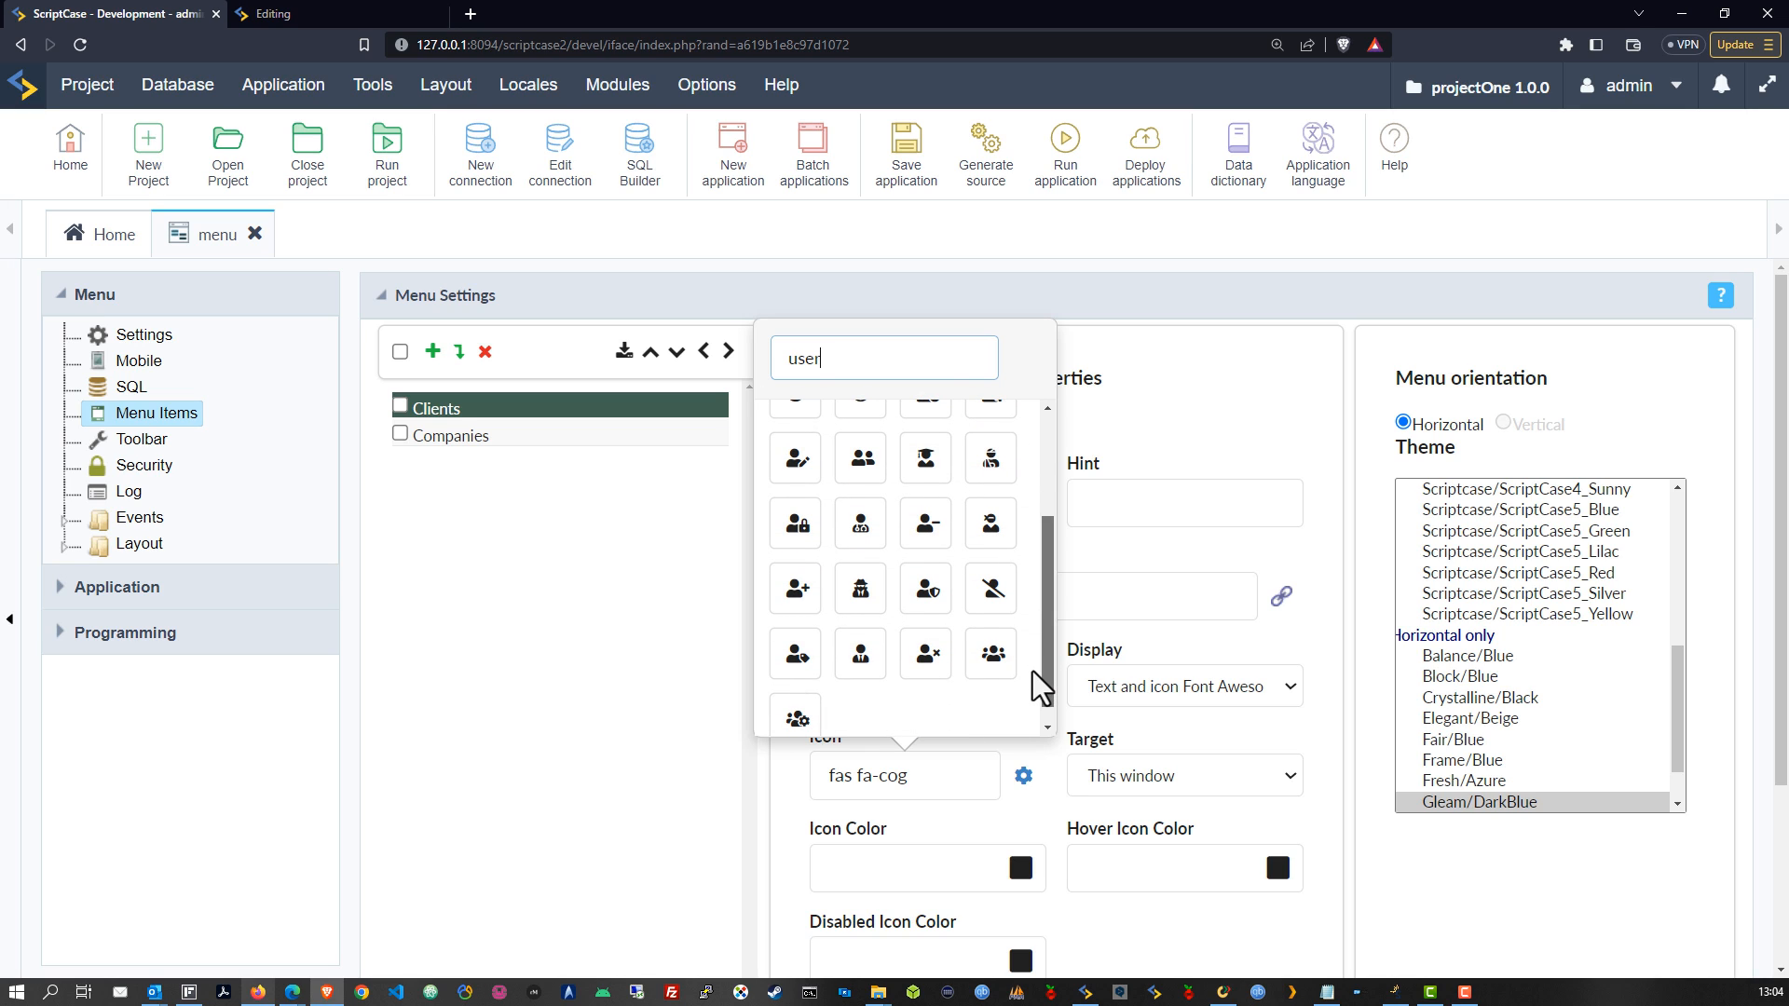
left_click(860, 657)
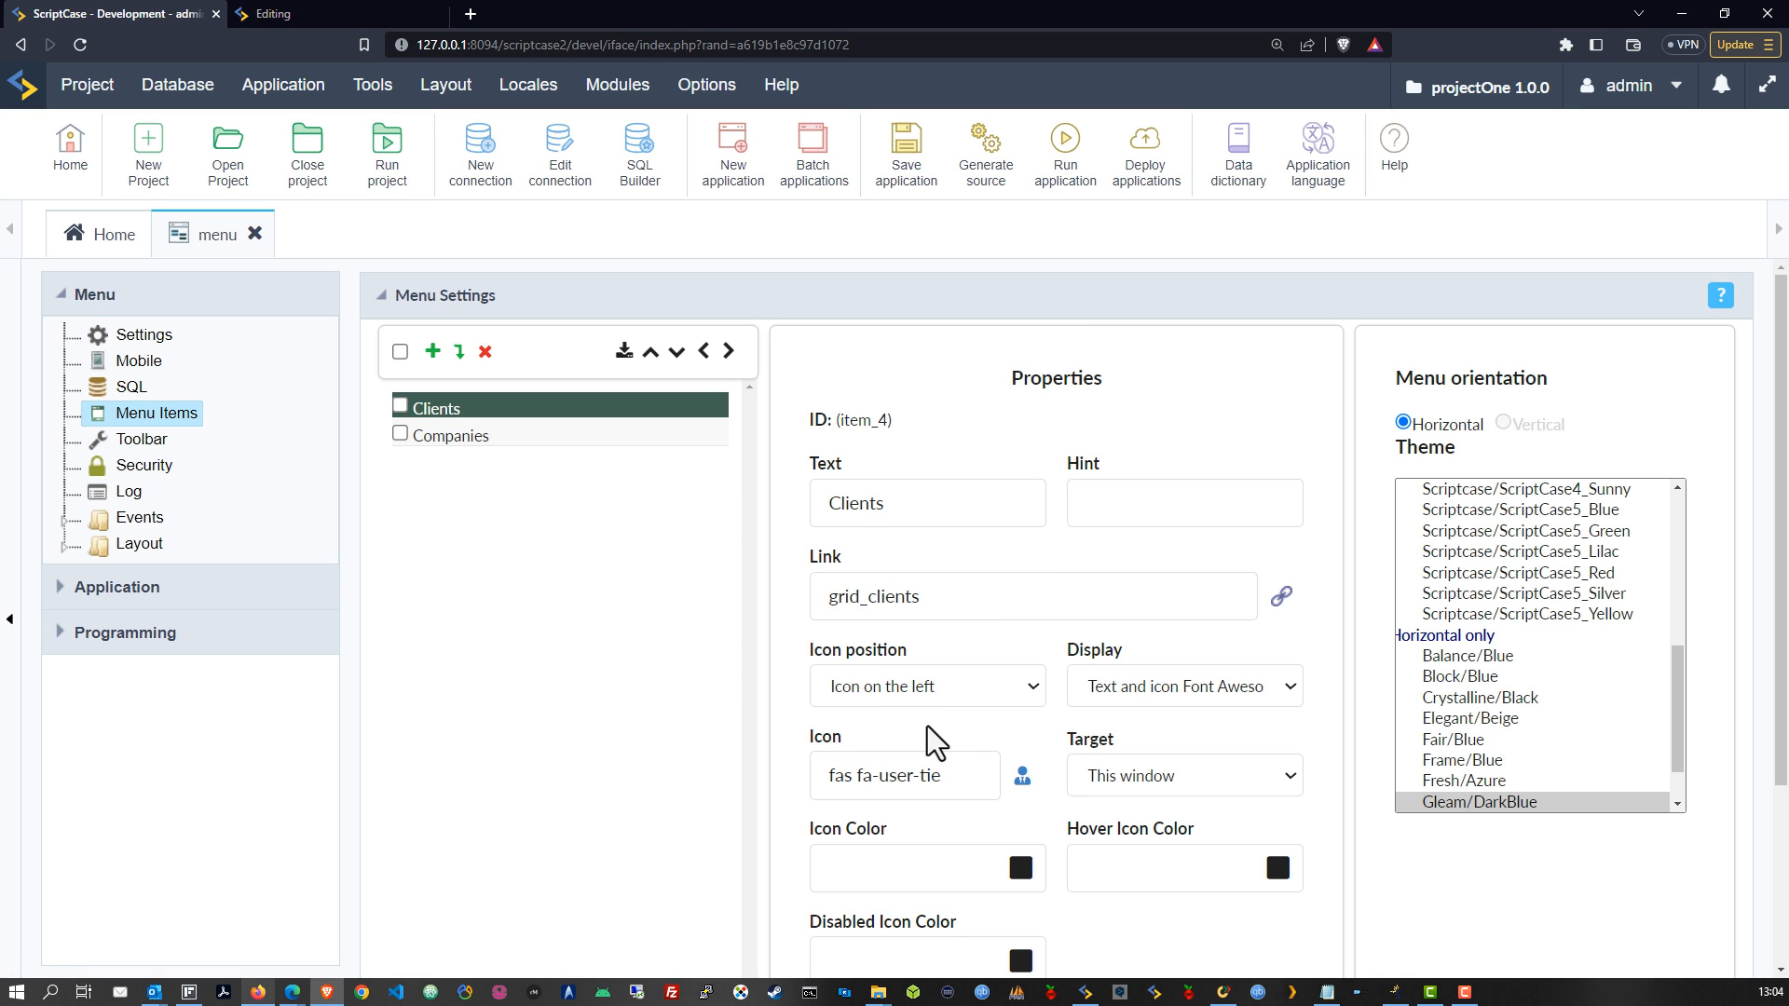
Step: Set the Clients item's hover icon color to orange #e25815 and save the menu application
scroll(1029, 764, "down", 1)
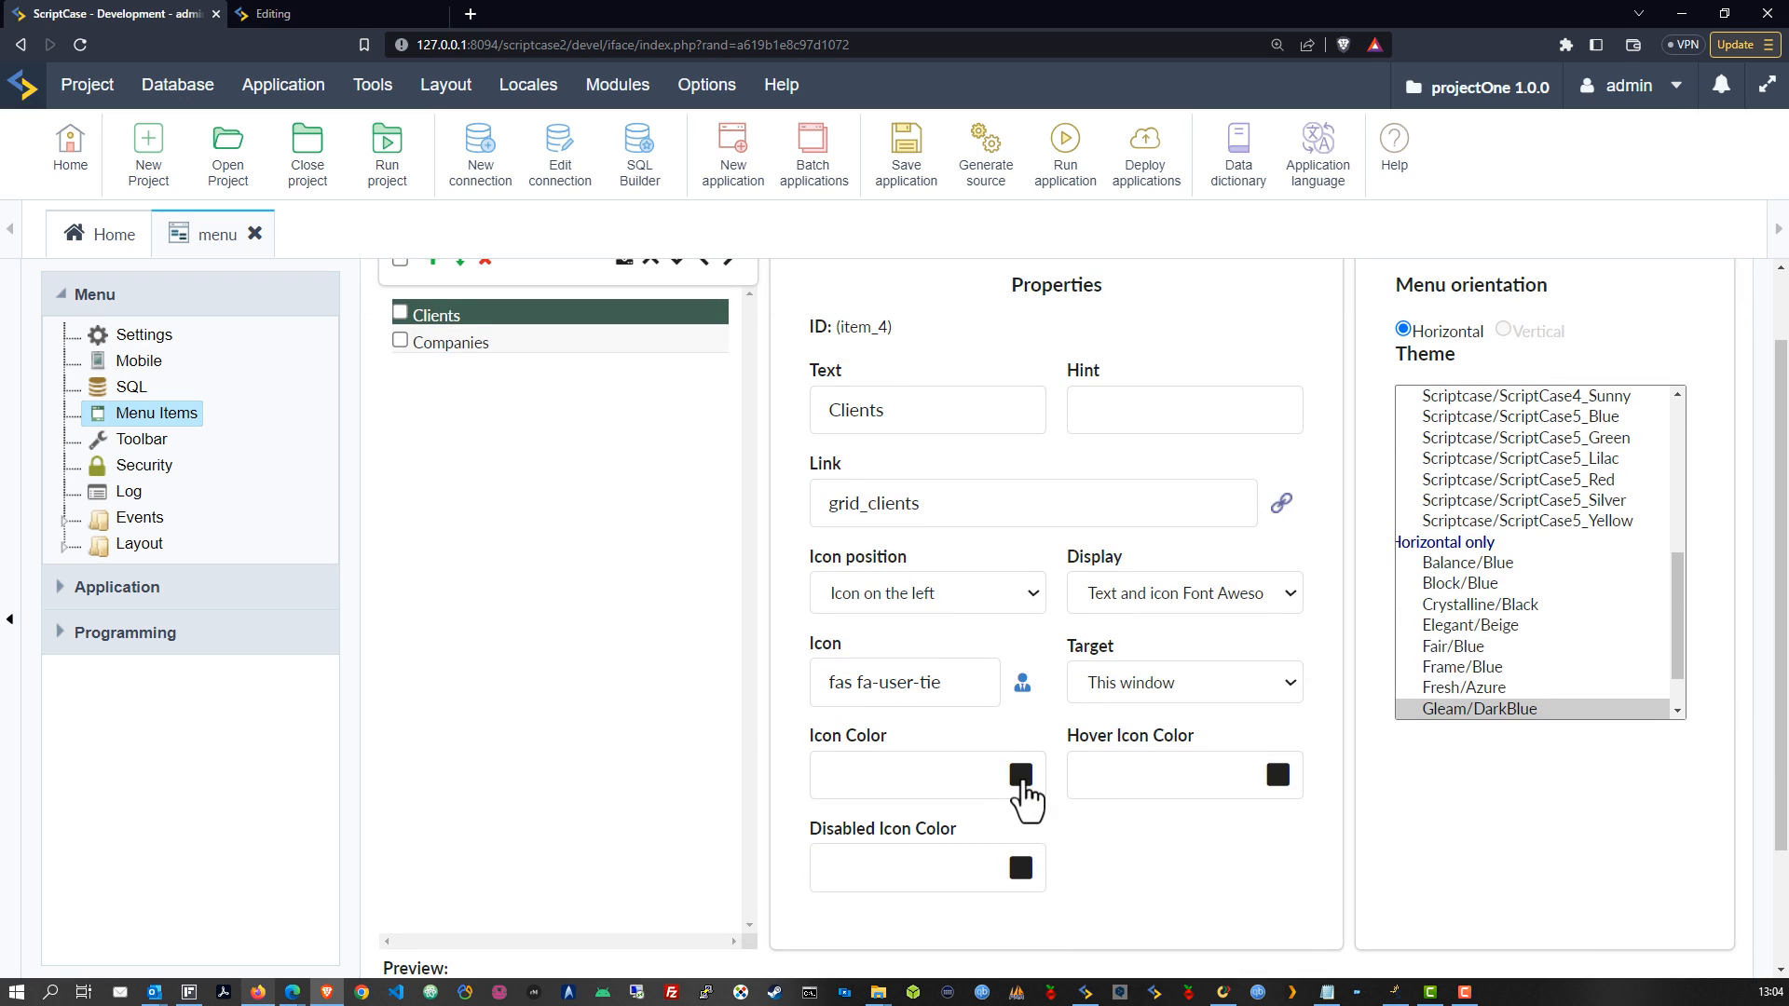
left_click(1234, 777)
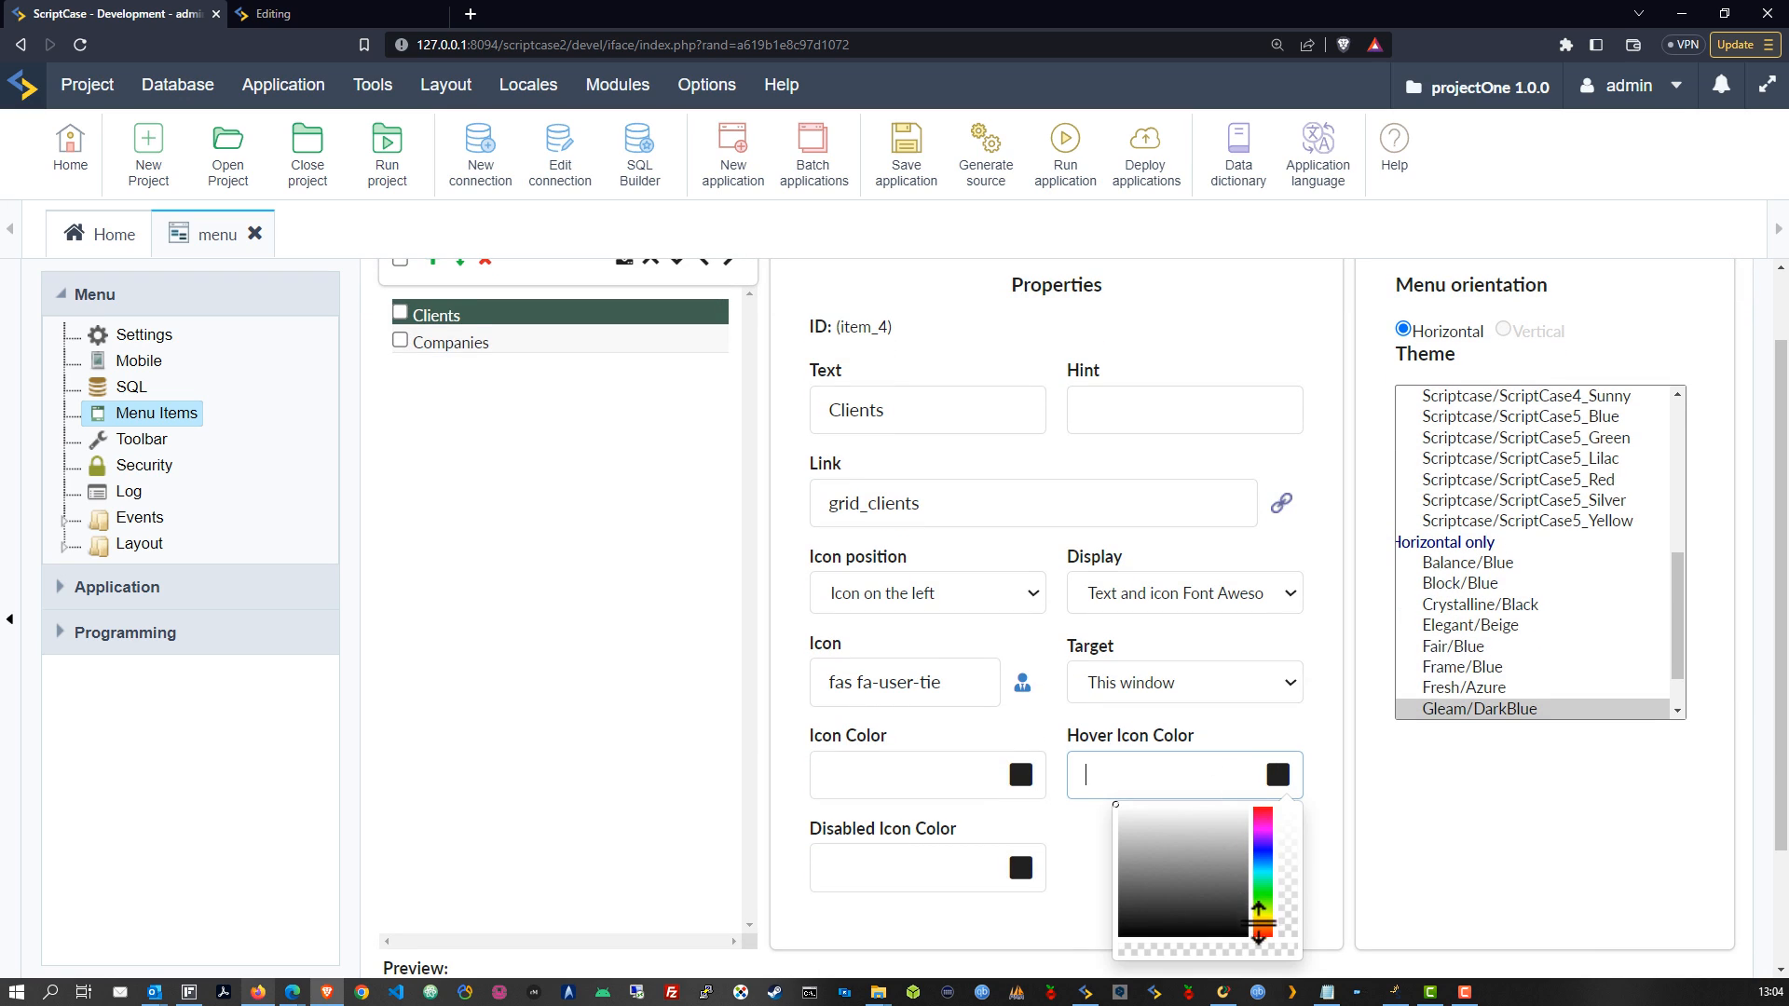
left_click(1258, 923)
left_click(1237, 832)
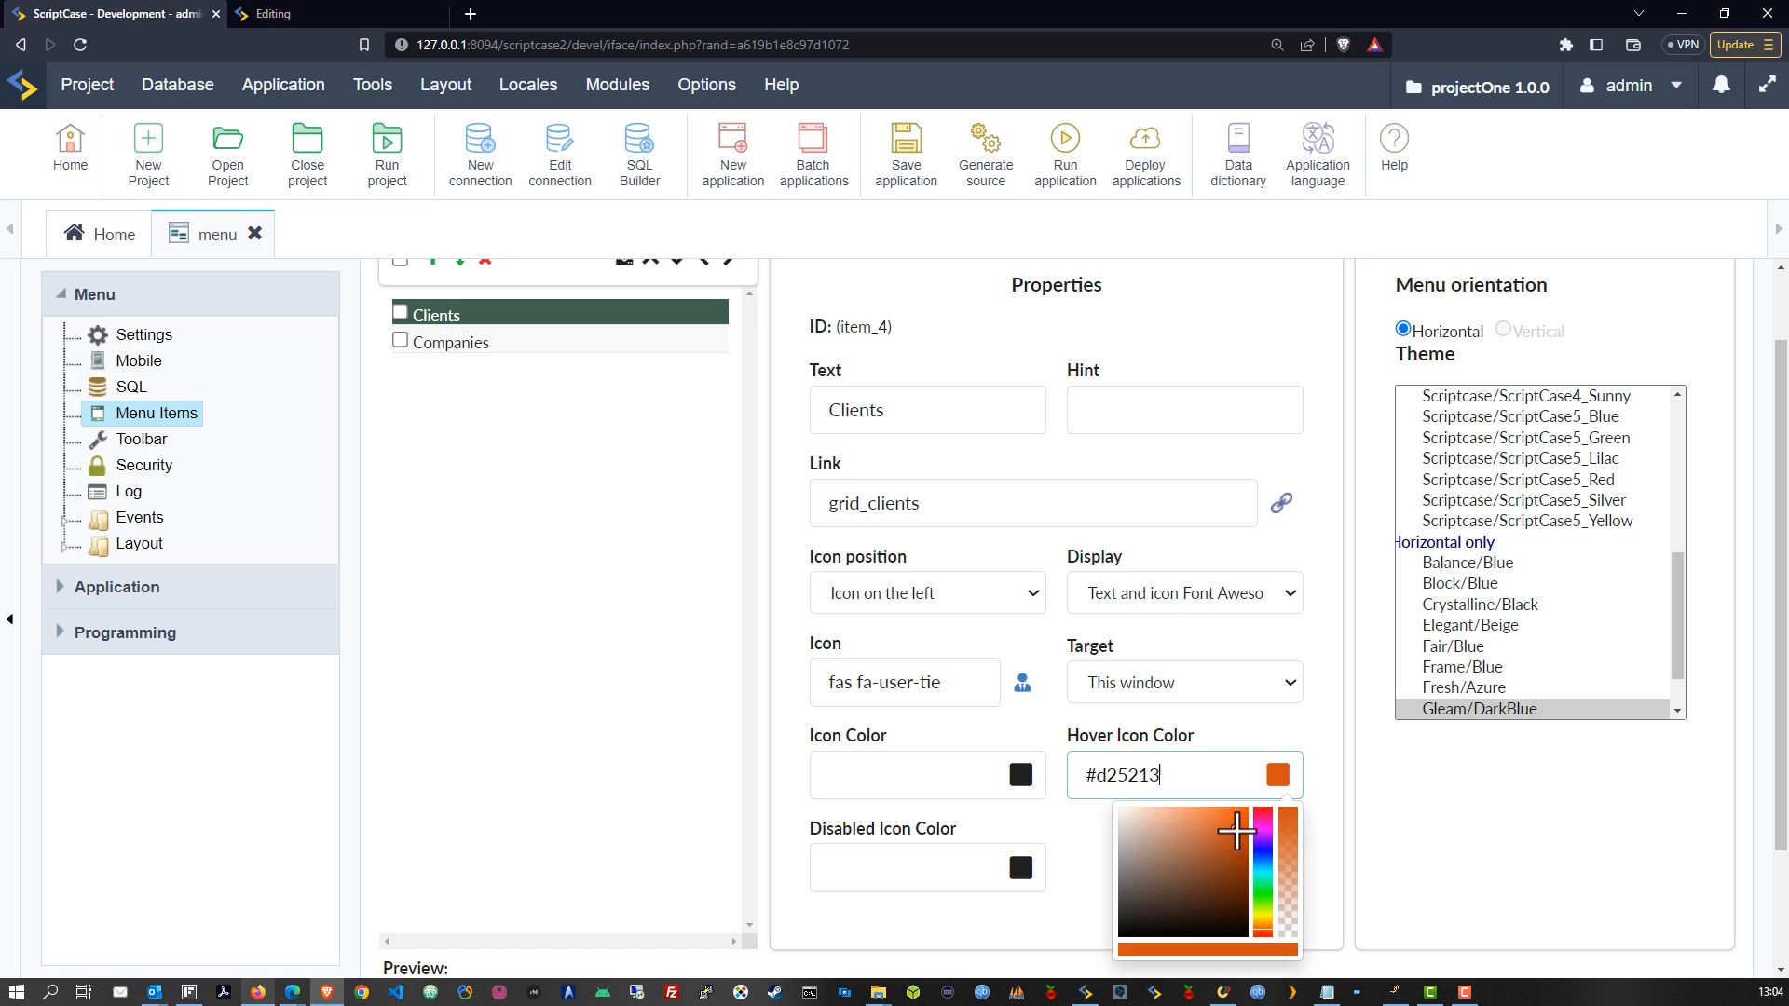
left_click_drag(1237, 832, 1236, 822)
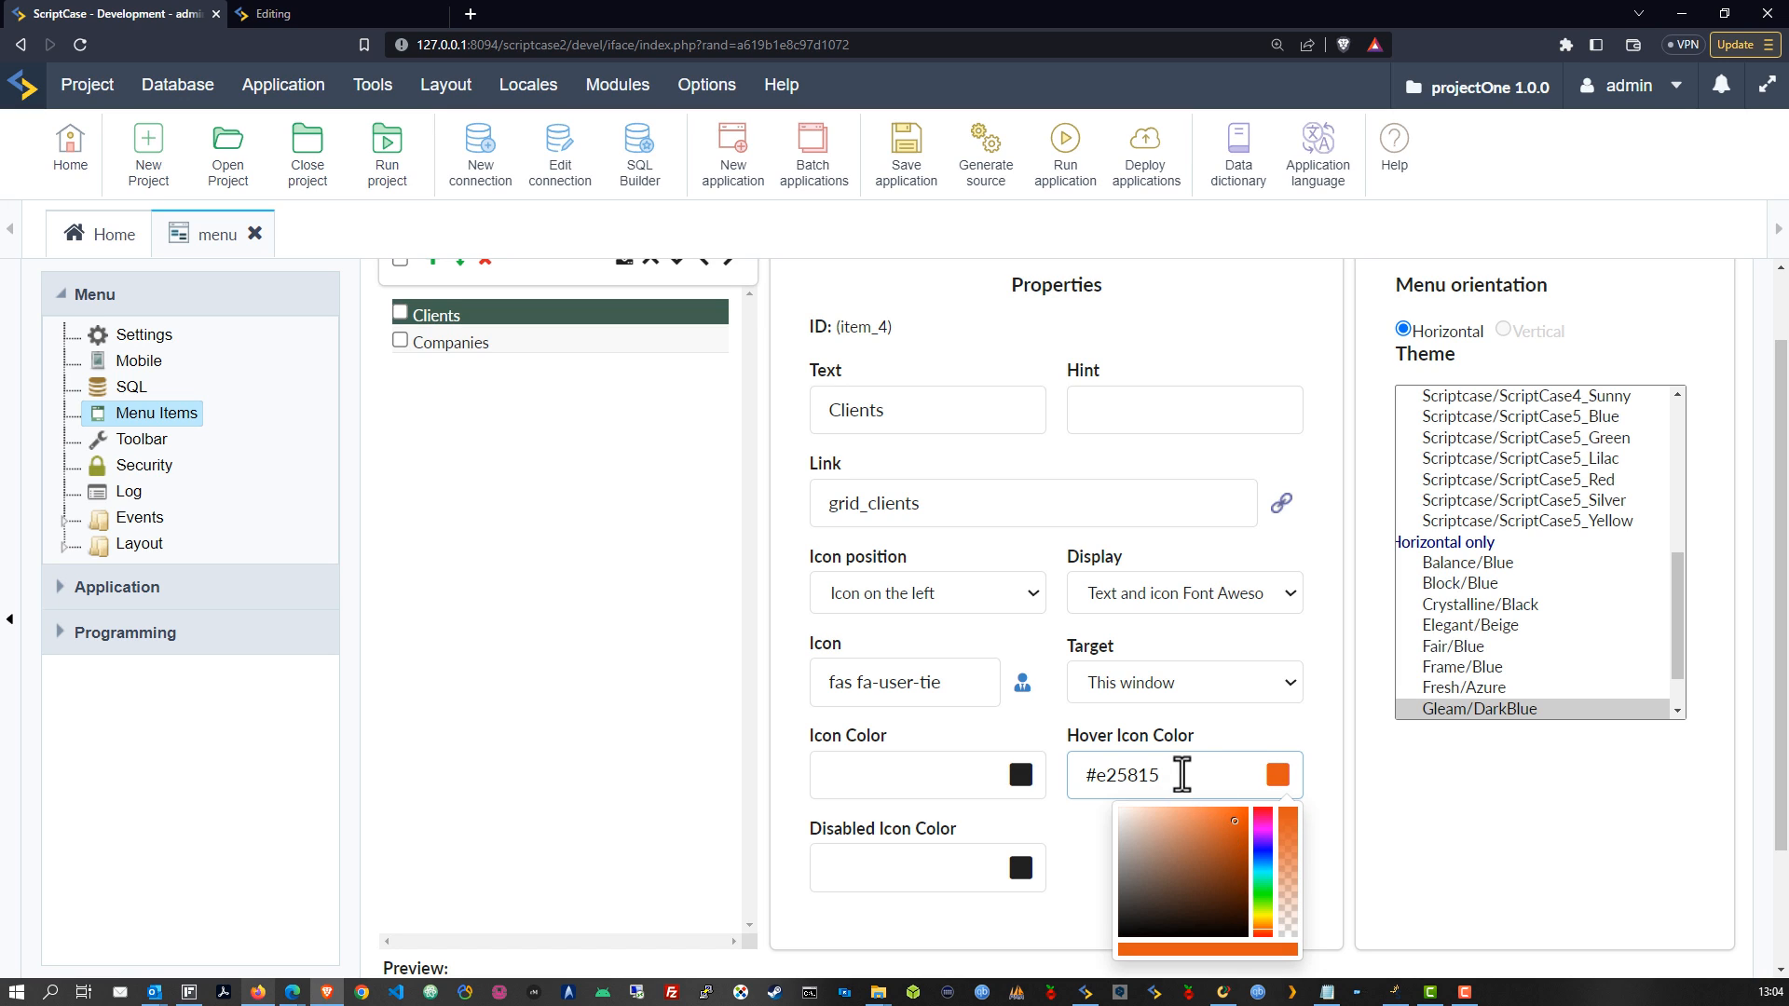
left_click(1217, 746)
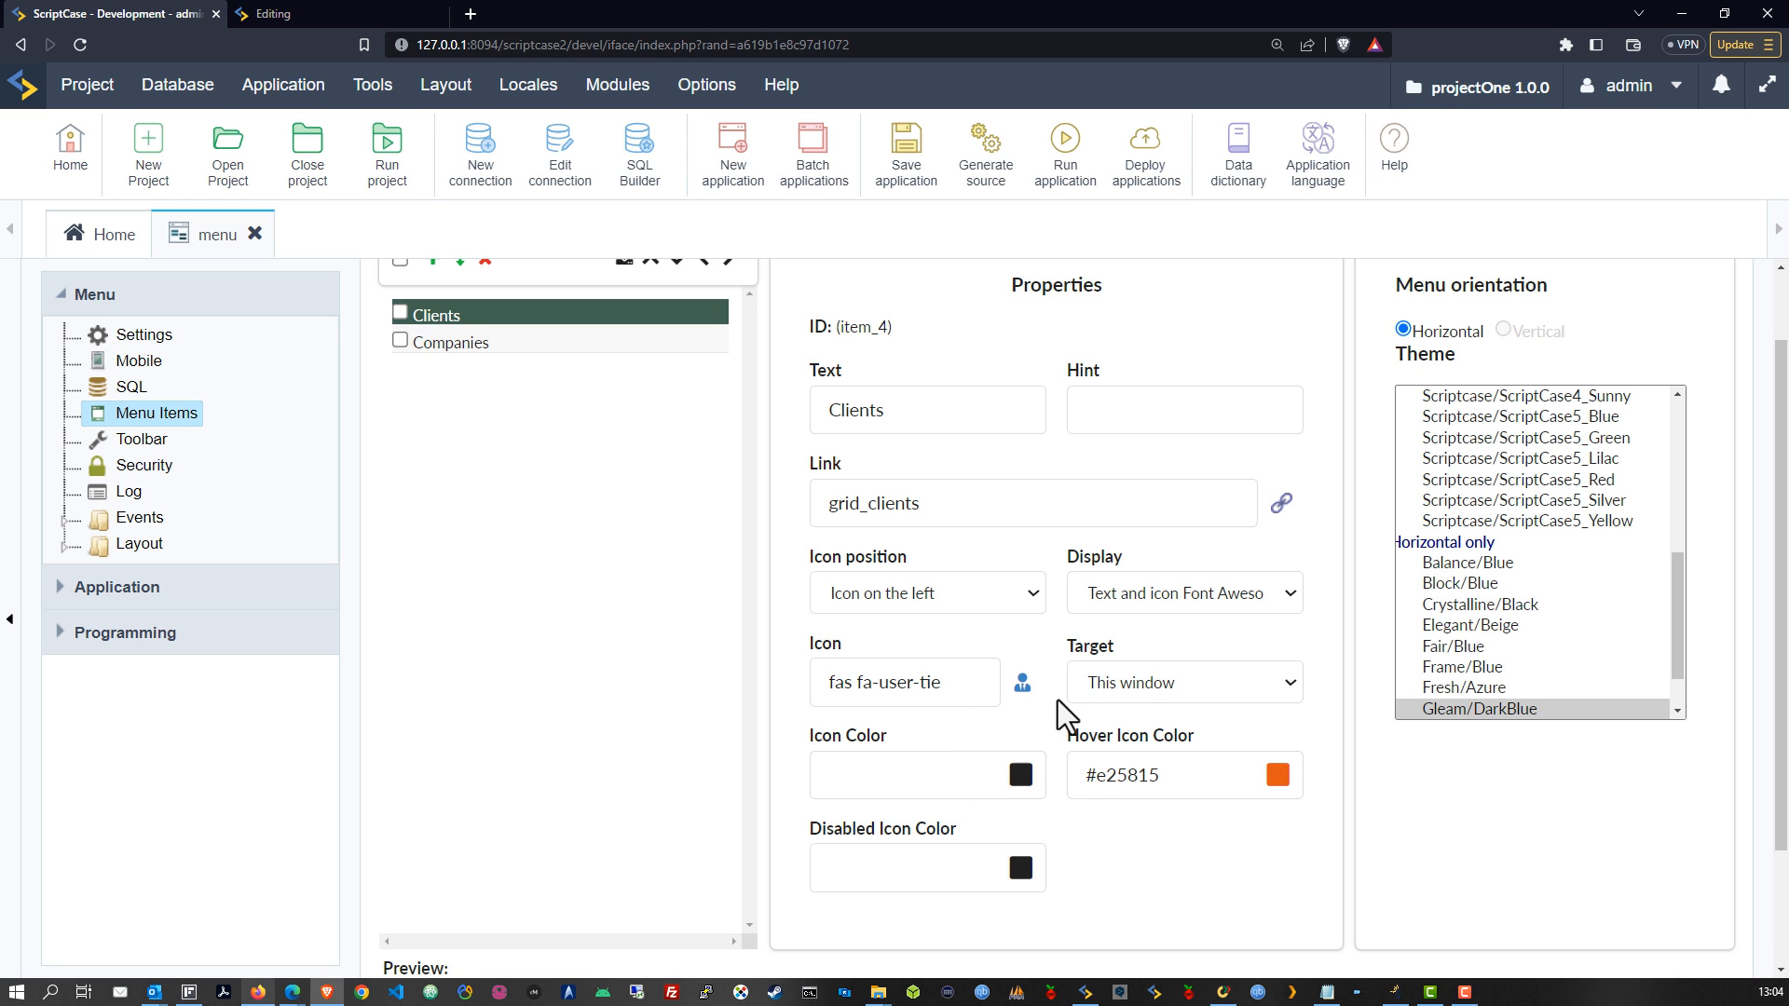
left_click(903, 149)
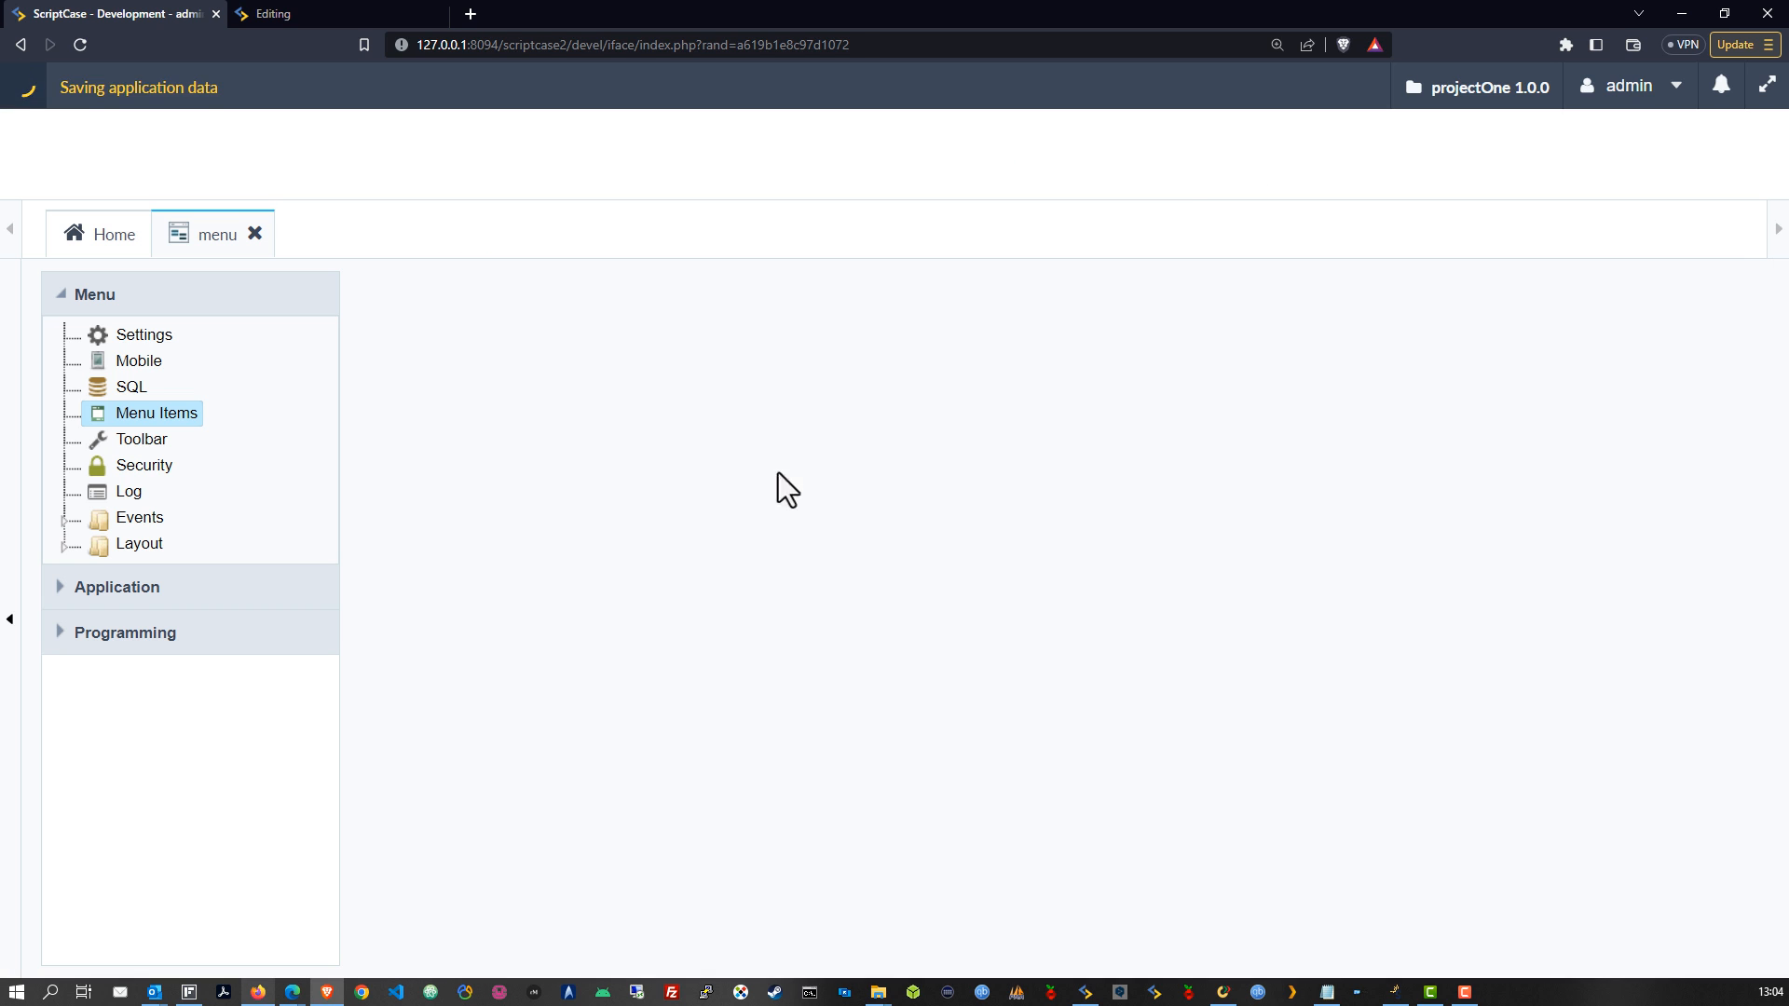
Step: Copy the hover icon color value from the Clients menu item
left_click(462, 415)
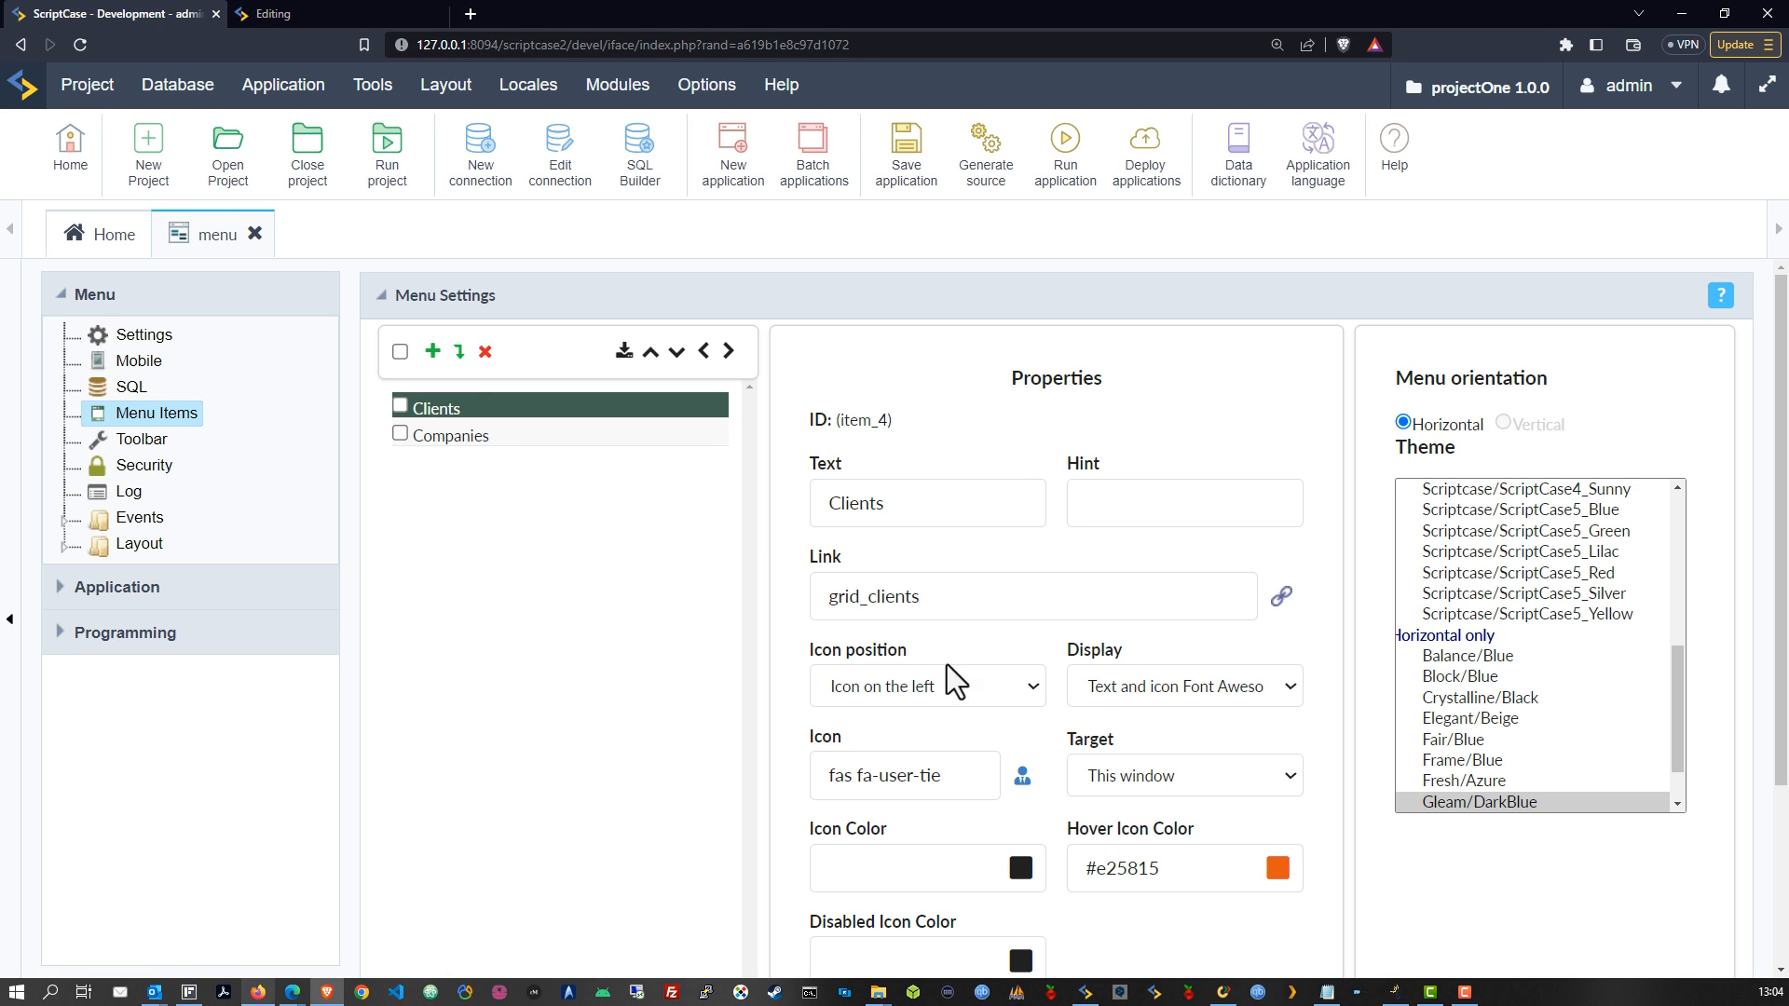
left_click(1154, 868)
left_click(989, 805)
Step: Set the Companies menu item's display to Text and icon Font Awesome
left_click(476, 436)
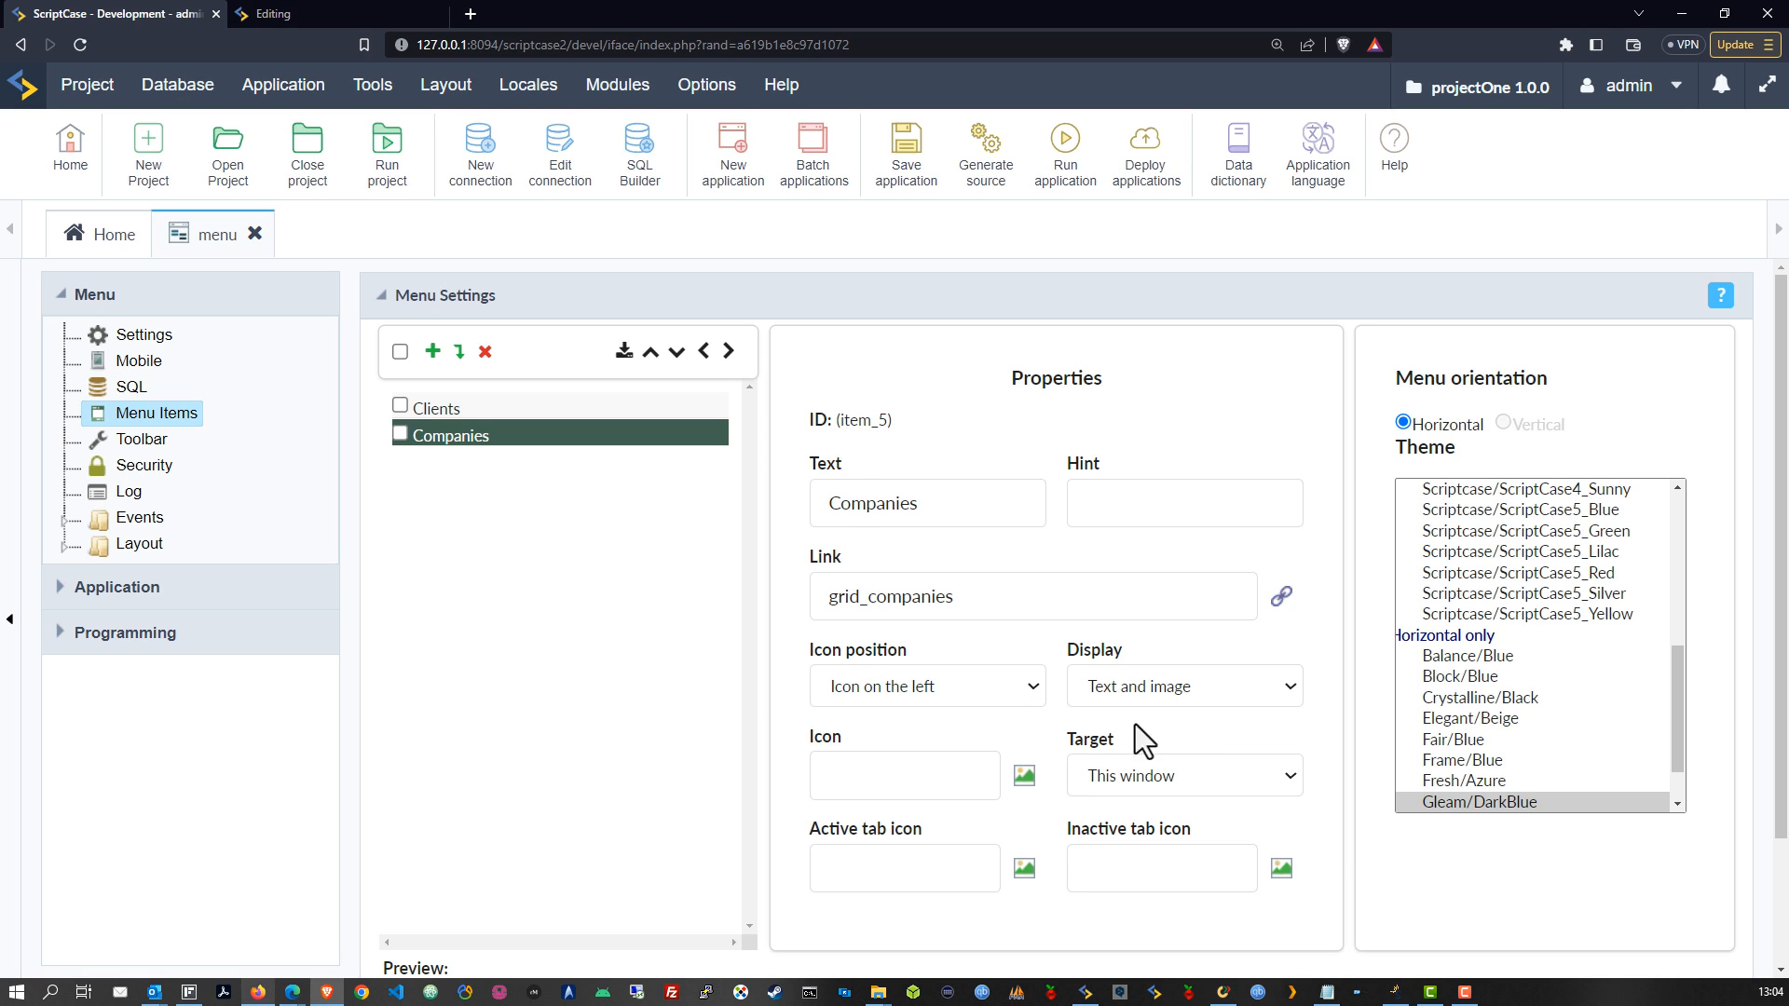
left_click(1228, 695)
left_click(1176, 741)
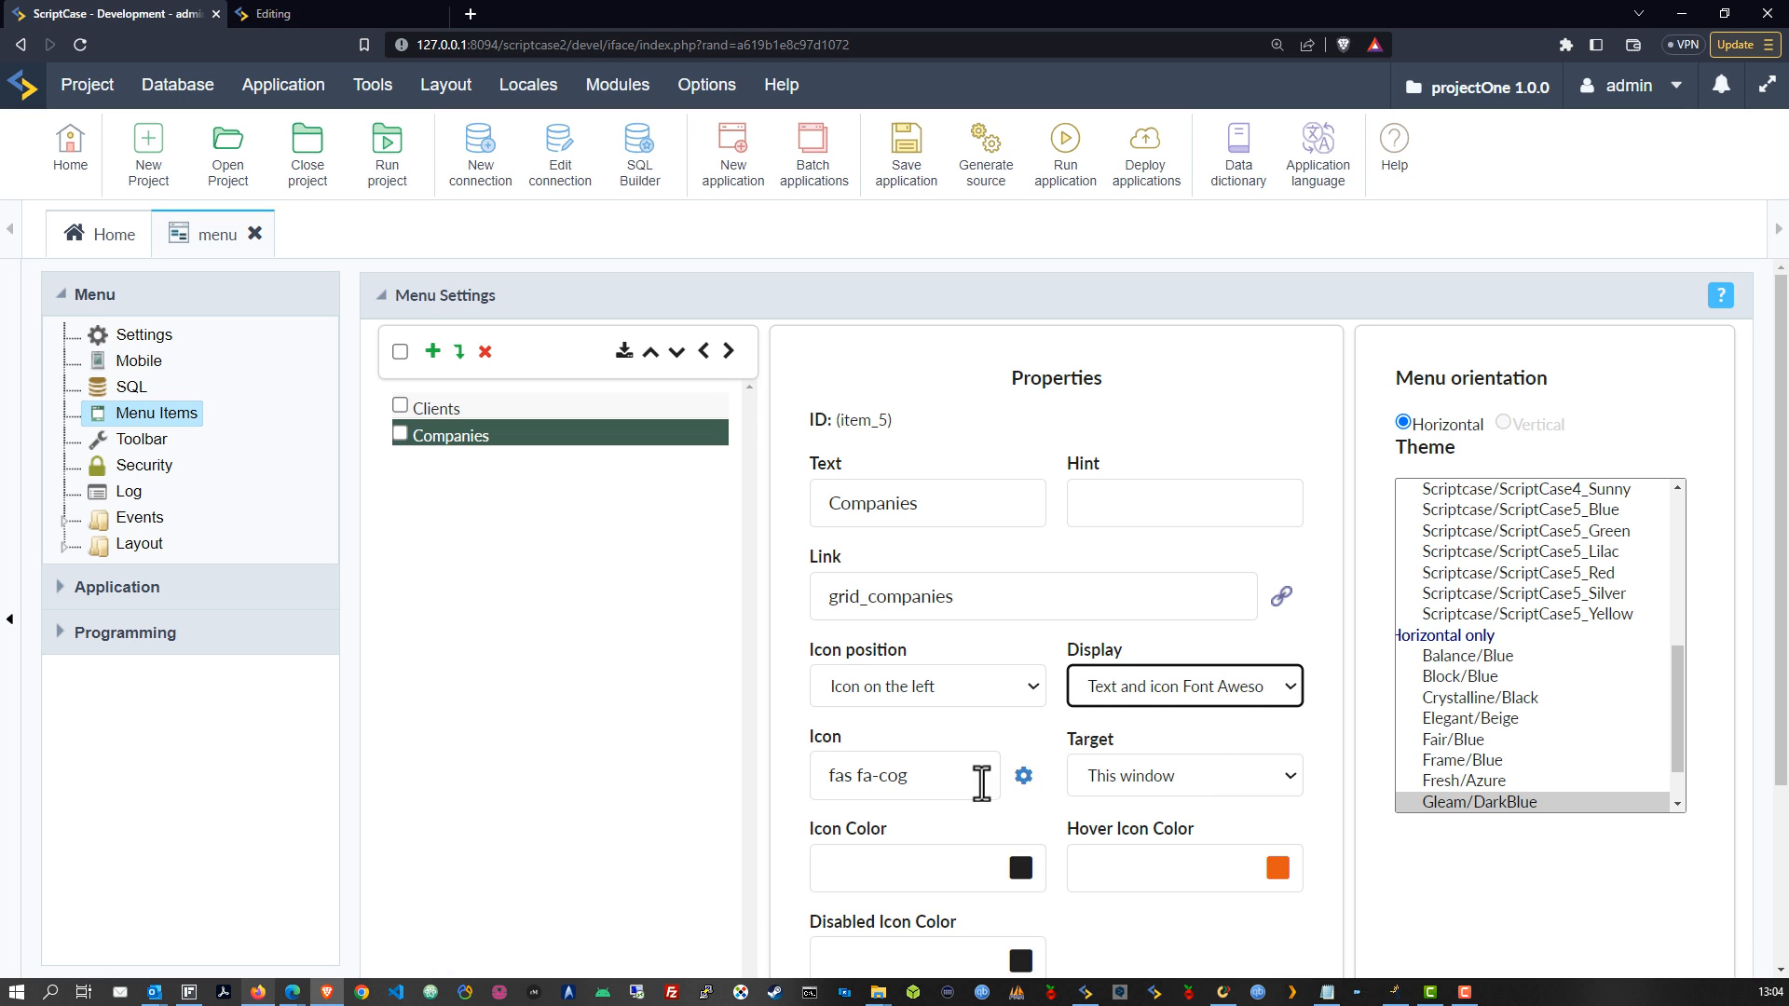
Step: Choose the far fa-building icon for the Companies item by filtering the icons for "buil", and save the menu application
left_click(1024, 775)
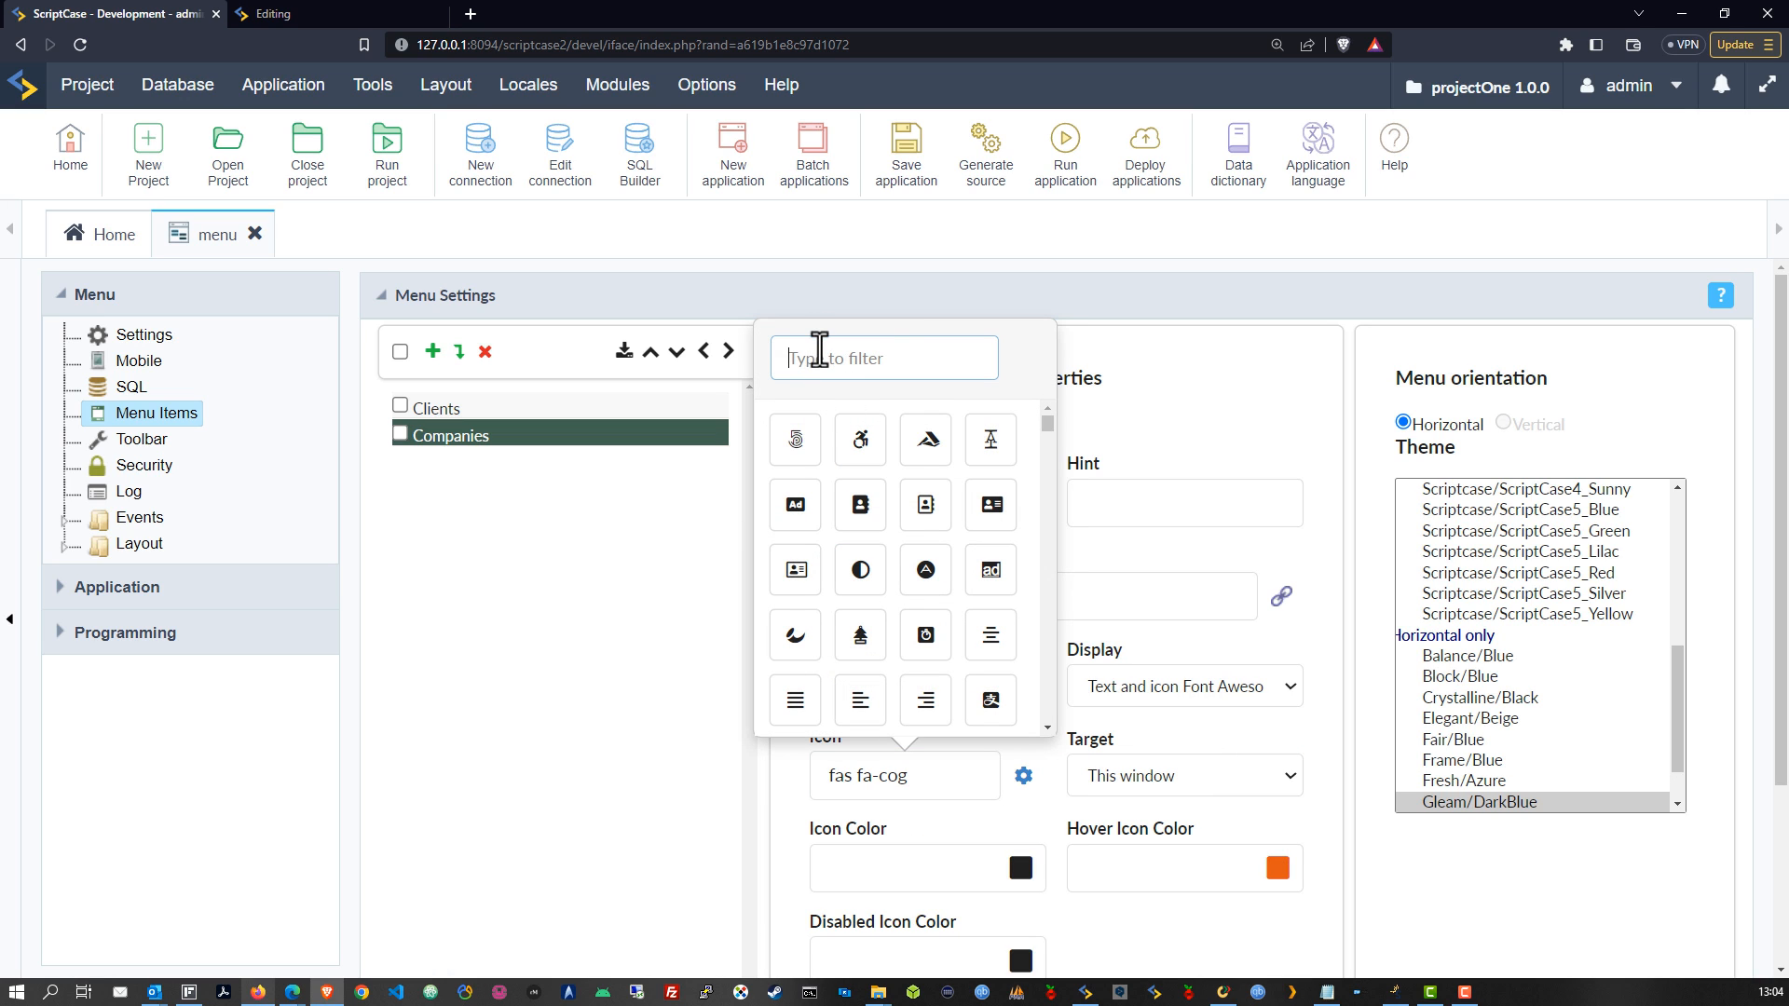
type("hou")
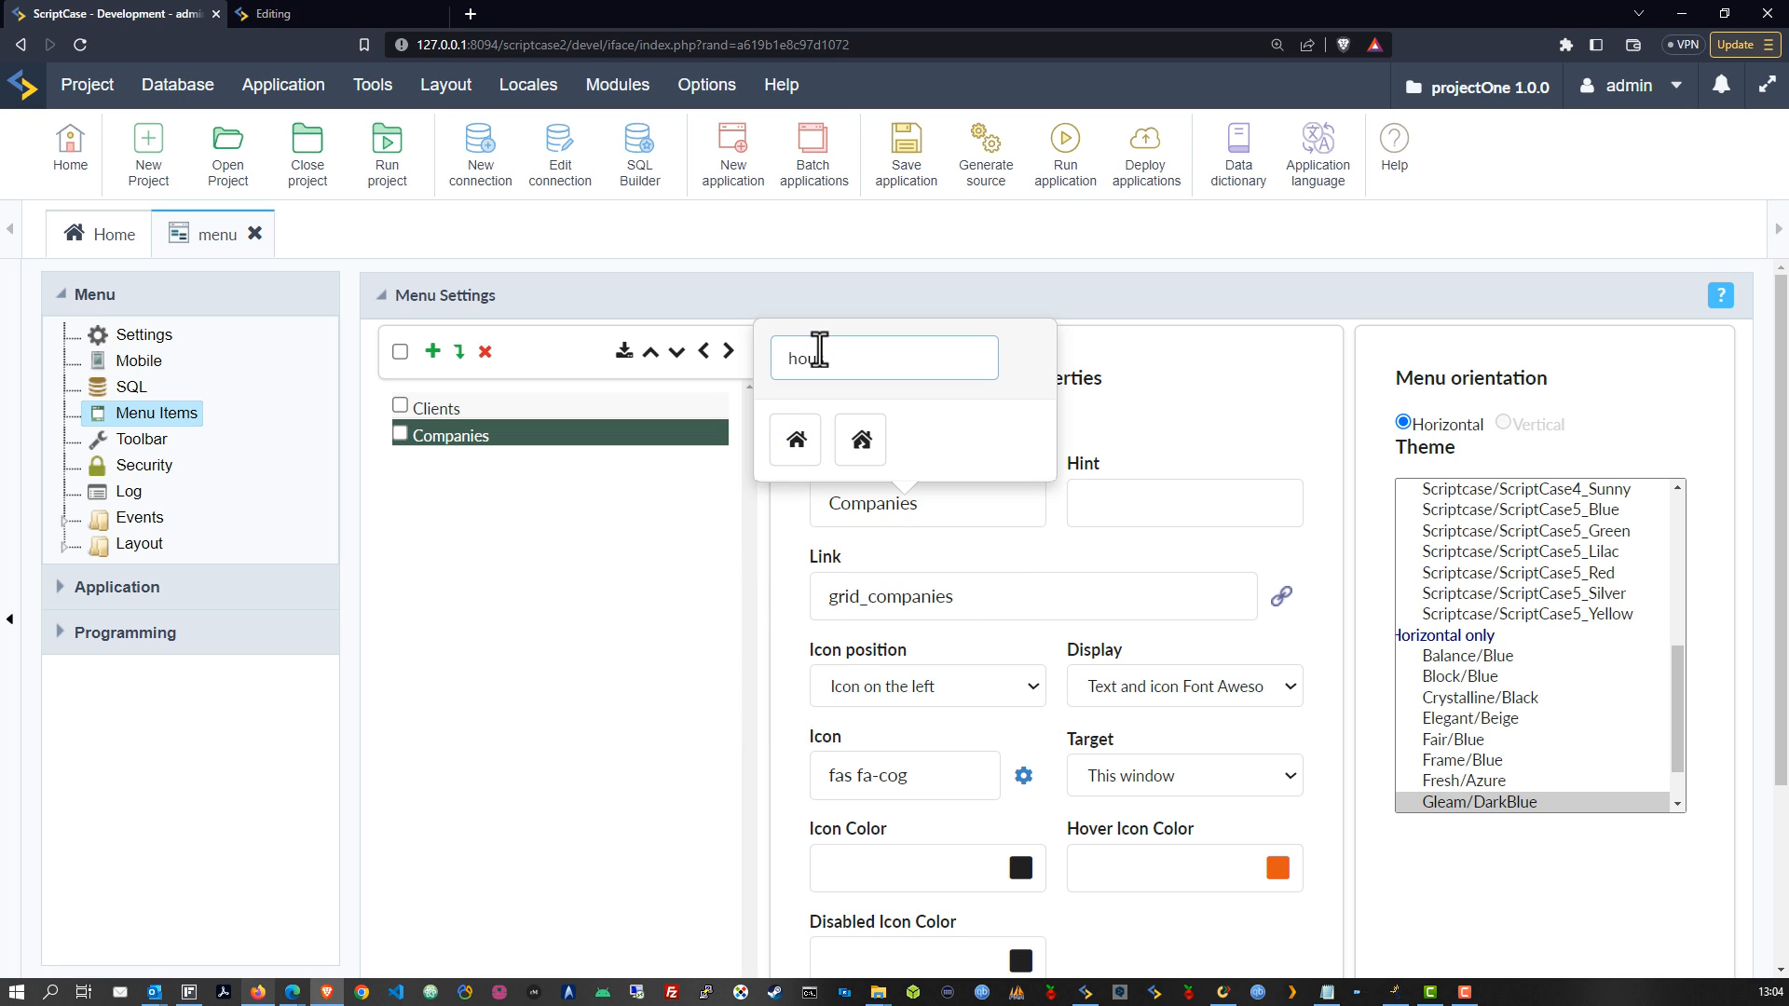
key("BackSpace")
key("BackSpace")
key("BackSpace")
type("bui")
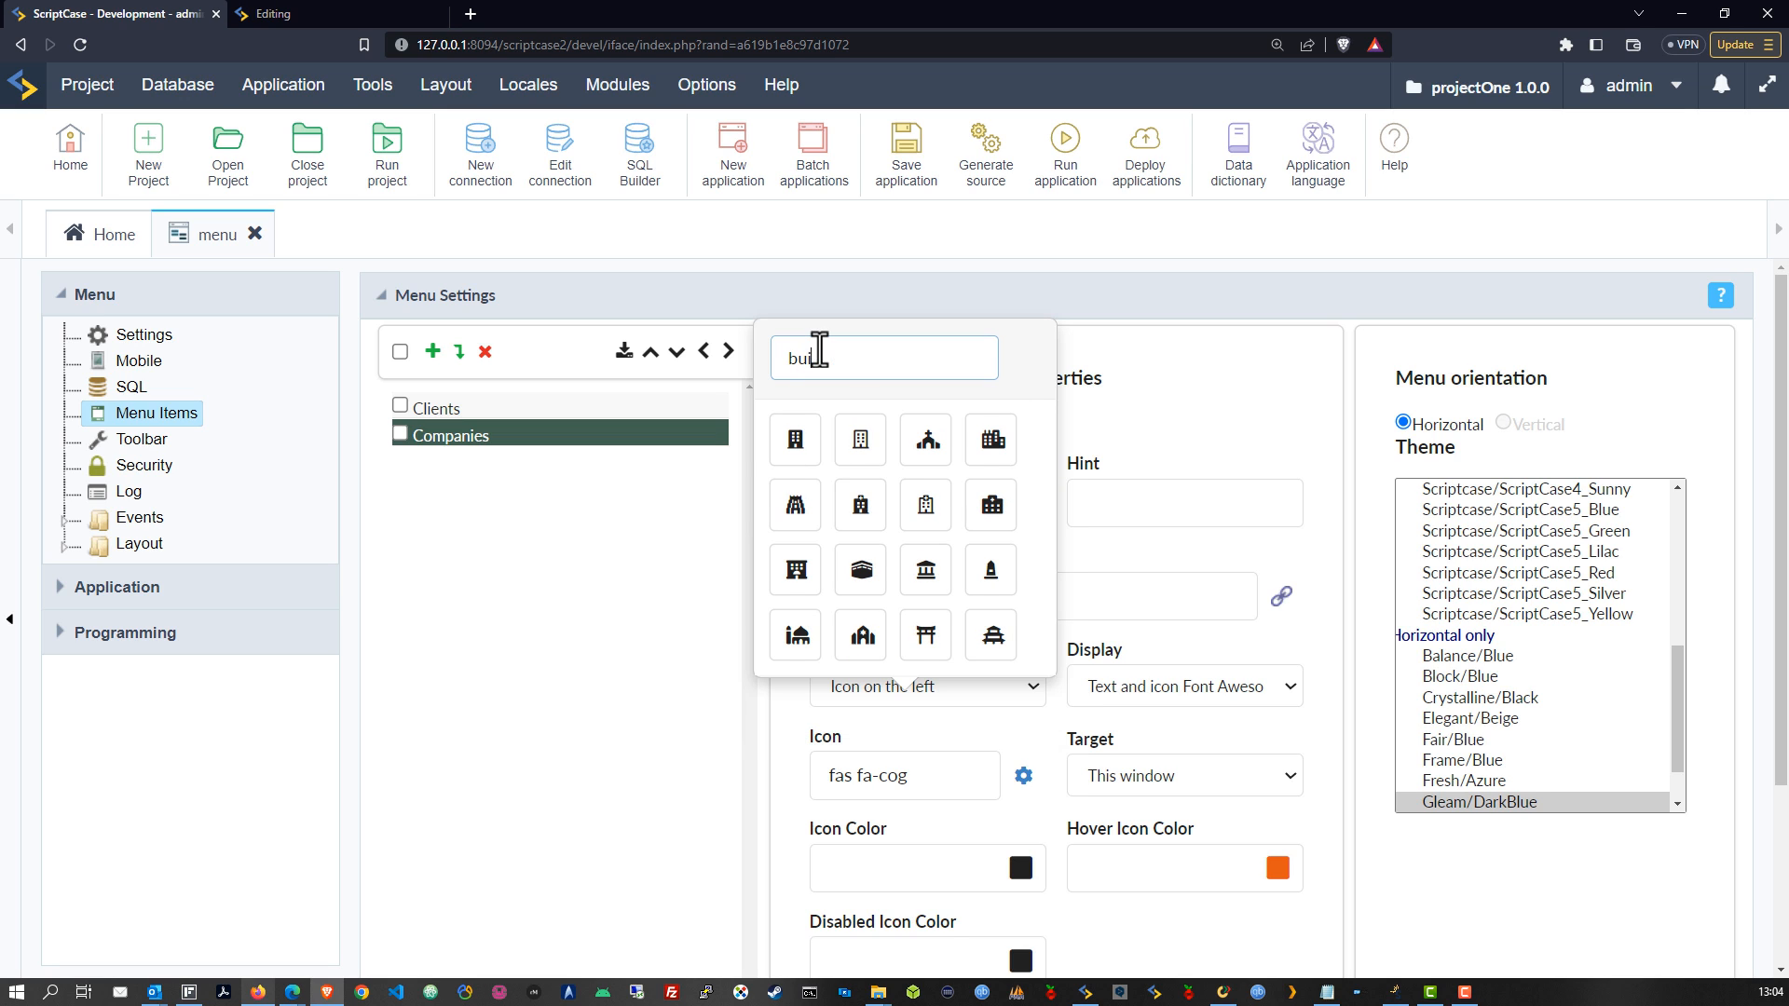
type("l")
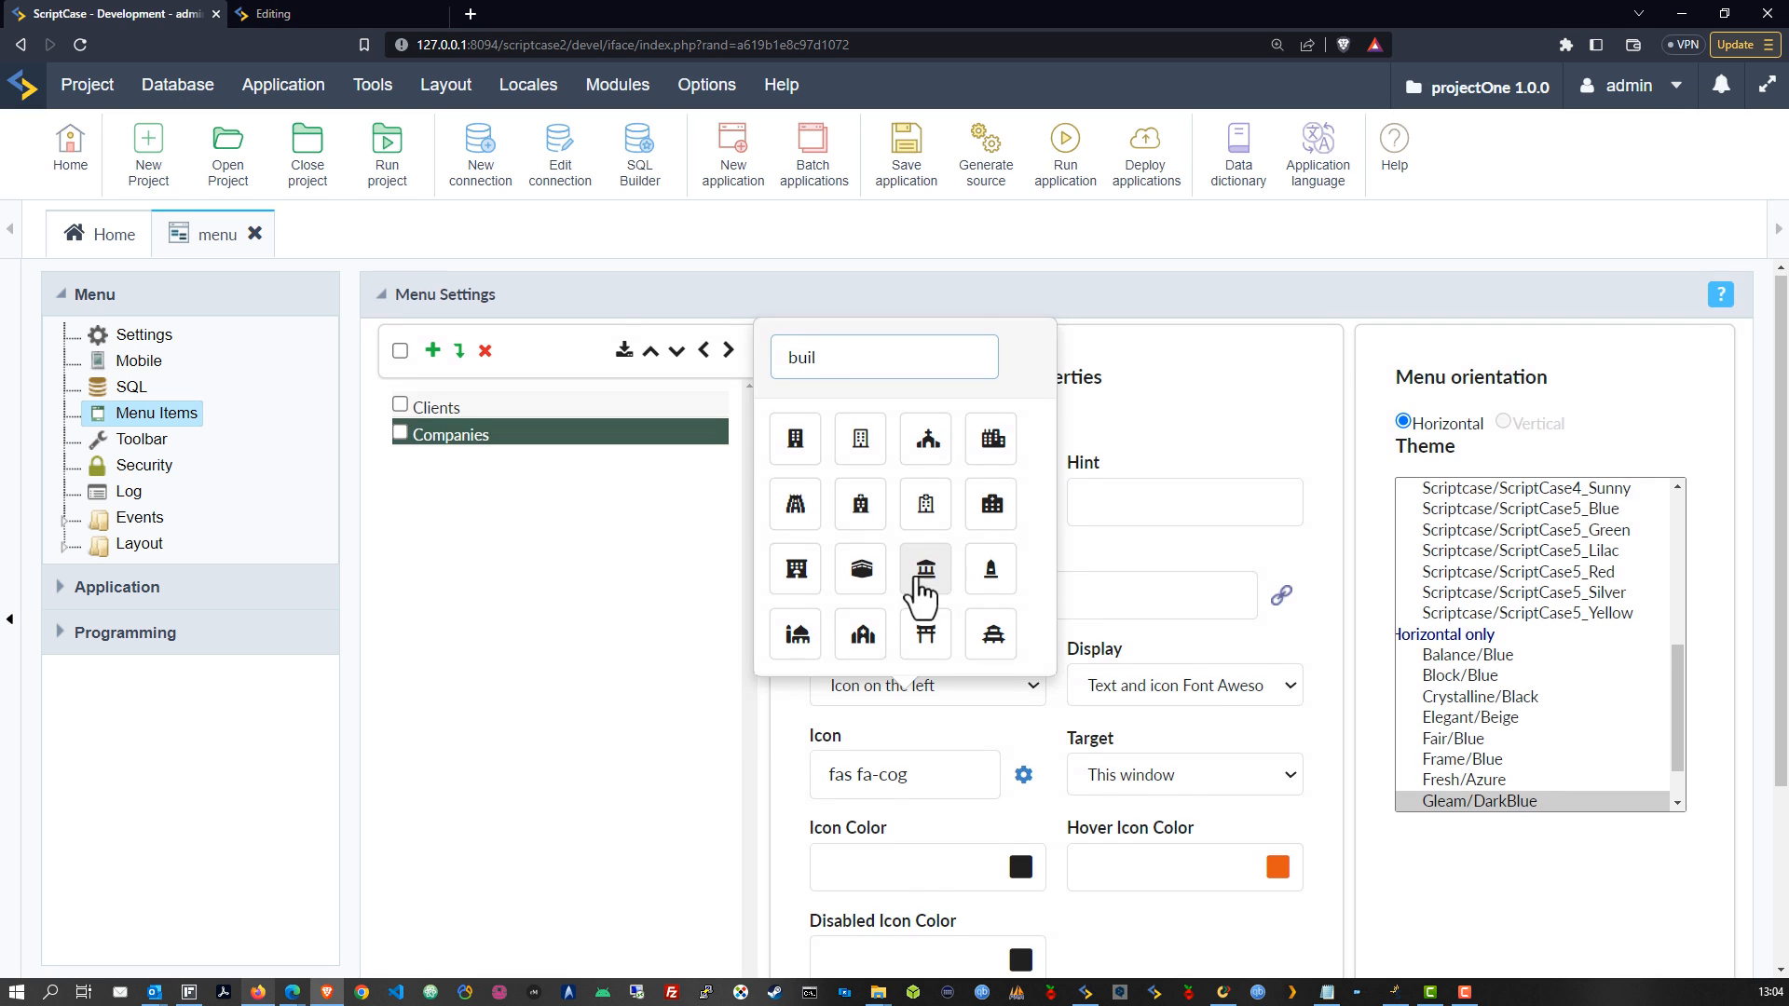
scroll(936, 549, "down", 2)
scroll(975, 620, "up", 2)
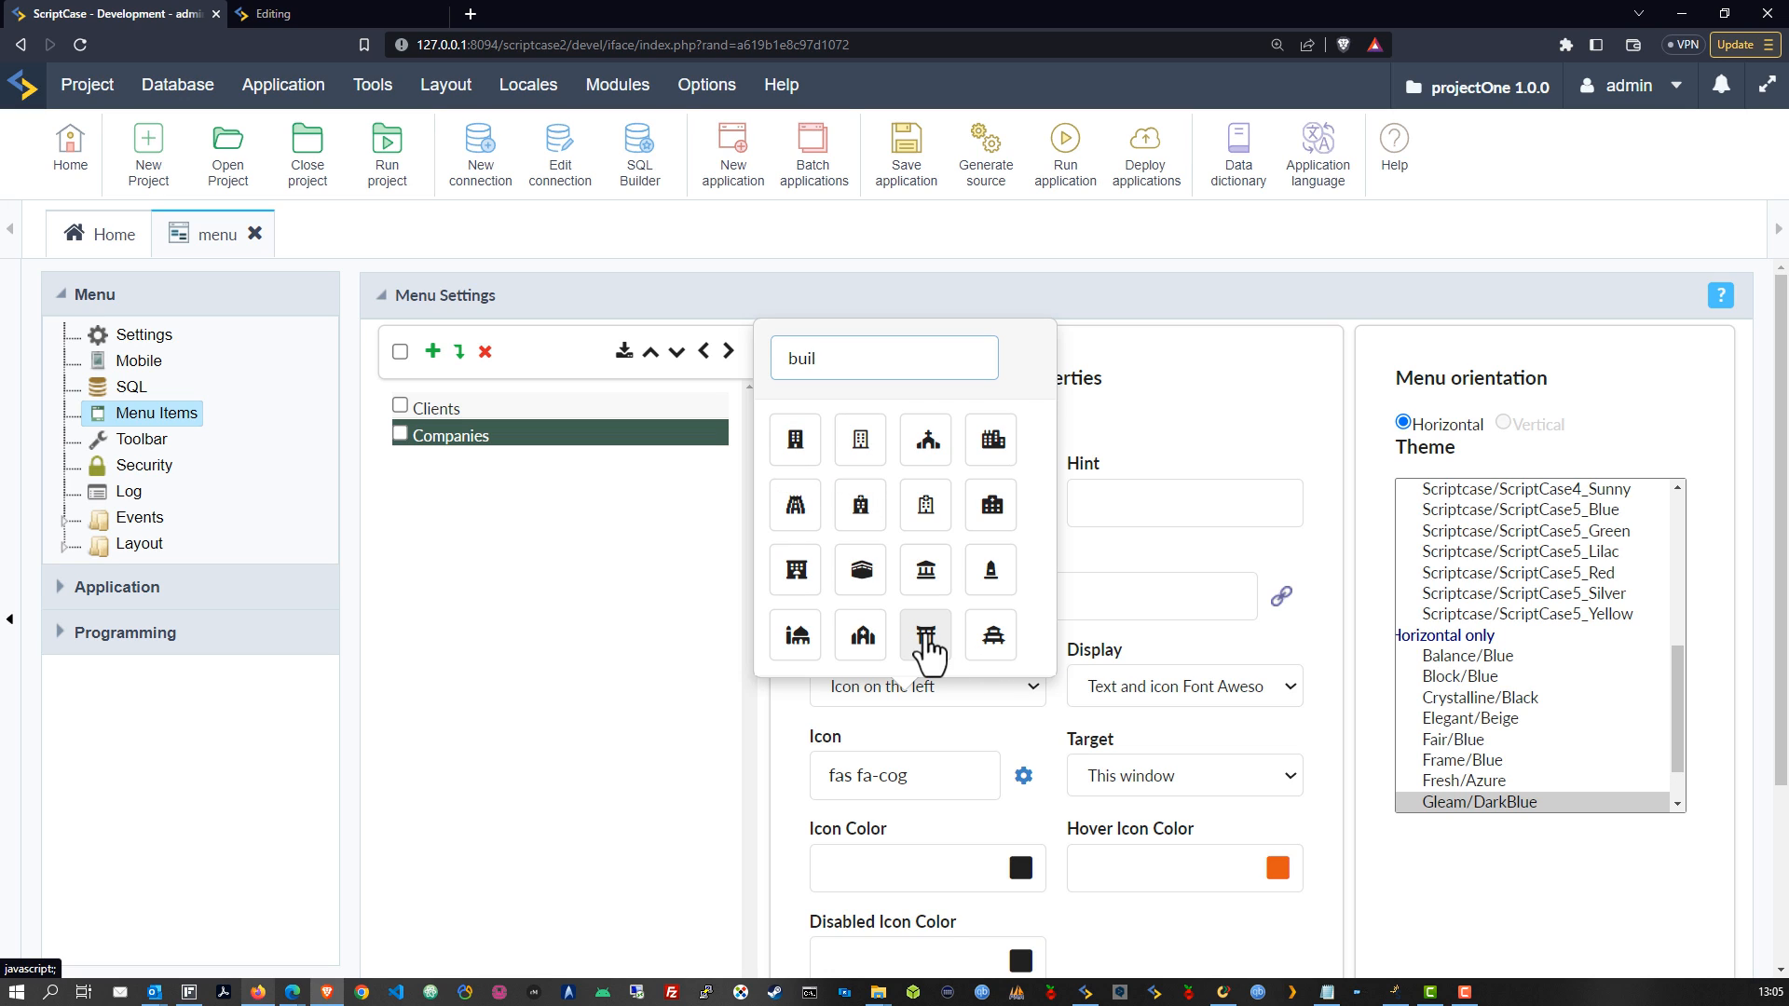
left_click(859, 446)
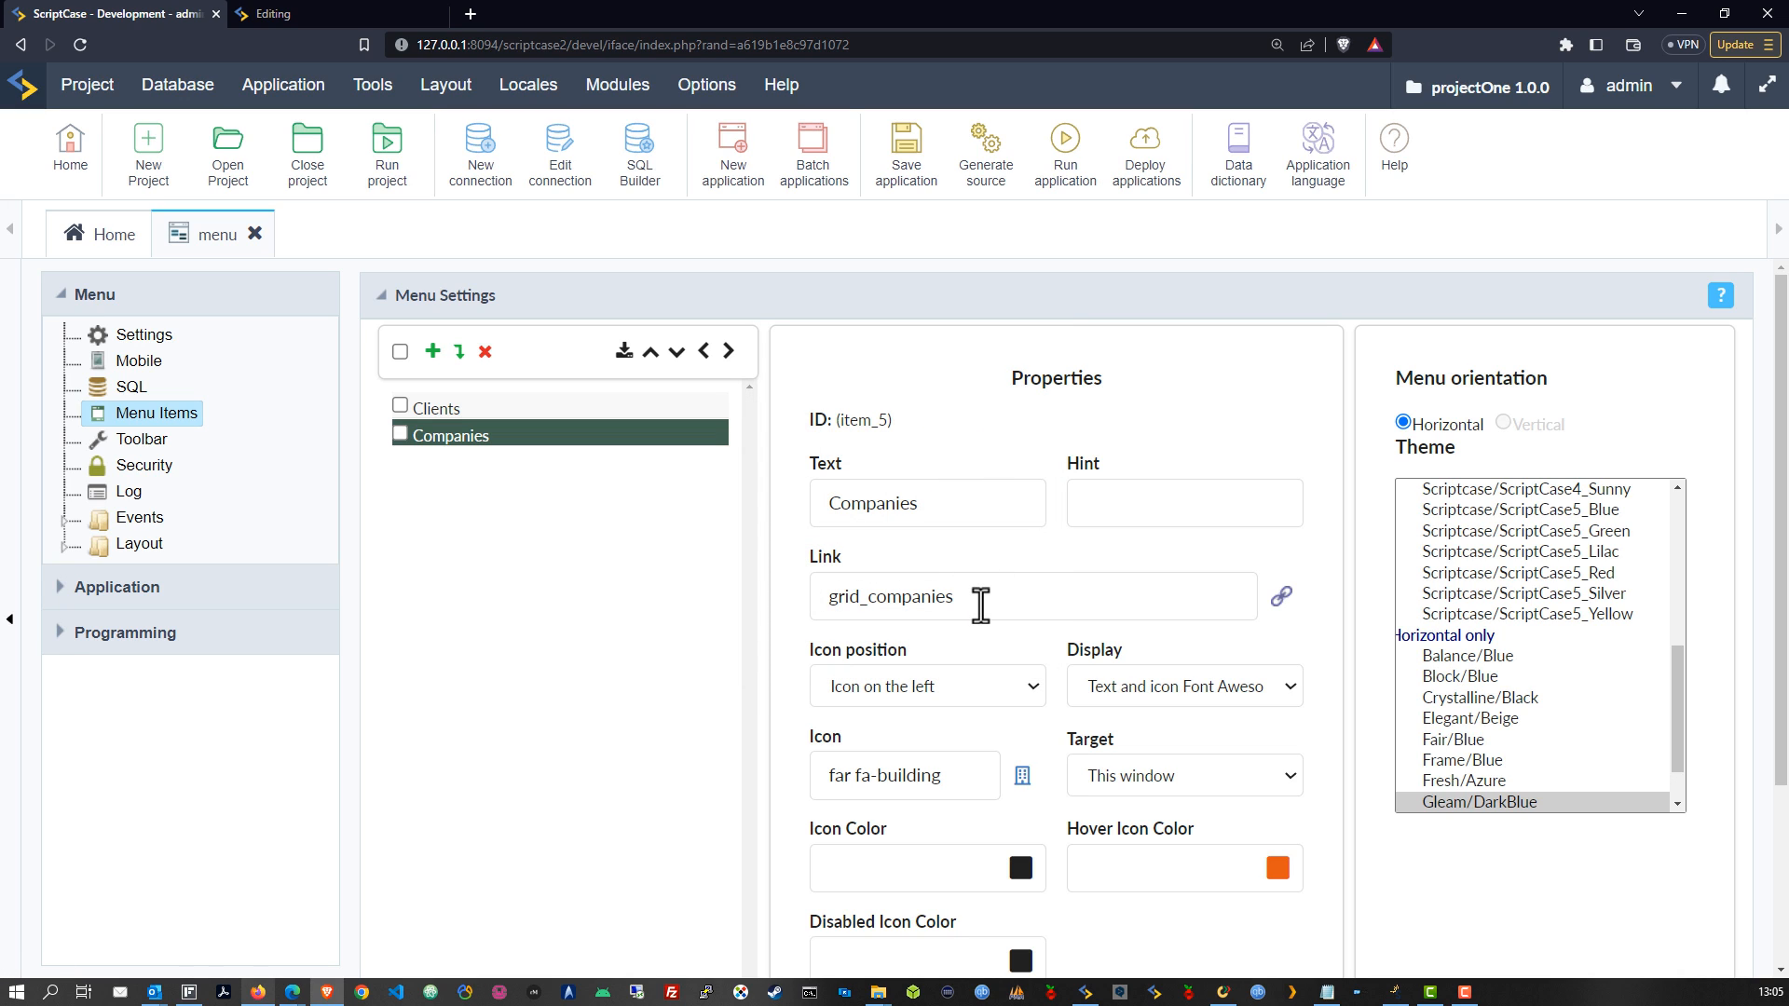
left_click(904, 149)
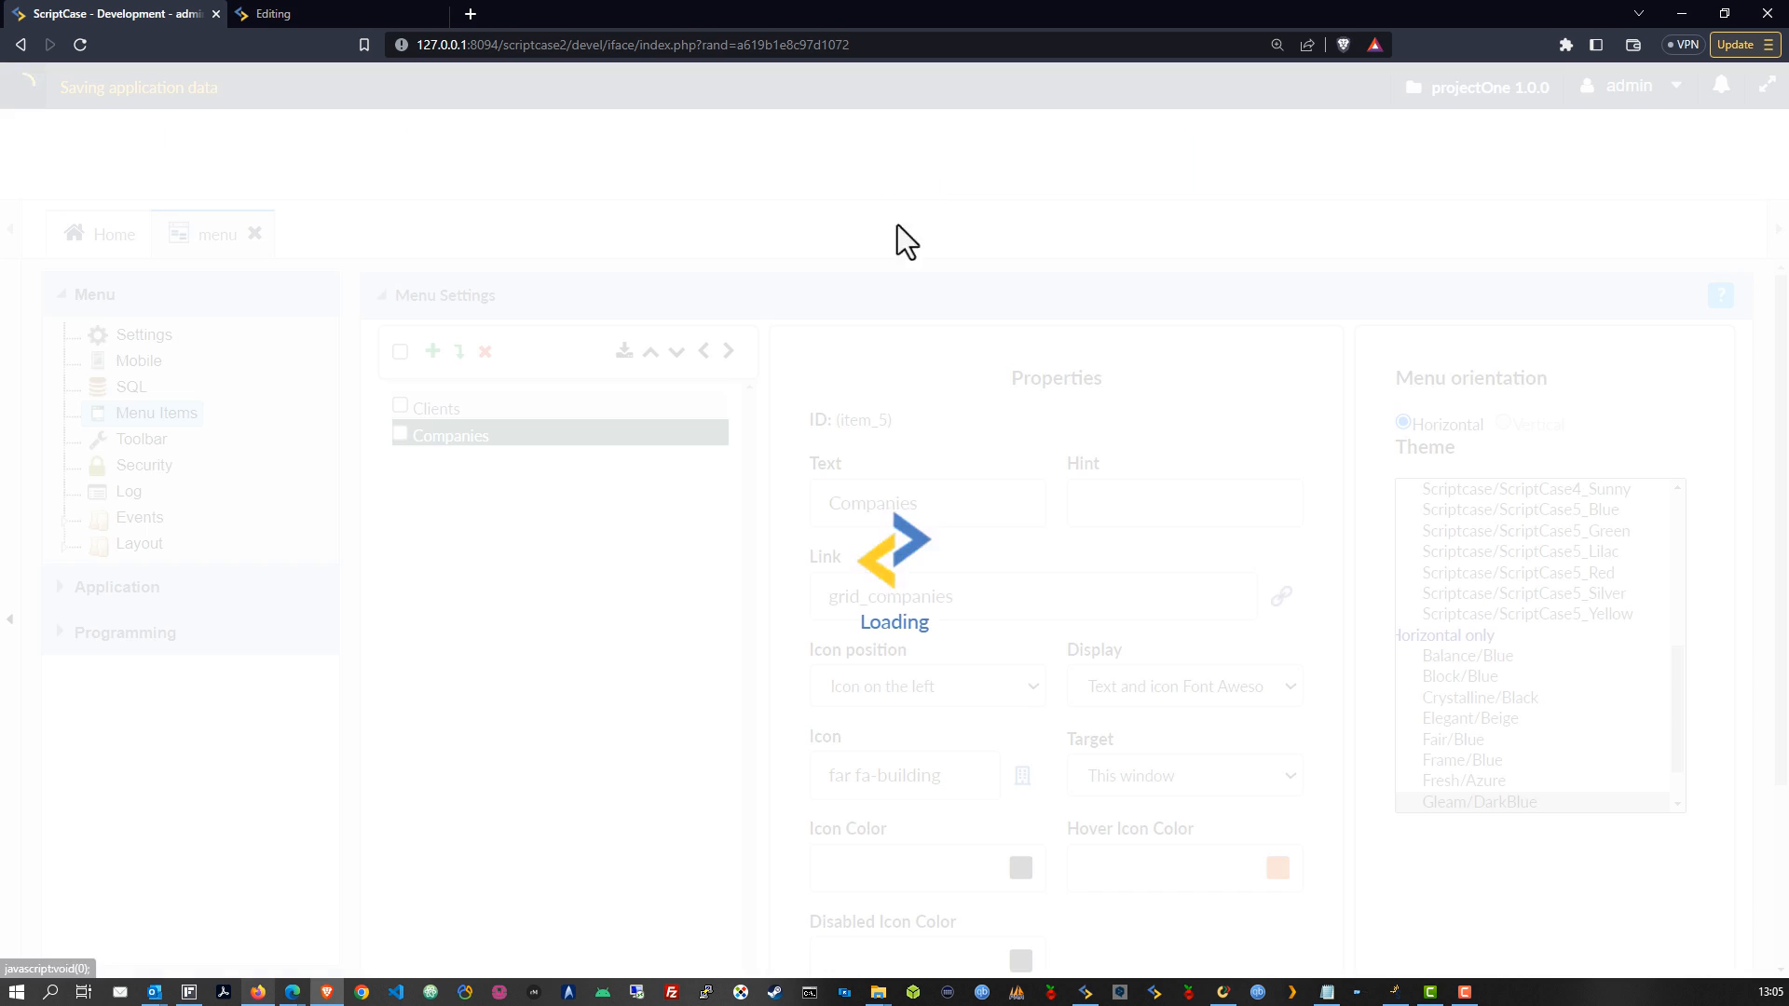
Step: Set the Companies menu item's hover icon color to #e25815
scroll(1160, 852, "down", 1)
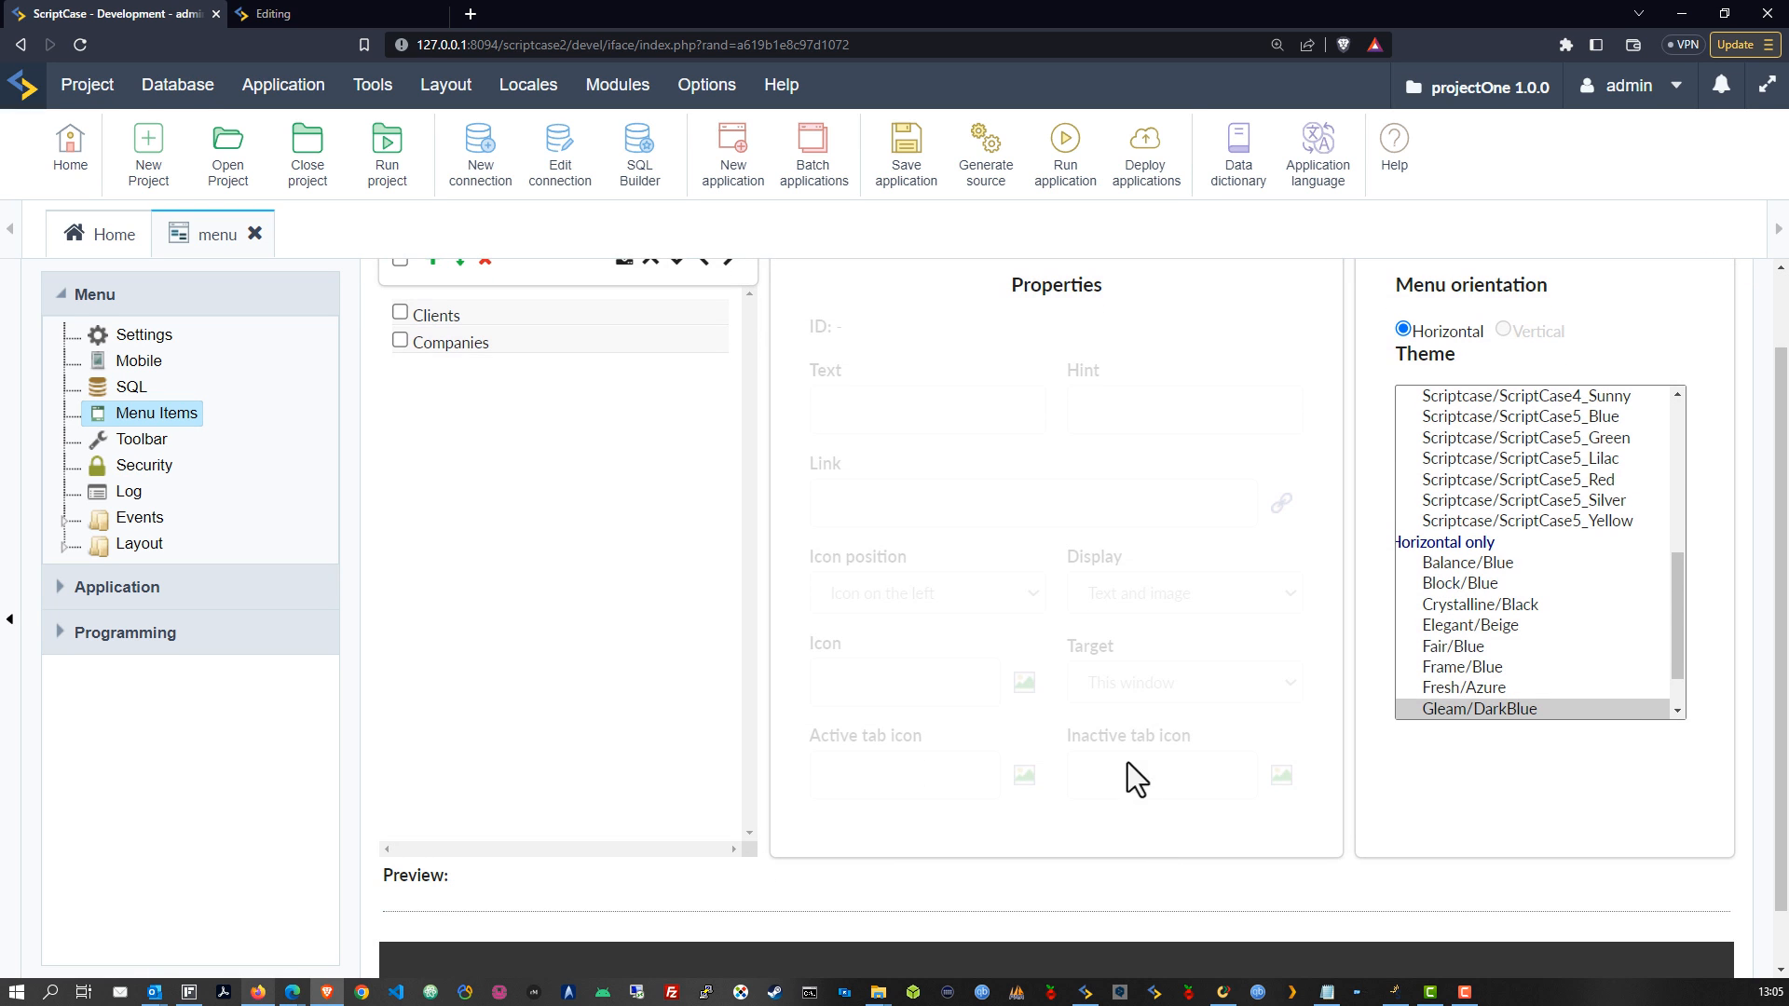
left_click(518, 343)
left_click(1150, 778)
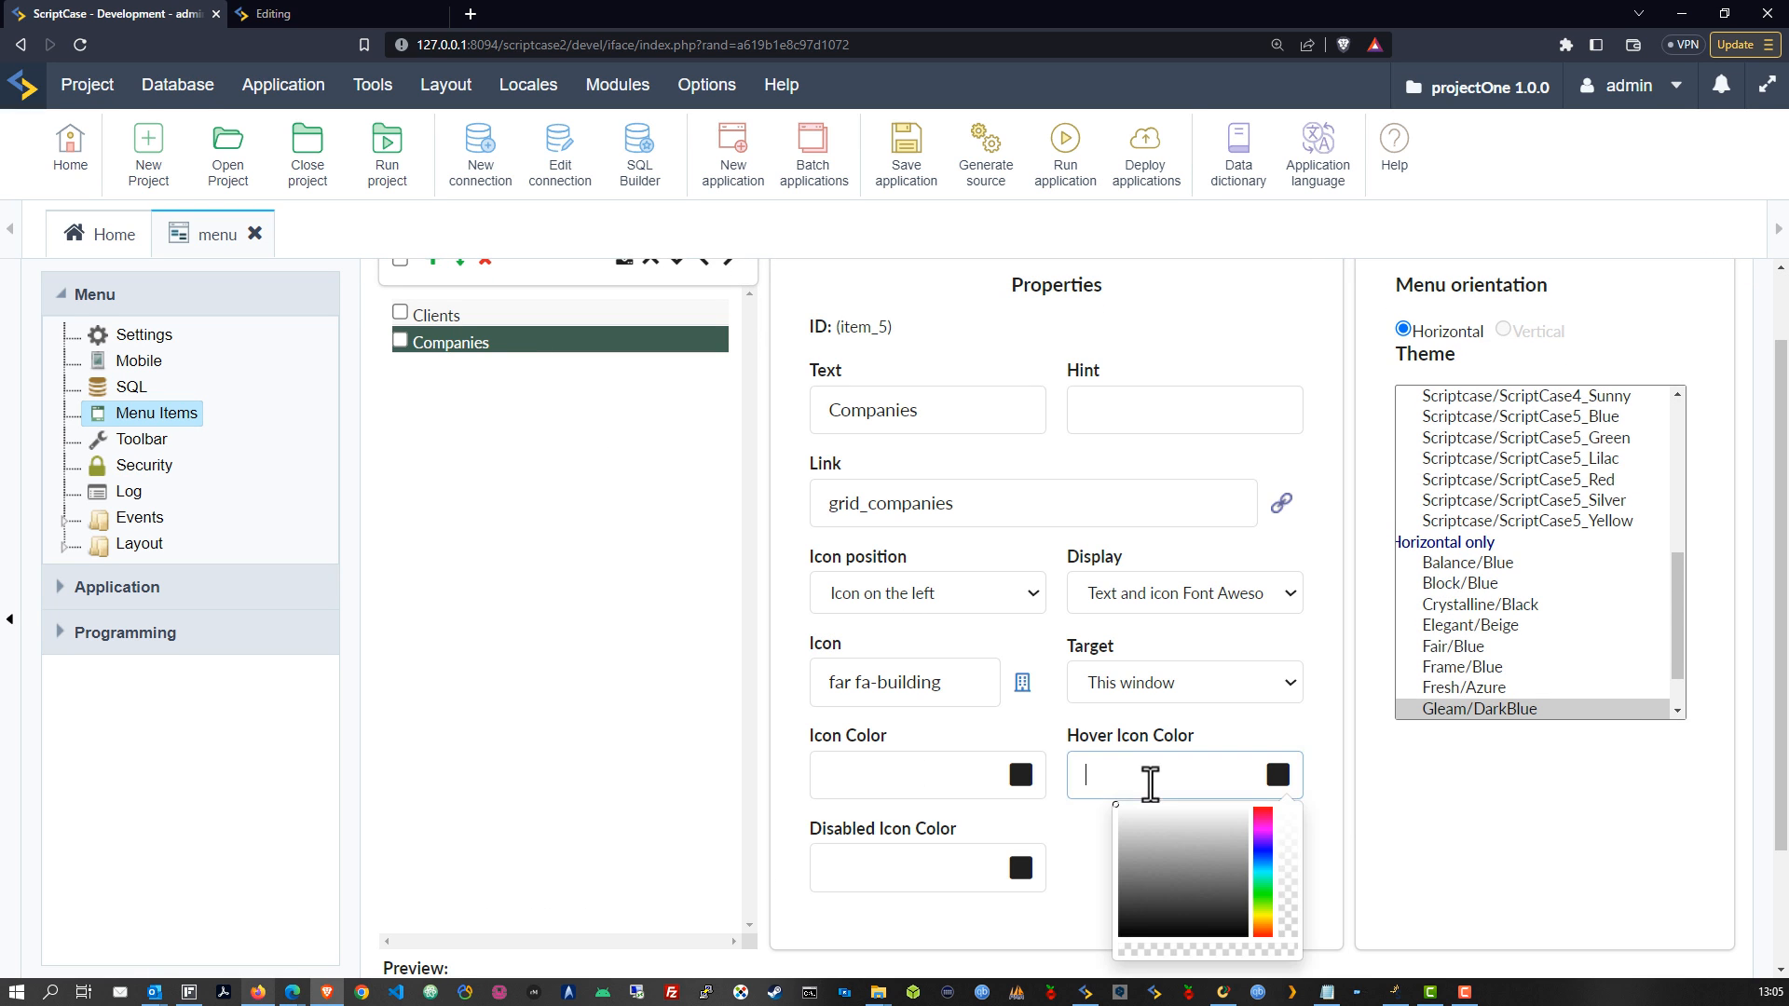
left_click(1125, 798)
left_click(1065, 150)
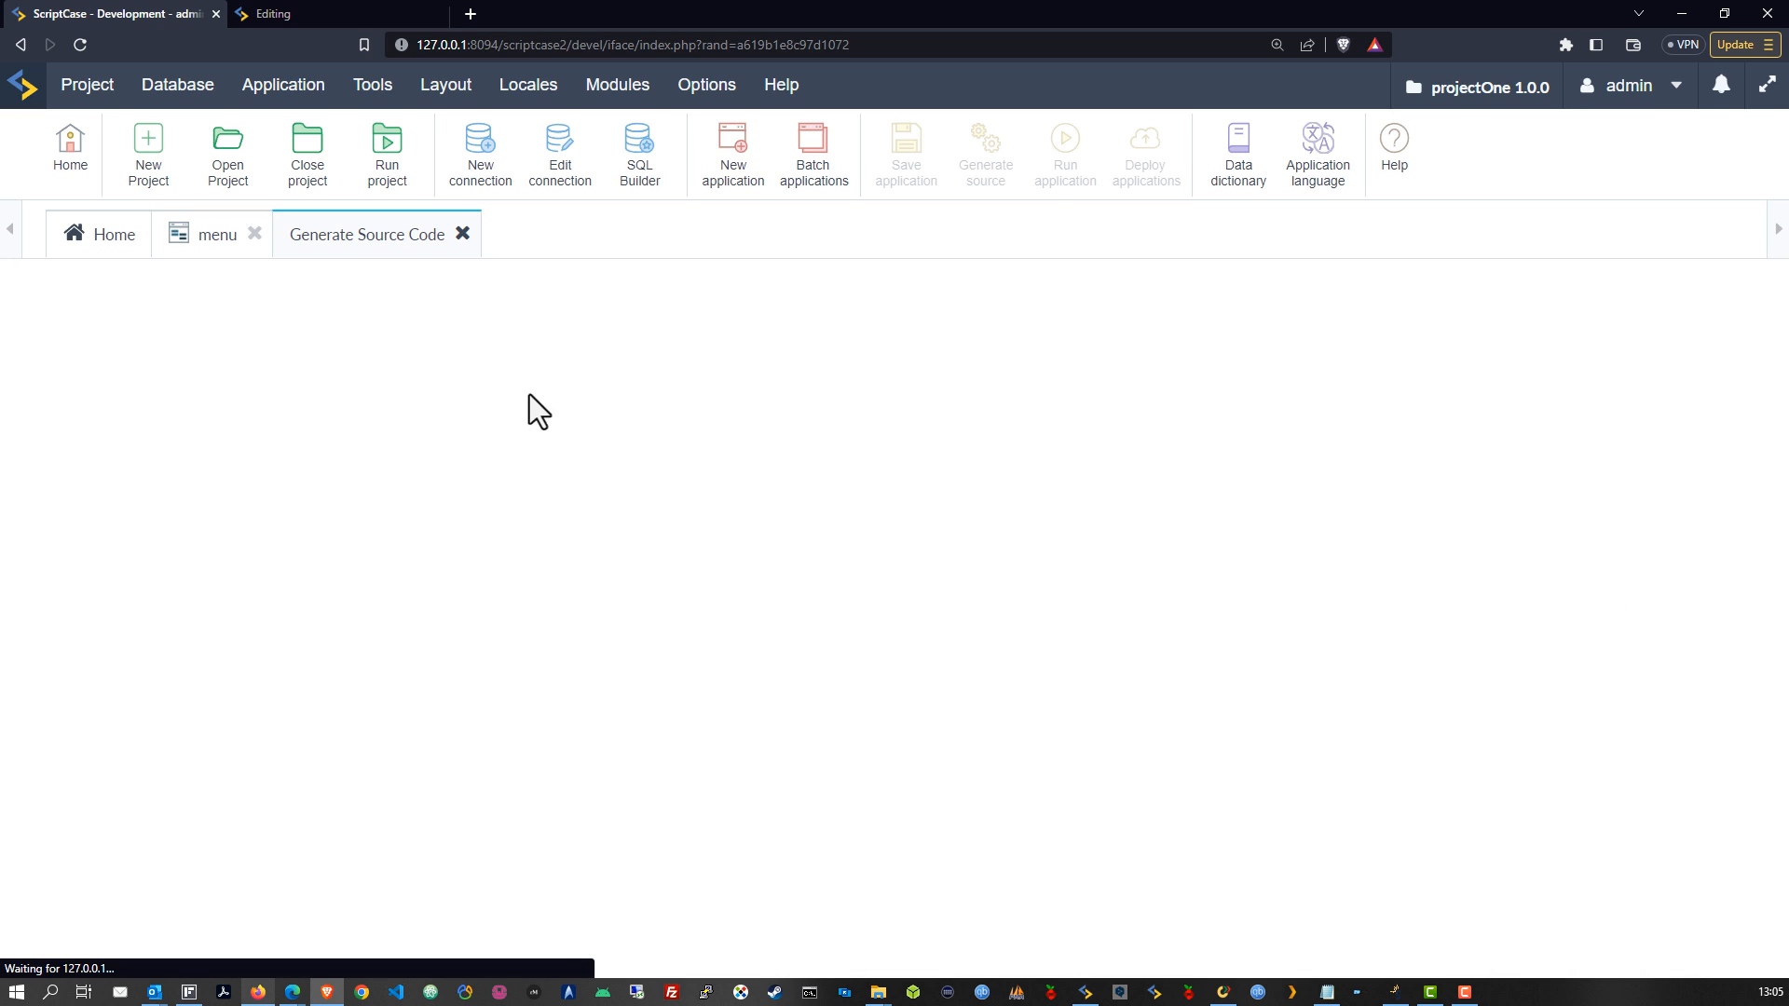
left_click(462, 234)
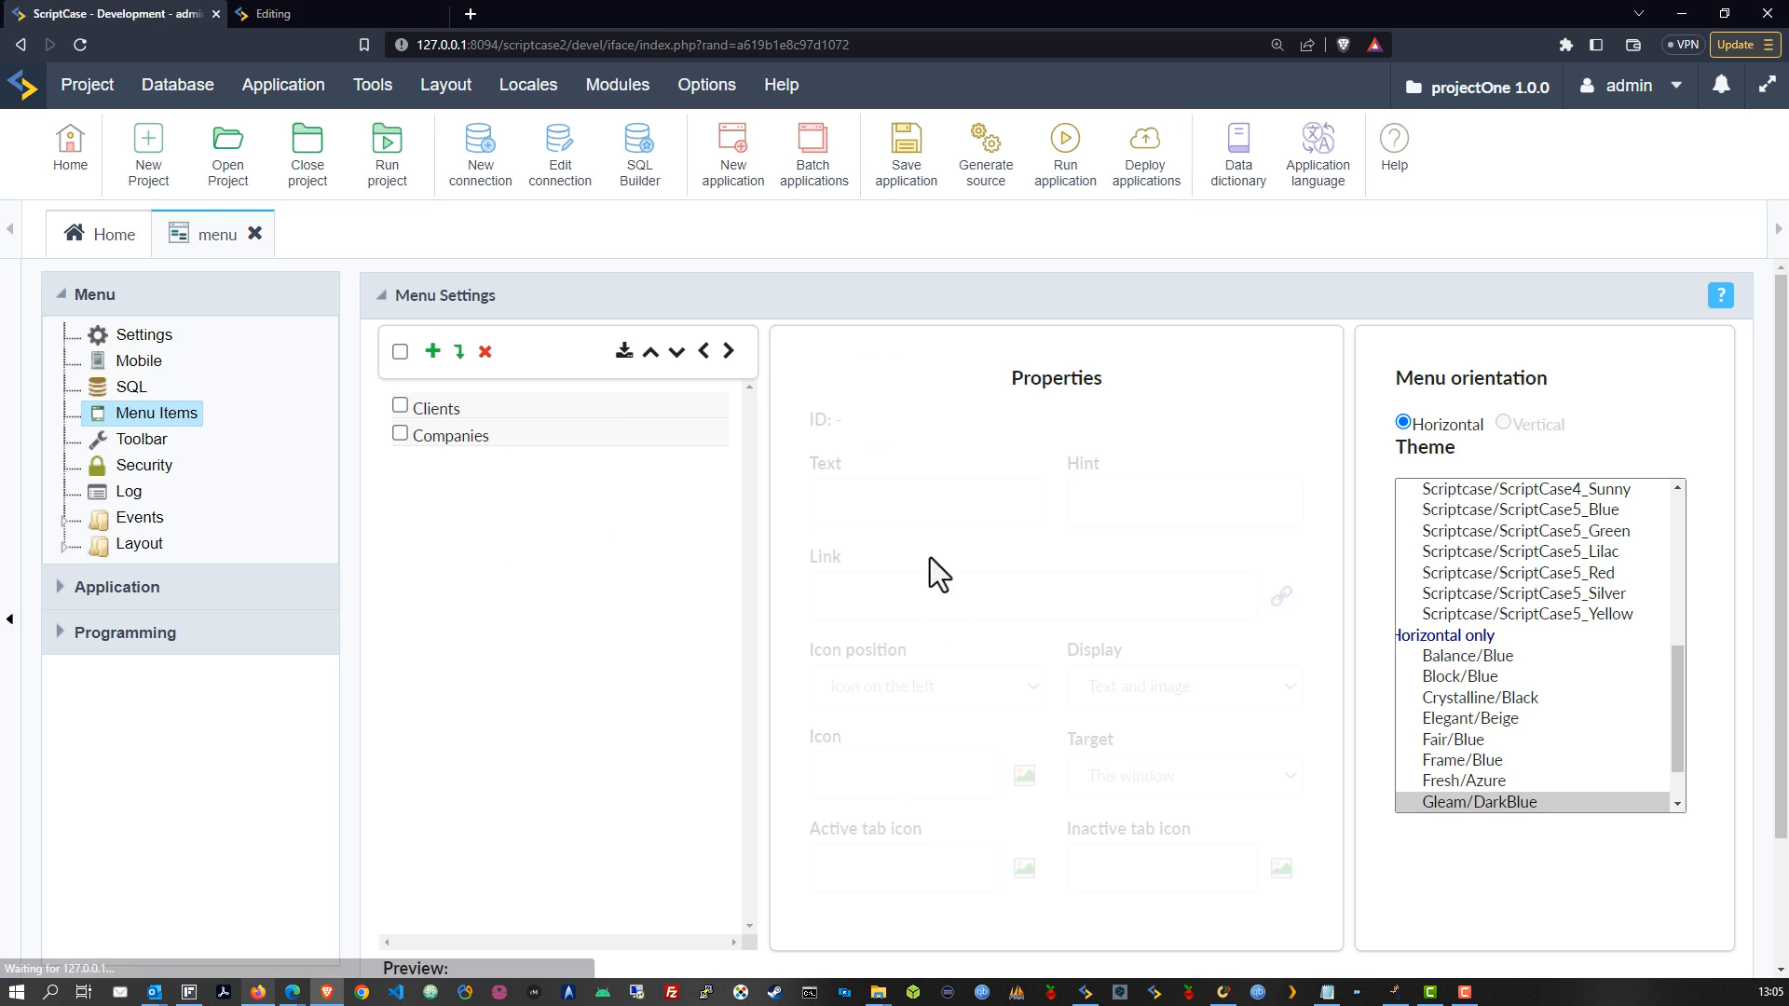
left_click(1176, 868)
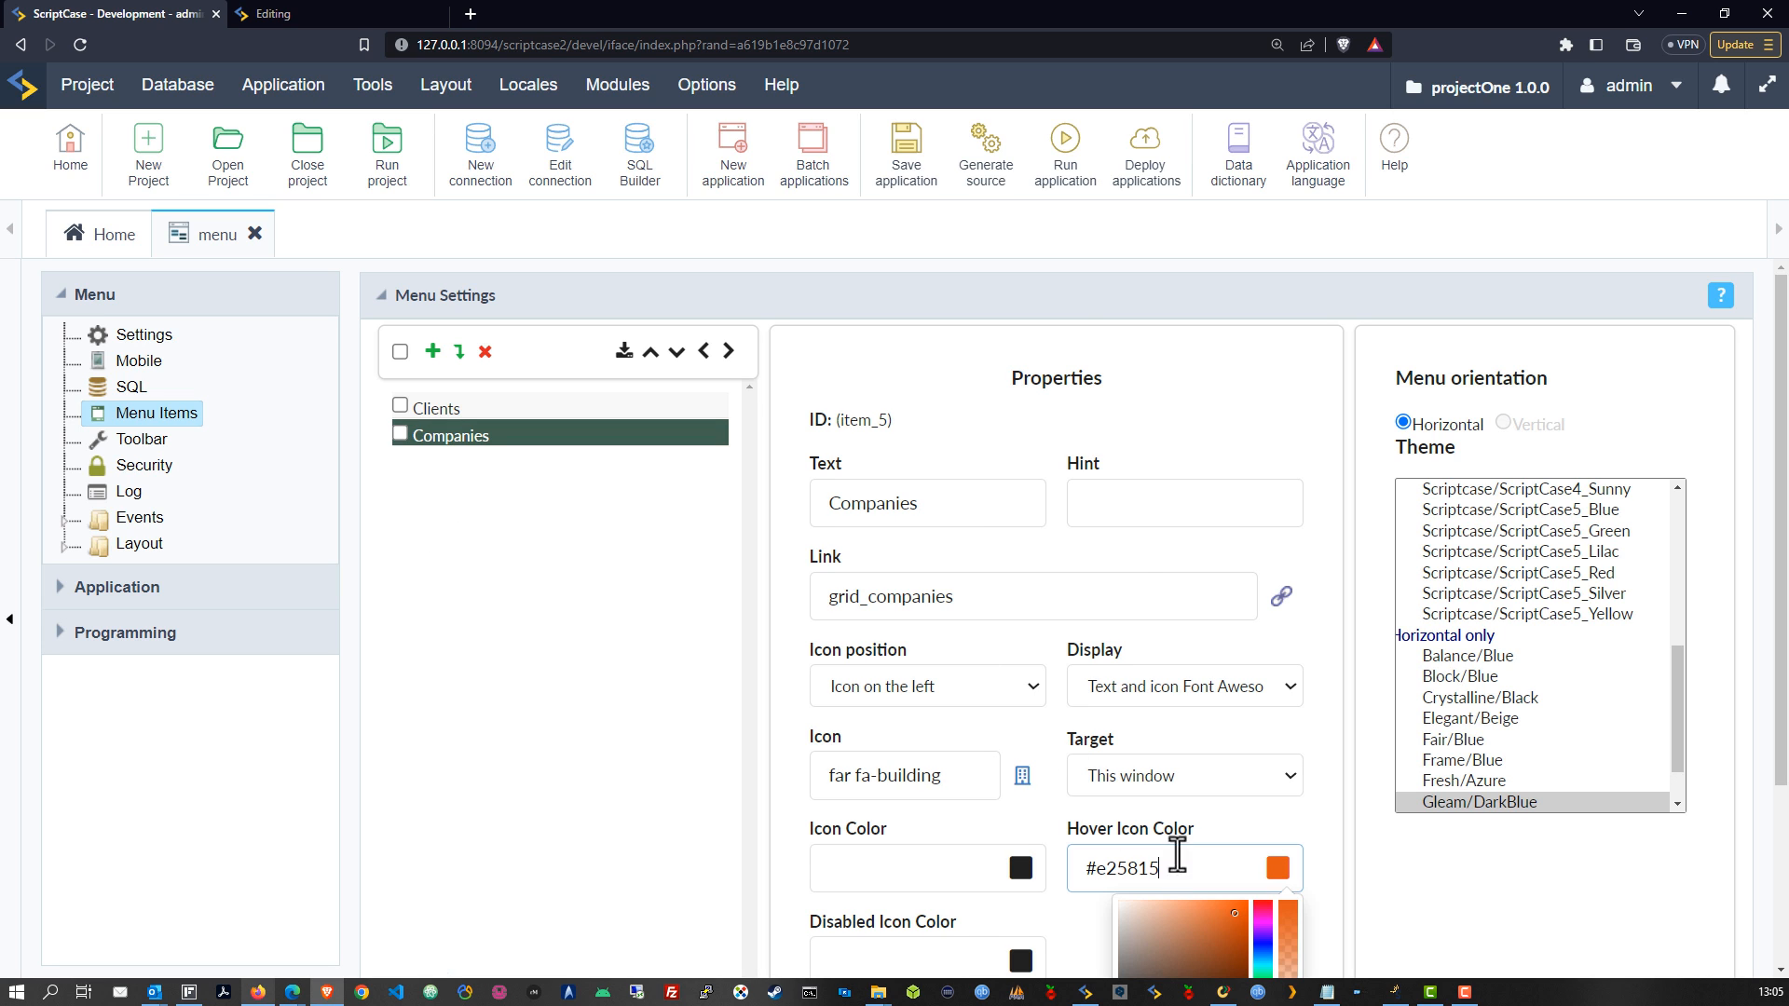
Step: Run the menu application and test its Companies and Clients items, switching between their opened tabs
left_click(1063, 163)
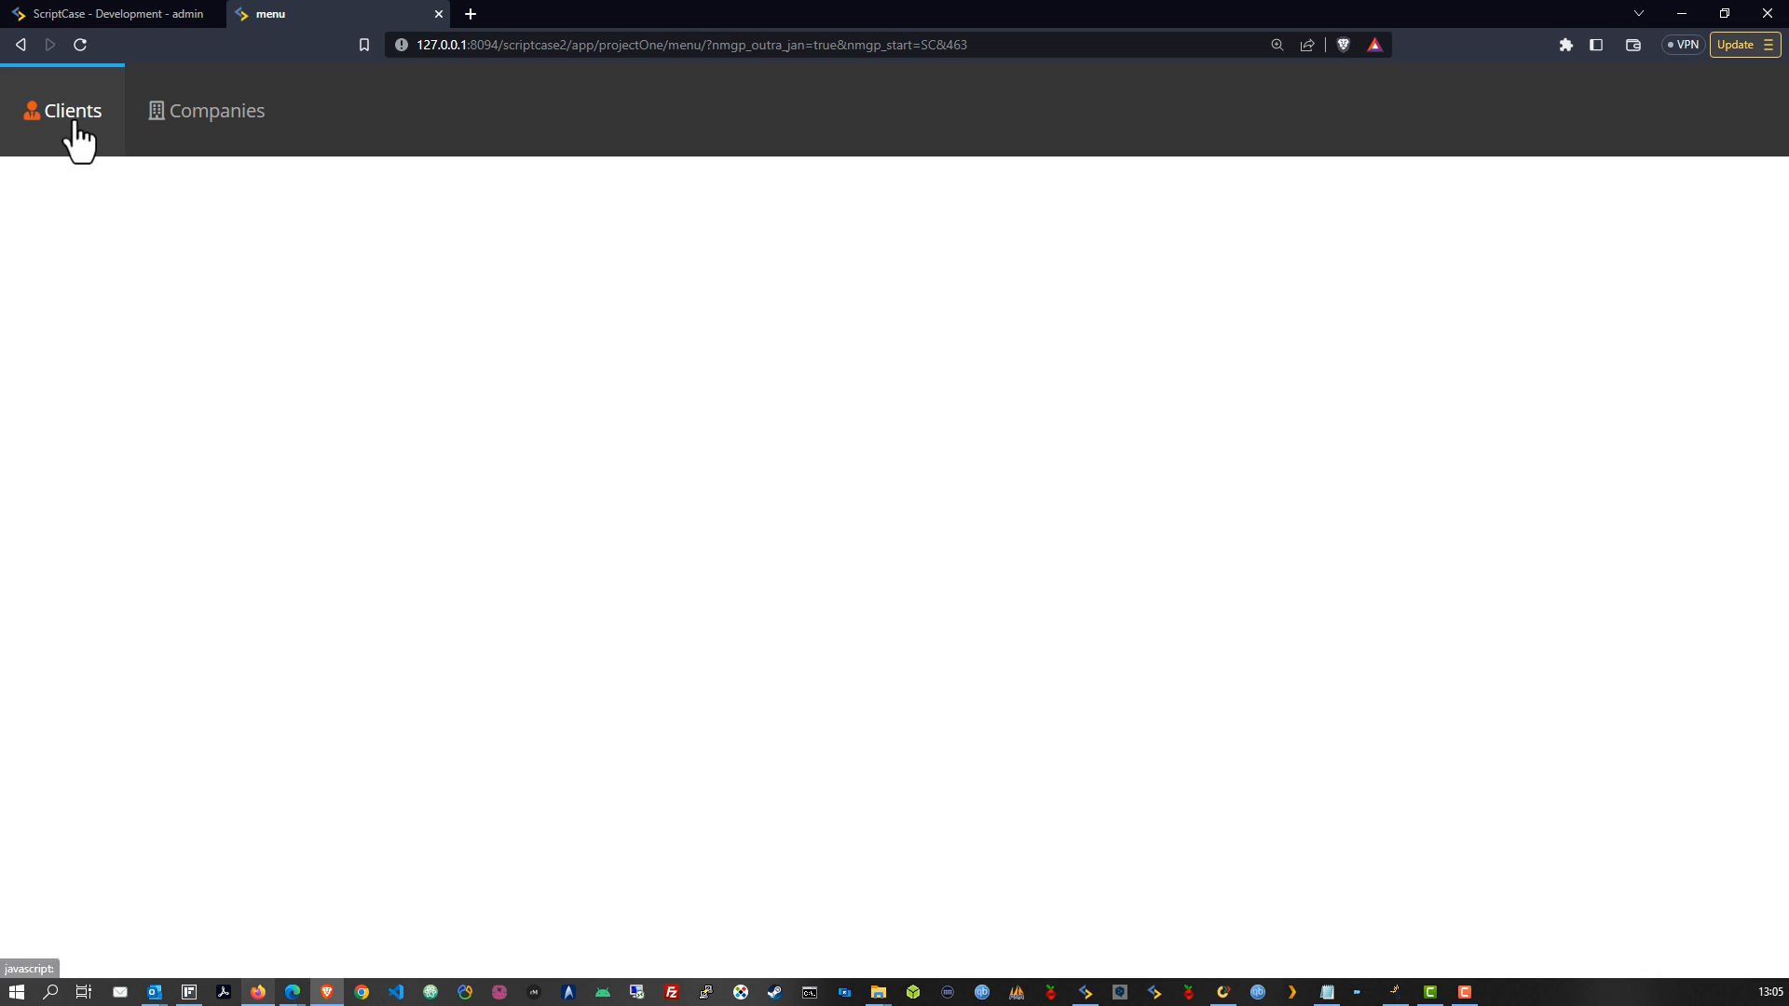
left_click(191, 138)
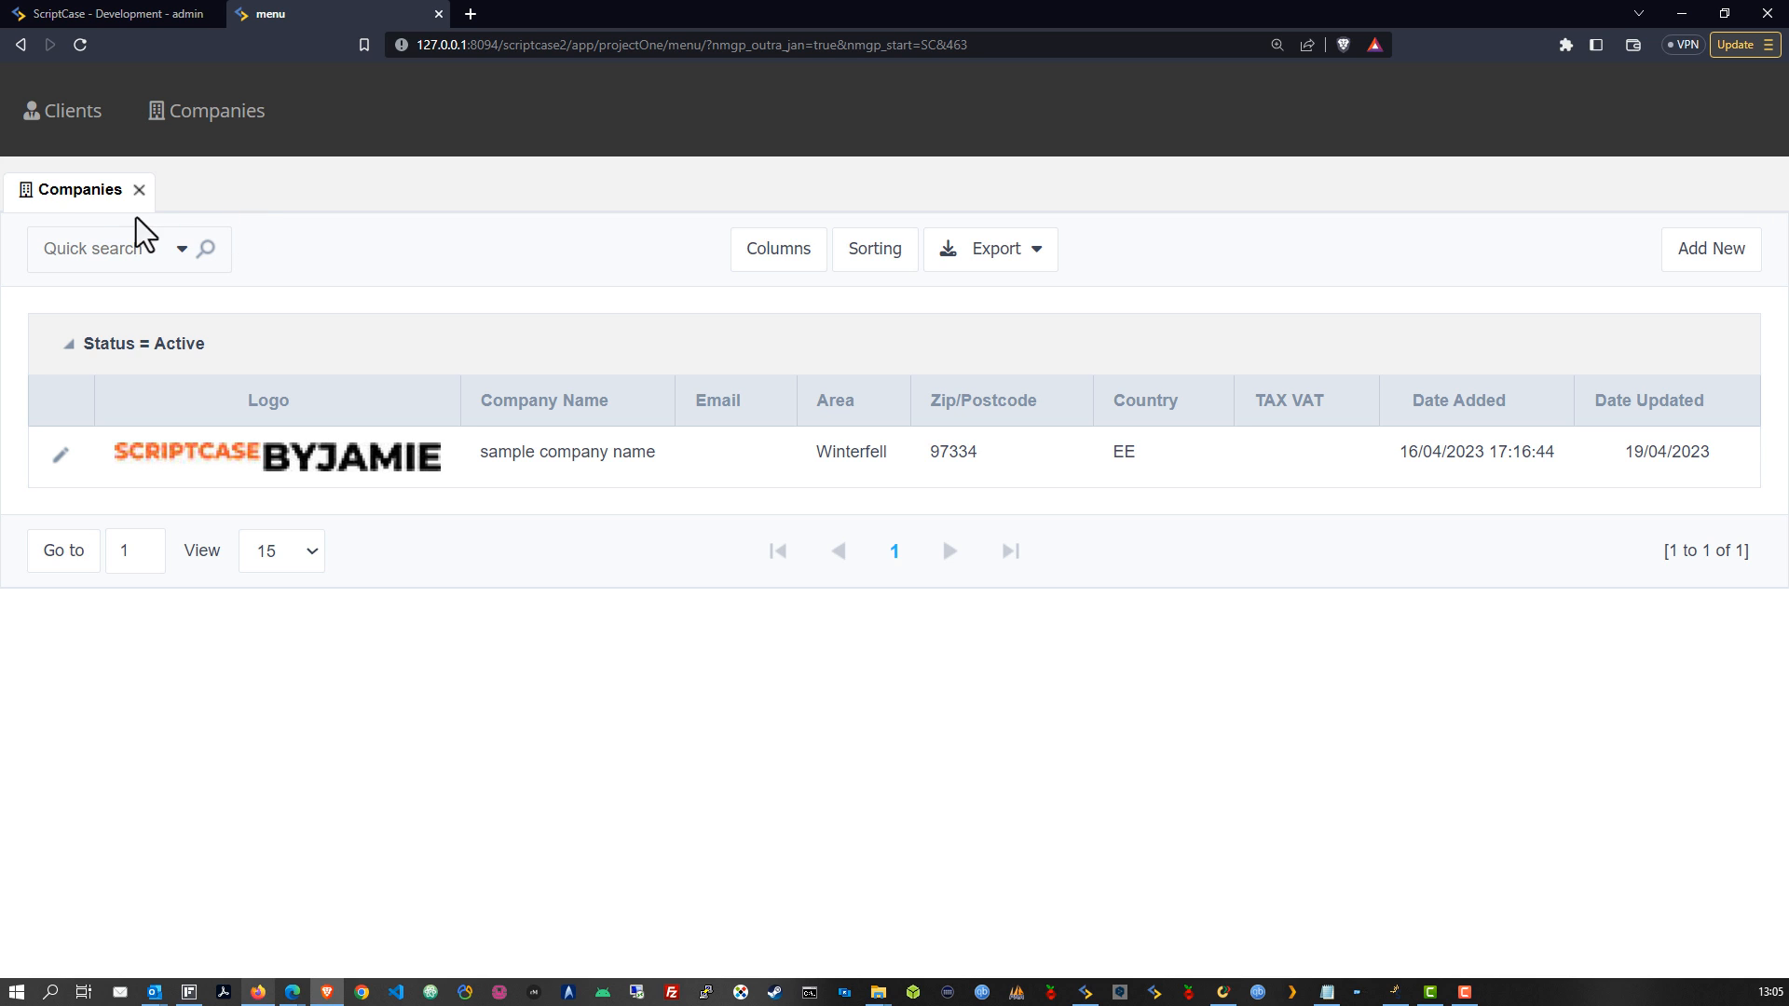
left_click(69, 126)
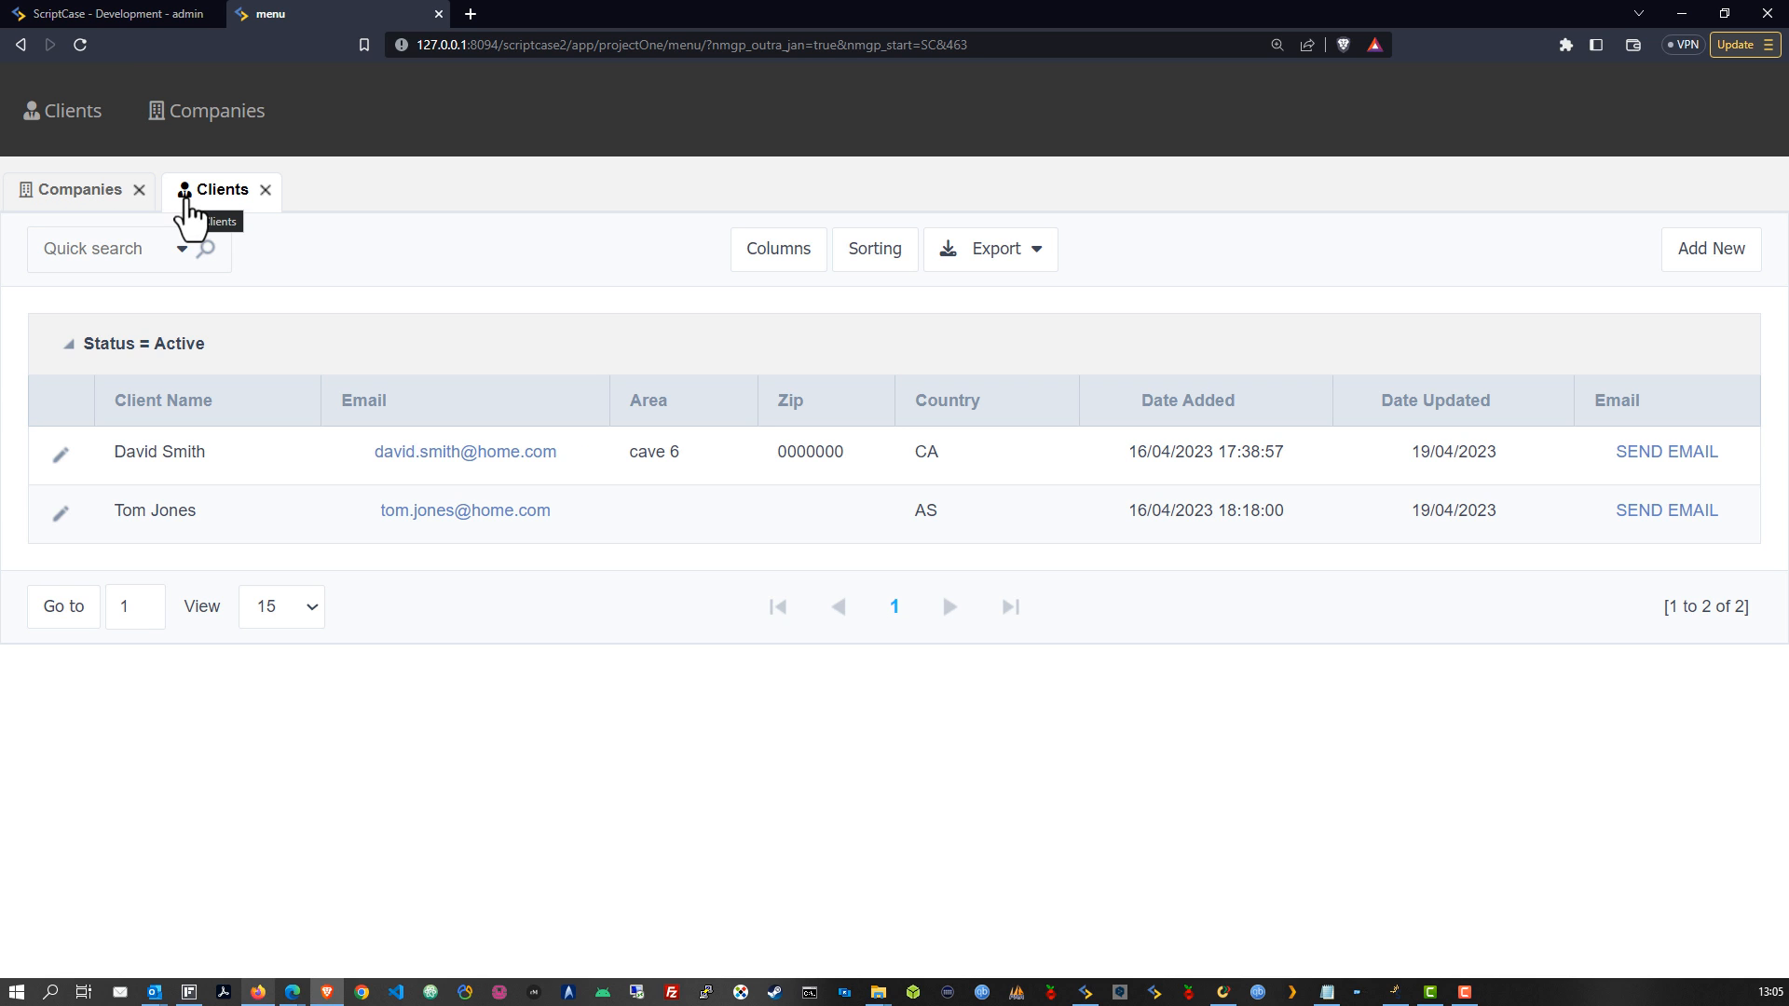
left_click(68, 207)
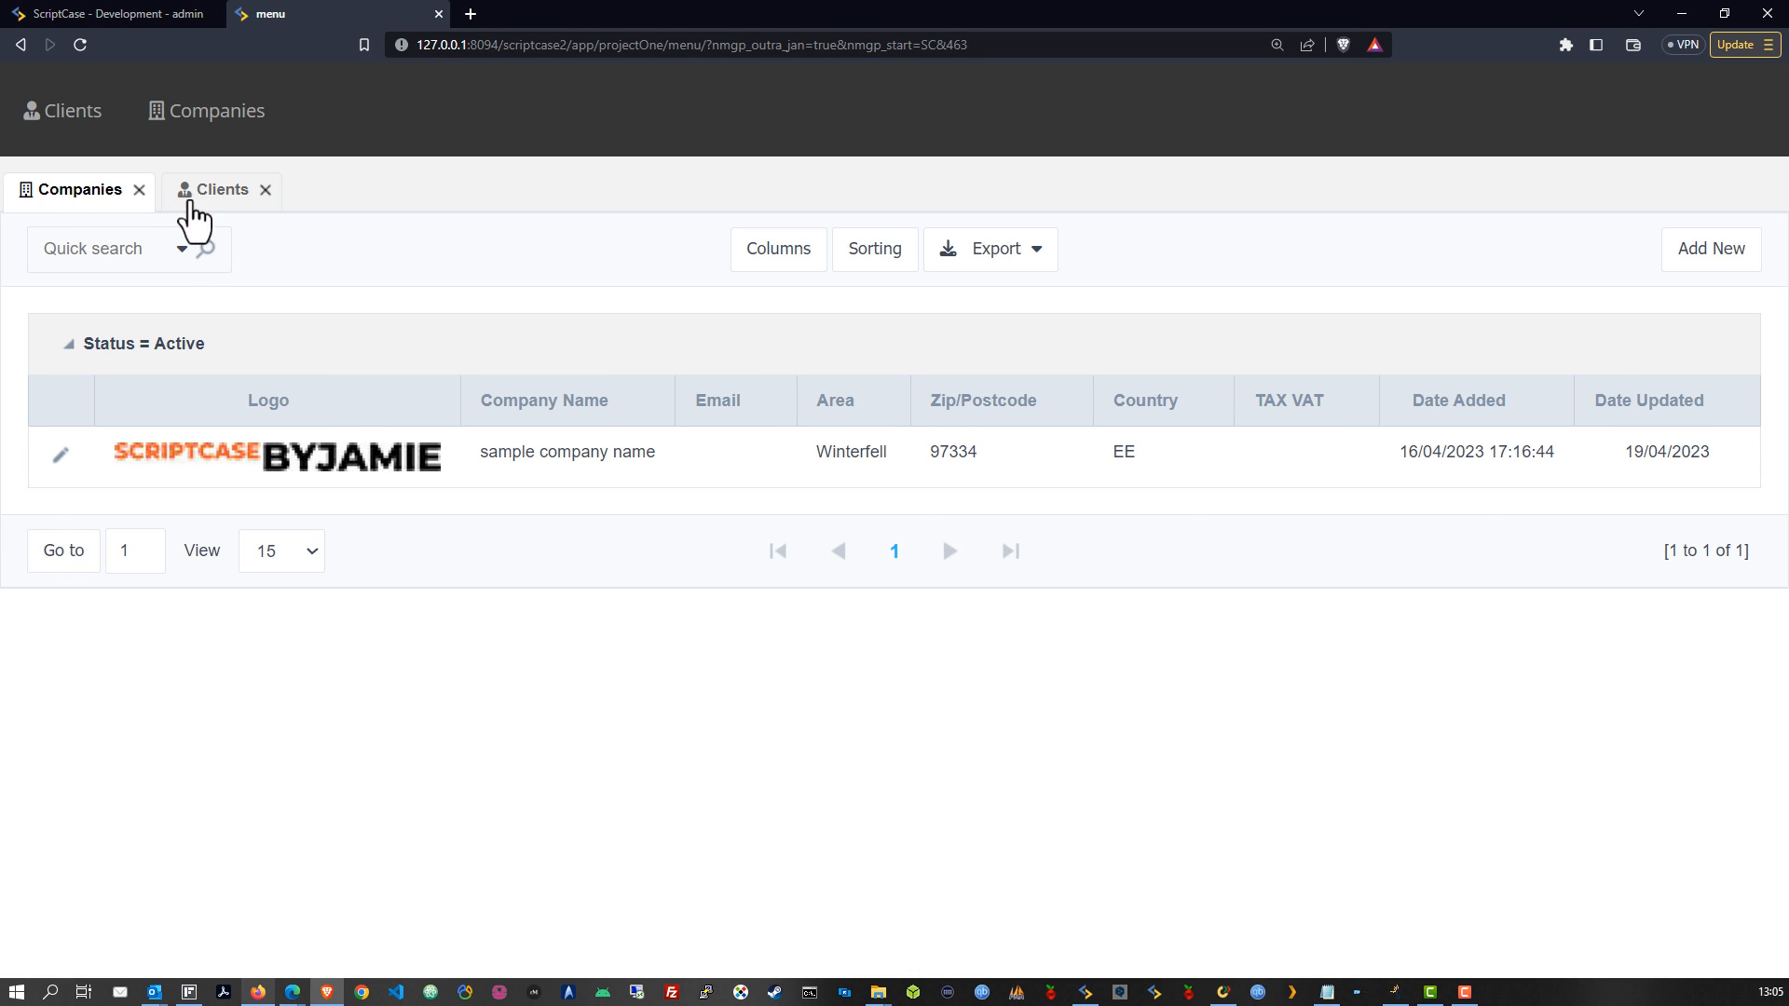
left_click(191, 202)
left_click(56, 194)
left_click(220, 210)
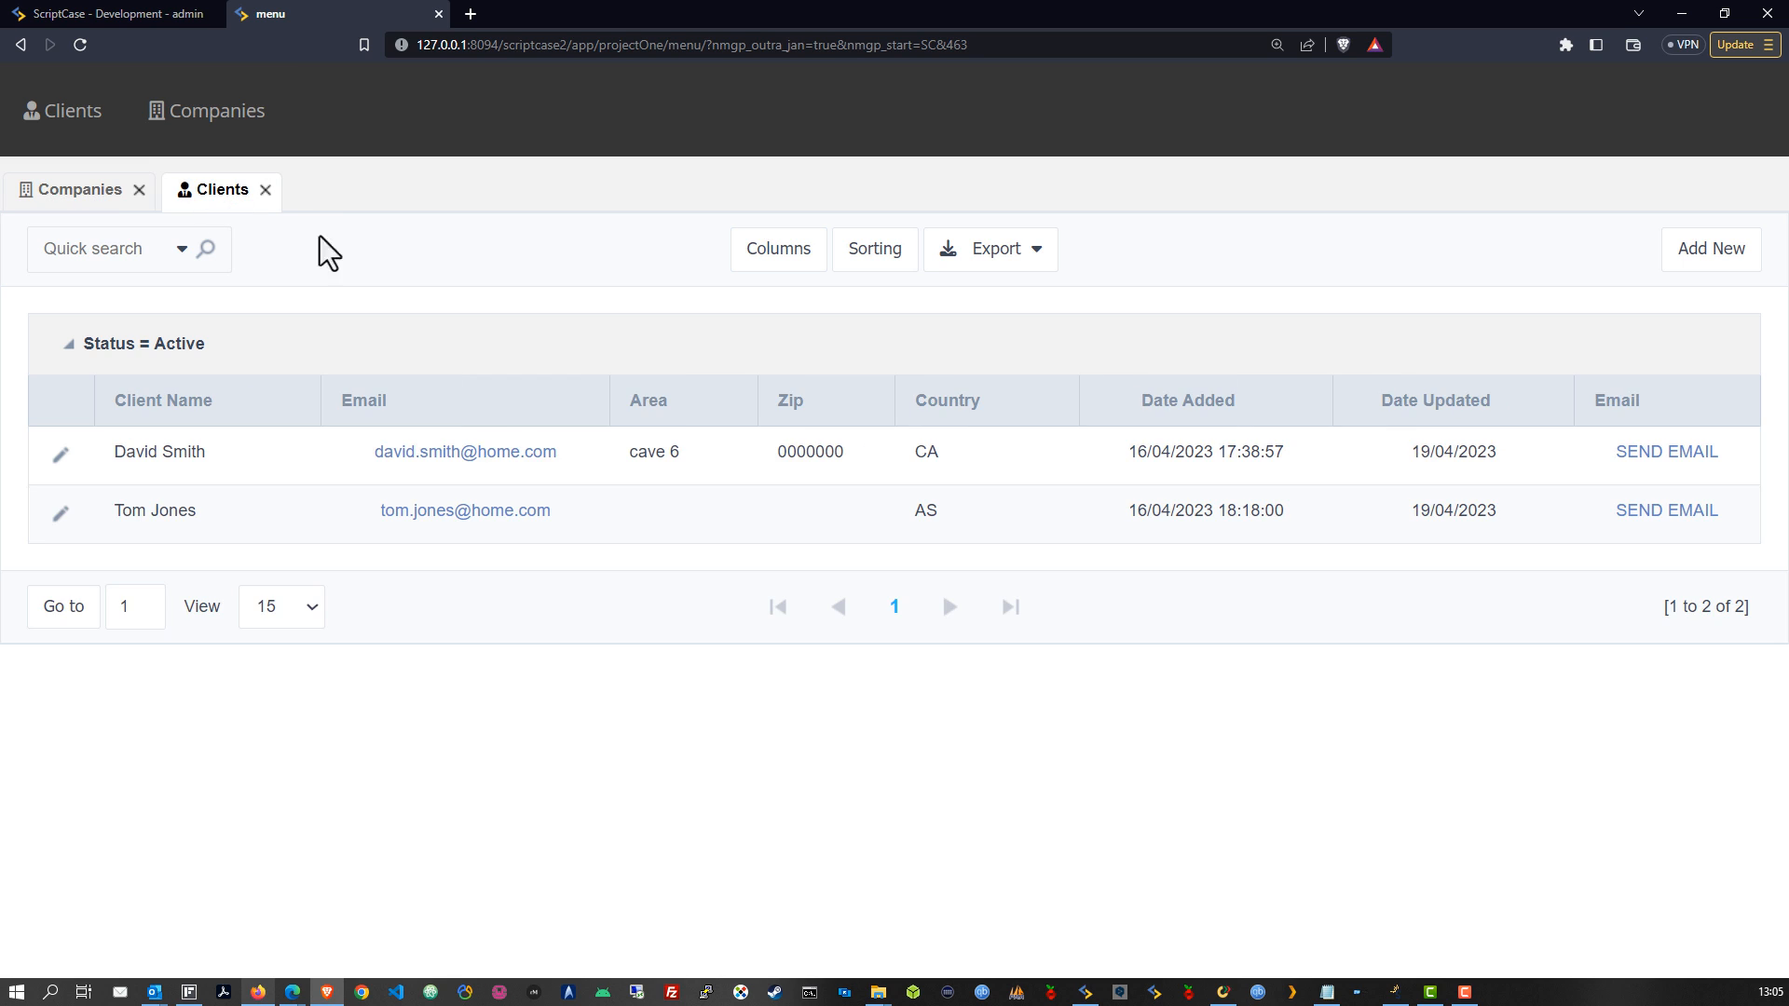
left_click(84, 200)
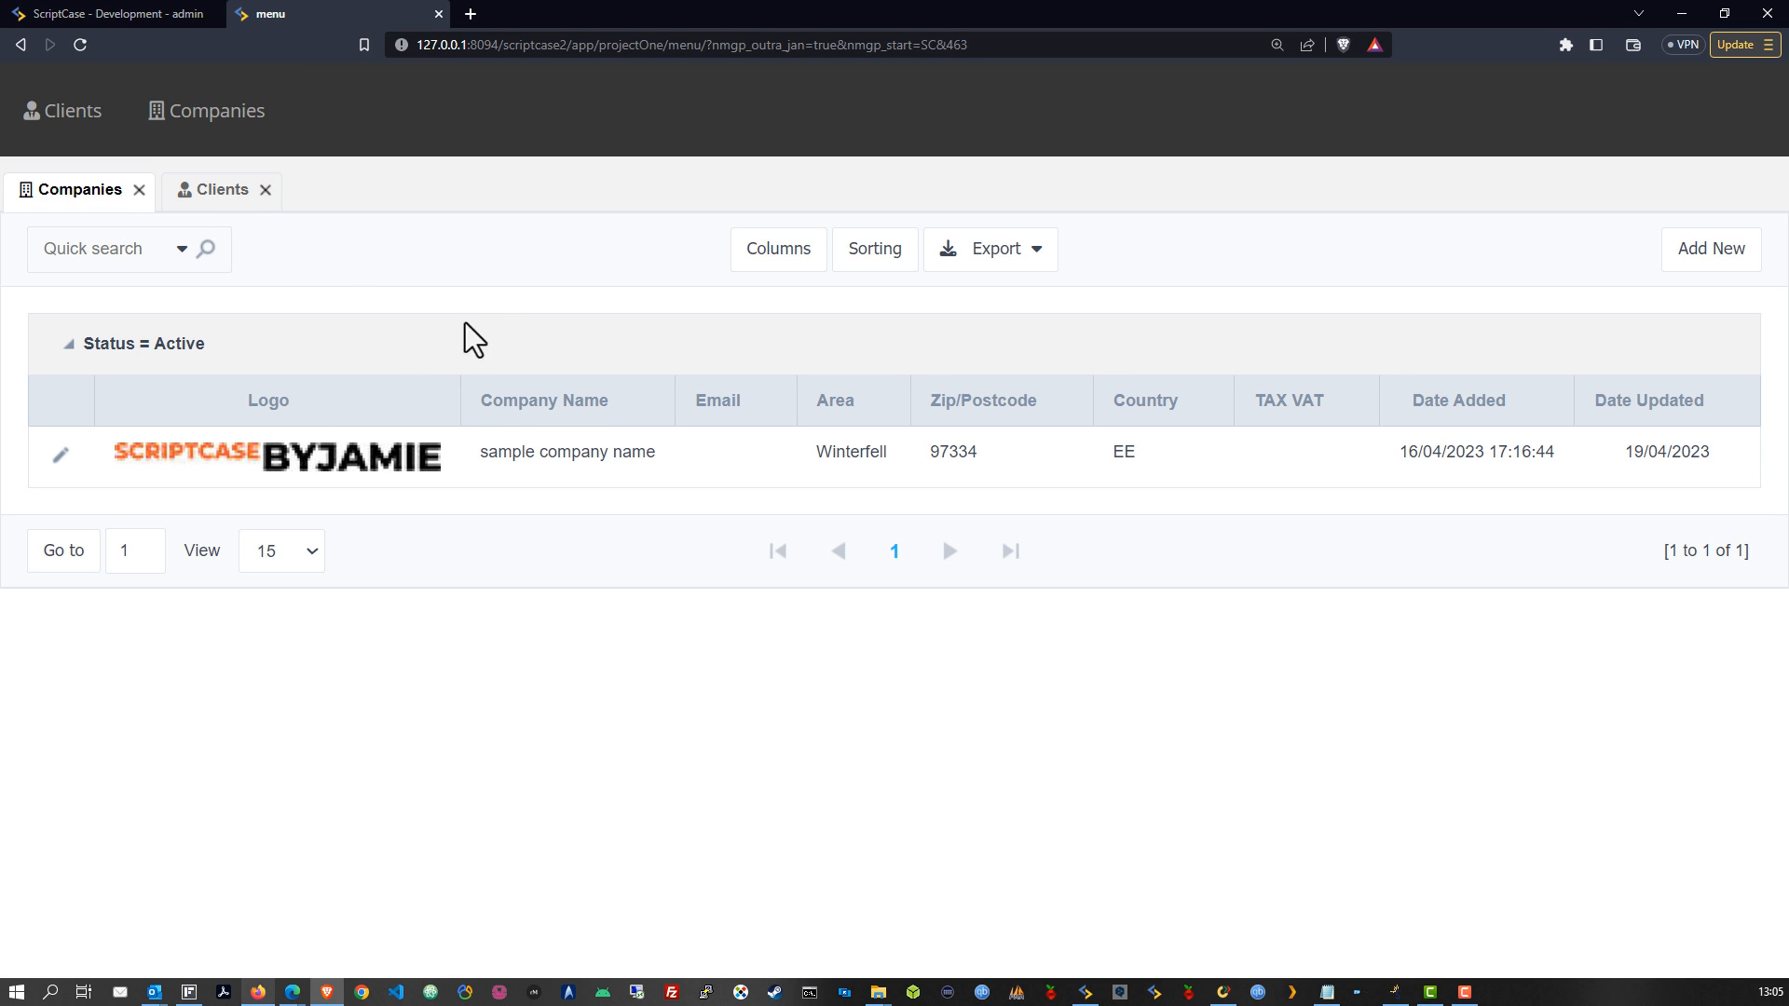
left_click(228, 207)
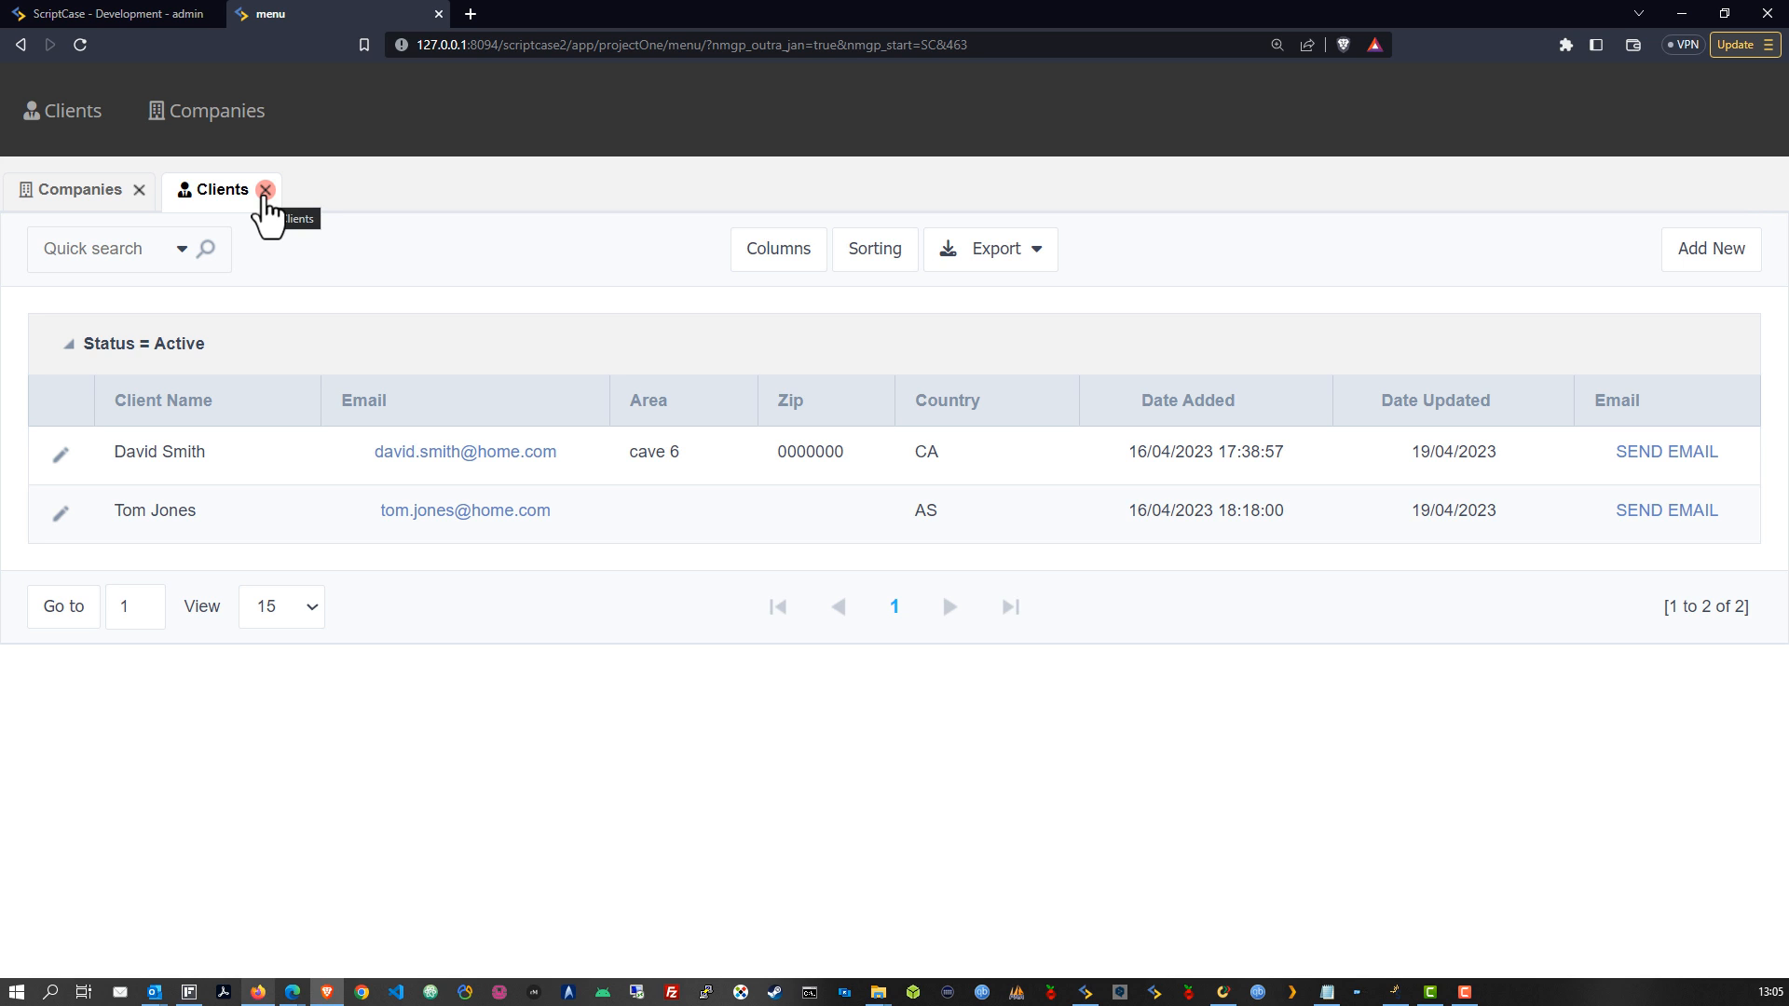
Step: Check the Companies grid and the Clients grid again in the running menu
left_click(75, 196)
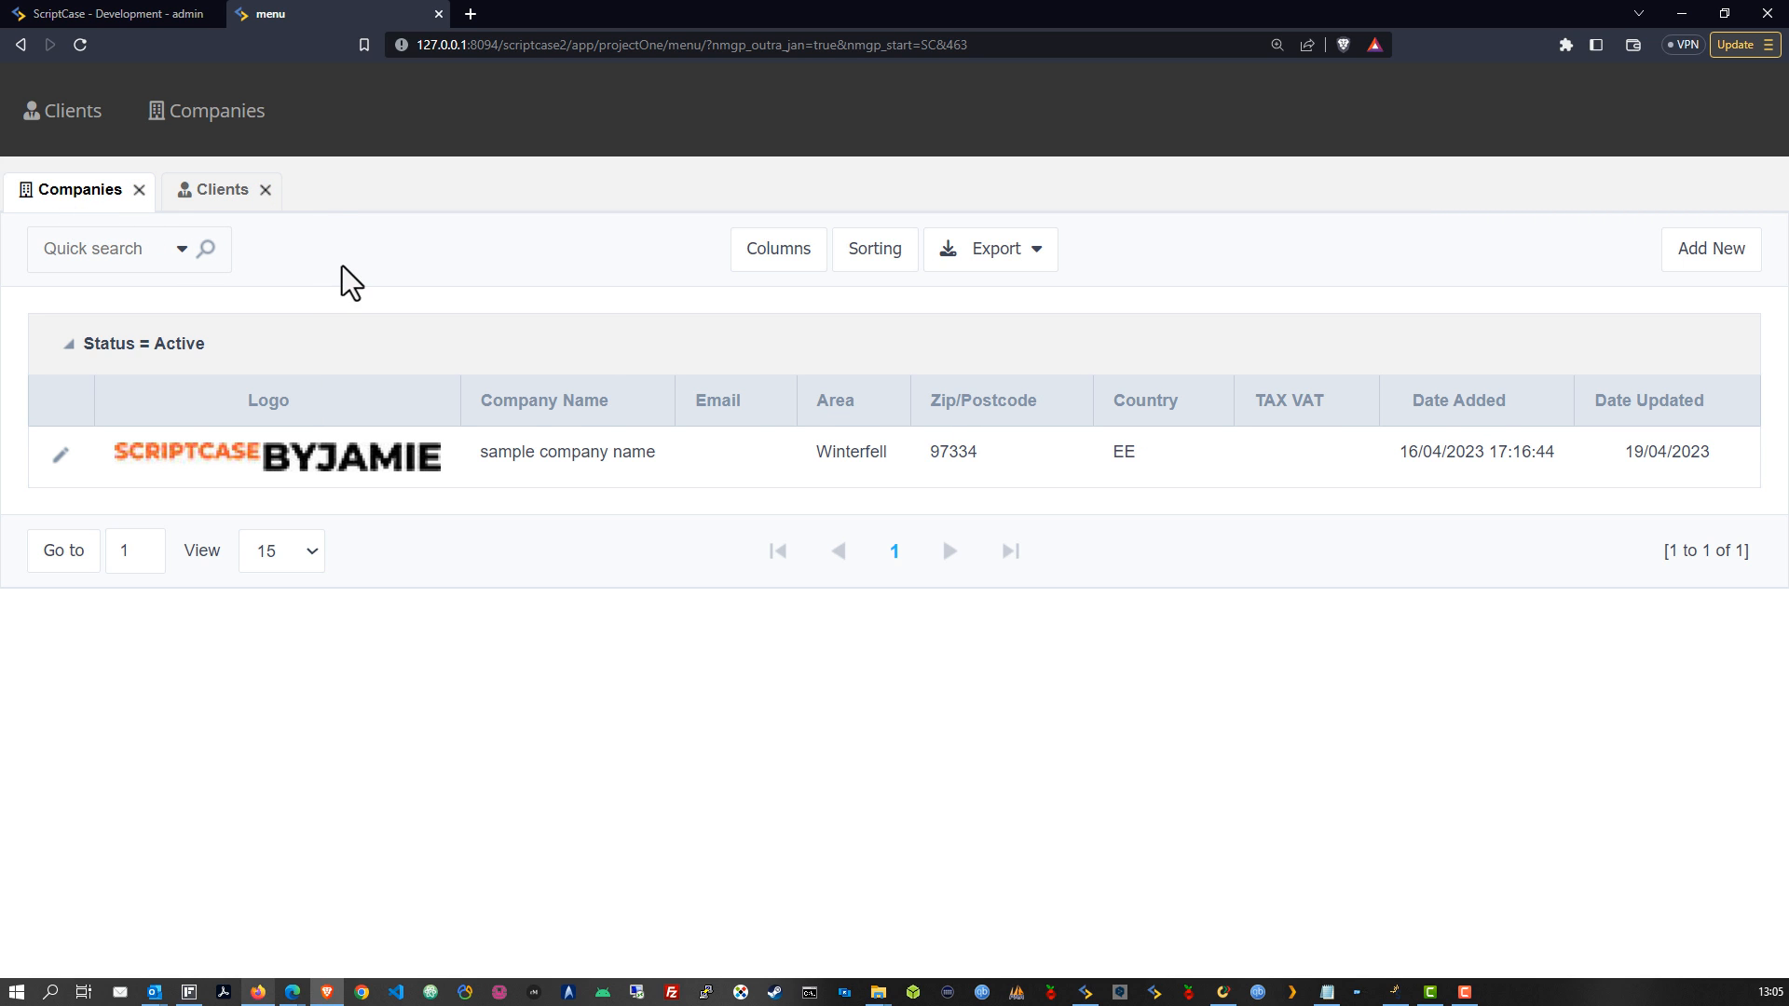
left_click(205, 191)
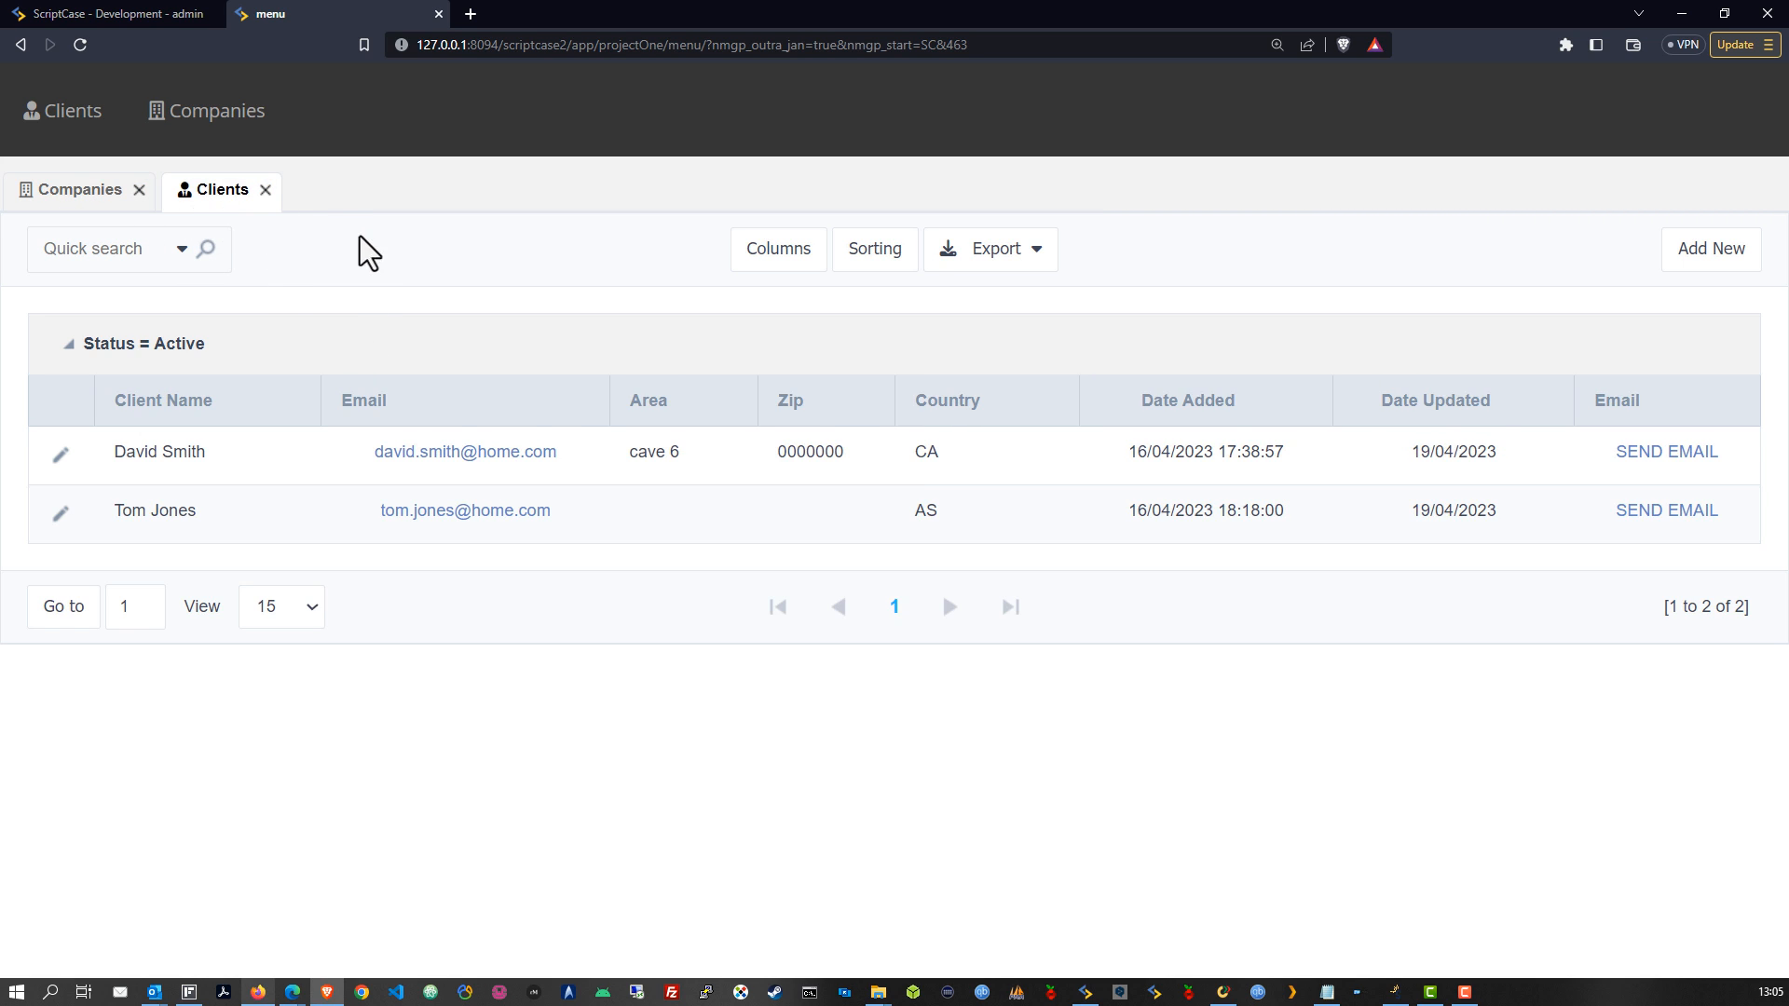
Step: Enable Display Header in the menu's Header & Footer settings and set the LIN1_COL1_logo variable to Image
left_click(120, 15)
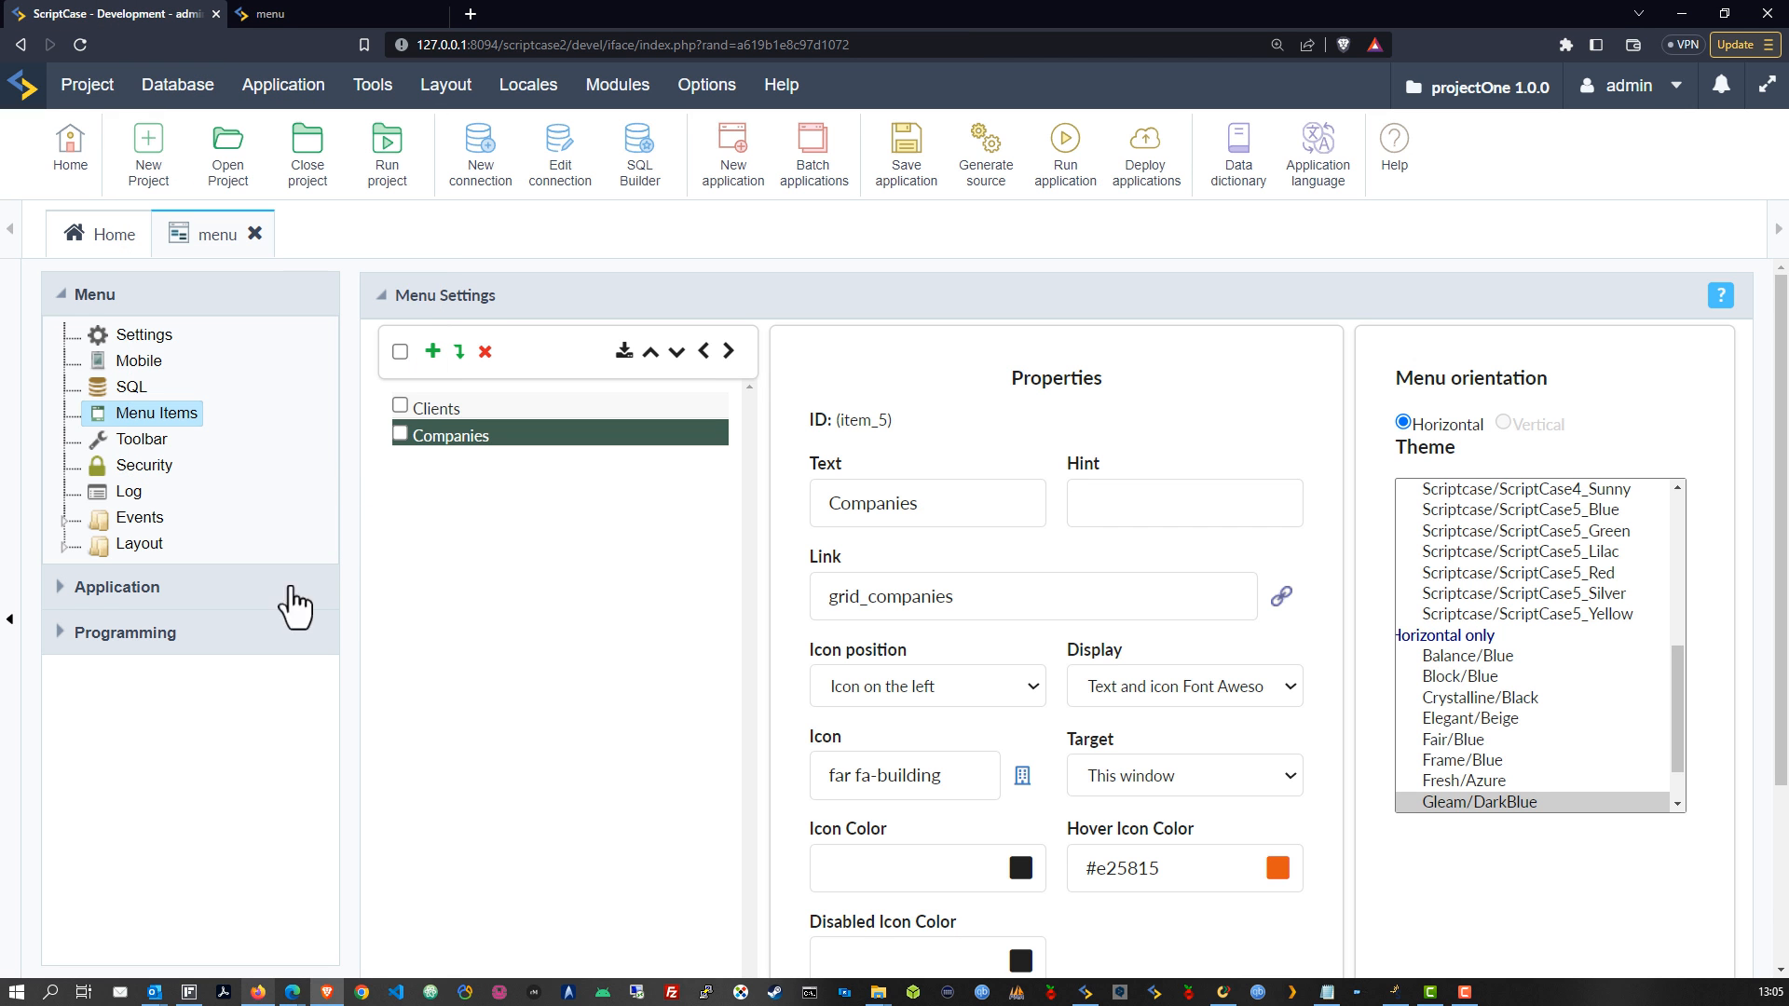
left_click(64, 546)
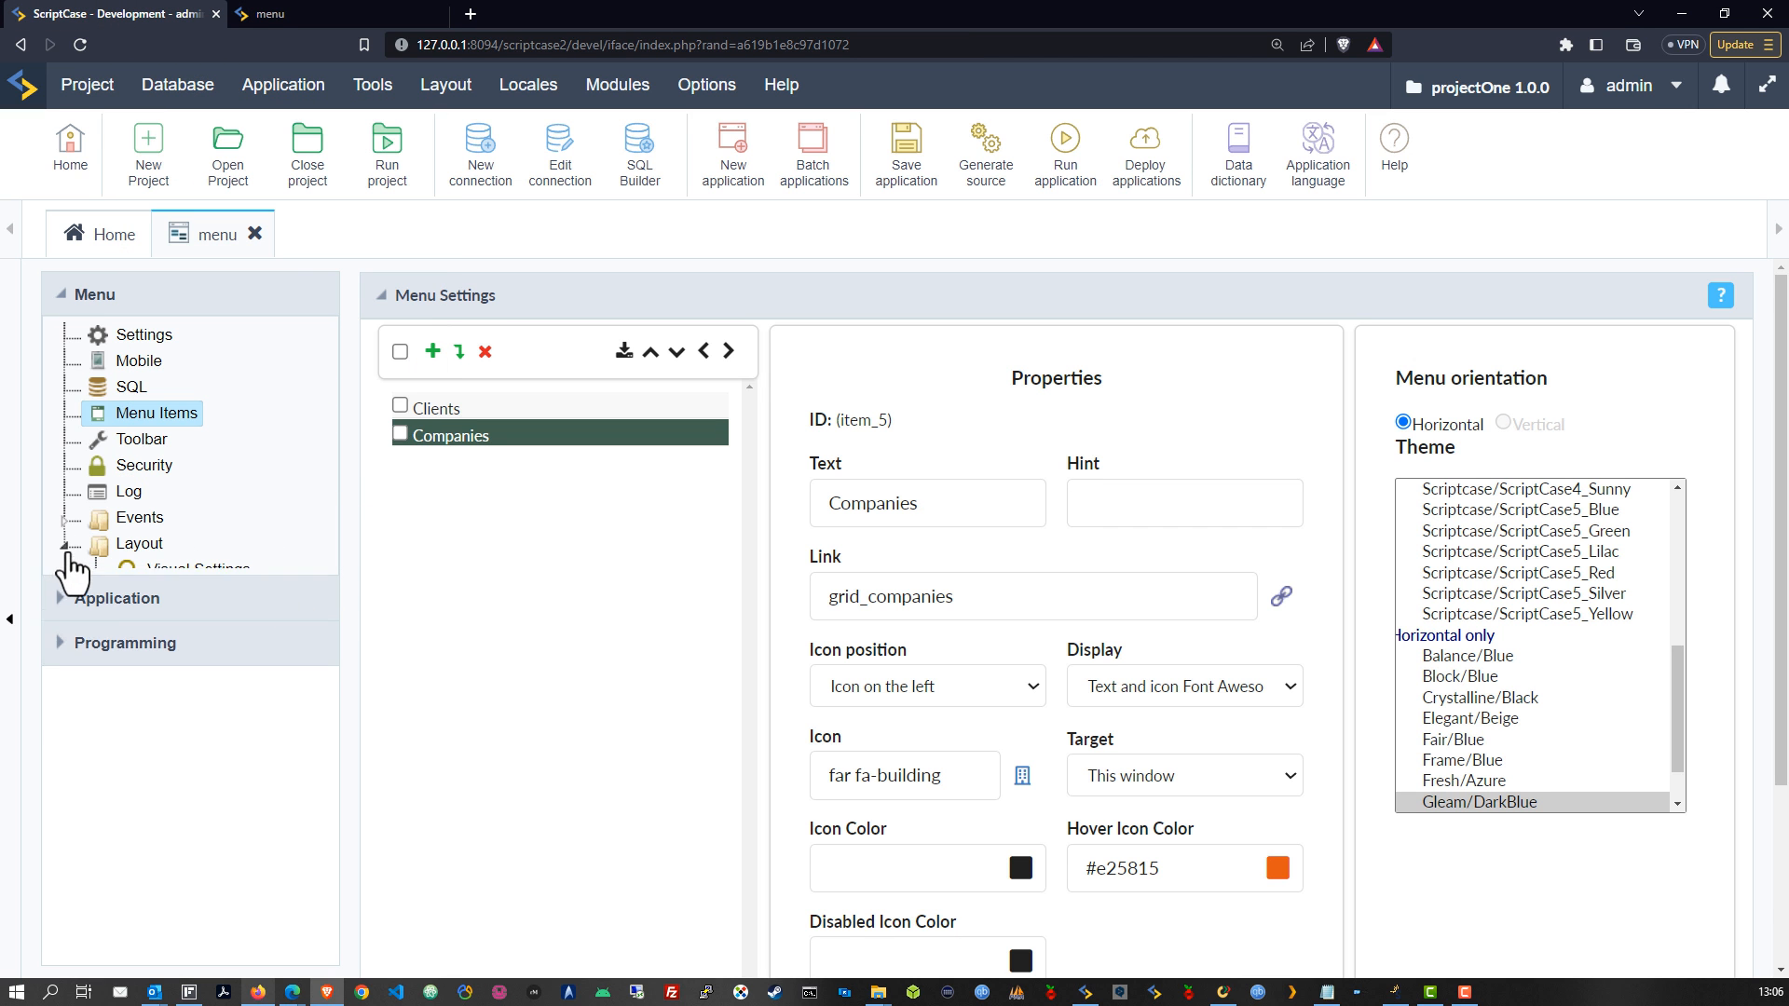
left_click(213, 600)
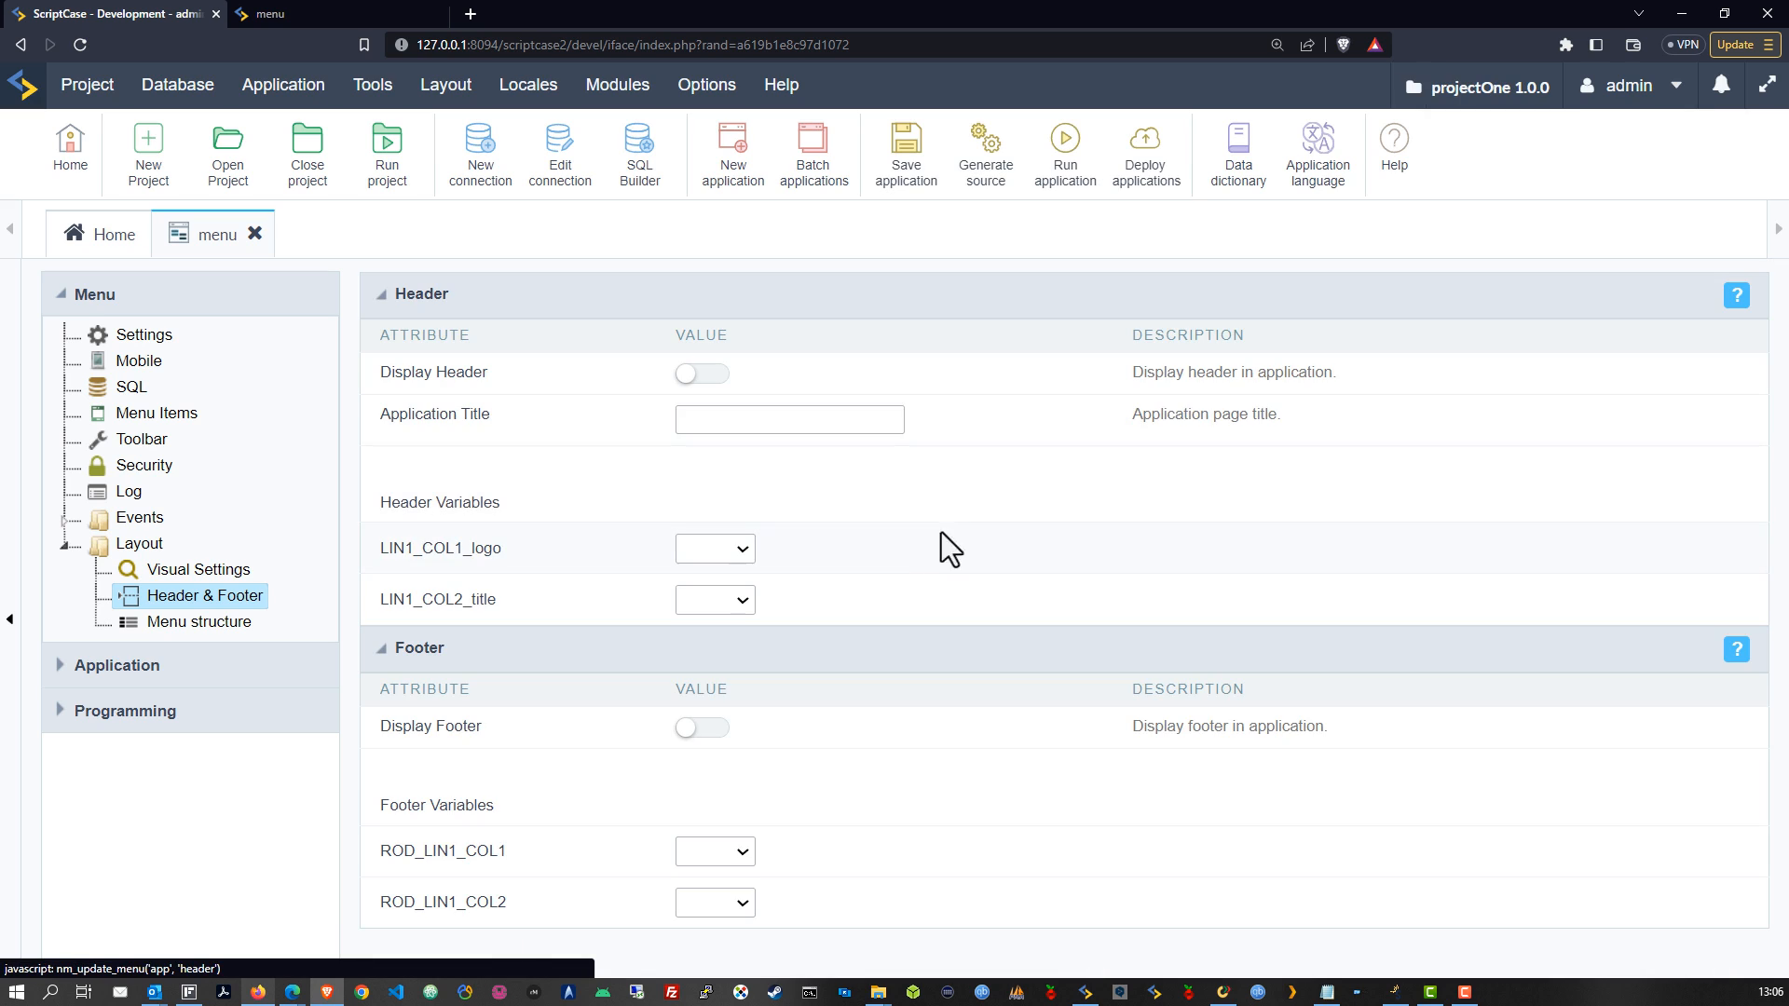
left_click(706, 377)
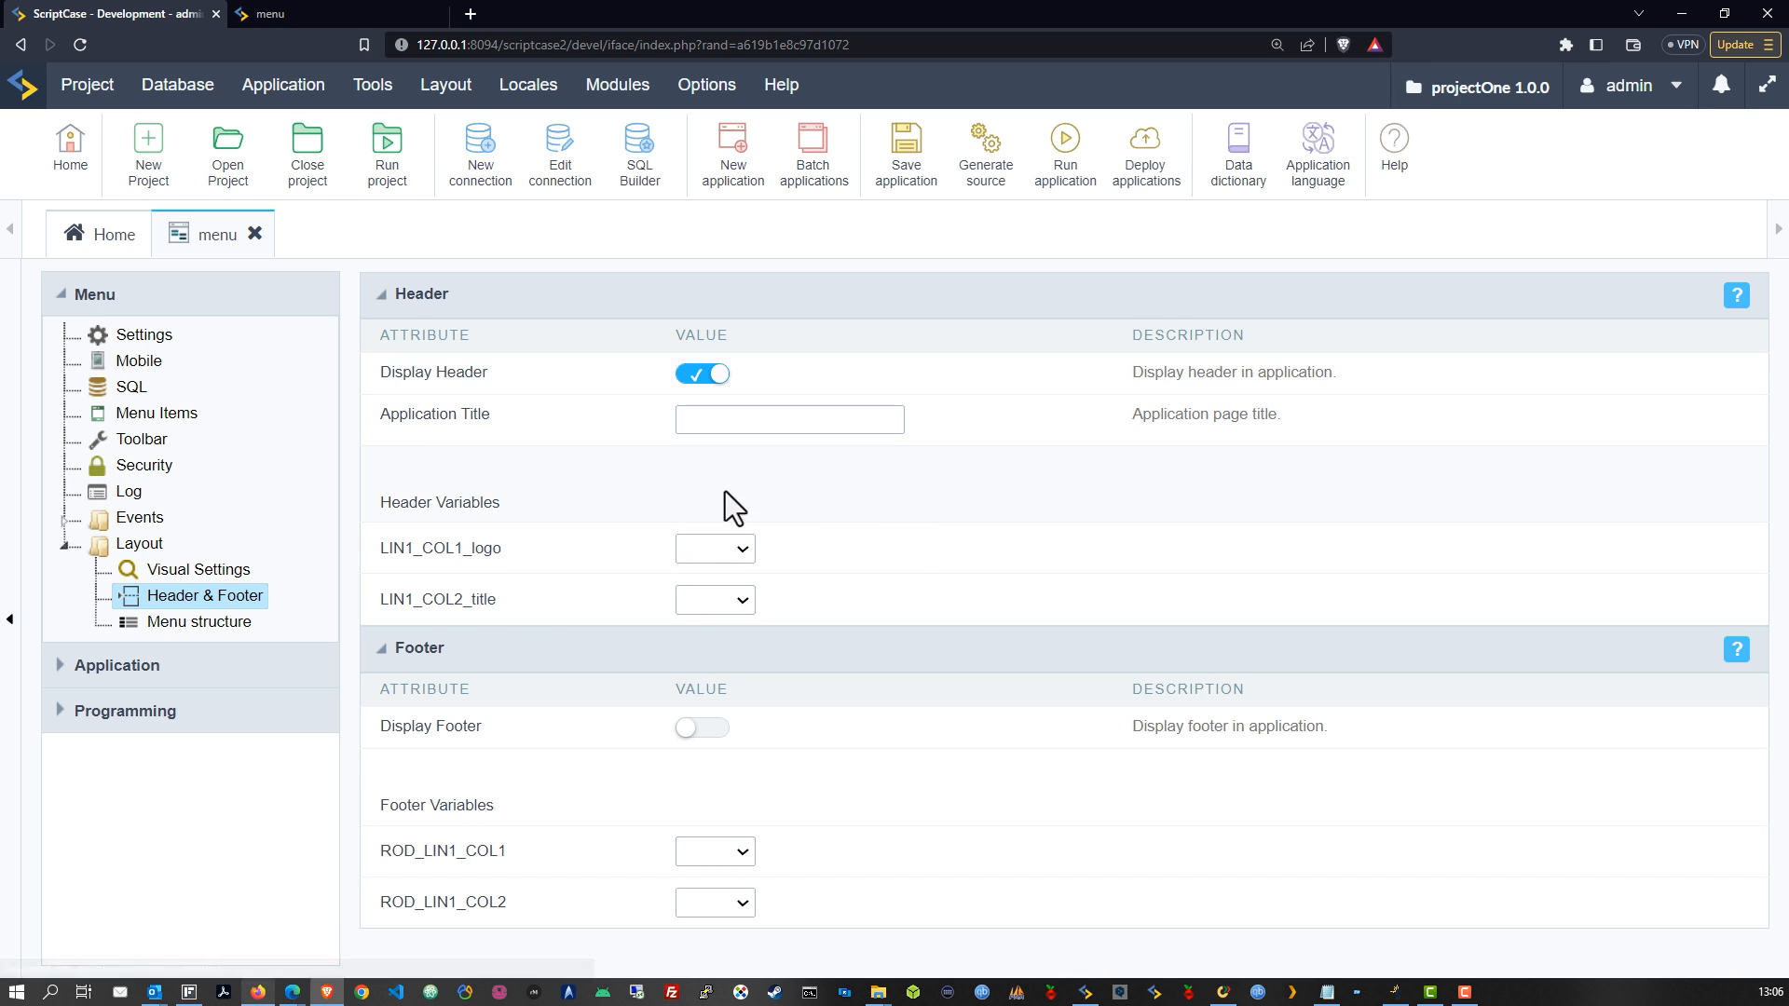
left_click(729, 553)
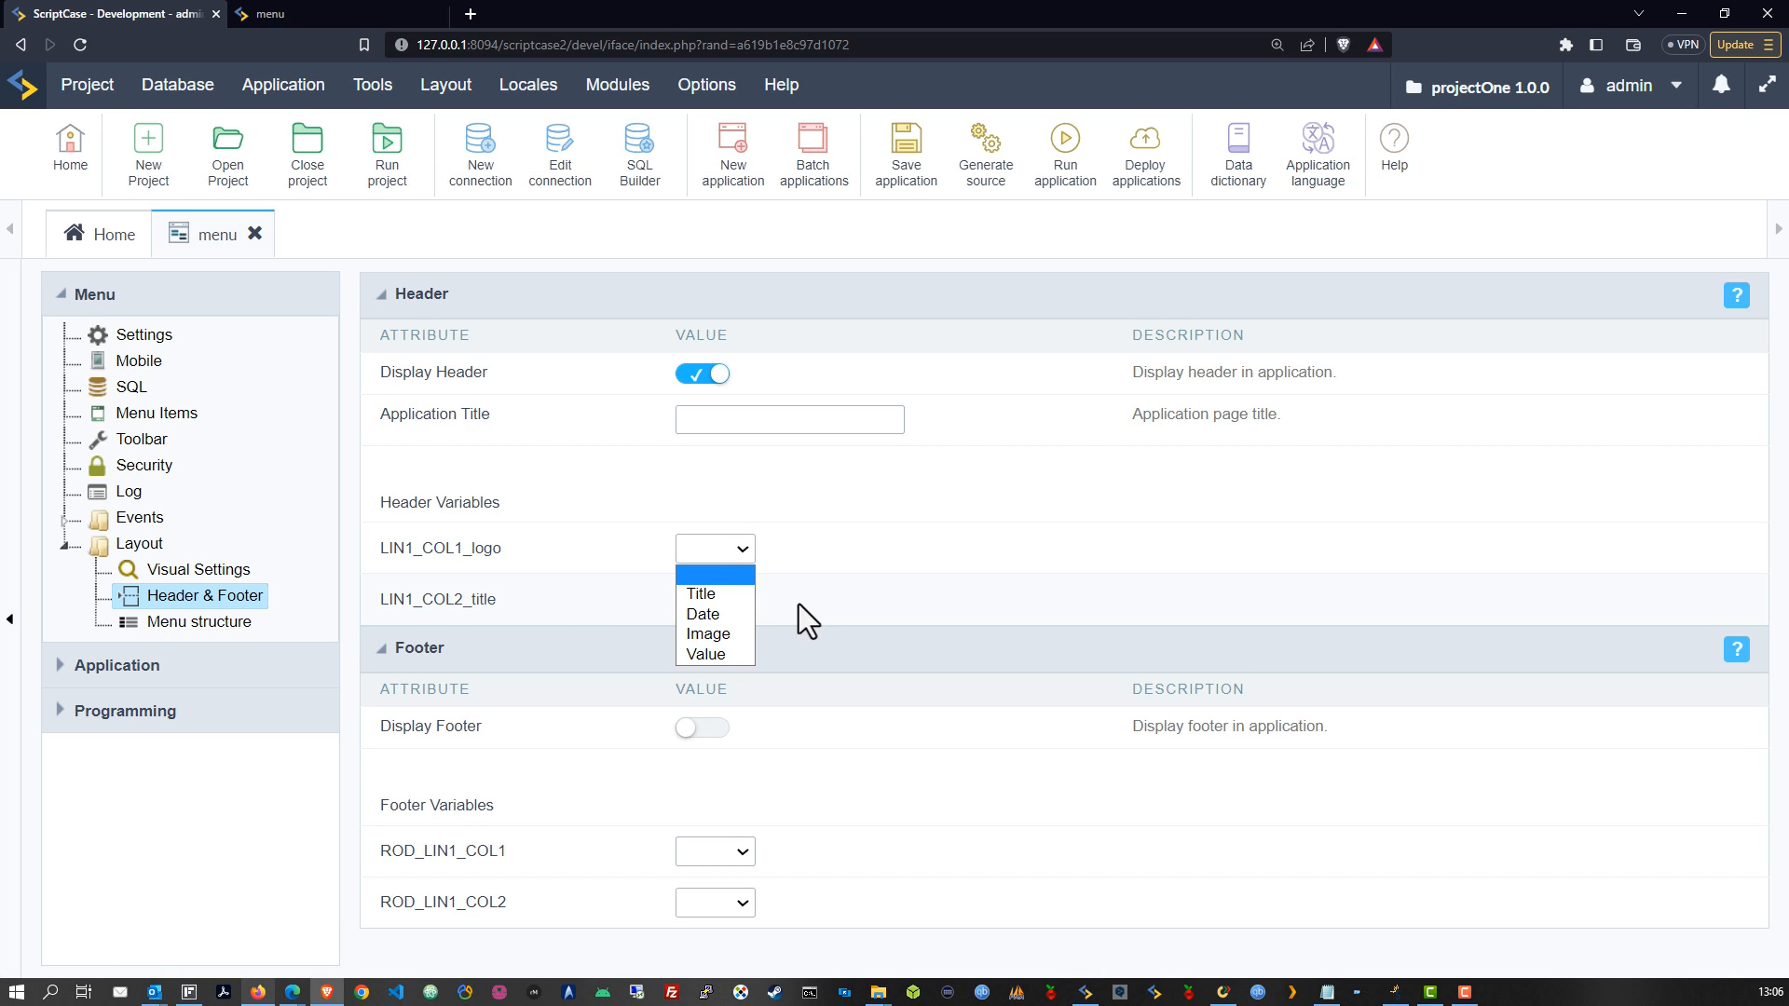
left_click(450, 568)
left_click_drag(421, 550, 503, 552)
left_click_drag(421, 600, 496, 598)
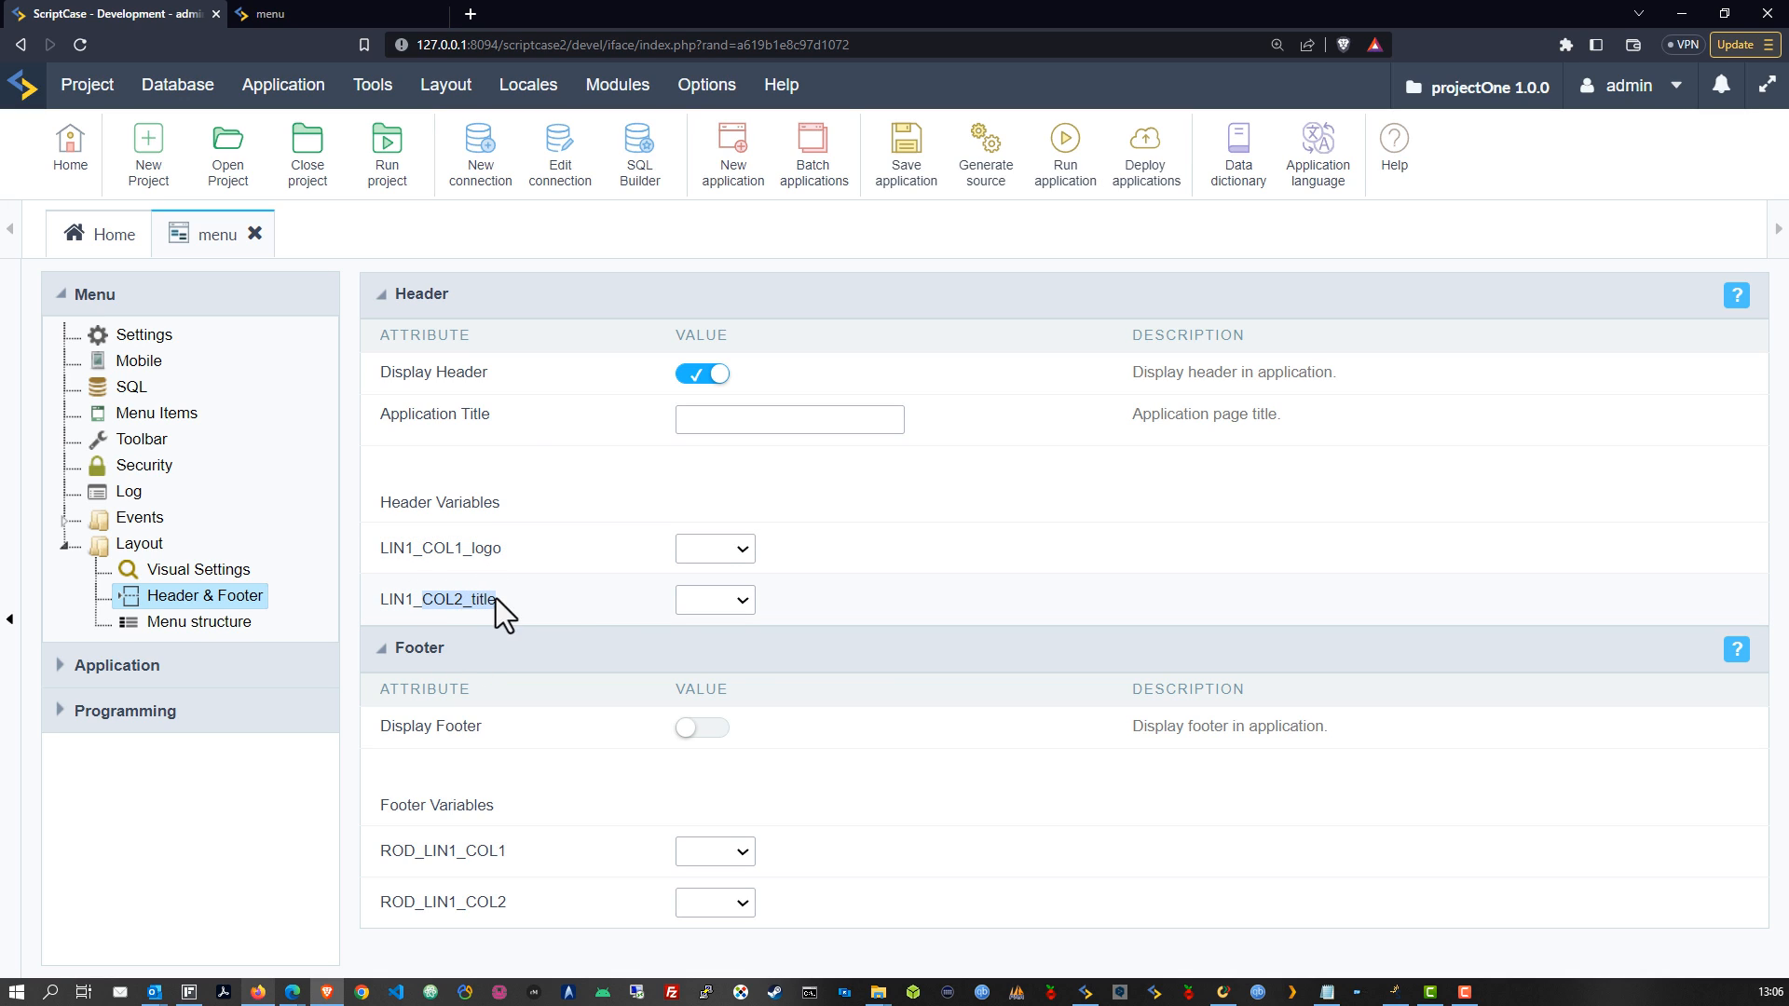
left_click(572, 606)
left_click(735, 551)
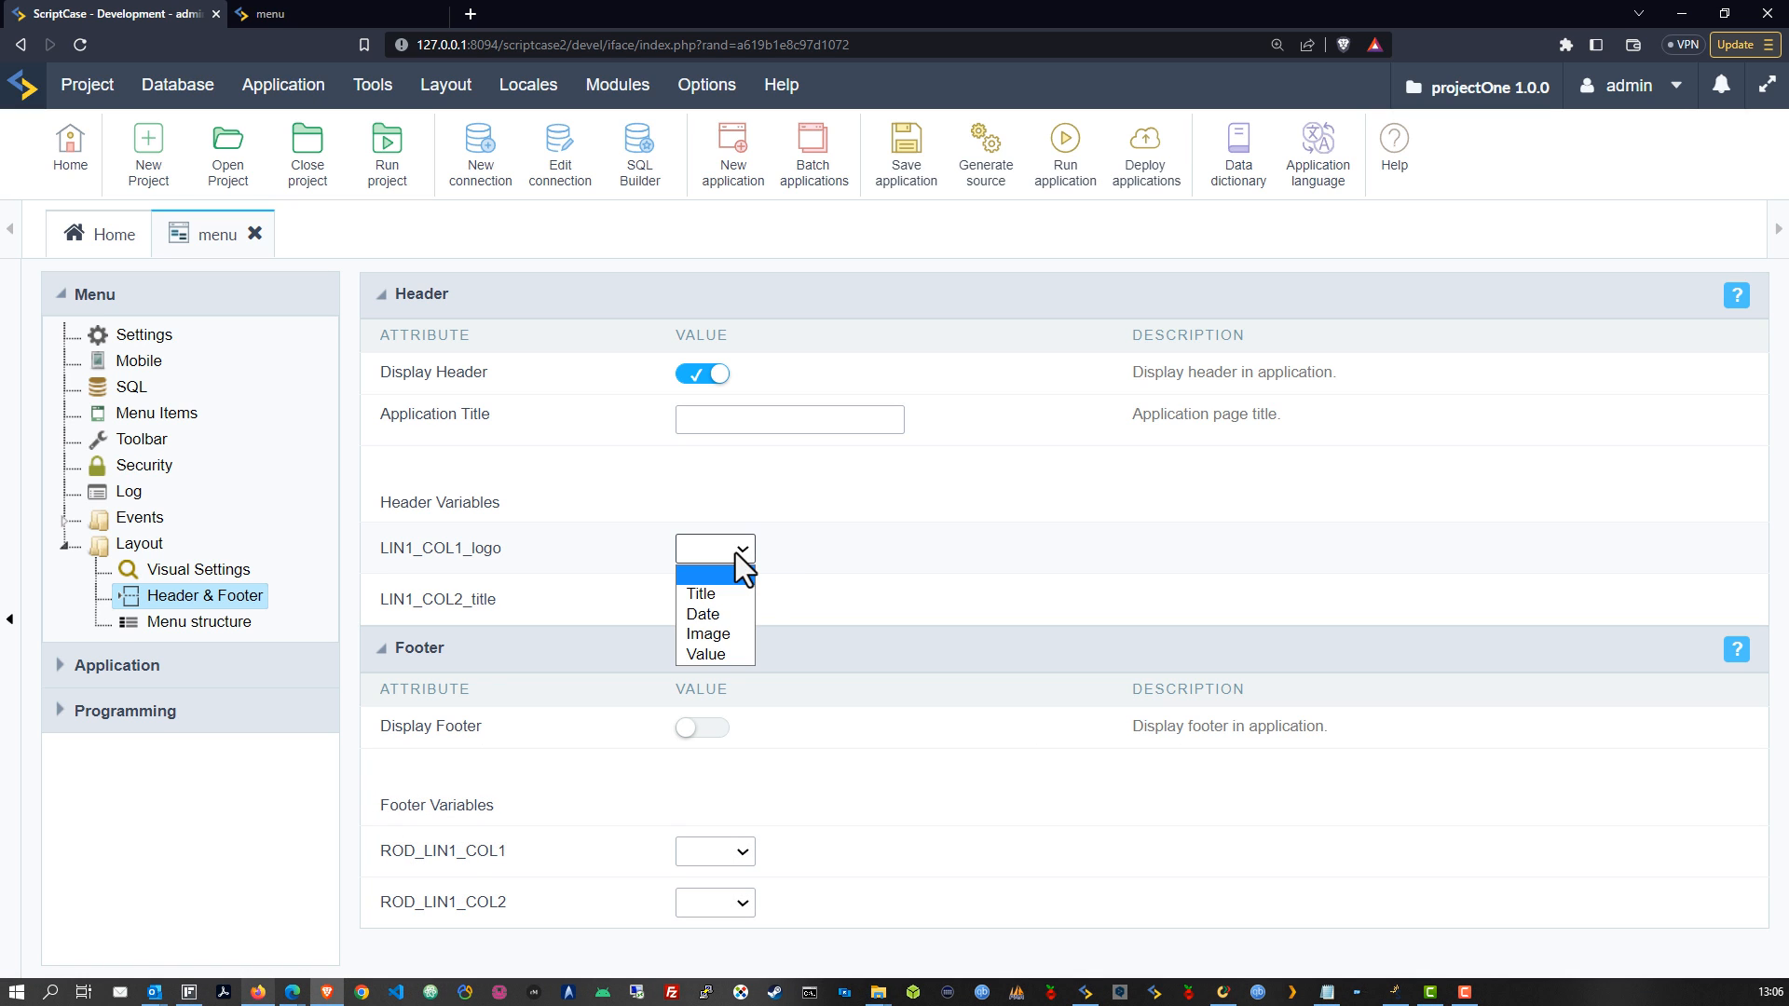
left_click(736, 634)
Step: Choose dark_logo.png from the project's general images as the LIN1_COL1_logo header image
left_click(1064, 557)
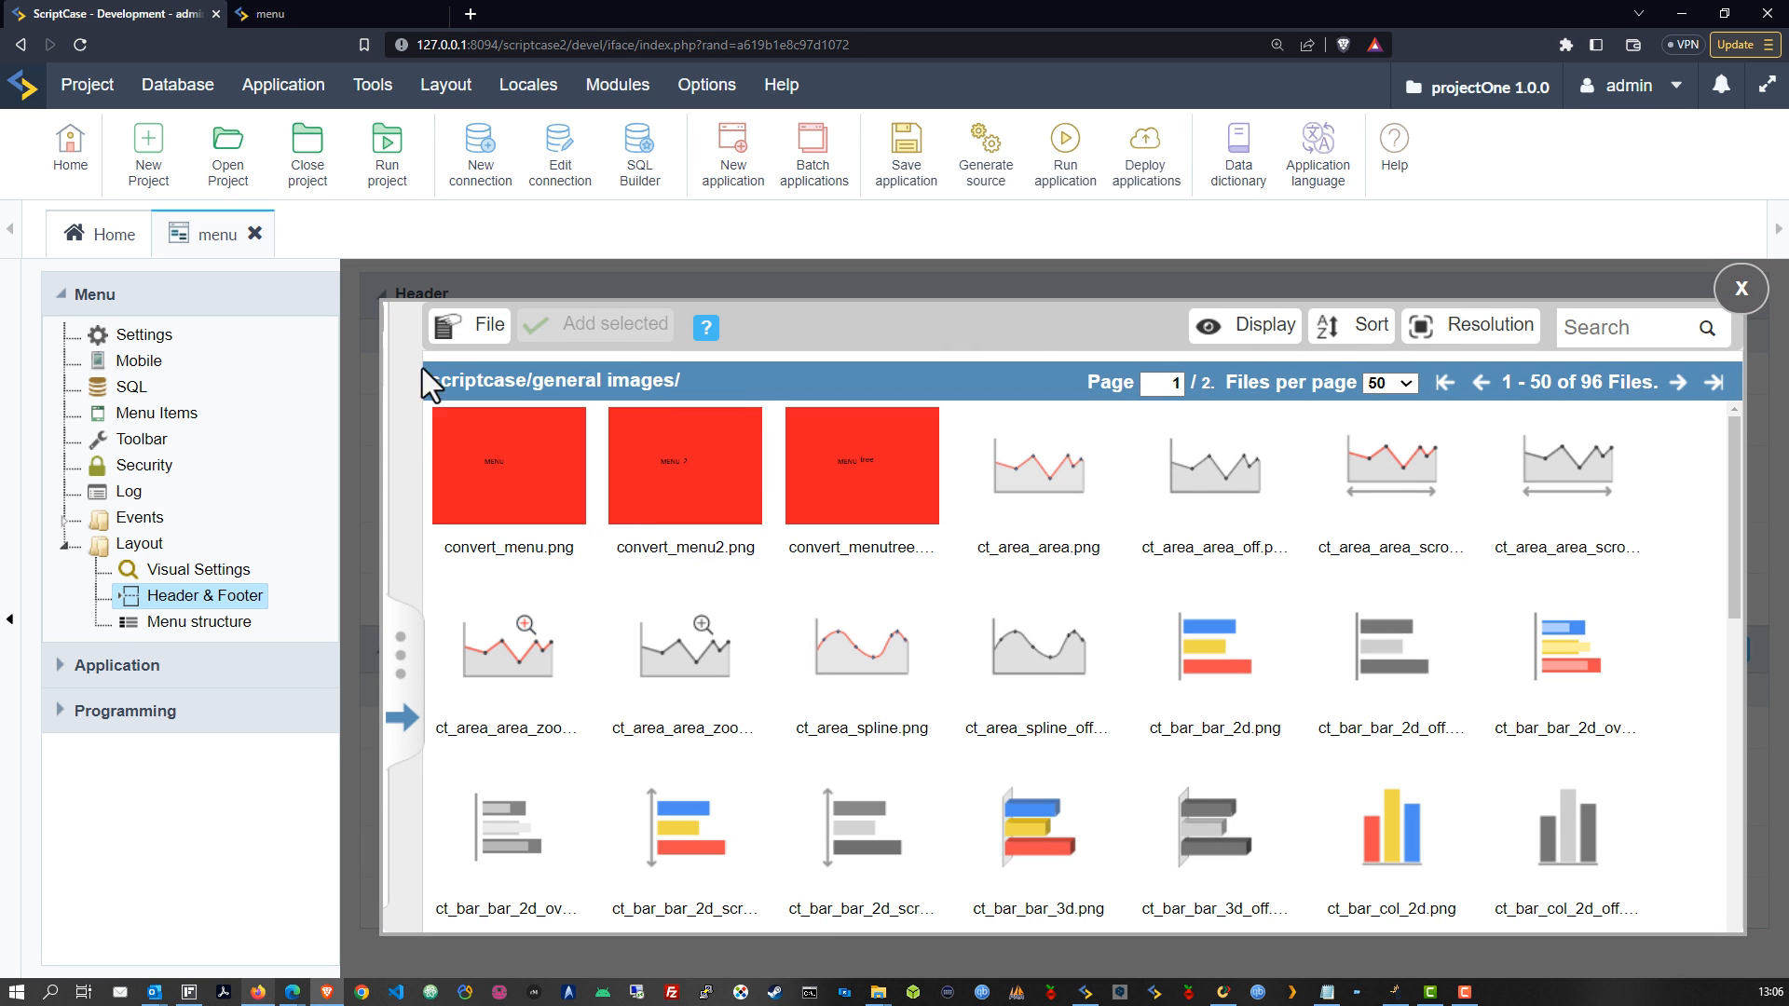
left_click(401, 718)
left_click(579, 321)
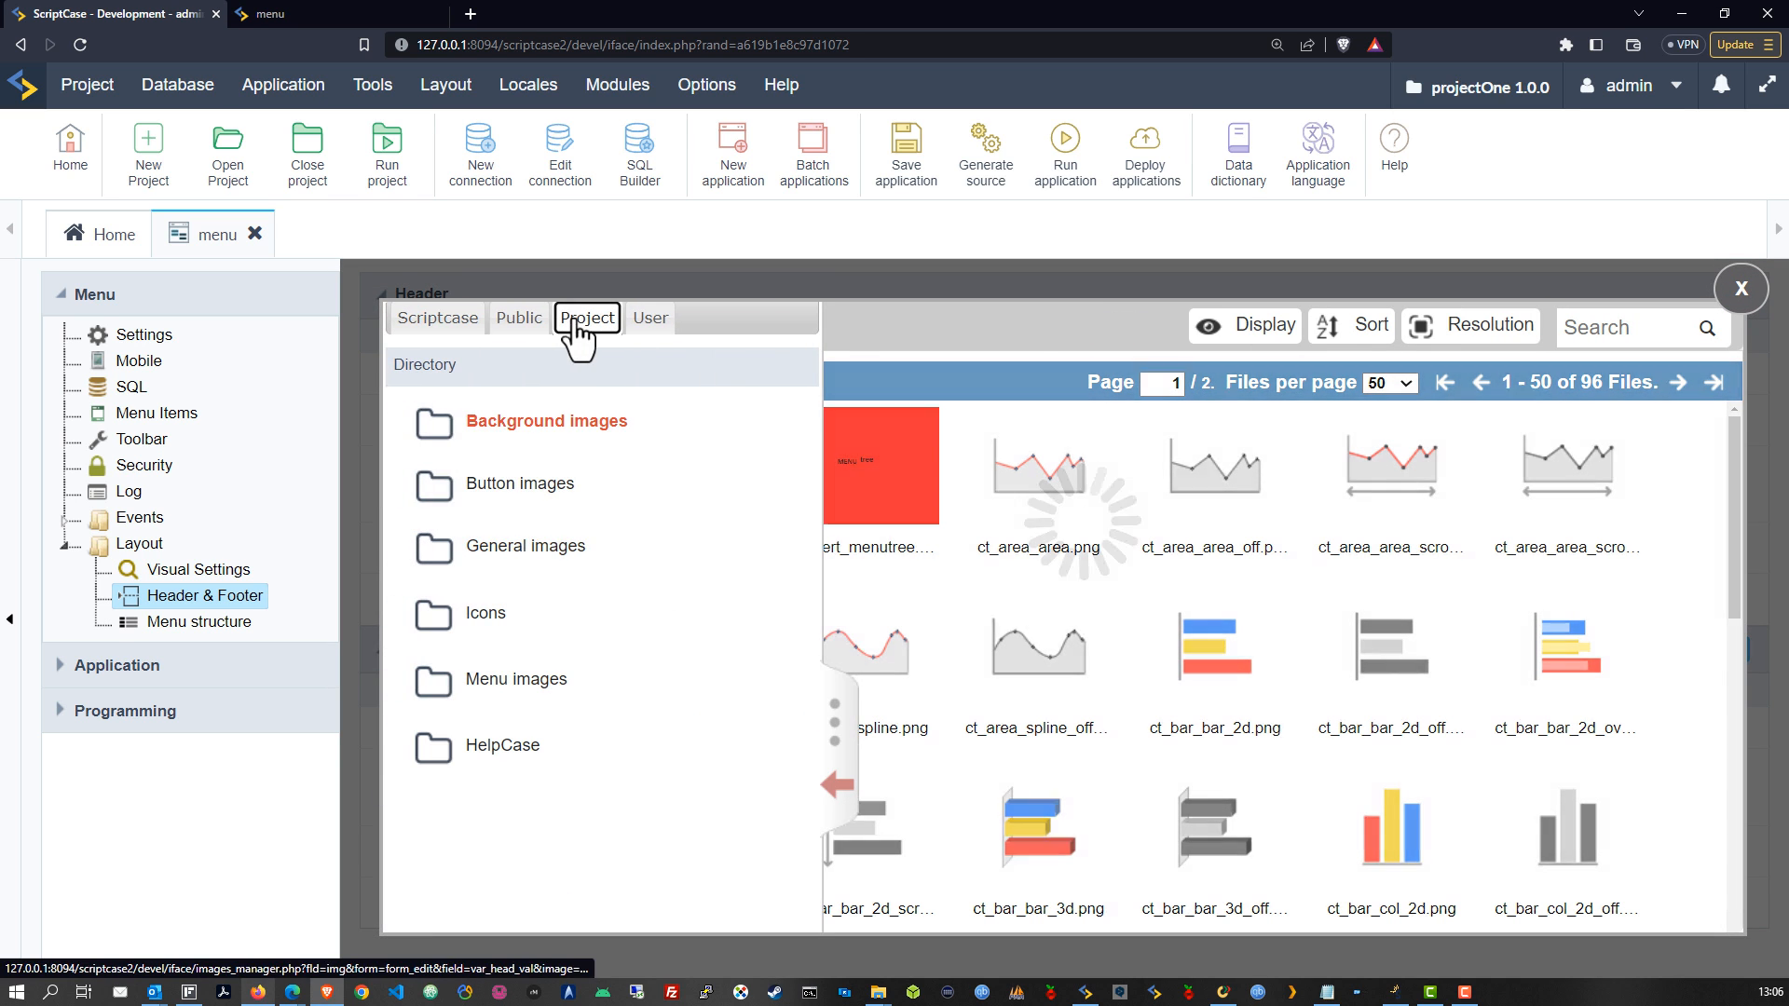
left_click(533, 550)
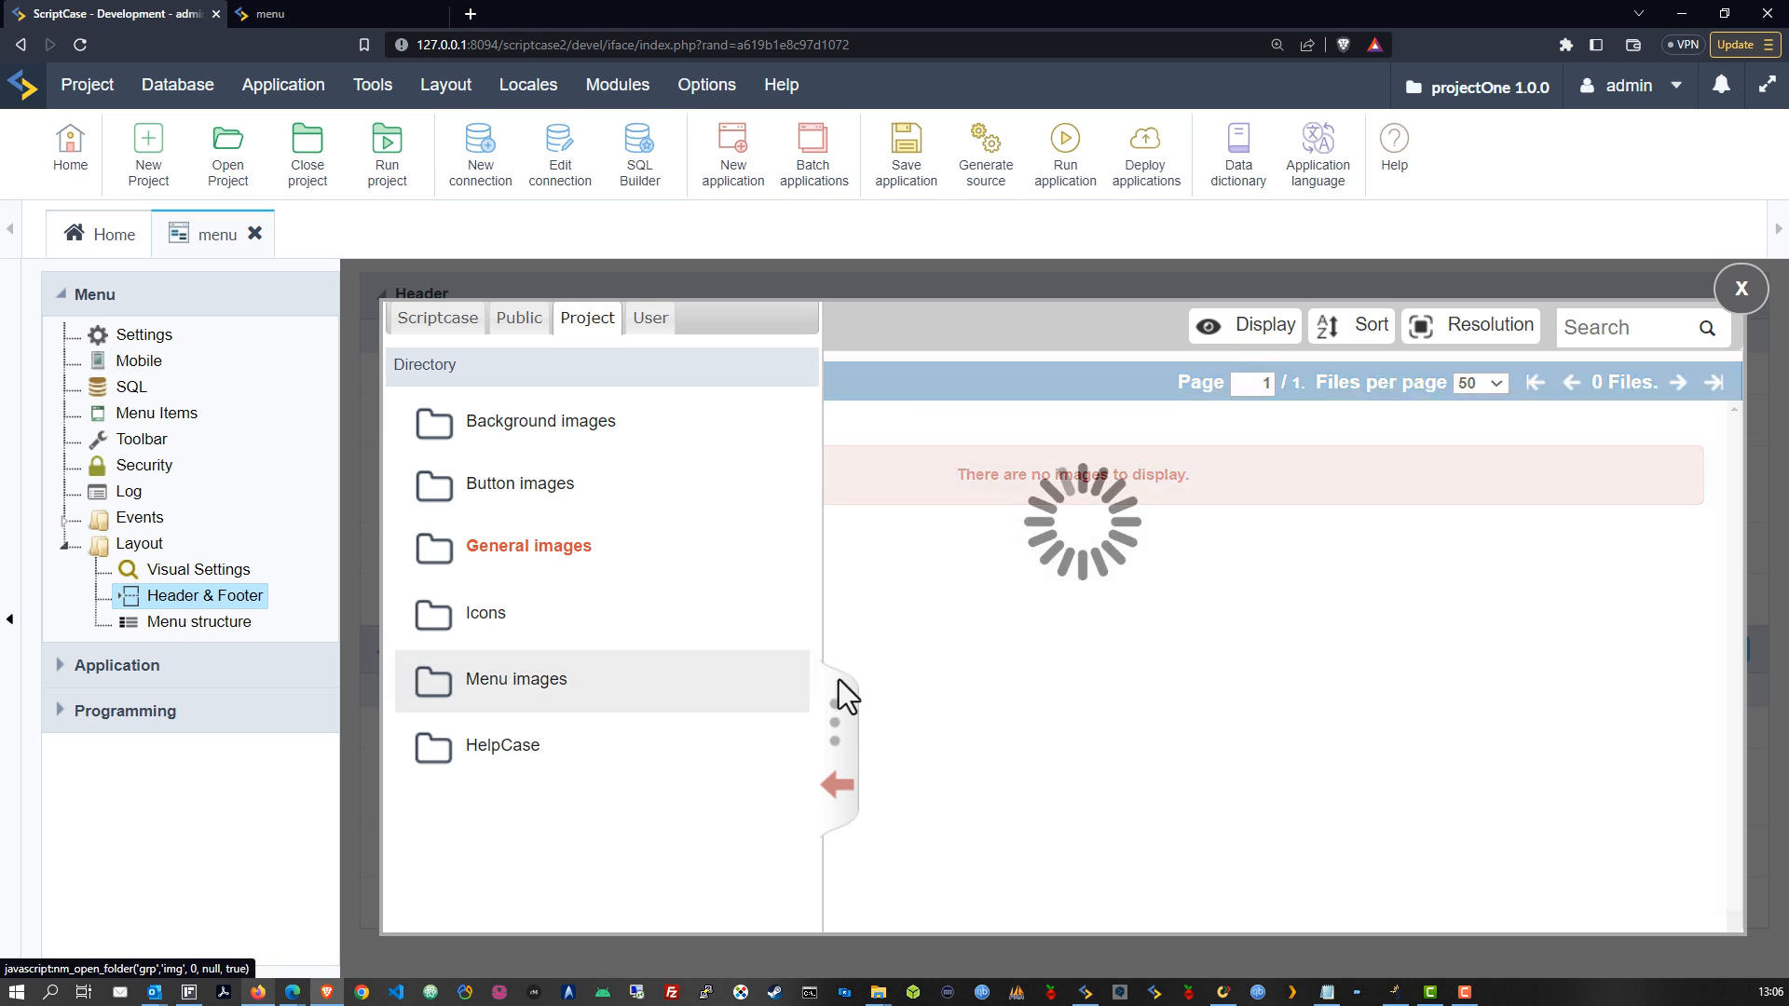
left_click(838, 788)
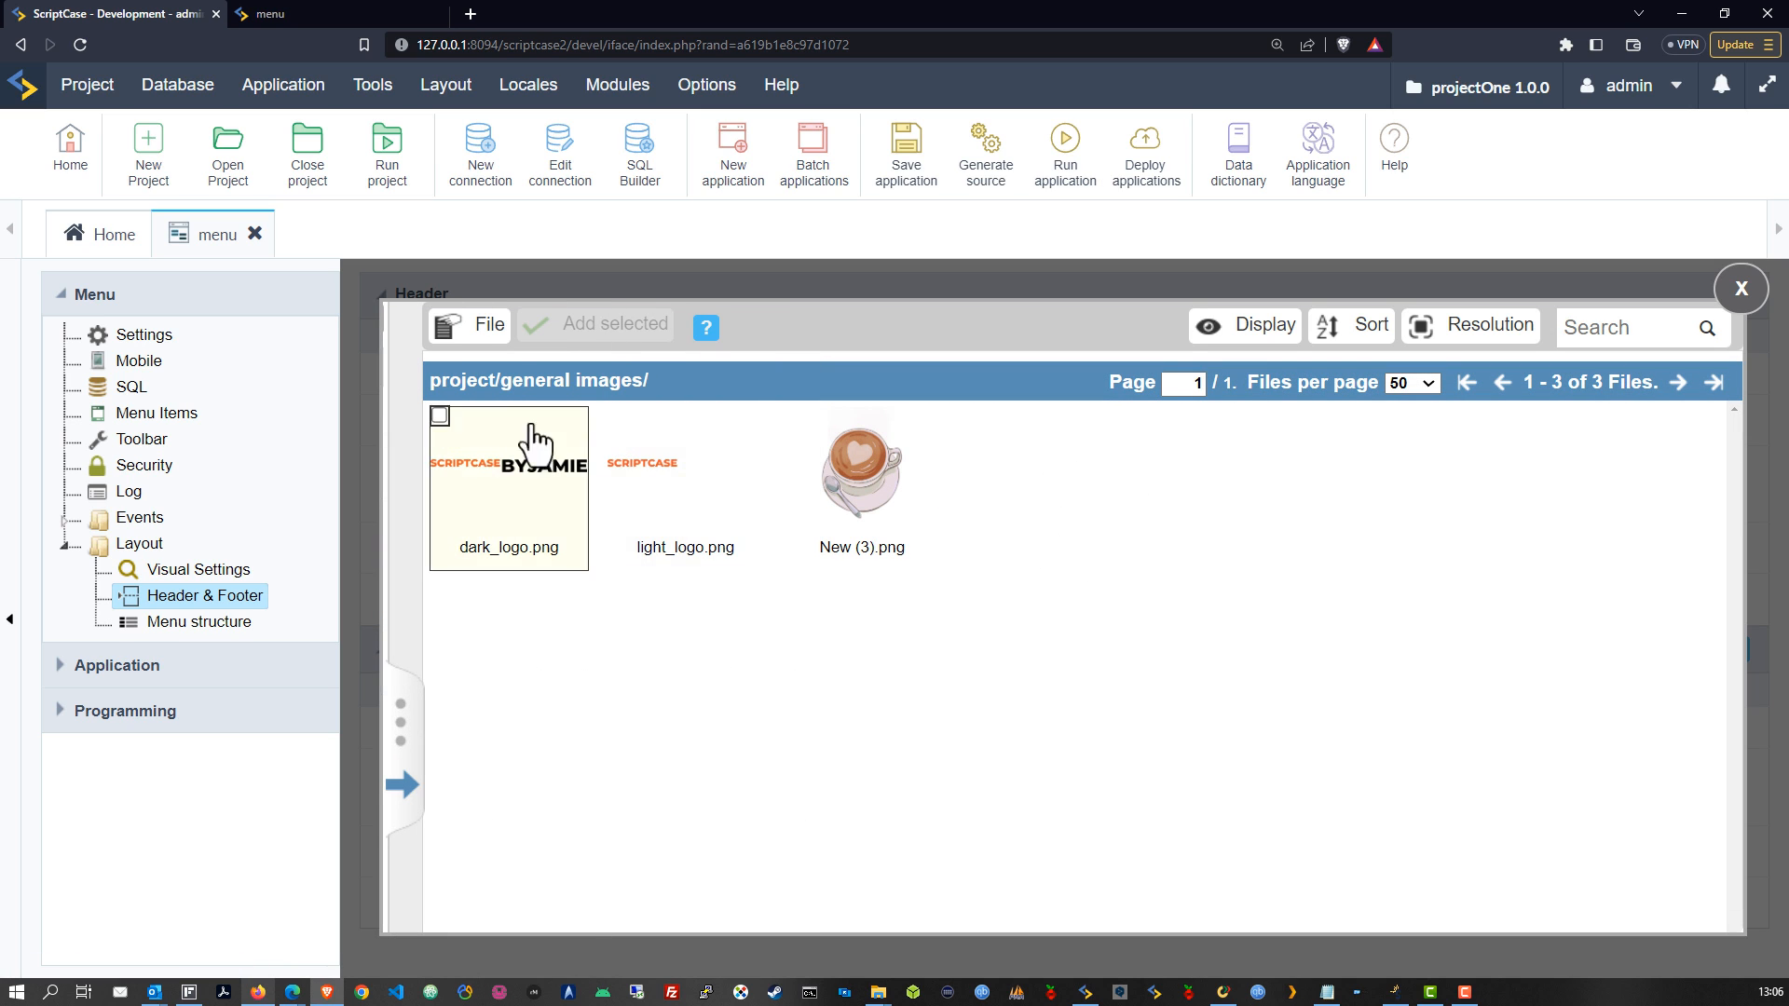
left_click(440, 416)
left_click(573, 330)
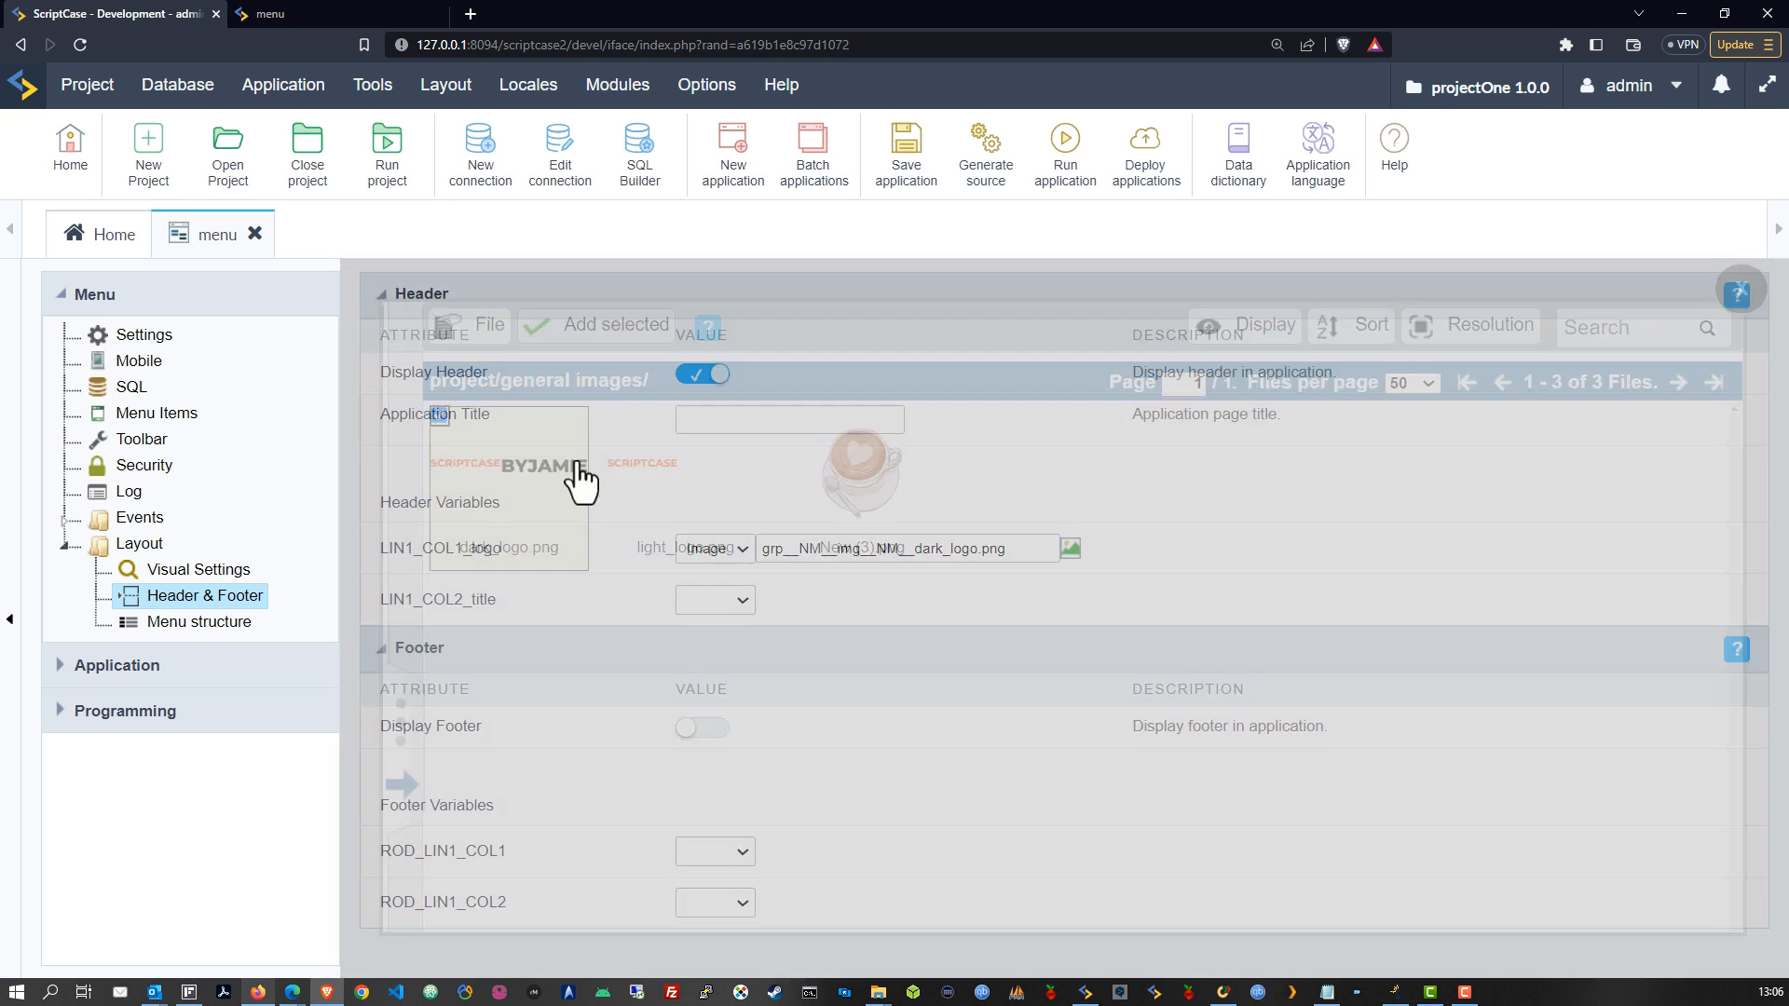
Step: Set the LIN1_COL2_title header variable to the Value [display_user], copy that text, and save the menu application
left_click(735, 601)
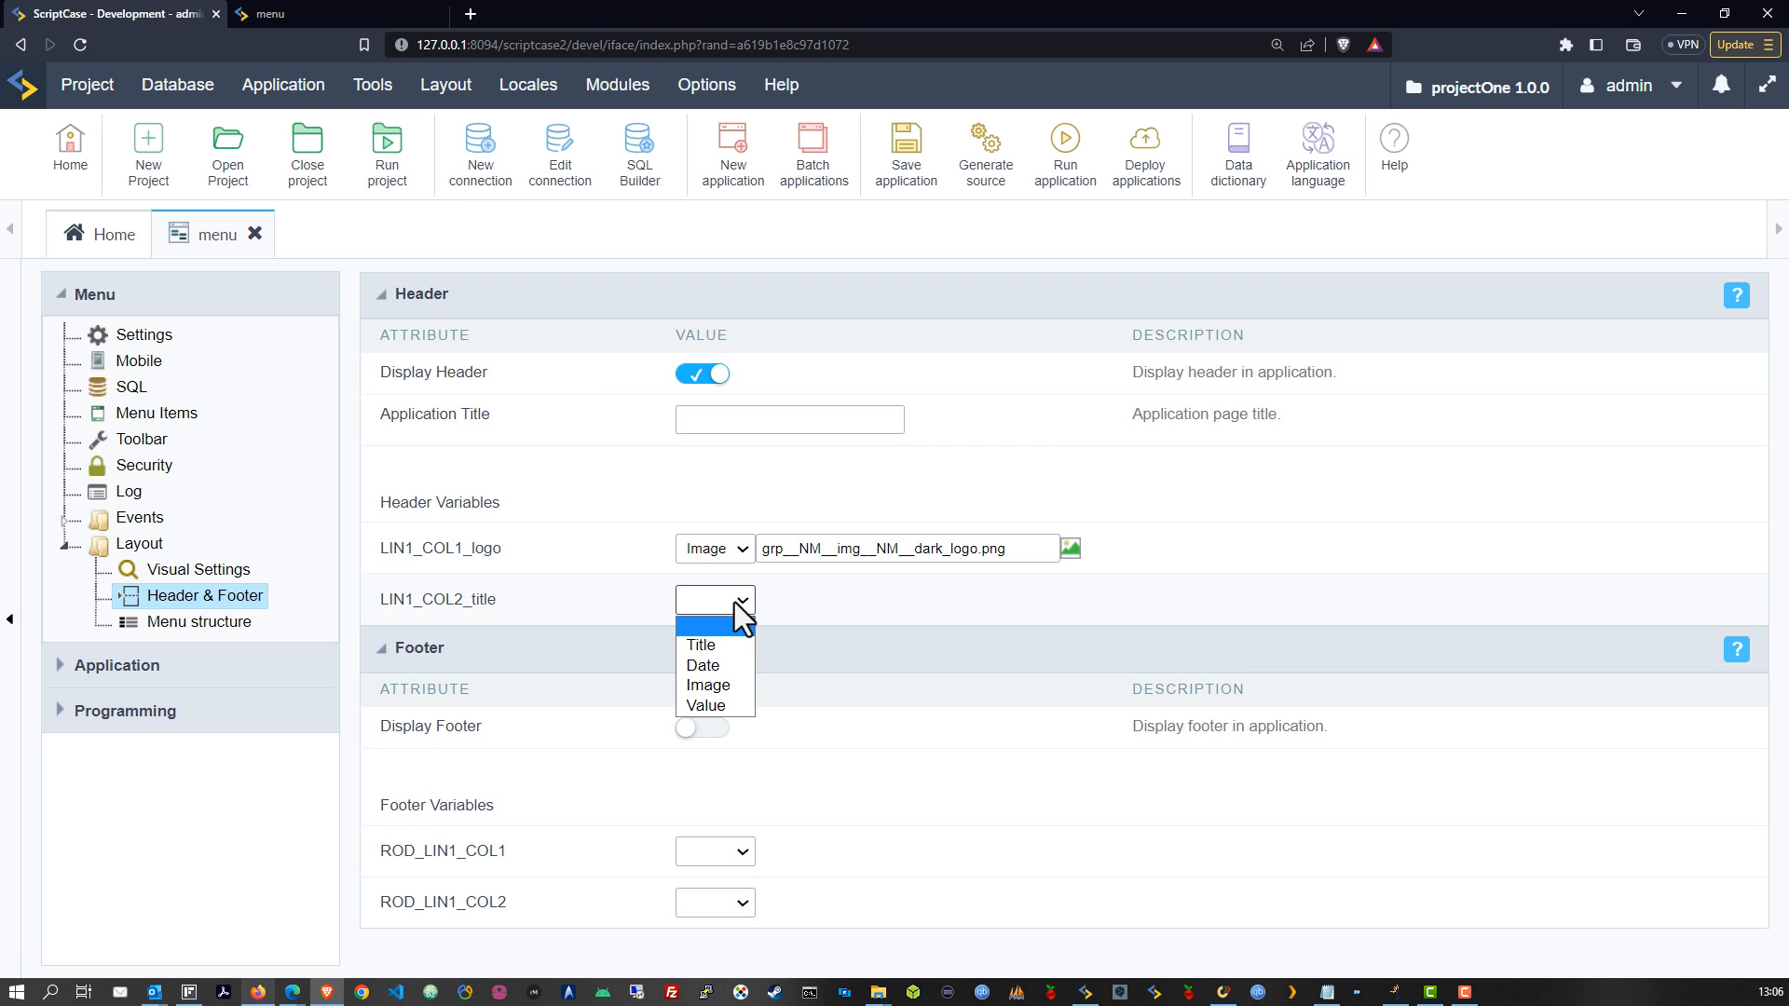
left_click(724, 704)
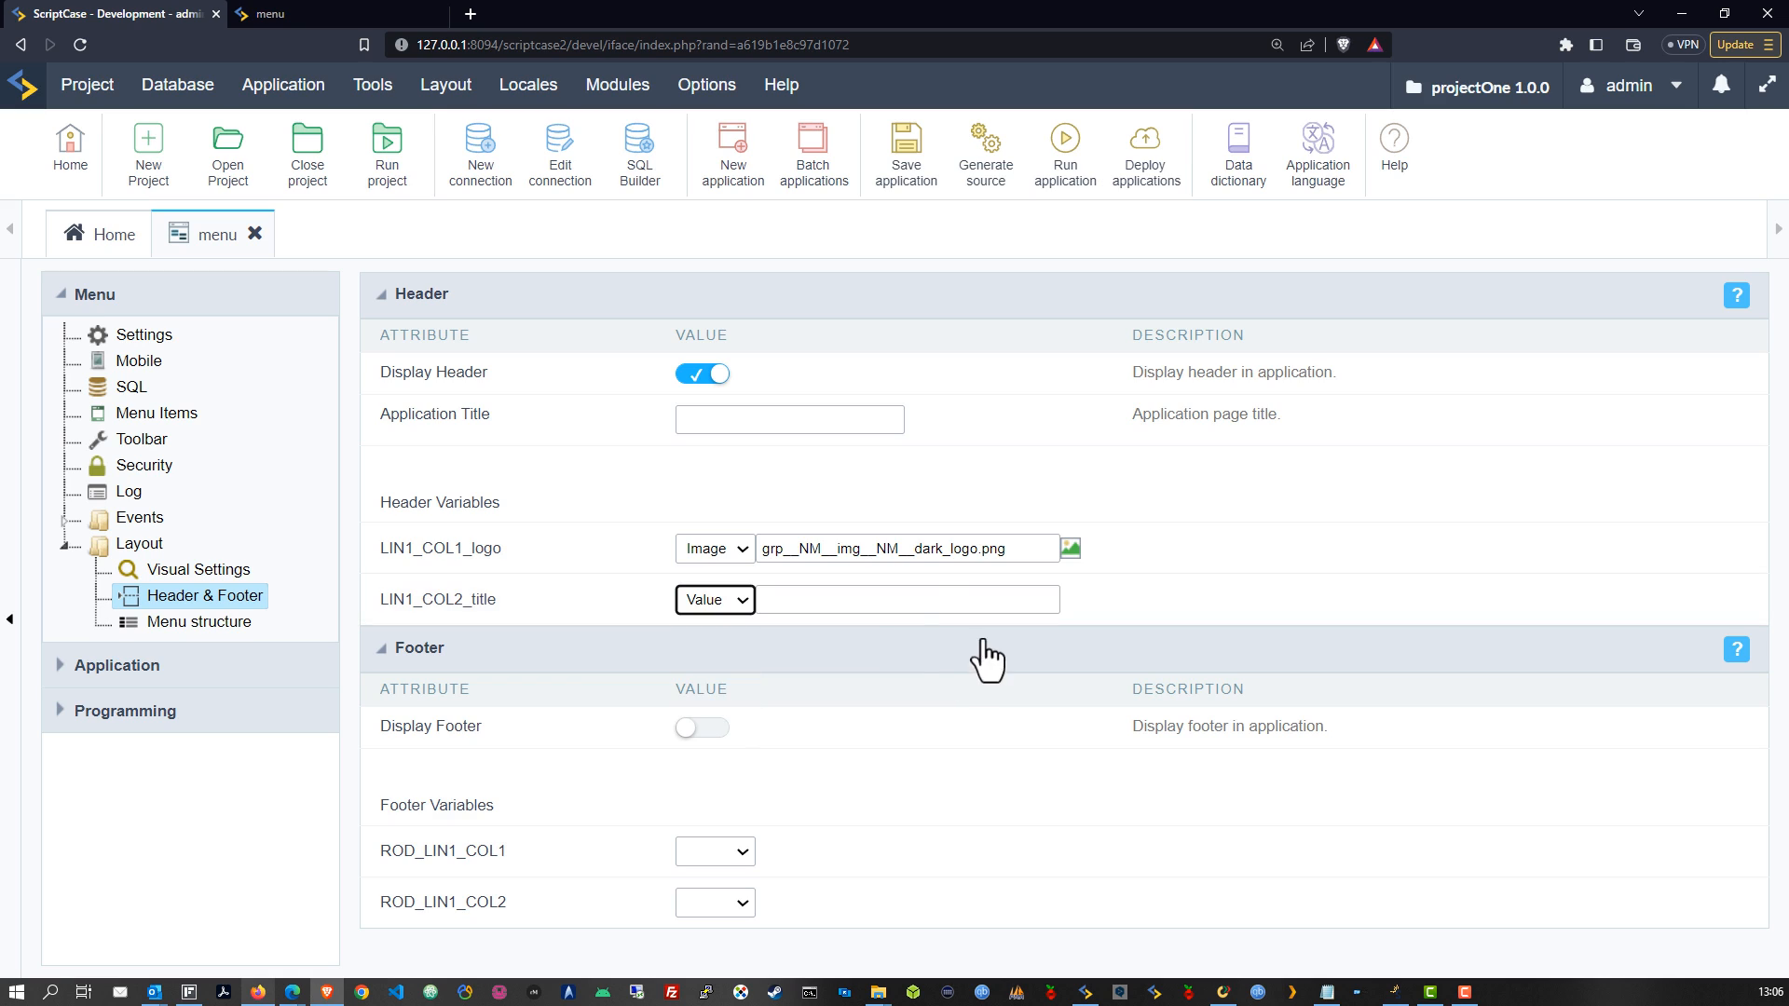
left_click(854, 607)
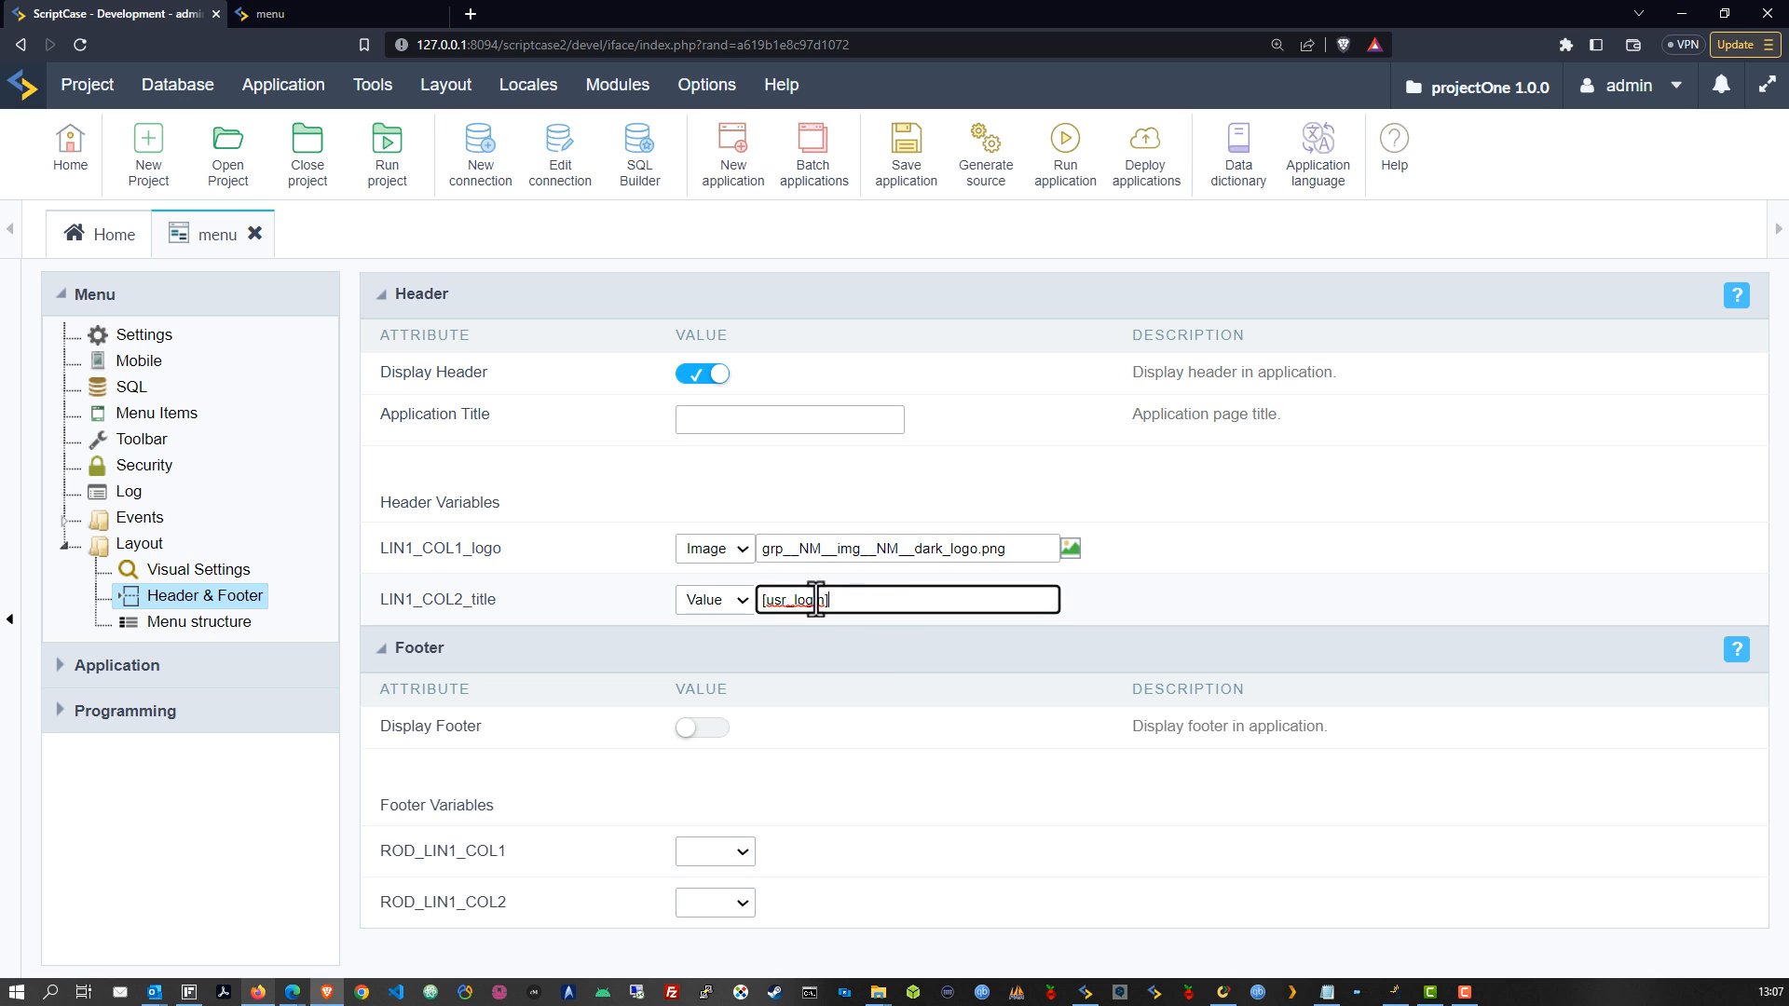
left_click_drag(826, 599, 749, 603)
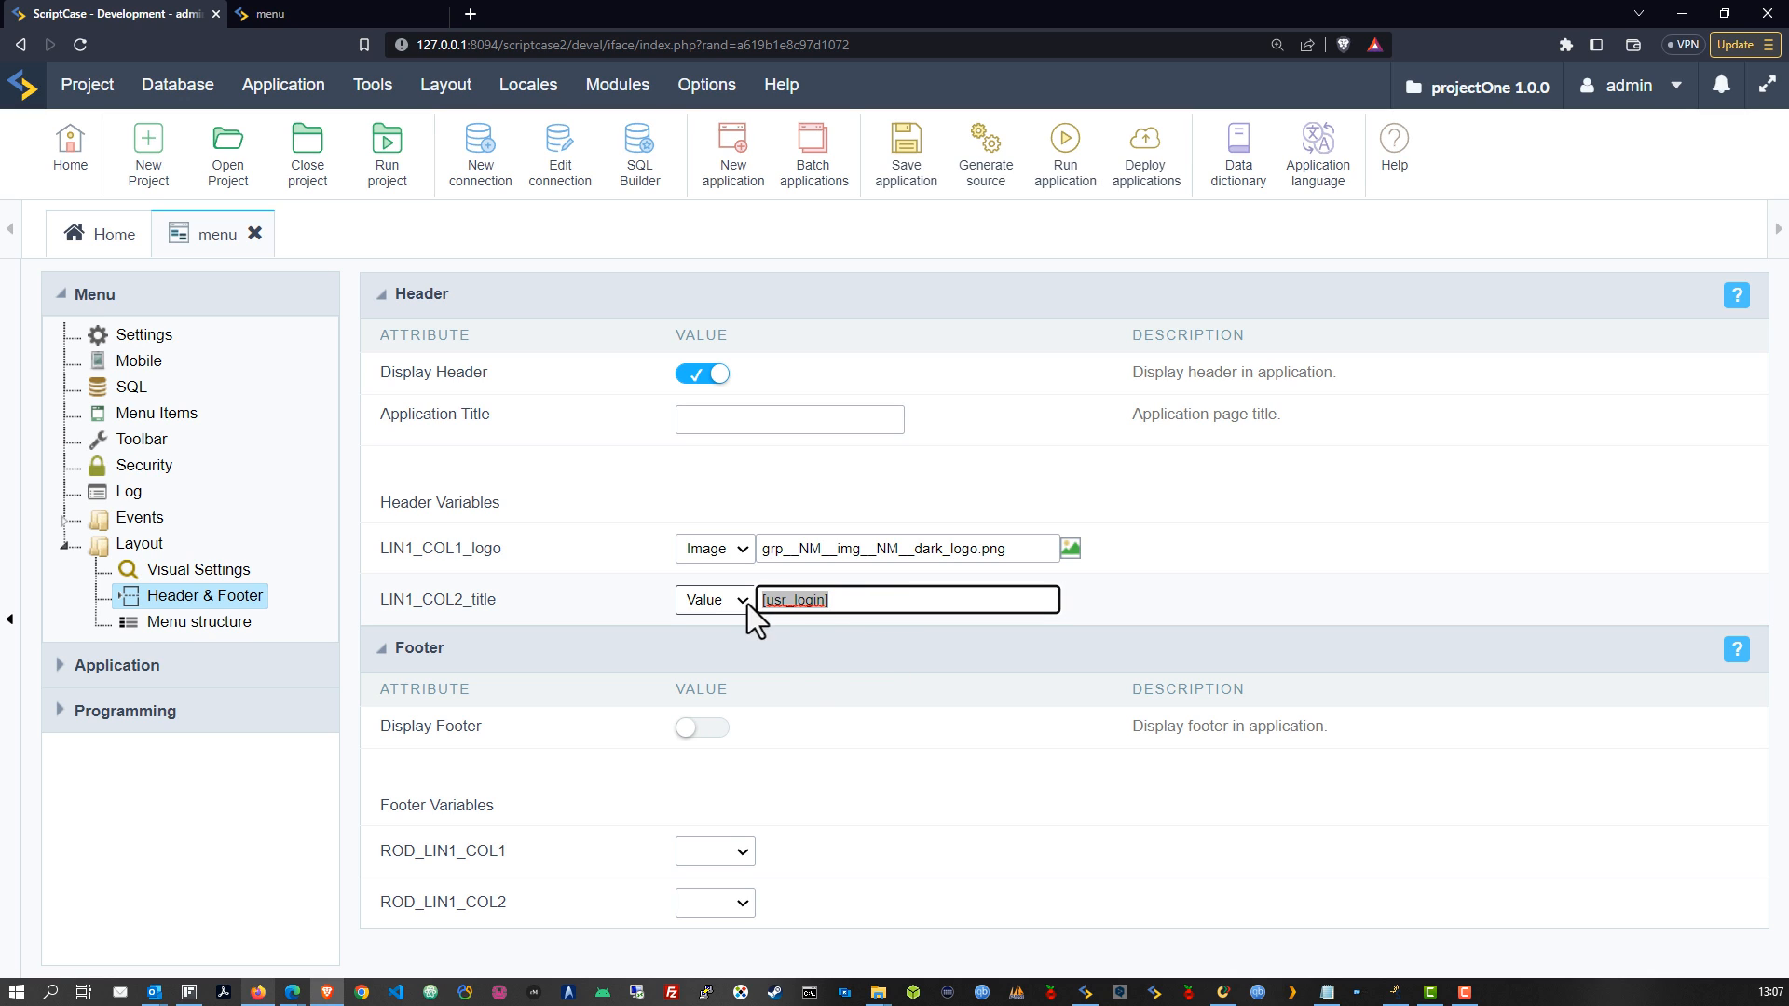
left_click(1198, 600)
left_click(828, 601)
double_click(807, 599)
type("display_user")
left_click_drag(868, 603, 732, 600)
key("ctrl+c")
left_click(909, 180)
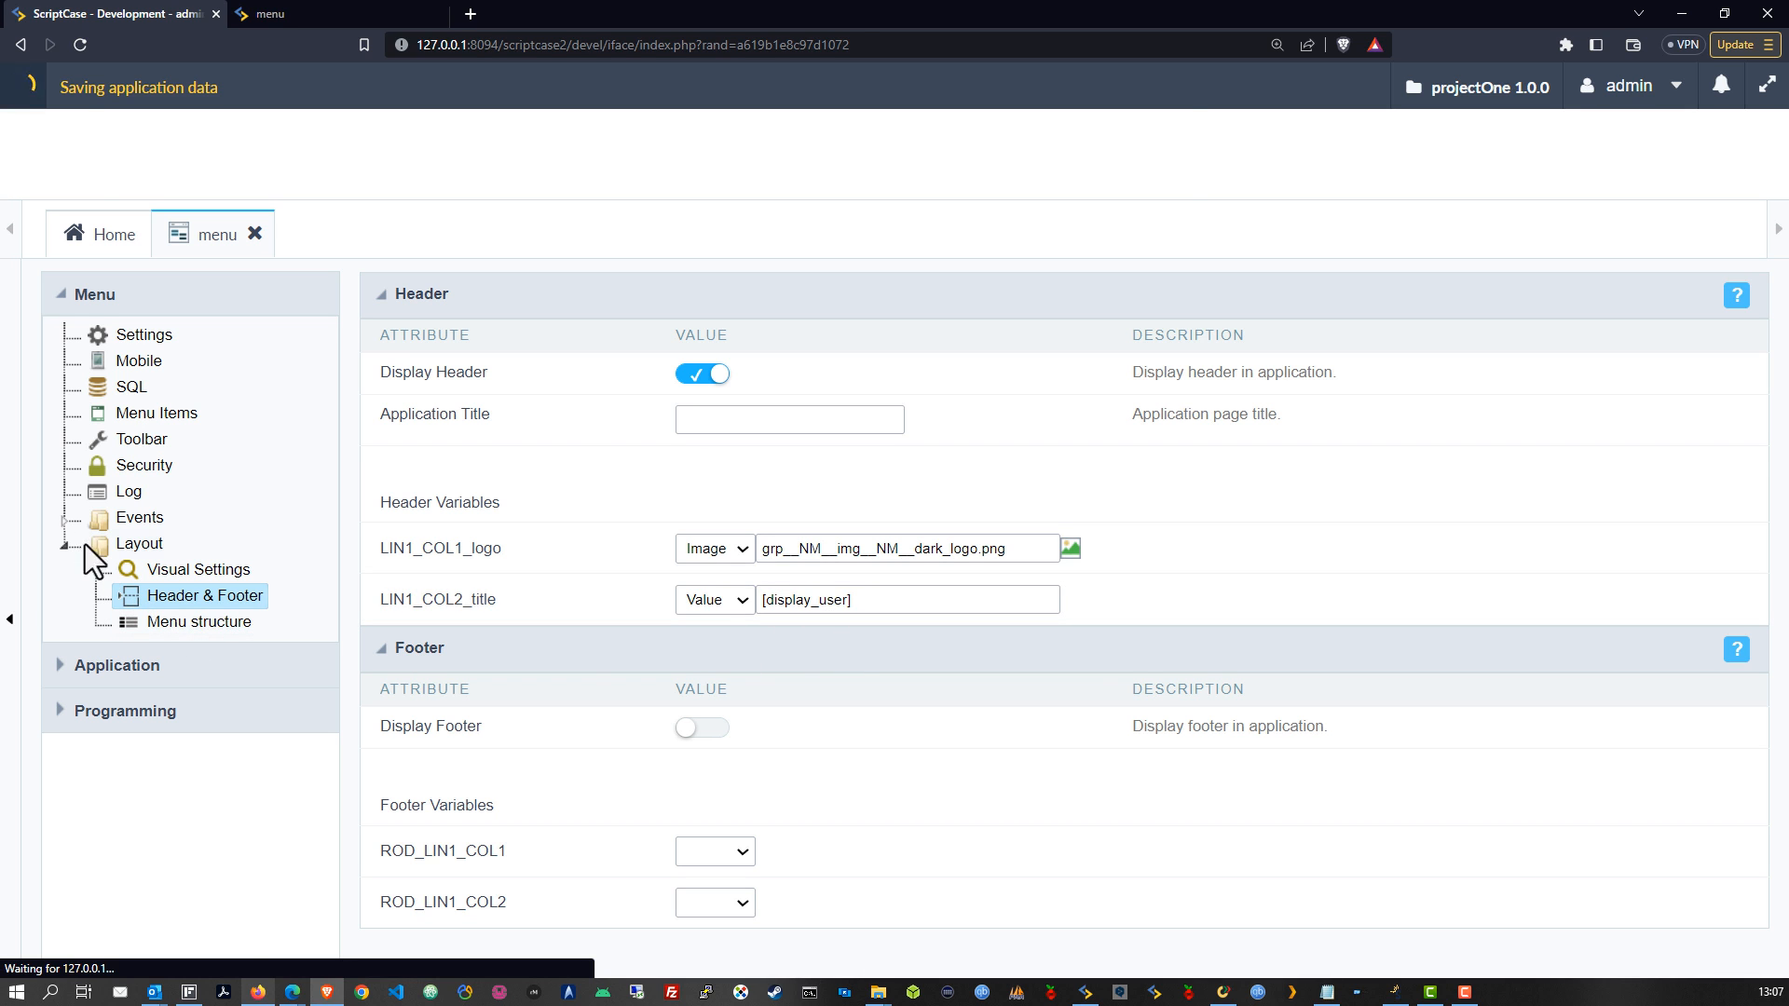
Step: Paste the copied [display_user] variable into the menu's onLoad event
left_click(68, 519)
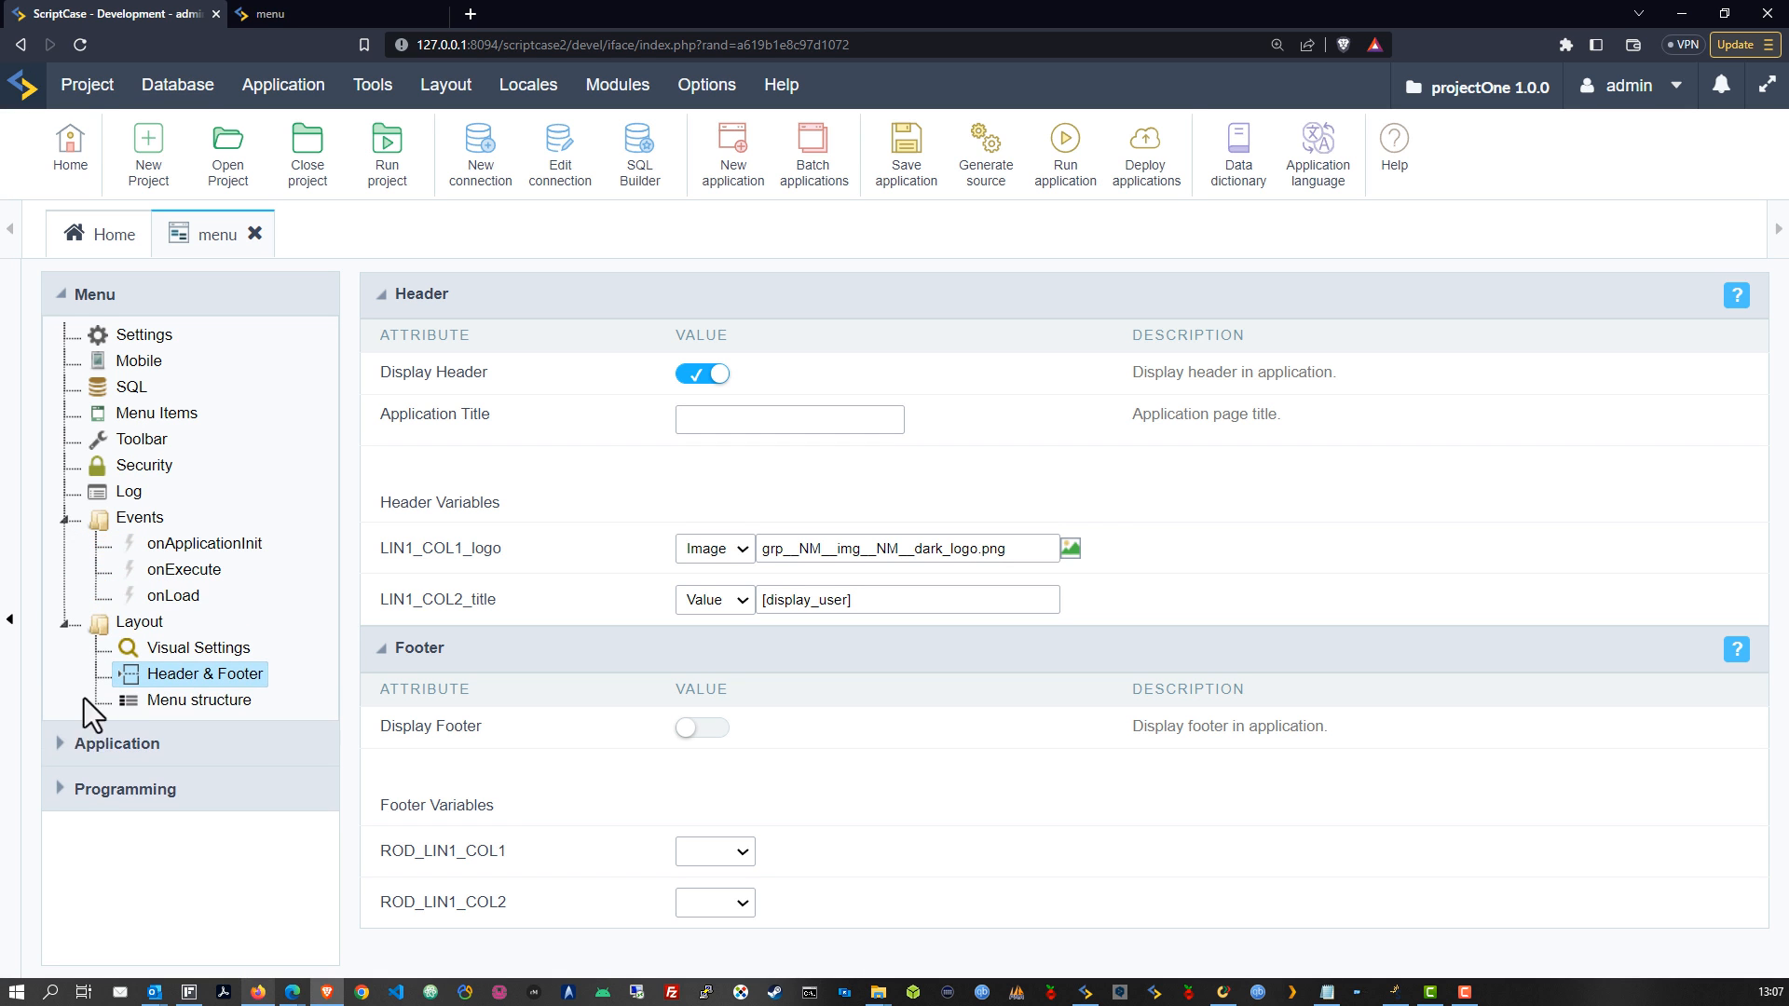
left_click(169, 596)
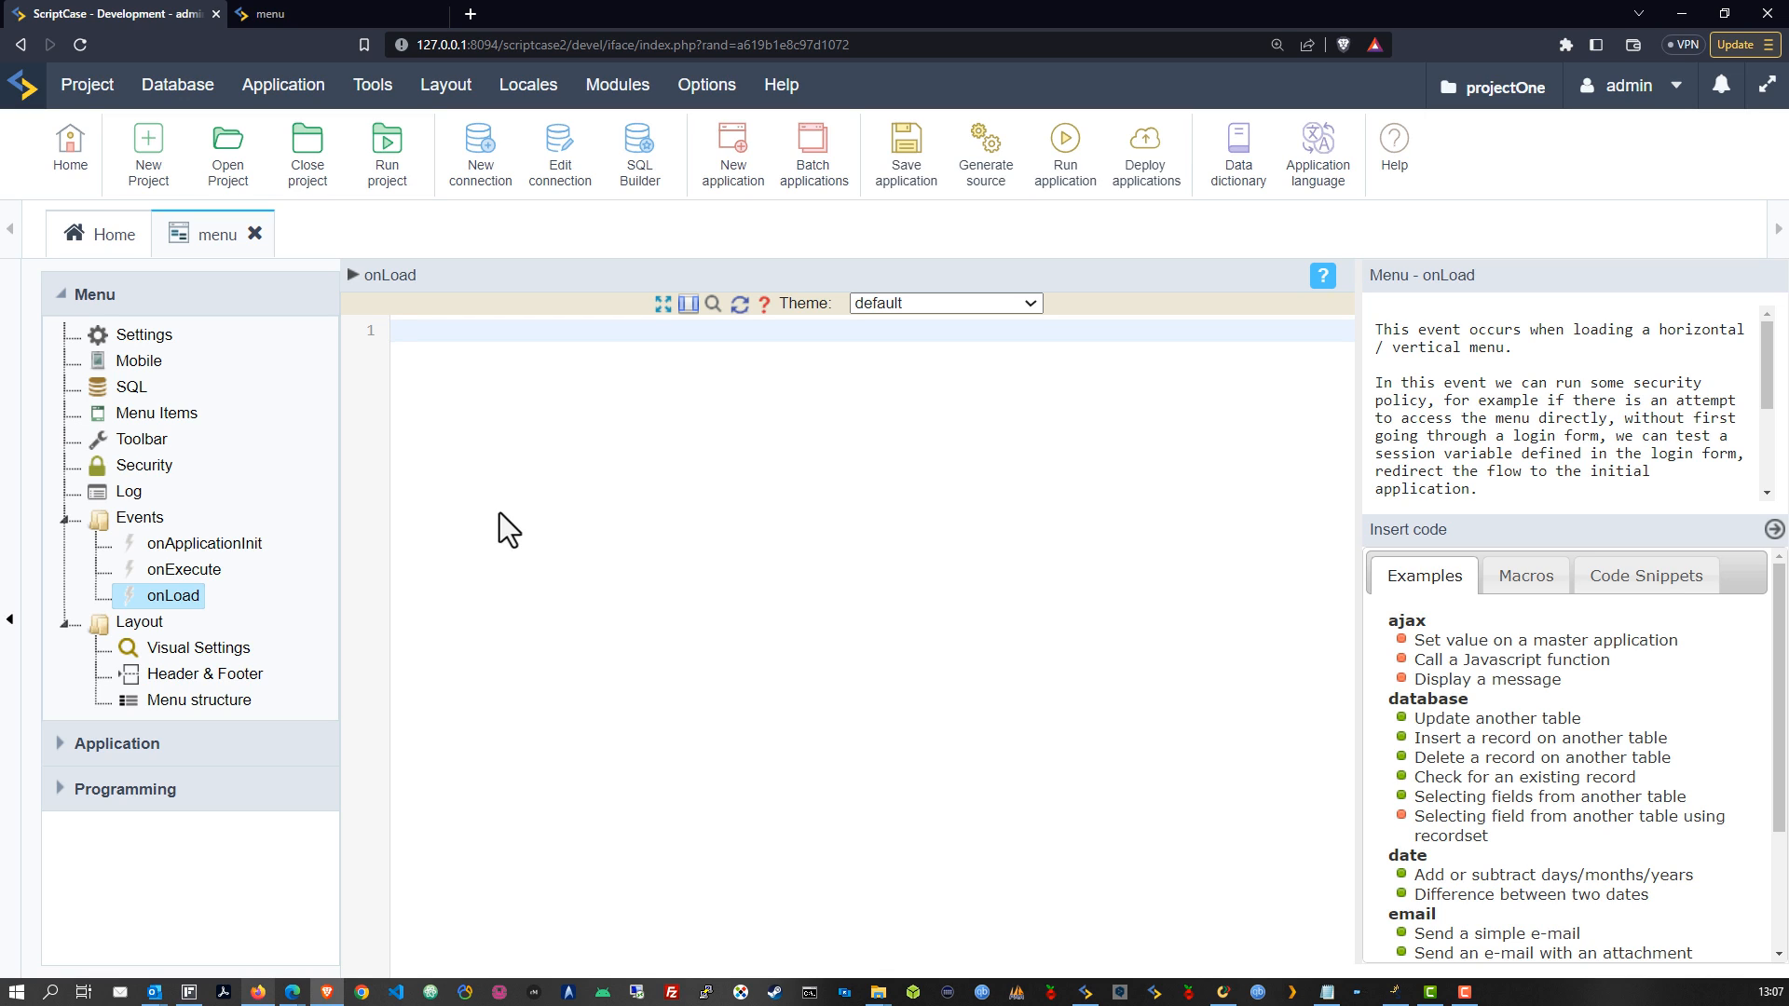
key("ctrl+v")
Step: Initialize the variable in the menu's onApplicationInit event with [display_user] = ''; and save the application
left_click(203, 550)
left_click(1109, 612)
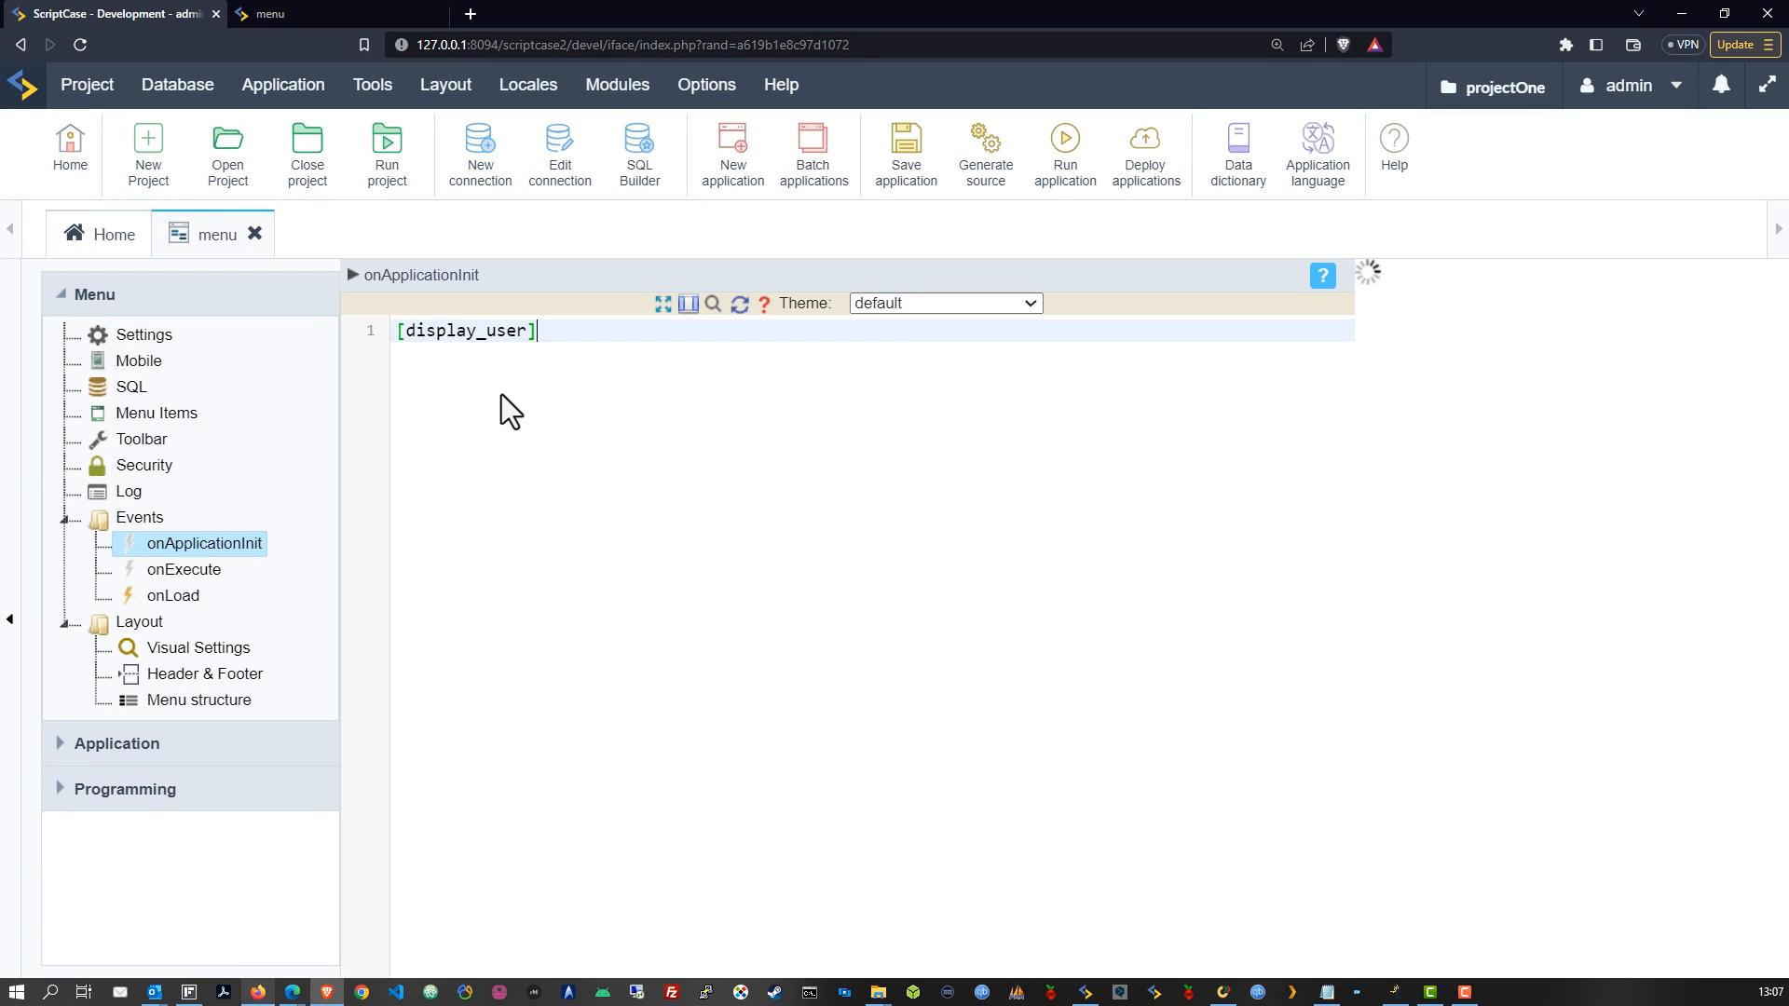
type("= '';")
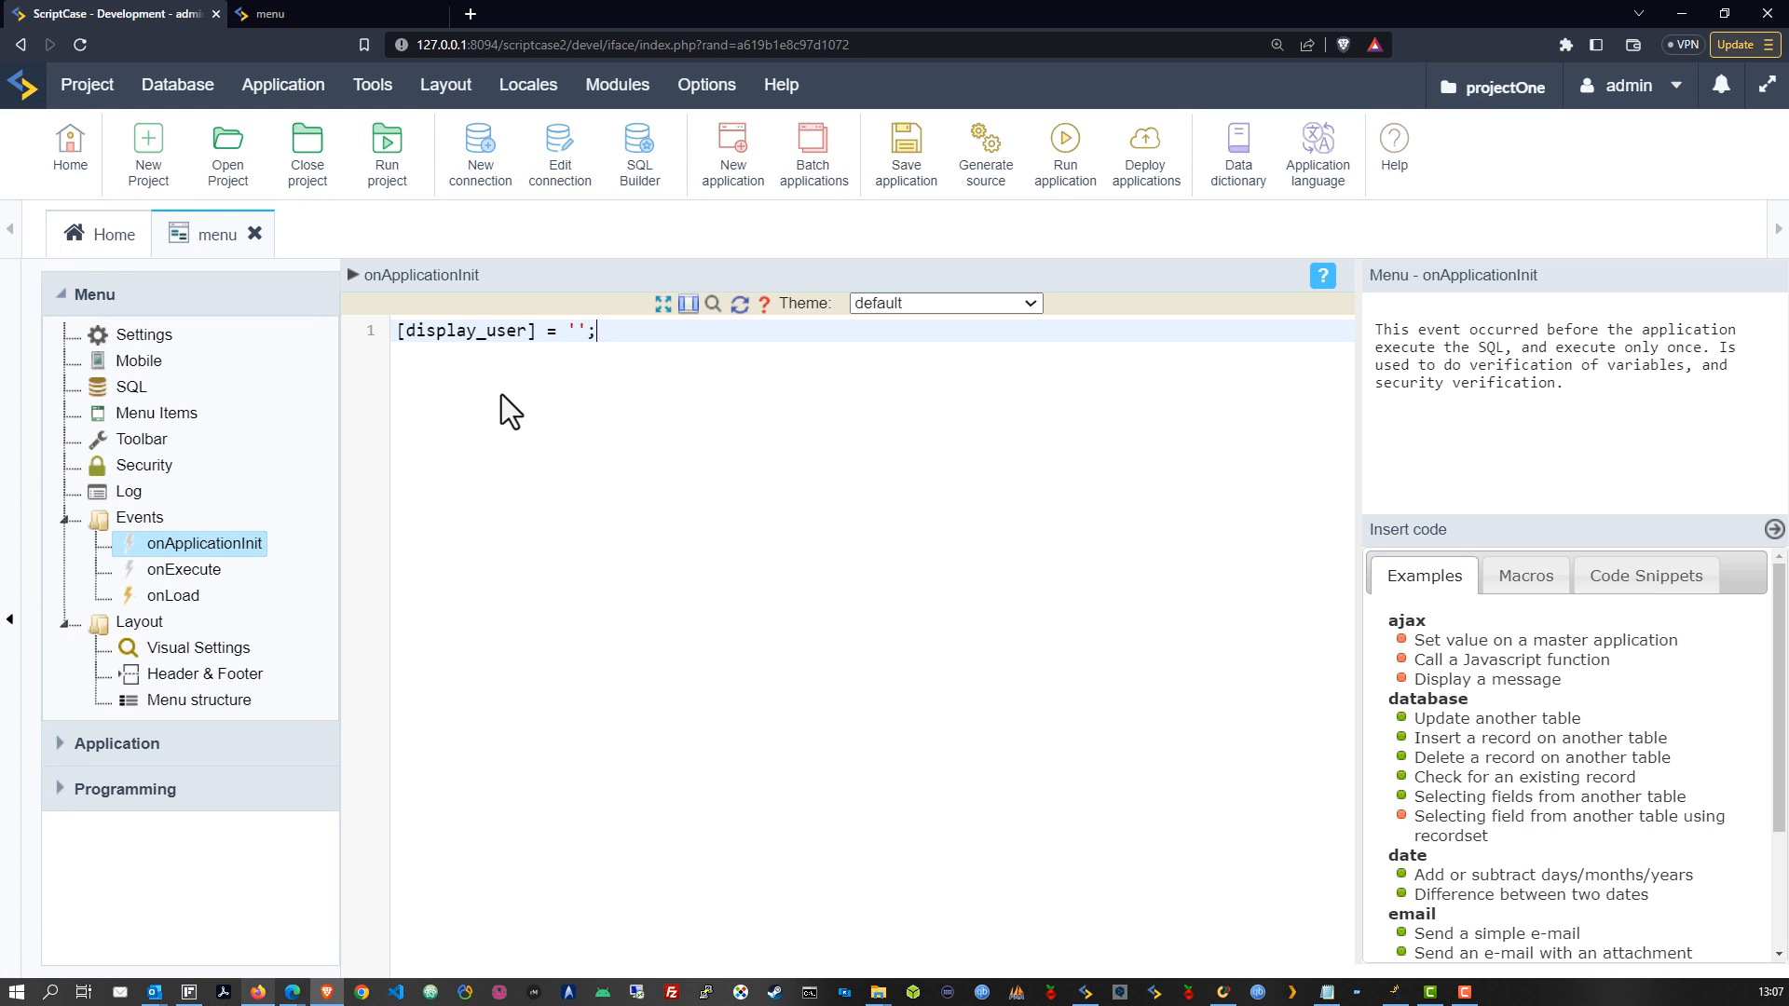
left_click(893, 177)
left_click(896, 177)
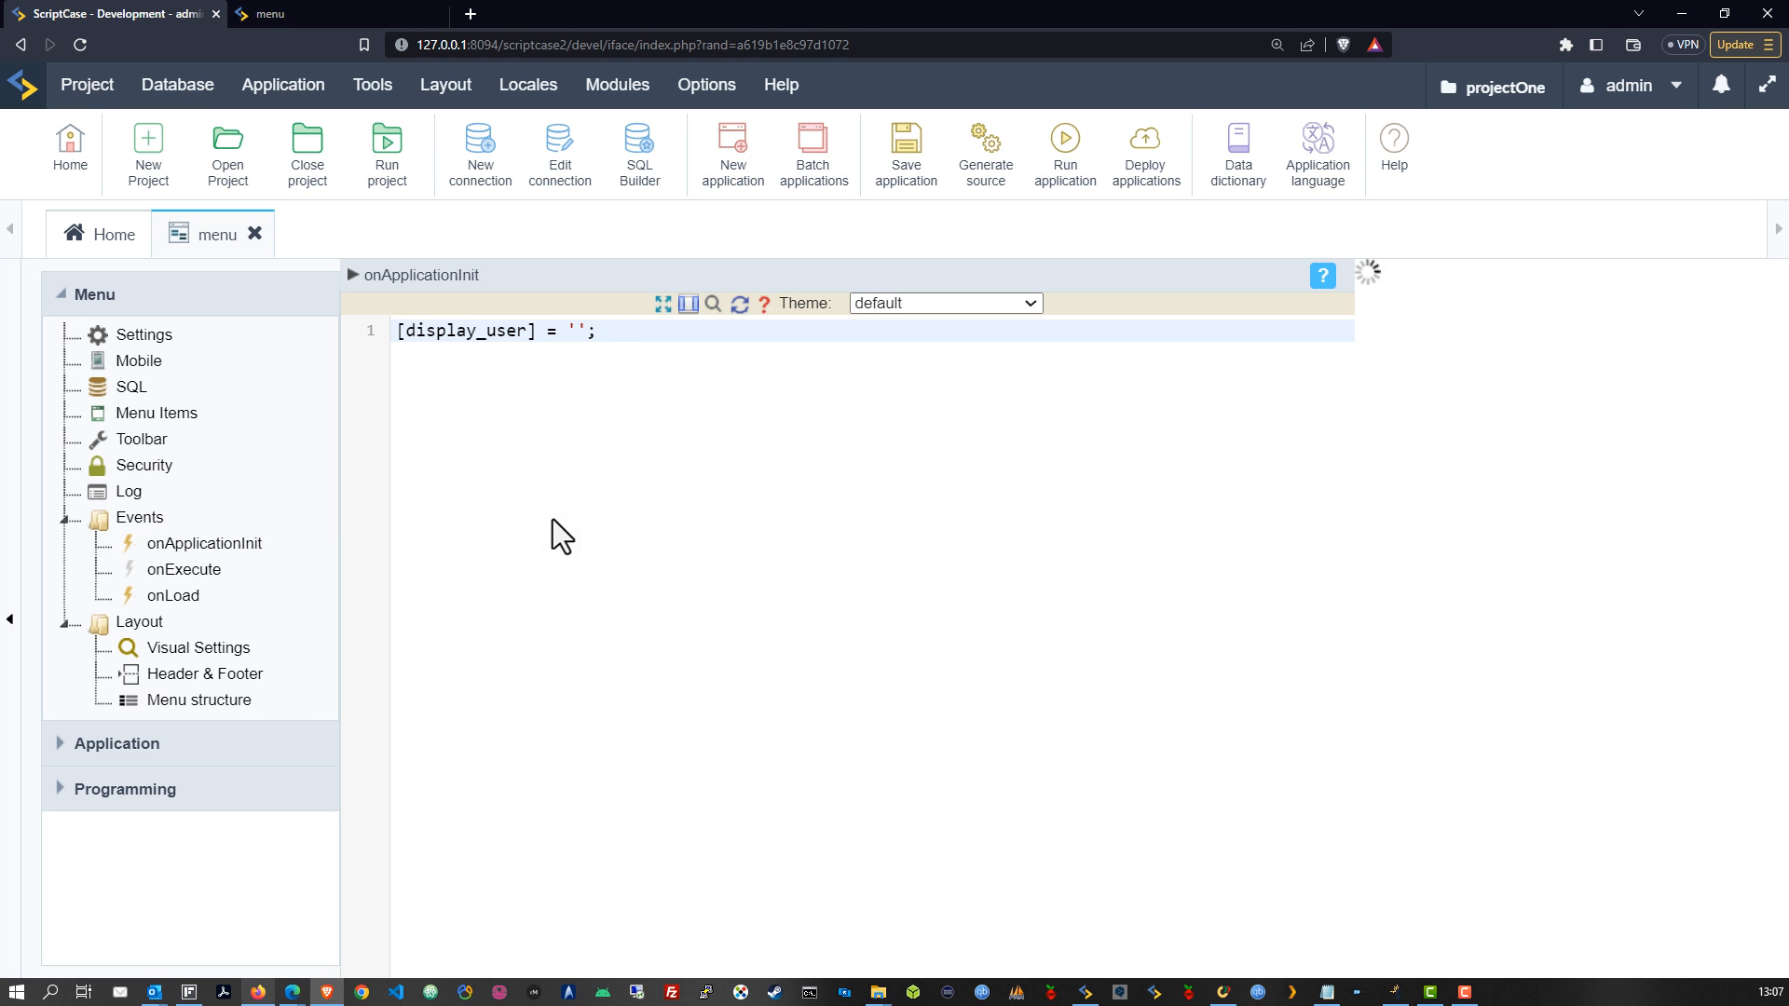
Step: Complete the onLoad event code as [display_user] = 'User Login';
left_click(173, 597)
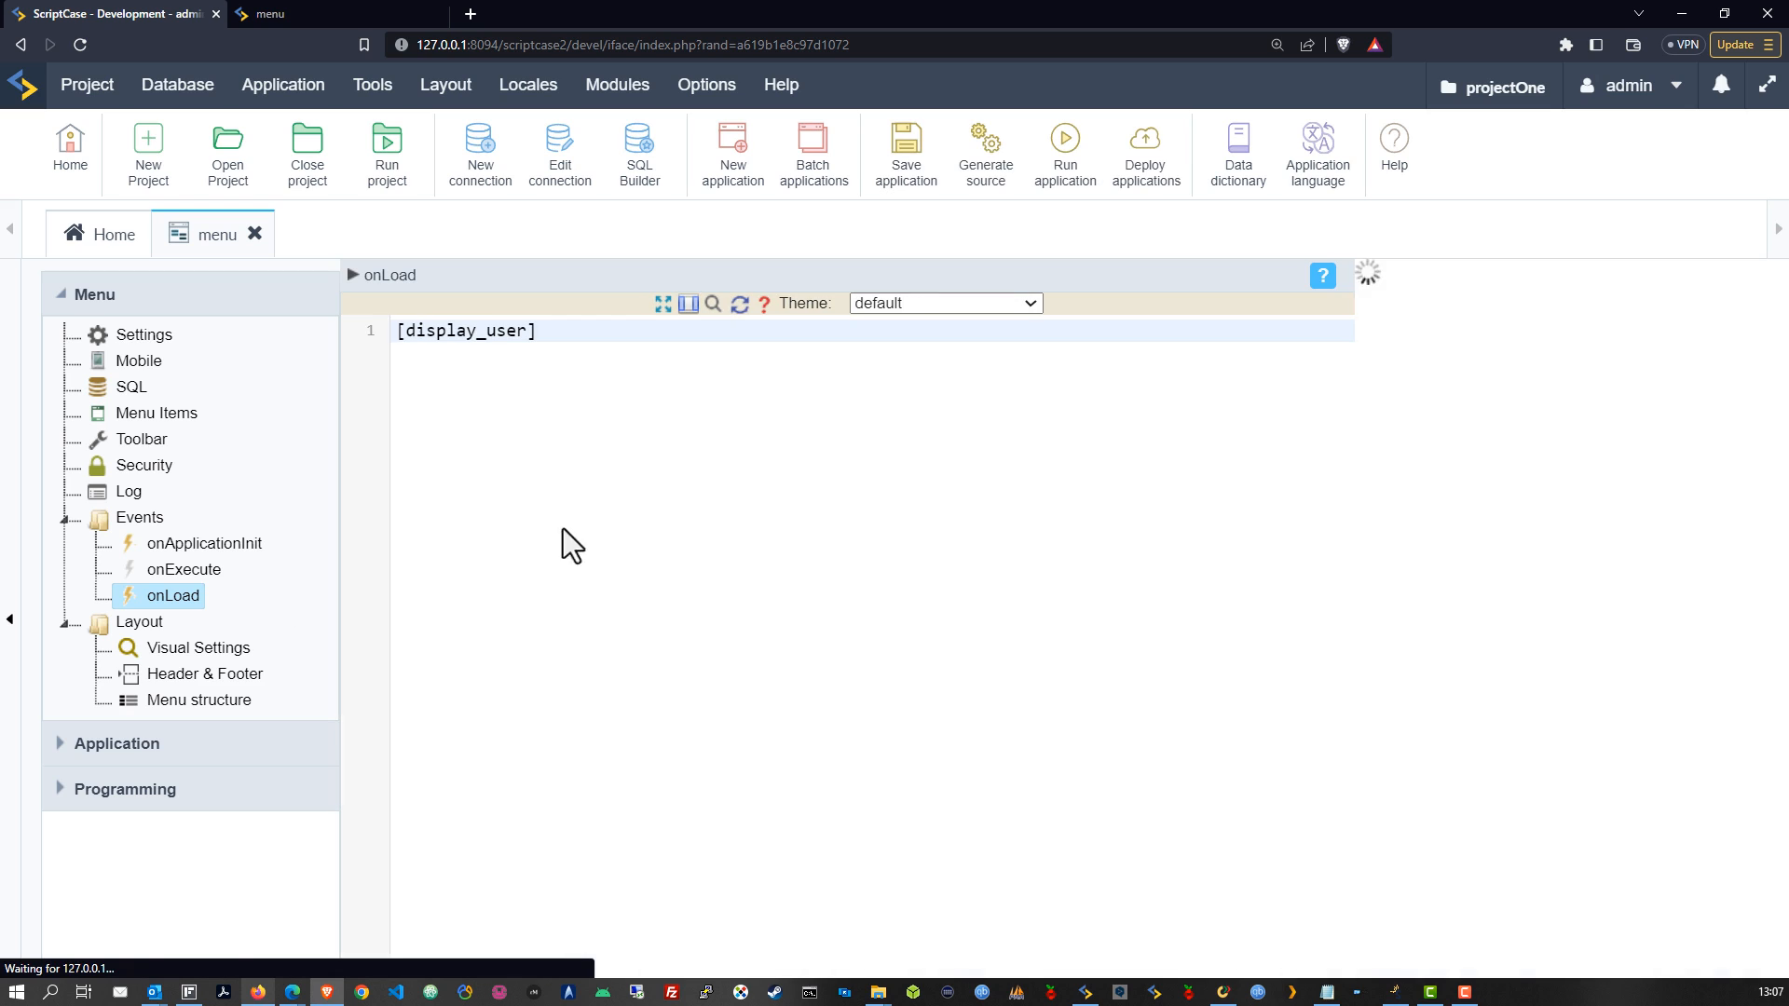
type("=")
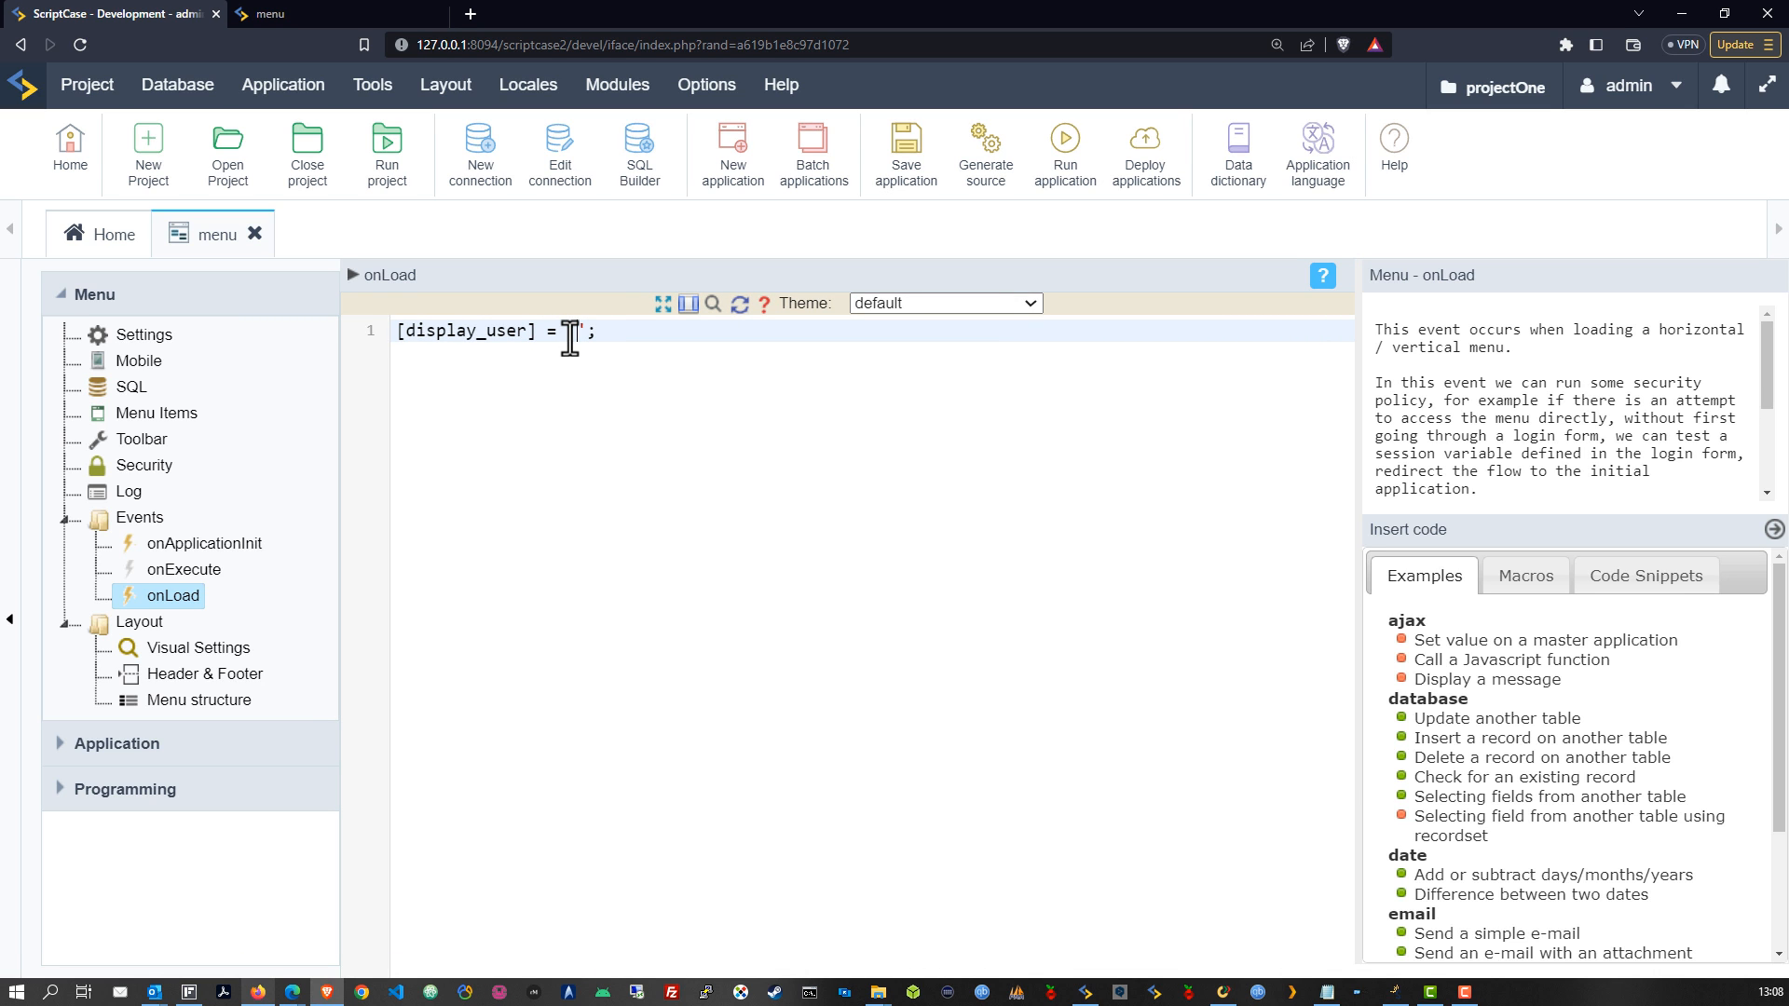
type(" 'User Login")
Step: Run the menu application and examine the logo and the user text in its header
left_click(1059, 160)
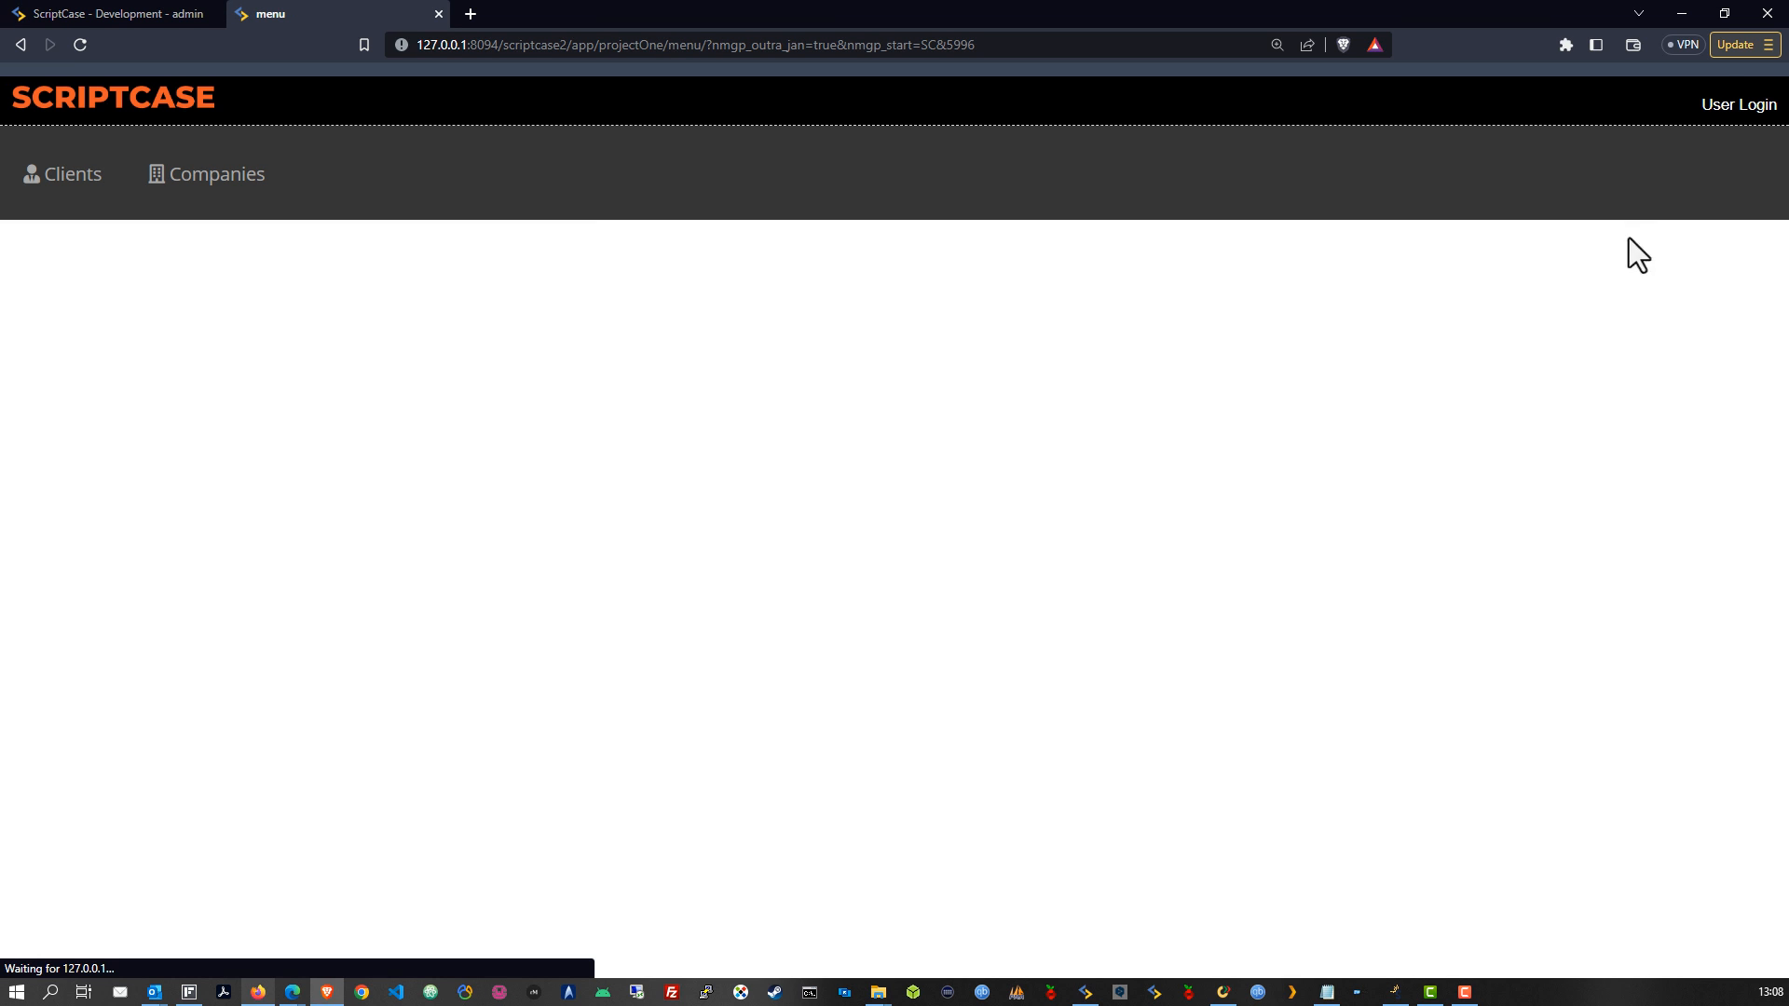
left_click_drag(1697, 105, 1785, 106)
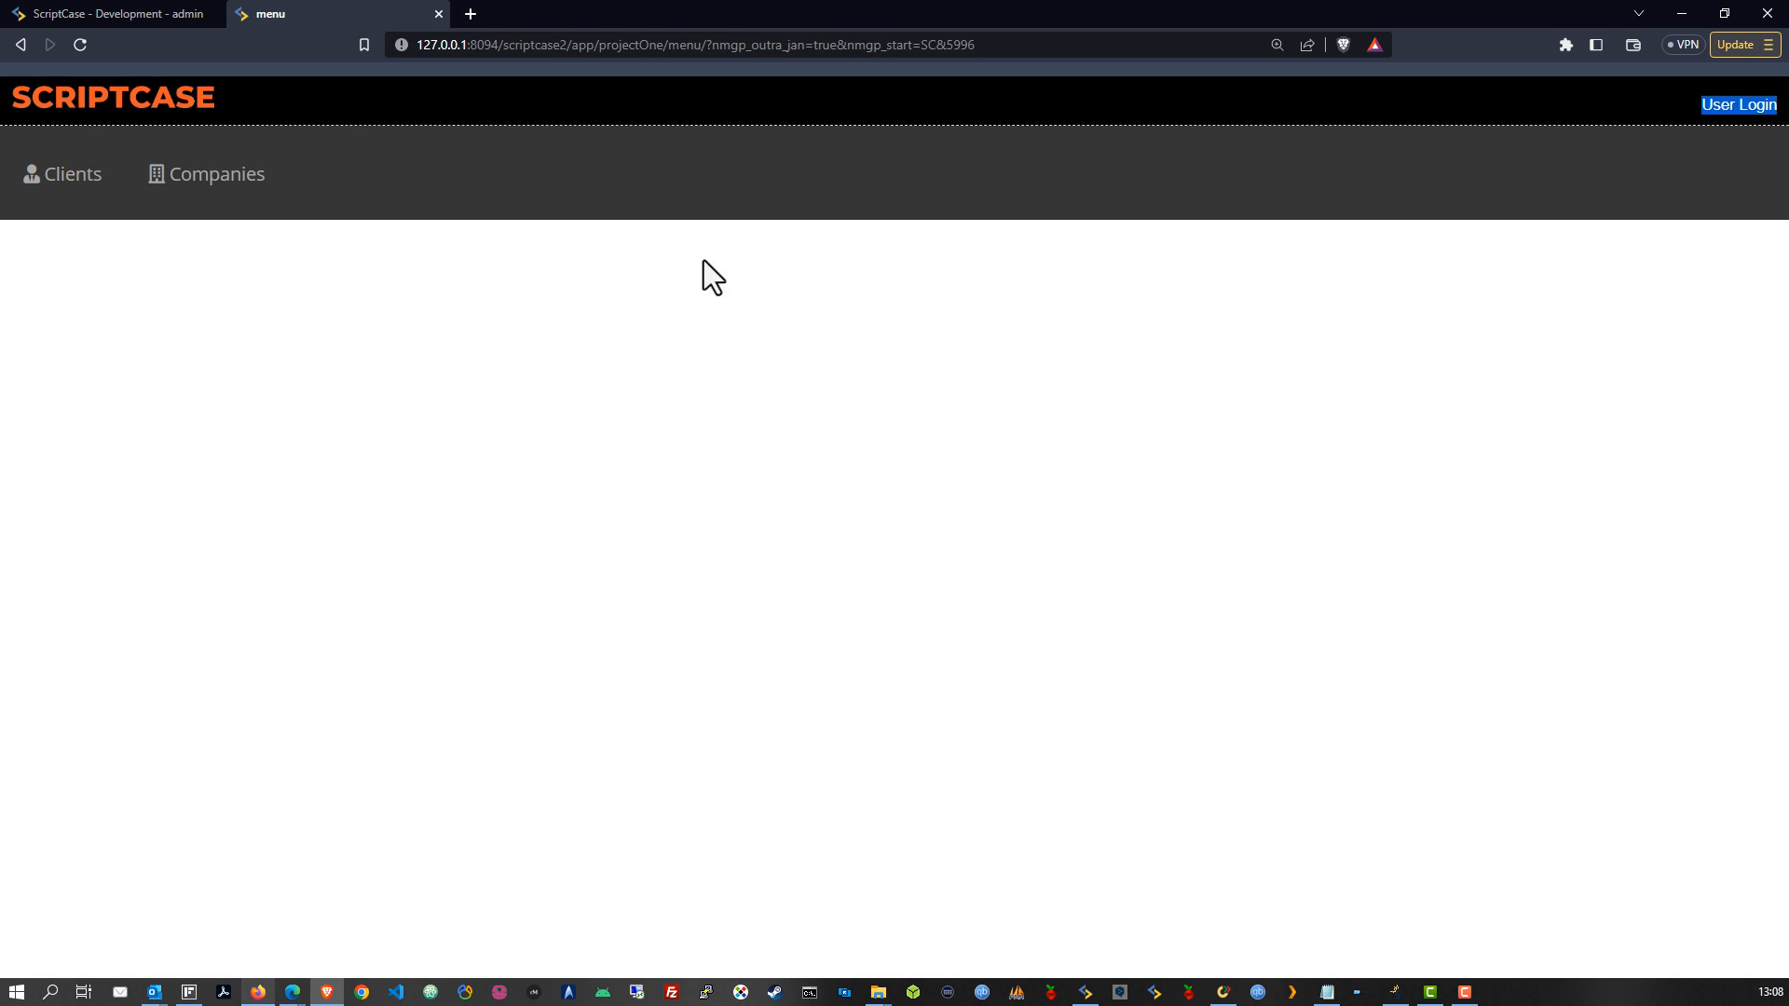
left_click(697, 315)
left_click_drag(1696, 108, 1784, 130)
Step: Change the LIN1_COL1_logo header image to light_logo.png from the project's general images
left_click(114, 14)
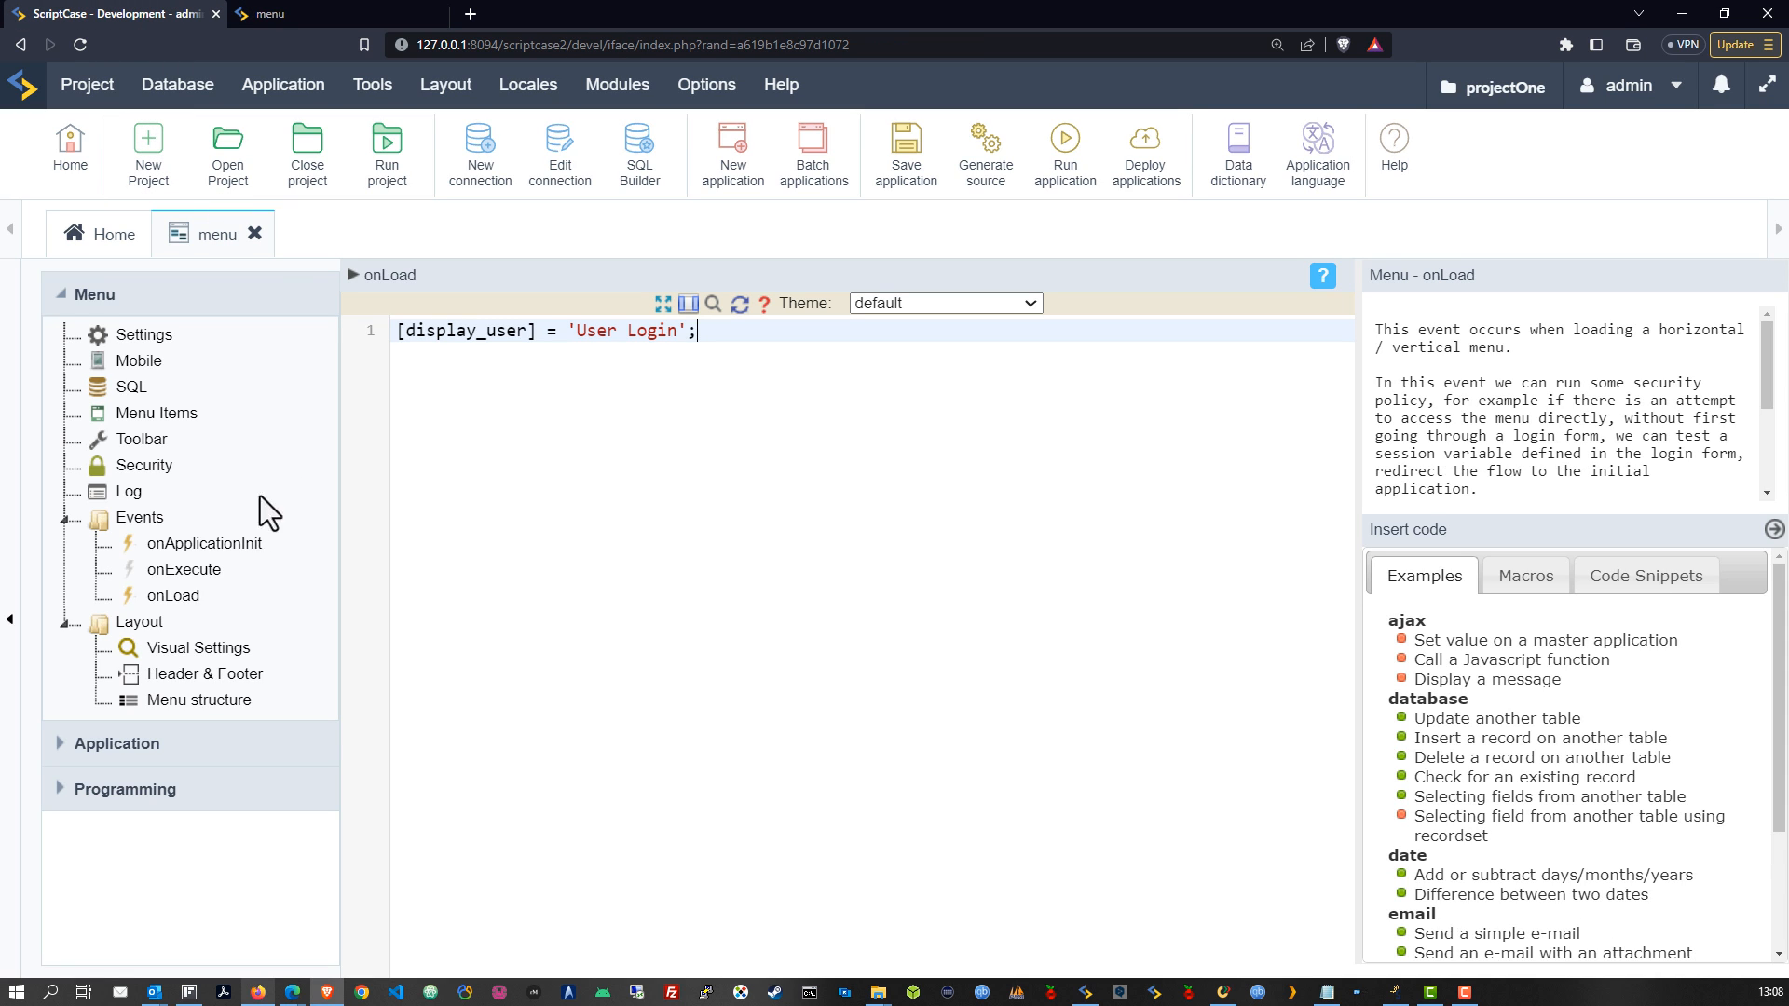
left_click(198, 674)
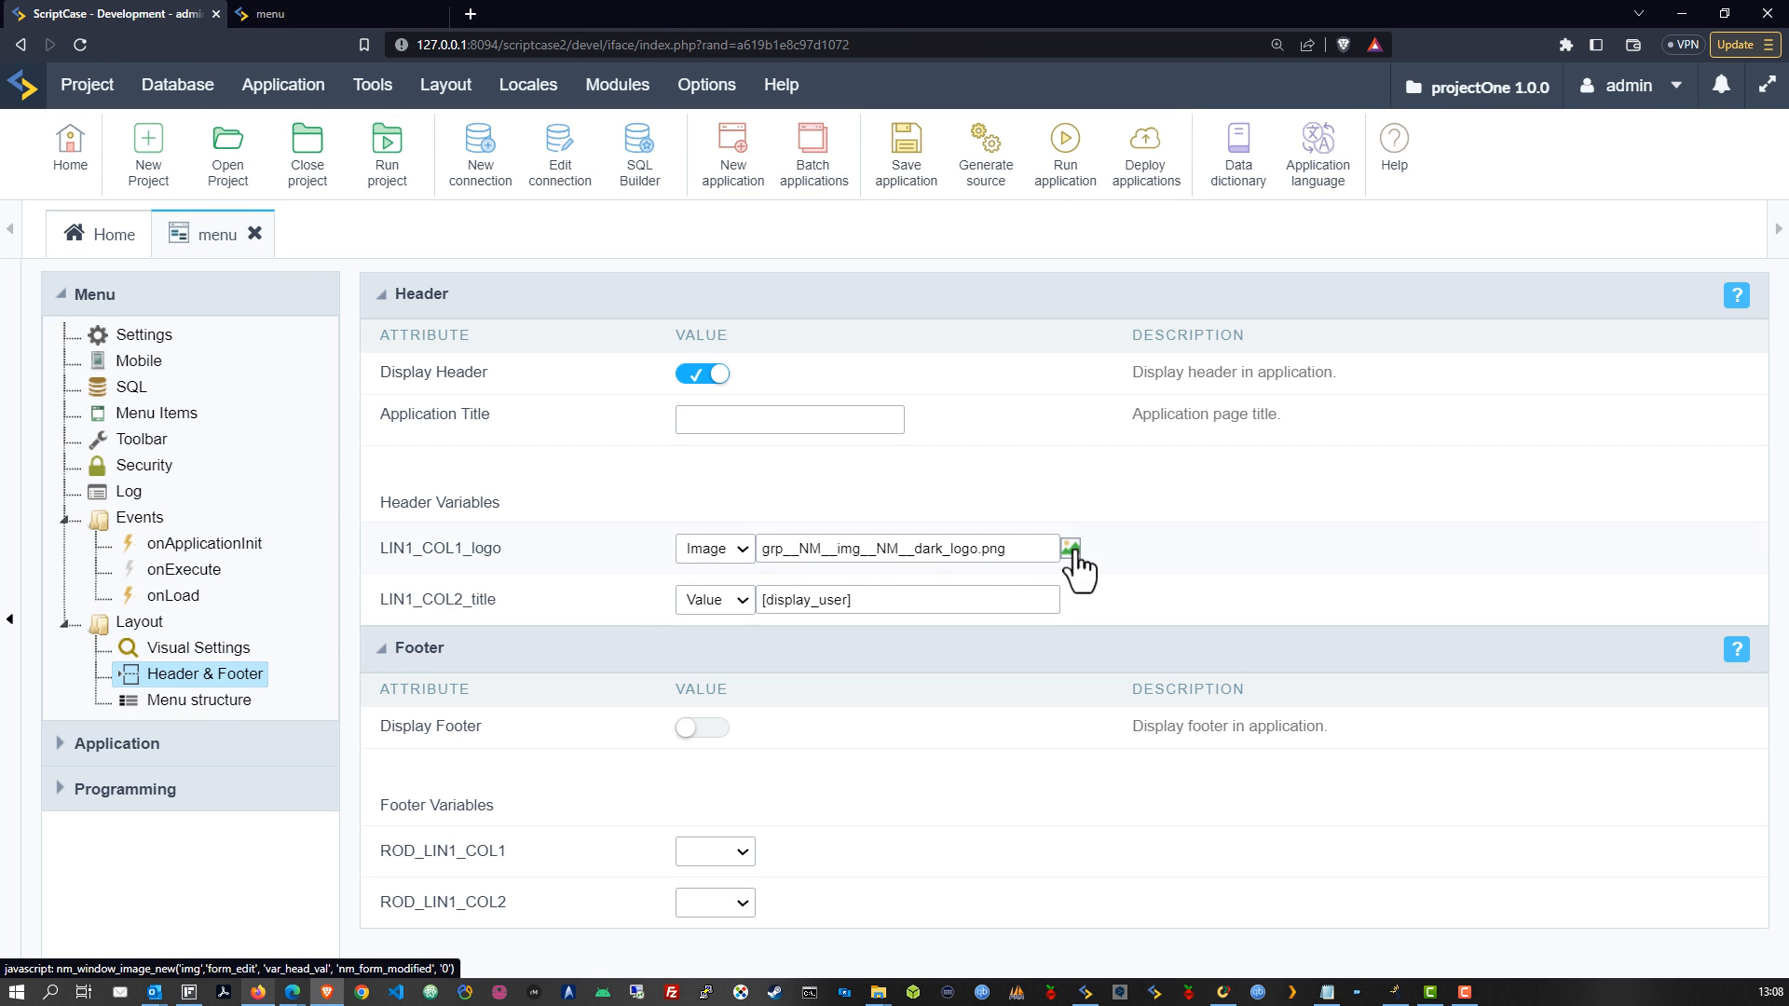
left_click(1069, 554)
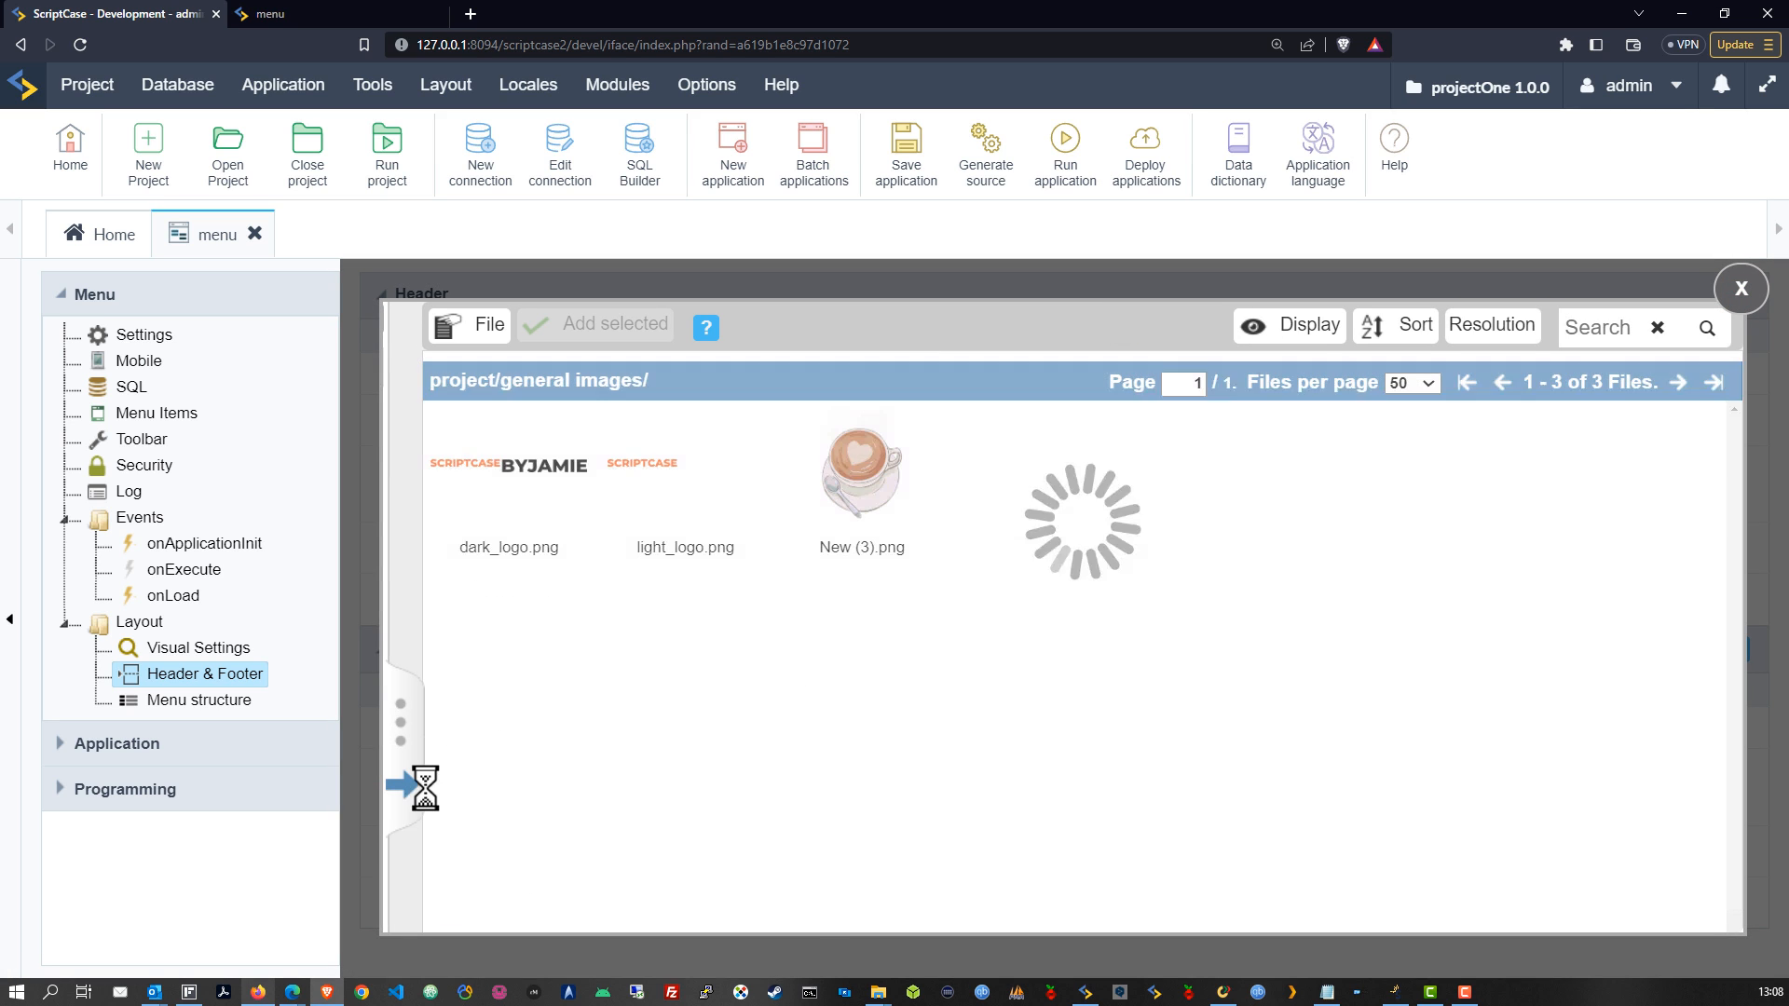
left_click(403, 785)
left_click(774, 787)
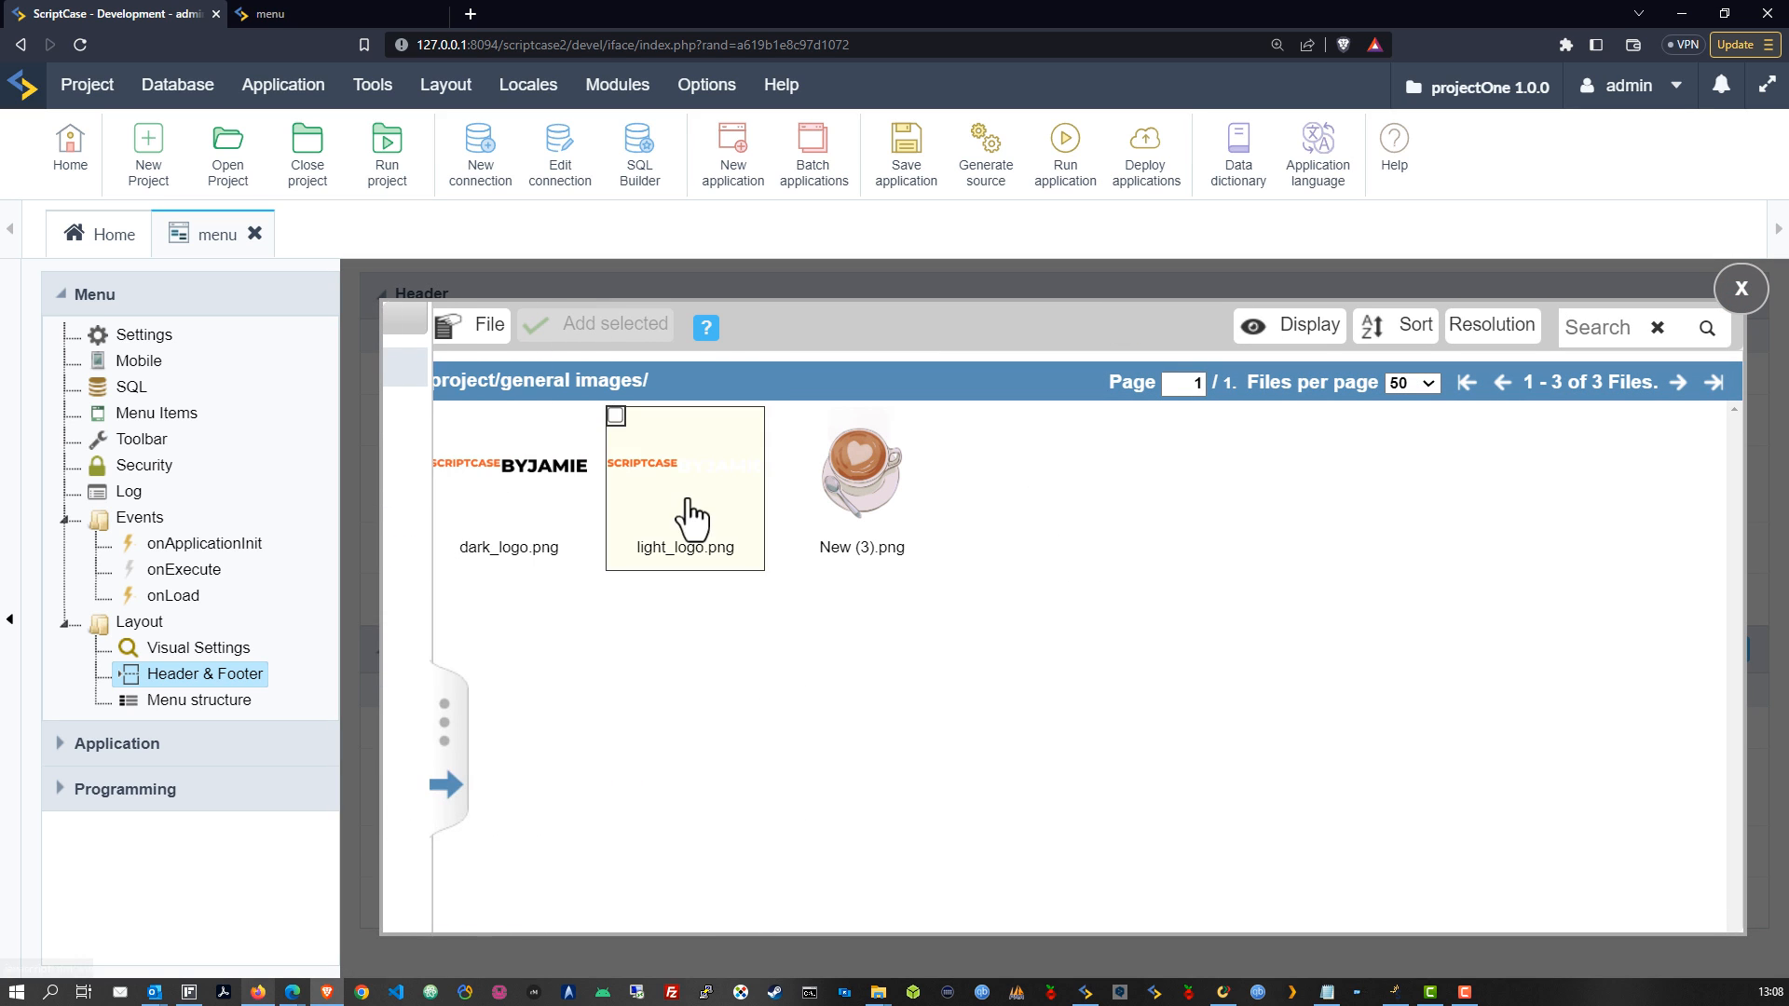
left_click(615, 414)
left_click(606, 326)
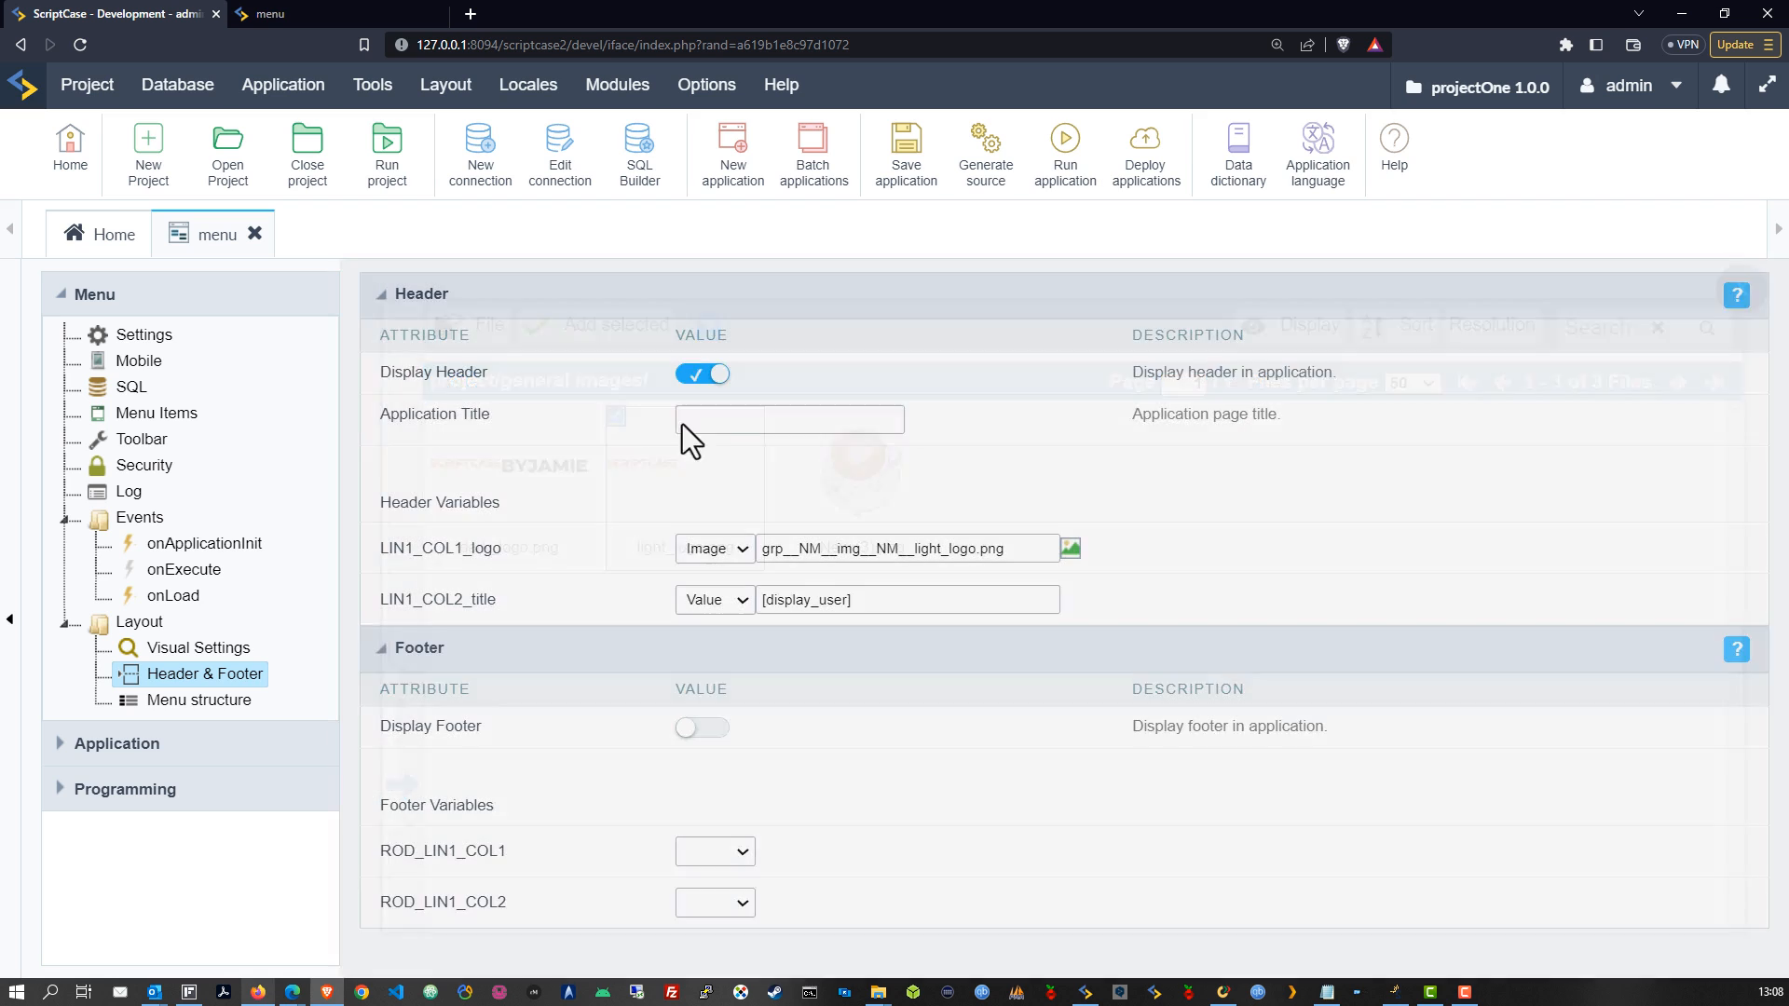
Step: Run the menu application again and open the email form for the first record of the Clients grid
left_click(1067, 149)
left_click(270, 14)
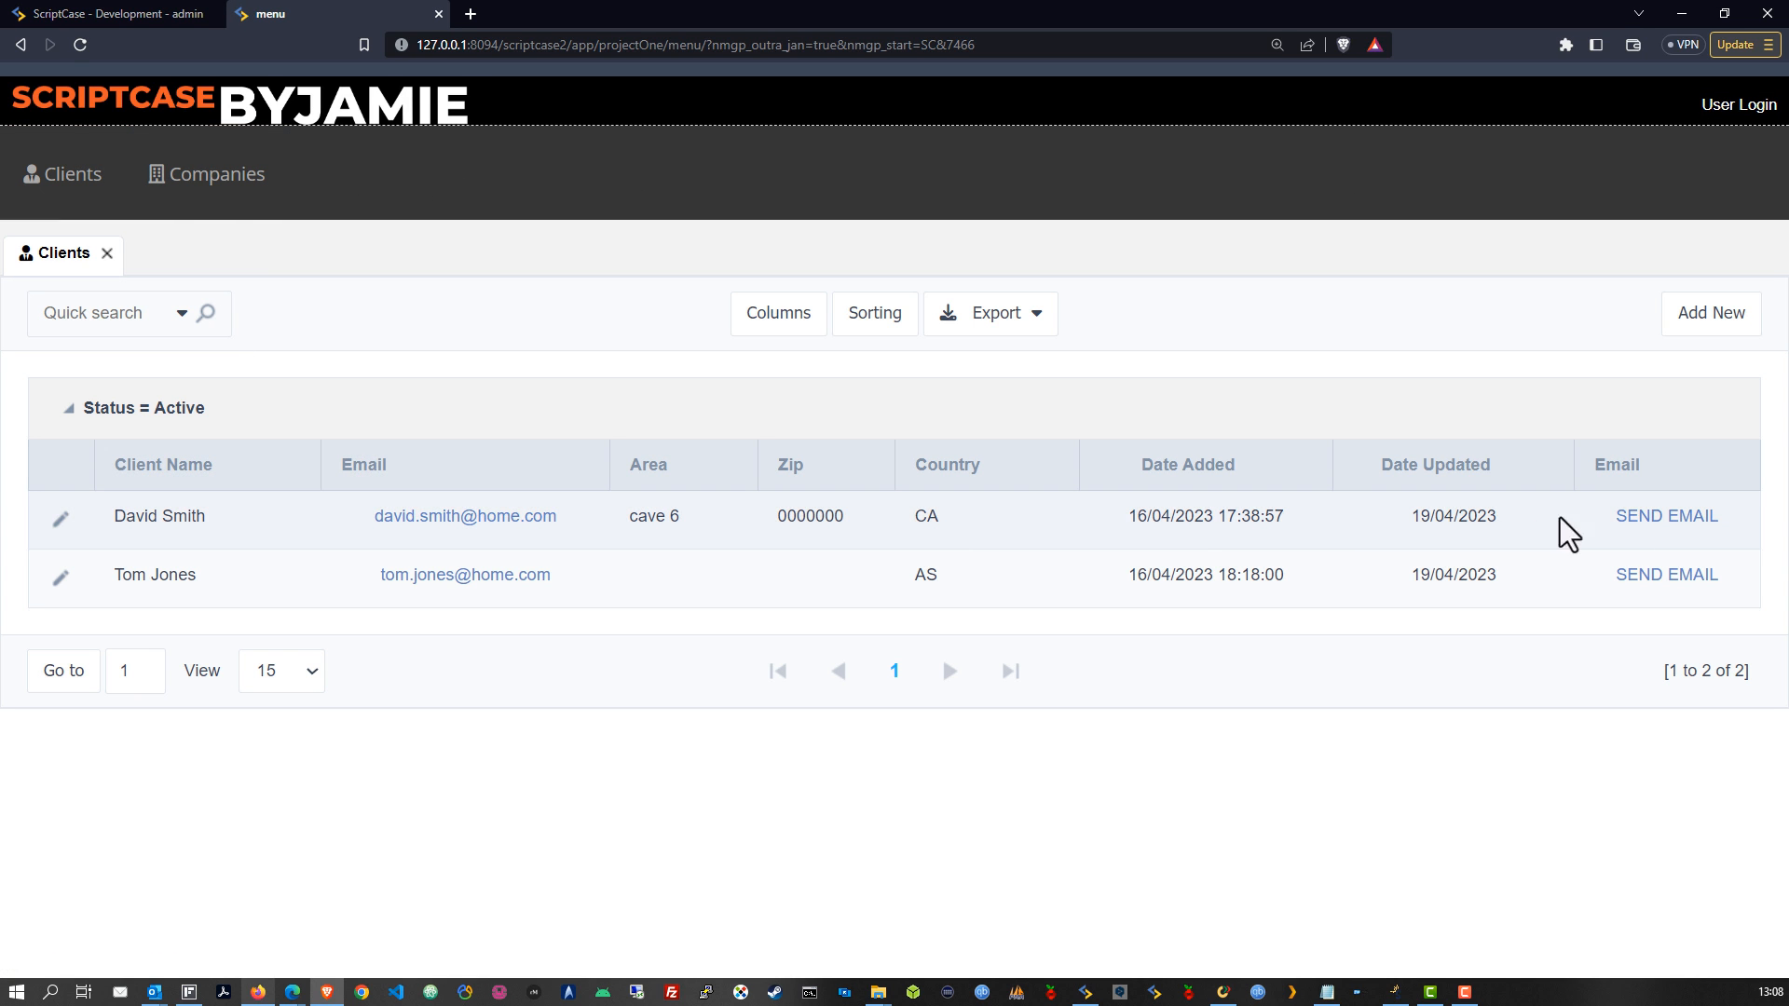
left_click(1655, 524)
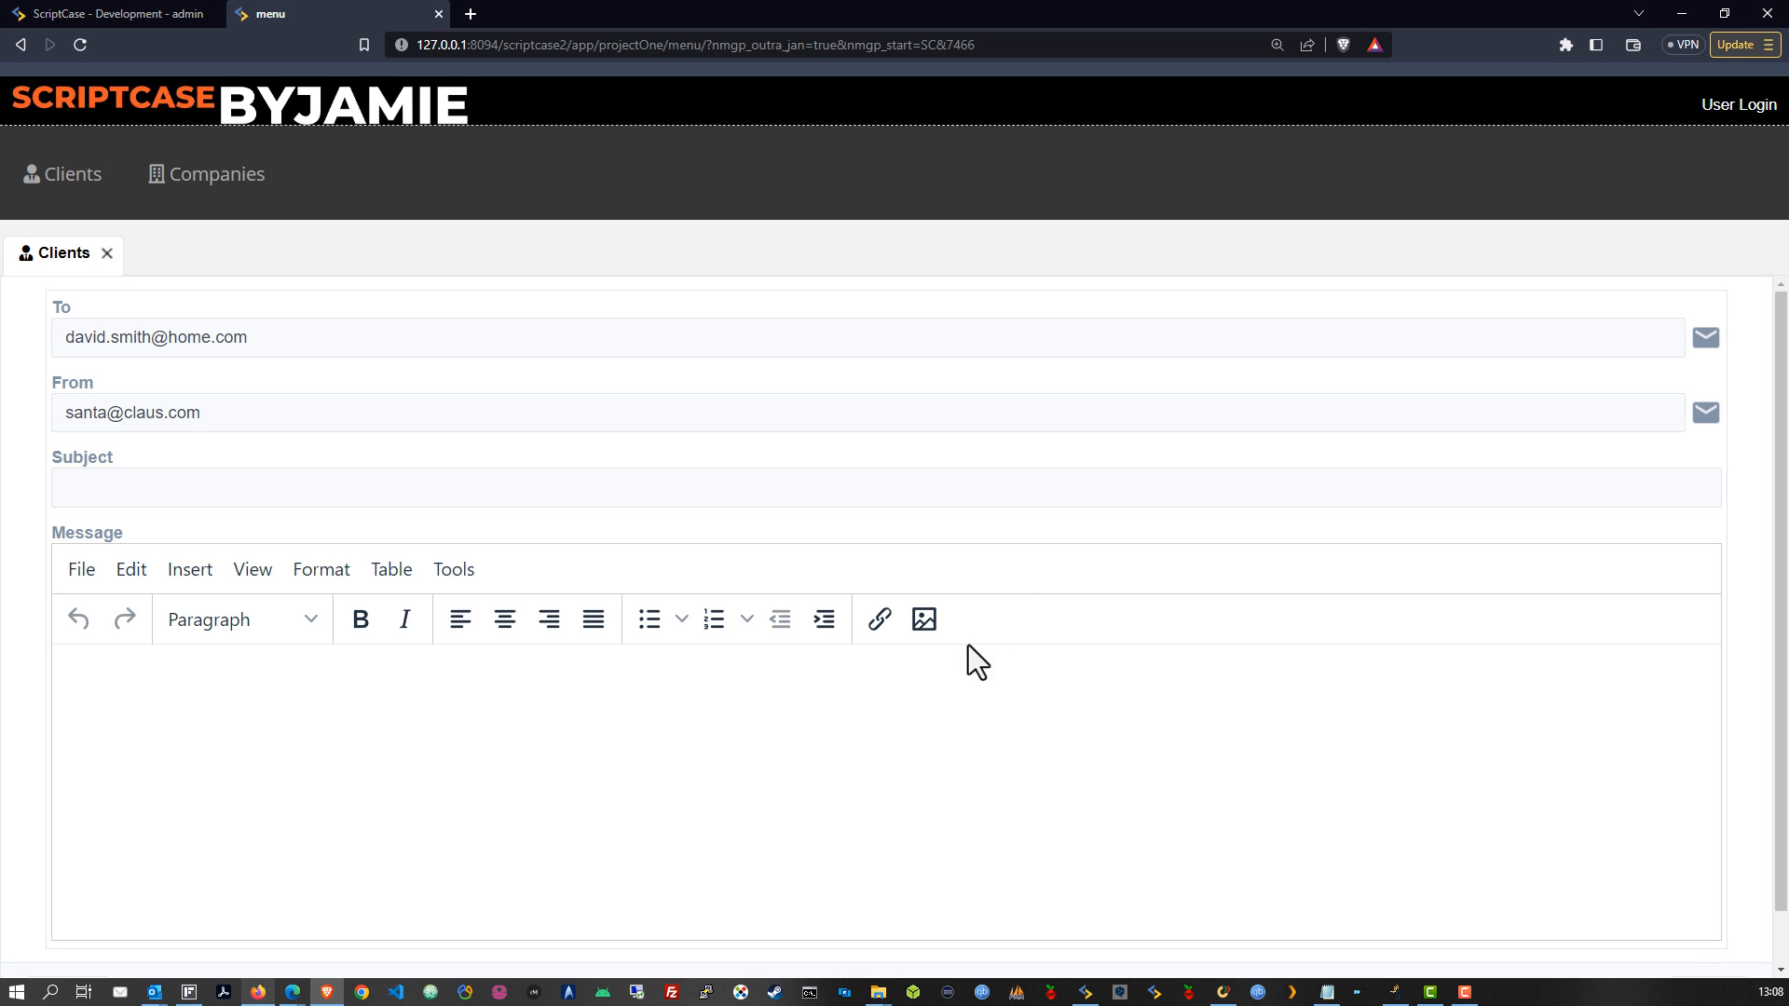
Step: Look over the client email form from the To field down to its Cancel and SEND buttons
scroll(462, 720, "down", 1)
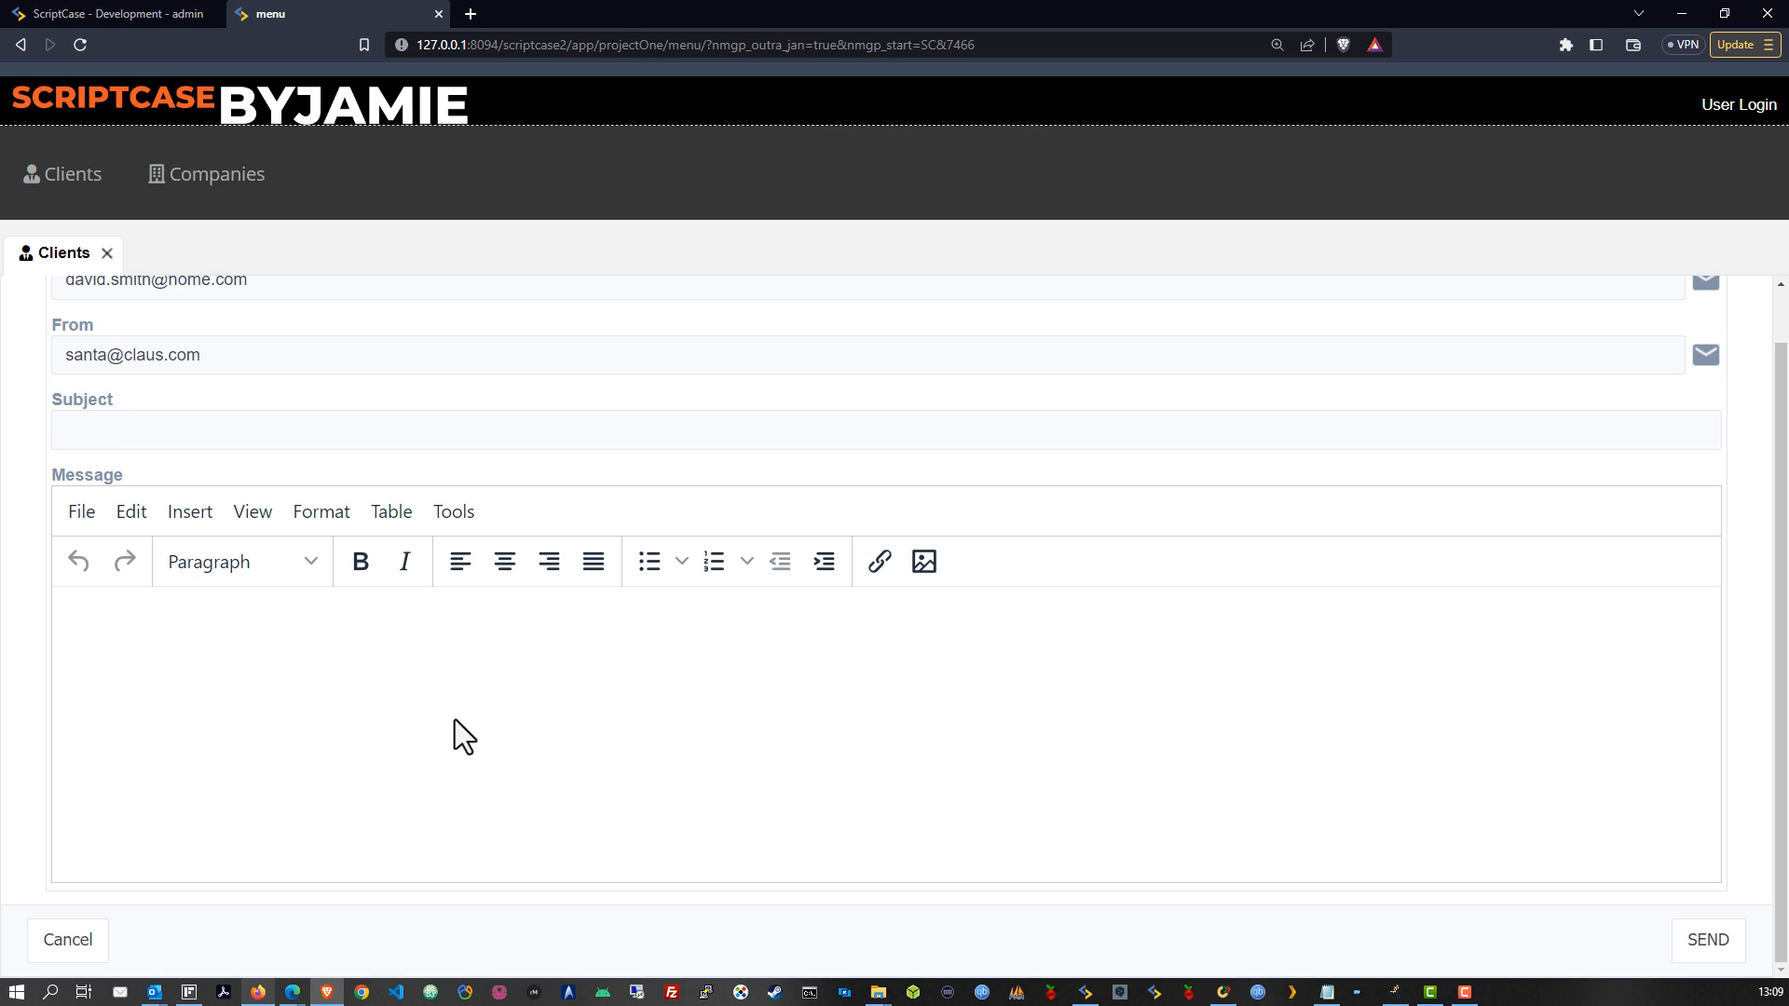
scroll(455, 720, "up", 1)
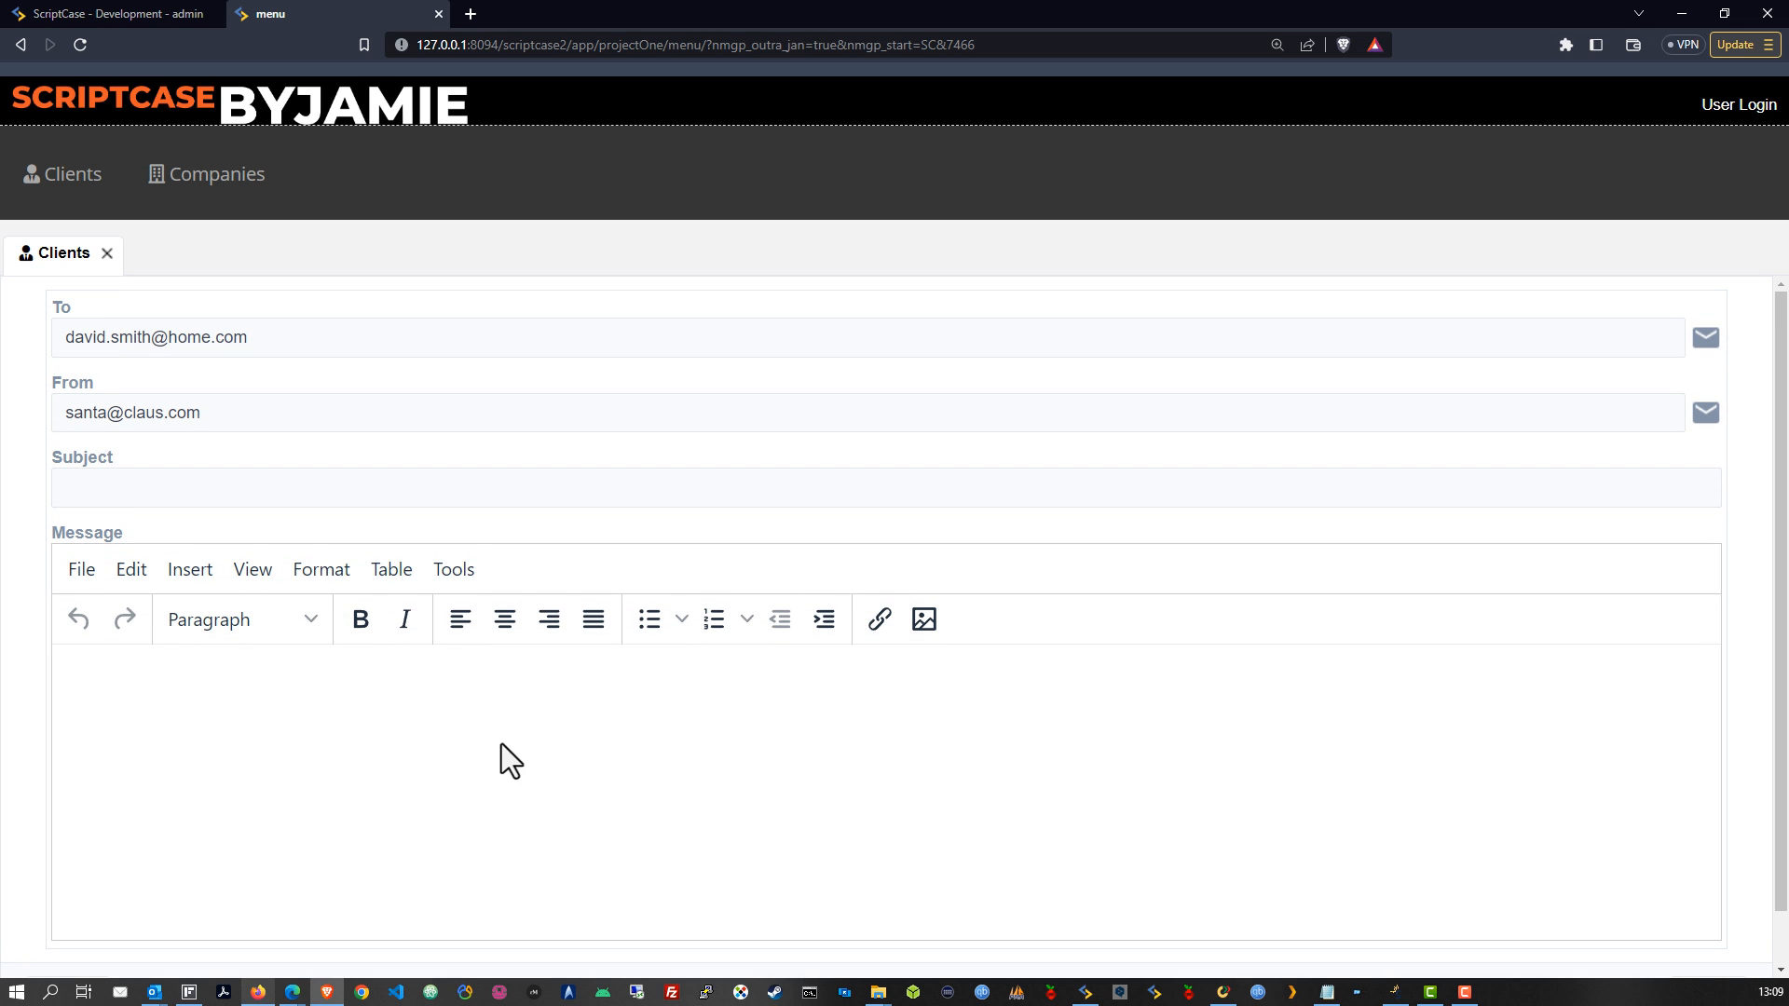
scroll(228, 320, "down", 1)
scroll(139, 260, "up", 1)
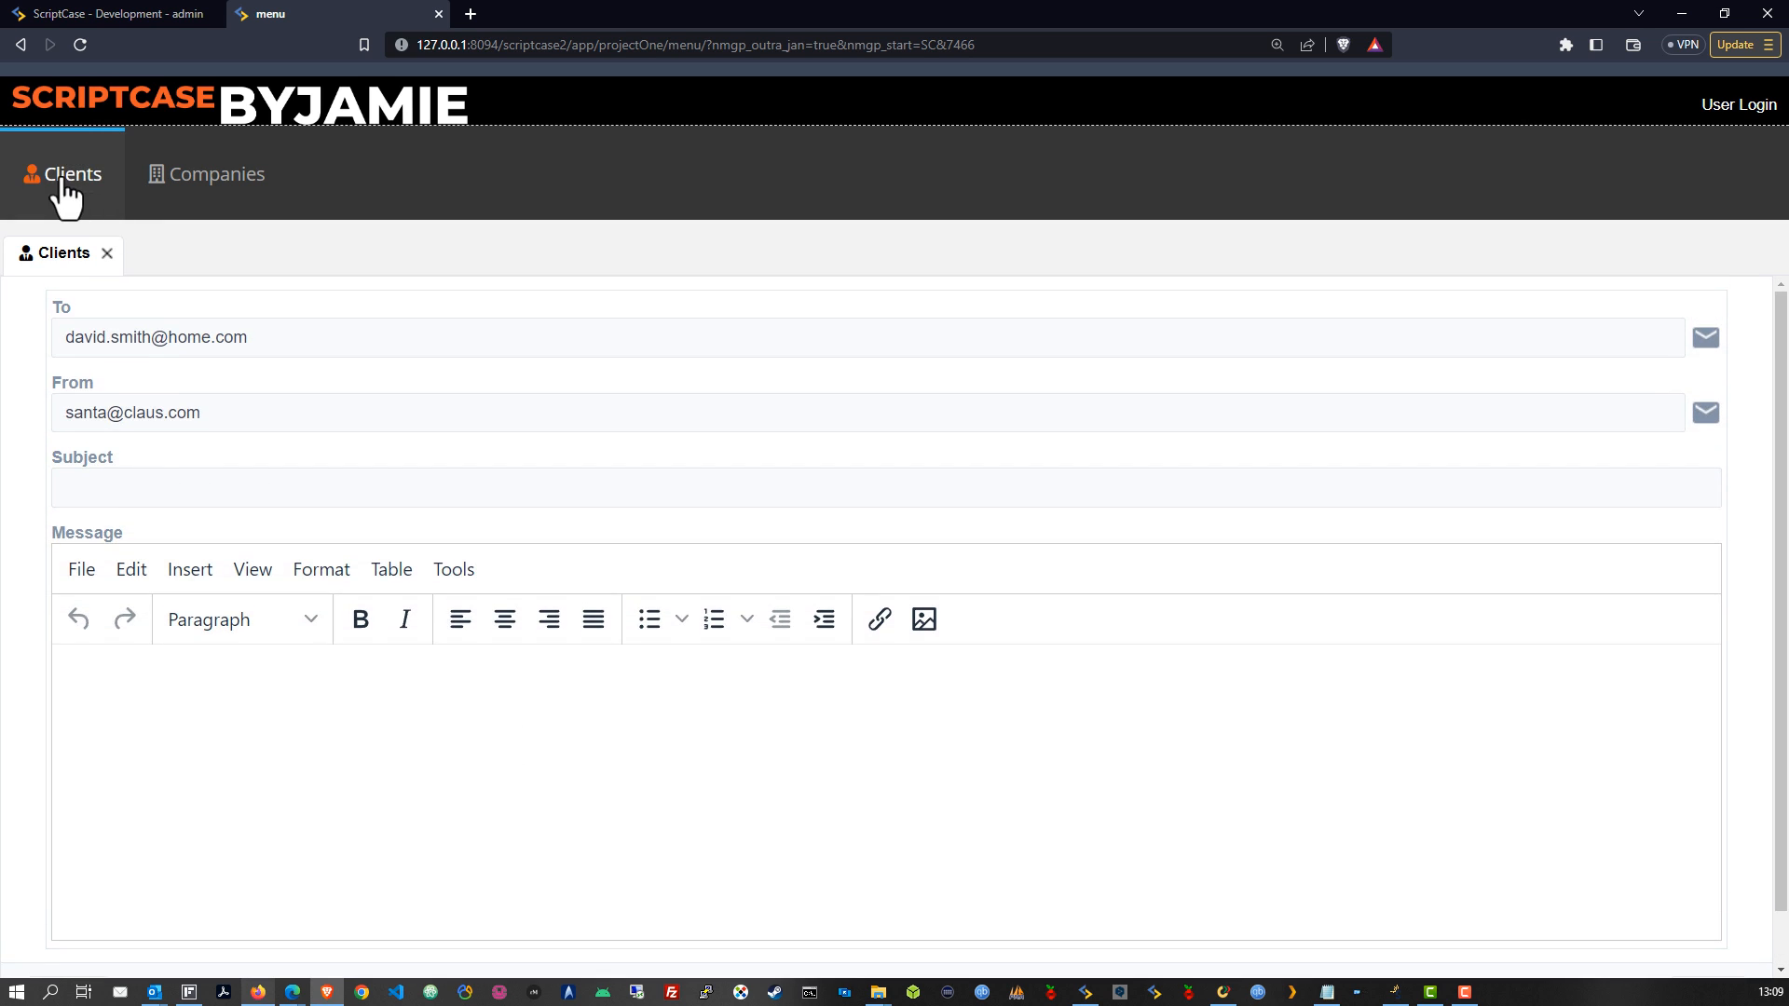
Step: Return to the Clients grid, open the first client's record for editing and look through its form
left_click(61, 177)
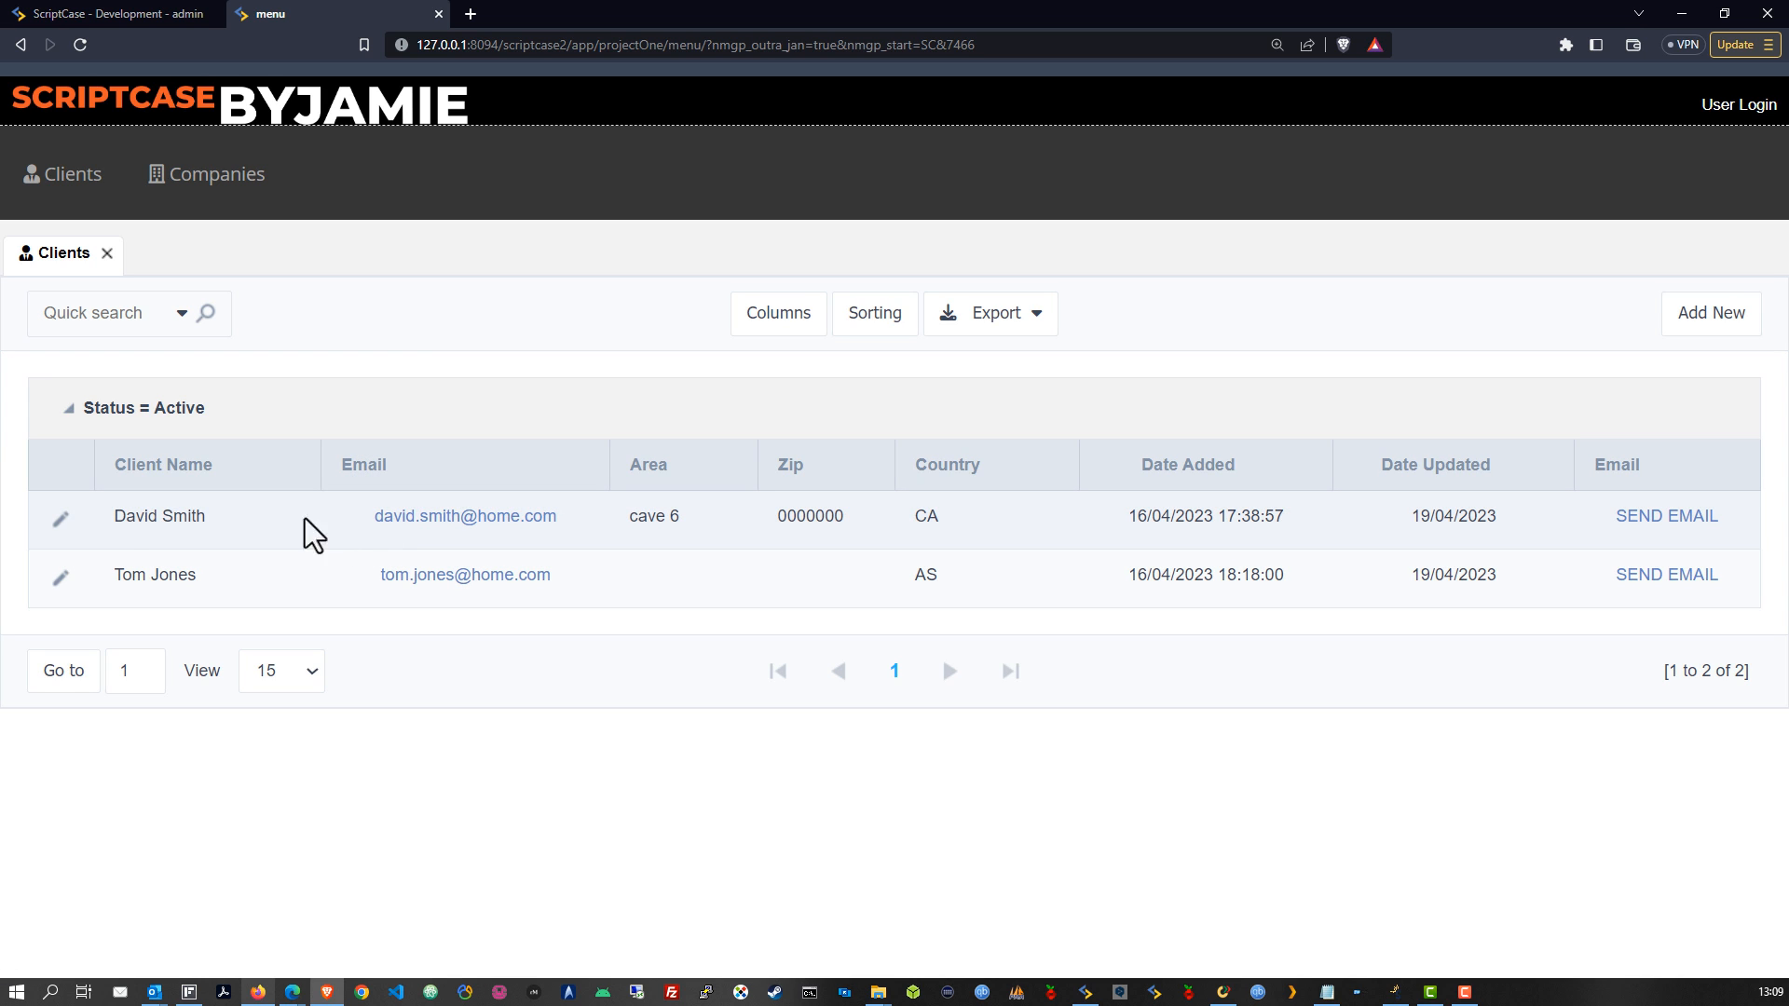
left_click(62, 519)
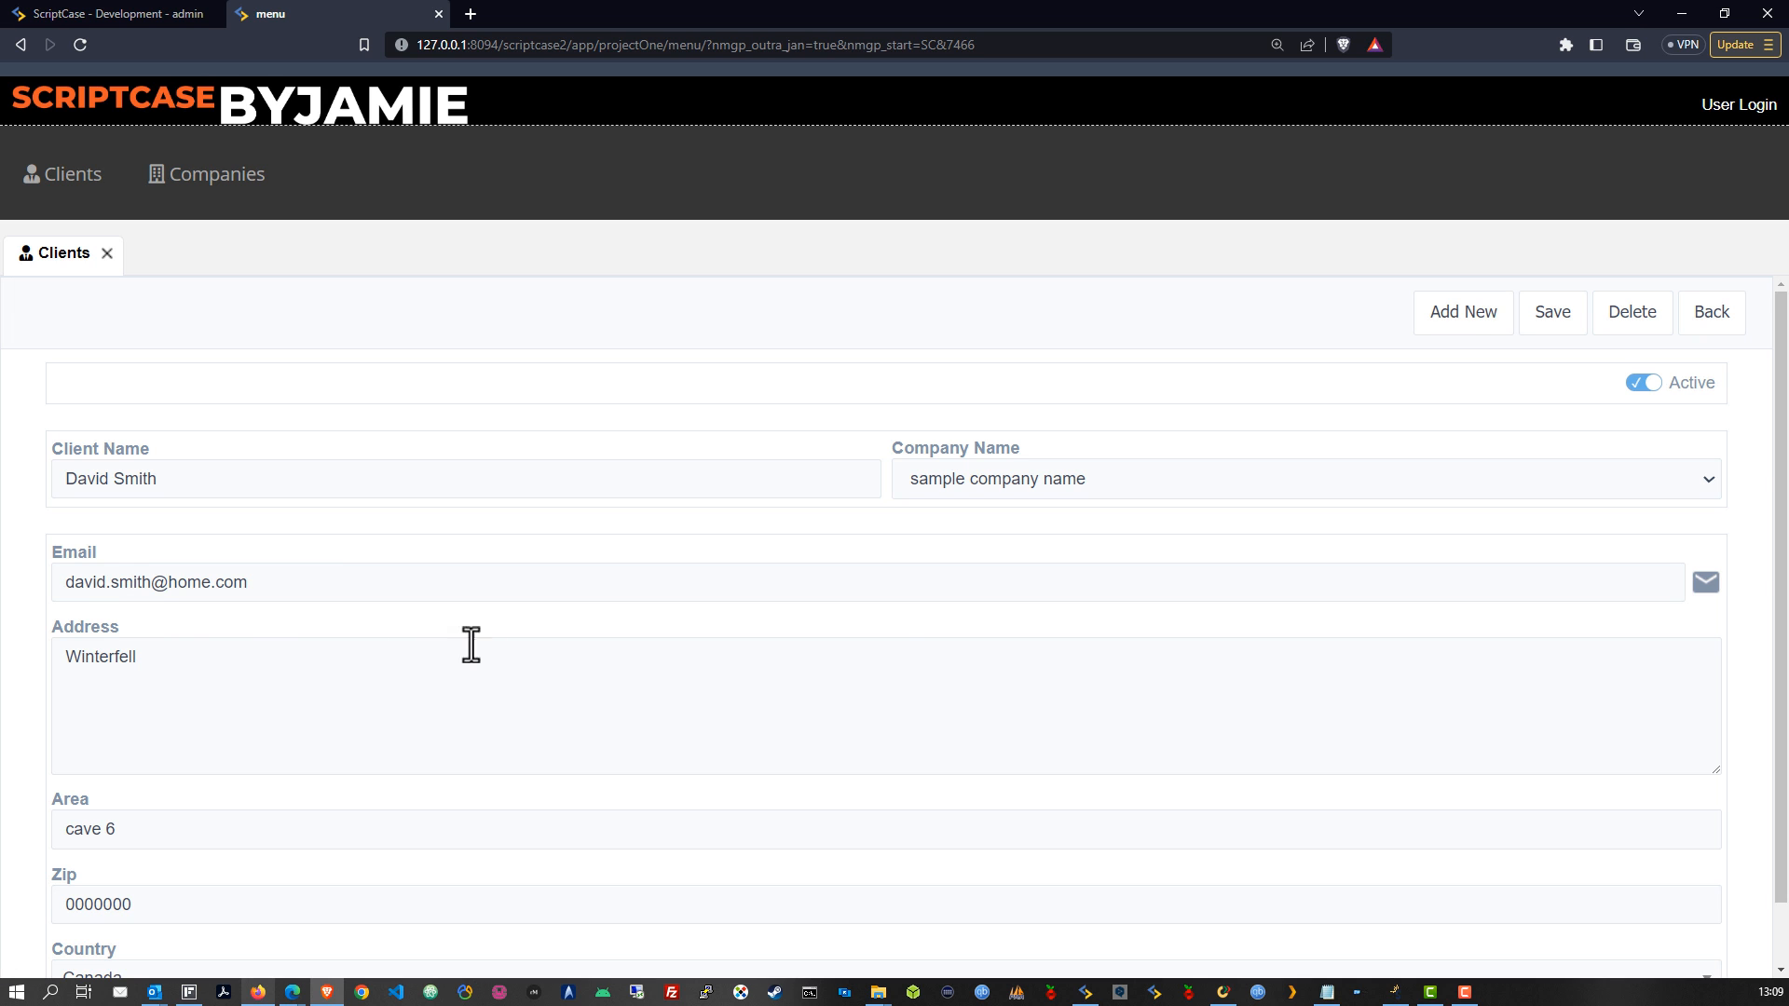
scroll(918, 640, "down", 1)
scroll(1148, 630, "up", 1)
Step: Go back to the ScriptCase development environment, close the menu application and open form_clients for editing
left_click(99, 14)
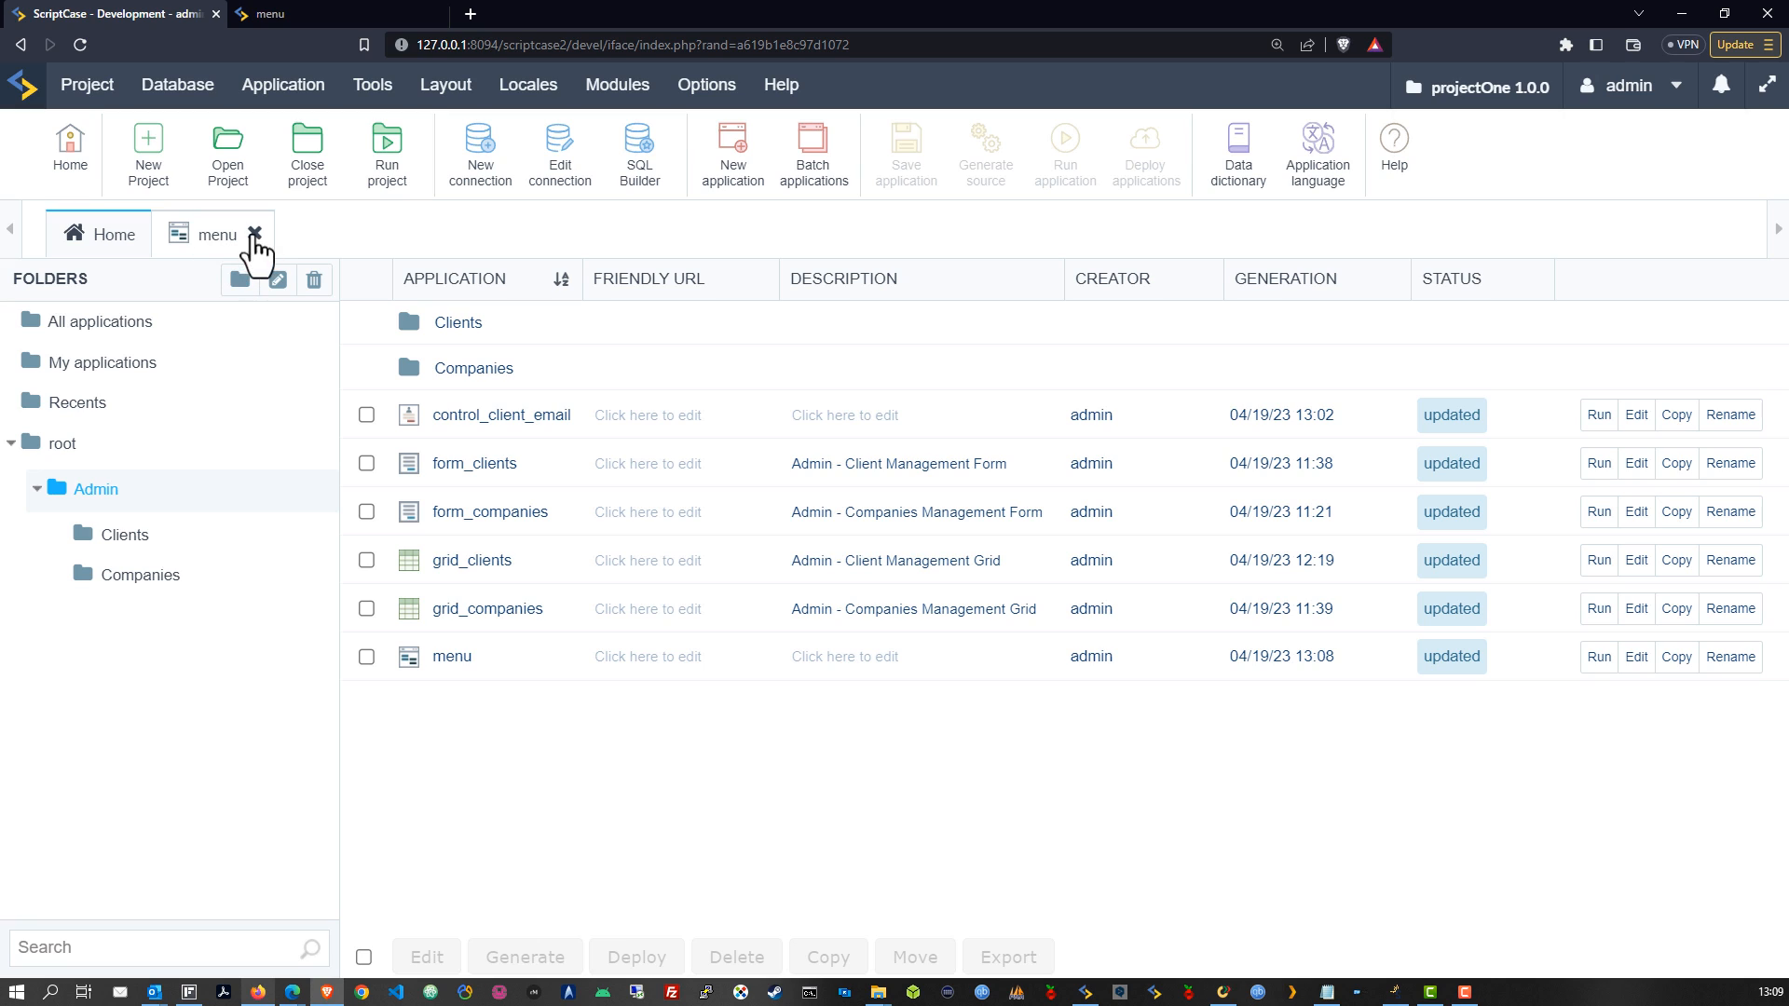
left_click(255, 235)
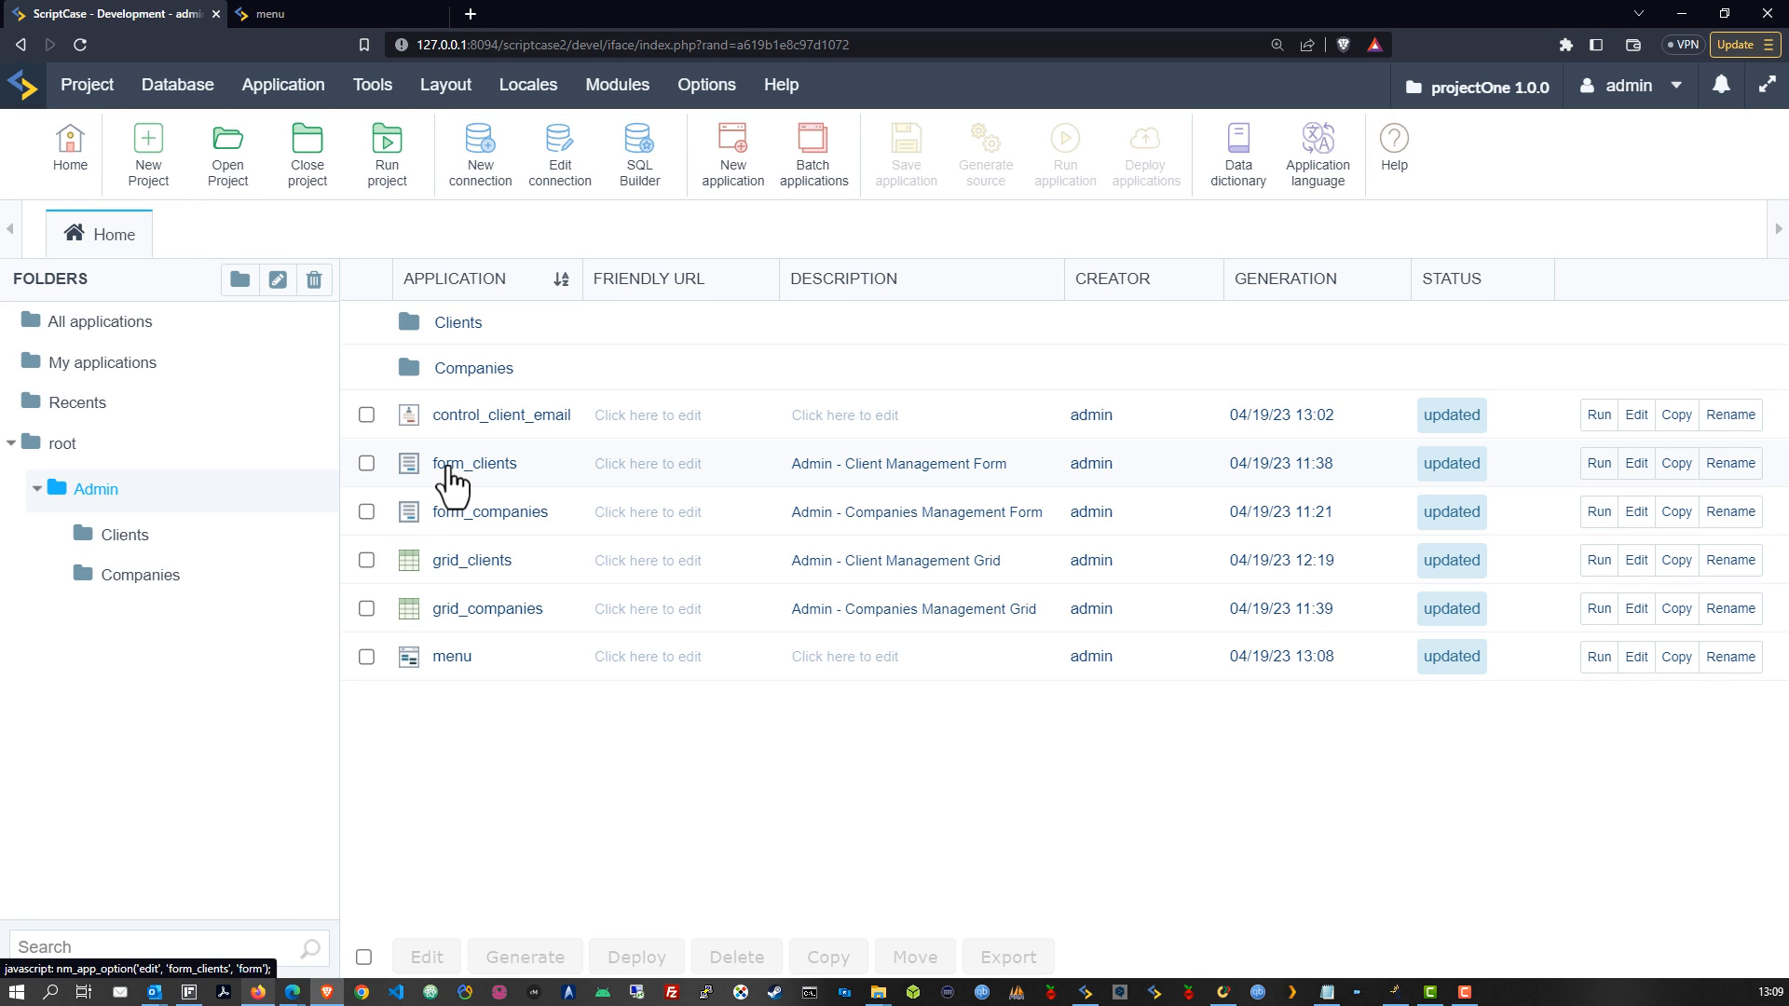
left_click(452, 466)
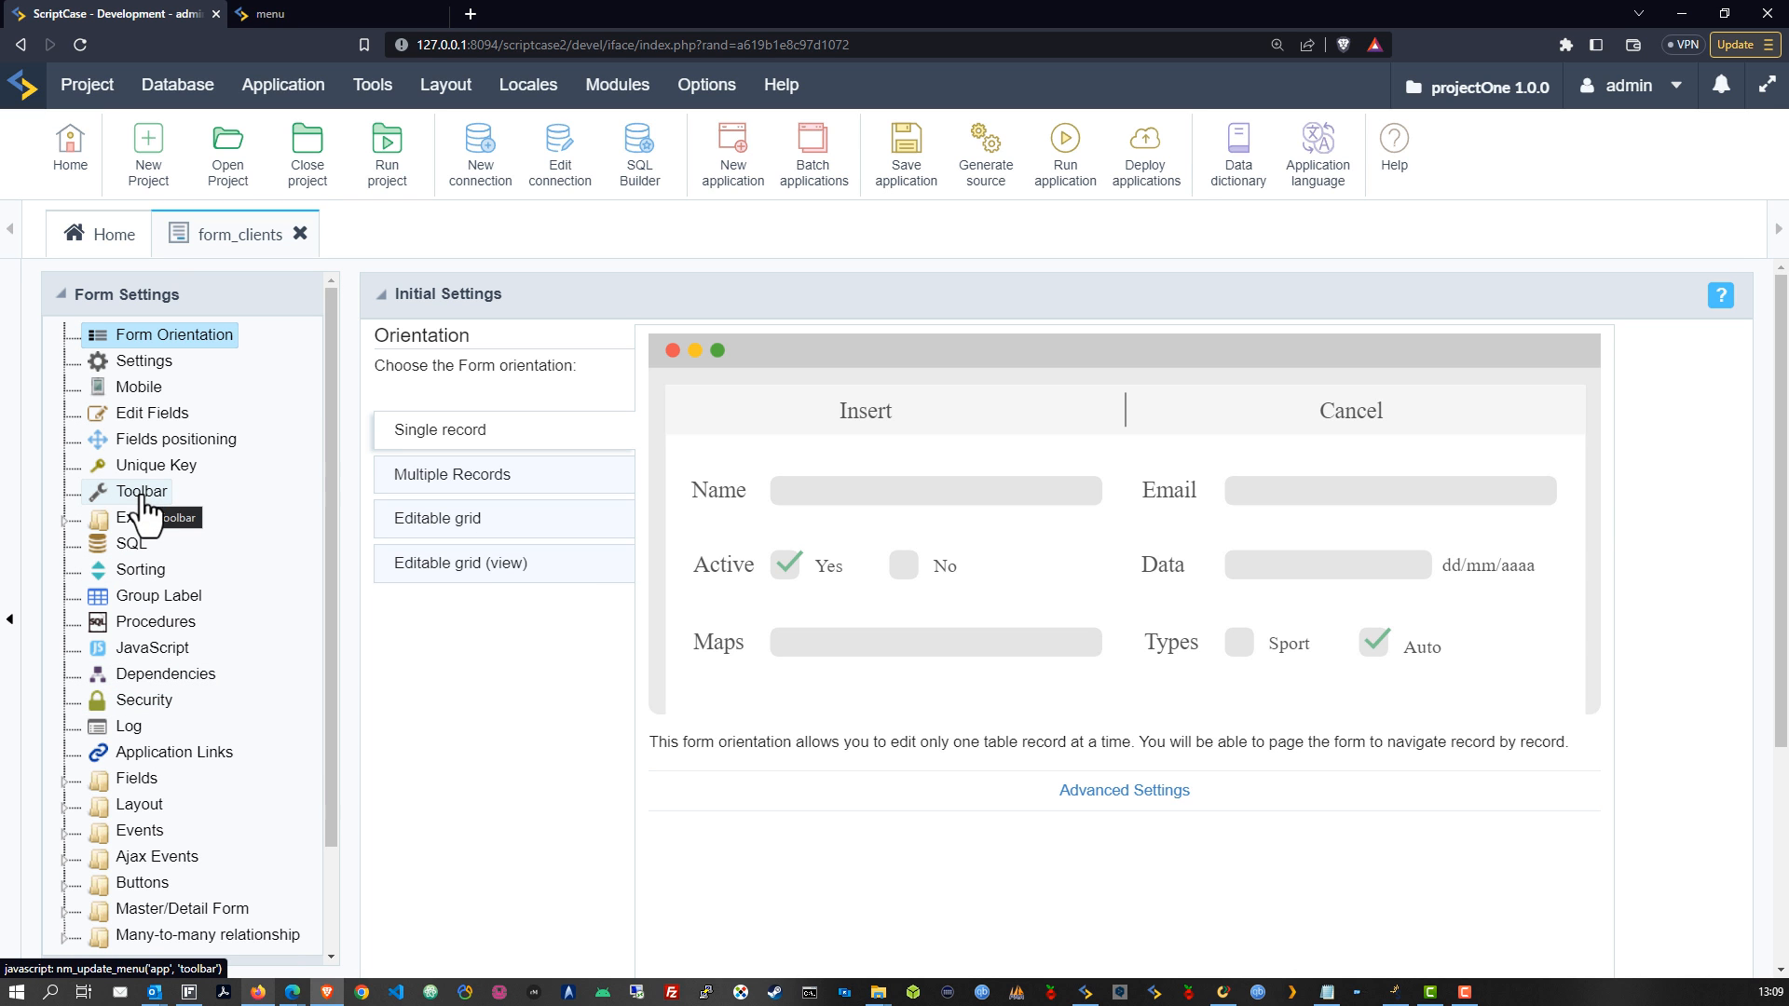
Step: Try to create a new Link button named client_email in form_clients
scroll(148, 599, "down", 2)
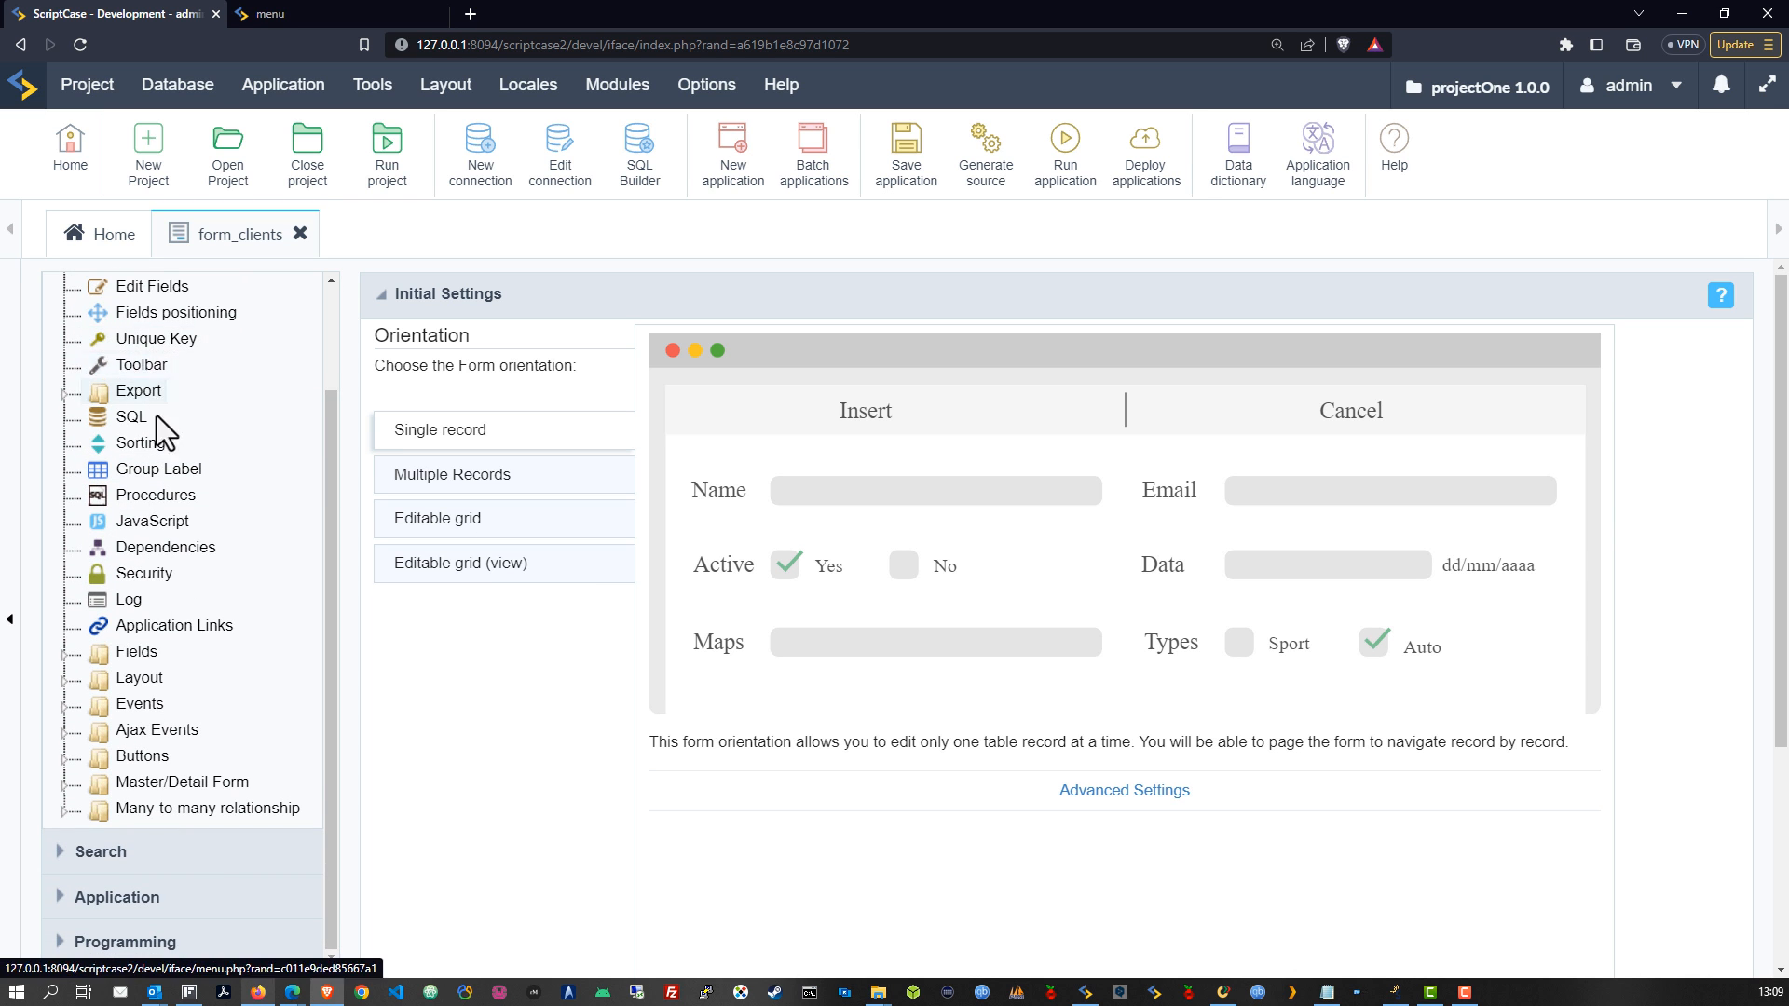
left_click(64, 759)
left_click(230, 786)
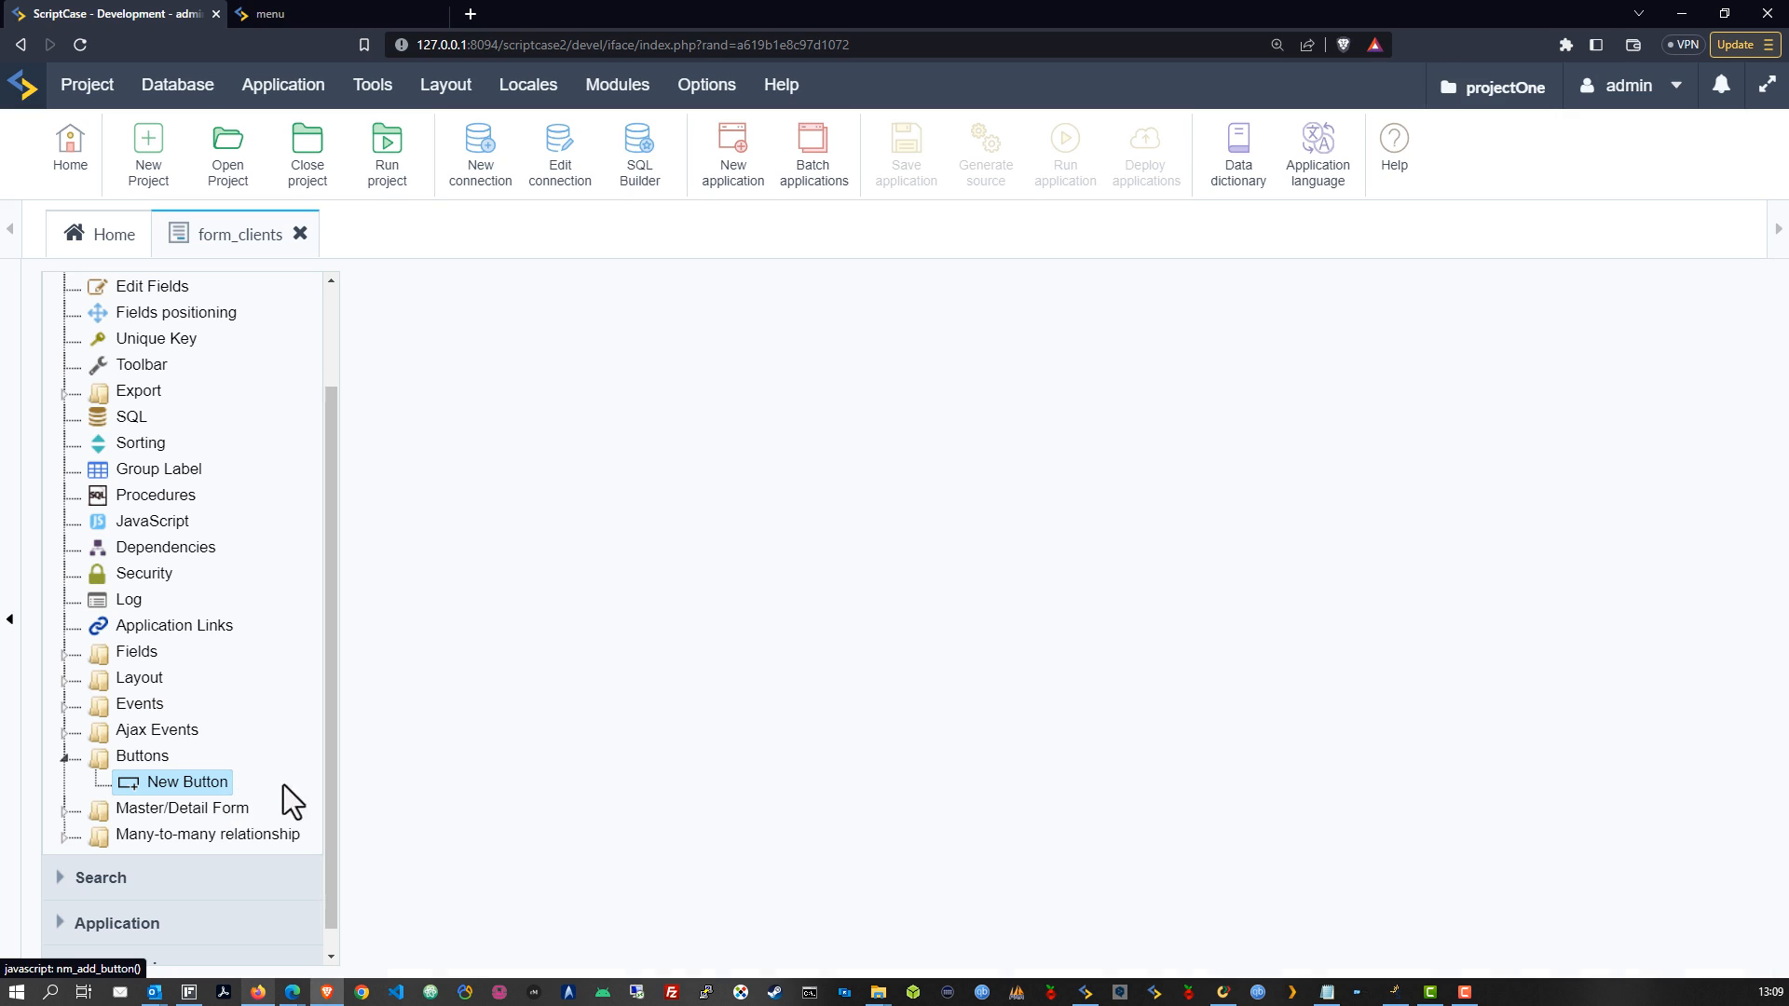
left_click(719, 485)
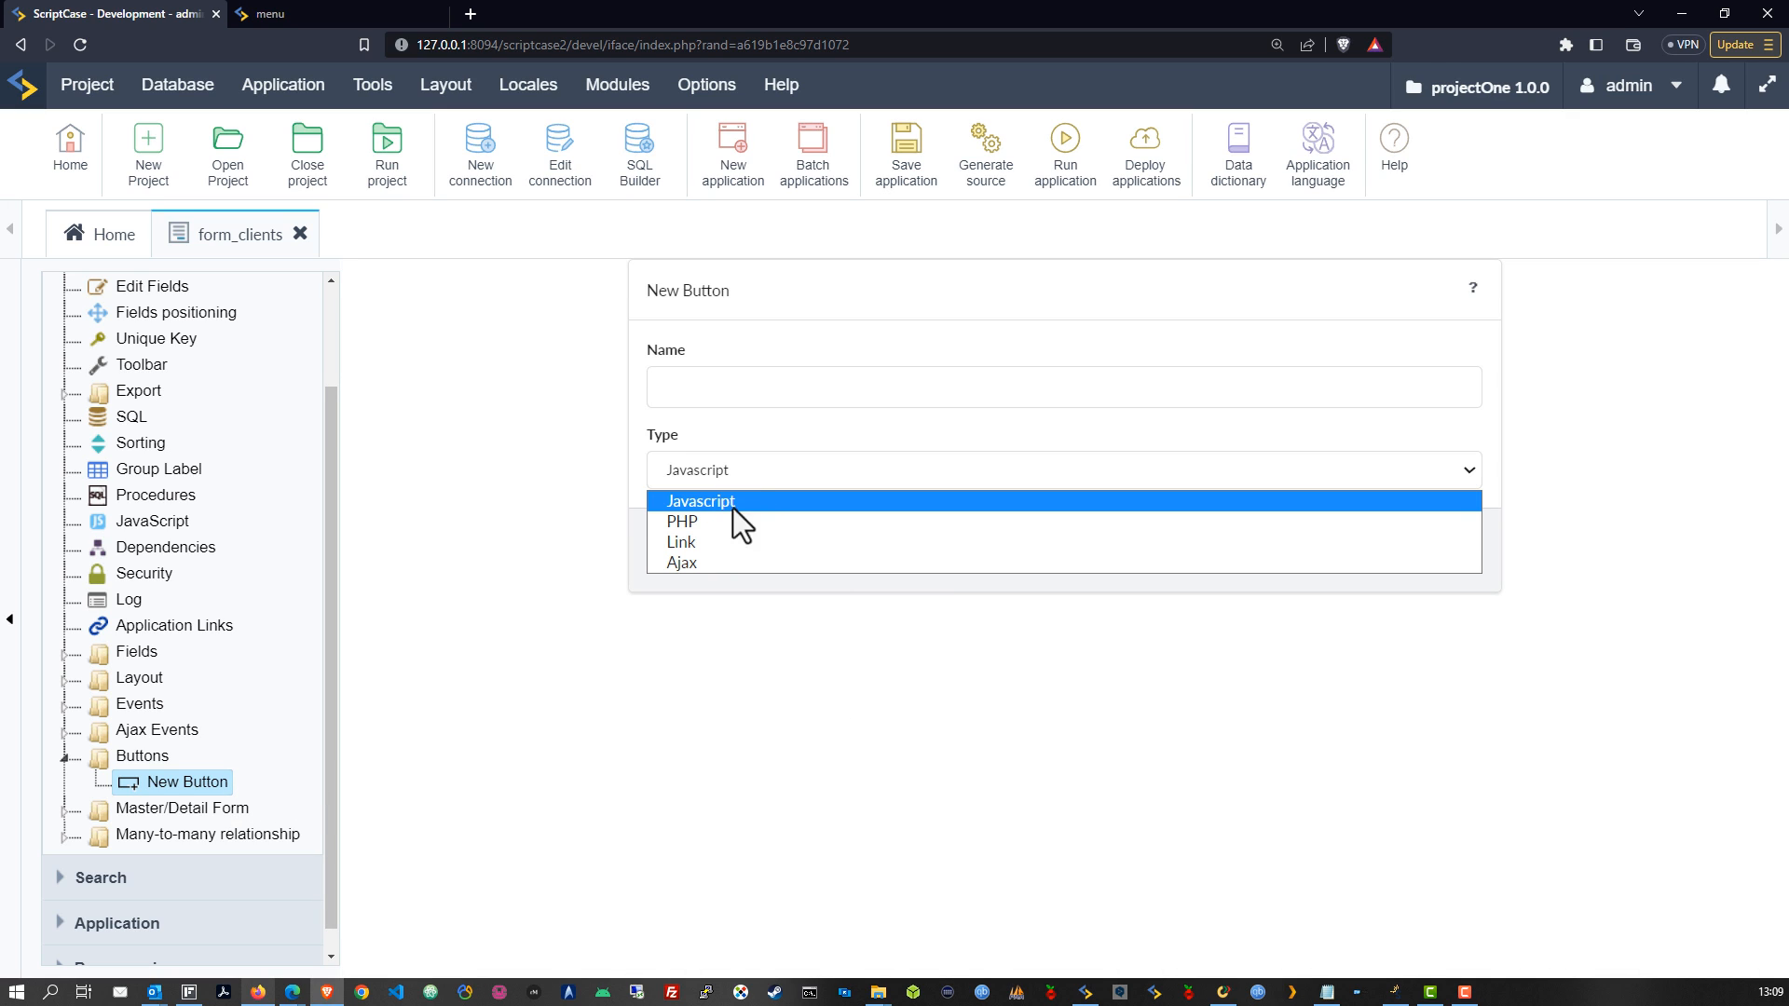
left_click(751, 544)
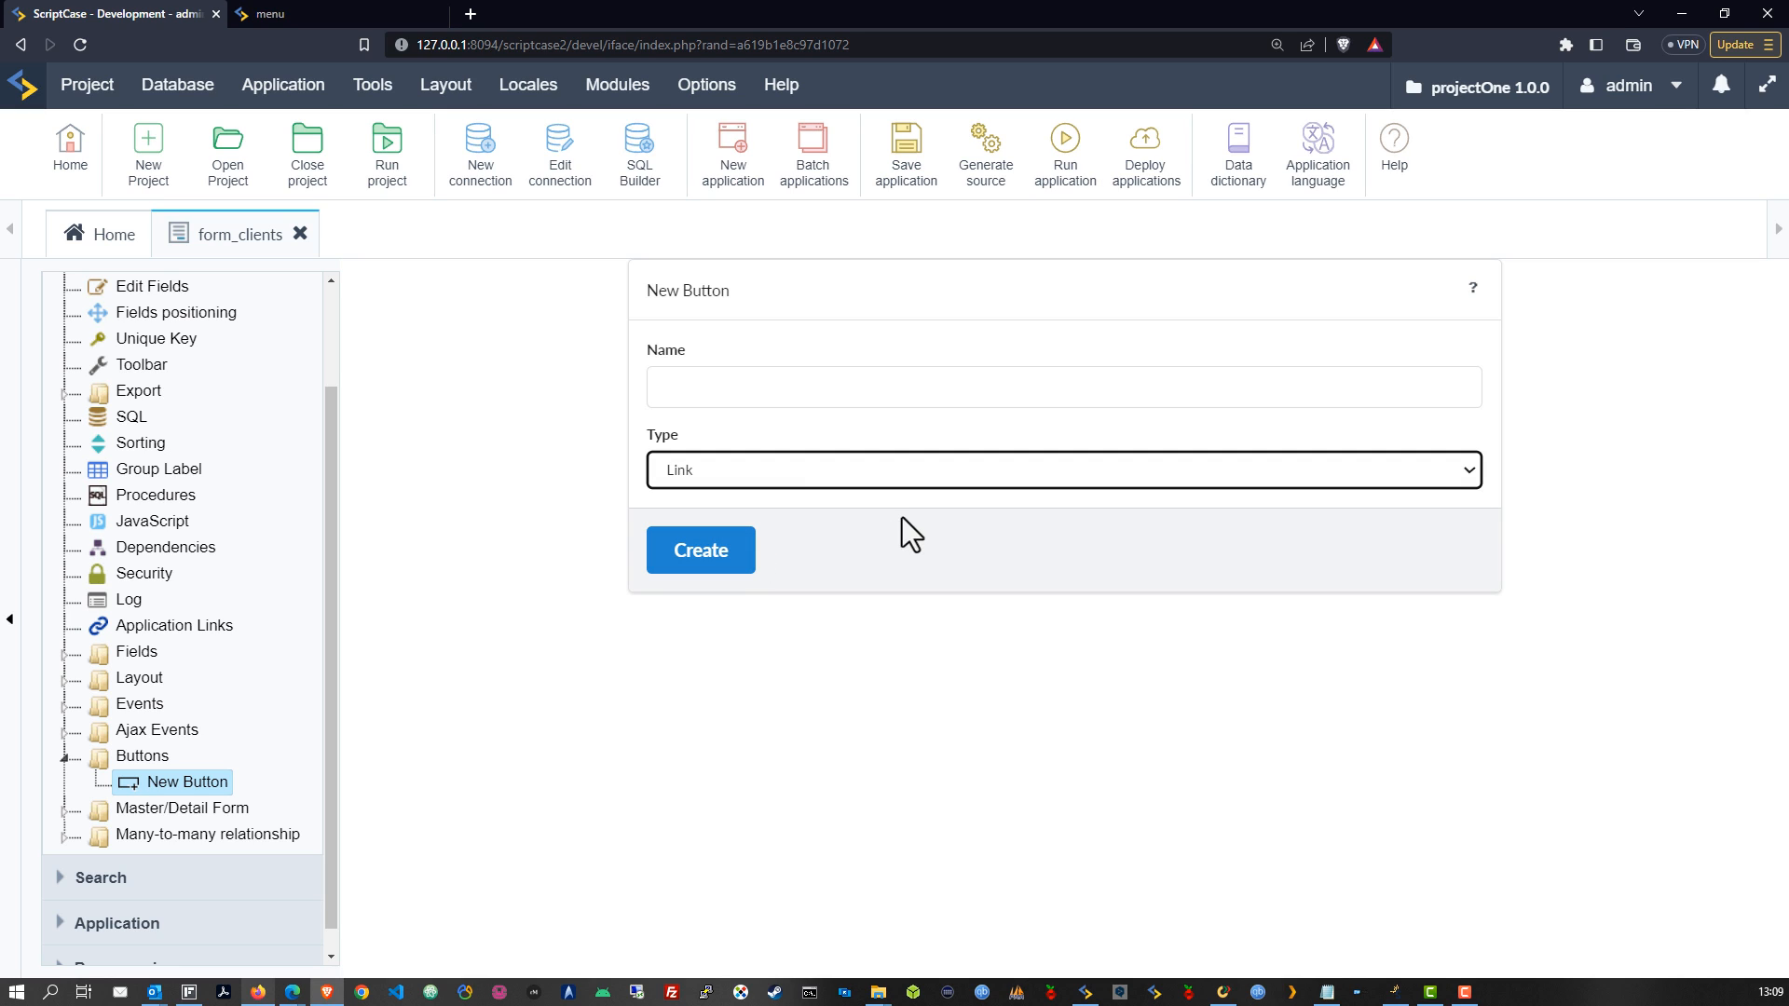
left_click(709, 385)
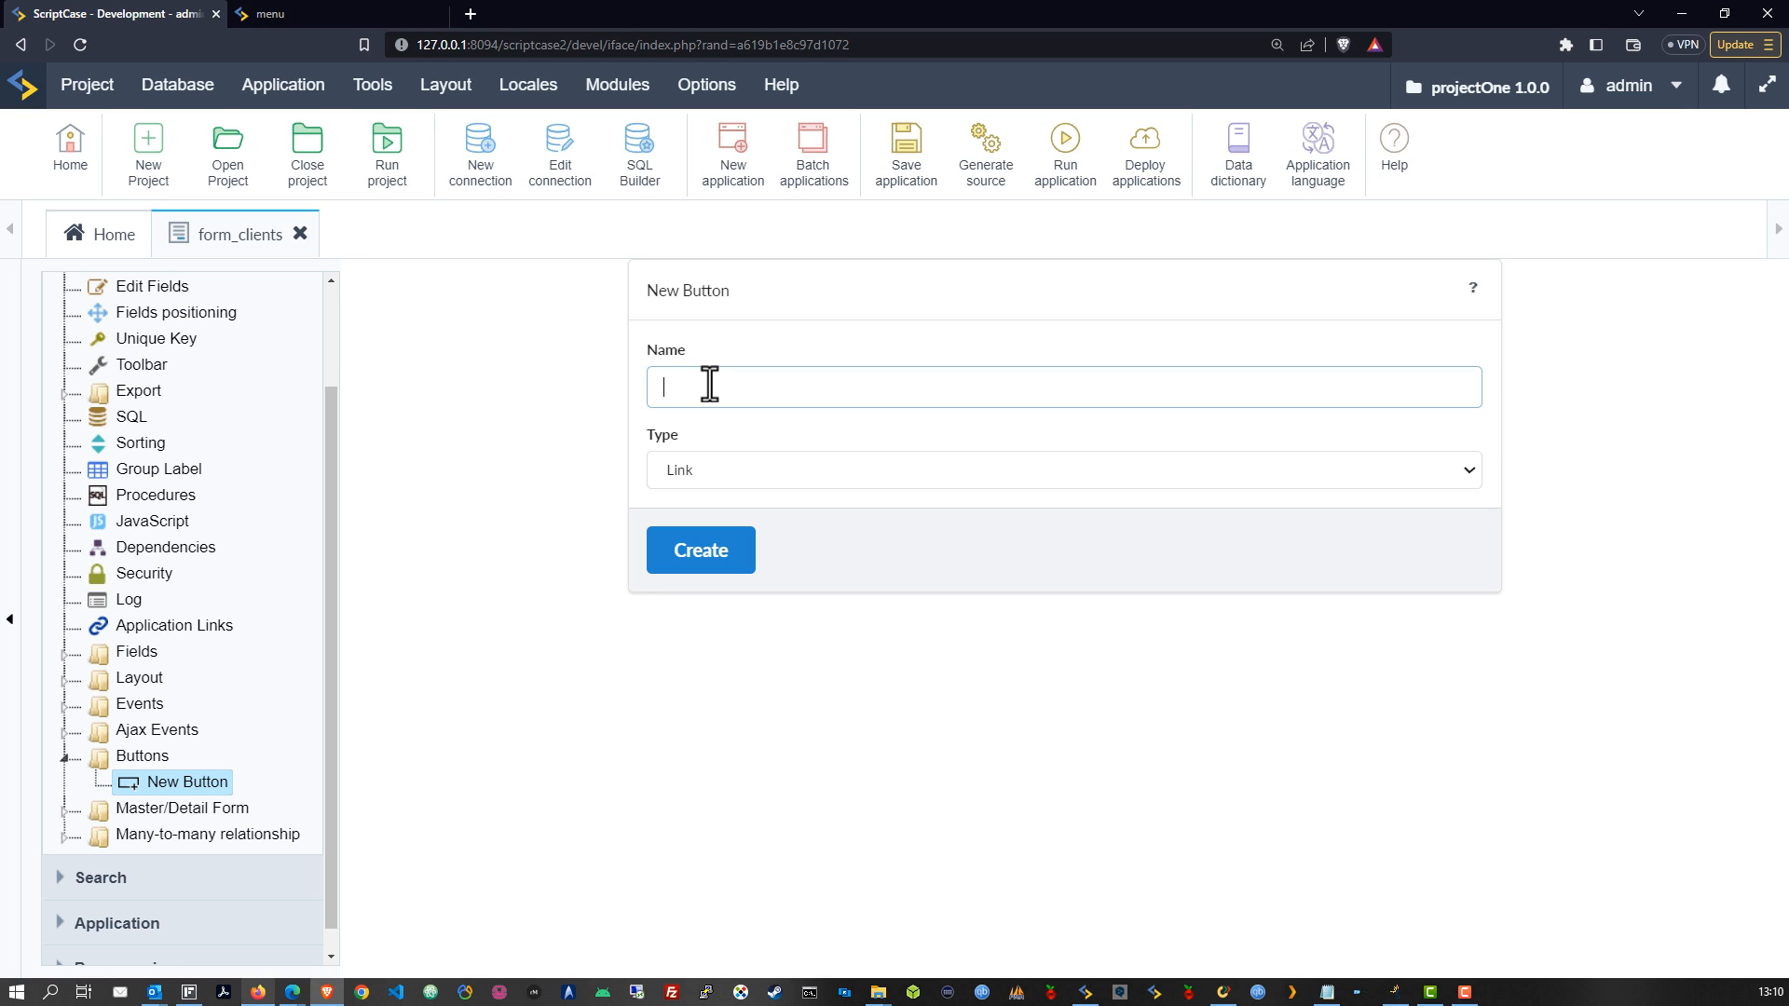
type("lient_email")
left_click(717, 556)
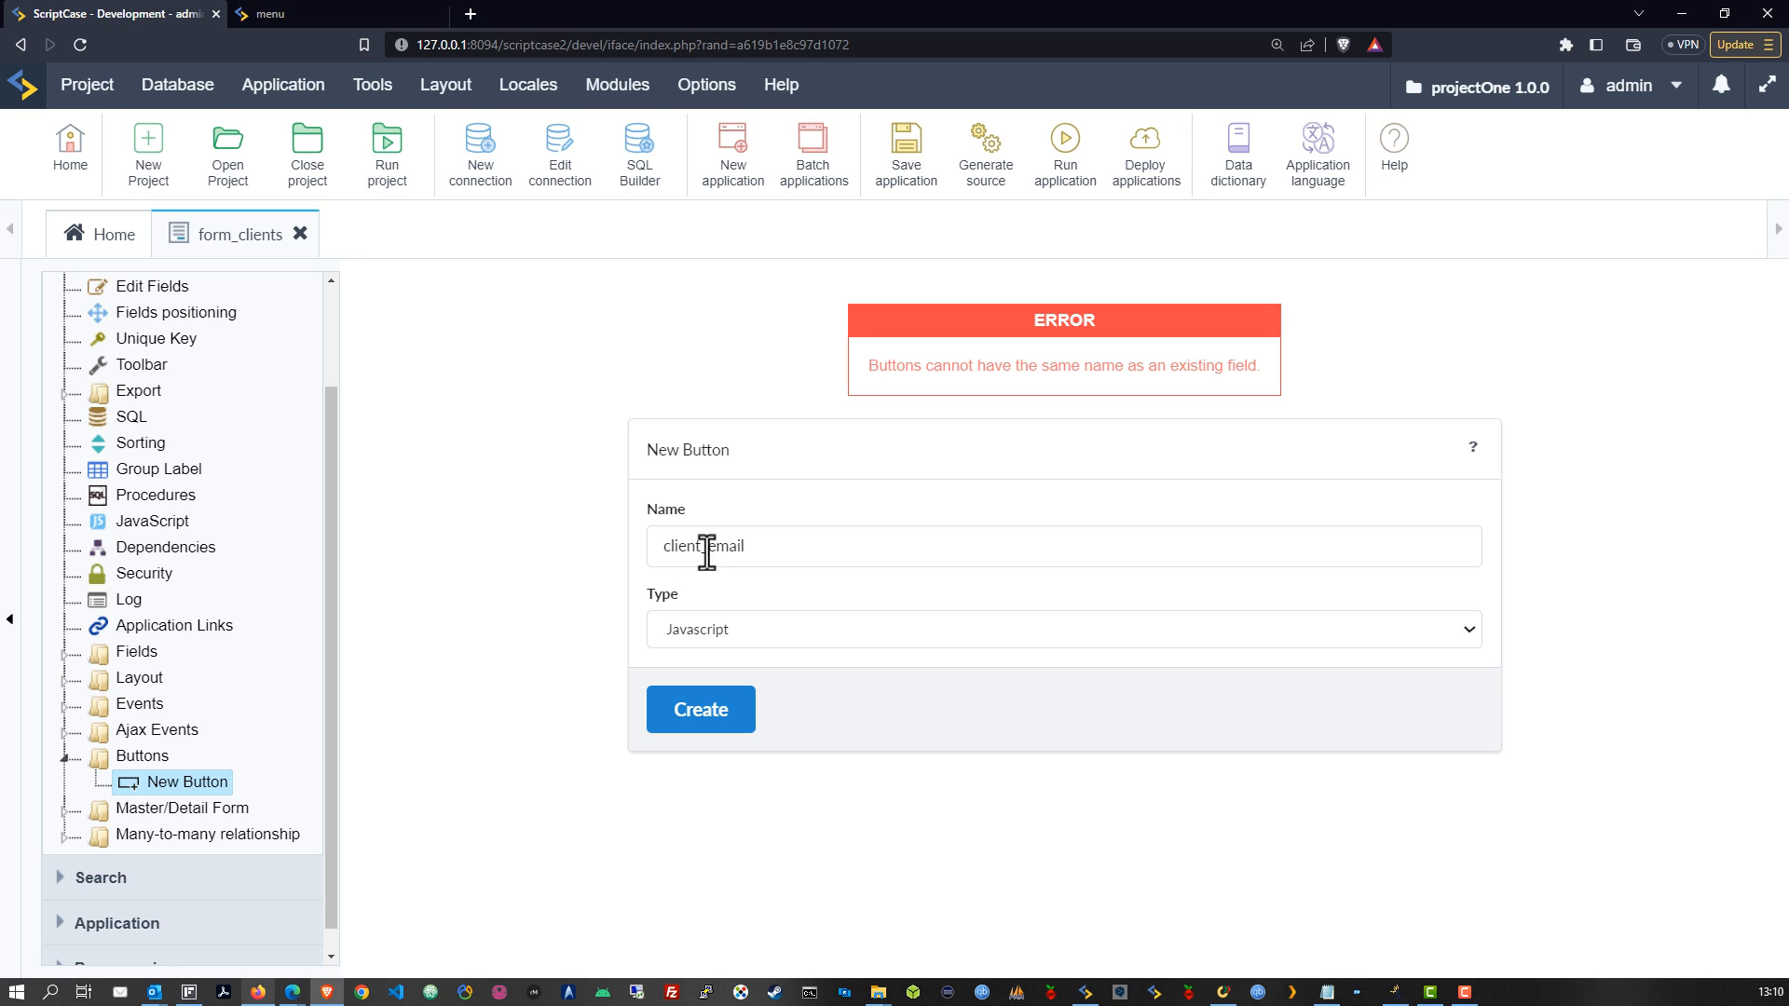
Step: Rename the new button as btn_email and create it with the Javascript type
left_click_drag(698, 547, 641, 542)
key("BackSpace")
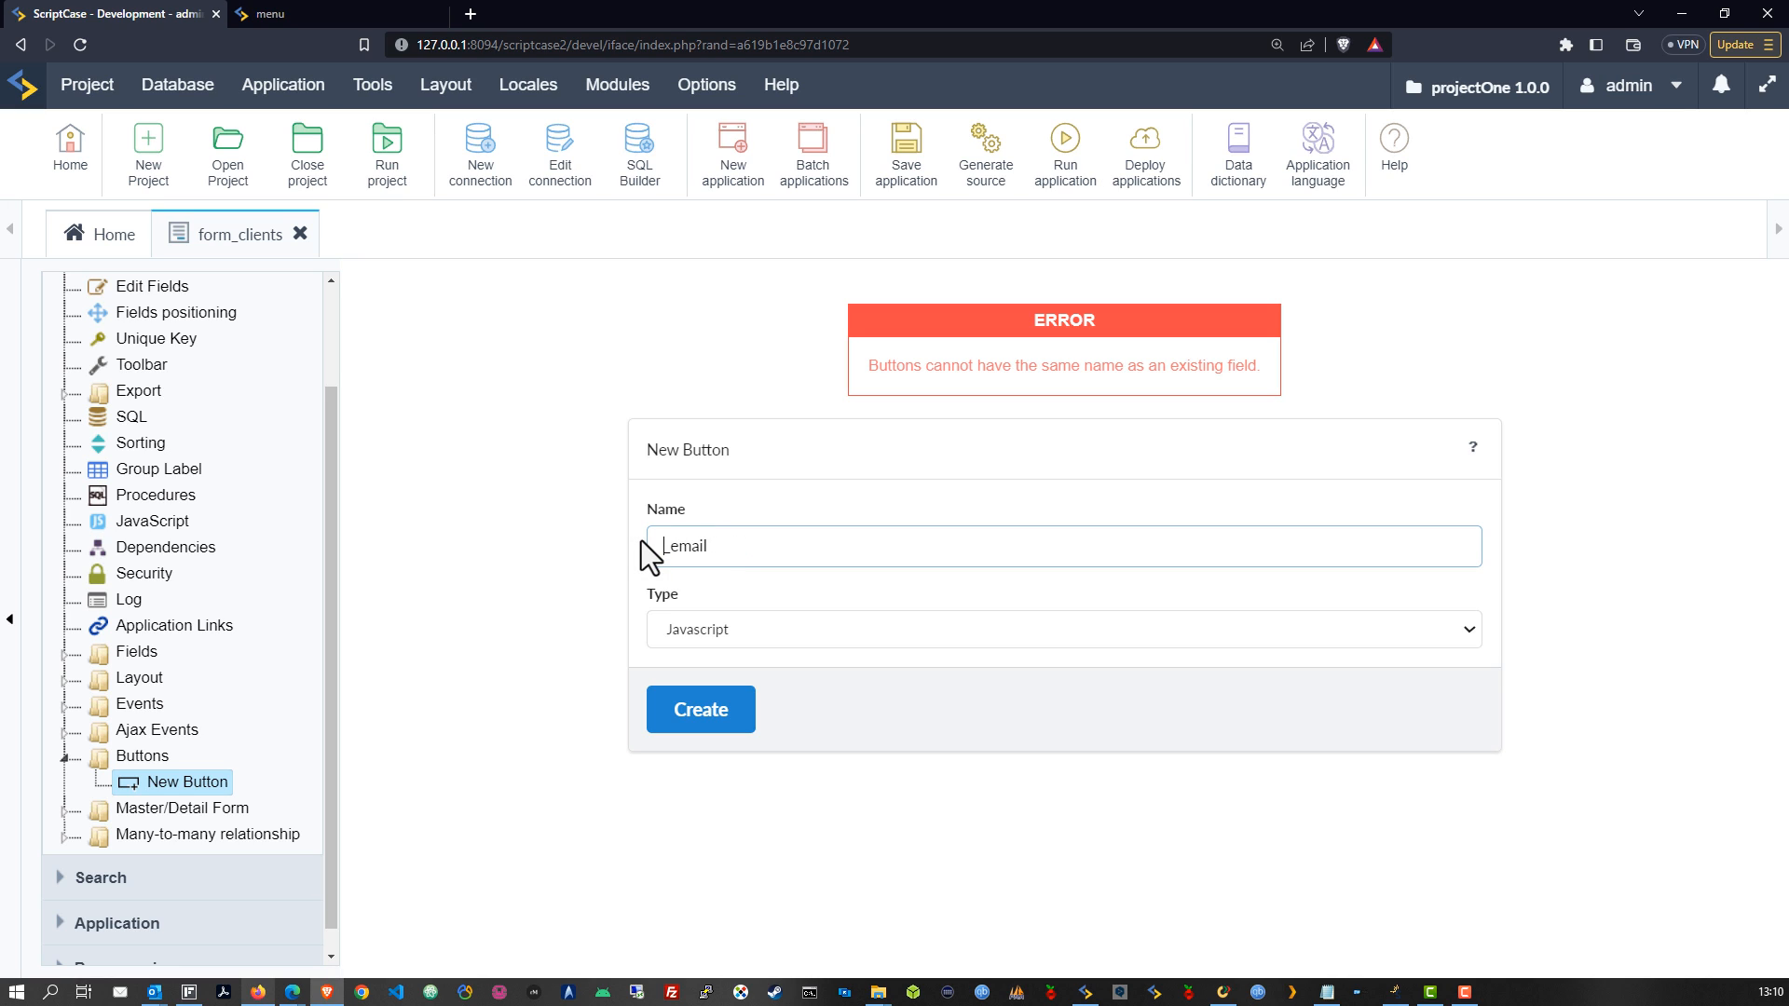
type("btn")
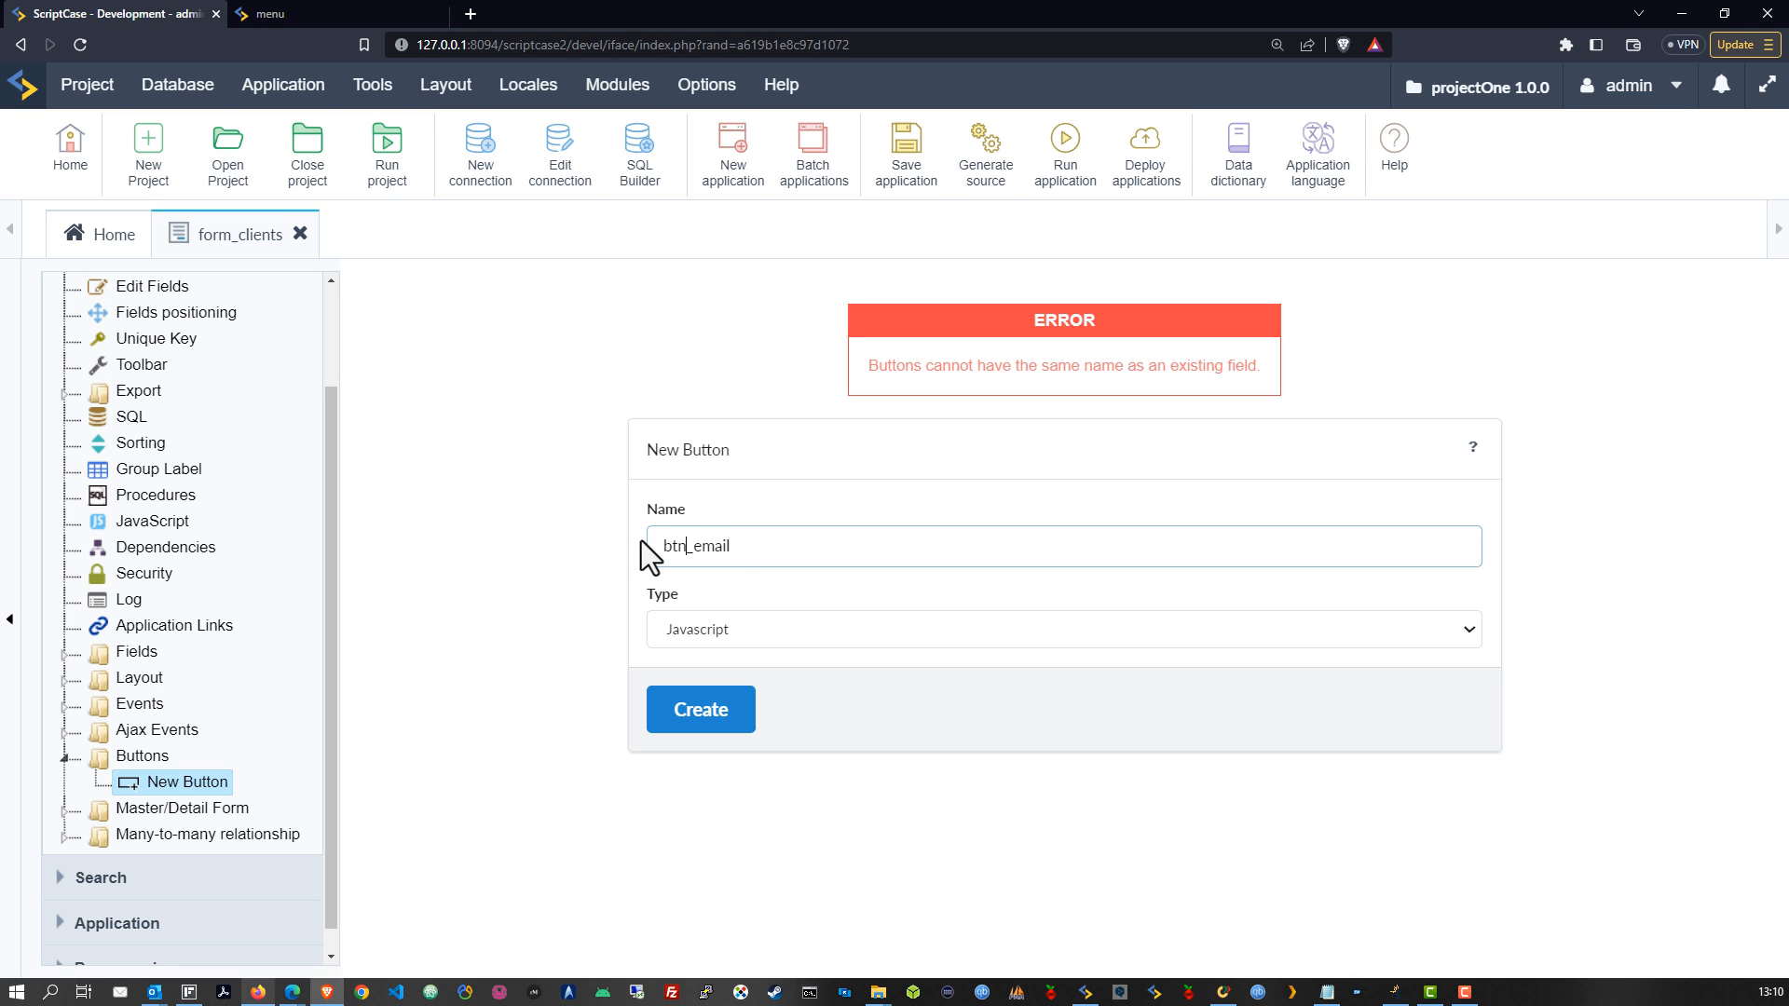
left_click(685, 729)
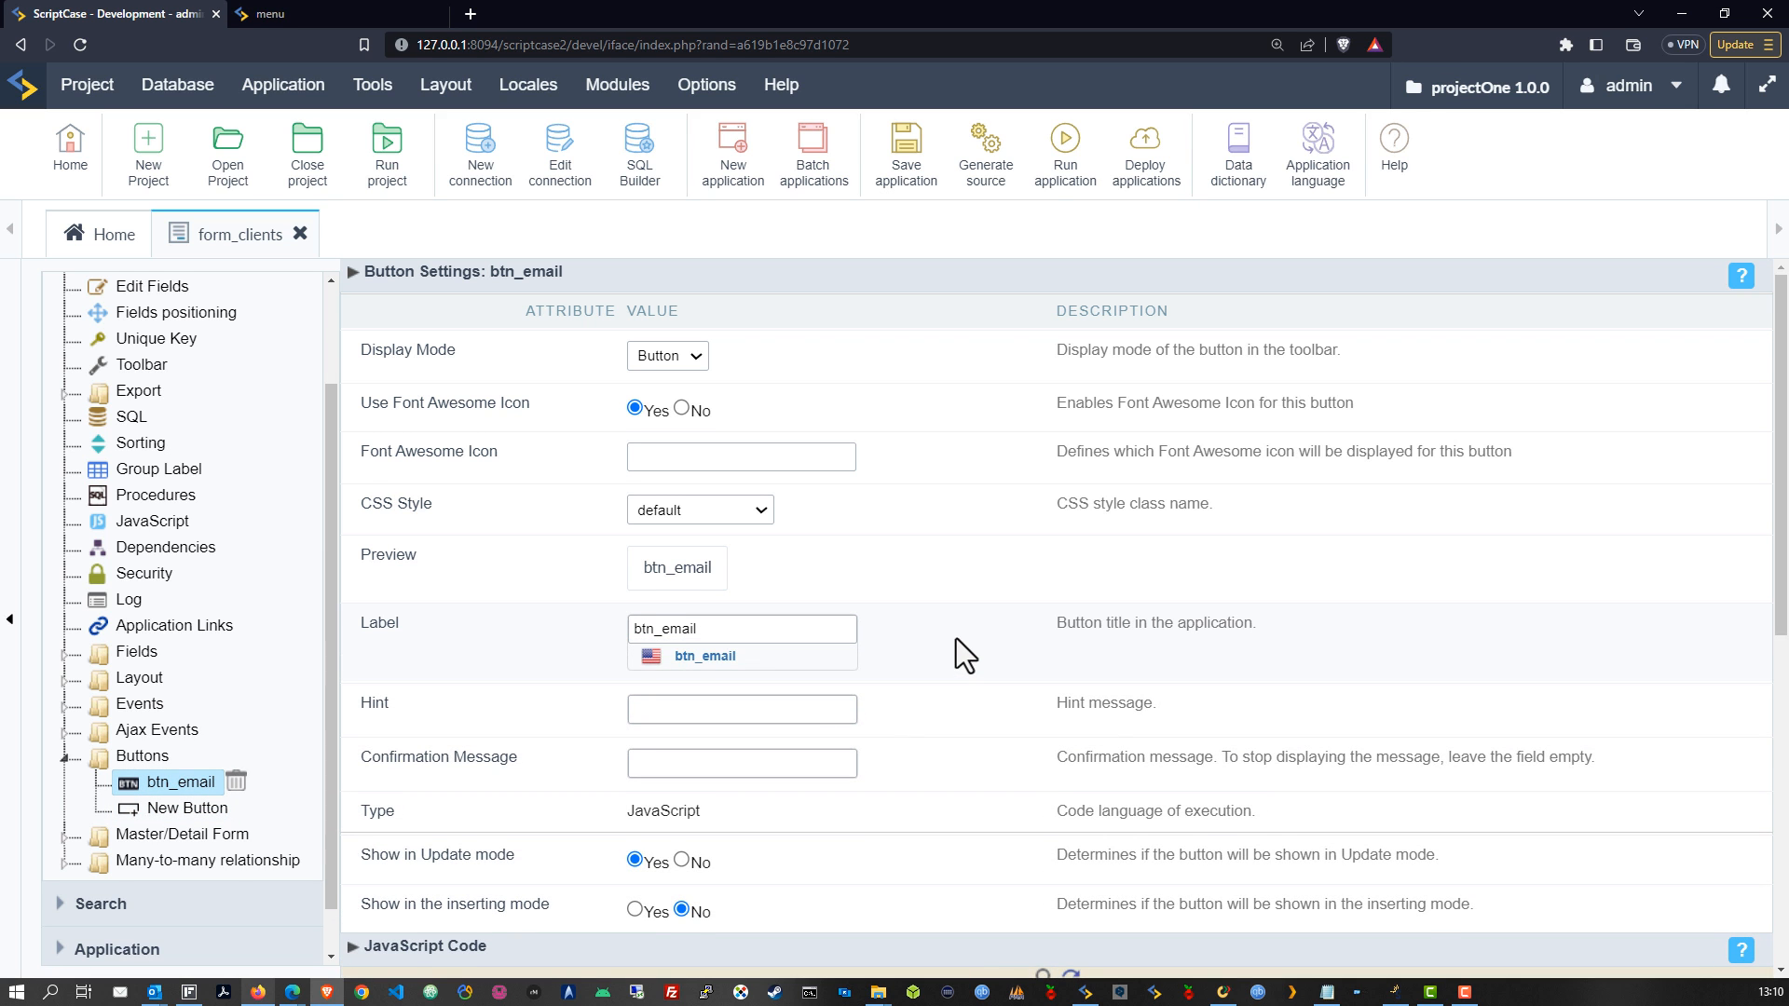
Step: Check the settings of the JavaScript button btn_email and delete it from the form
scroll(956, 639, "down", 3)
scroll(956, 639, "down", 4)
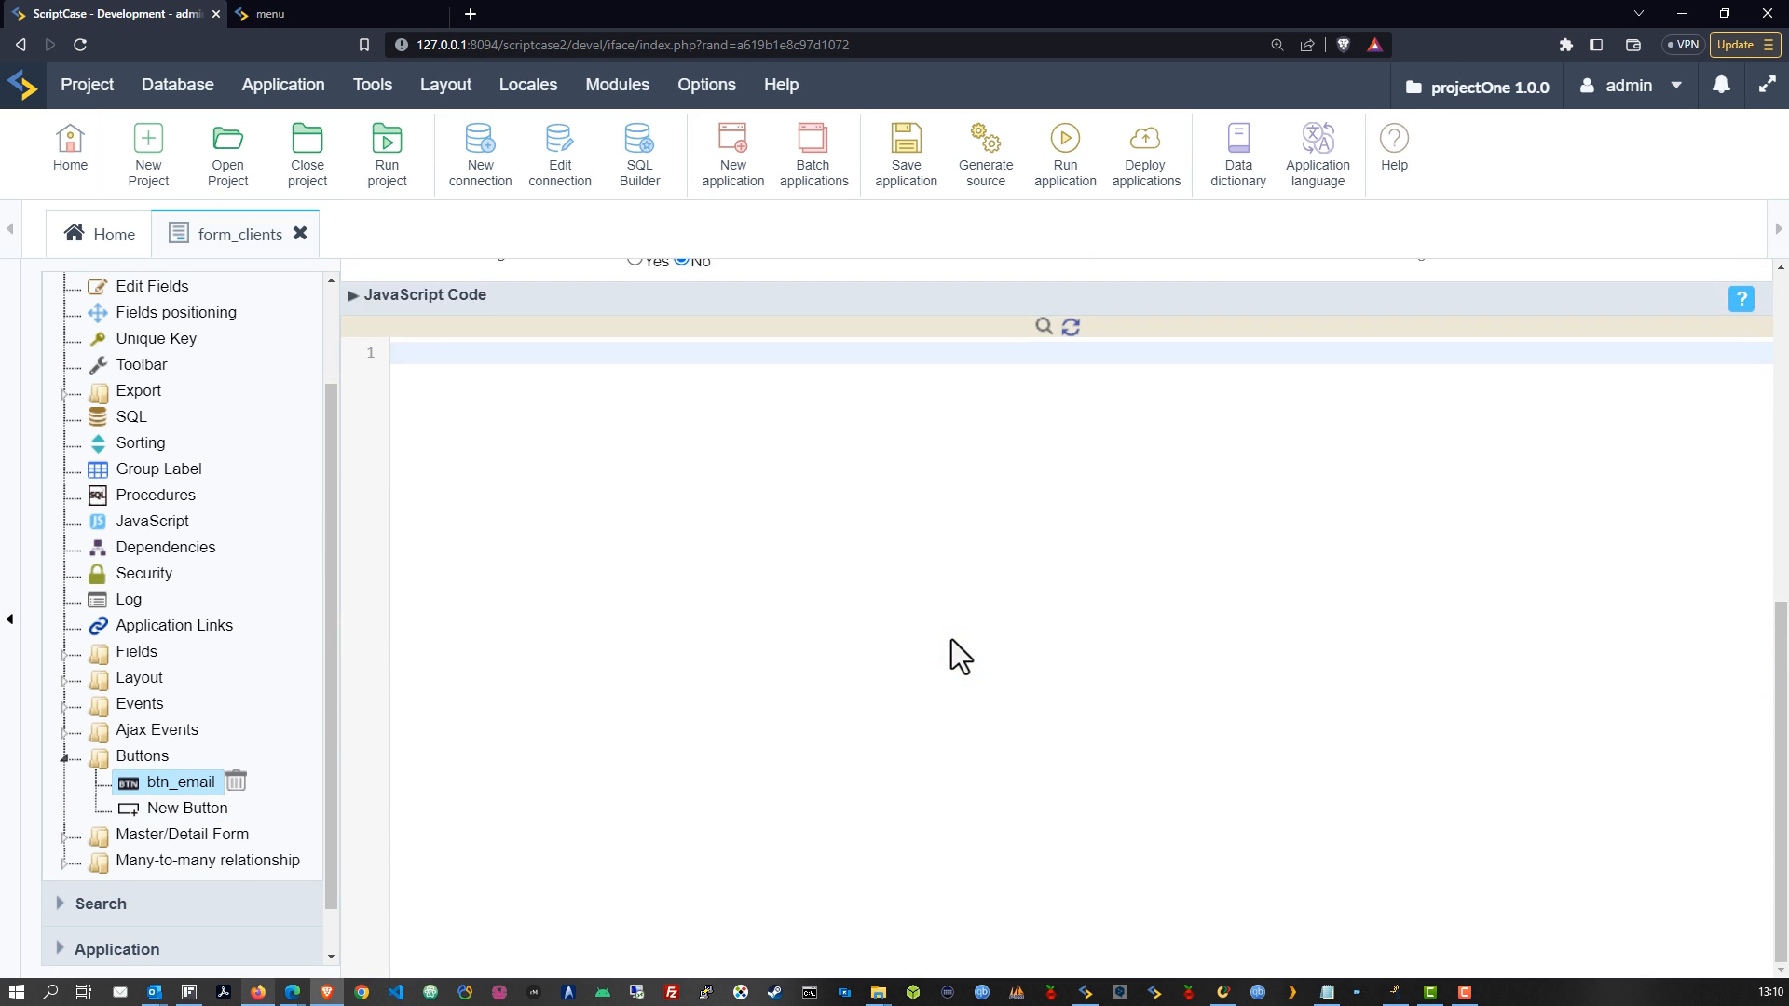
scroll(952, 640, "up", 7)
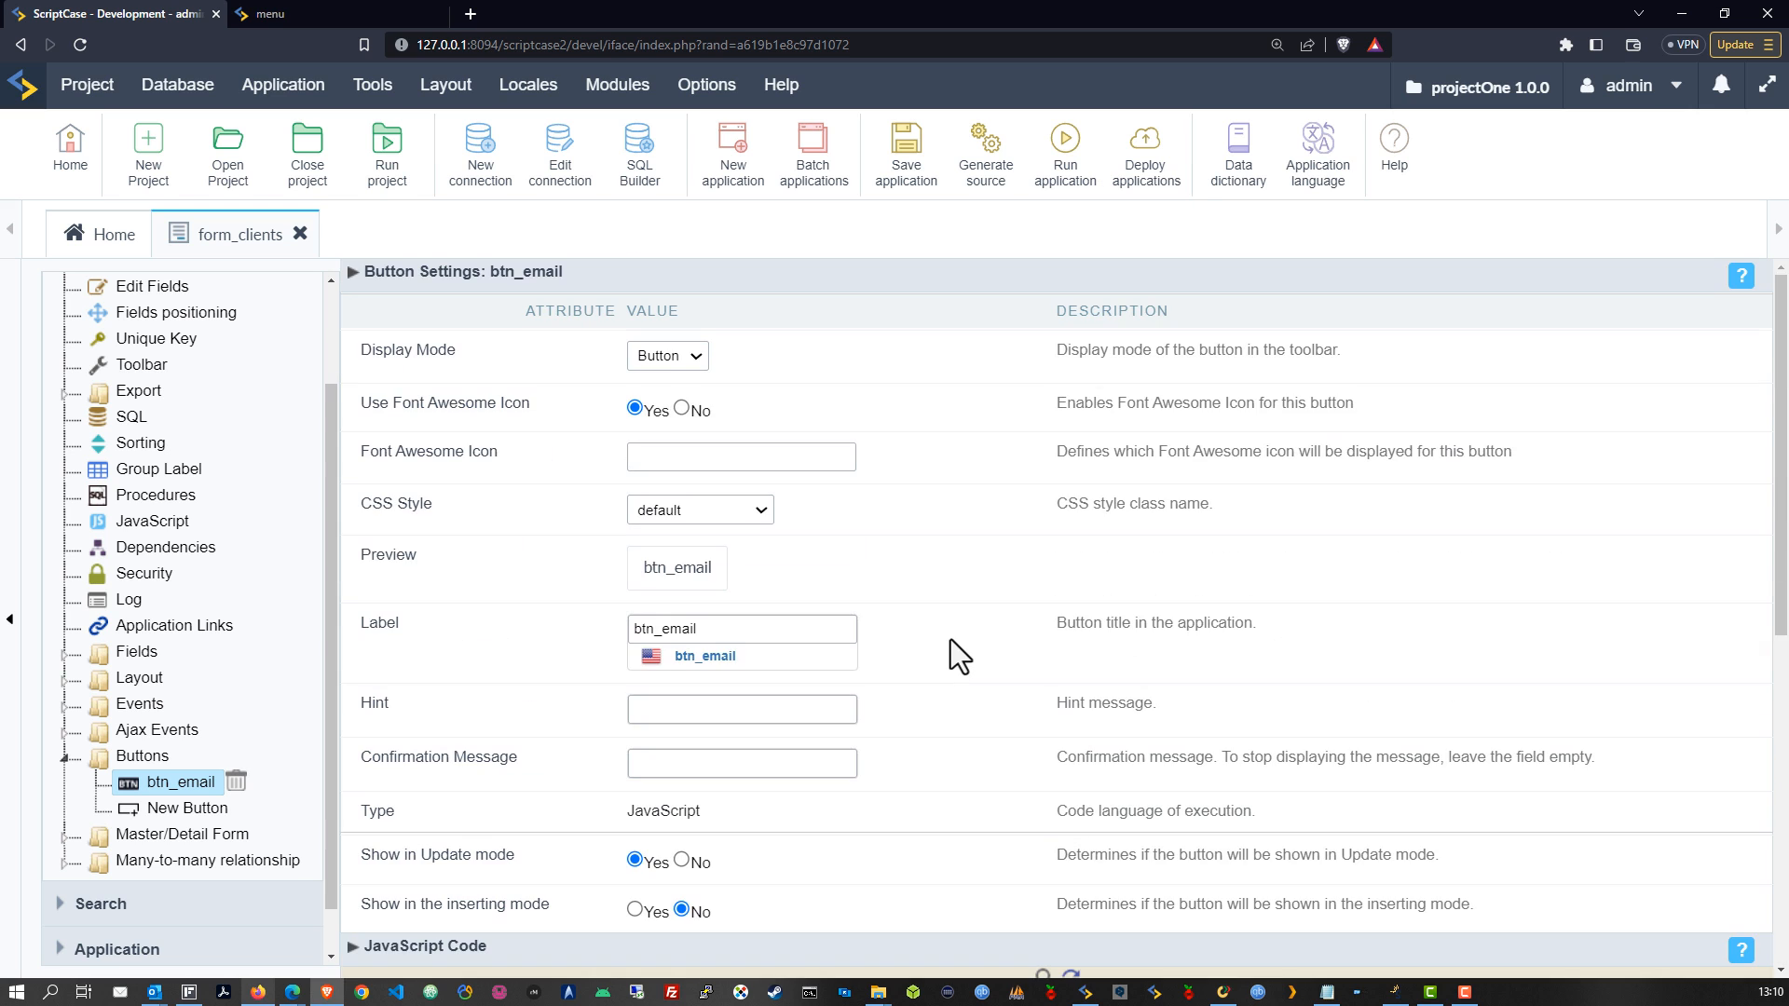
left_click(235, 782)
left_click(985, 150)
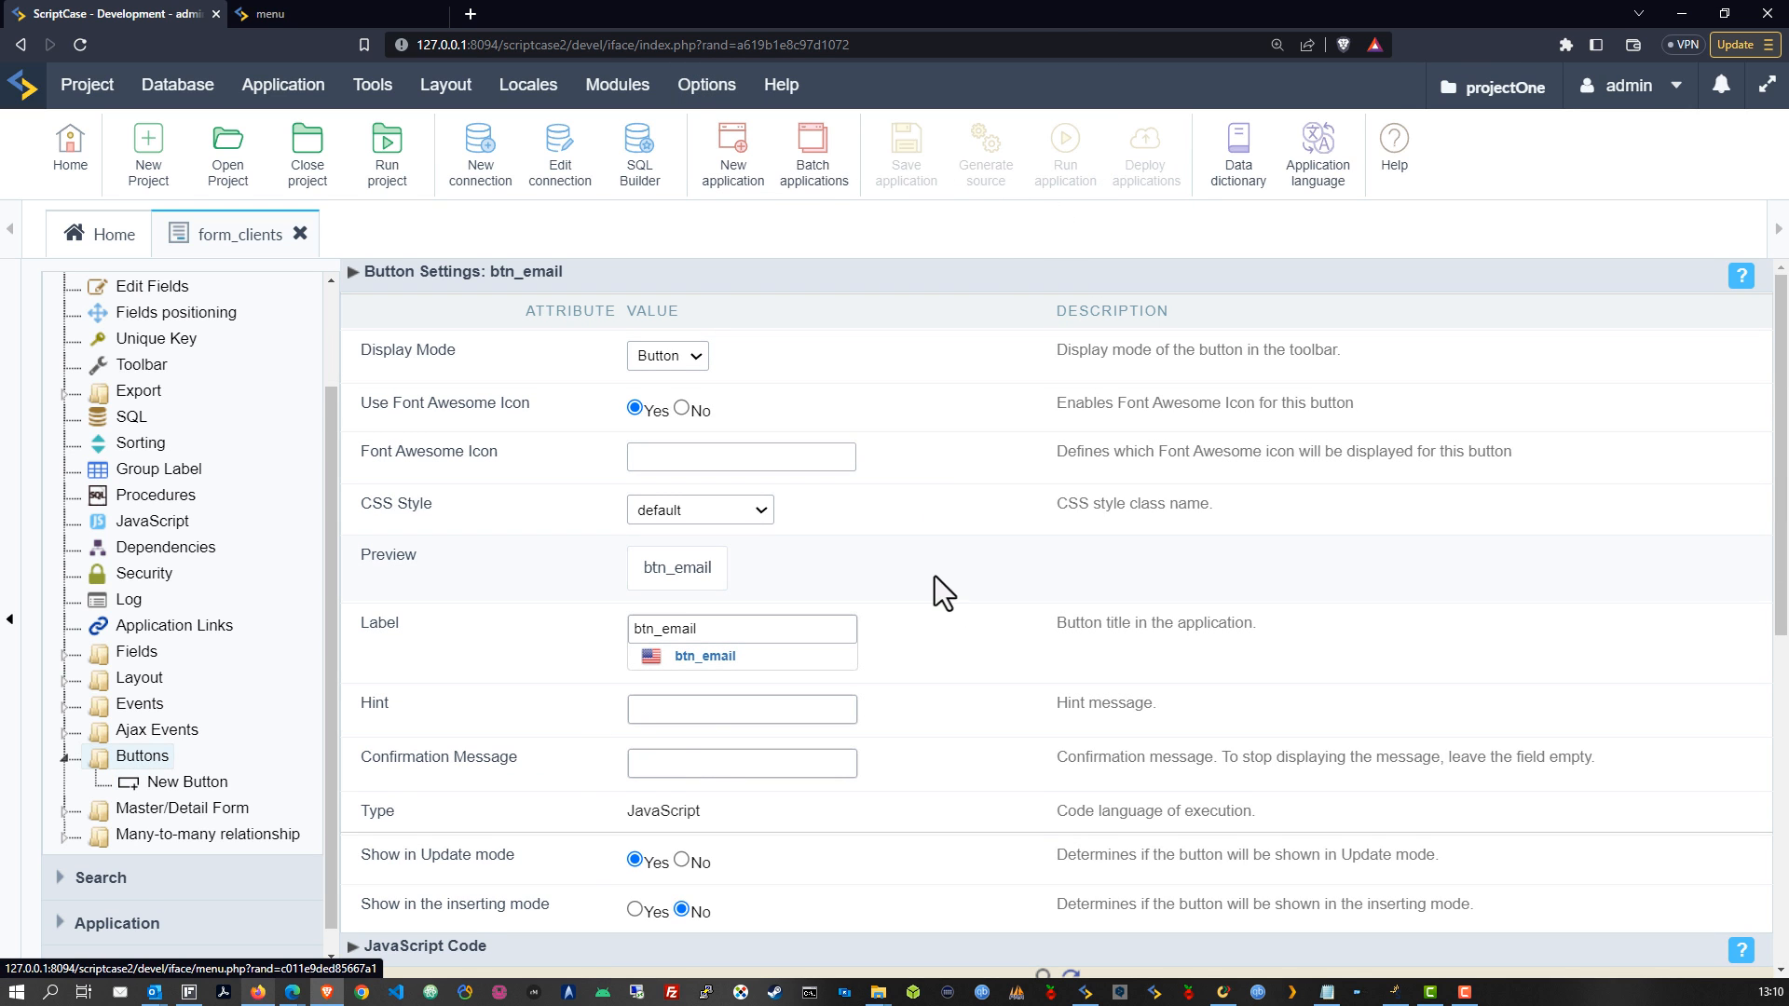
Step: Create a new Link button named btn_email in form_clients and label it Email
left_click(175, 789)
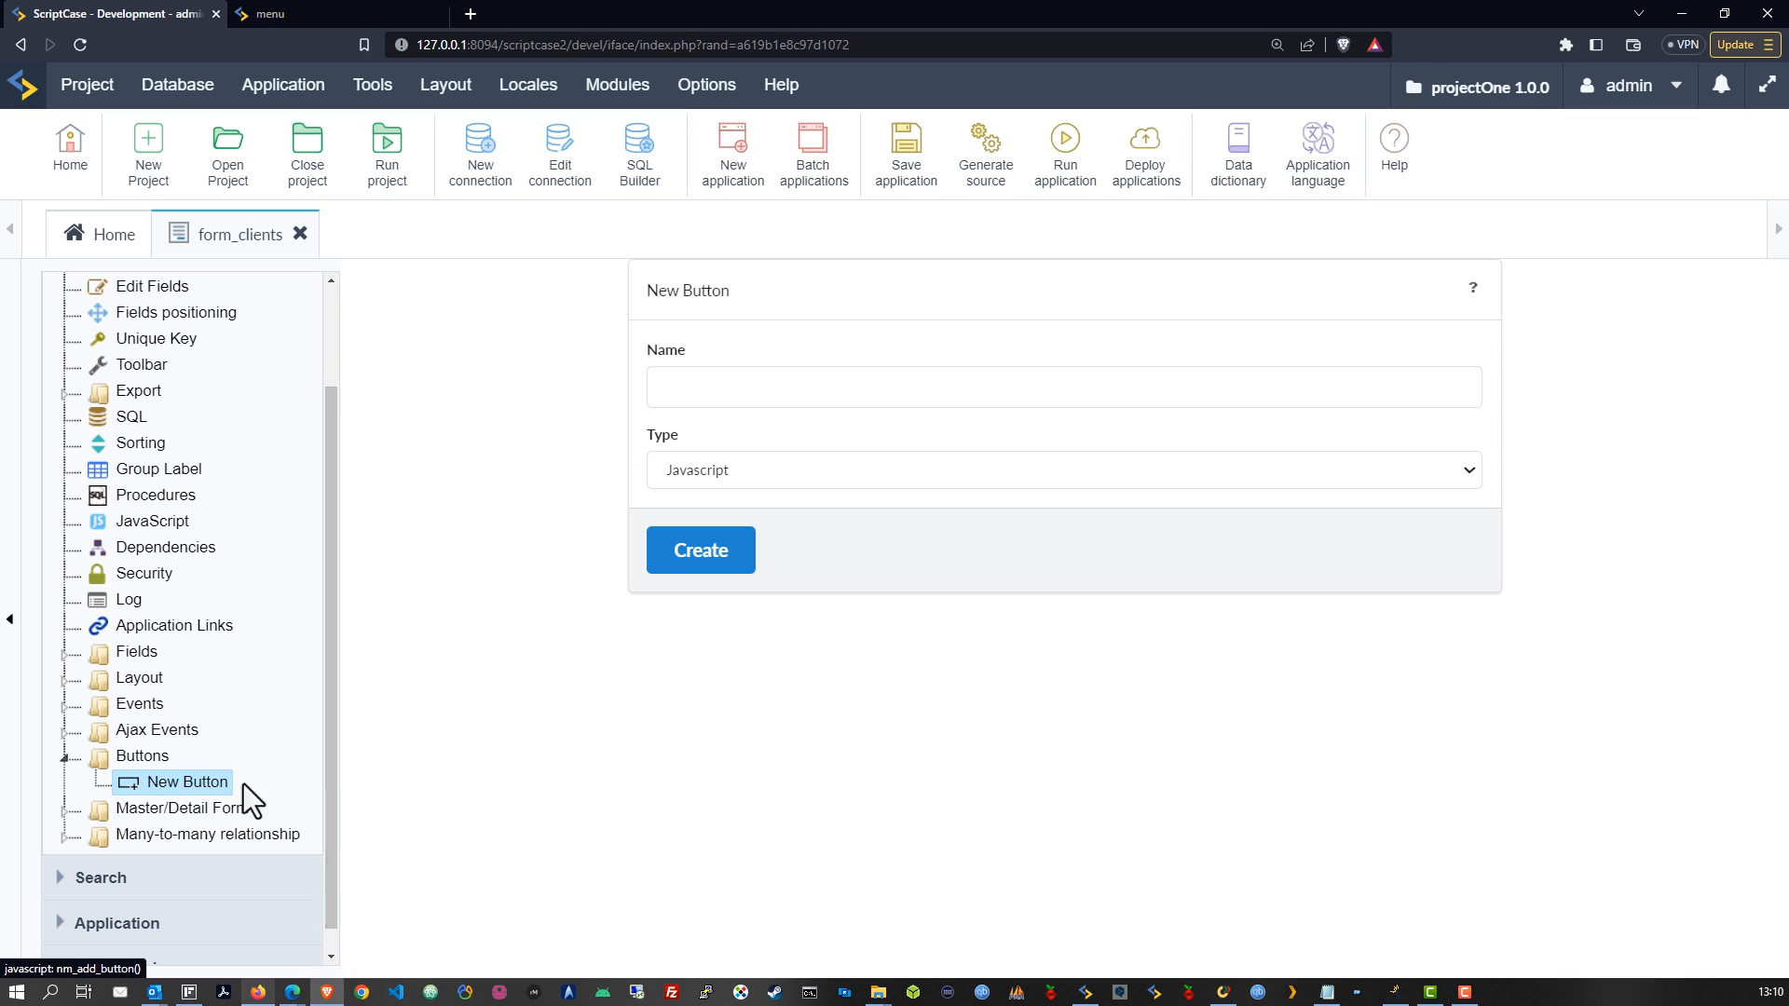
left_click(731, 473)
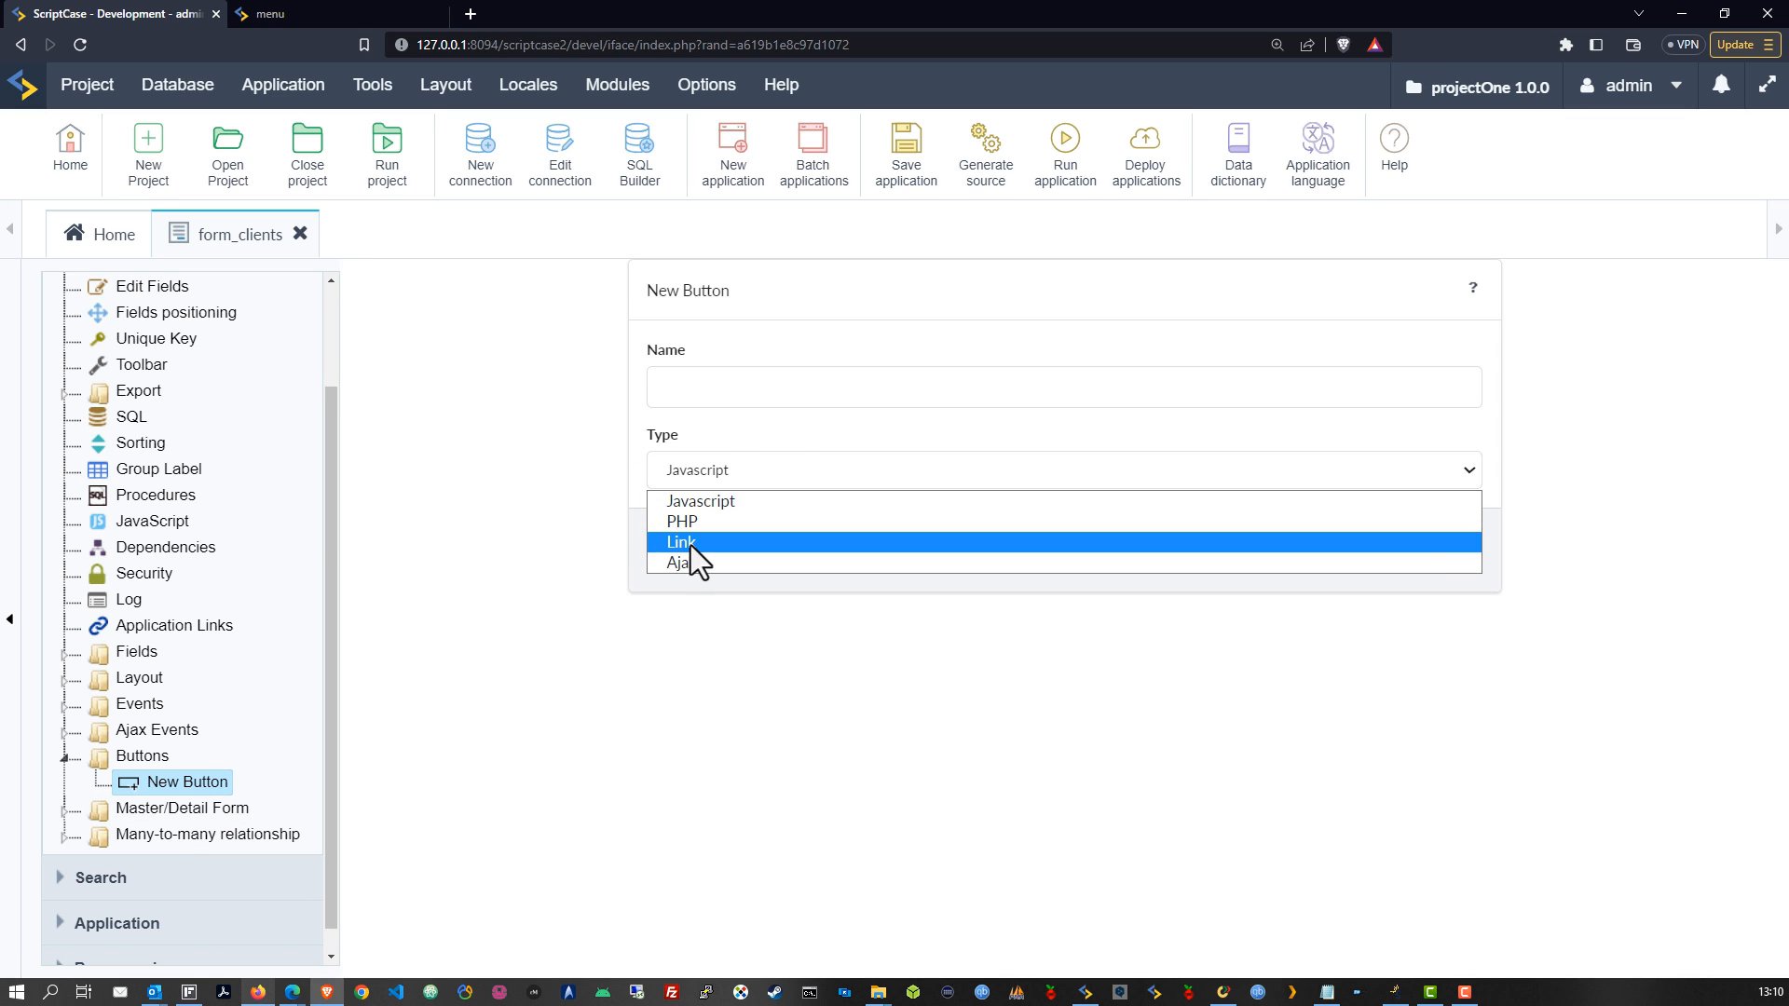
left_click(691, 545)
left_click(680, 396)
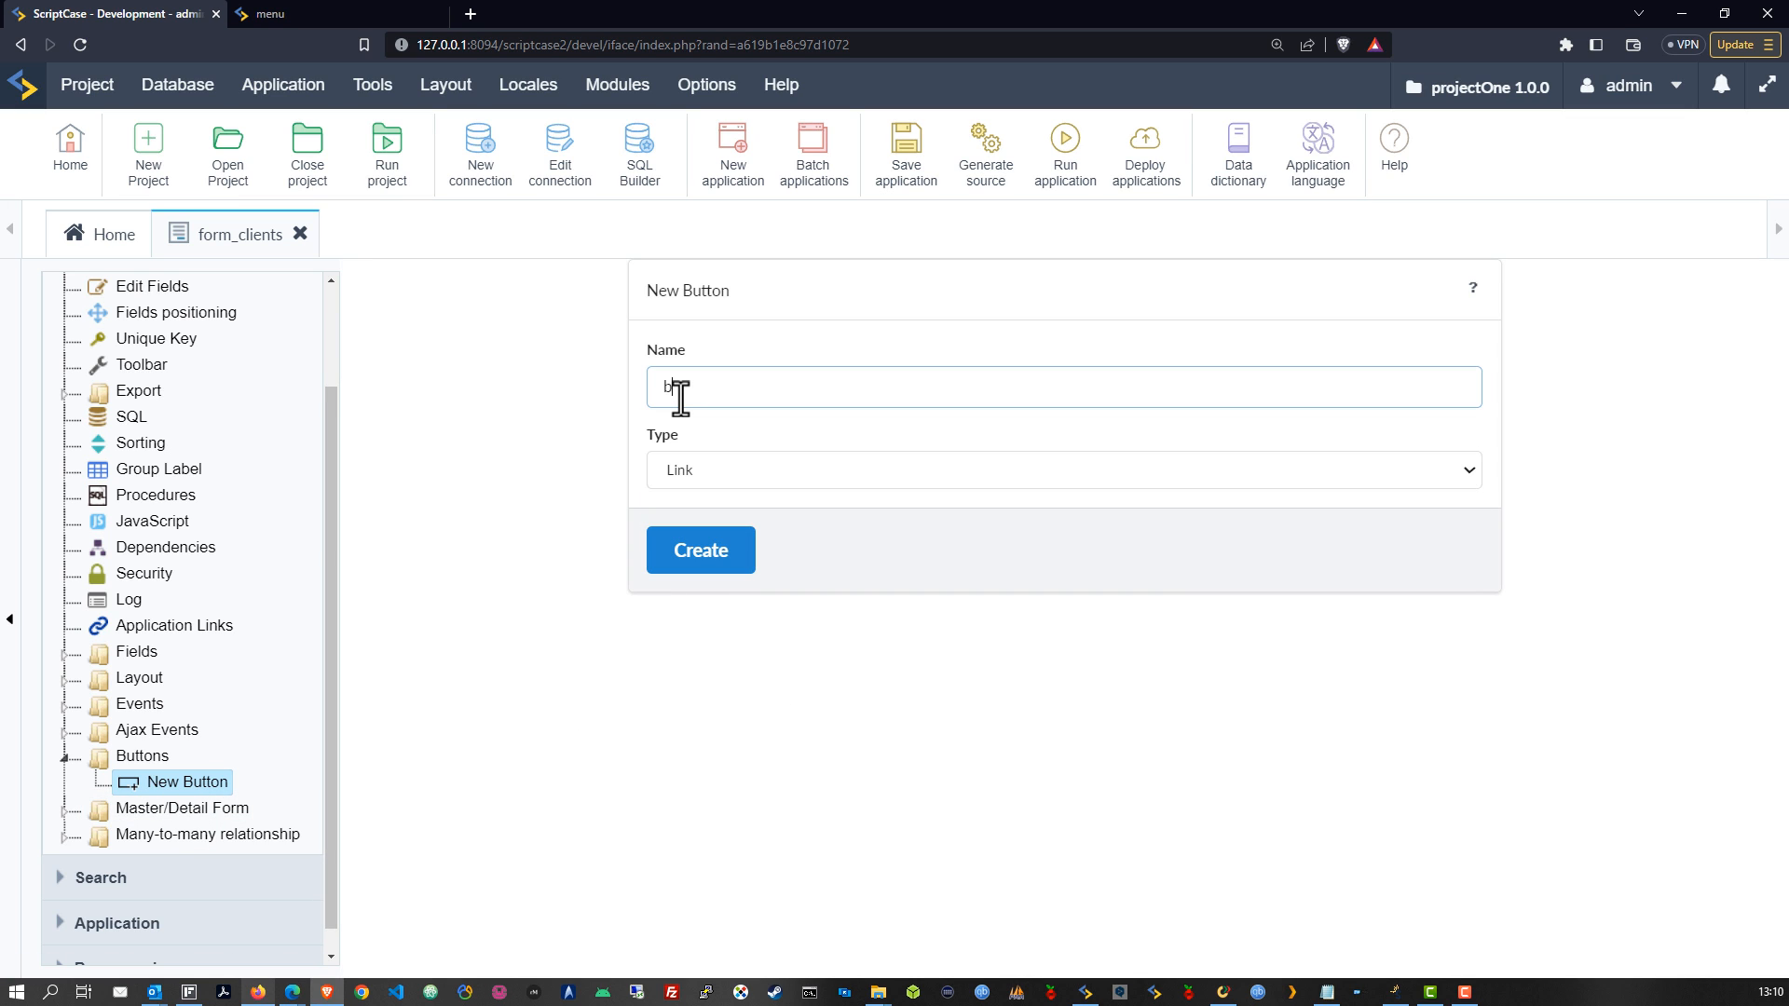
type("btn_email")
left_click(702, 560)
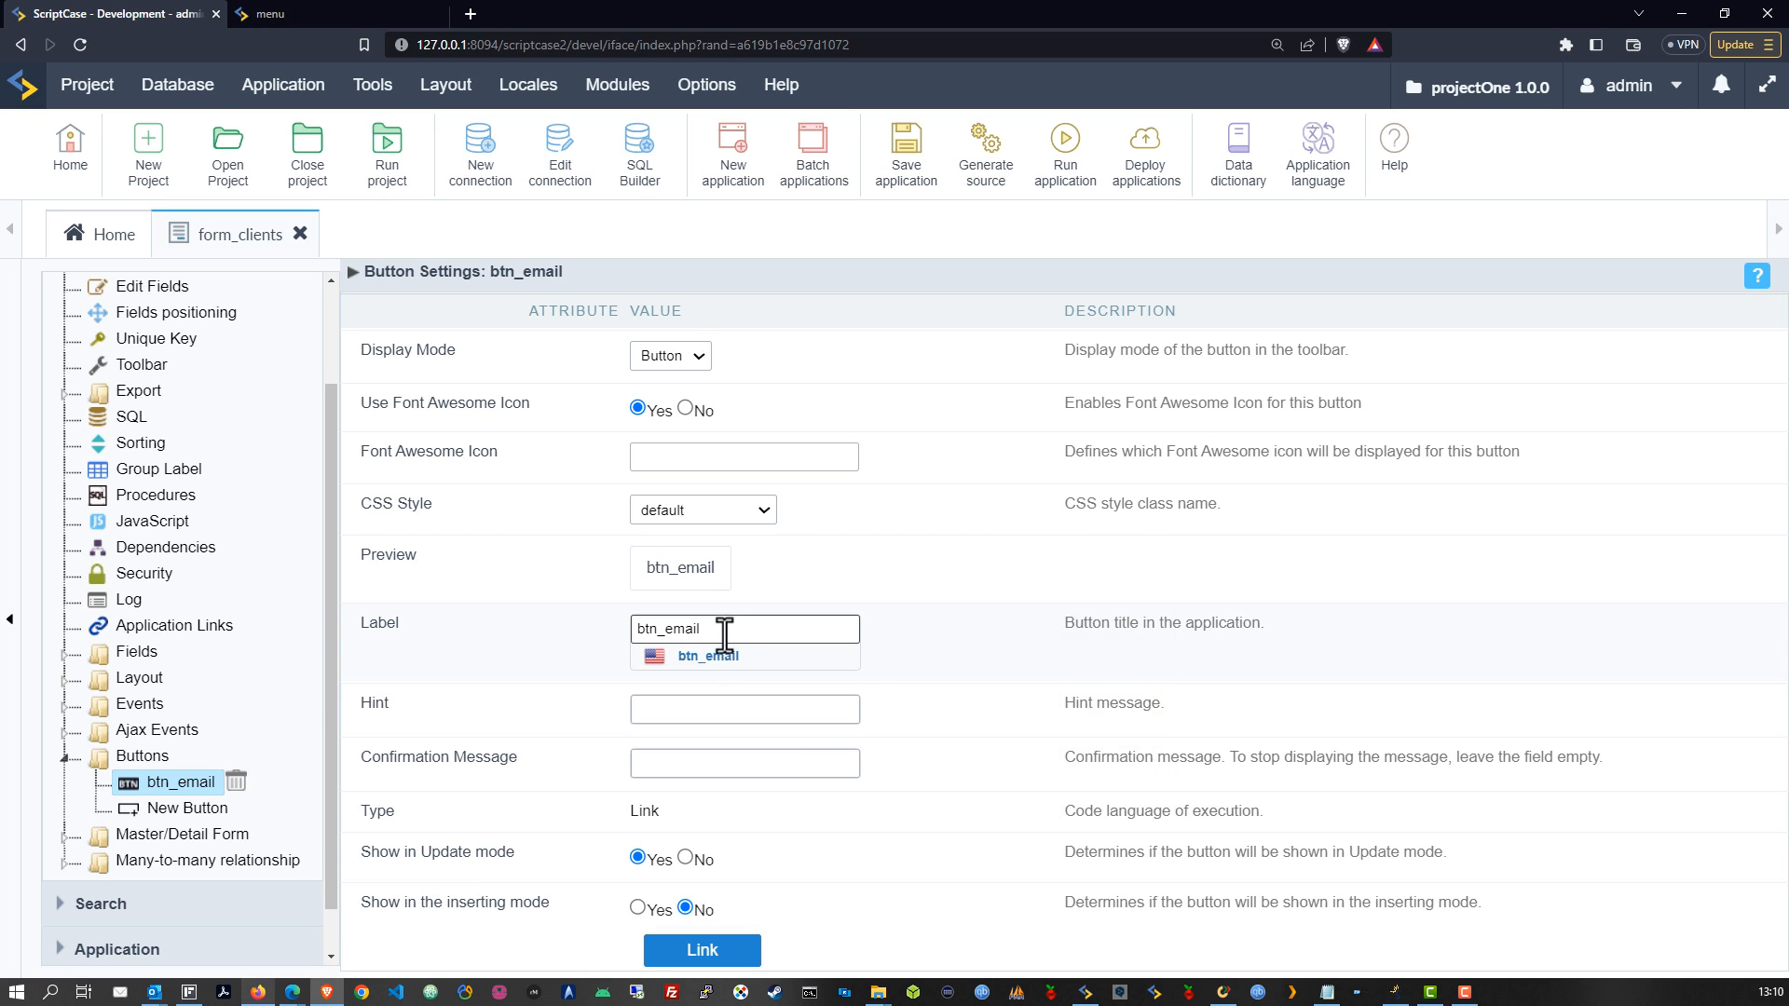
left_click_drag(723, 630, 618, 621)
type("Email")
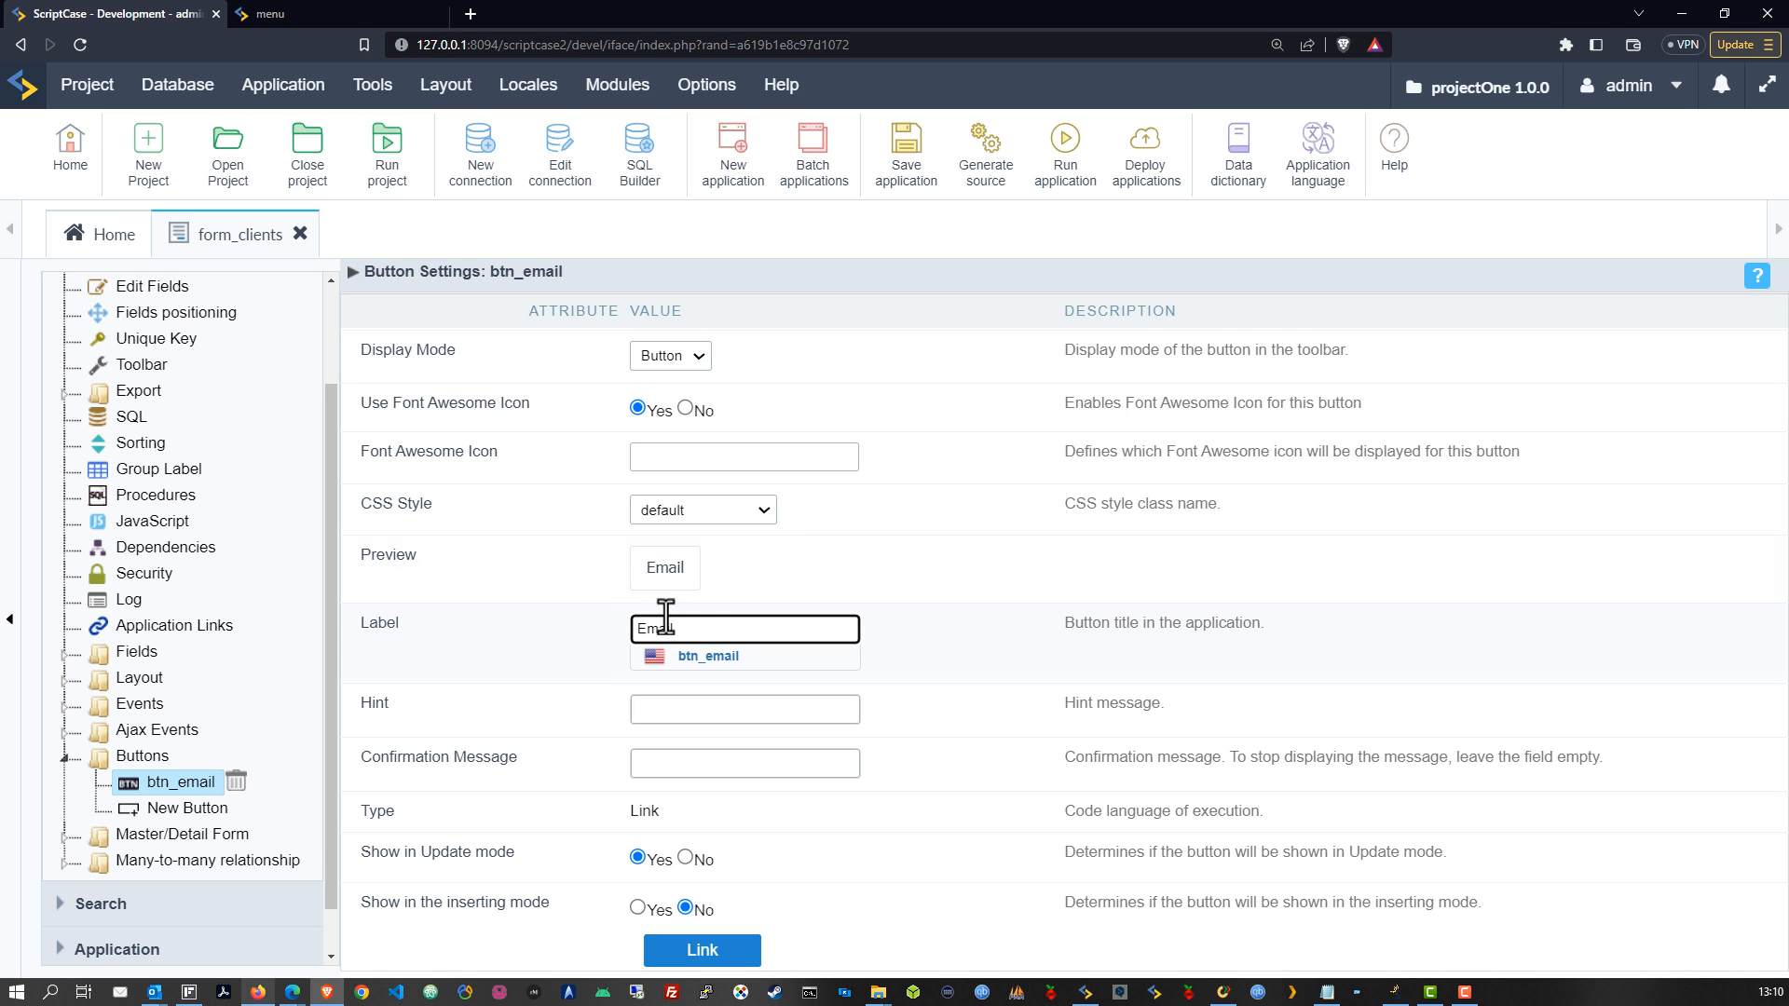
Step: Copy the index name lang_clEmail_email_send from the client_email project messages in the application language settings
left_click(1324, 191)
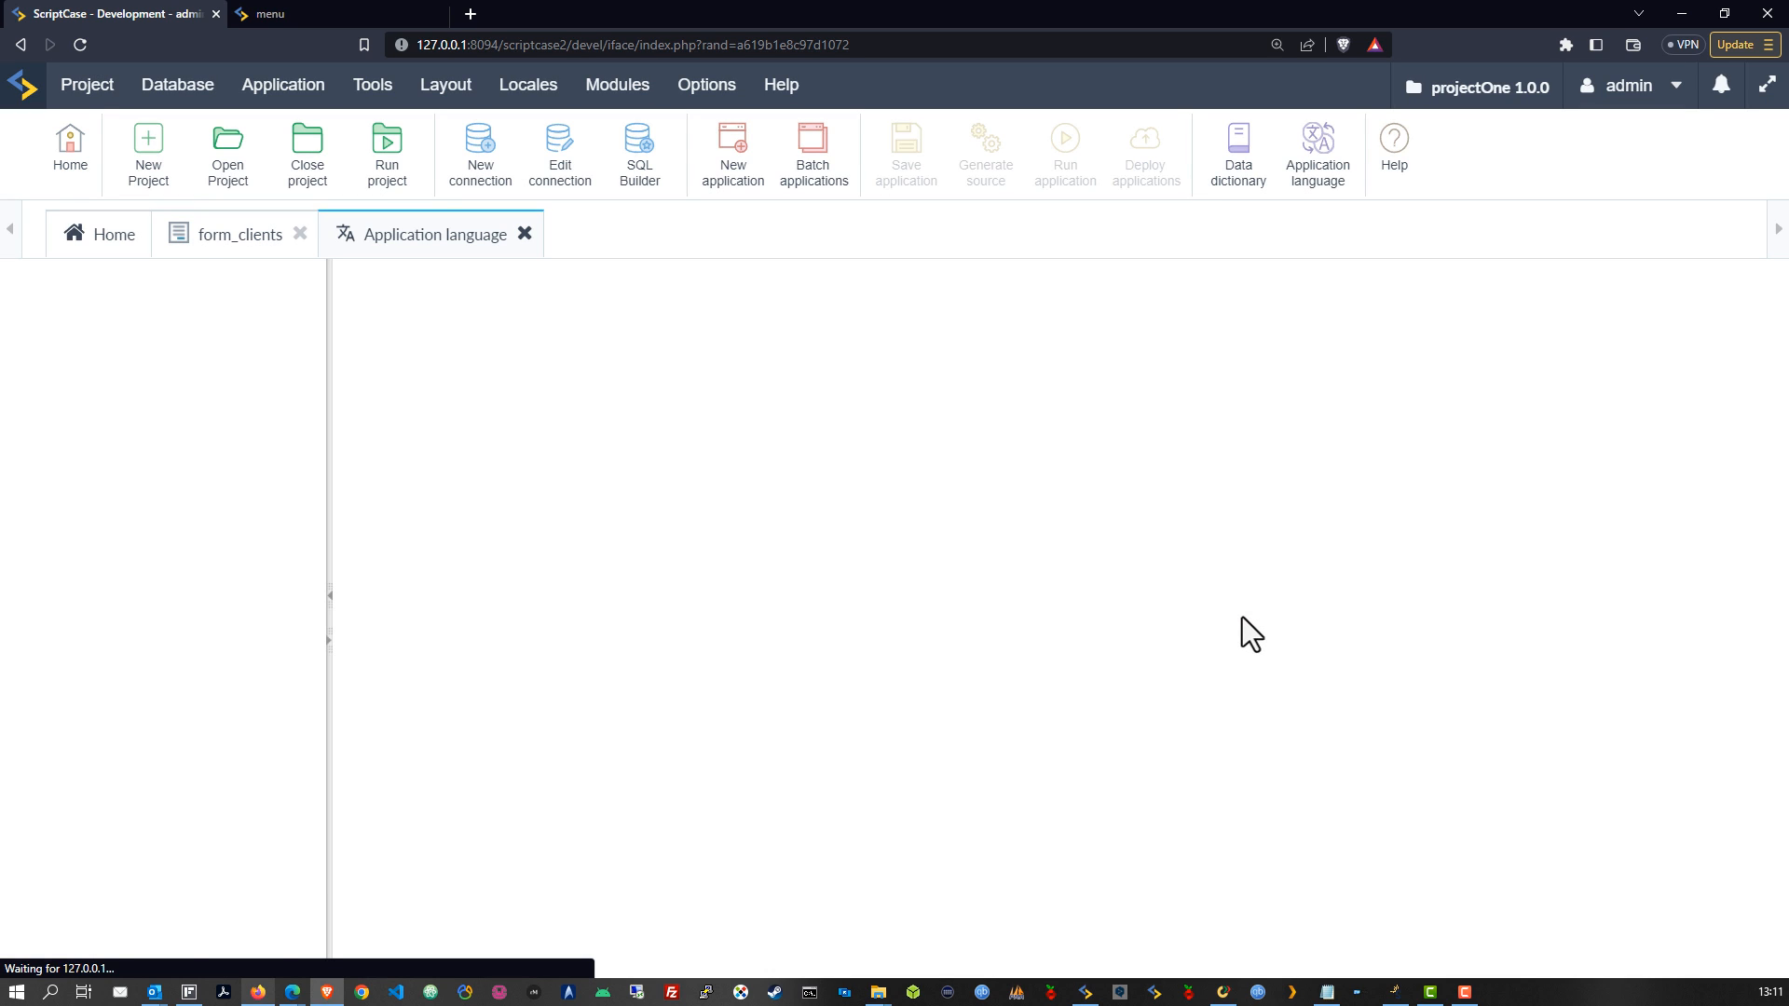
left_click(70, 604)
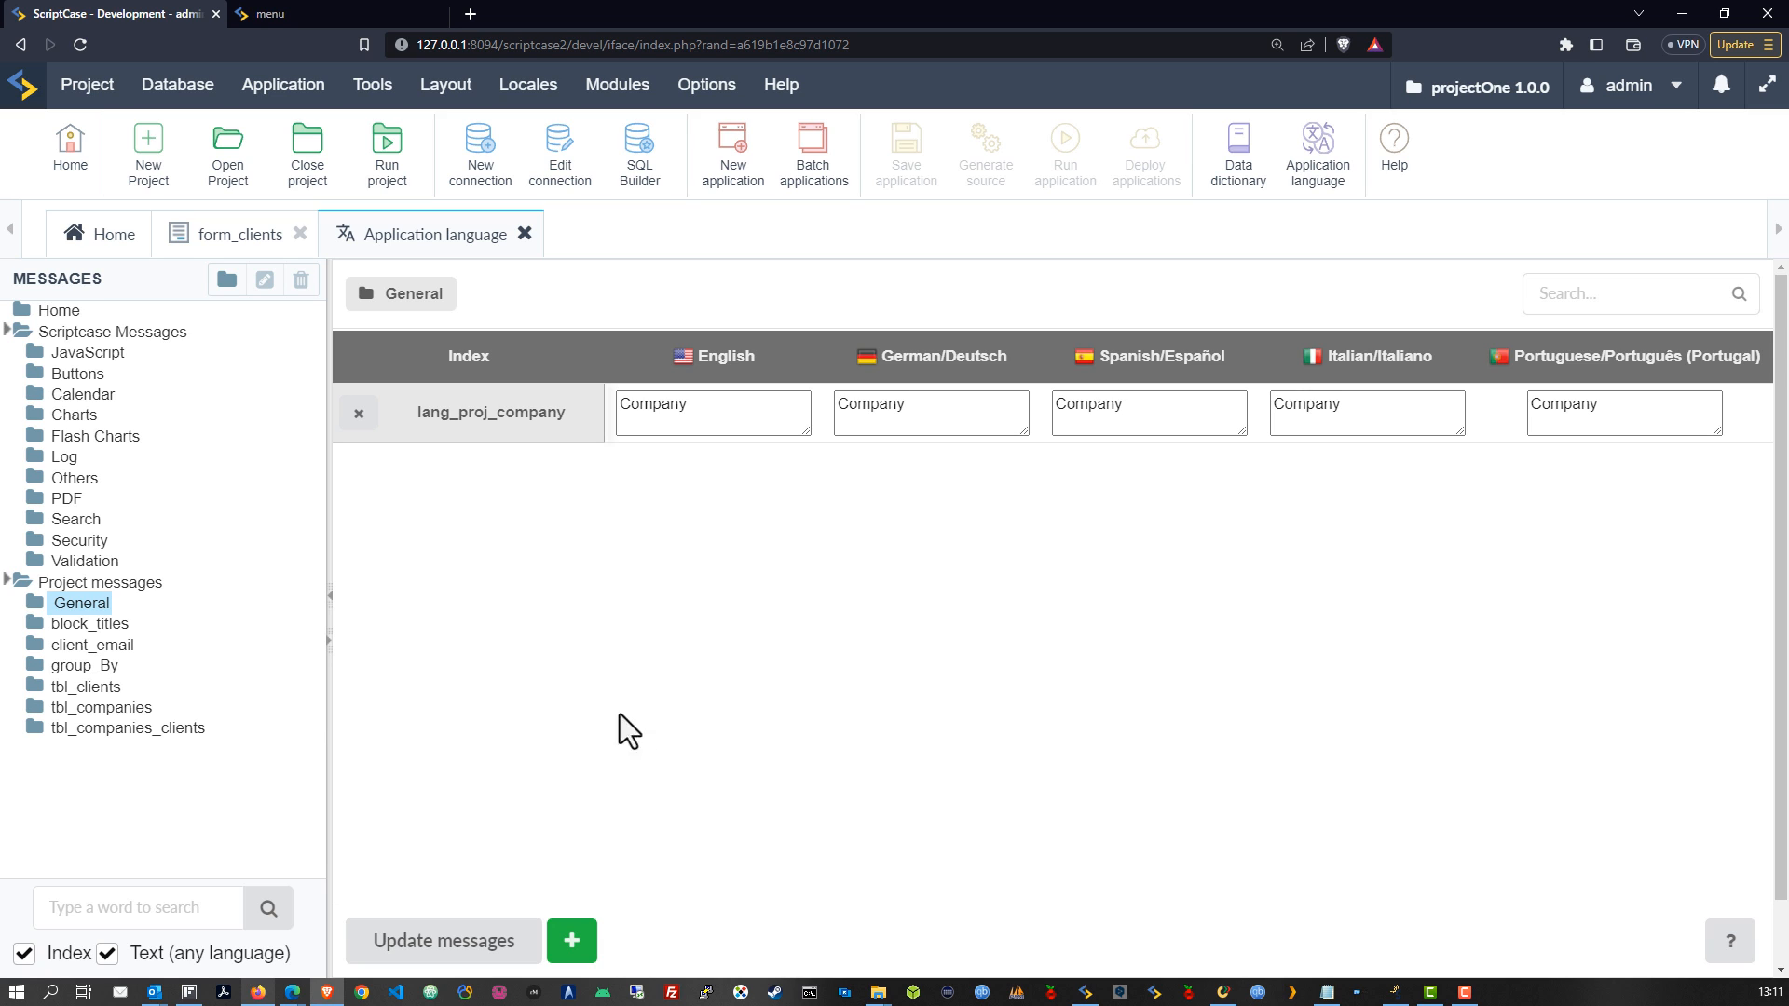
left_click(93, 645)
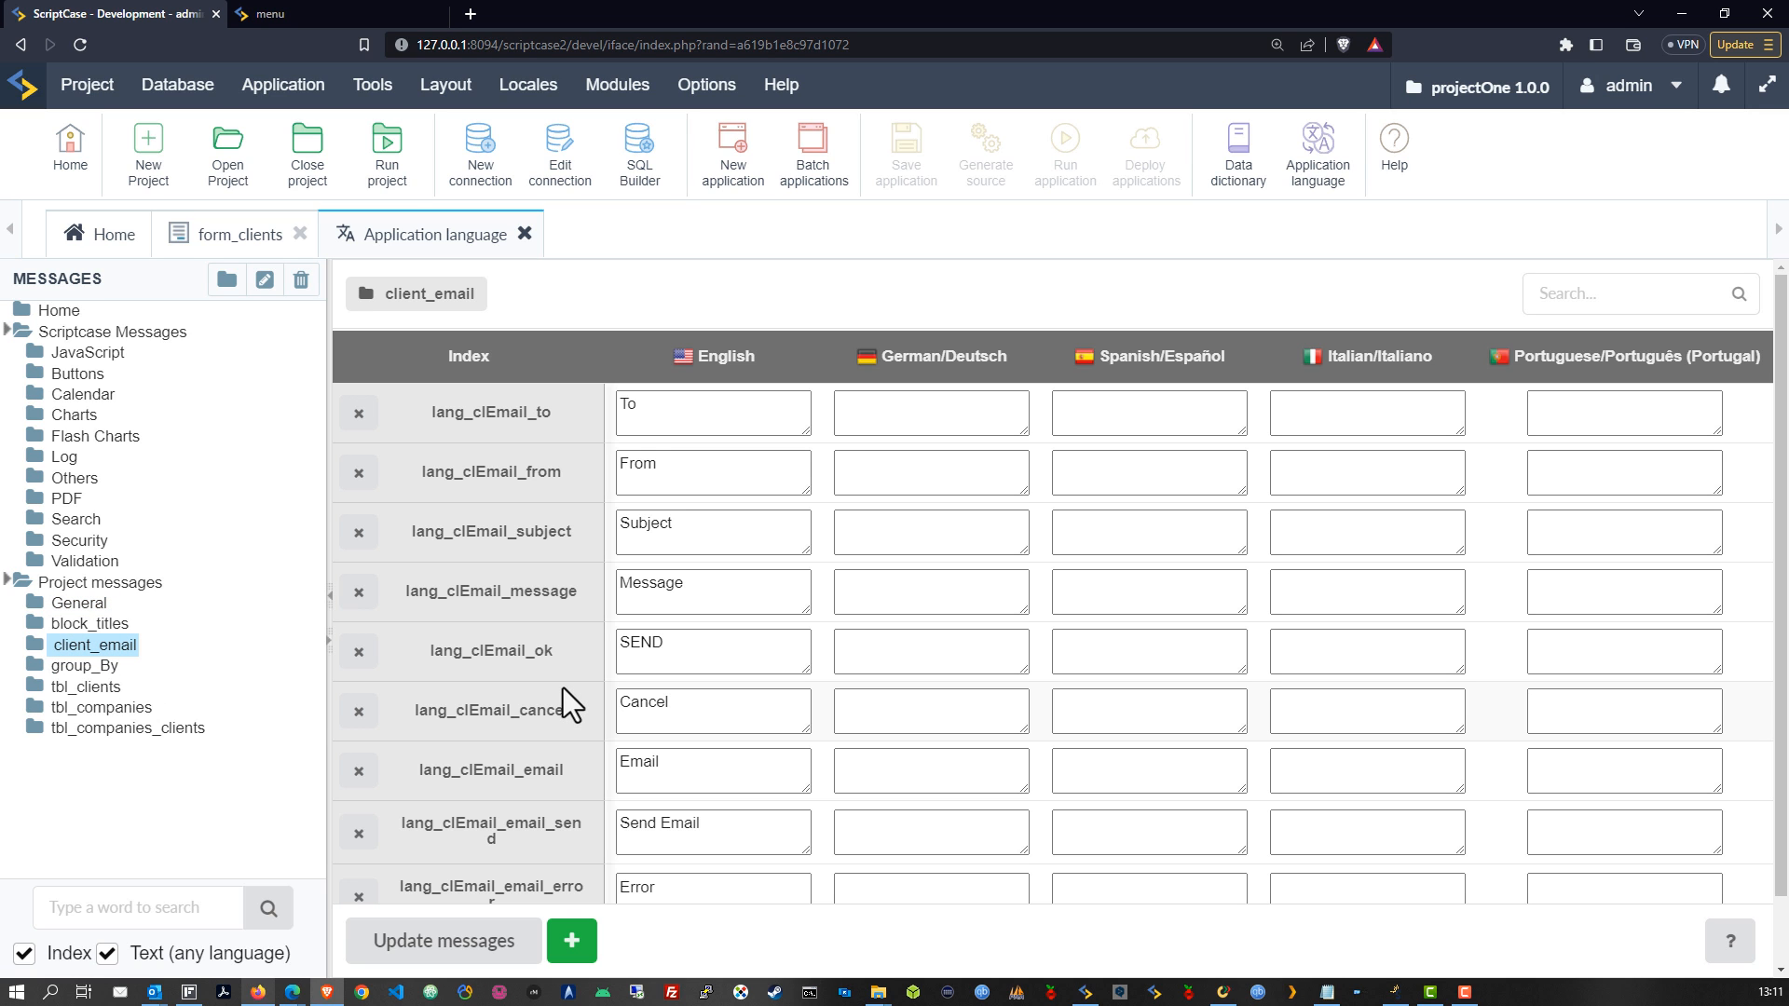
scroll(770, 695, "down", 1)
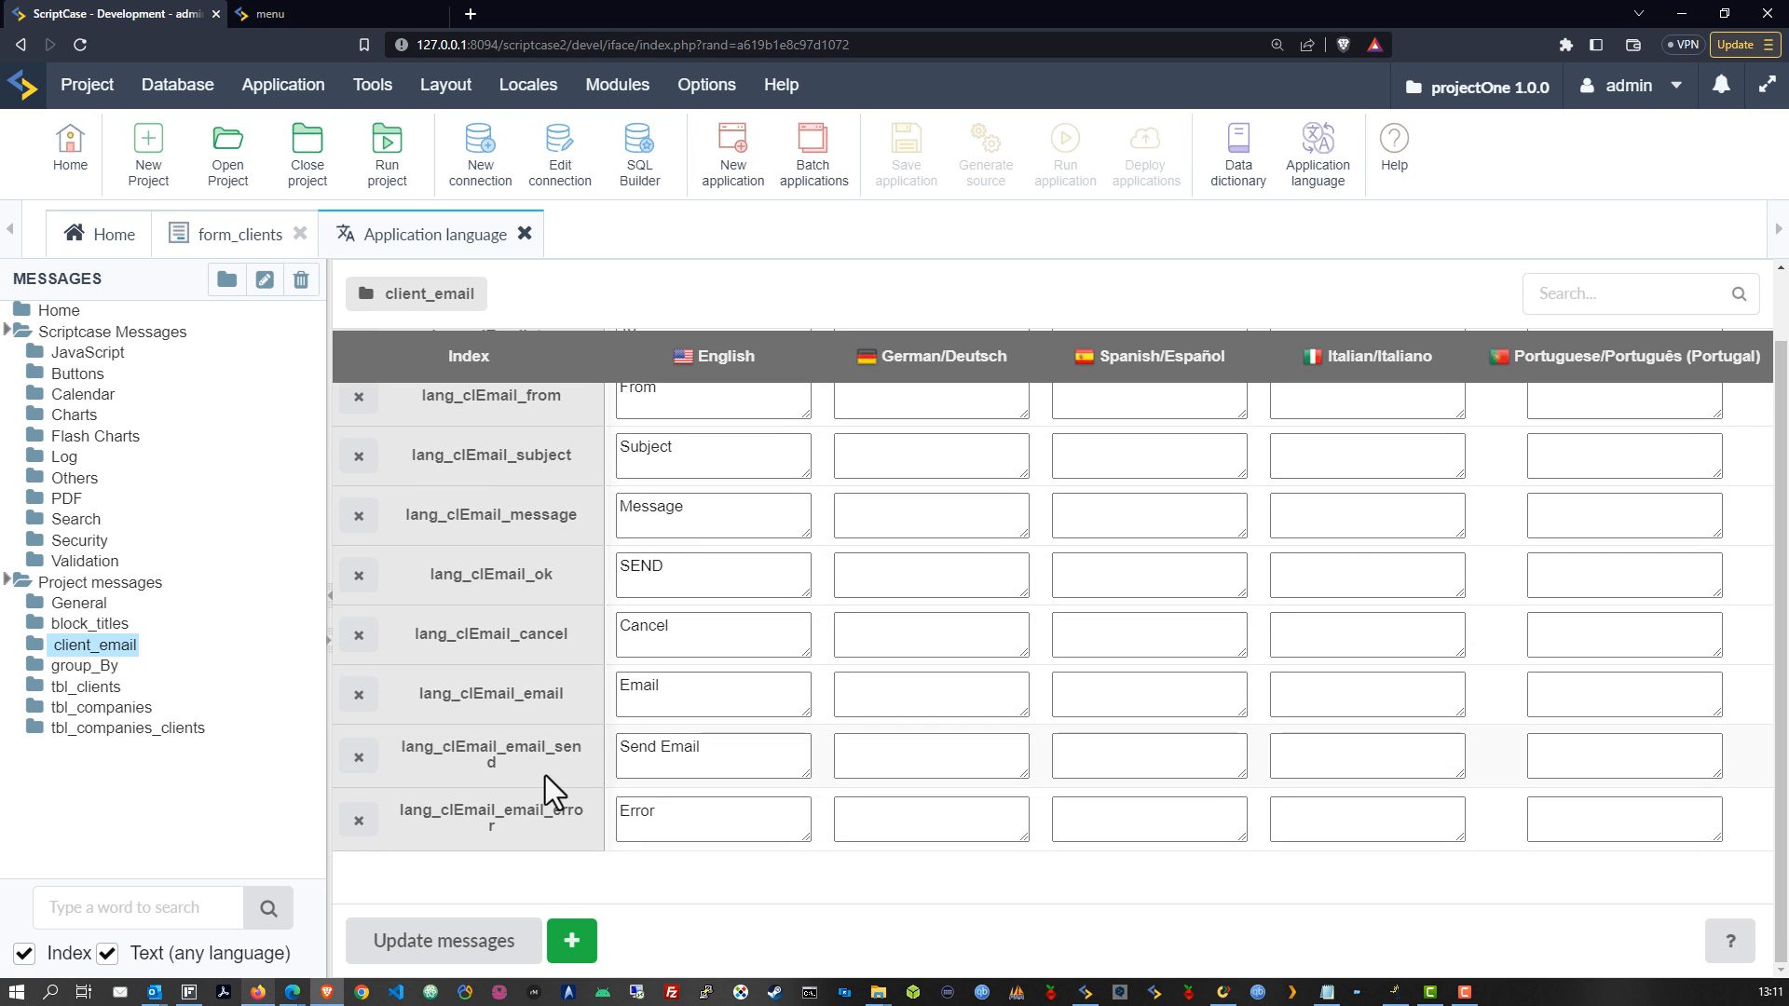
double_click(418, 751)
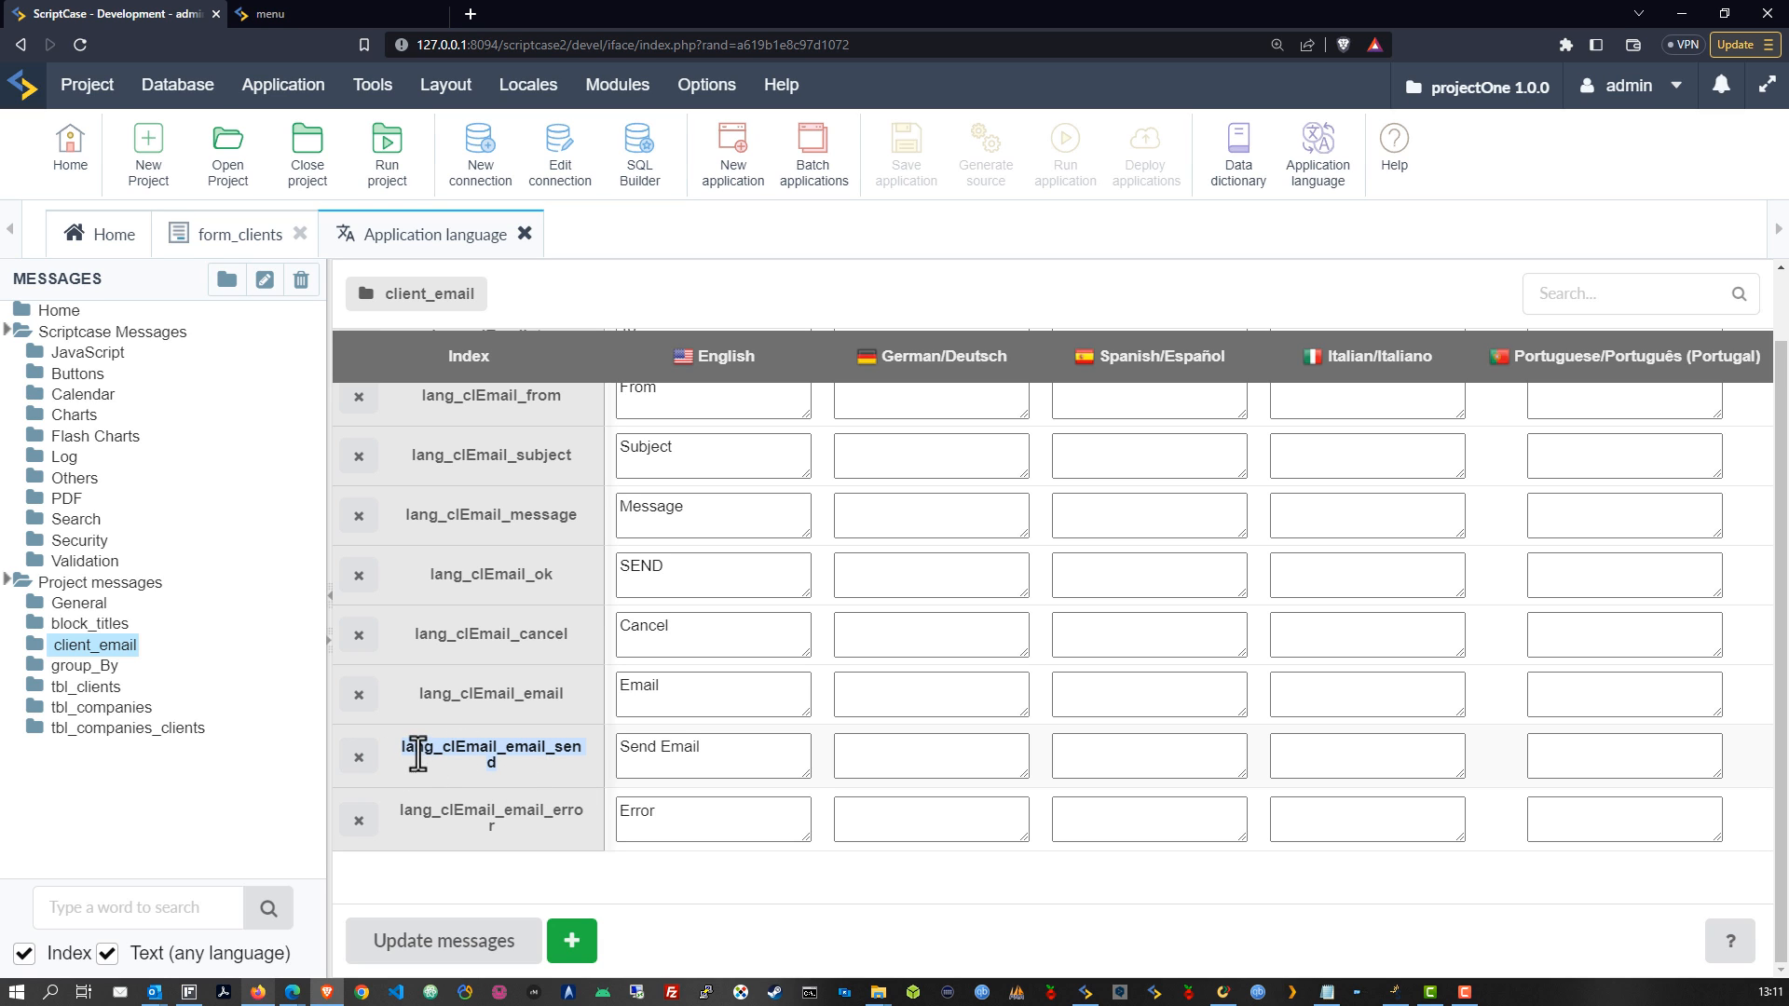
right_click(421, 757)
left_click(478, 770)
Step: Replace the label of form_clients' btn_email button with {lang_clEmail_email_send}
left_click(243, 238)
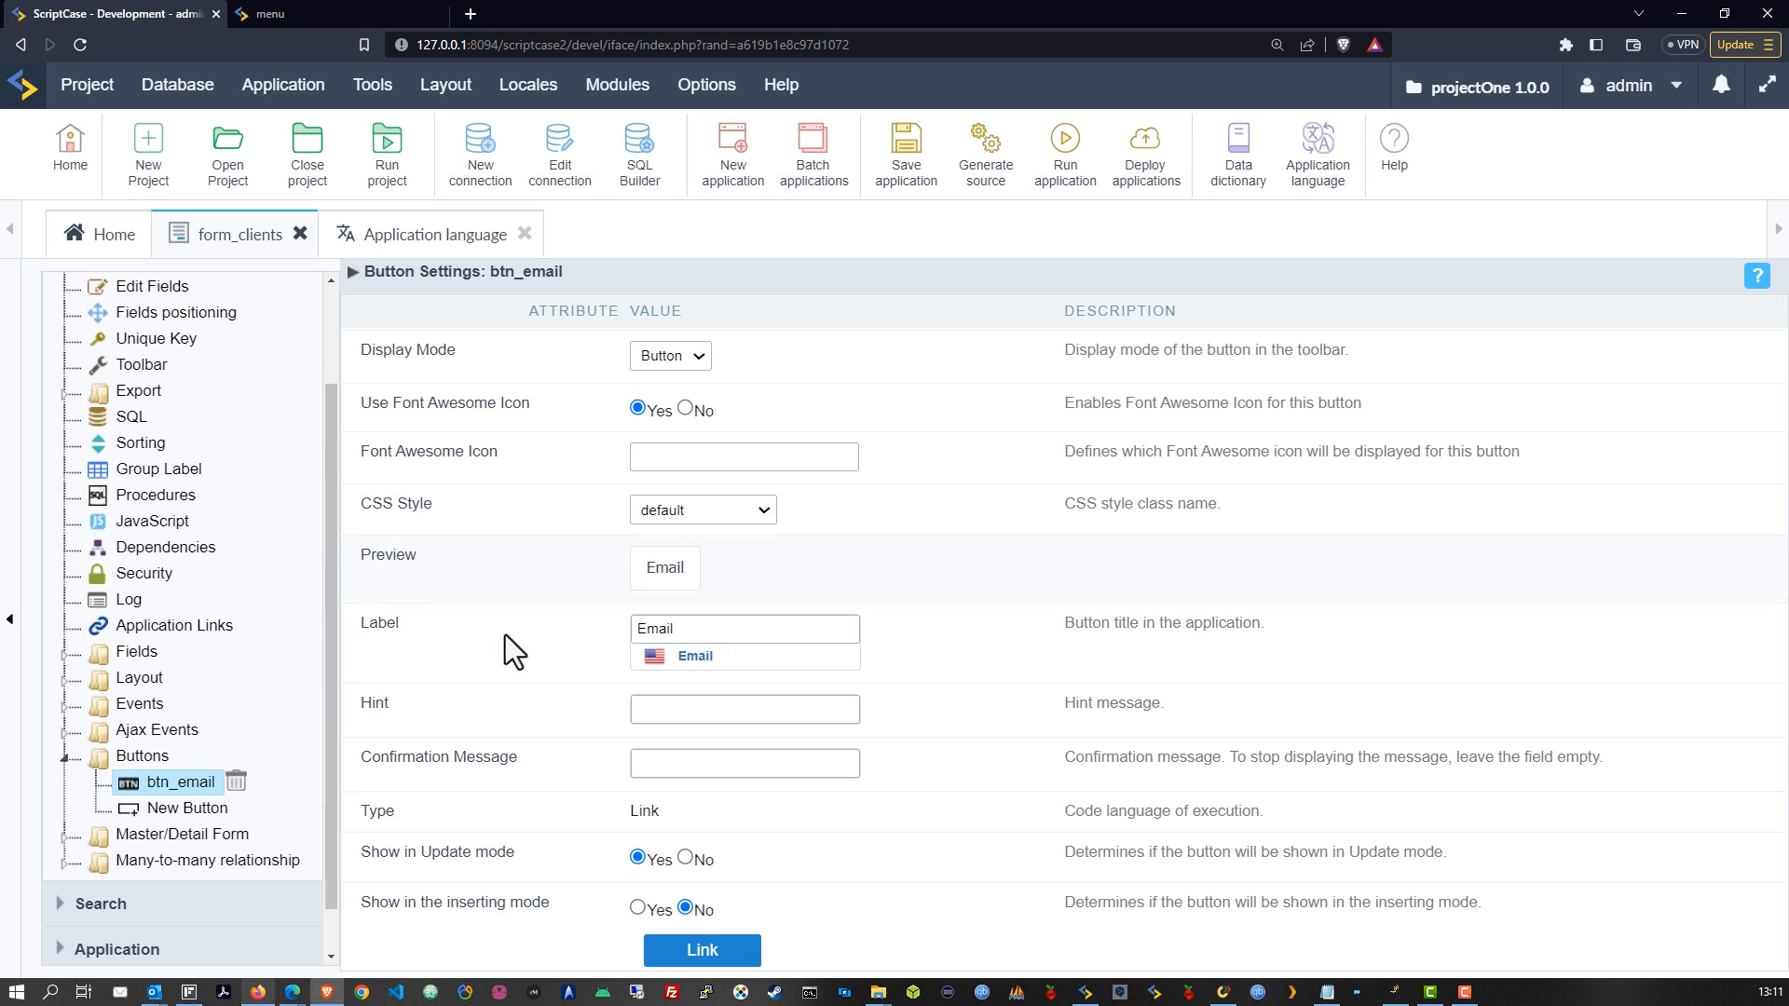
left_click(690, 627)
key("ctrl+a")
key("ctrl+v")
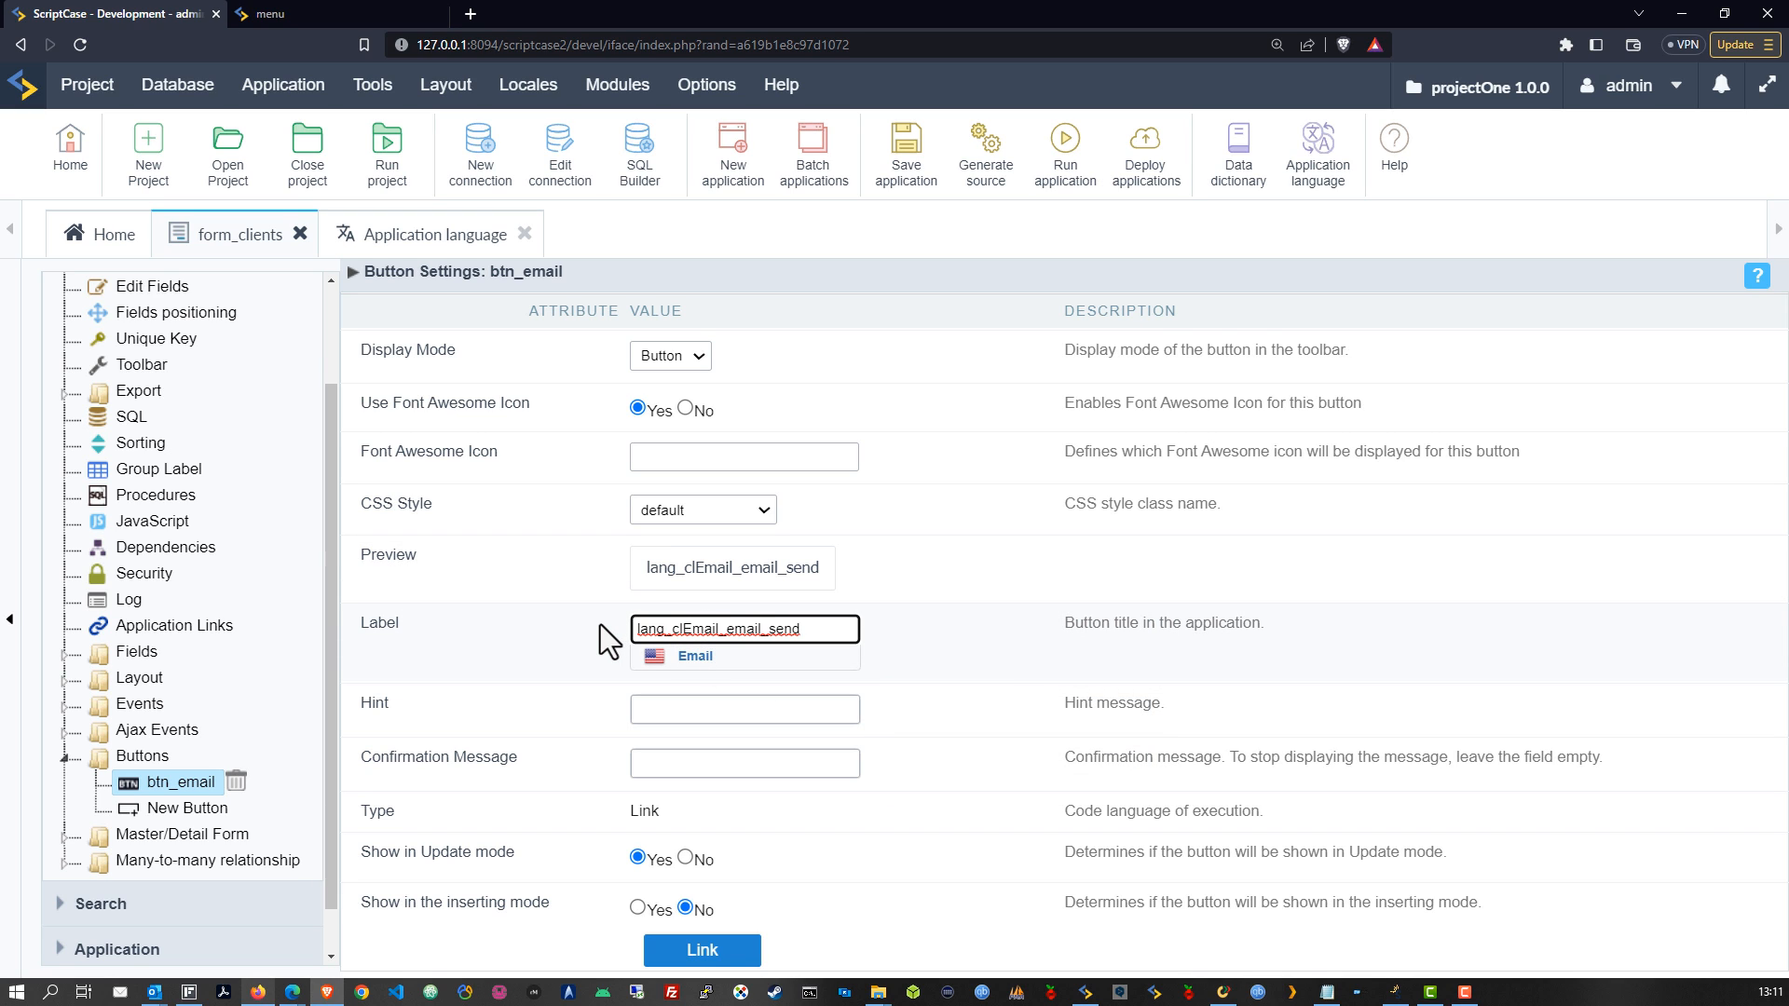
type("}")
type("{")
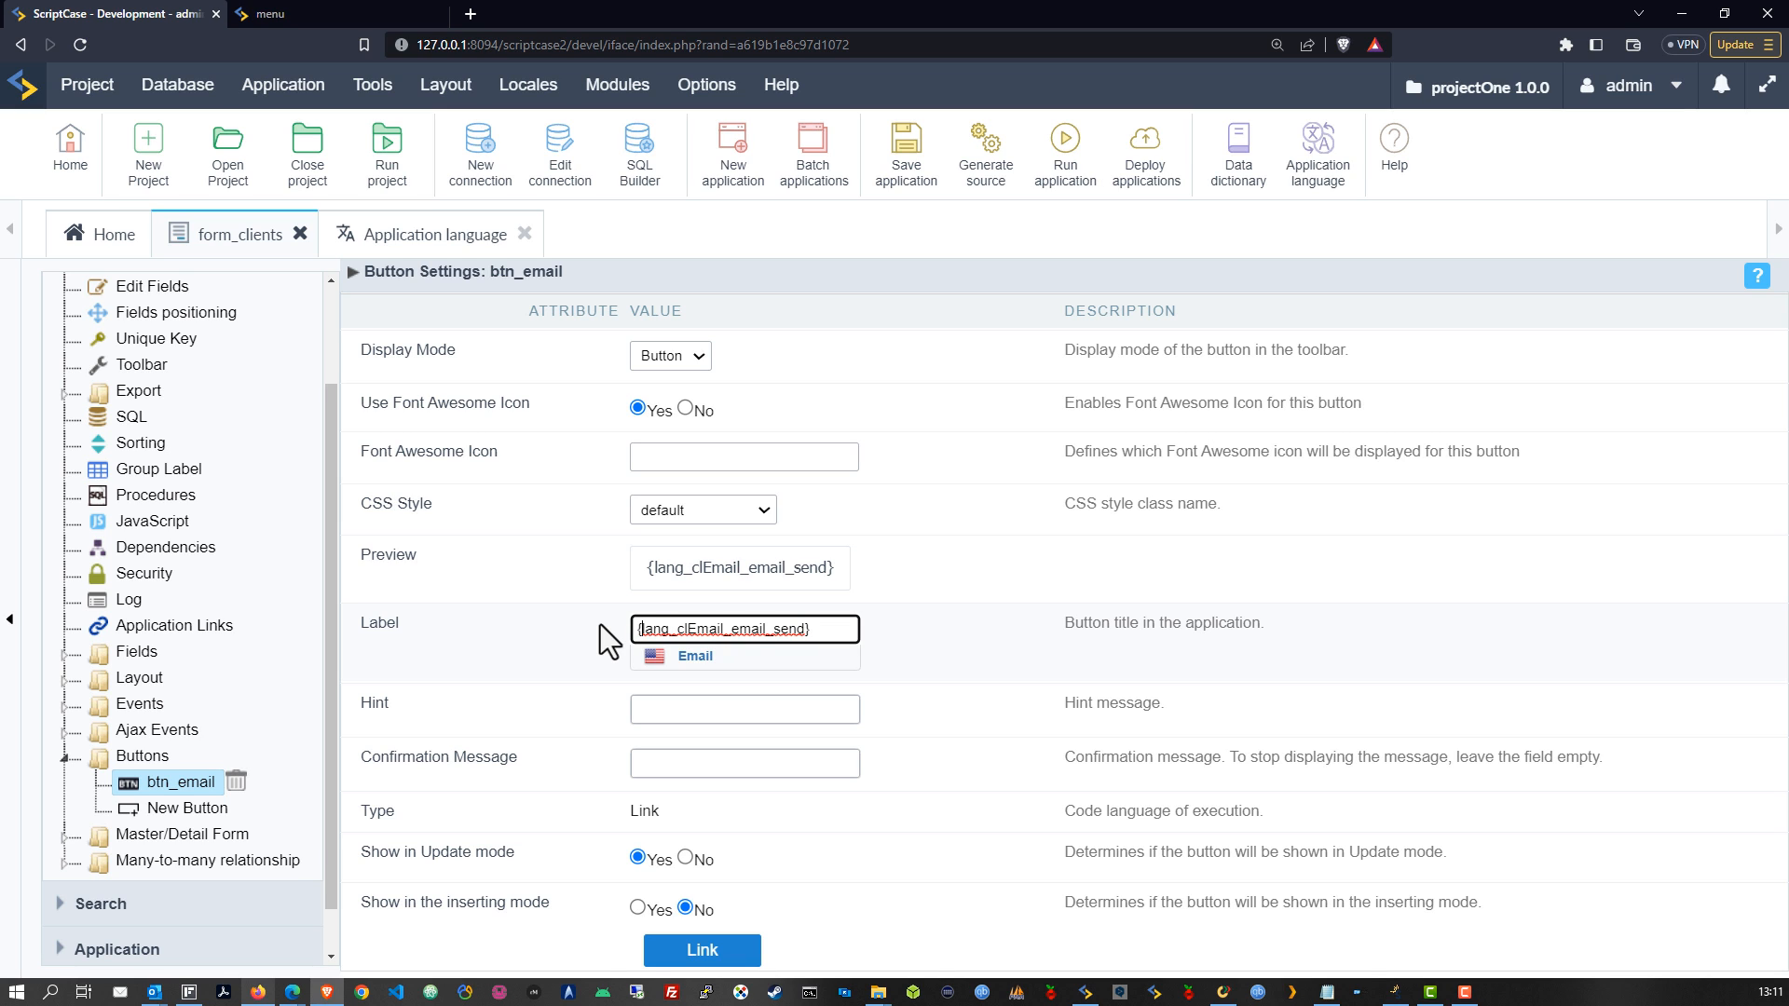
mouse_move(857, 657)
left_click(926, 489)
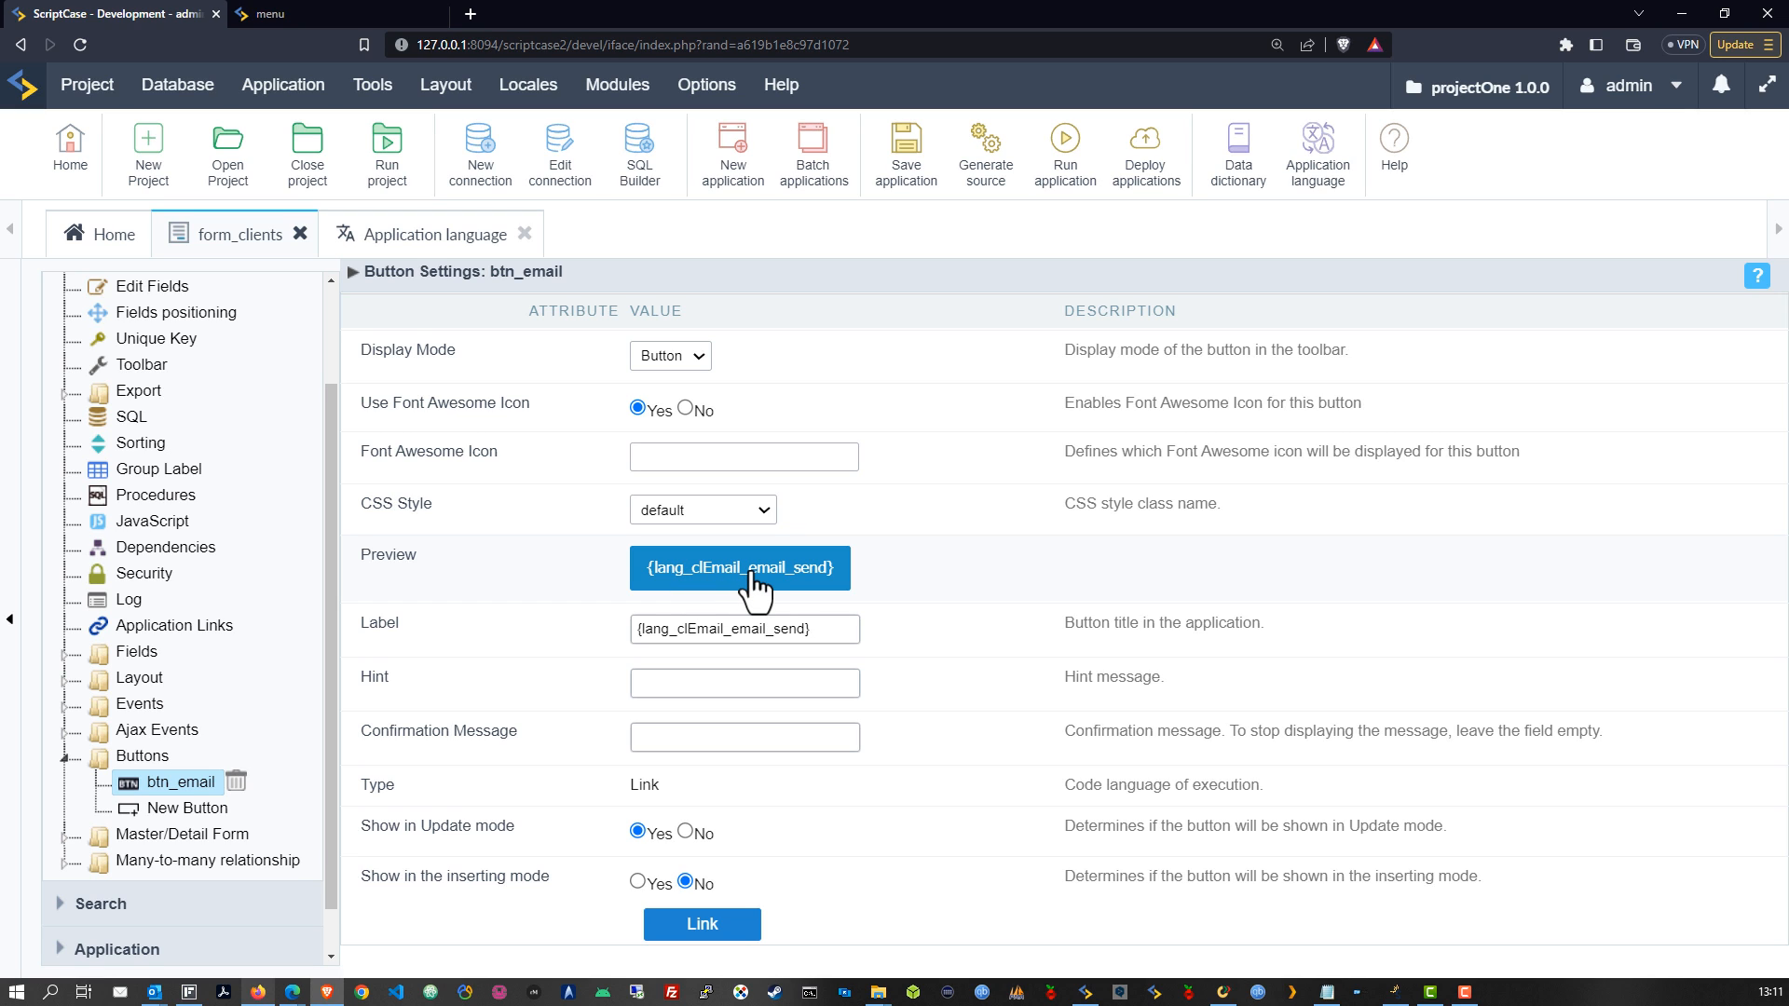
left_click(854, 637)
left_click(959, 667)
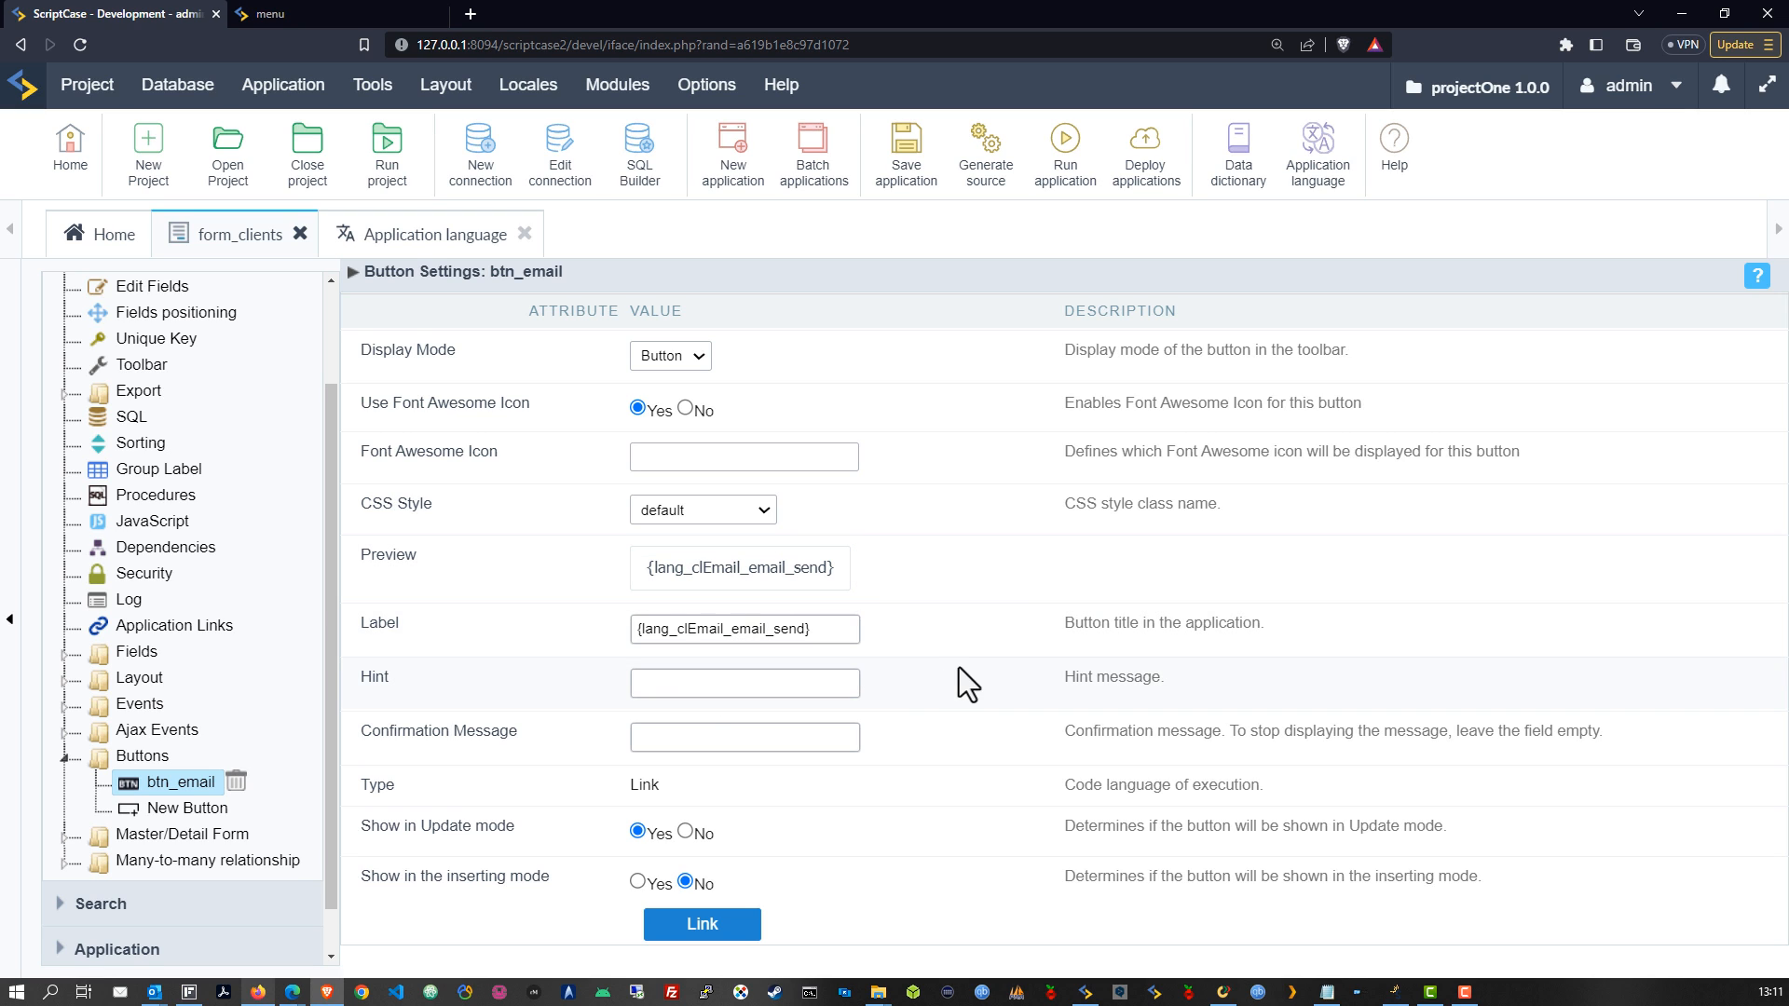
Step: Try the sweetalertcancel, sweetalertok, small, group and sc_image CSS styles on the btn_email button
left_click(717, 516)
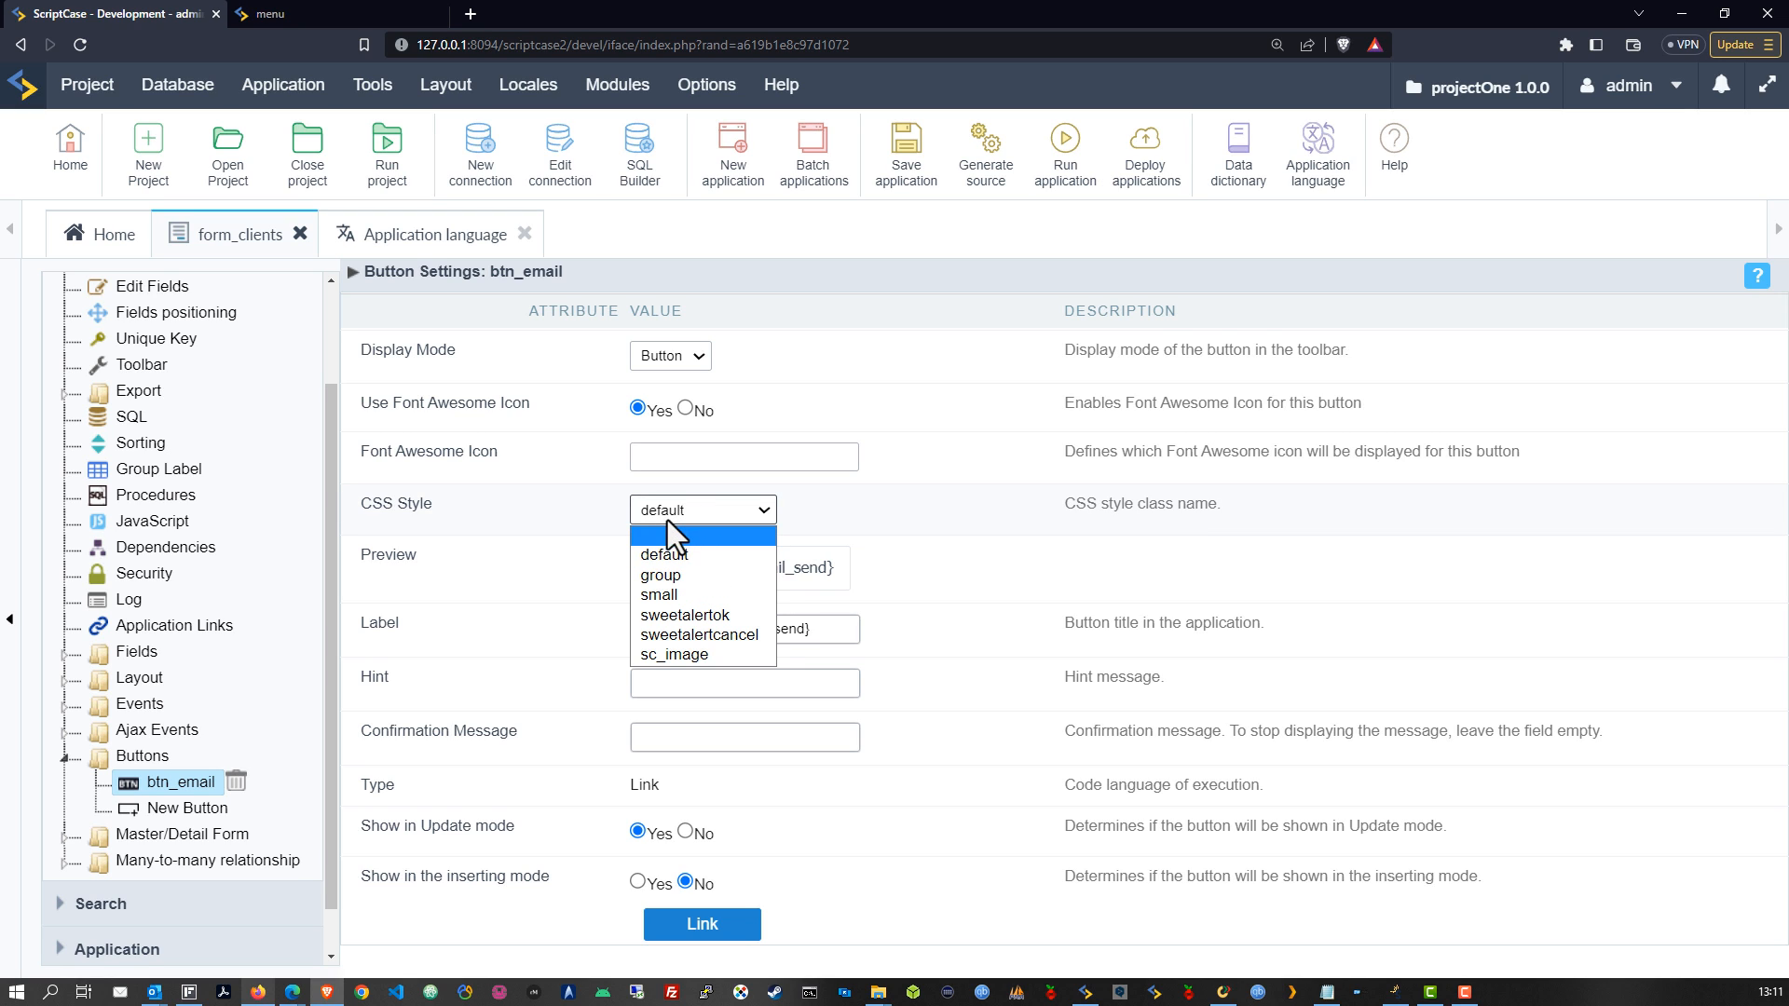
left_click(730, 635)
left_click(724, 510)
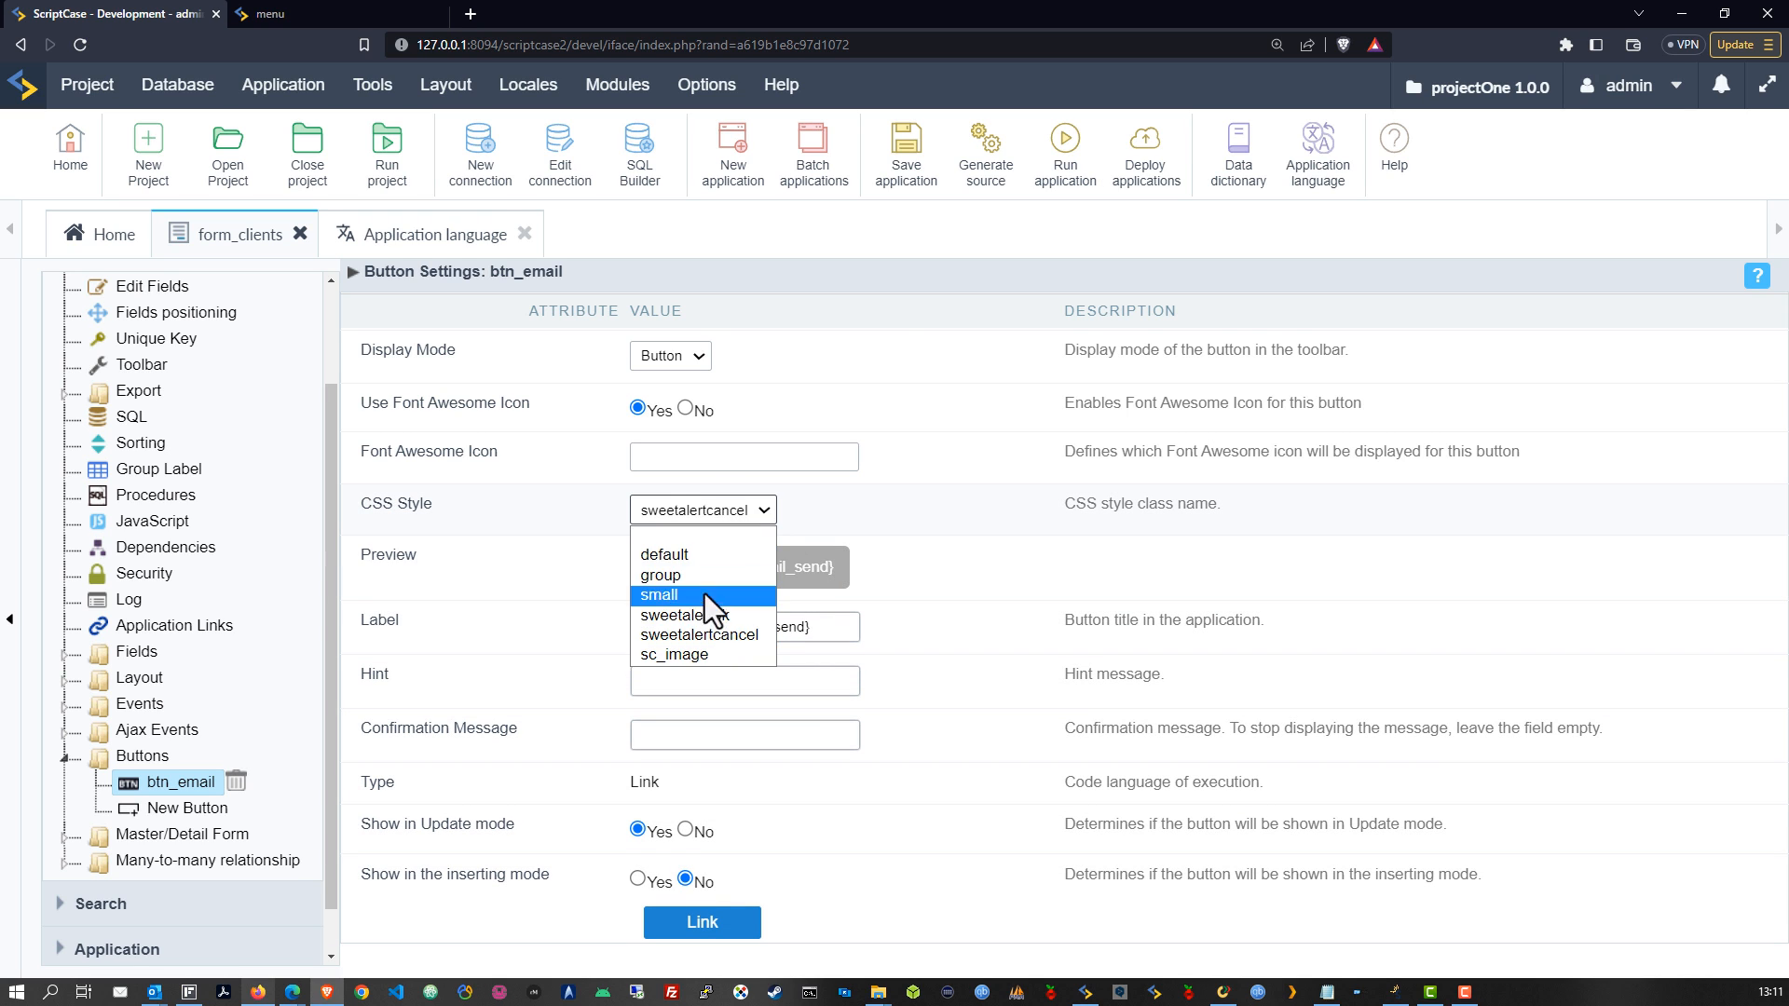
left_click(706, 615)
left_click(701, 513)
left_click(695, 599)
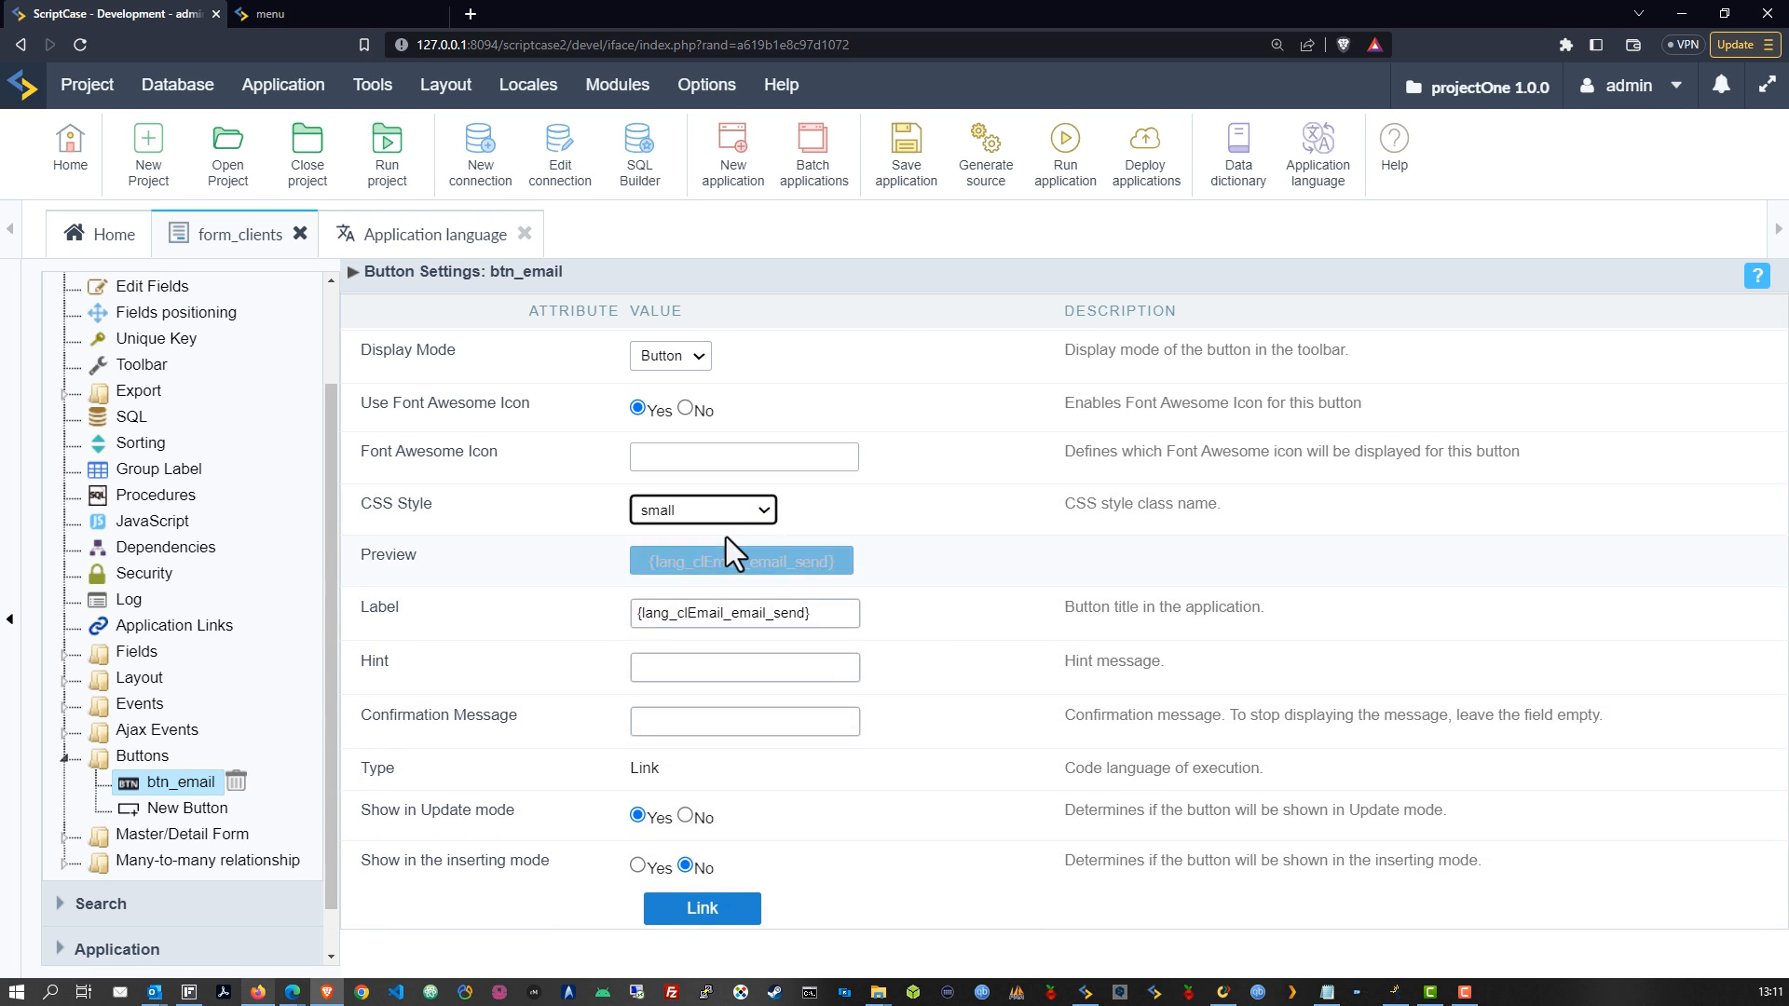
left_click(701, 512)
left_click(669, 574)
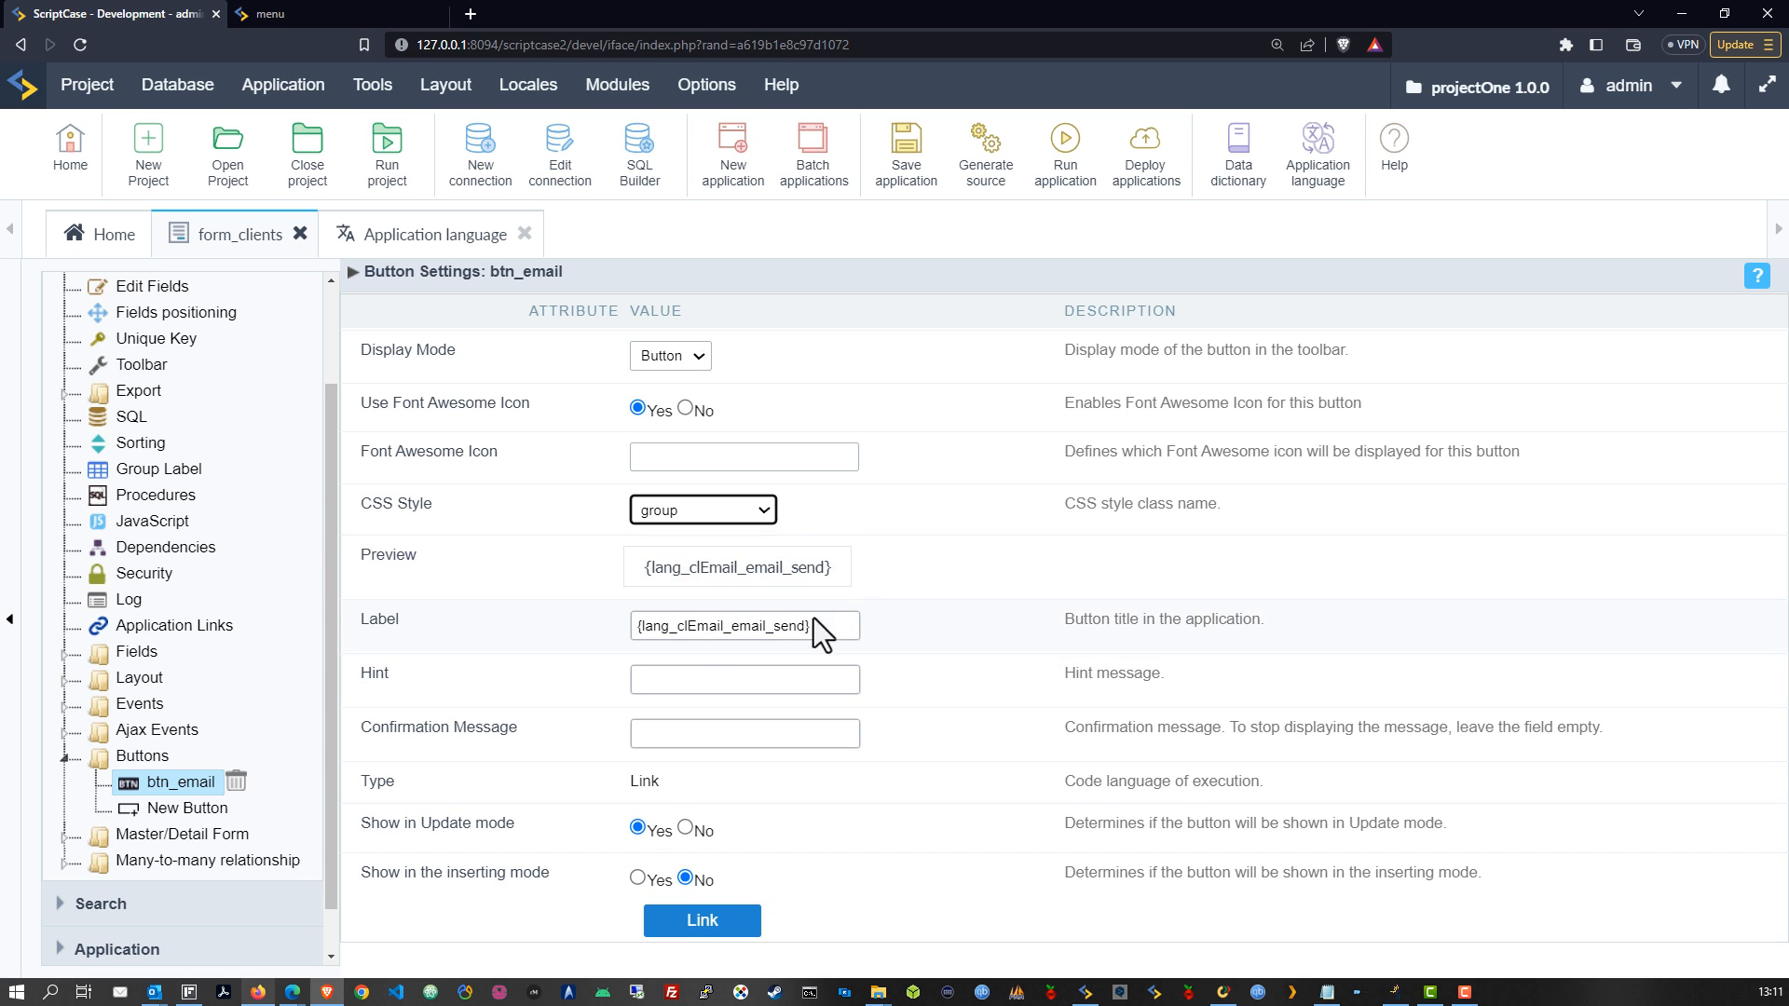
left_click(709, 510)
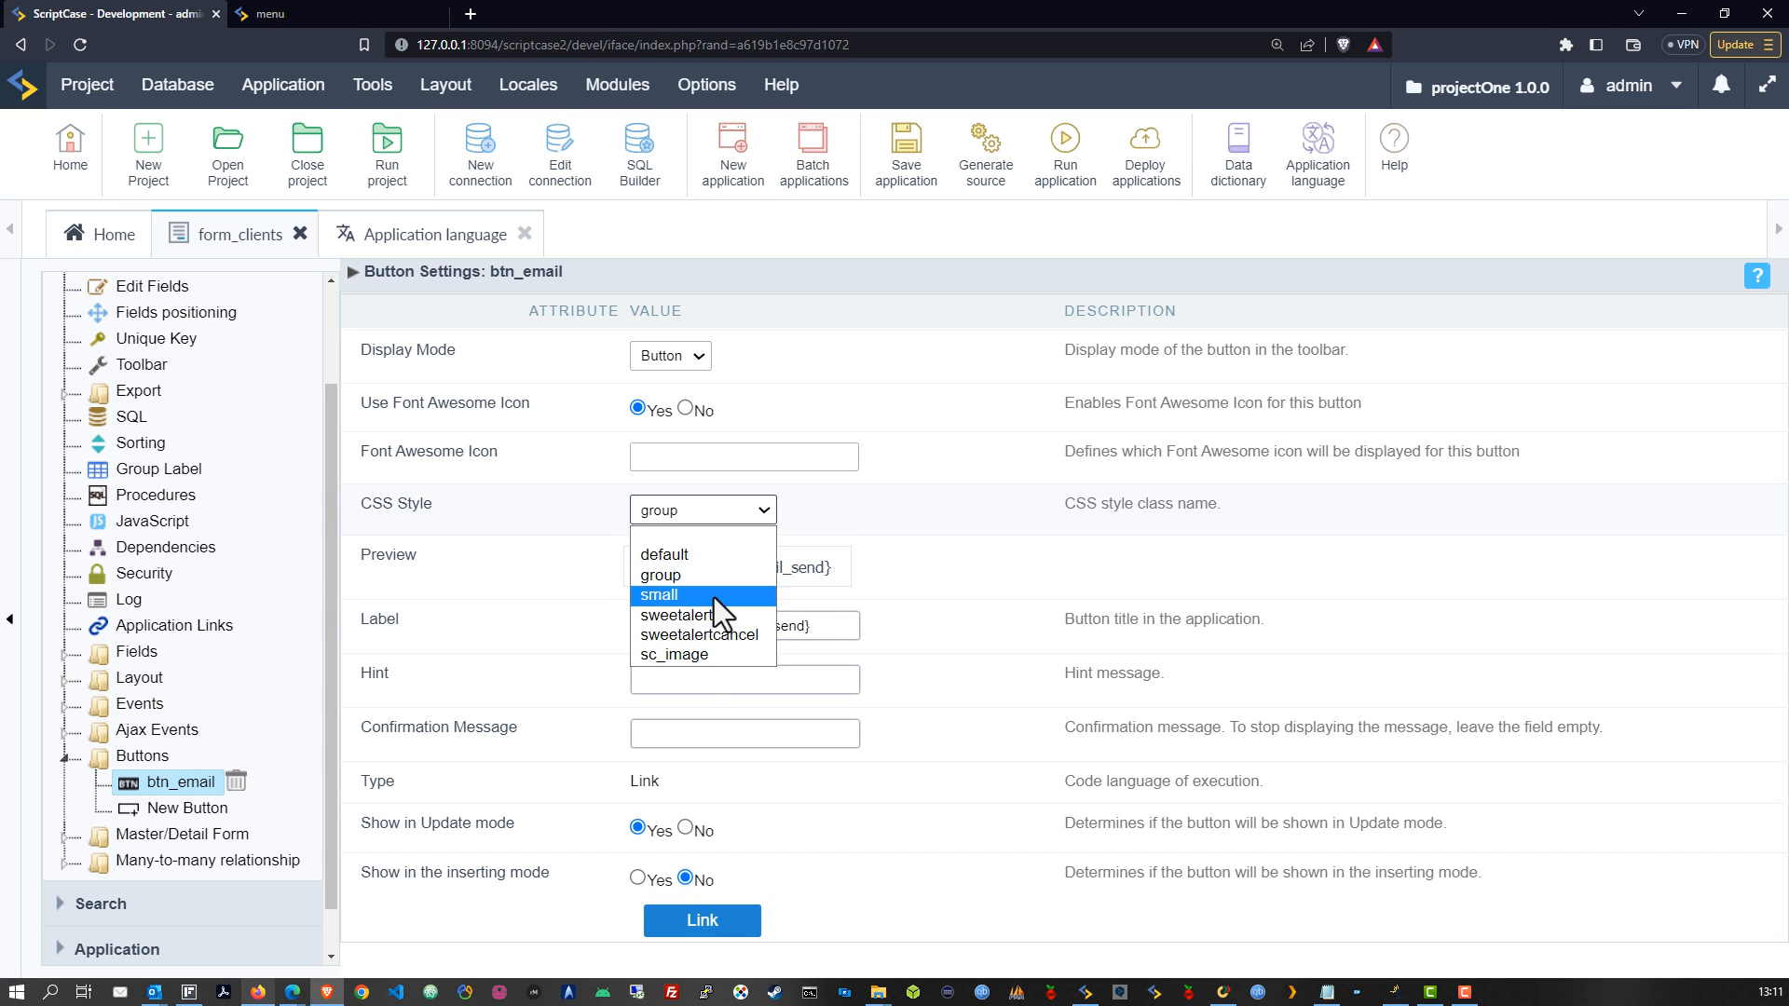
left_click(700, 656)
left_click(688, 517)
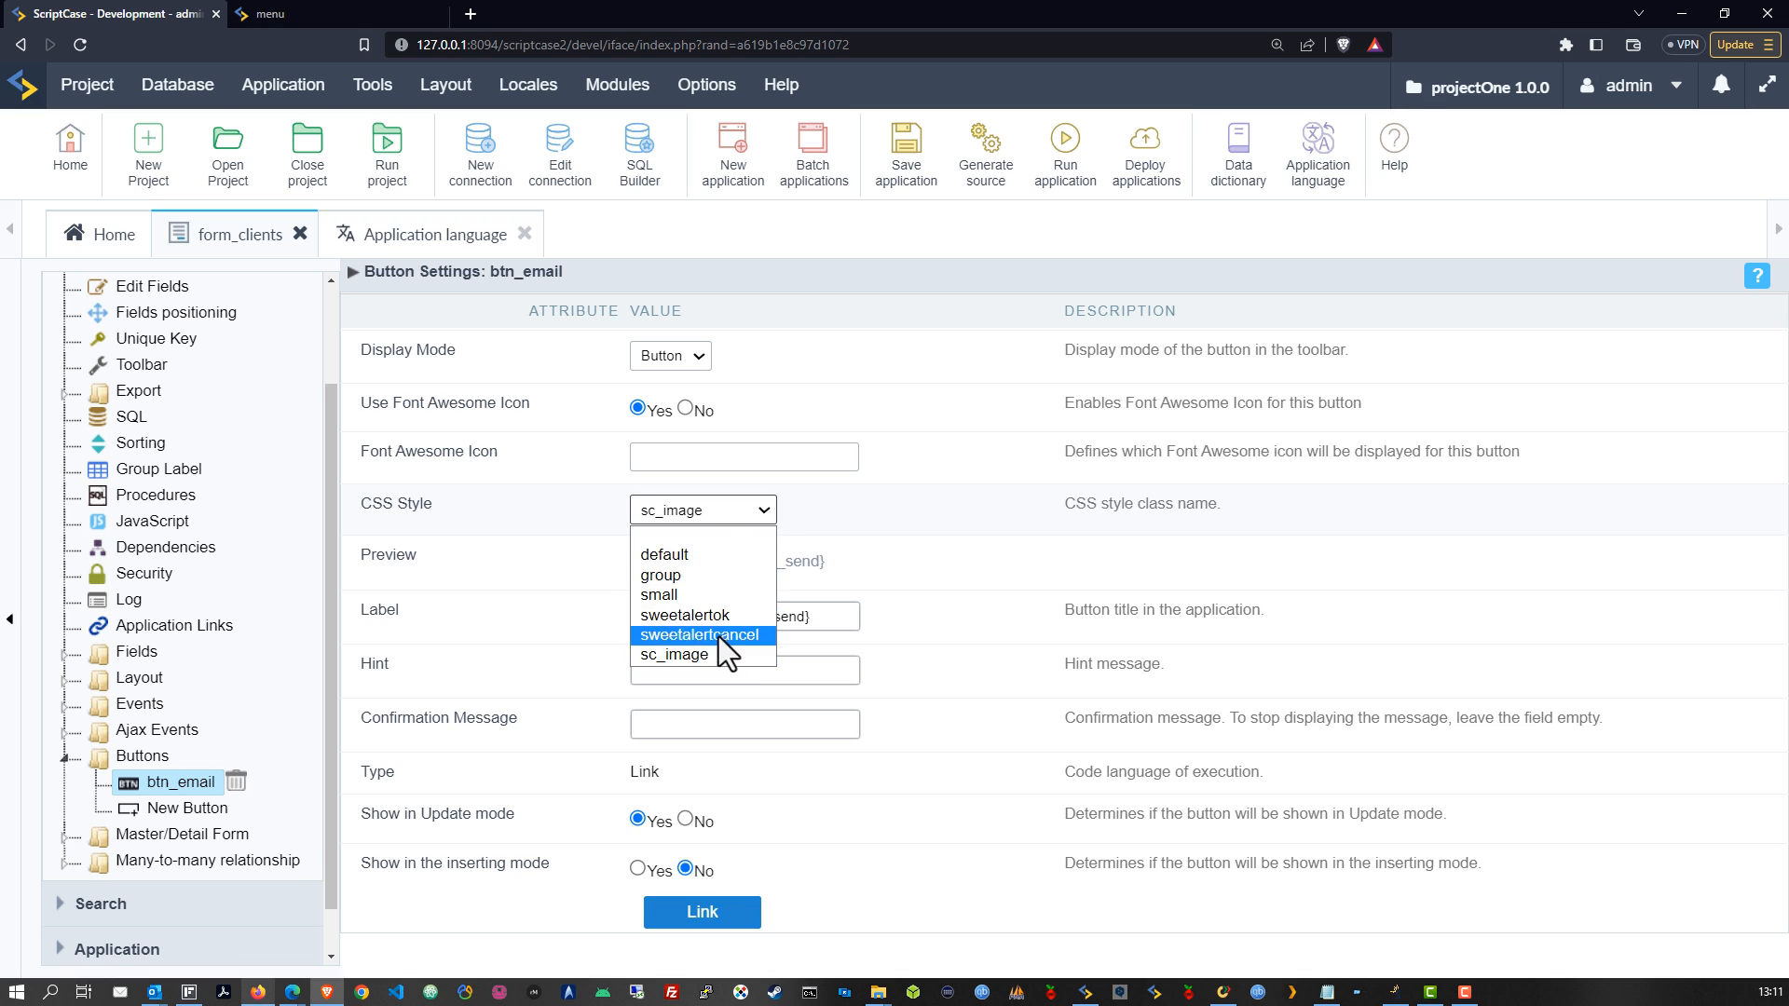
left_click(718, 635)
left_click(987, 633)
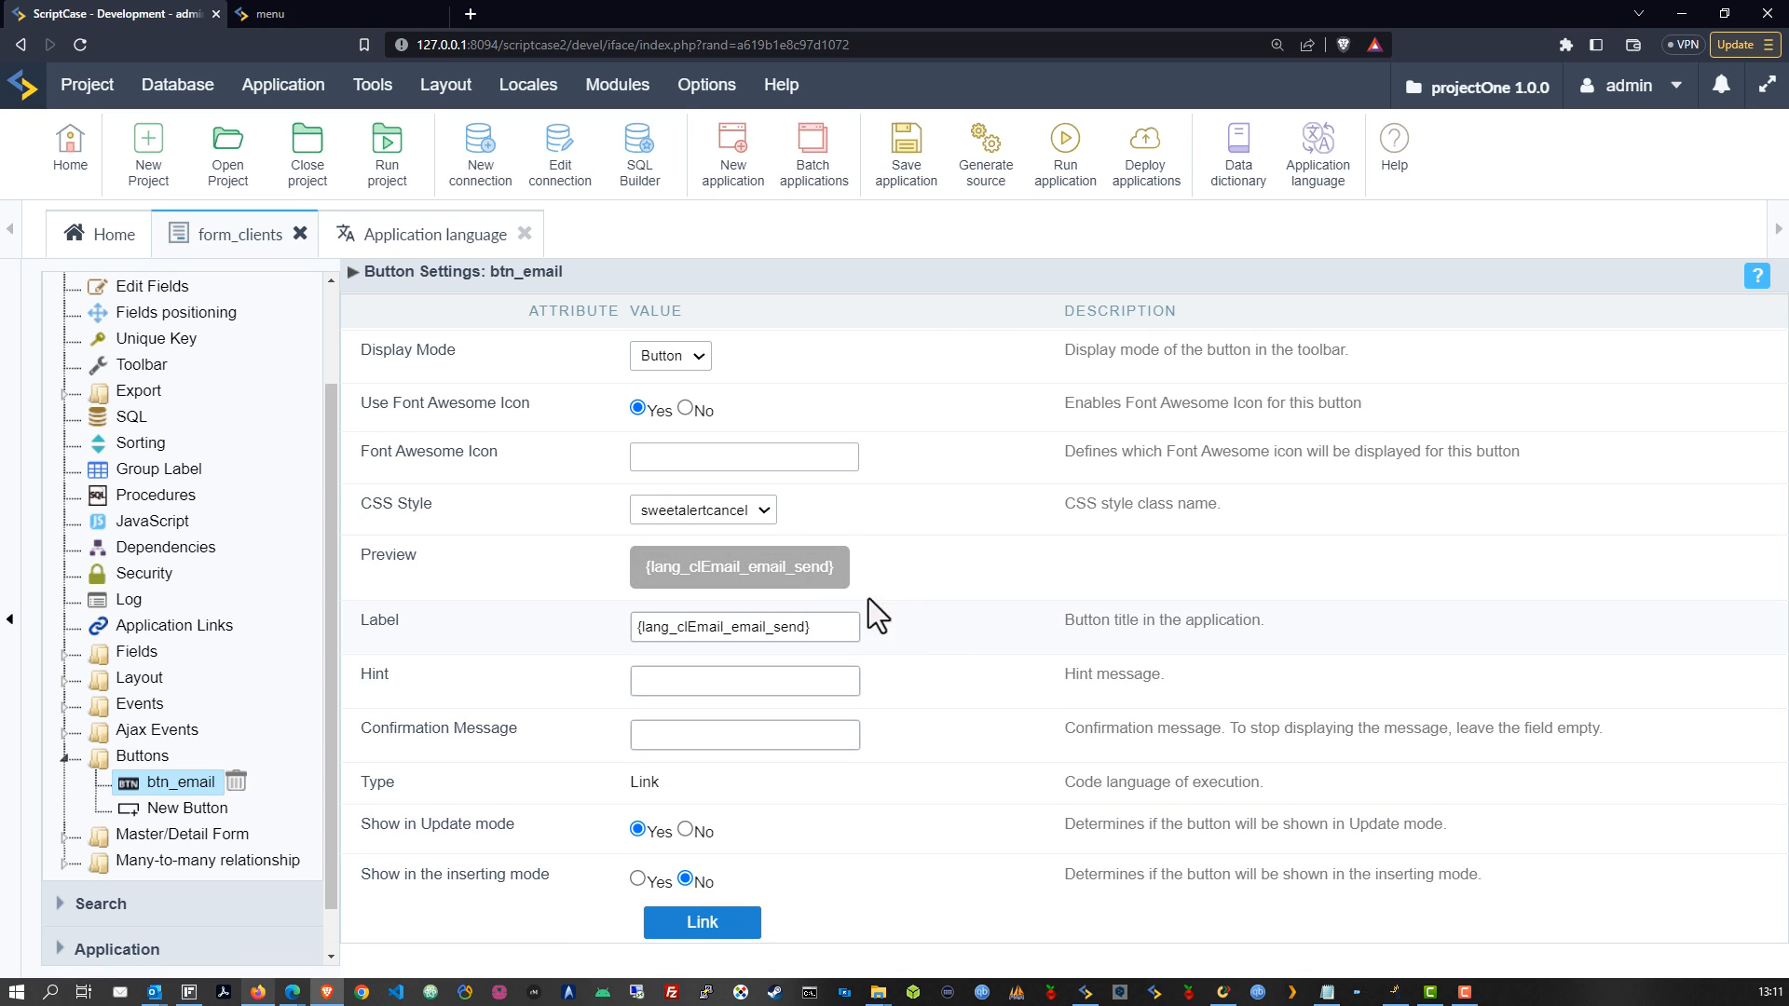
Step: Set btn_email's CSS style to sweetalertok and give it the outlined envelope icon, far fa-envelope
left_click(696, 514)
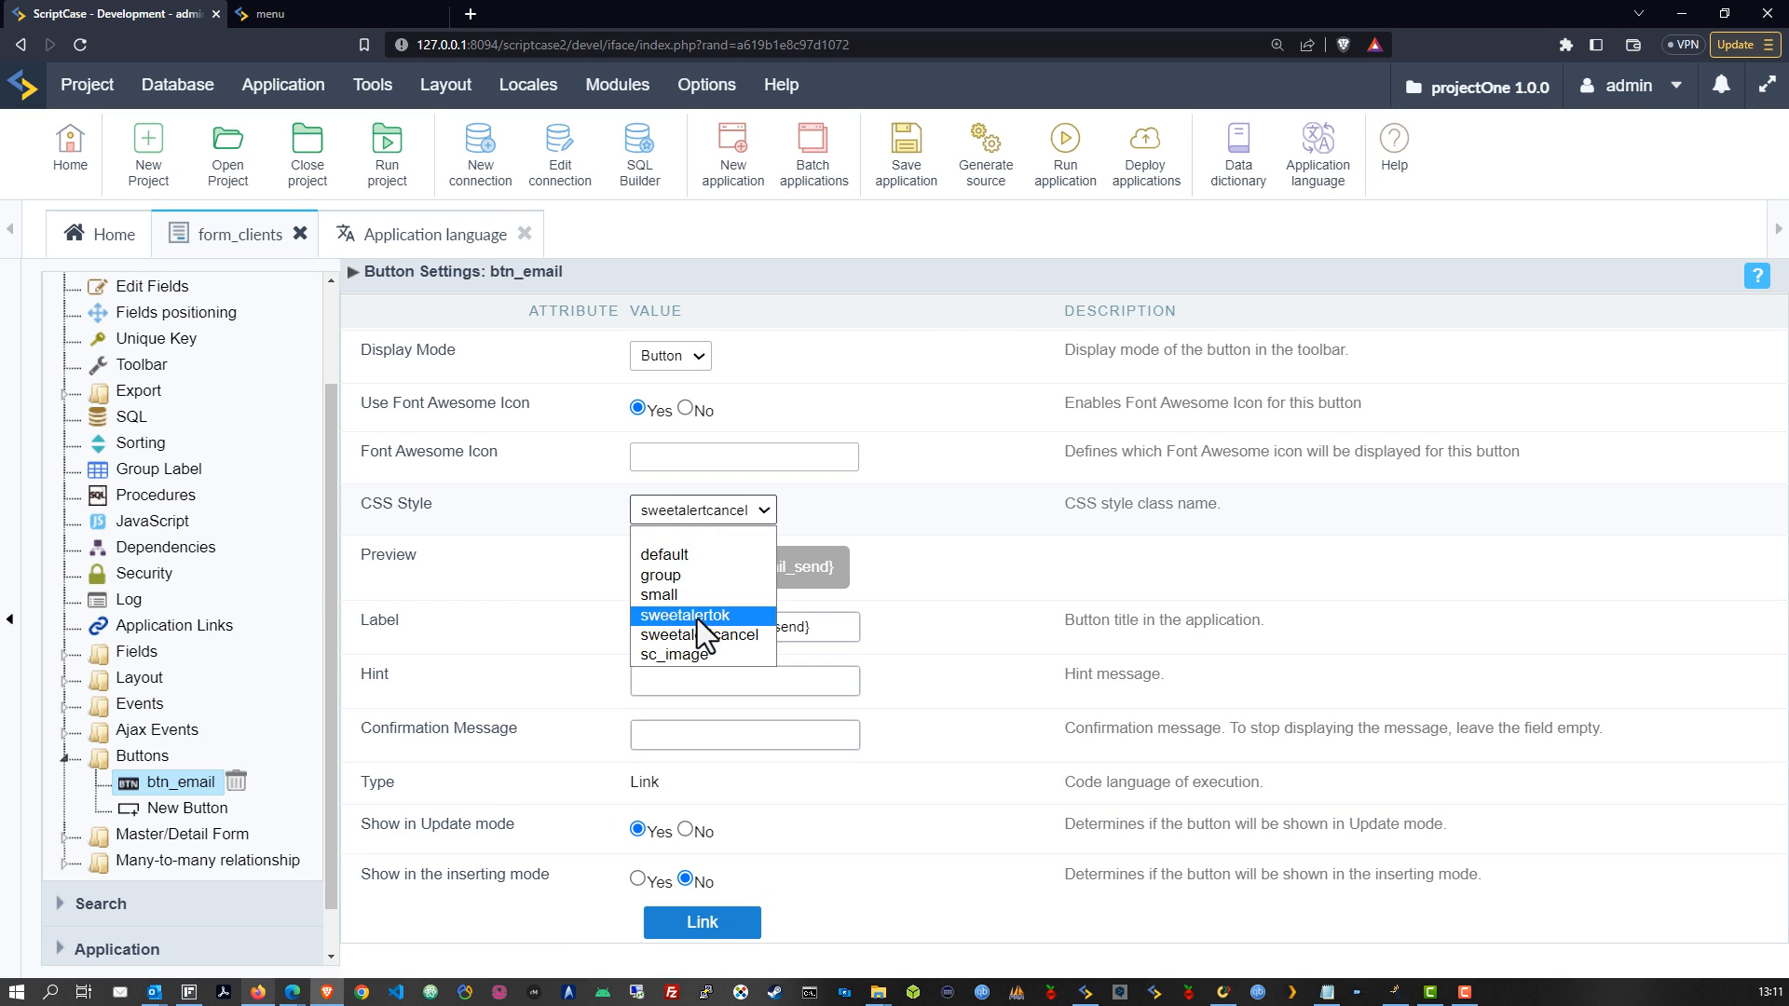
left_click(710, 635)
left_click(962, 578)
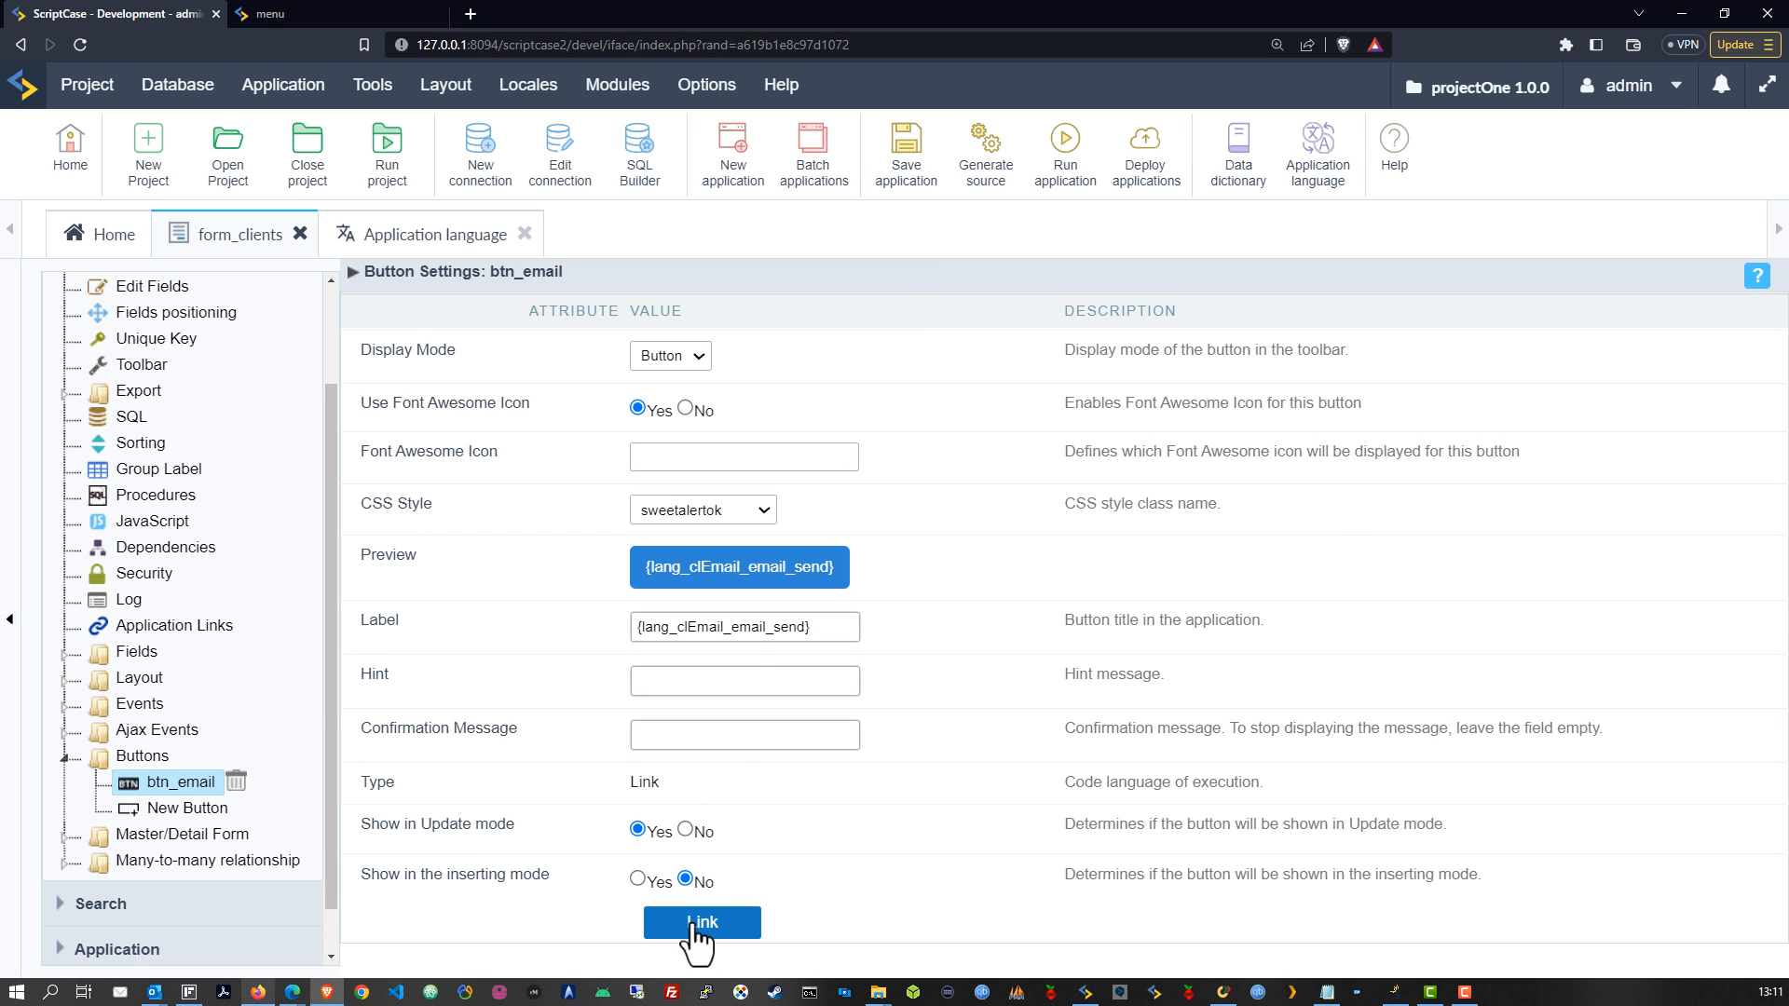
left_click(710, 455)
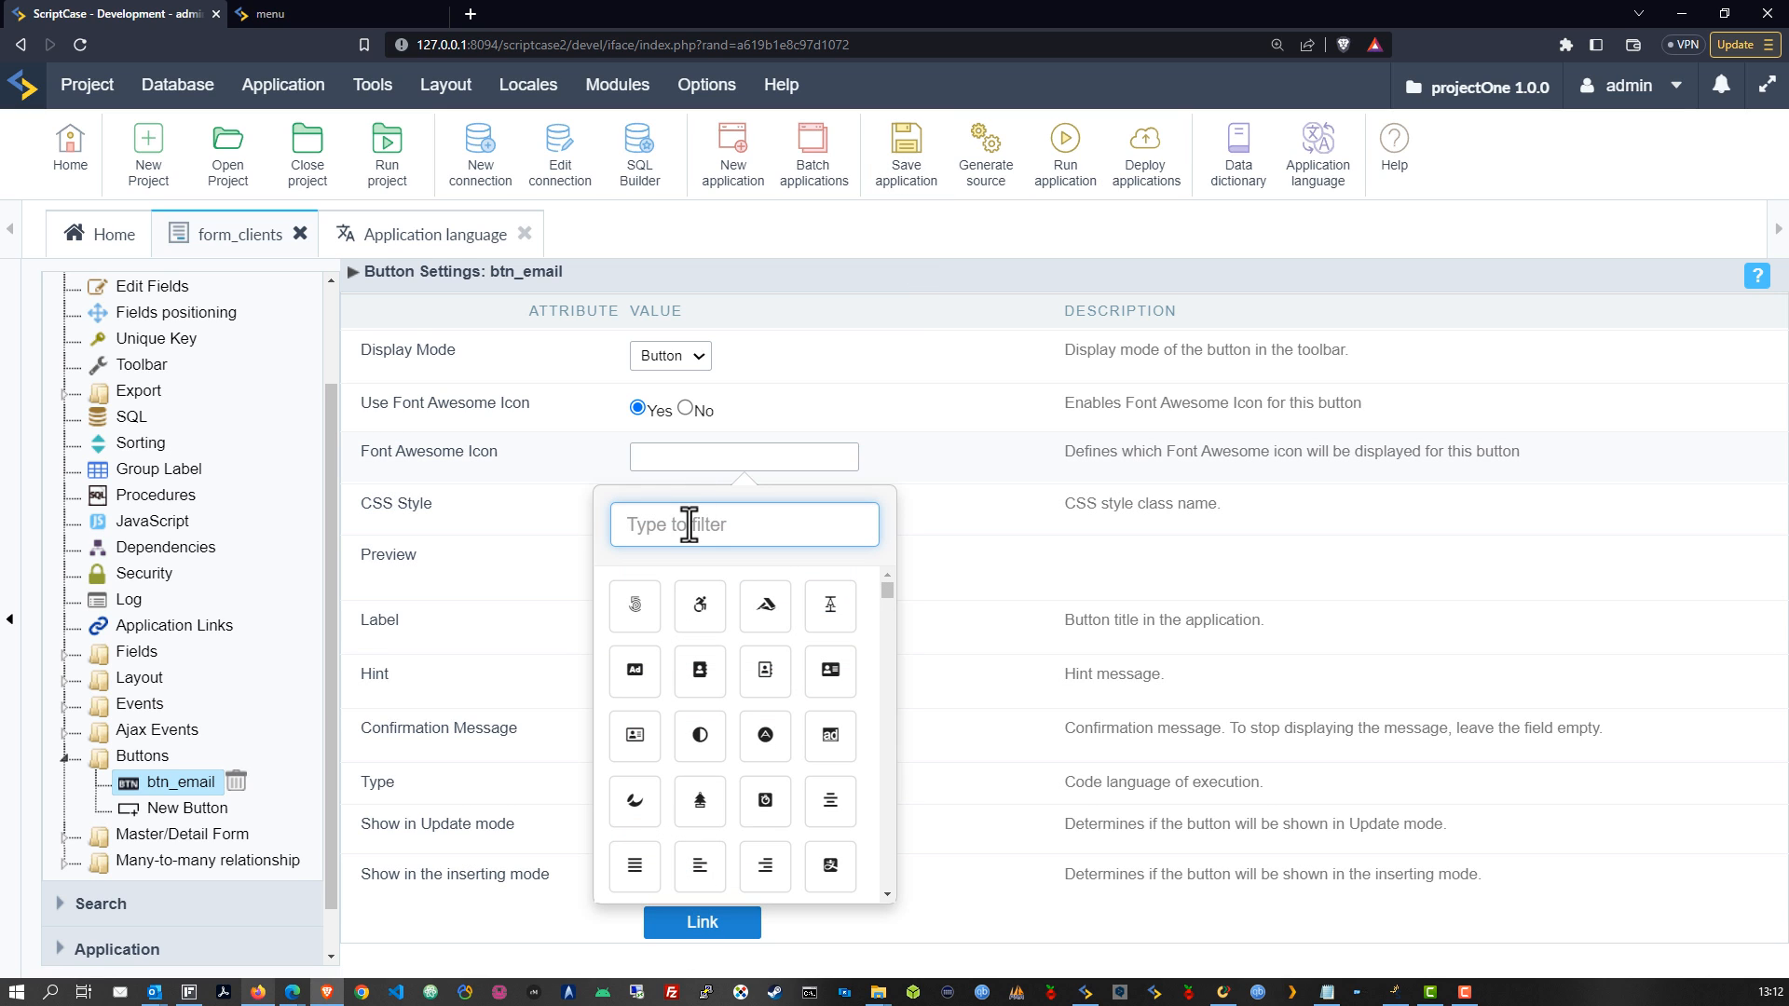
type("emal")
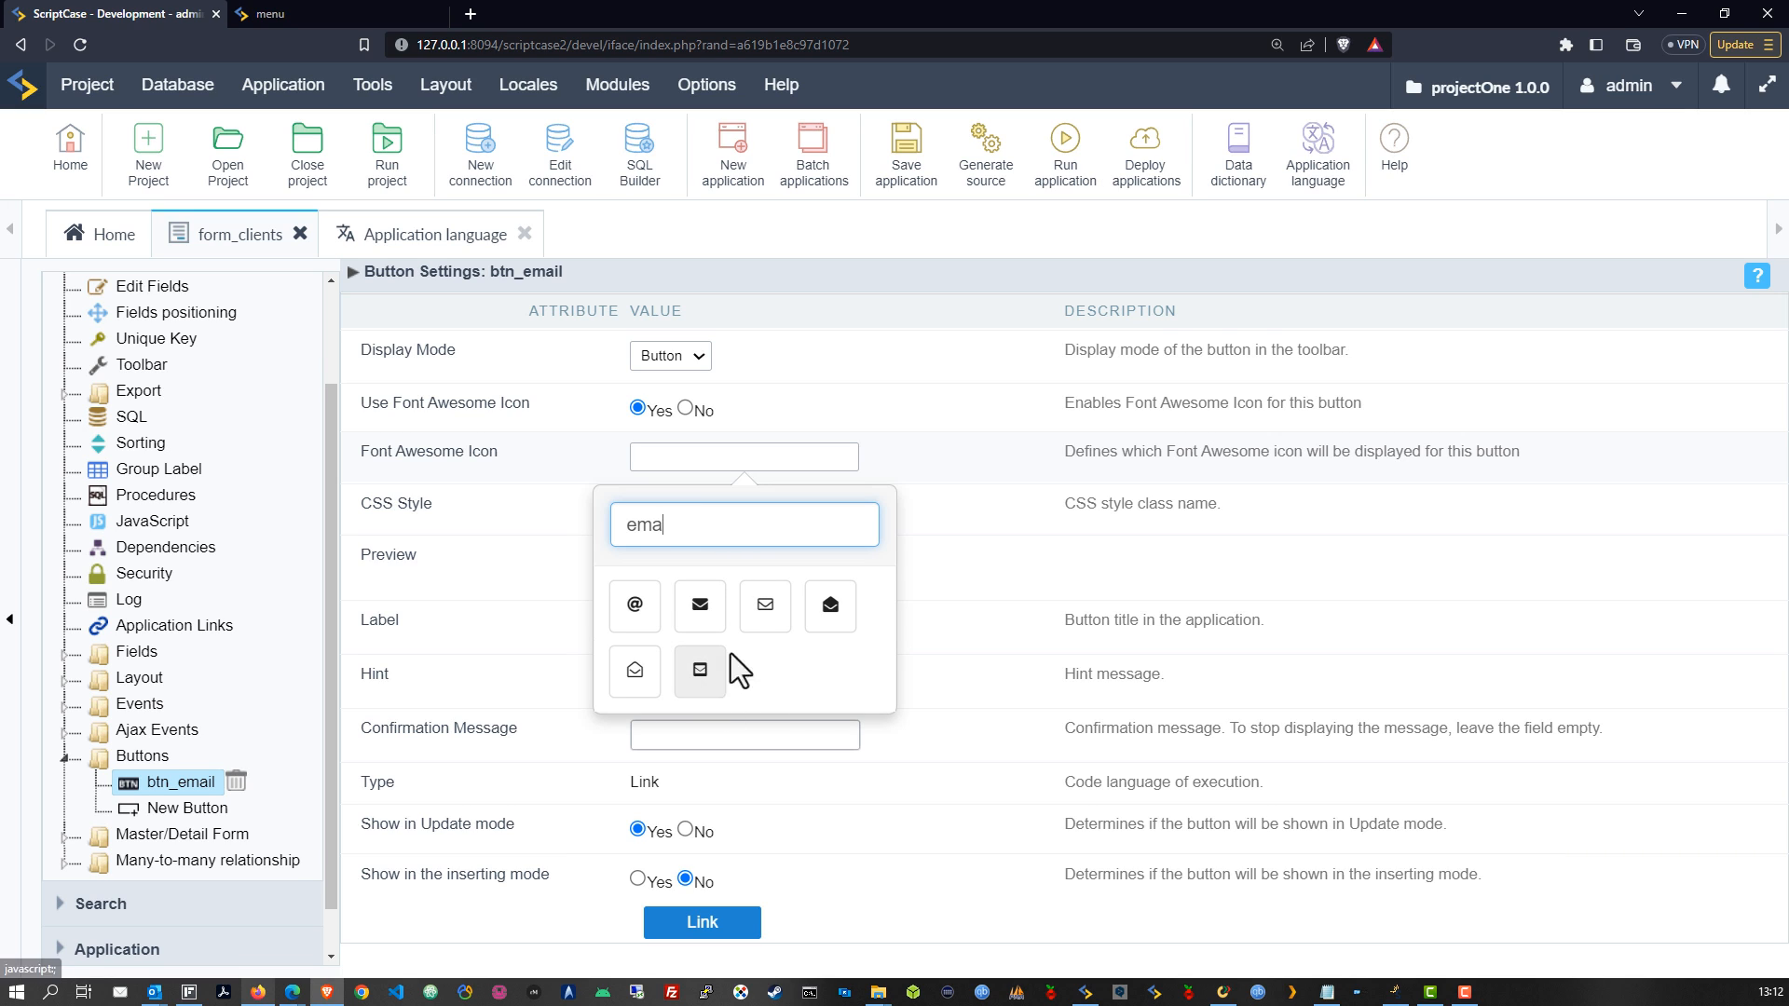
left_click(765, 611)
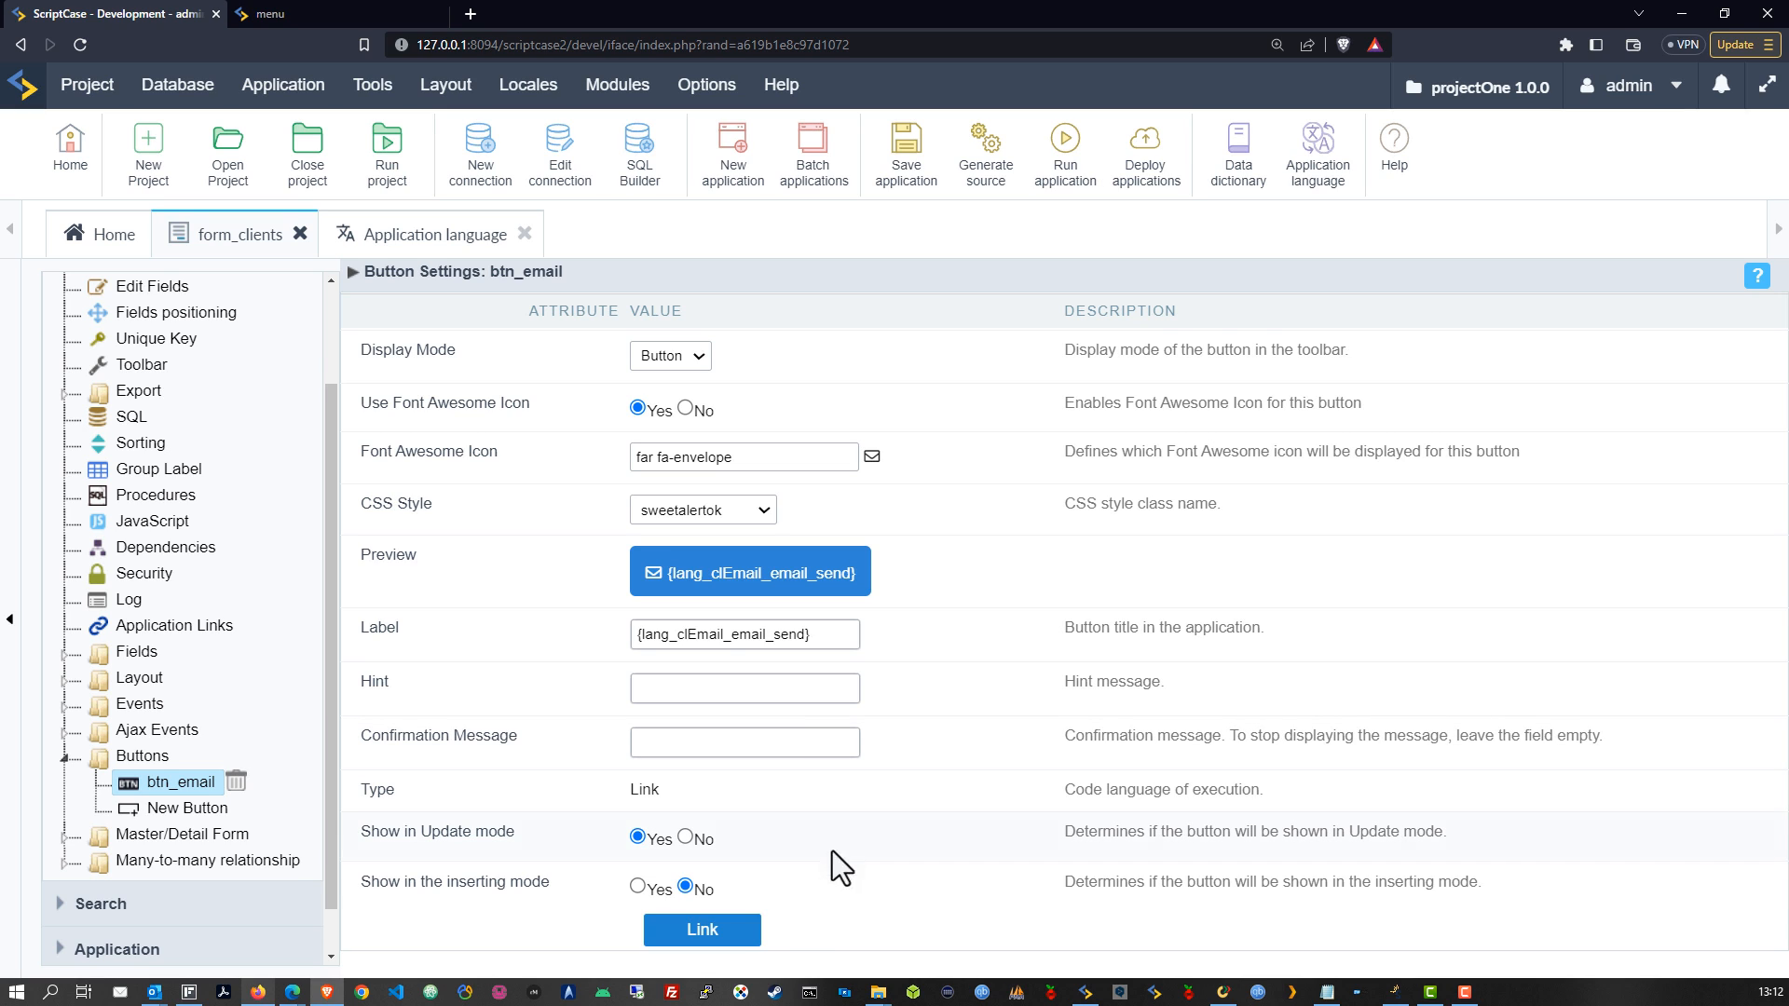
Step: Create the link for btn_email, accepting the unsaved changes, with control_client_email as the target application
left_click(707, 930)
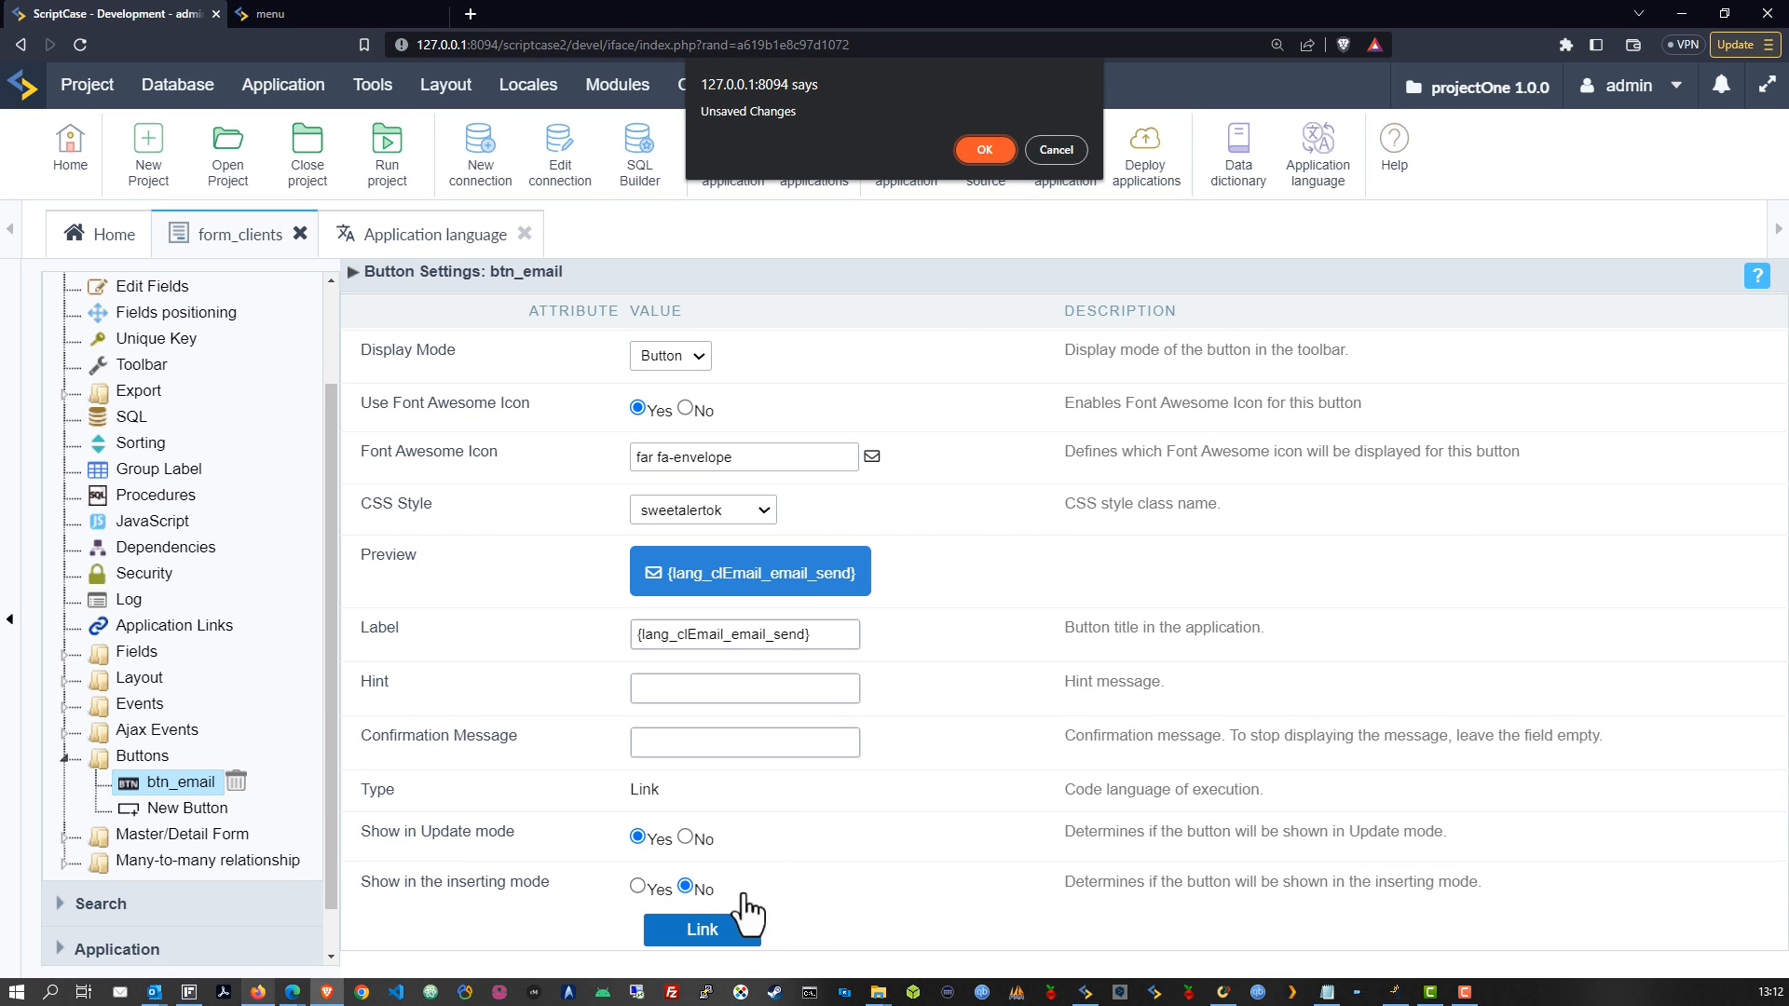
left_click(983, 154)
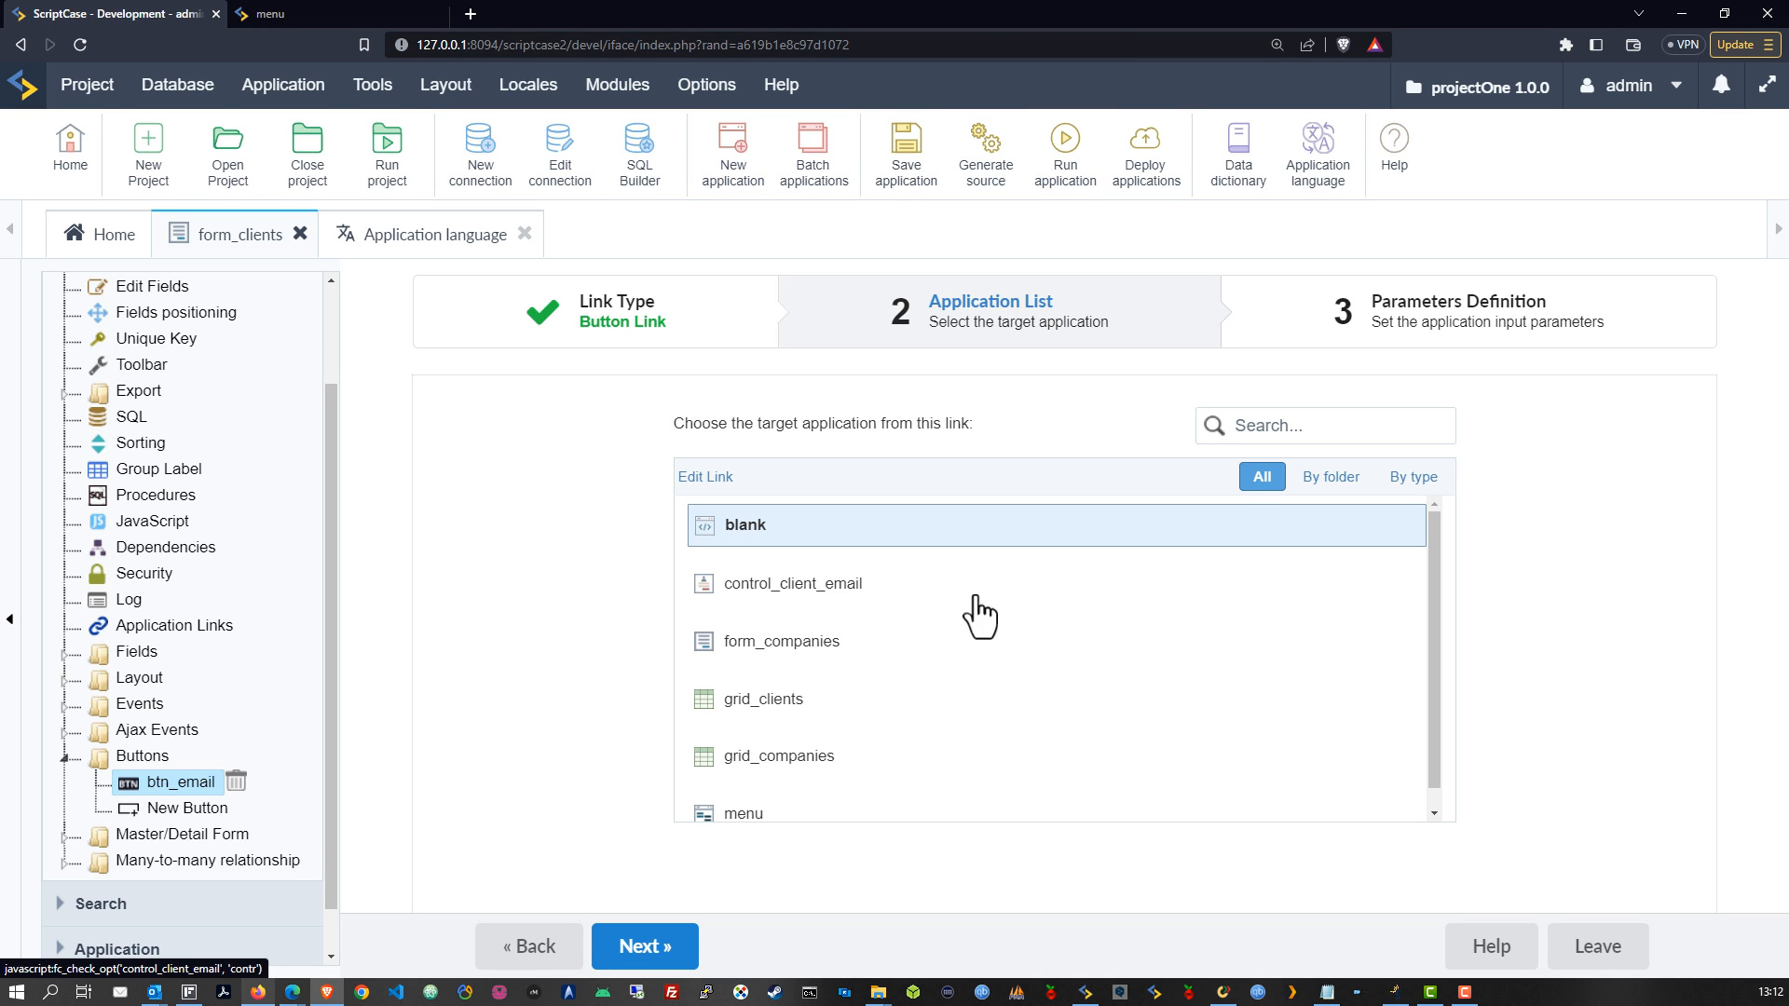
left_click(793, 592)
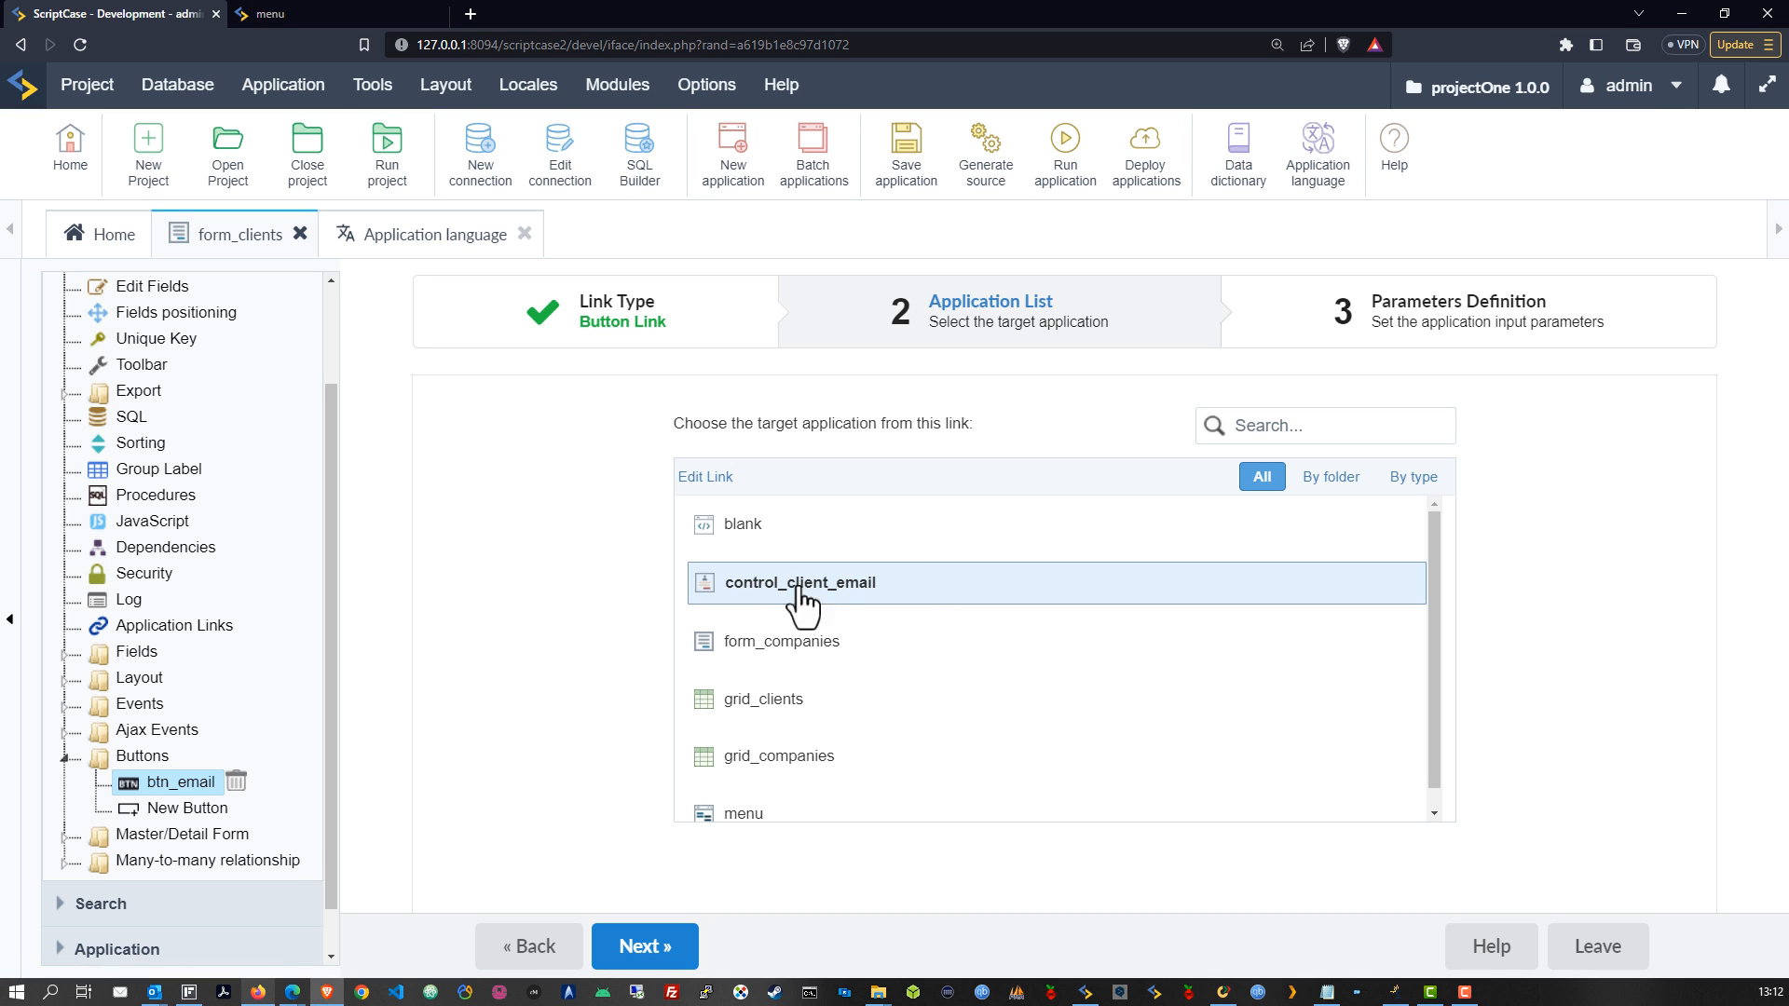
left_click(650, 951)
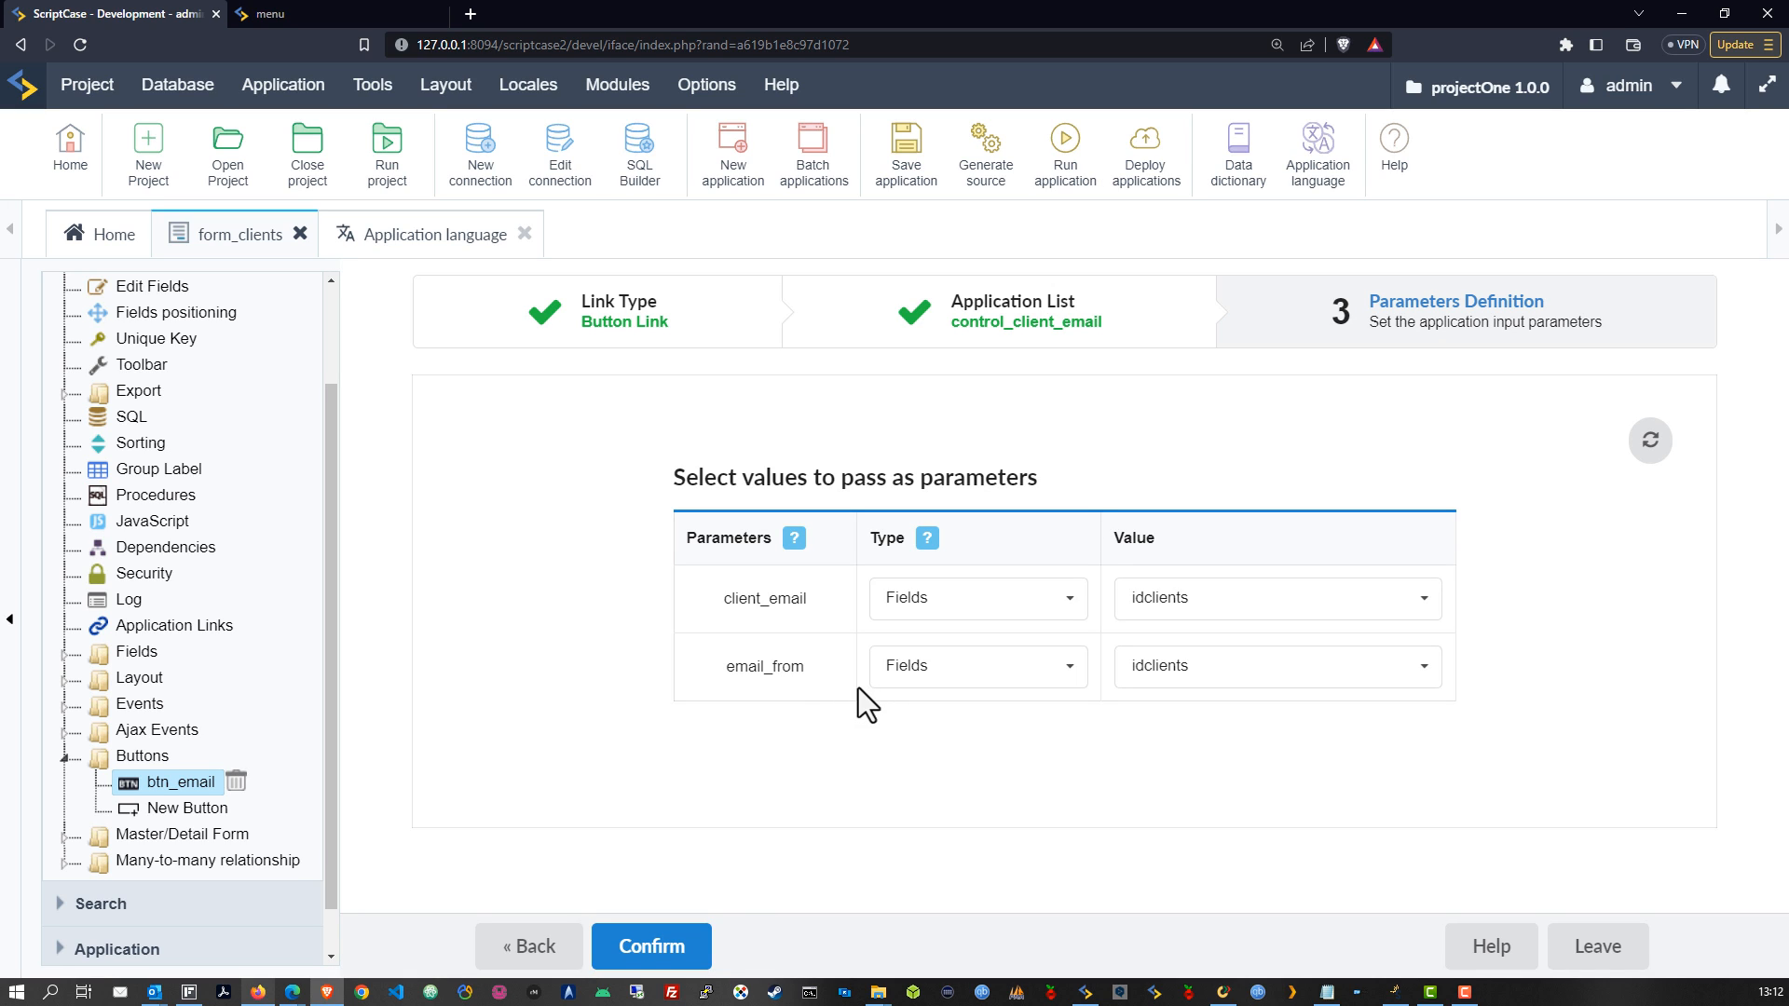
Step: Pass the client_email field to the client_email parameter, set email_from to No value, and confirm the link parameters
double_click(736, 599)
left_click(969, 606)
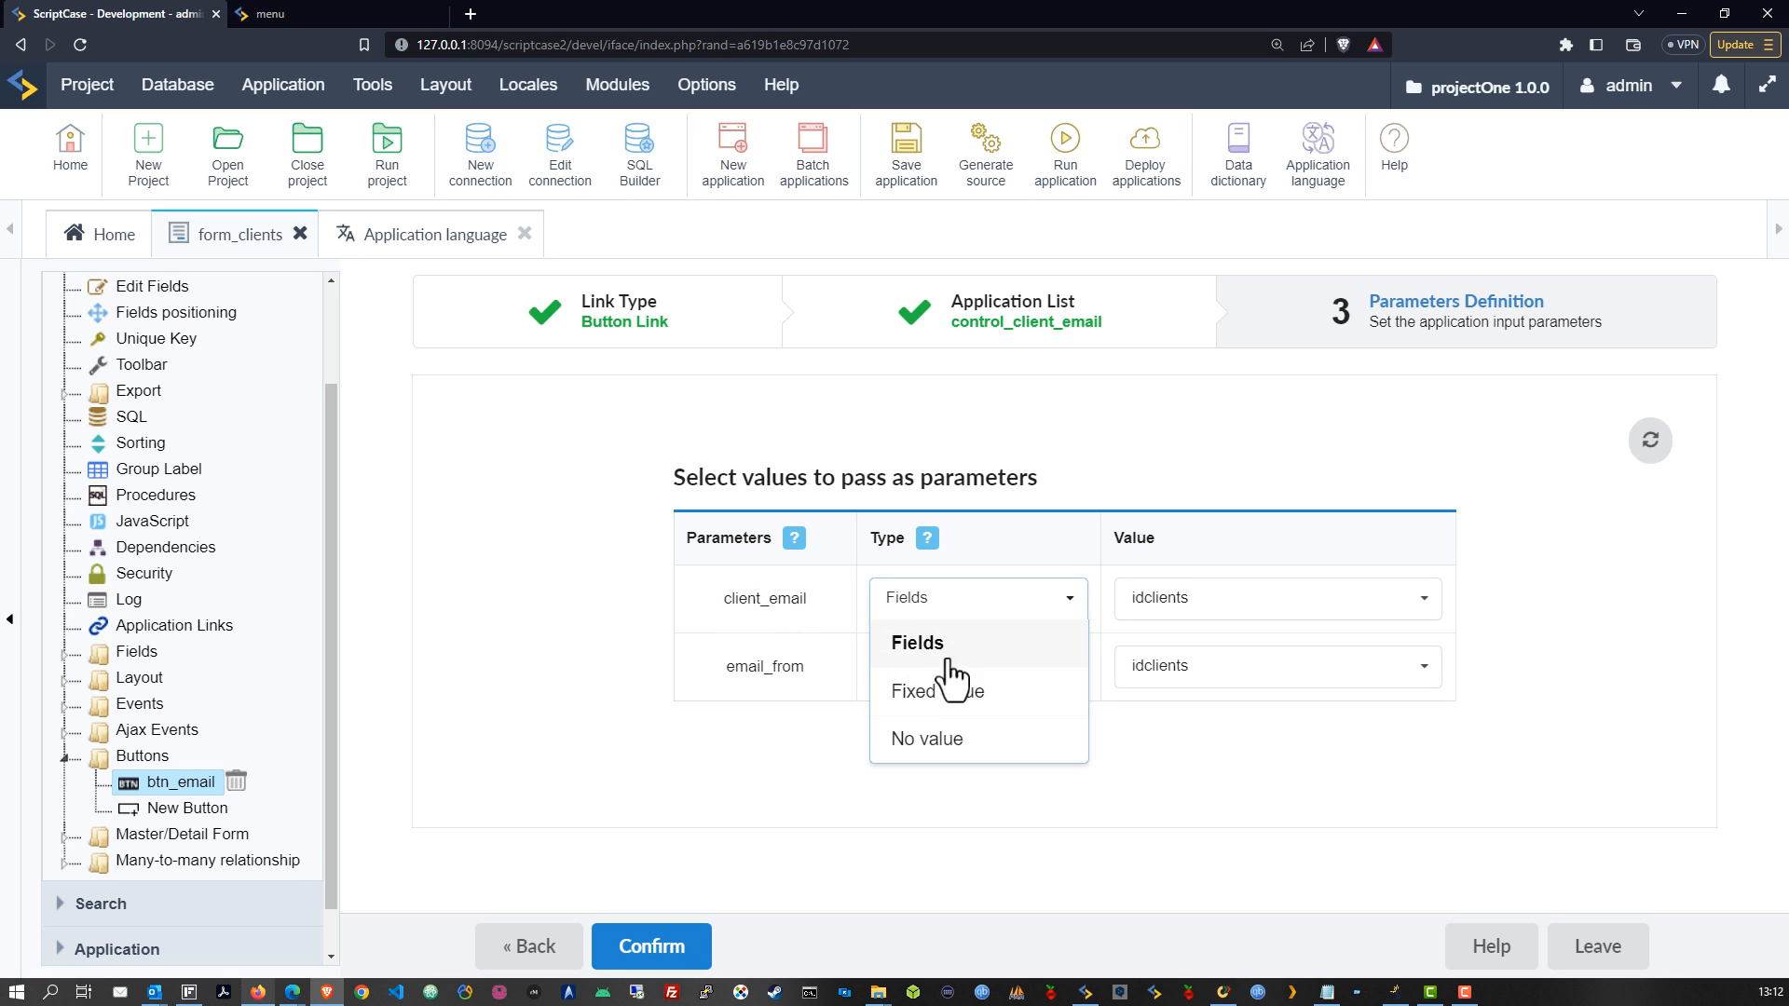
left_click(918, 647)
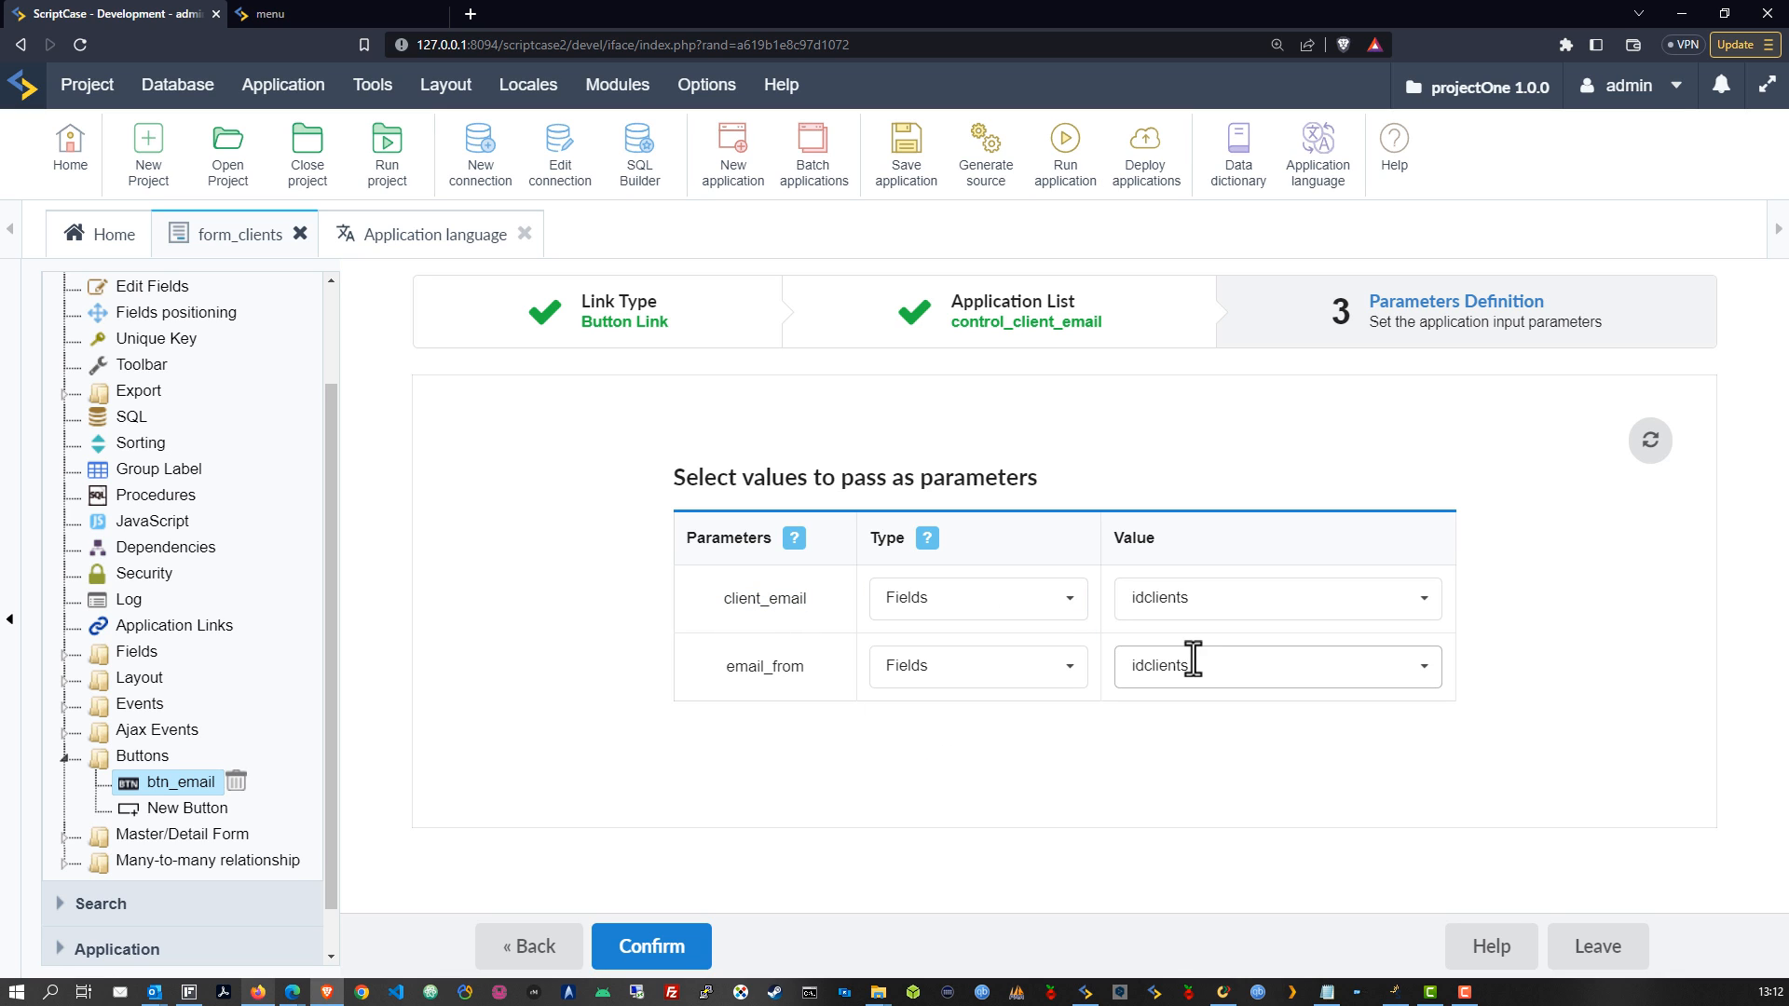
left_click(1188, 599)
scroll(1198, 712, "down", 2)
left_click(1195, 696)
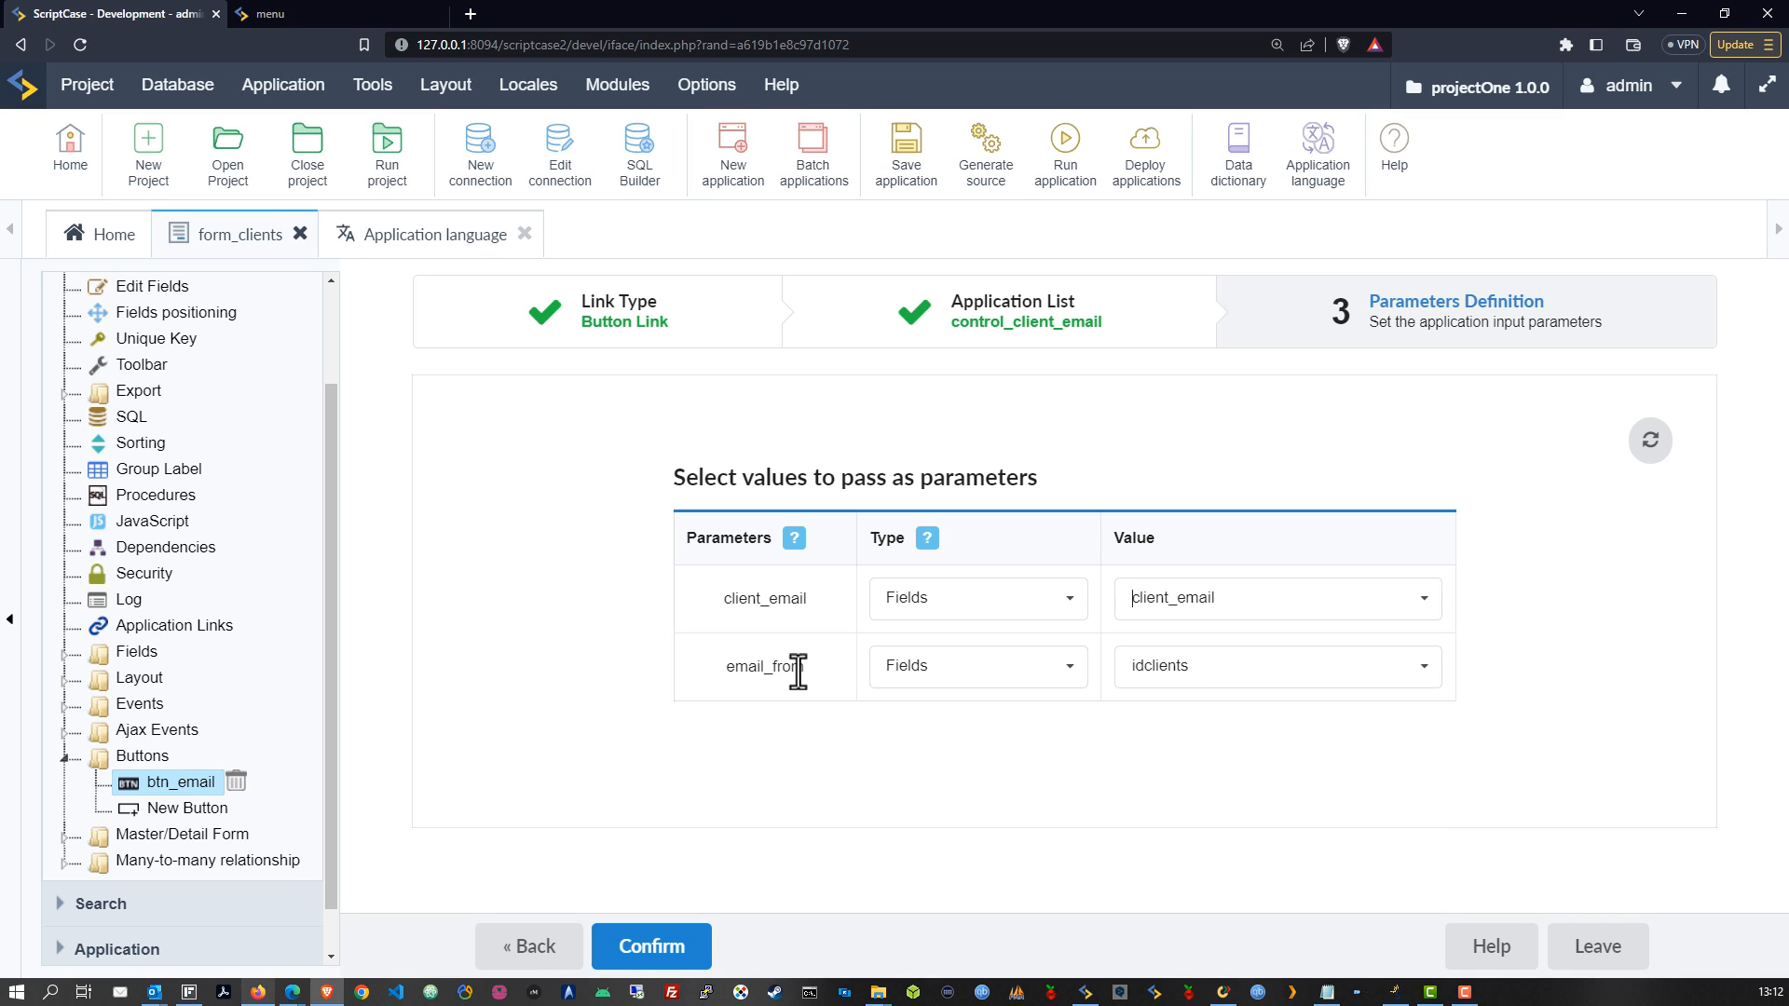
left_click(969, 675)
left_click(976, 820)
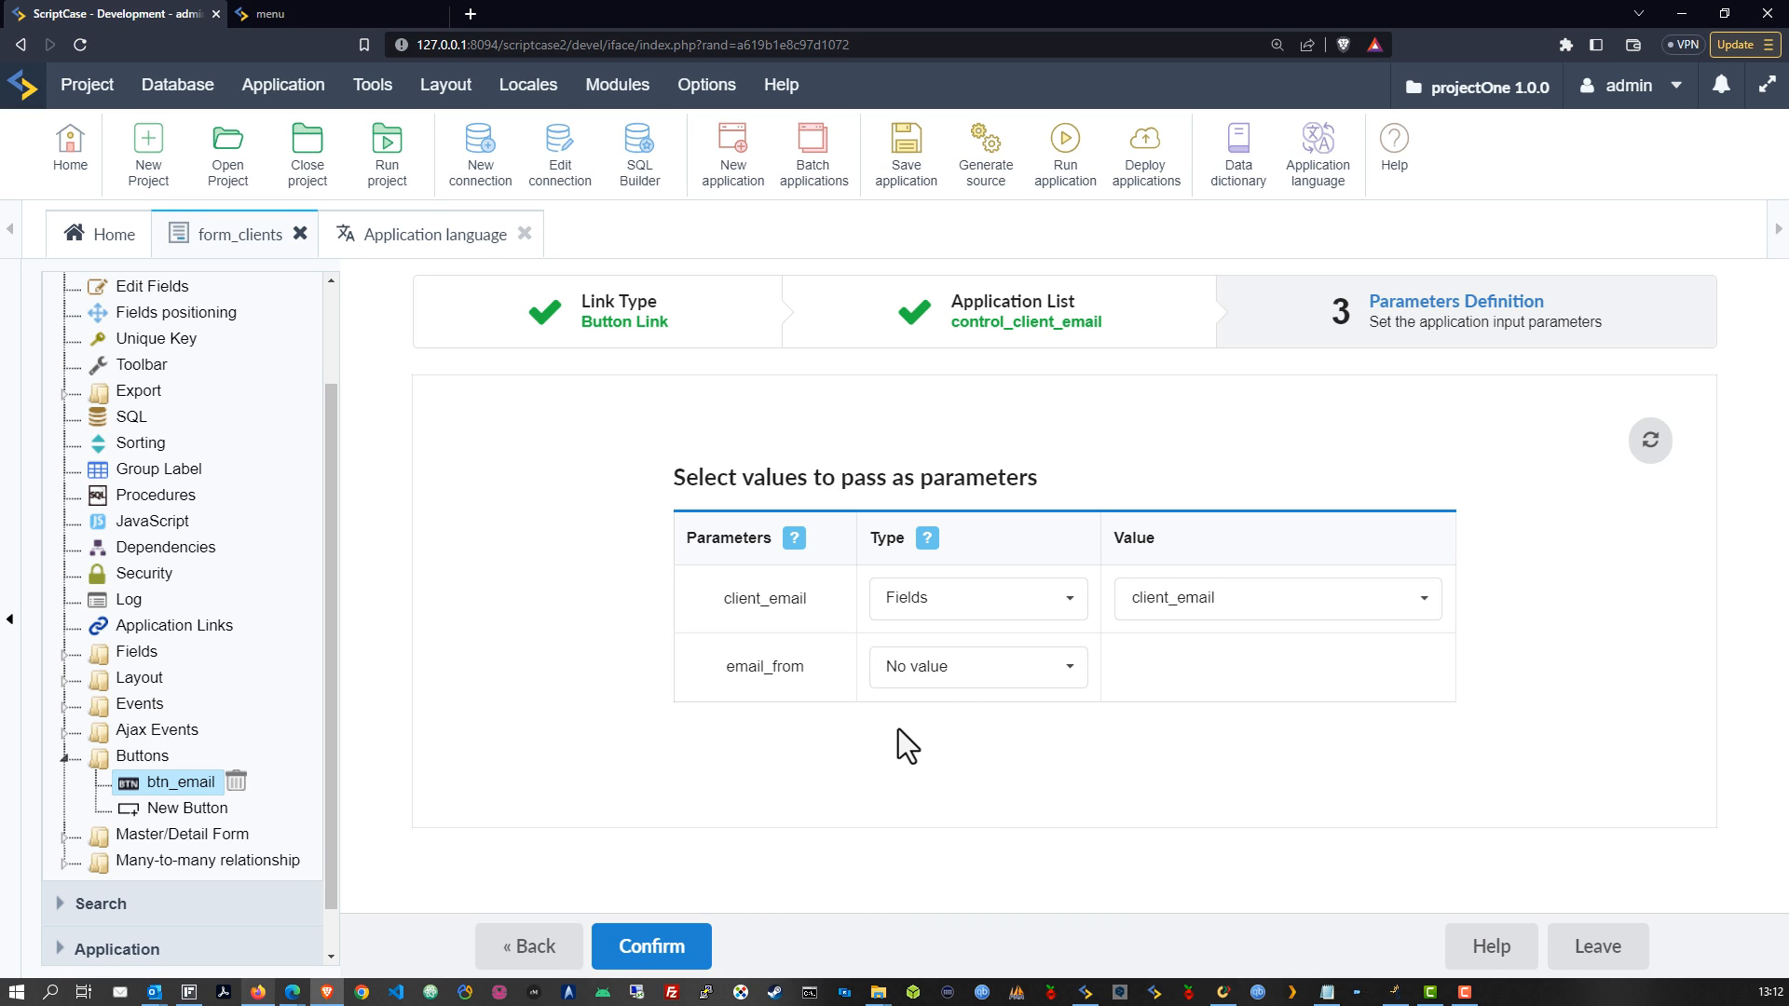
left_click(652, 946)
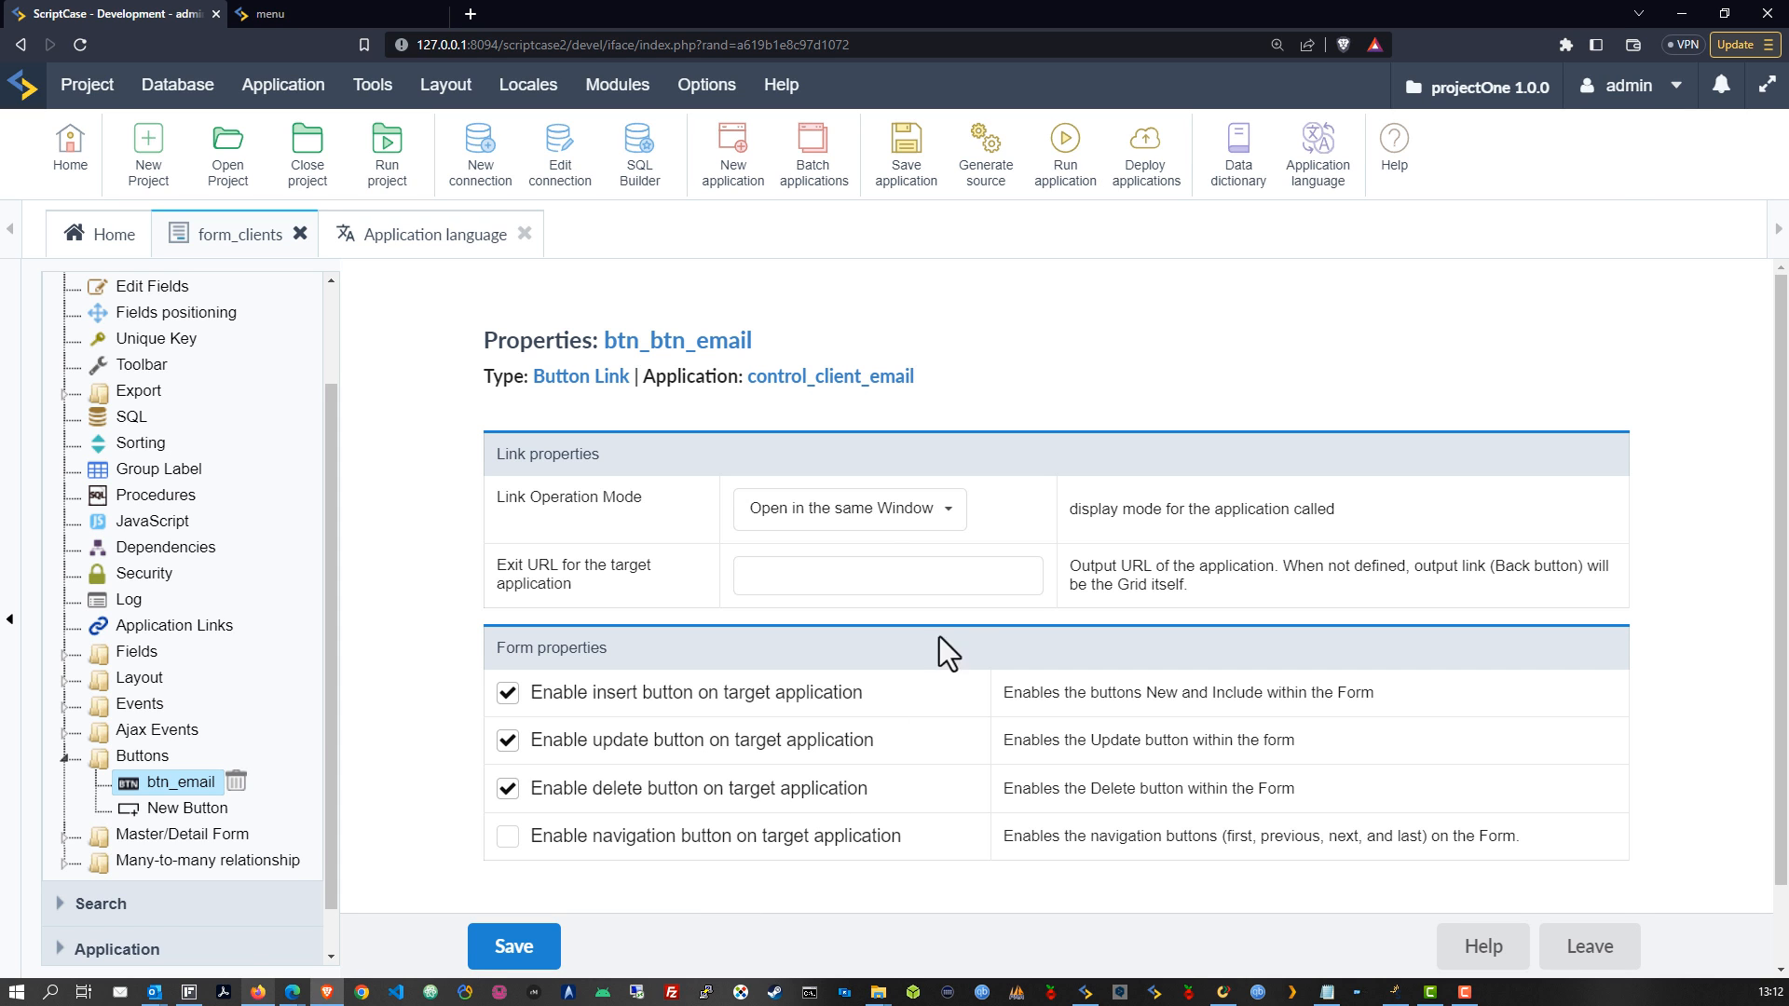
Step: Set the link to open as a Modal with a width of 650 and a height of 800
left_click(868, 526)
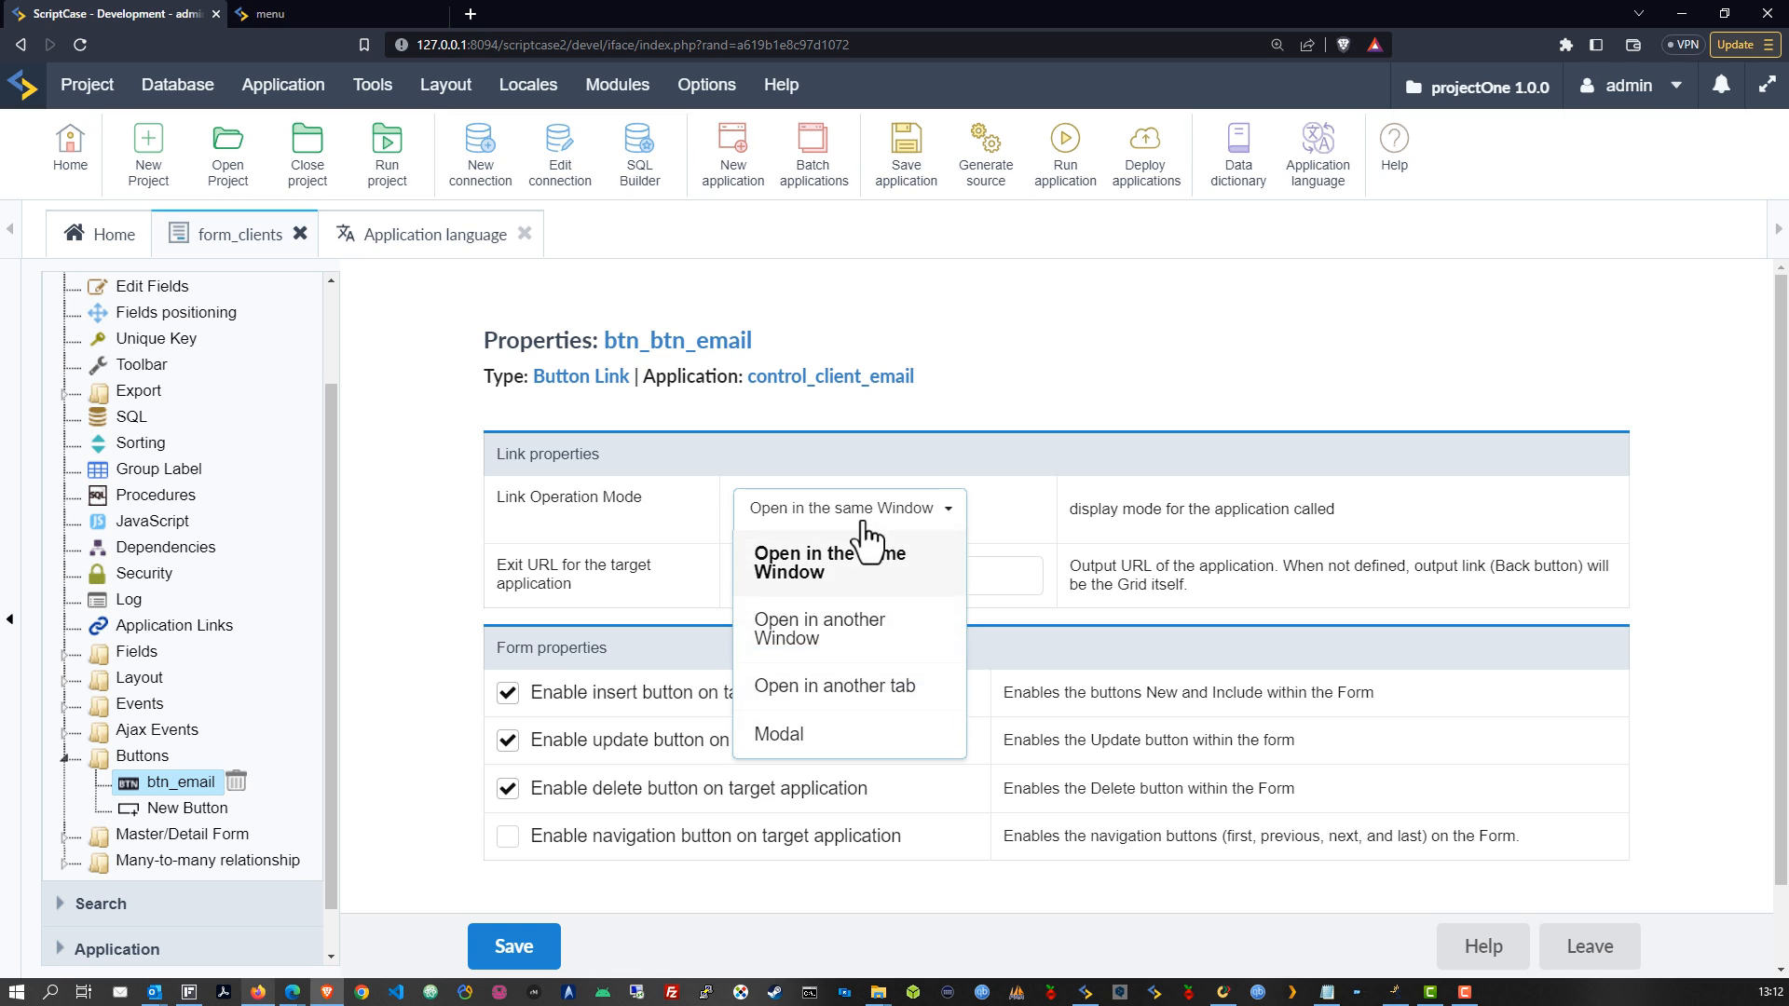
left_click(862, 736)
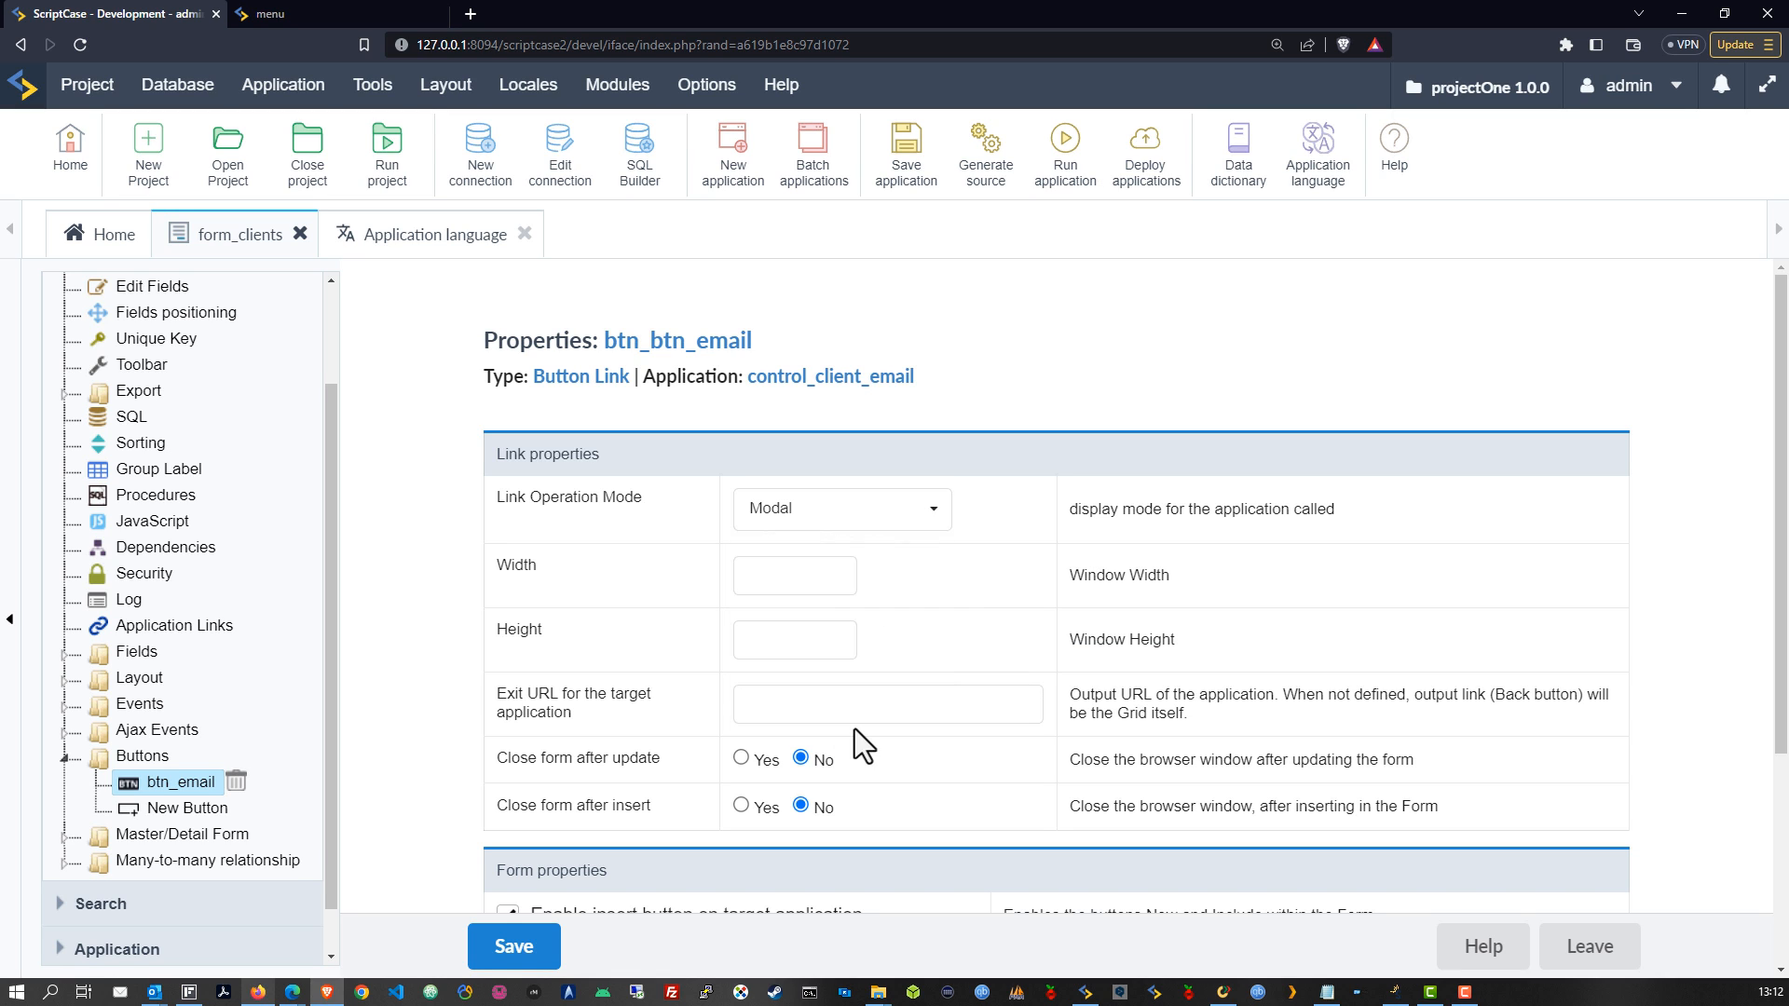
left_click(804, 579)
type("650")
left_click(798, 644)
type("750")
left_click_drag(838, 645, 793, 641)
type("80")
left_click(937, 616)
Step: Disable the delete and update buttons on the target application and save the link properties
scroll(964, 771, "down", 2)
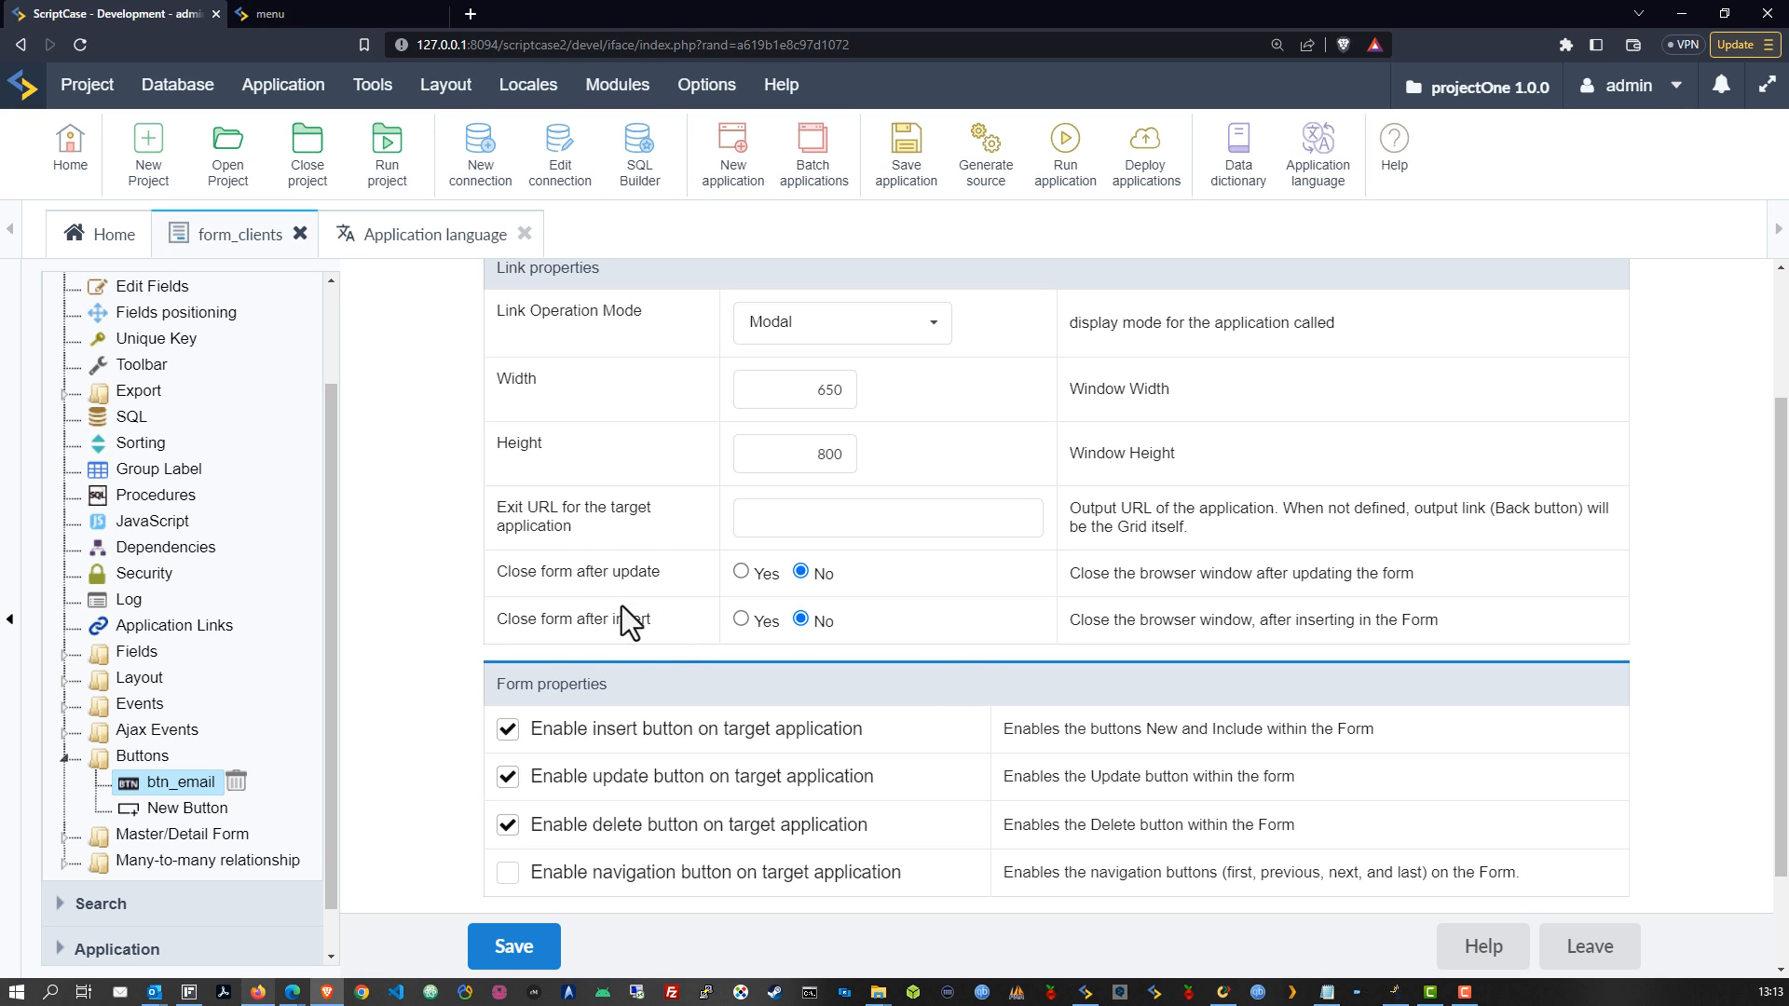
scroll(858, 634, "down", 1)
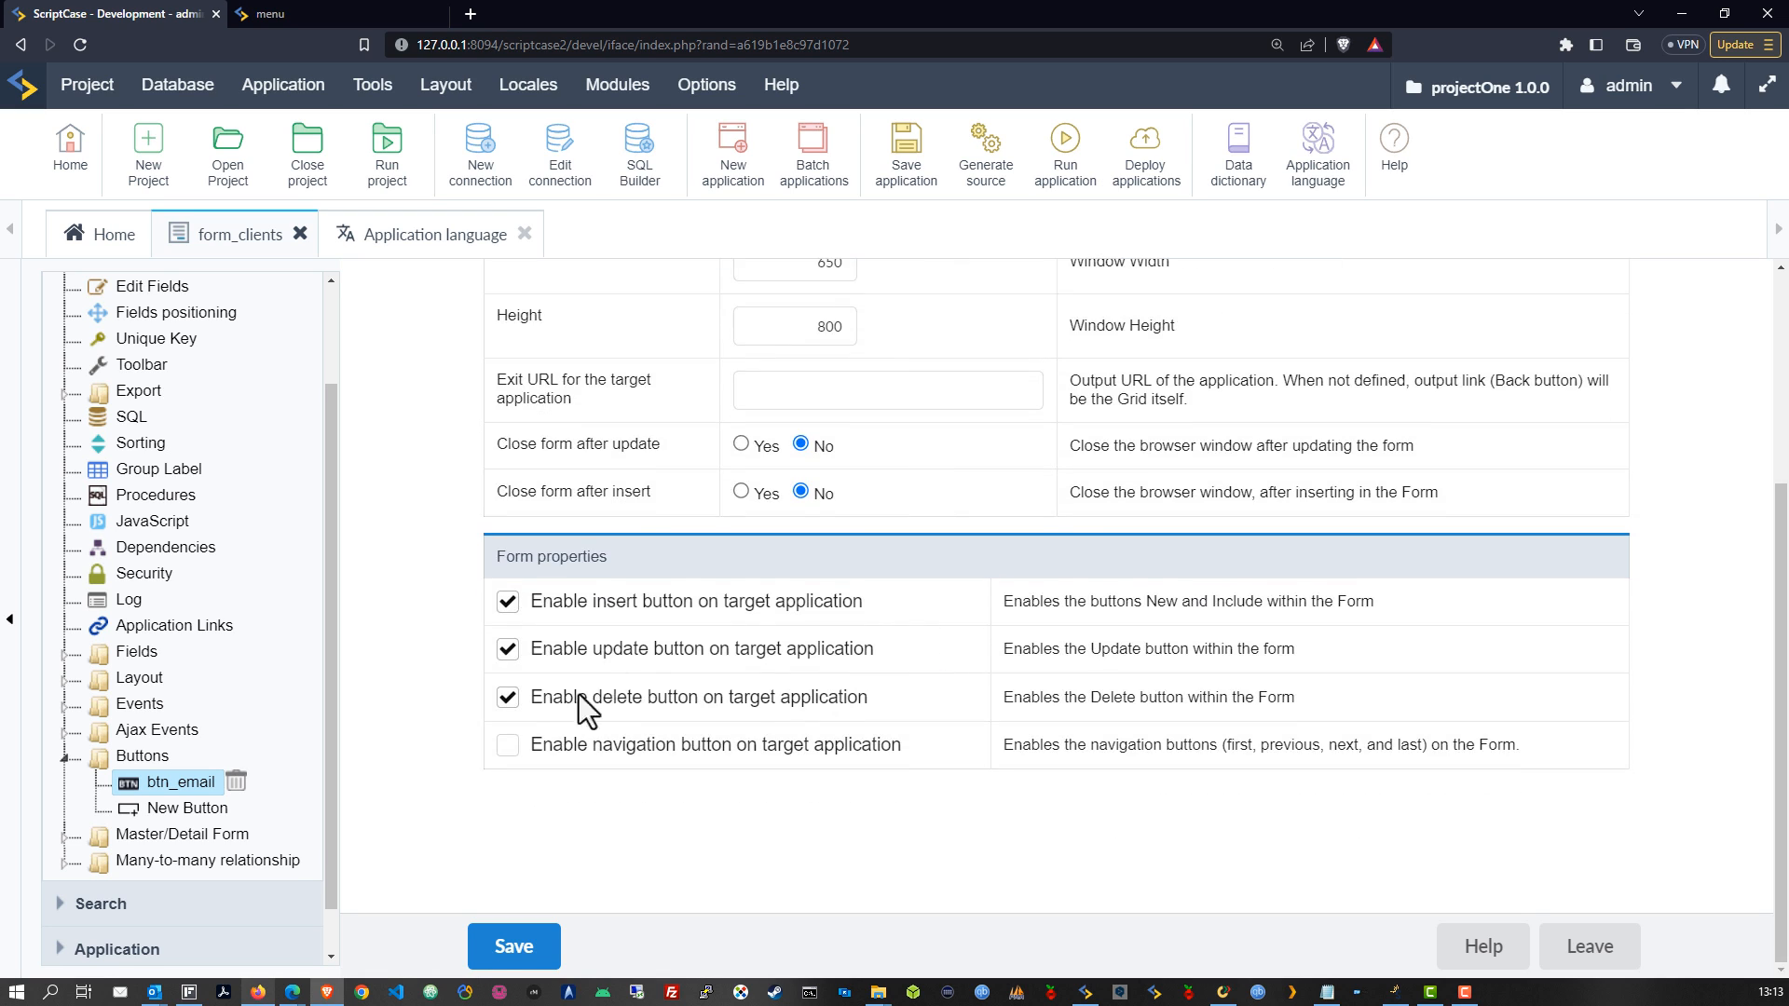
left_click(507, 704)
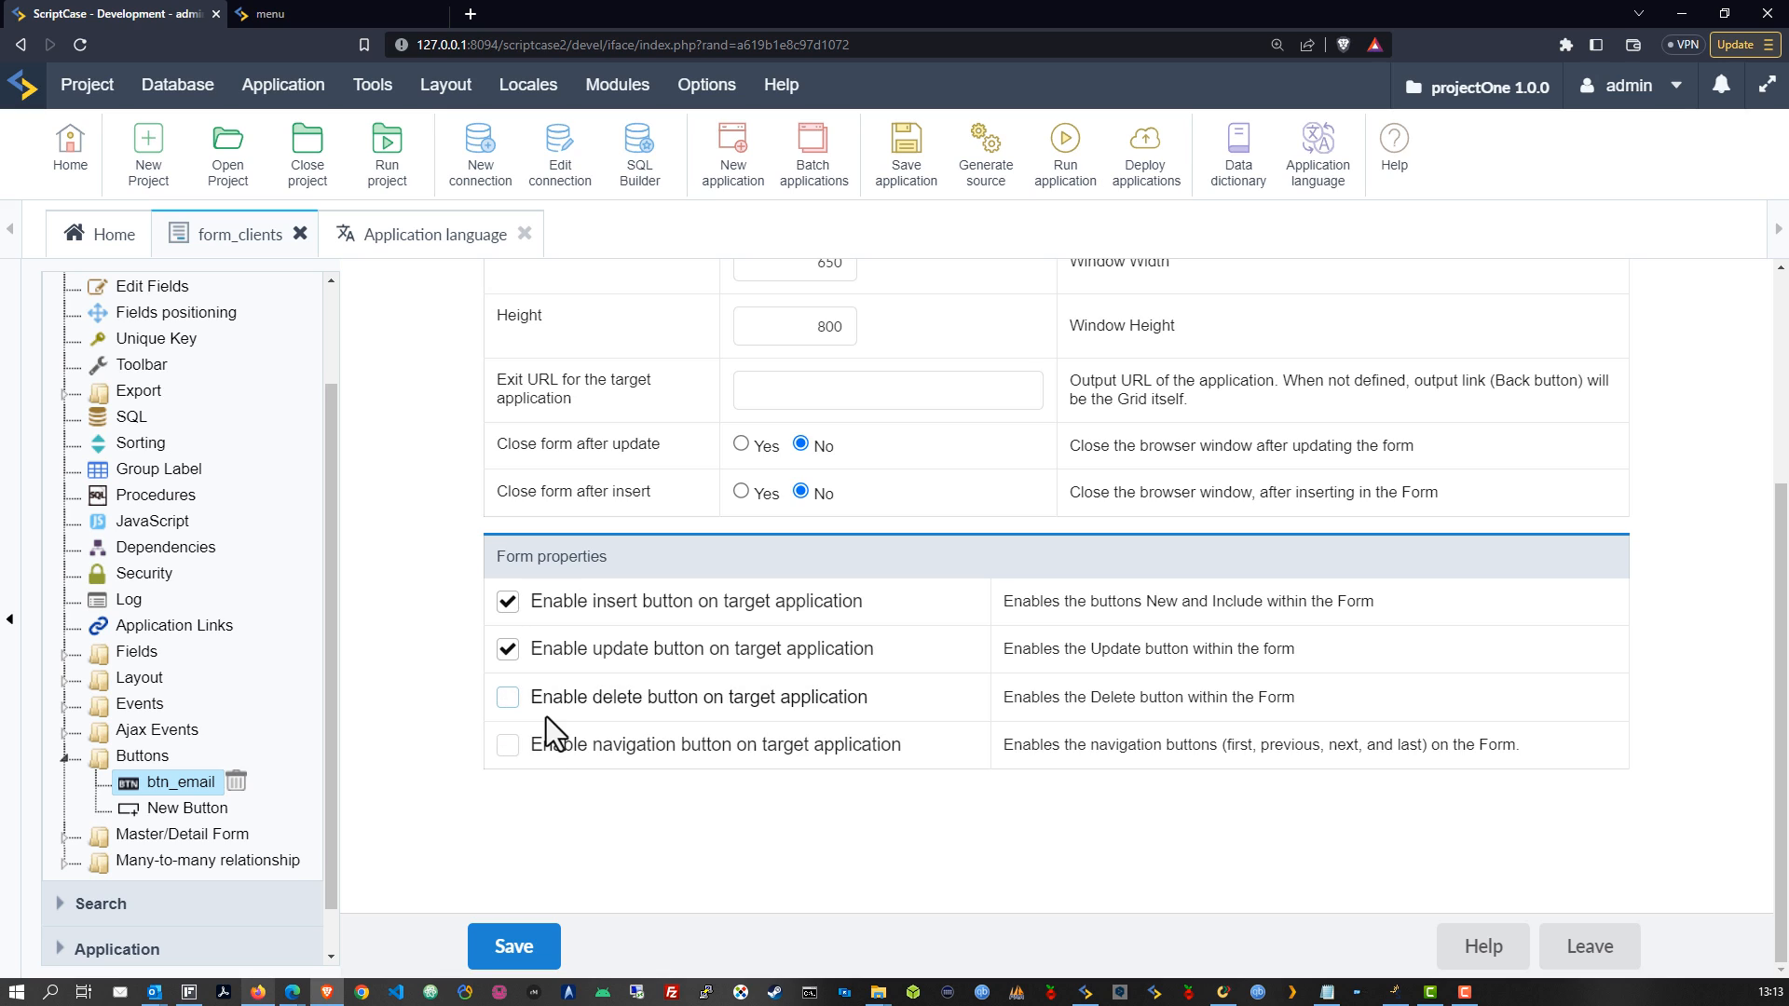
left_click(507, 650)
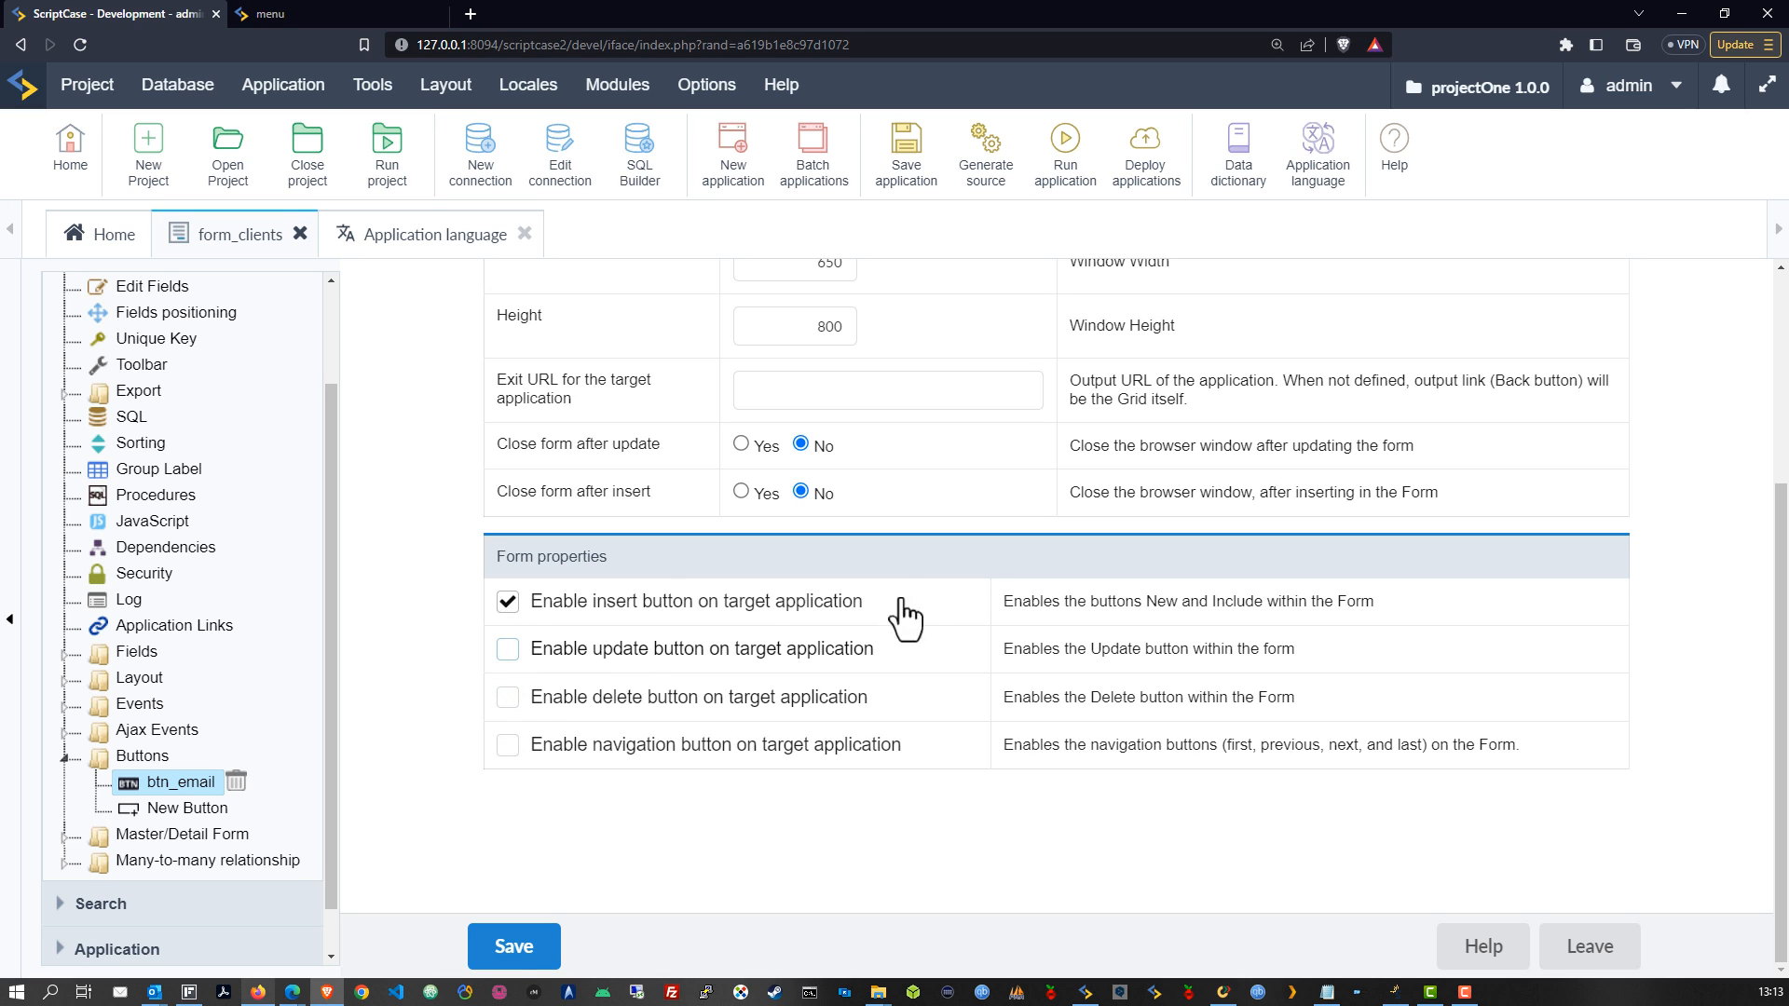
left_click(514, 949)
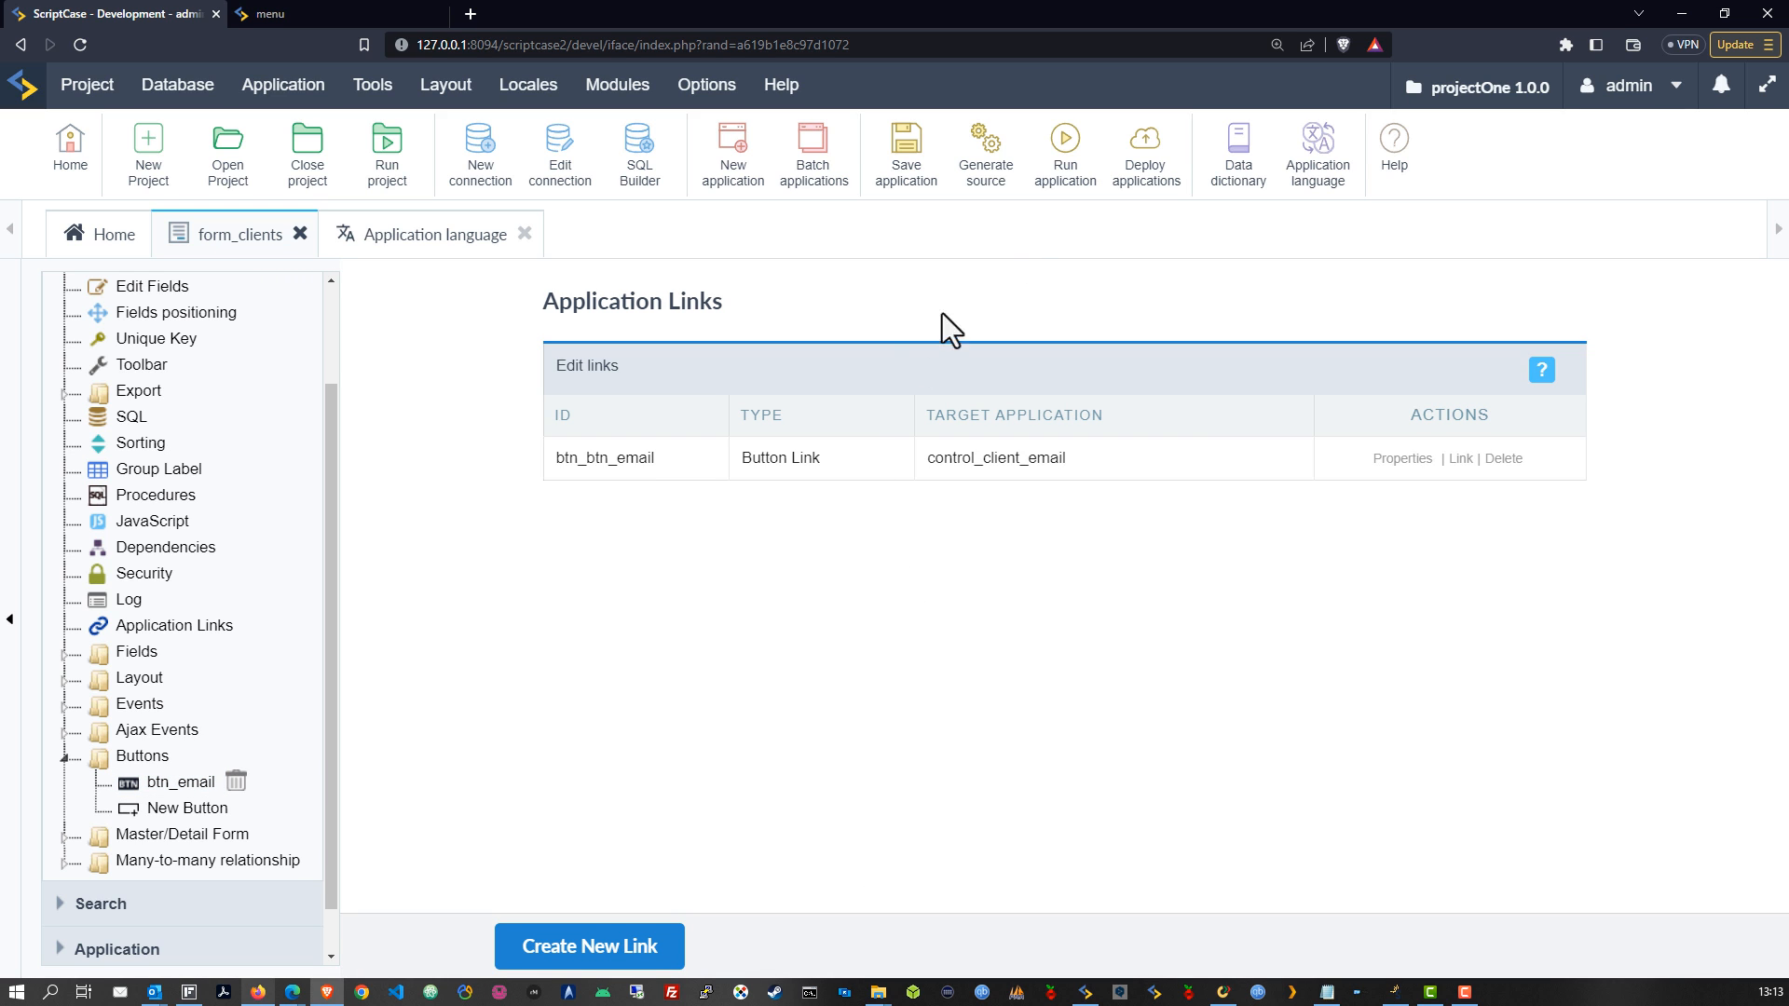
Step: Run form_clients, open the email form with the Send Email button, and cancel it
left_click(1066, 151)
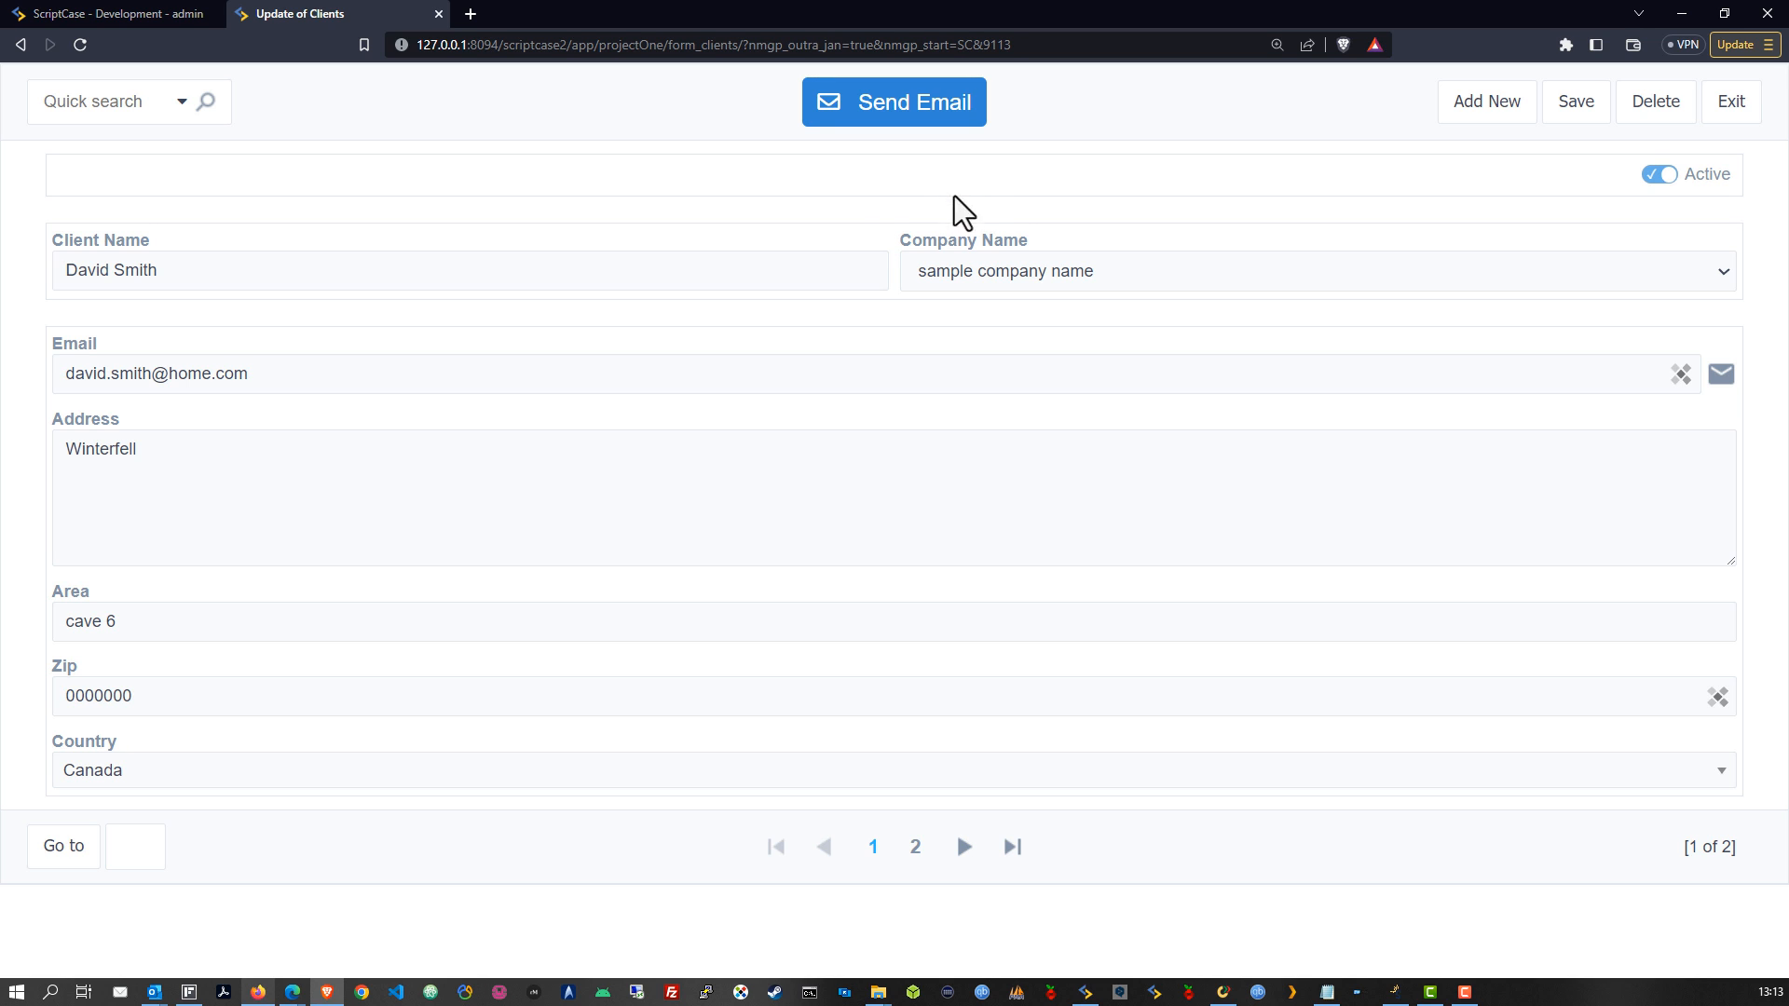
left_click(918, 121)
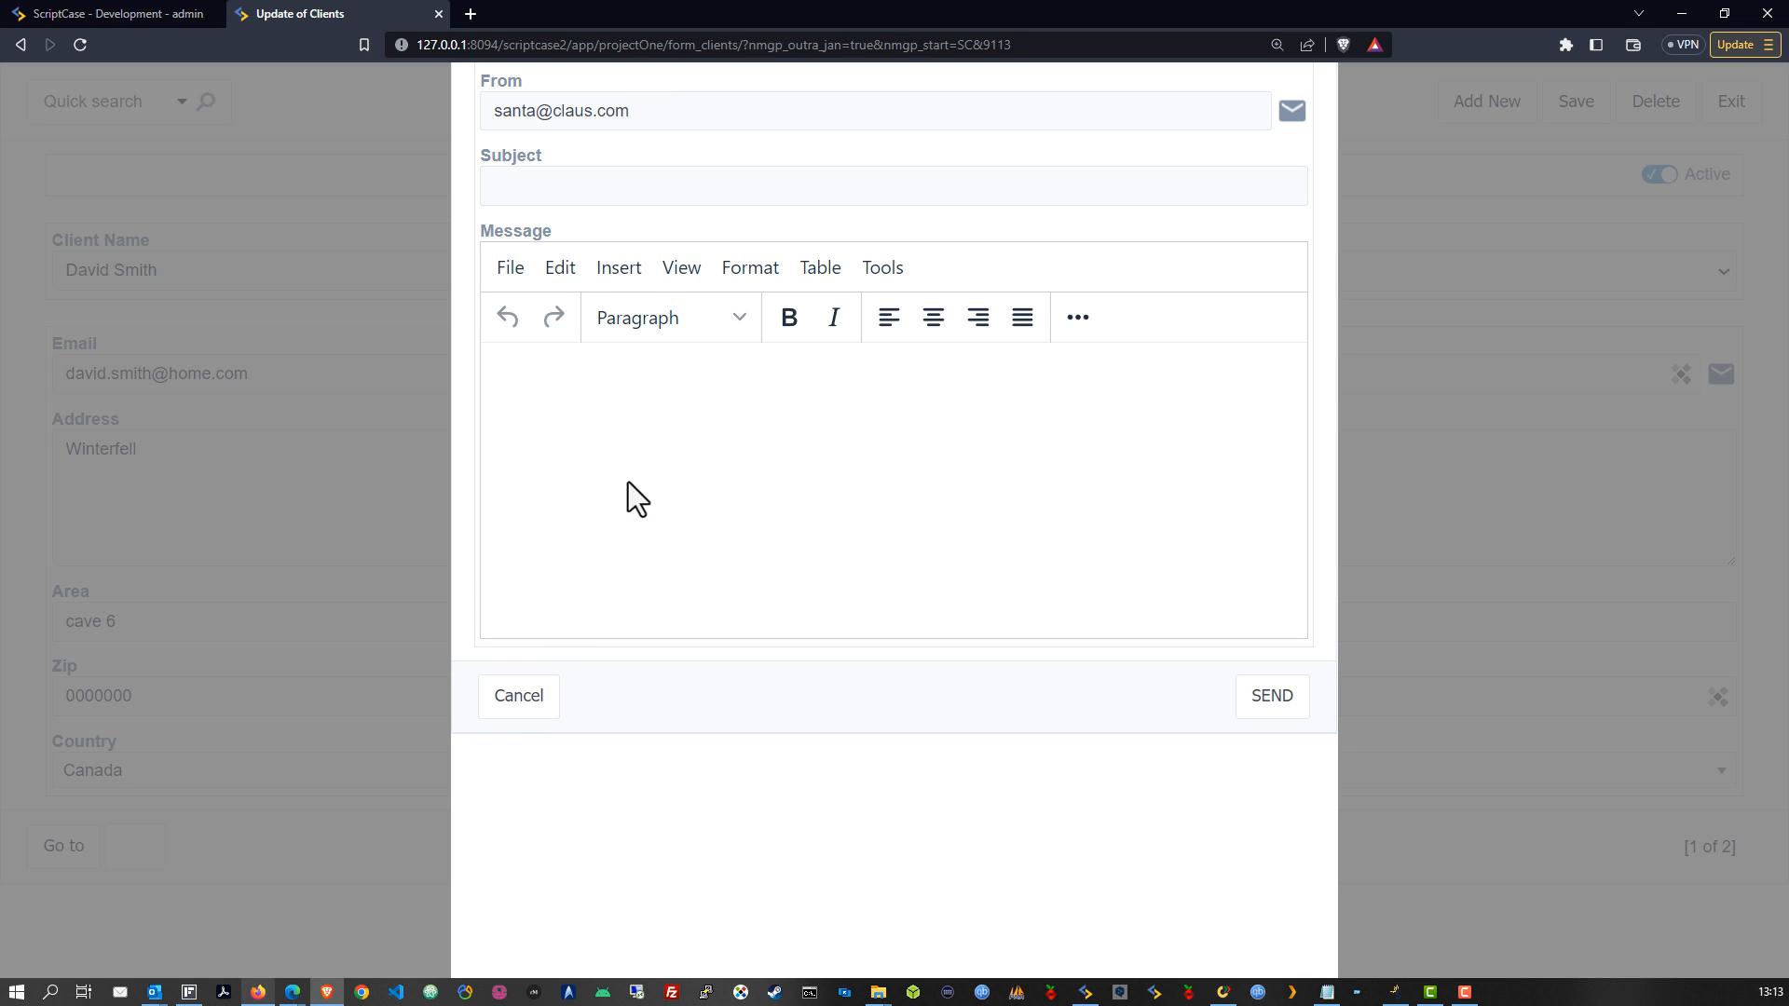
left_click(511, 708)
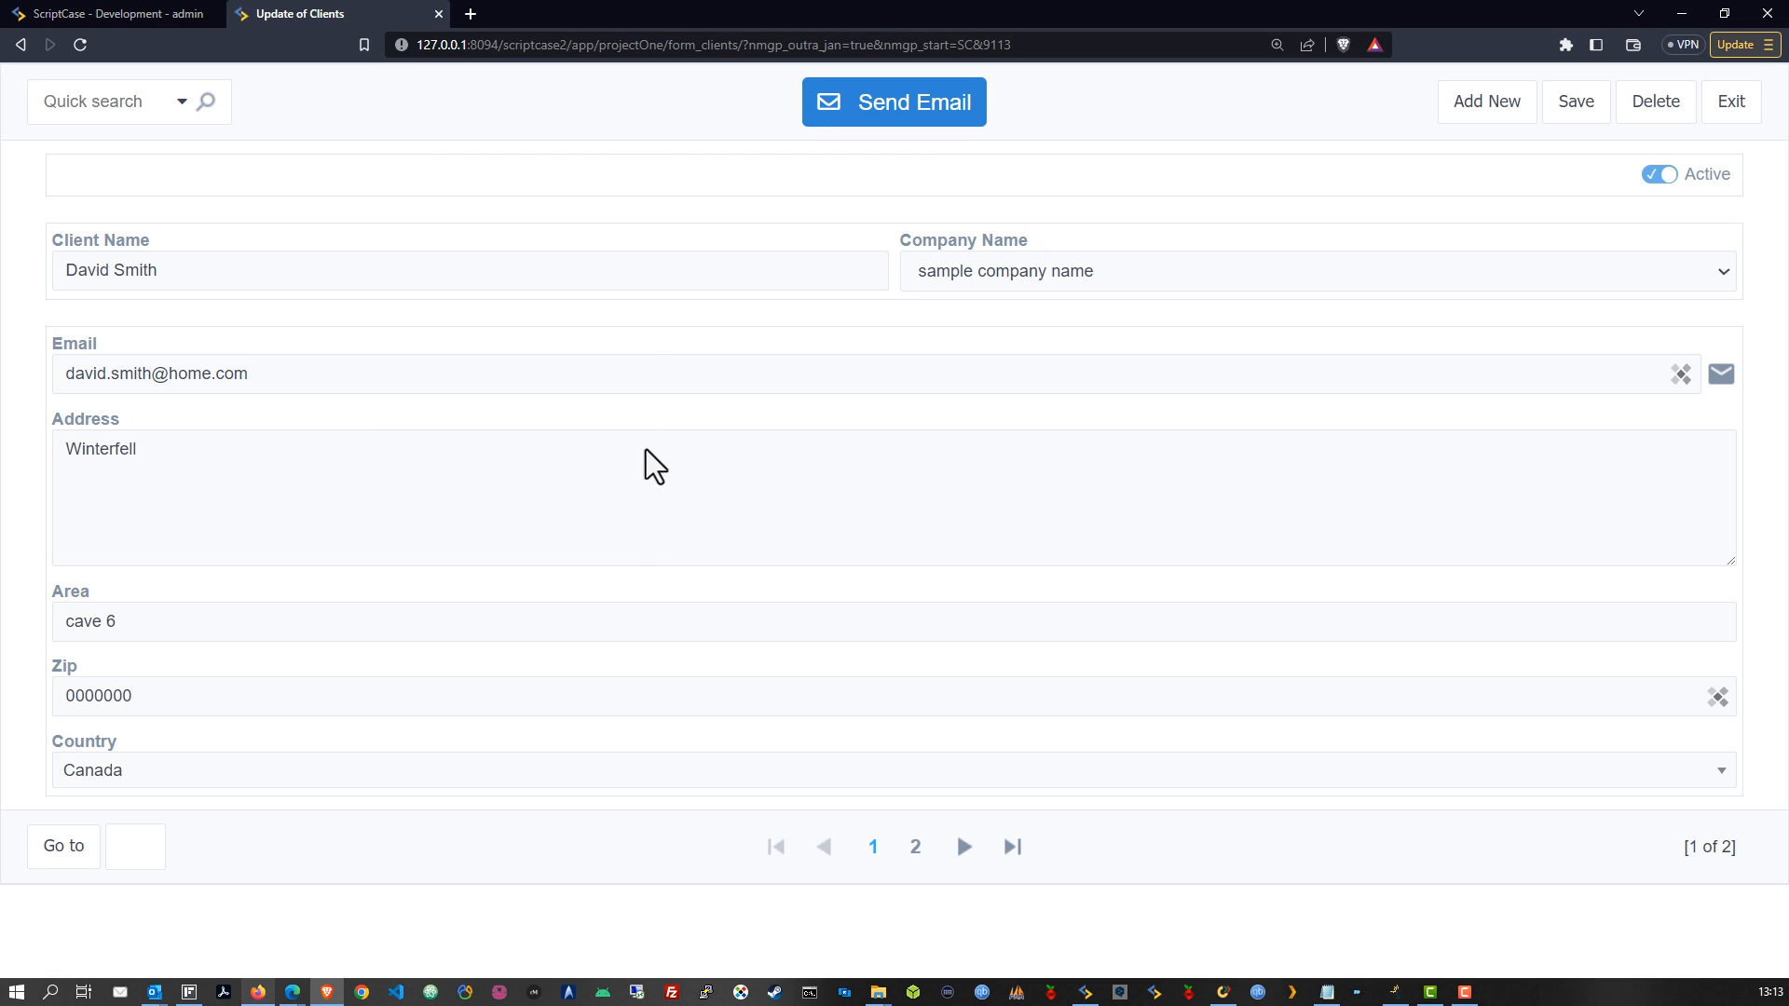
Step: Return to the btn_email link in form_clients and select control_client_email as its target application again
left_click(56, 13)
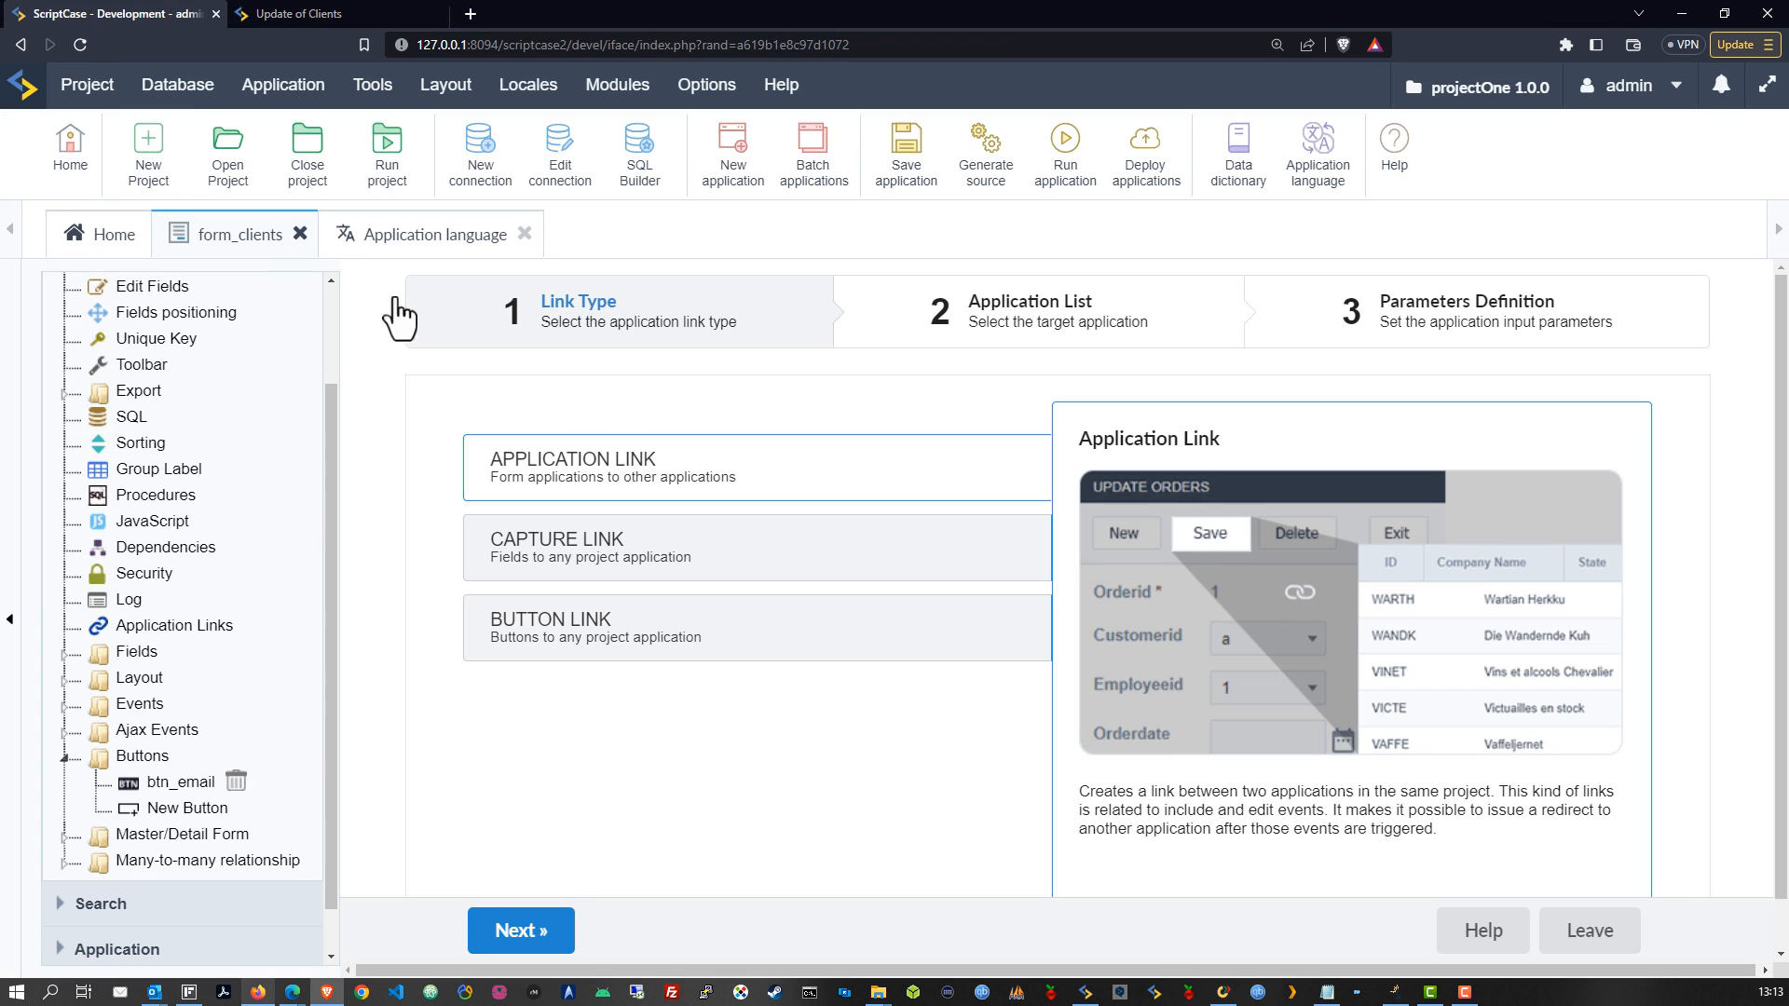
left_click(198, 784)
left_click(689, 930)
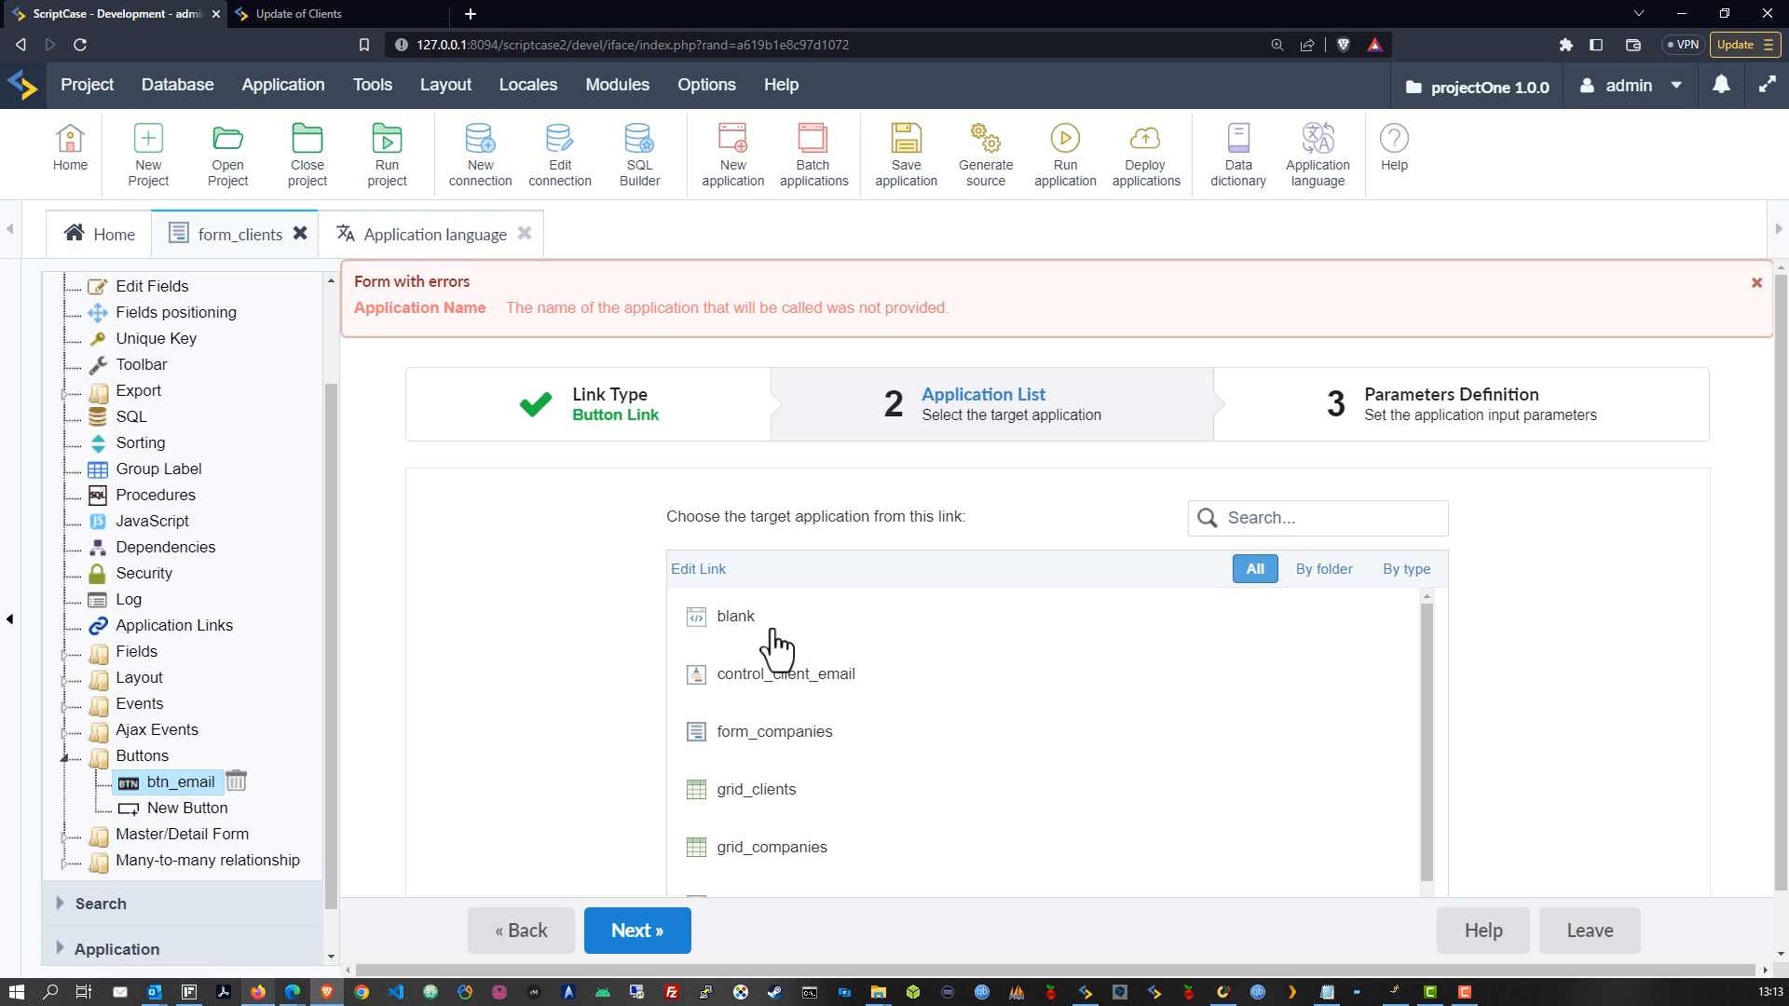
left_click(792, 679)
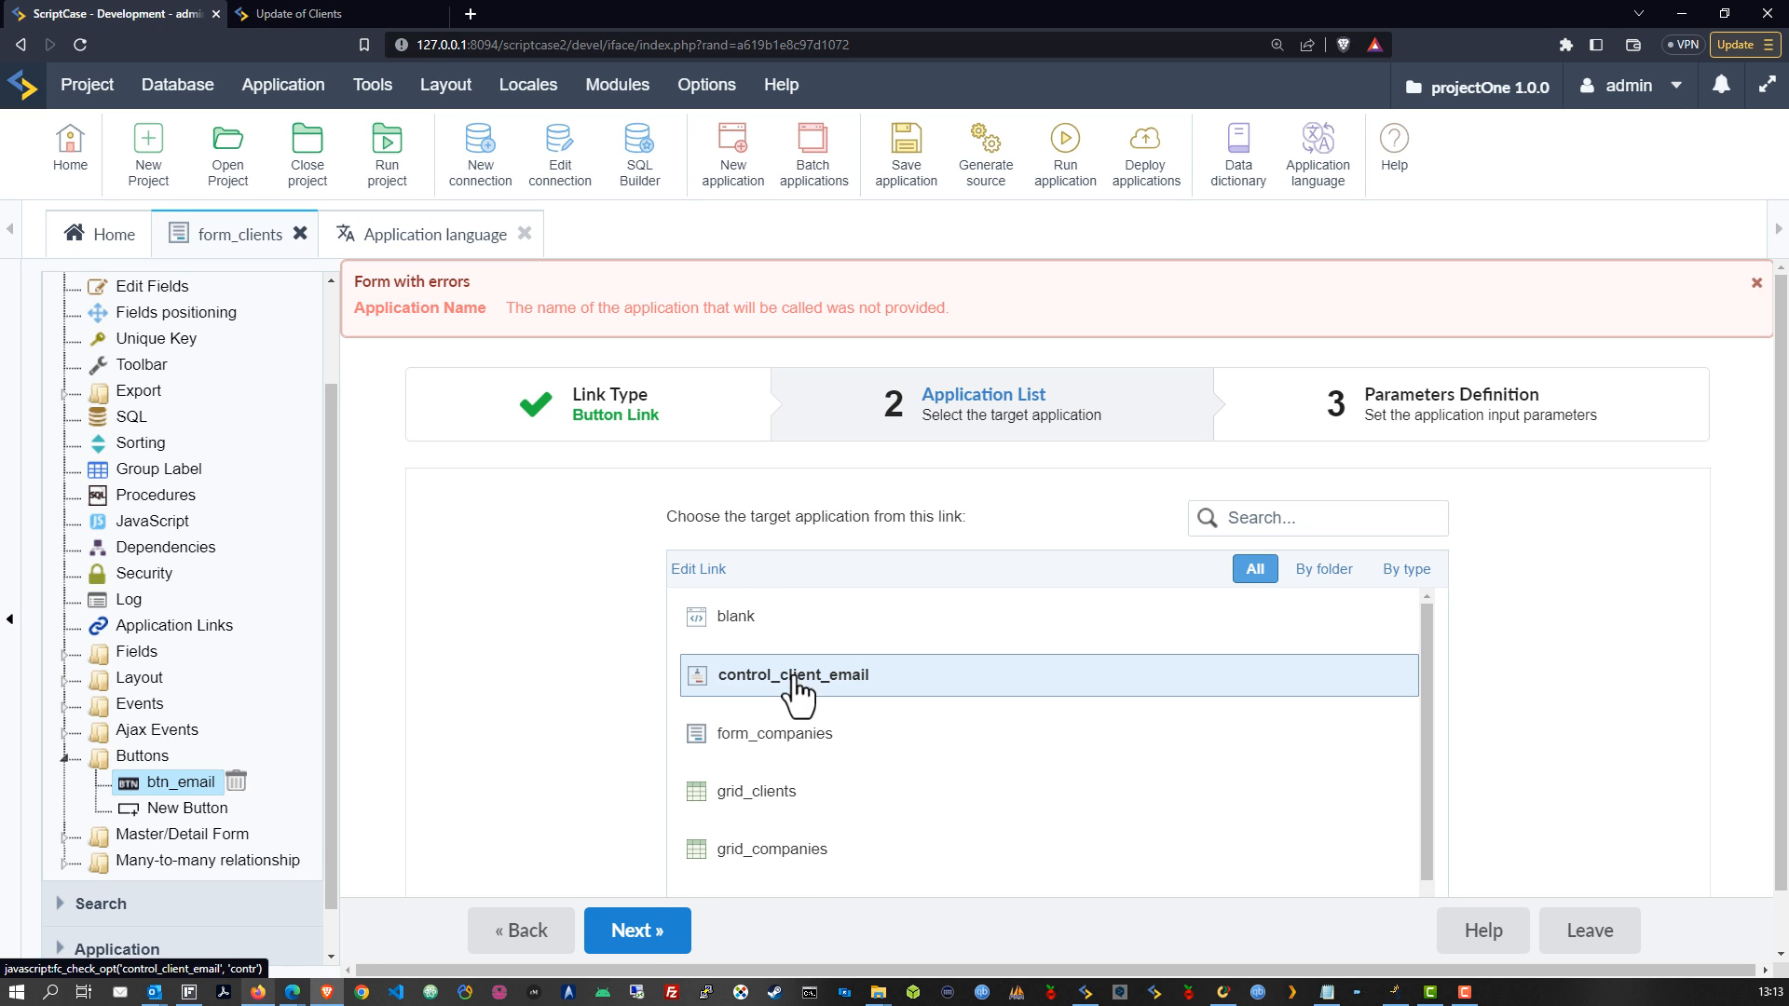
left_click(638, 931)
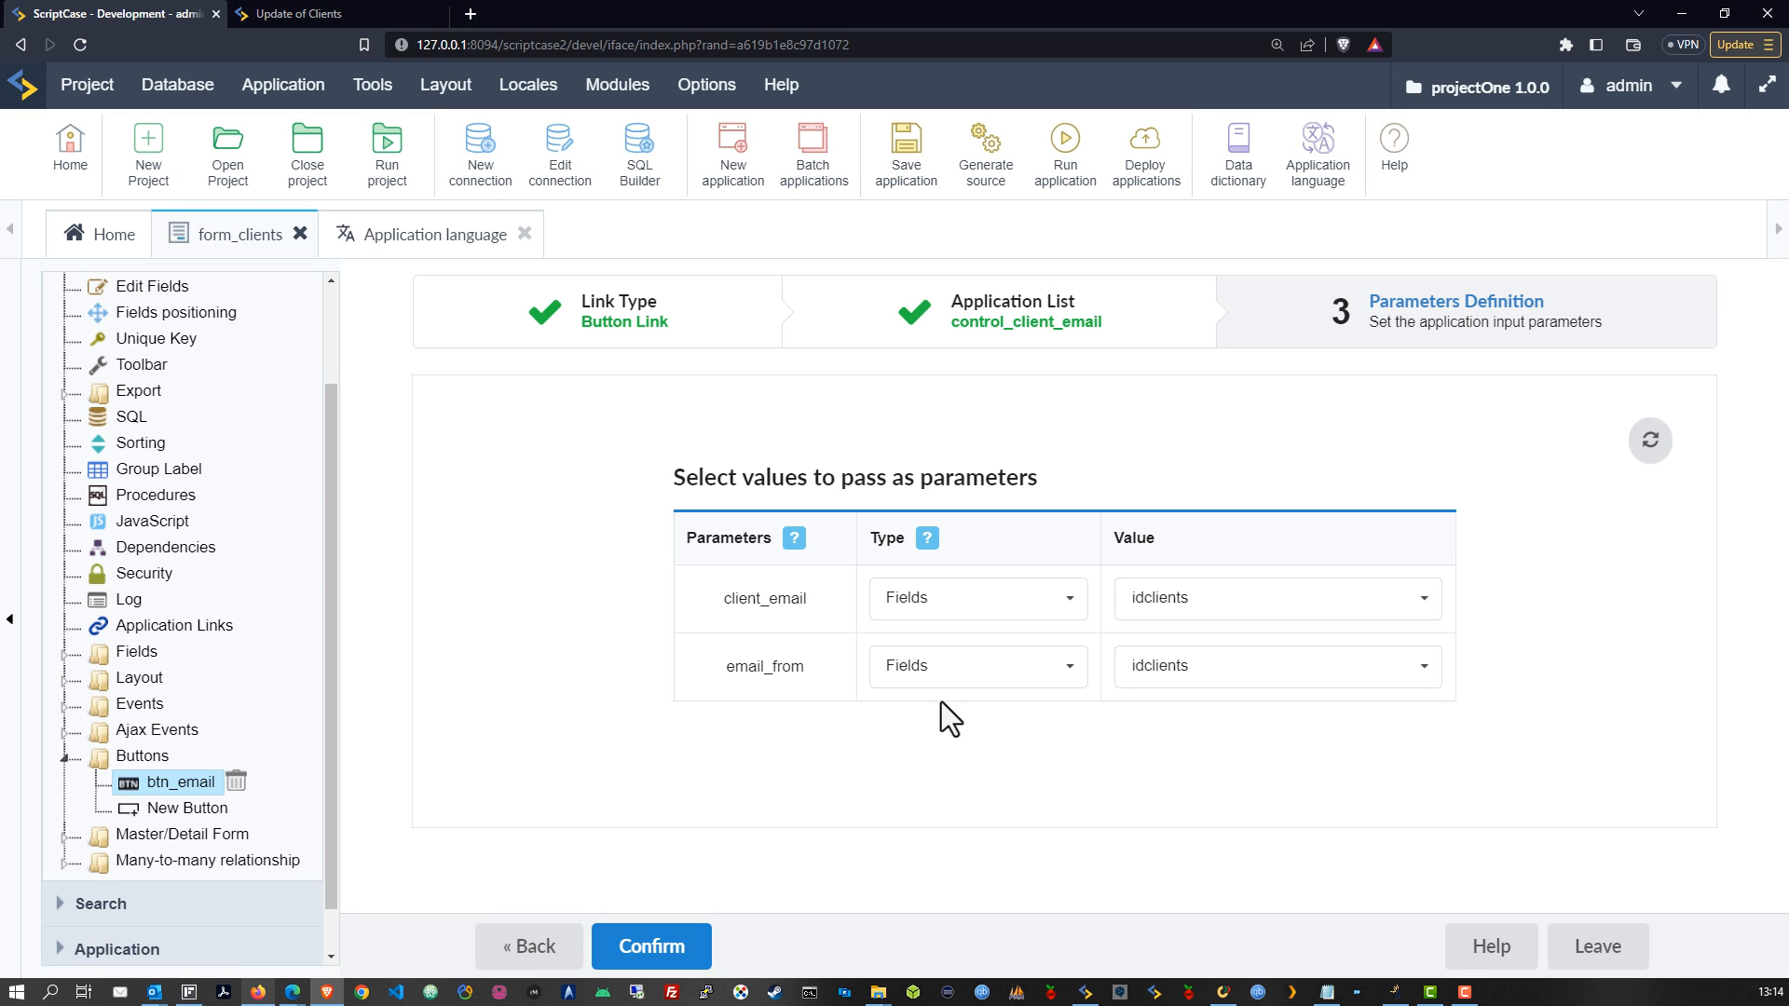
Step: Pass no value to email_from, pass the client's email field to client_email, and confirm the link parameters
left_click(1020, 678)
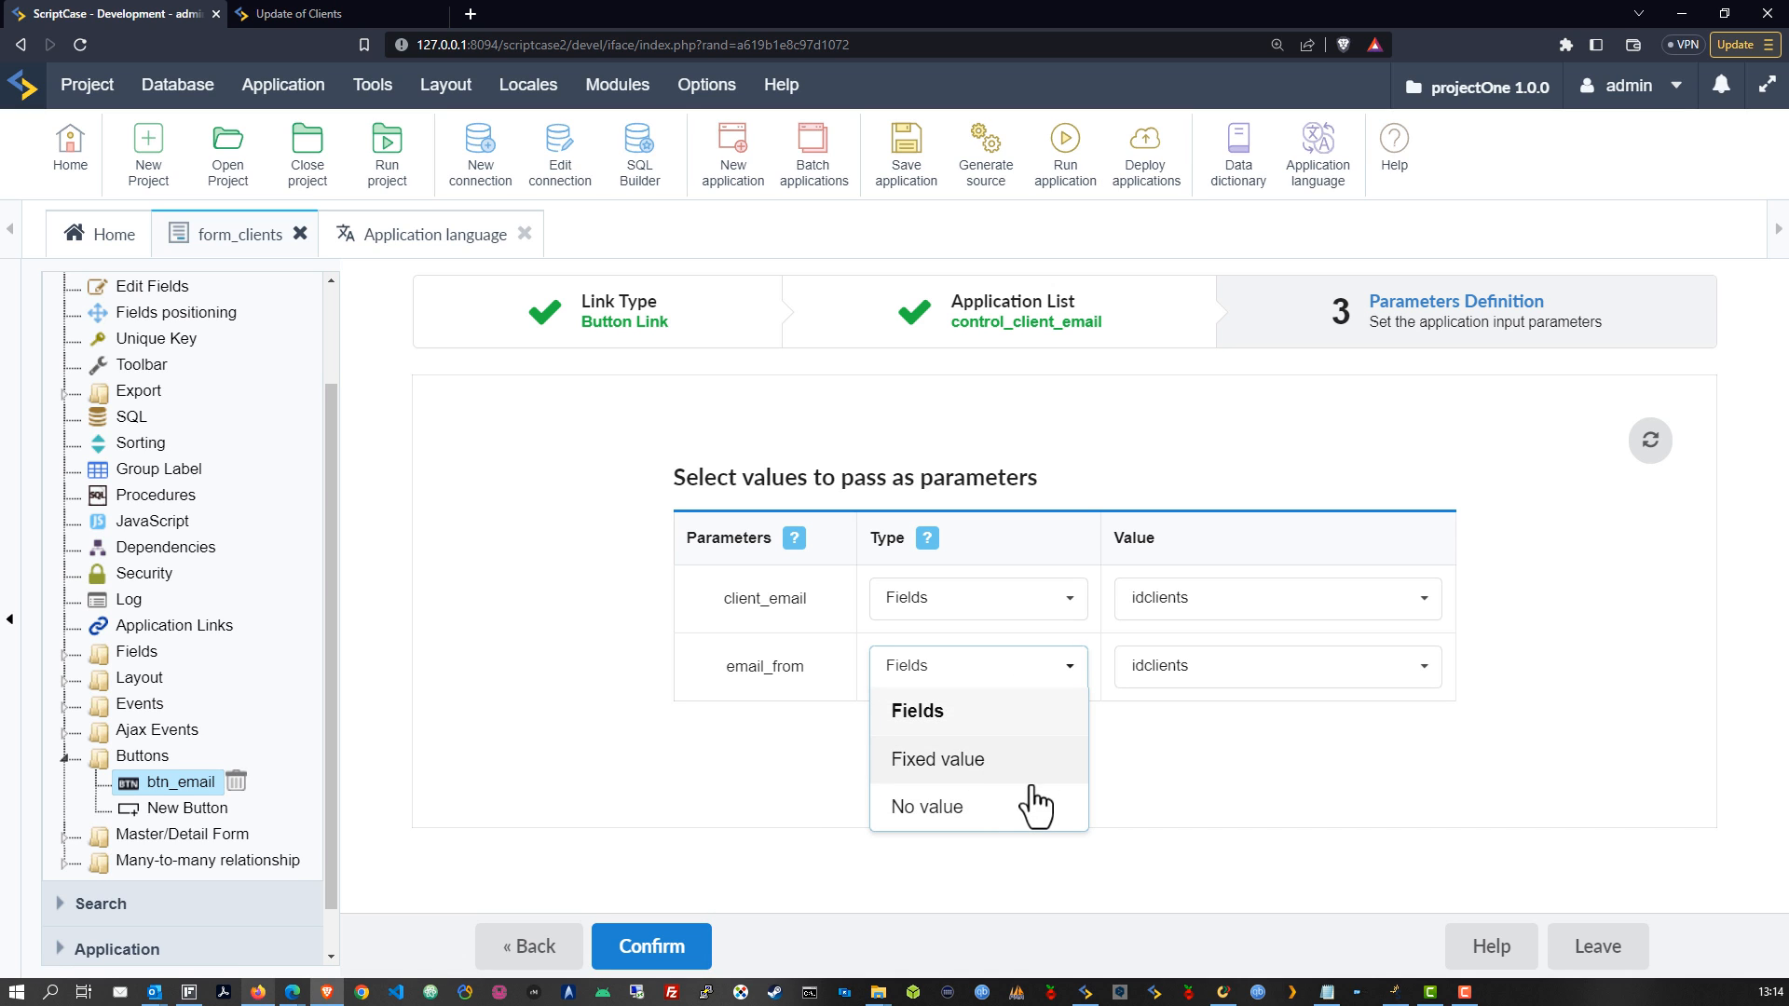
left_click(947, 809)
left_click(1150, 599)
scroll(1239, 736, "down", 2)
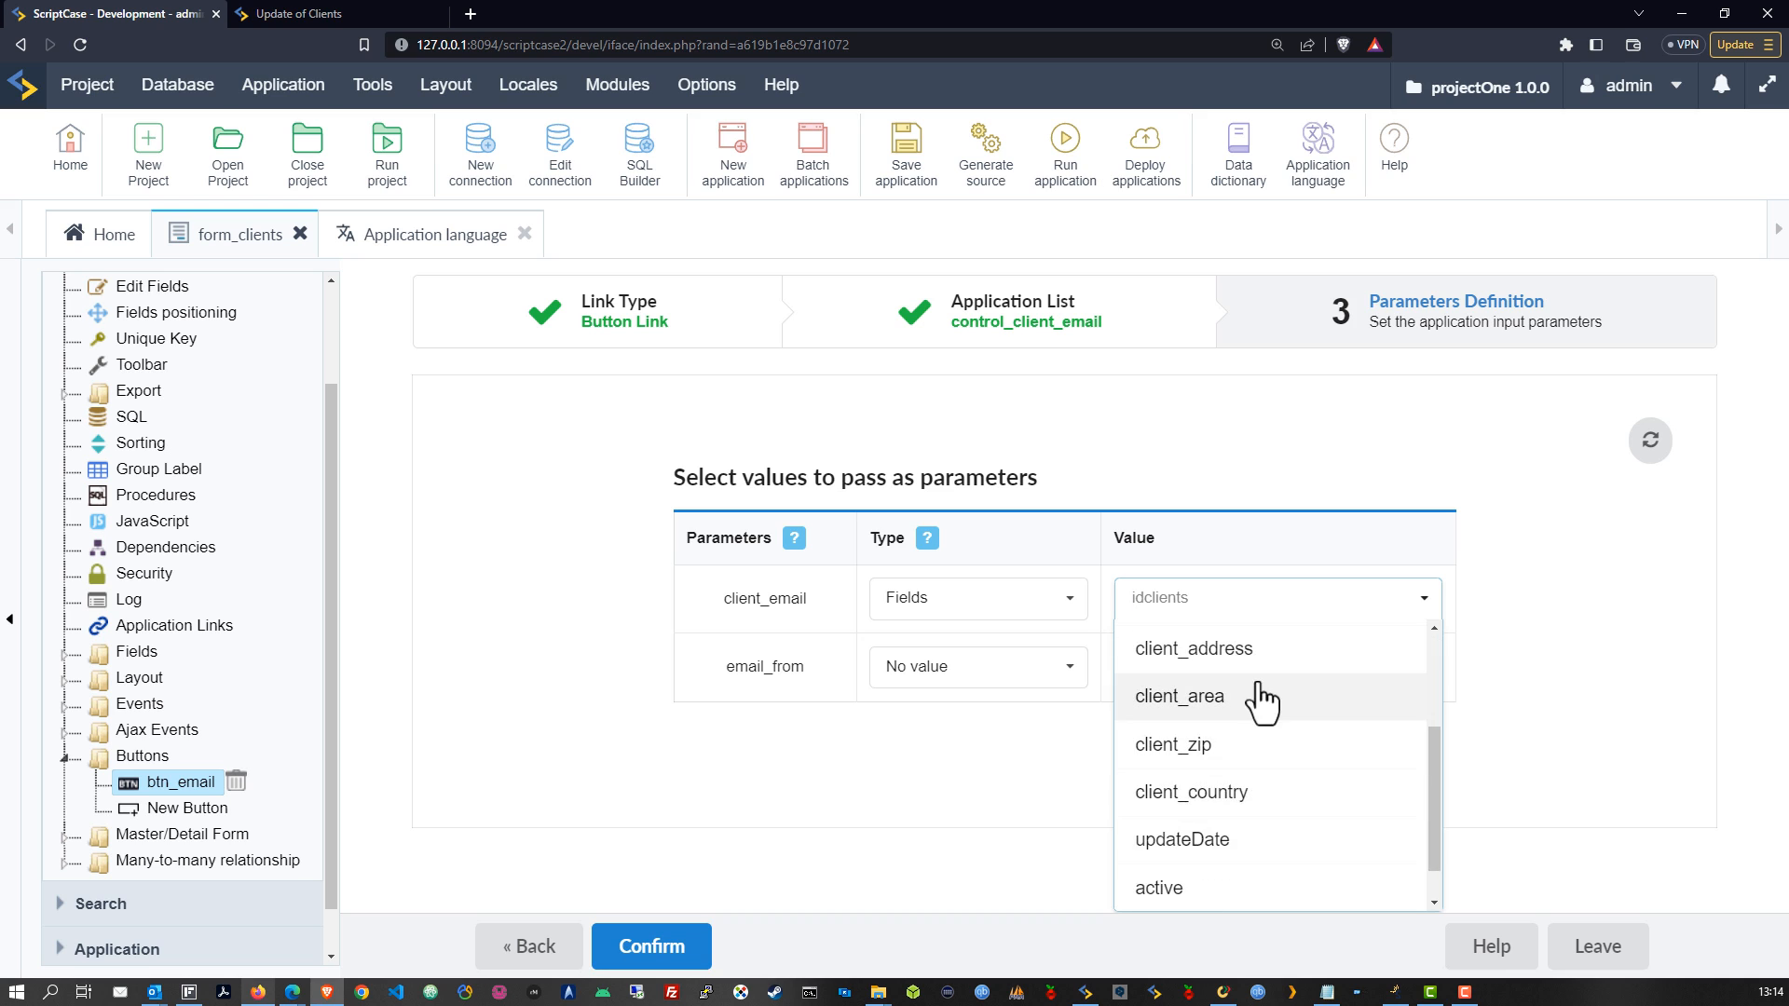
scroll(1249, 717, "up", 2)
left_click(1230, 708)
left_click(695, 941)
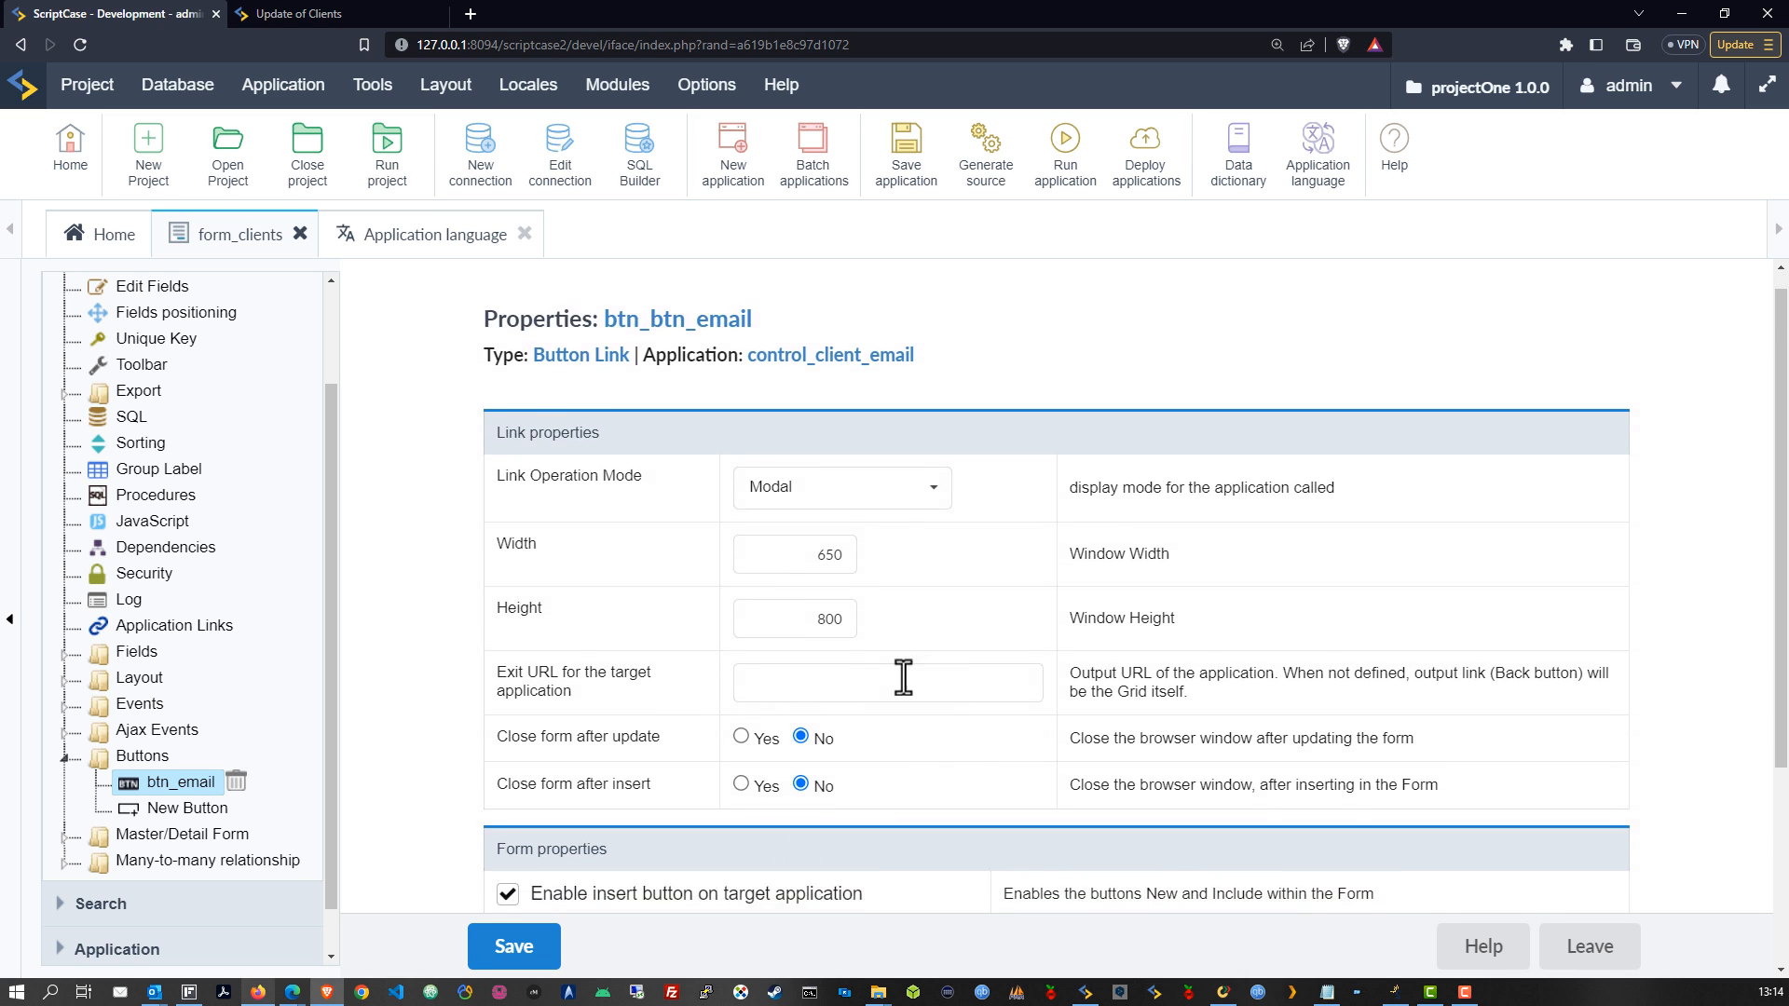
Step: Set the modal window's height to 600, save the link properties, and run form_clients
scroll(902, 678, "down", 1)
left_click(796, 547)
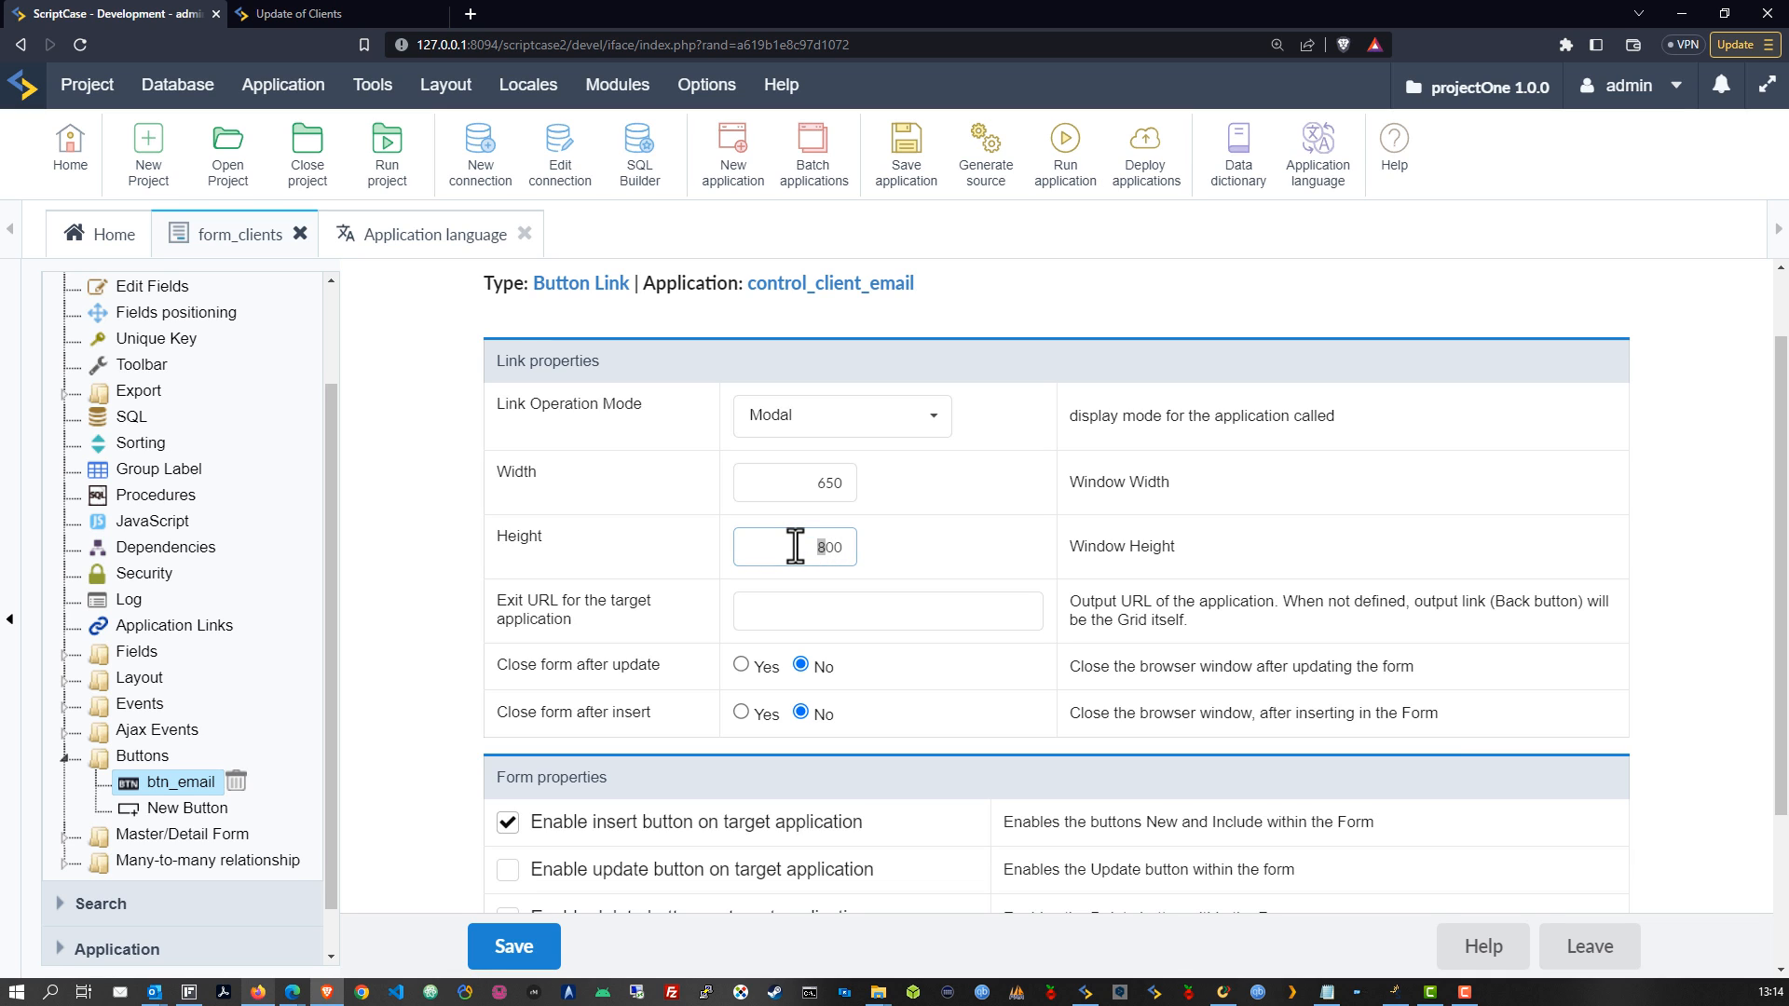
type("6")
scroll(933, 646, "down", 2)
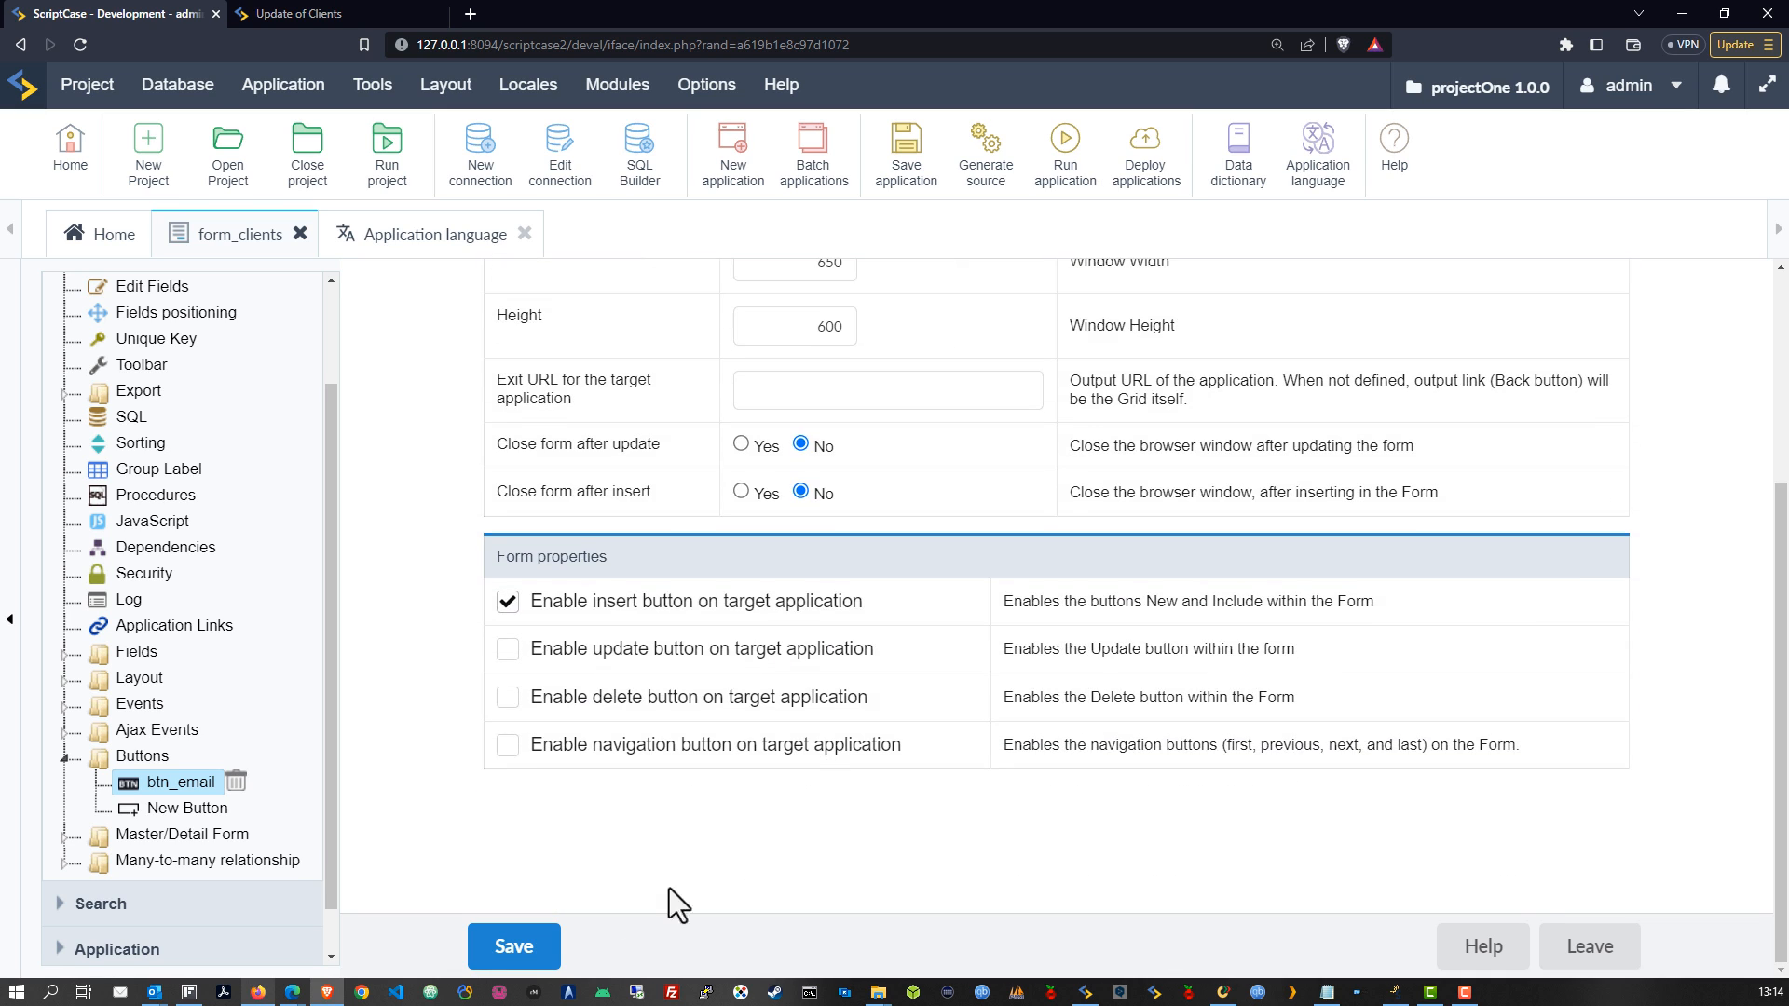
left_click(523, 949)
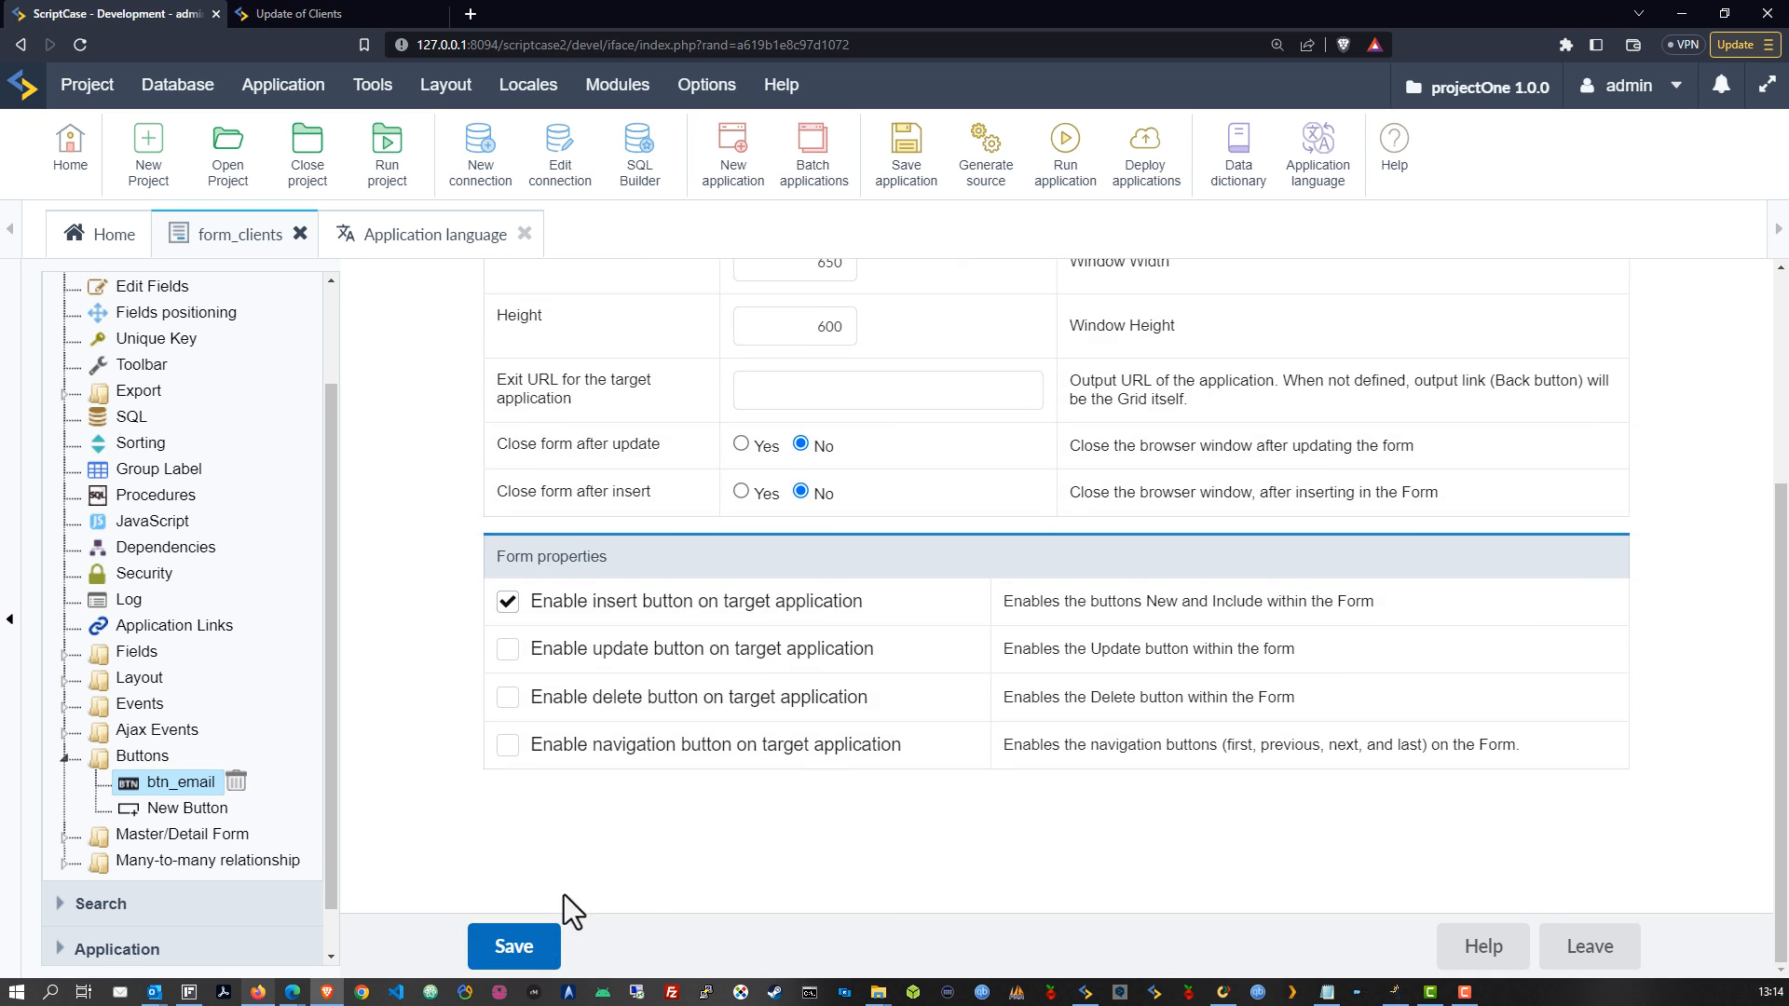
left_click(1064, 177)
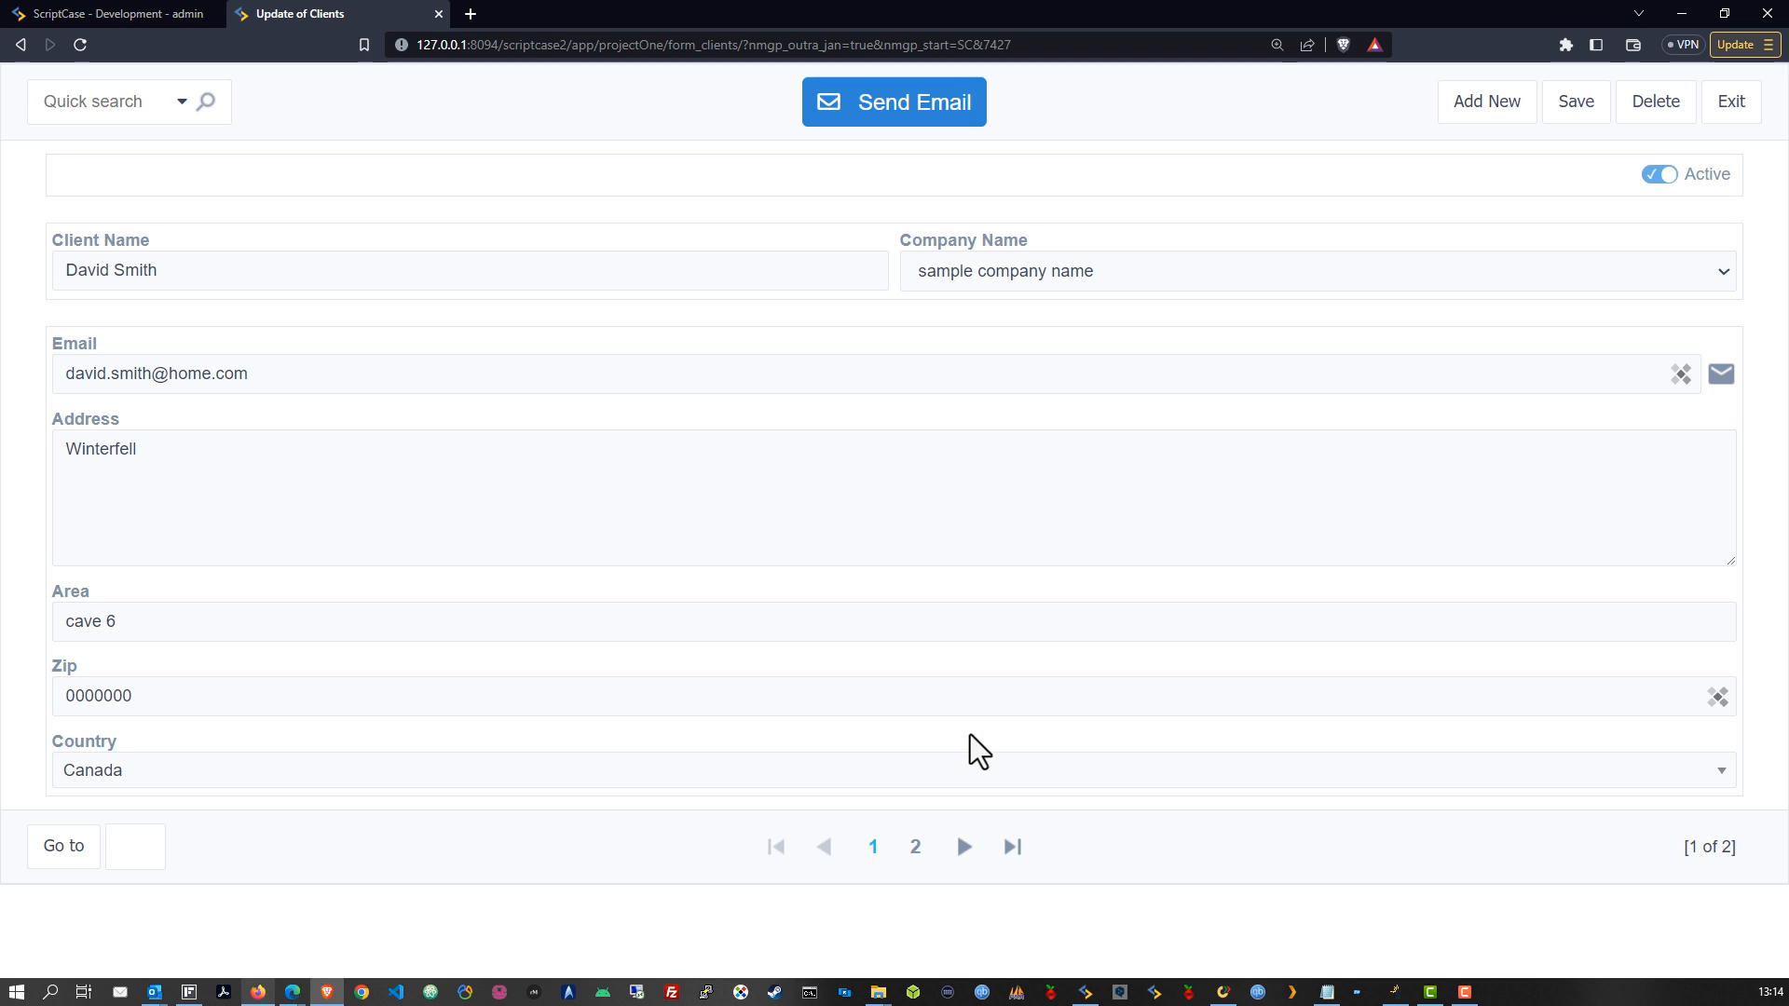
Step: Review the properties of the btn_btn_email link through form_clients' Application Links list
left_click(93, 11)
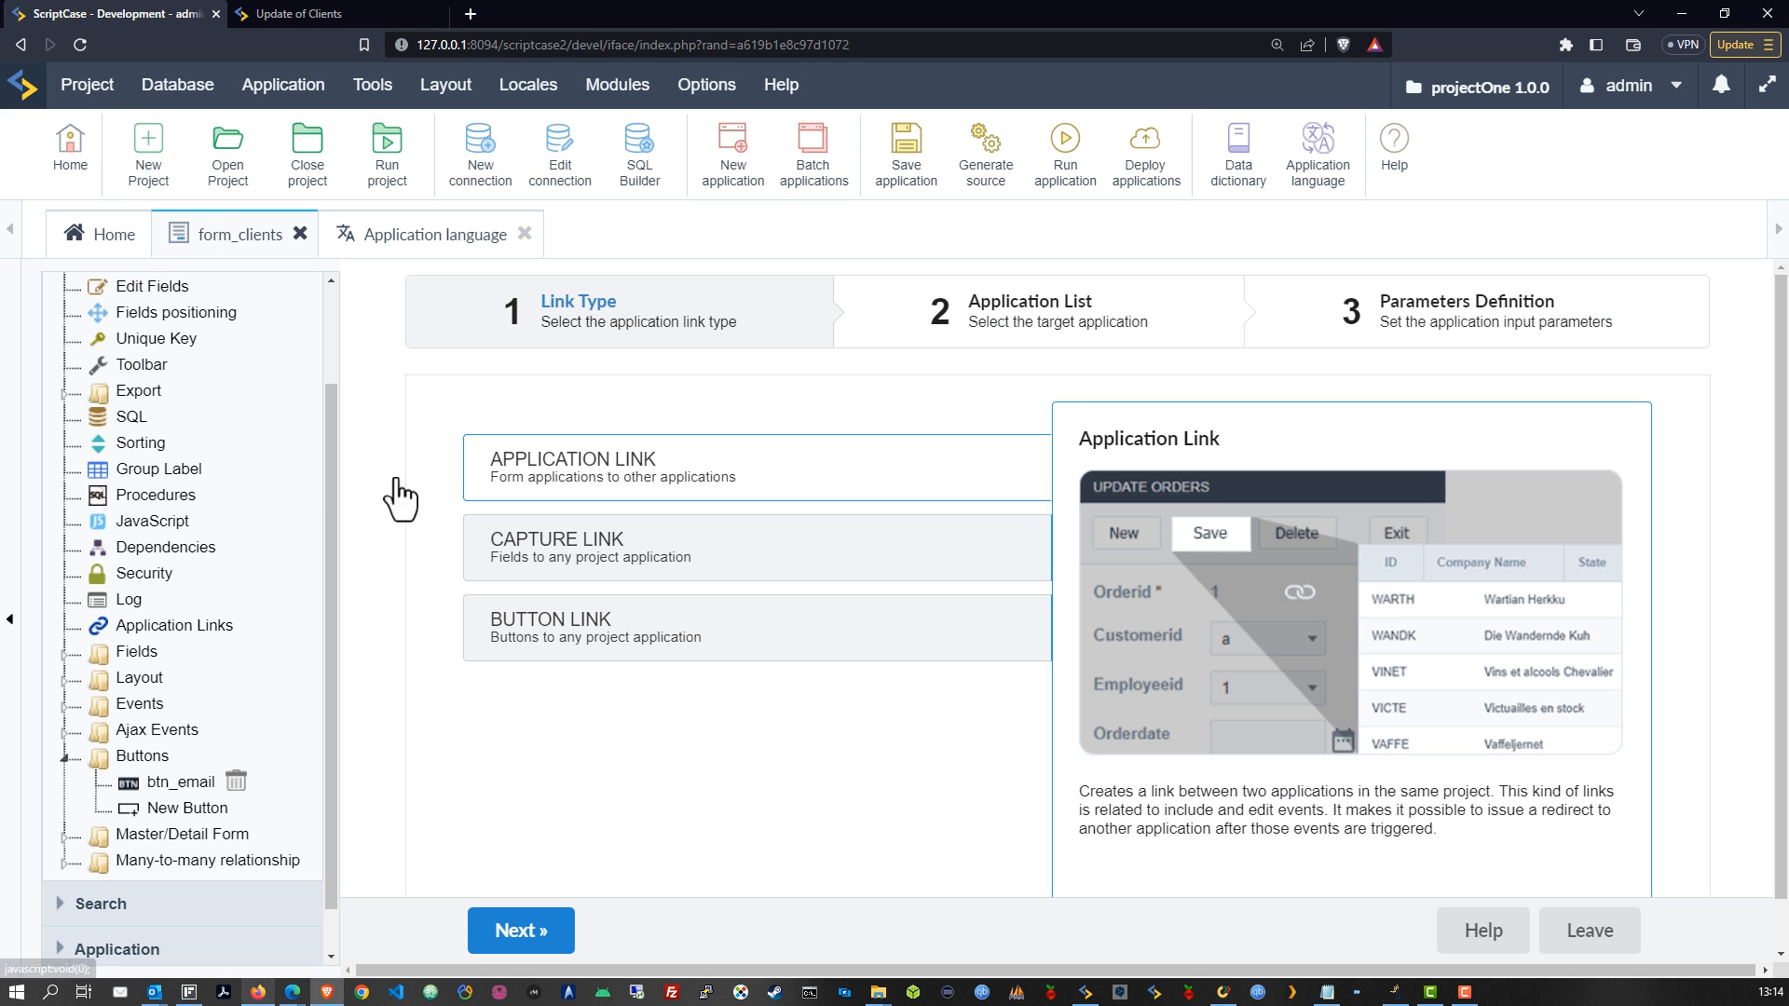
scroll(140, 652, "up", 3)
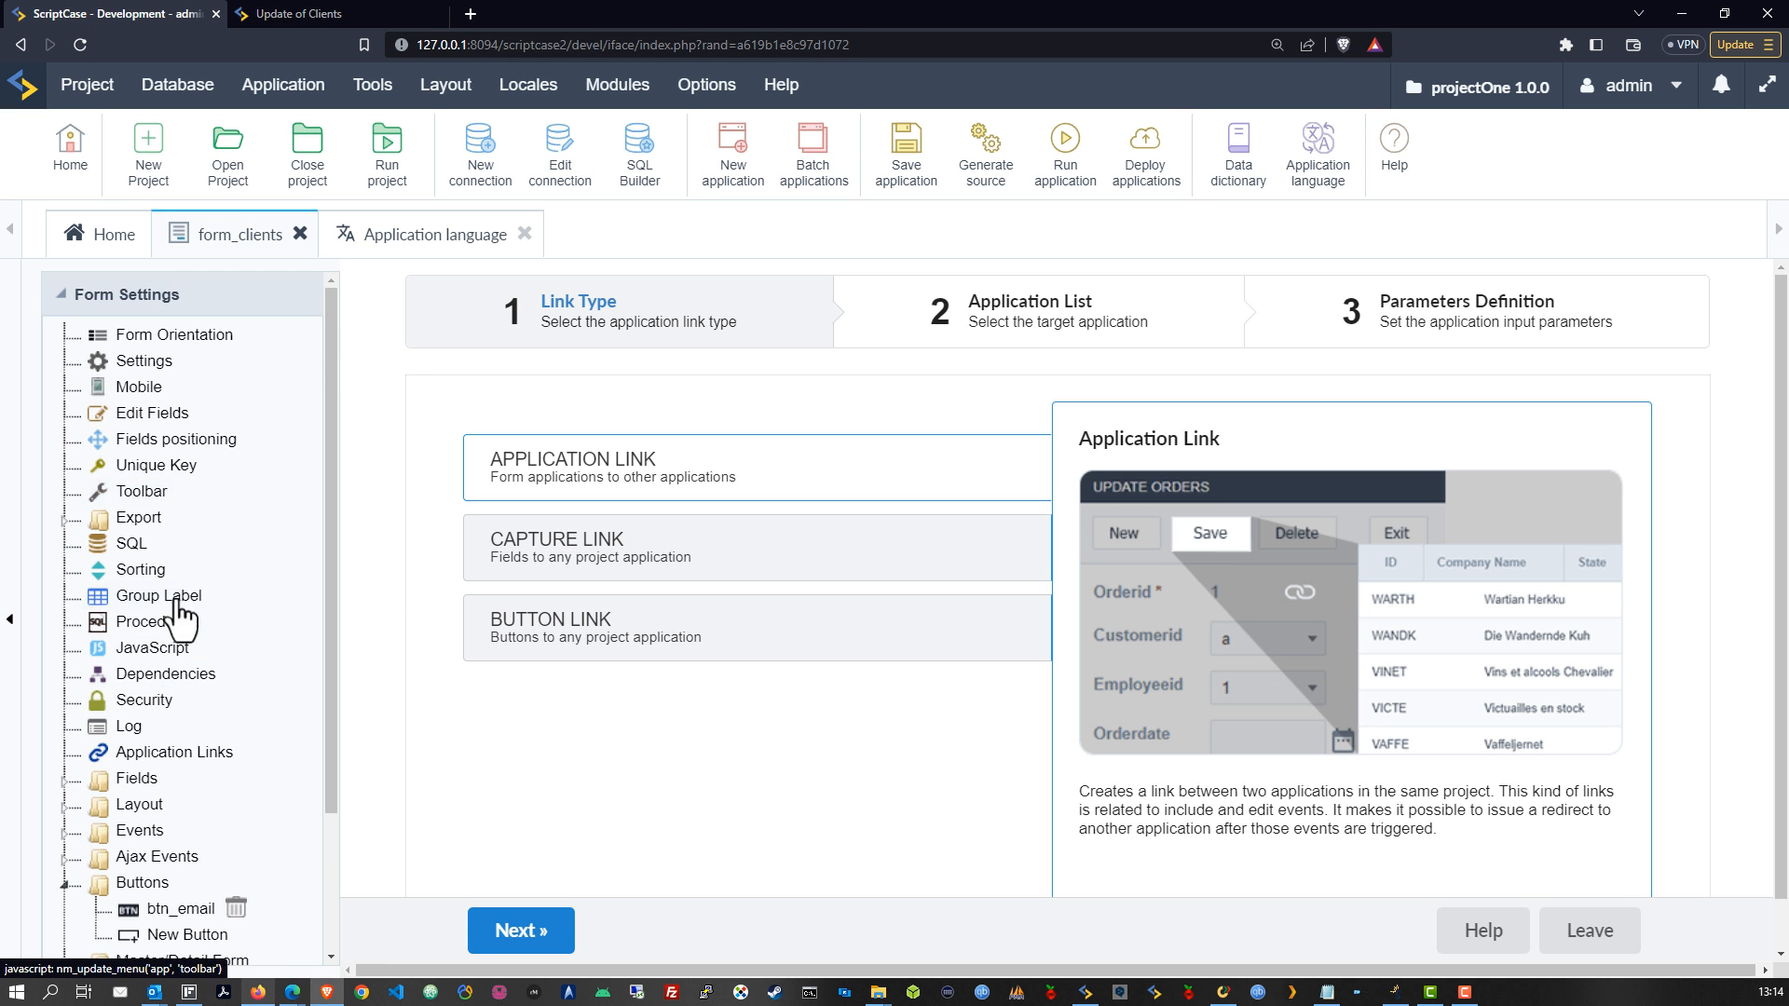
left_click(154, 754)
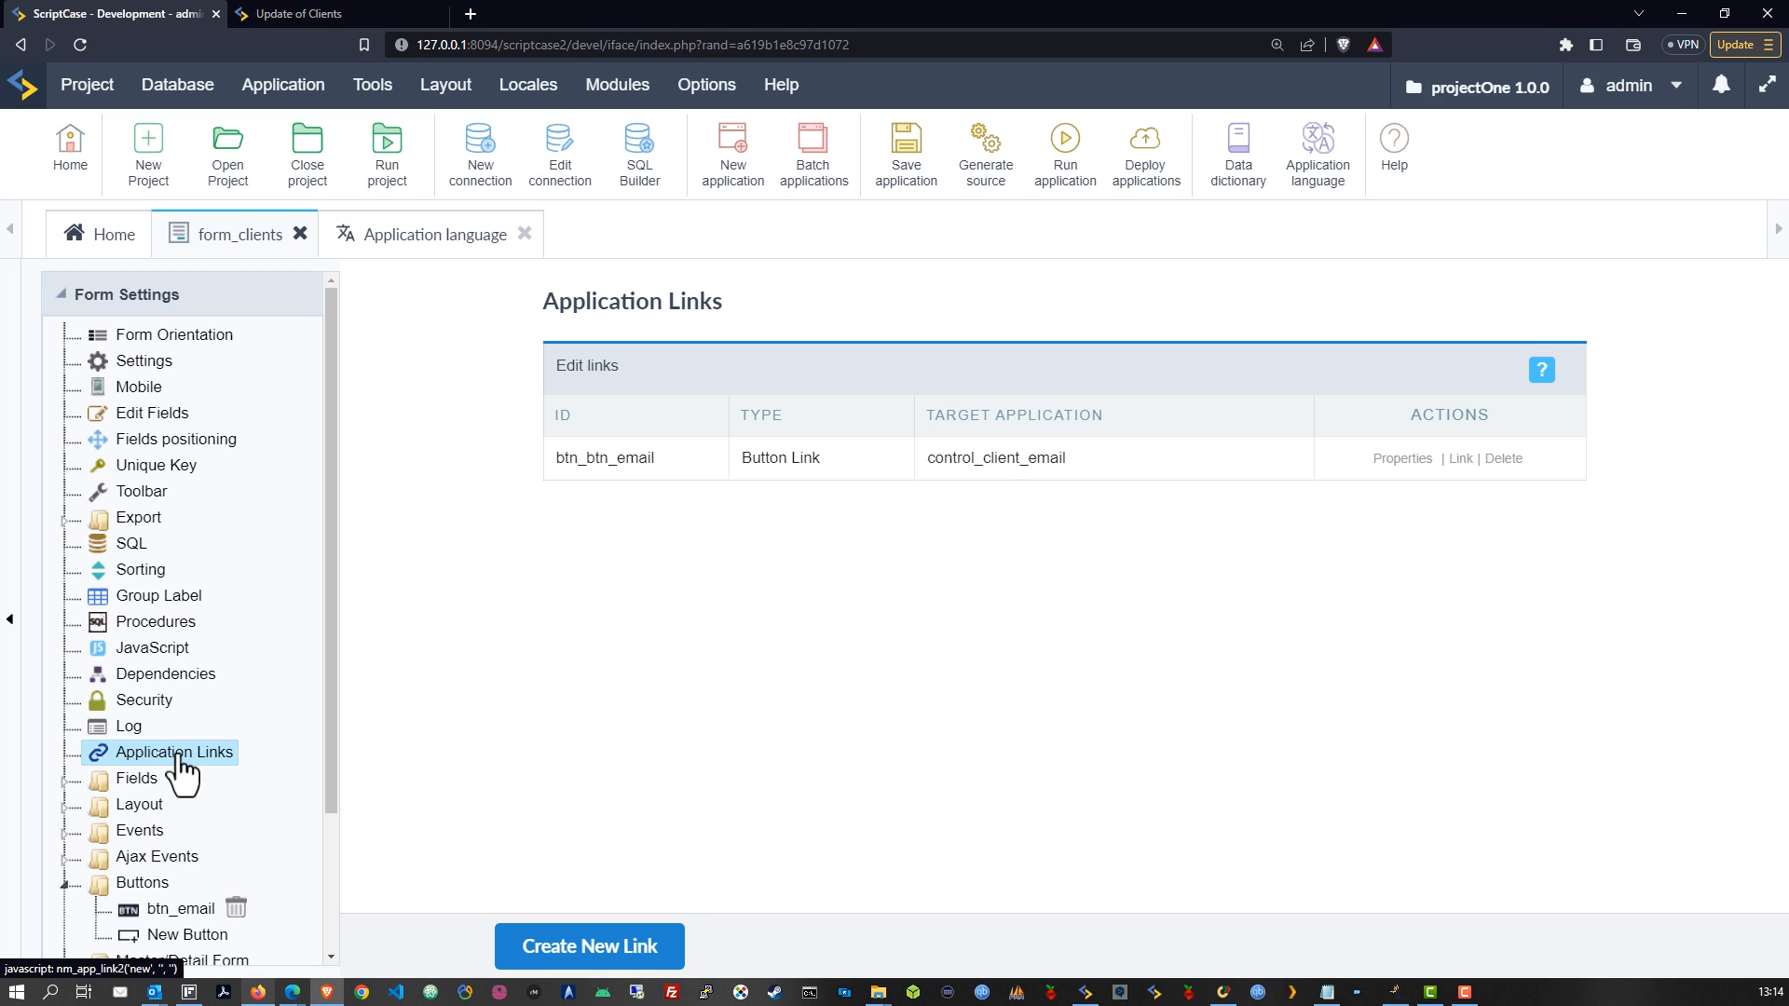
scroll(234, 908, "down", 1)
scroll(234, 917, "down", 2)
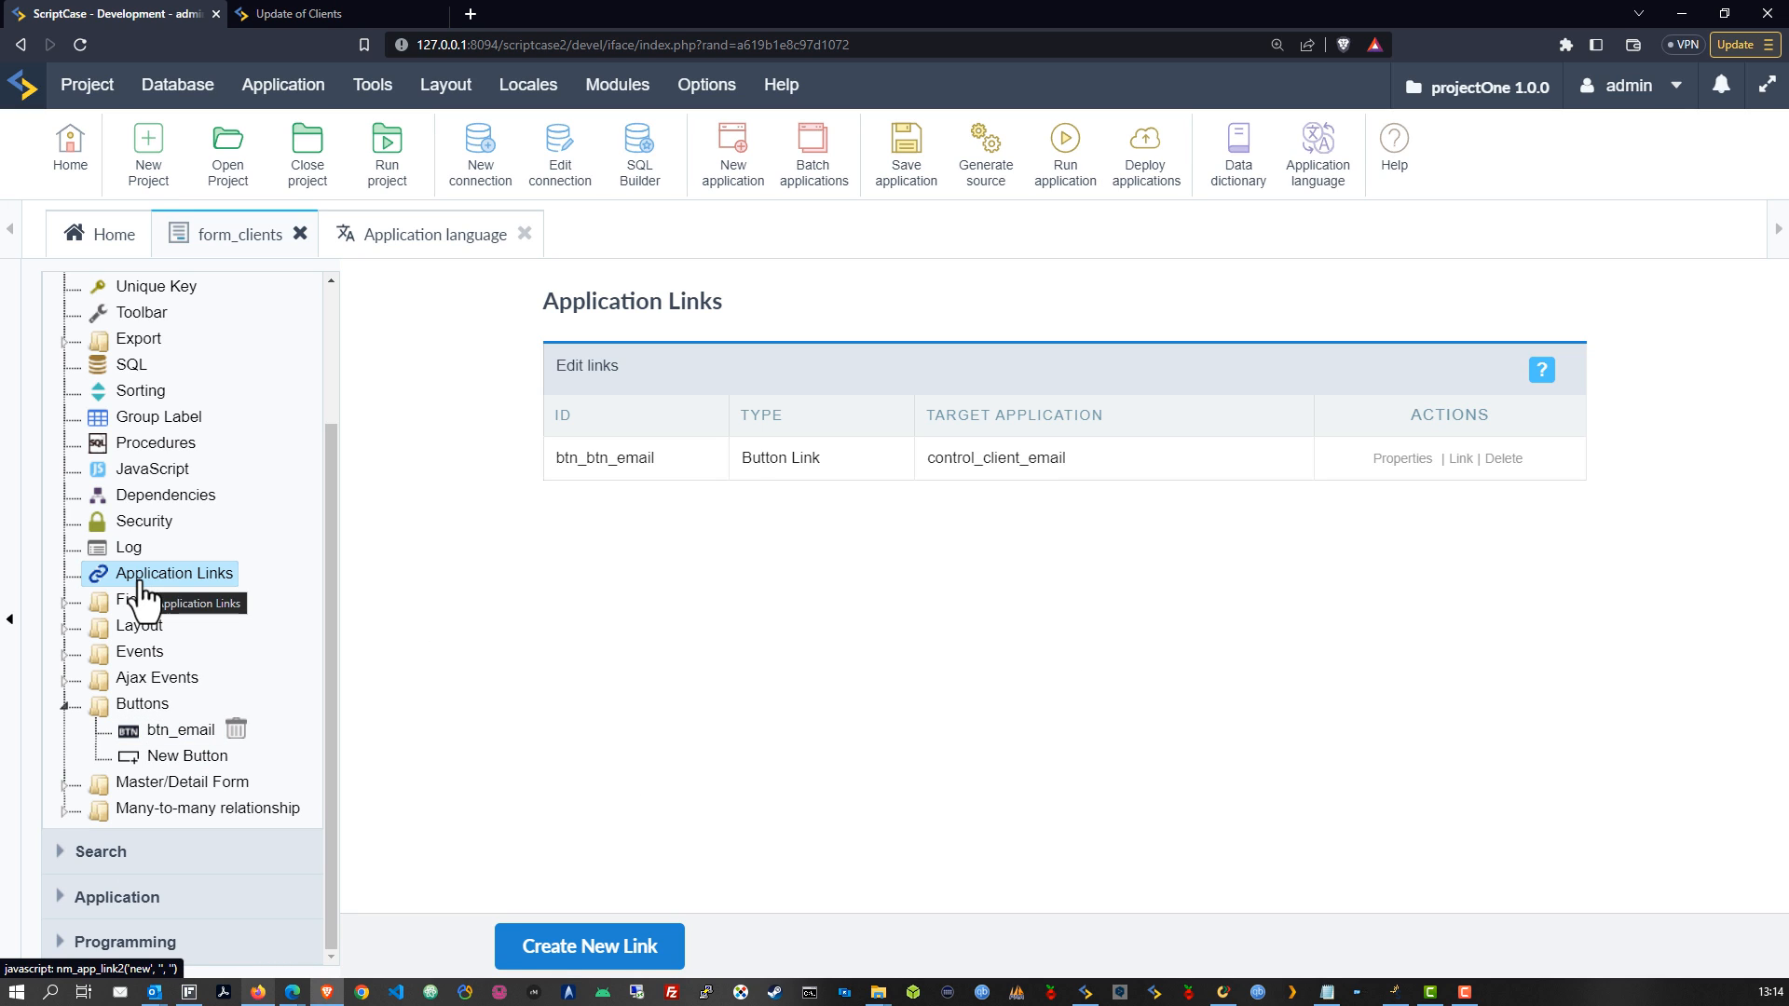
left_click(1388, 461)
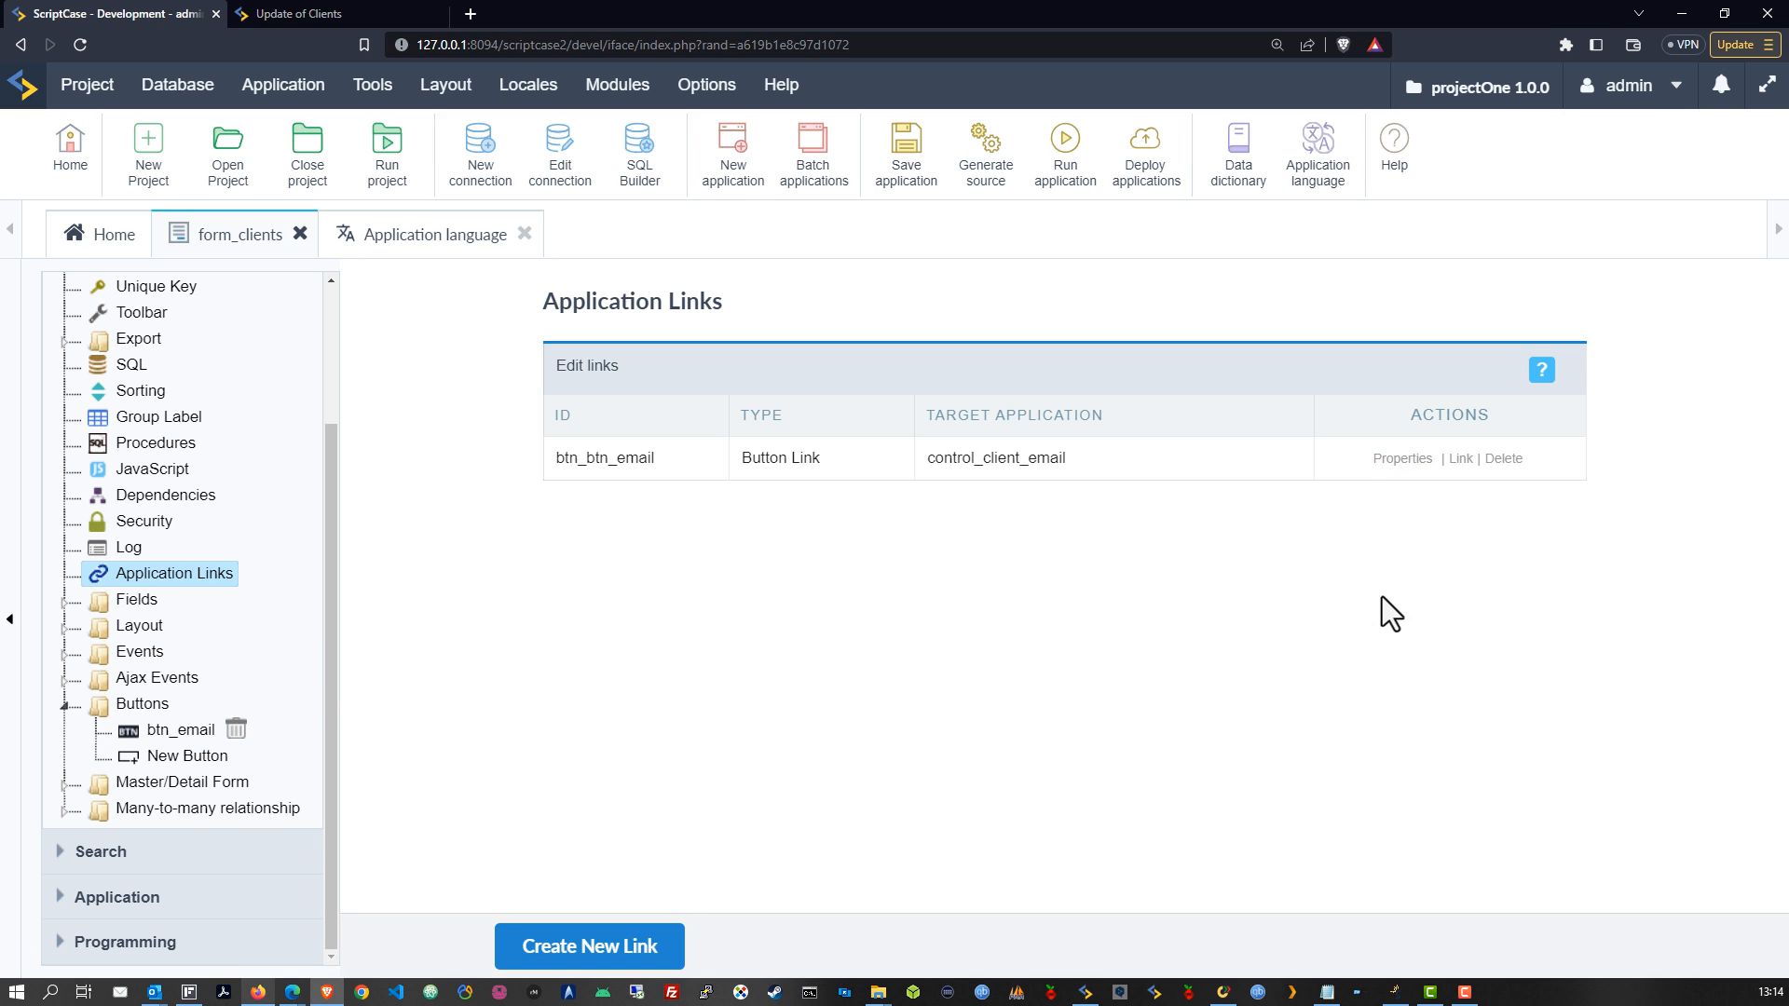
scroll(1185, 681, "down", 1)
scroll(1185, 681, "down", 1)
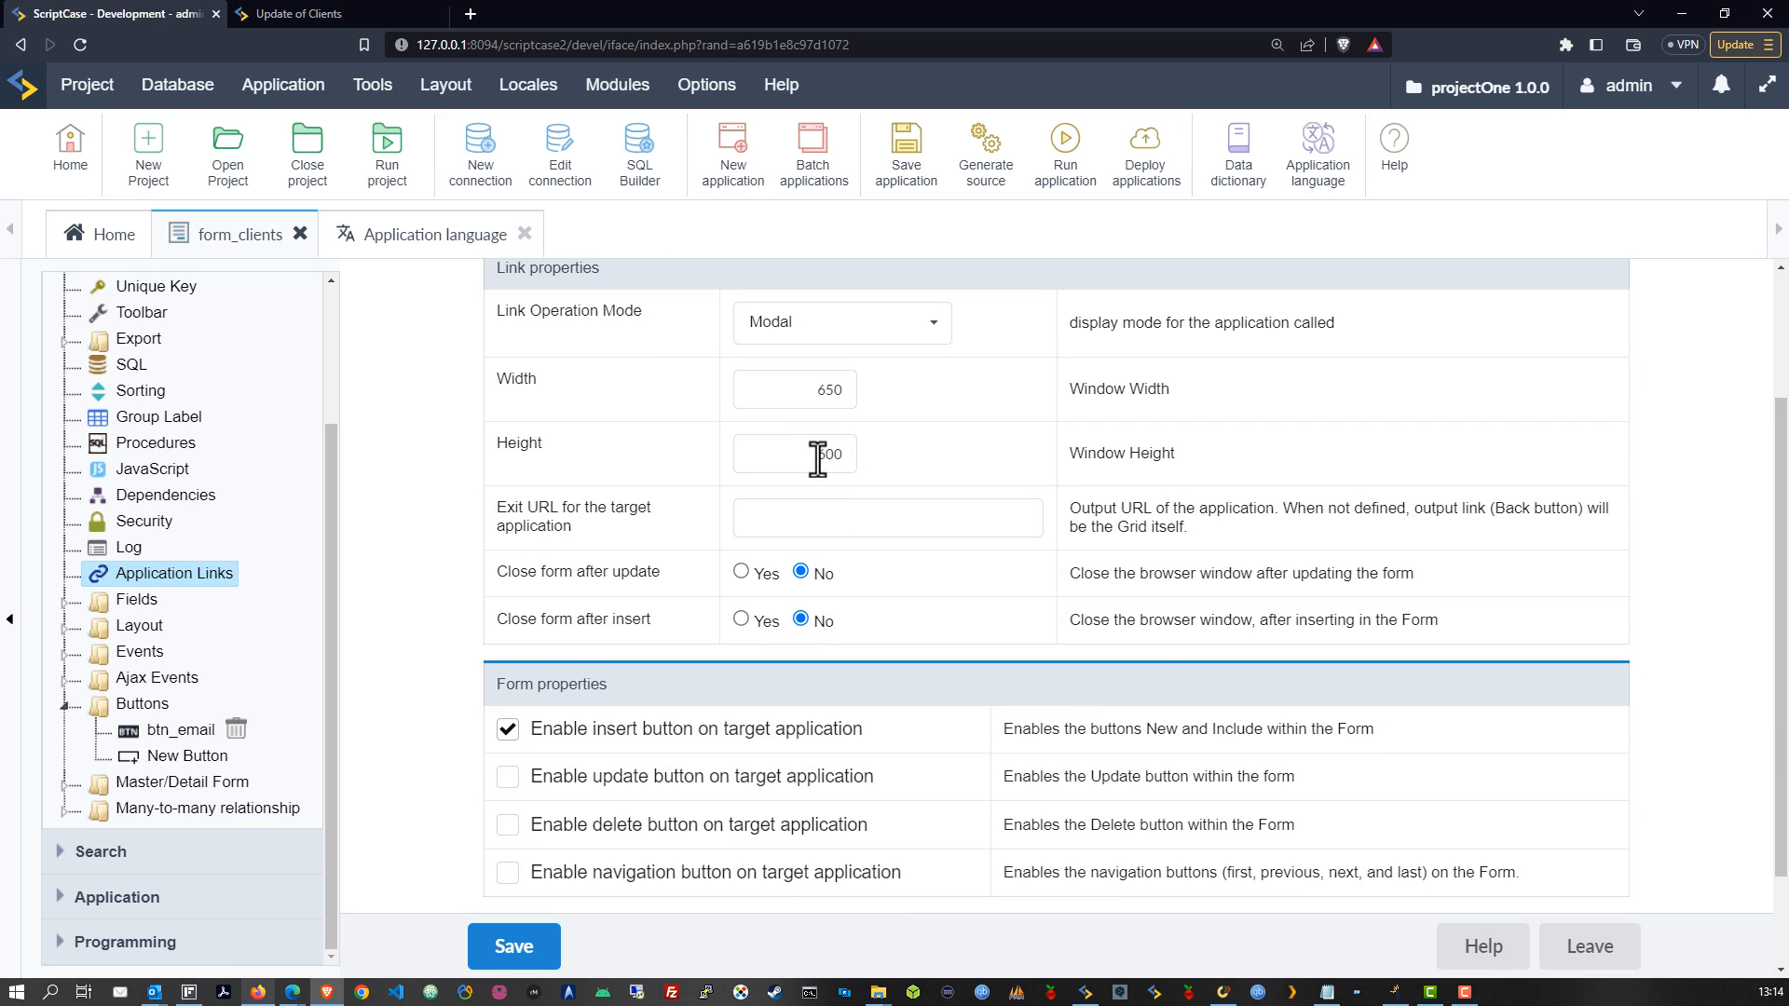
left_click(817, 455)
left_click(178, 731)
left_click(386, 154)
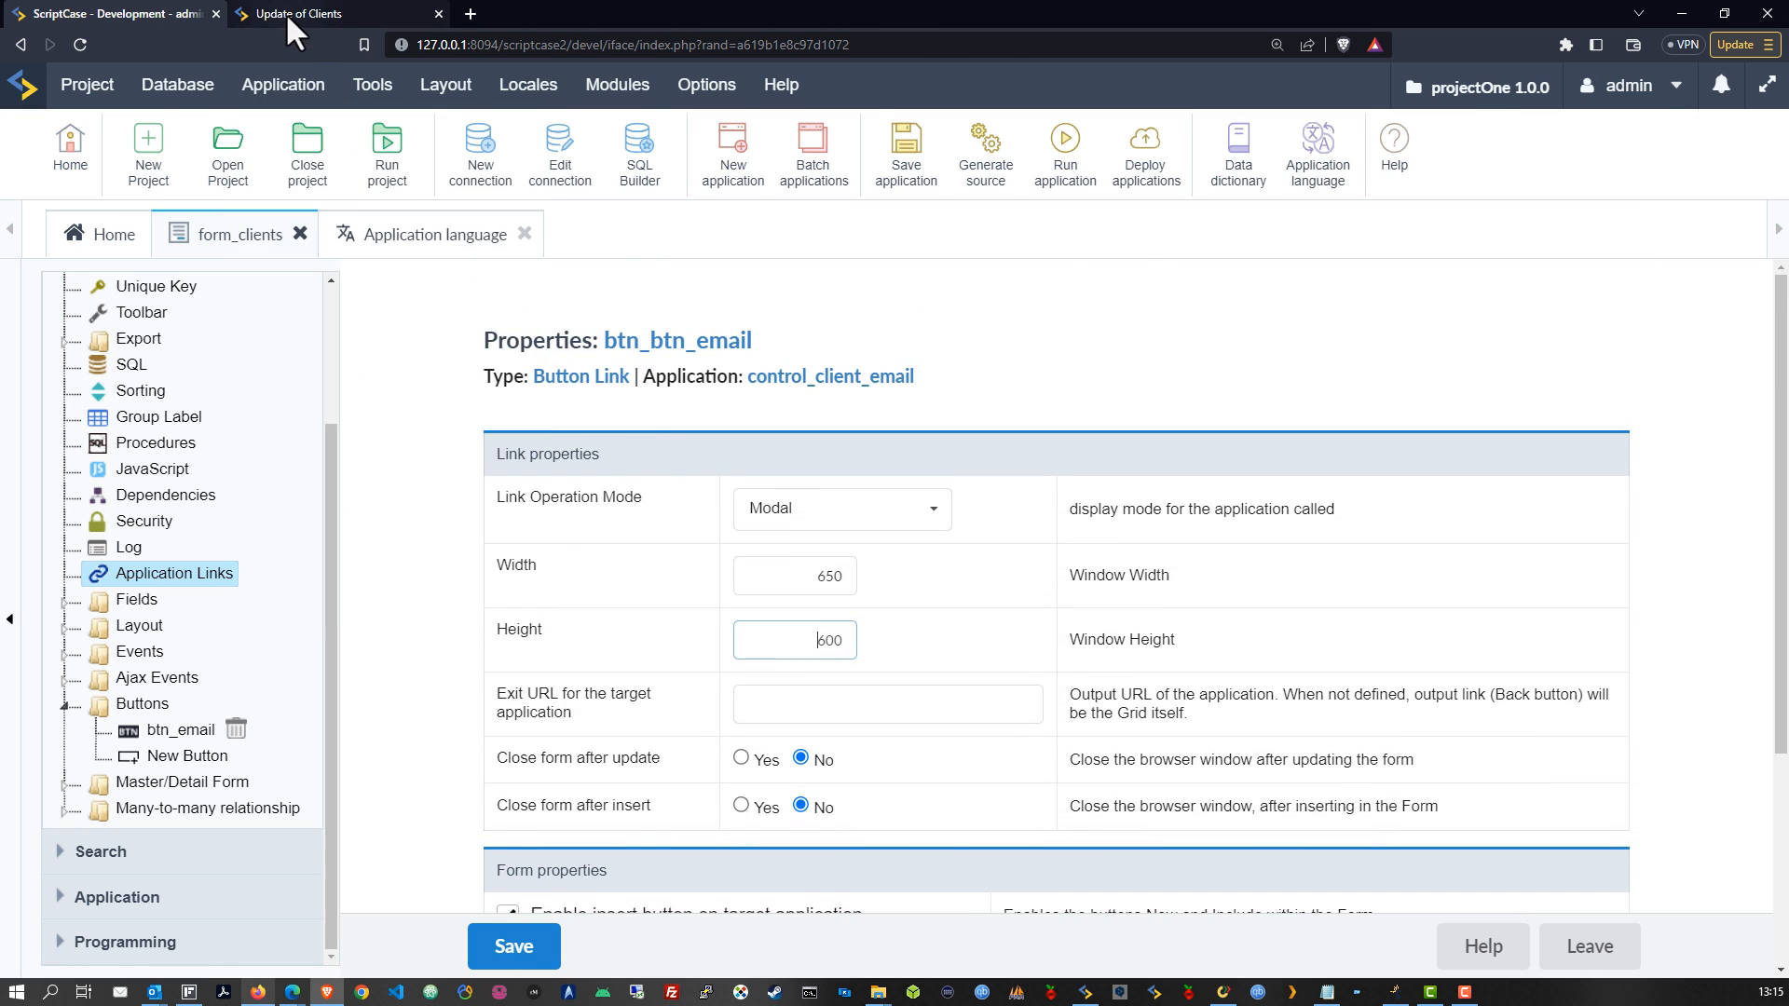
Step: In the running client form, open the Send Email modal twice to check its size and prefilled addresses, cancelling it each time
left_click(285, 13)
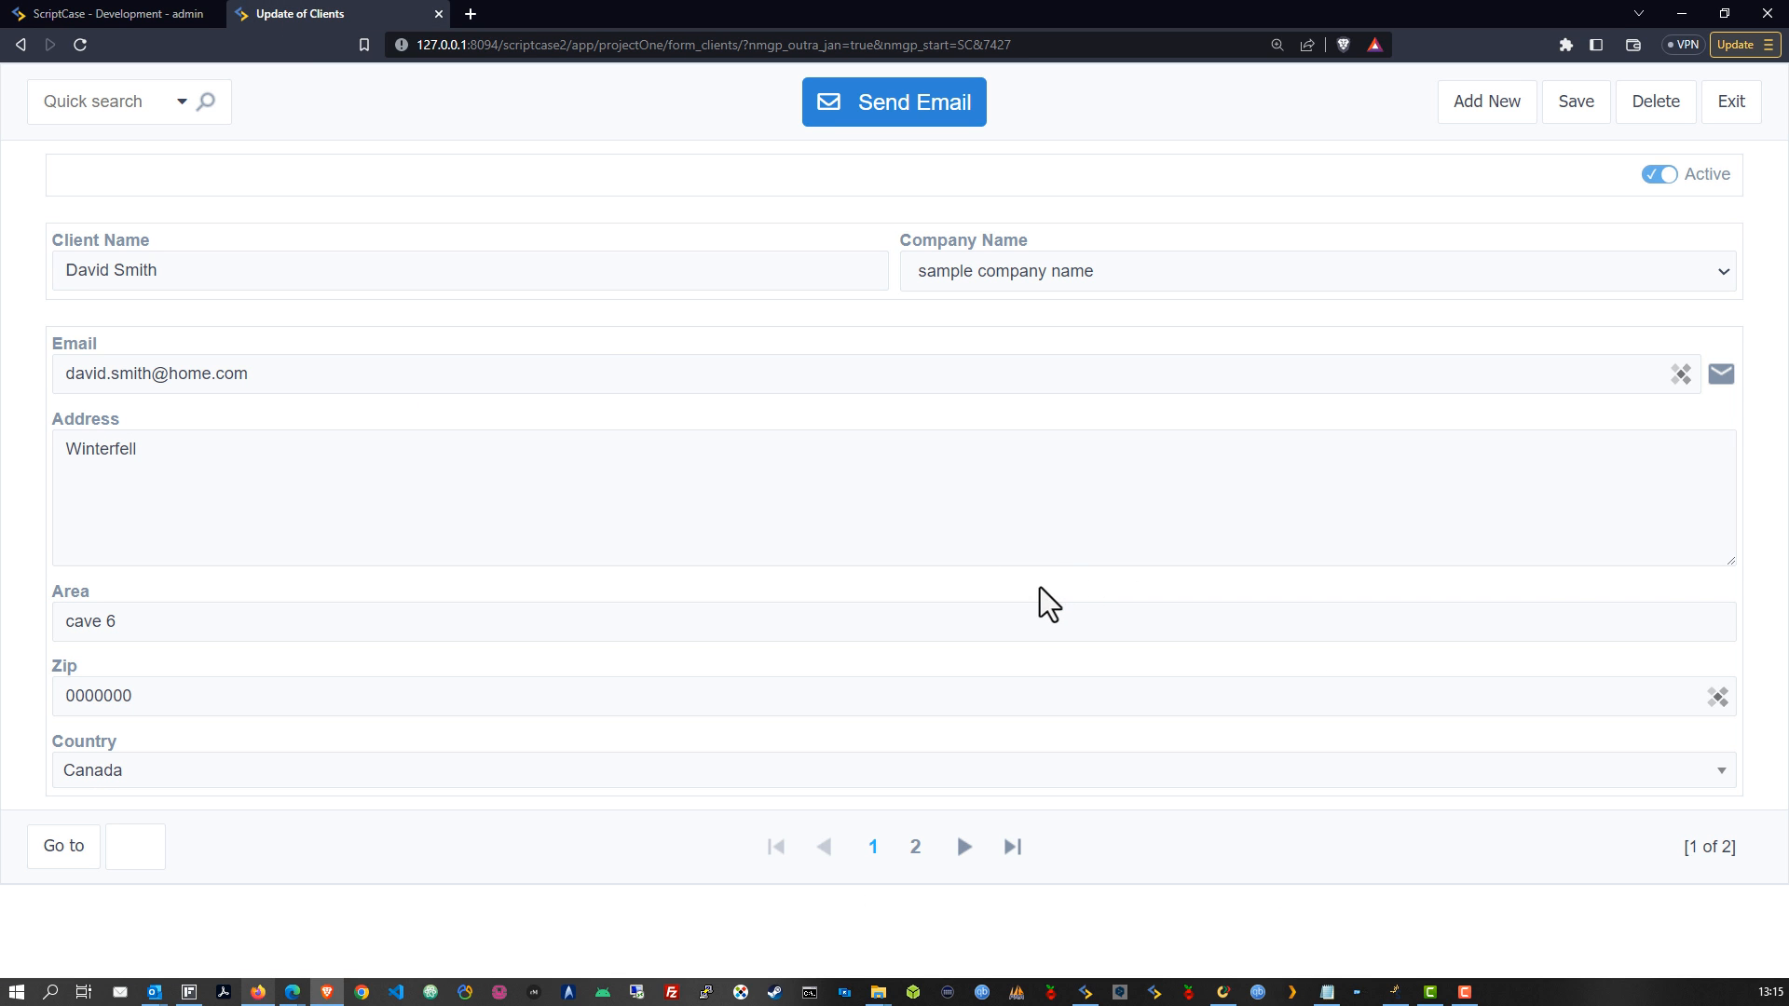
left_click(862, 110)
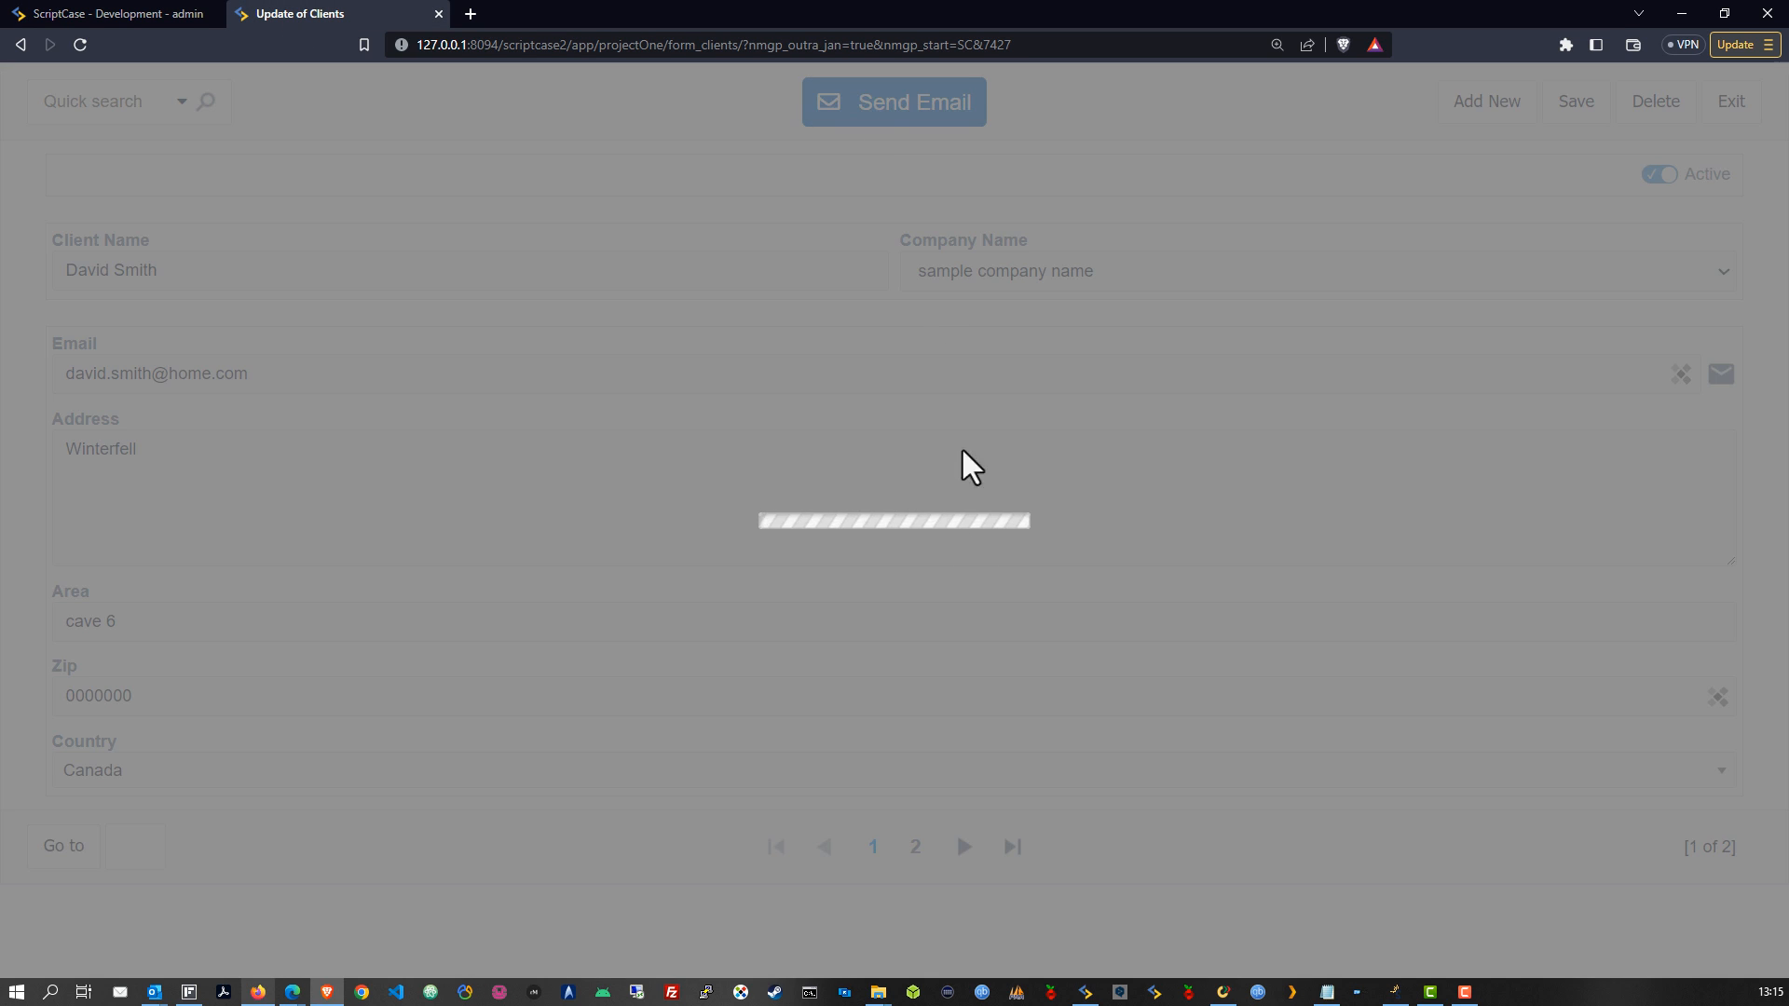
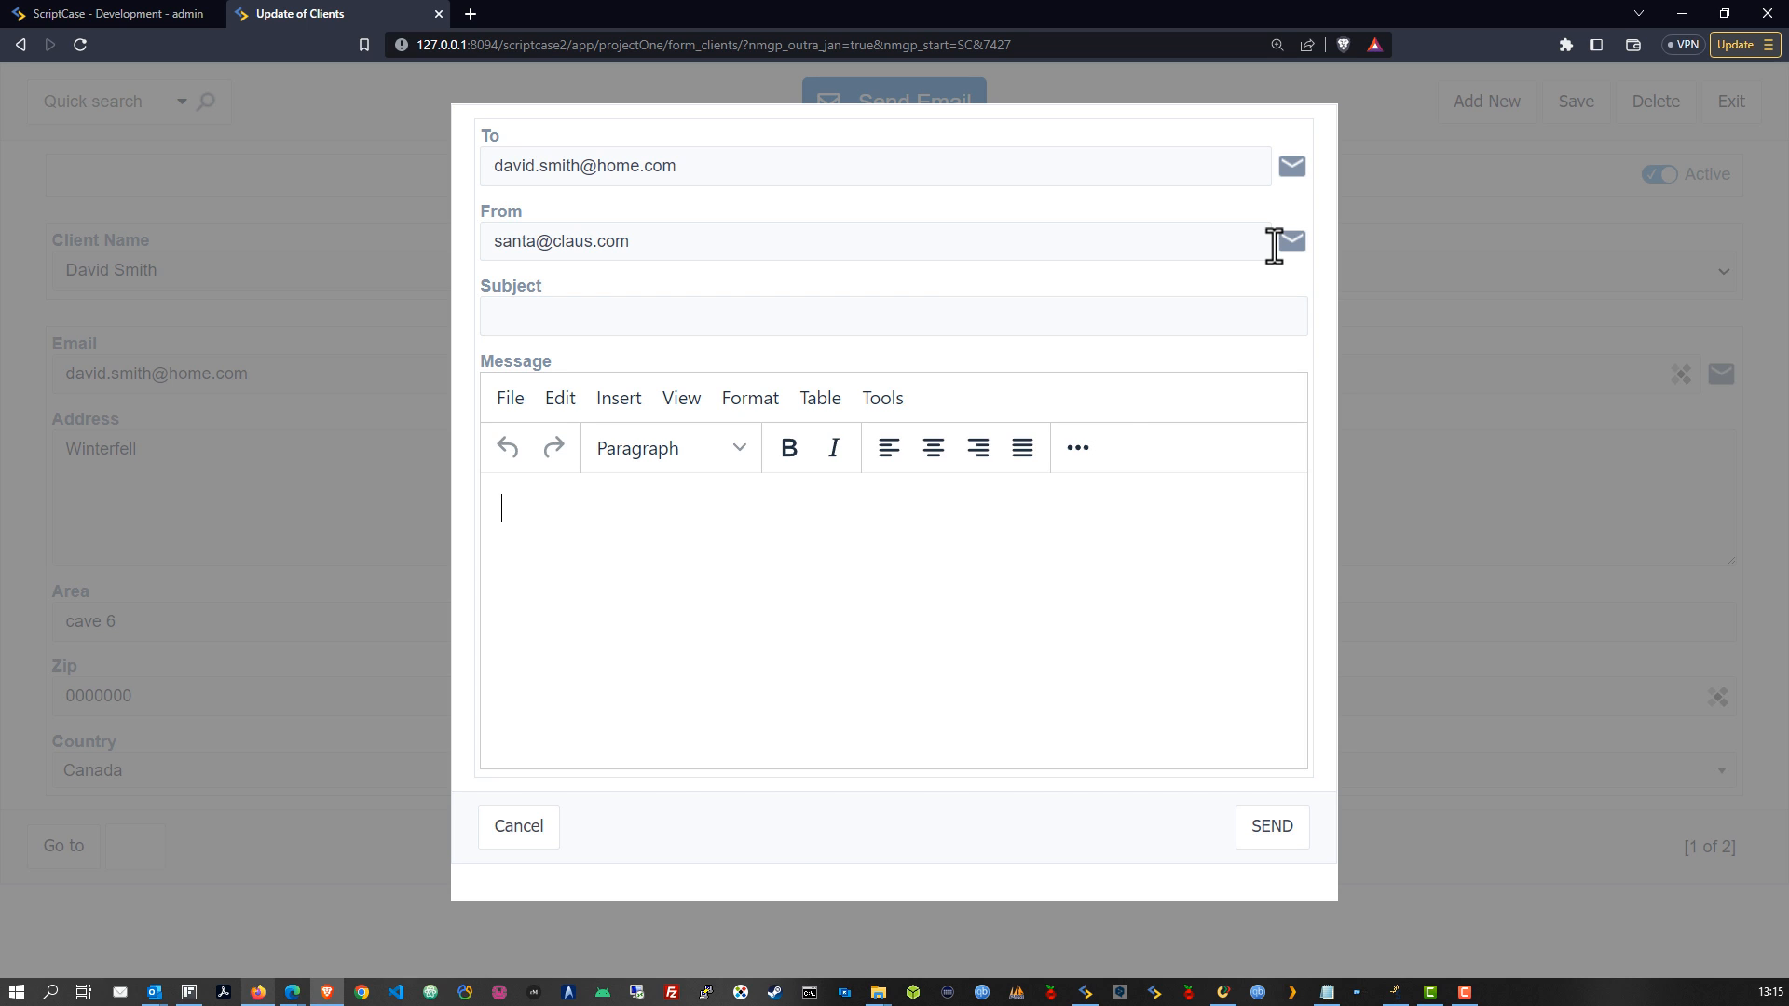
left_click(1216, 317)
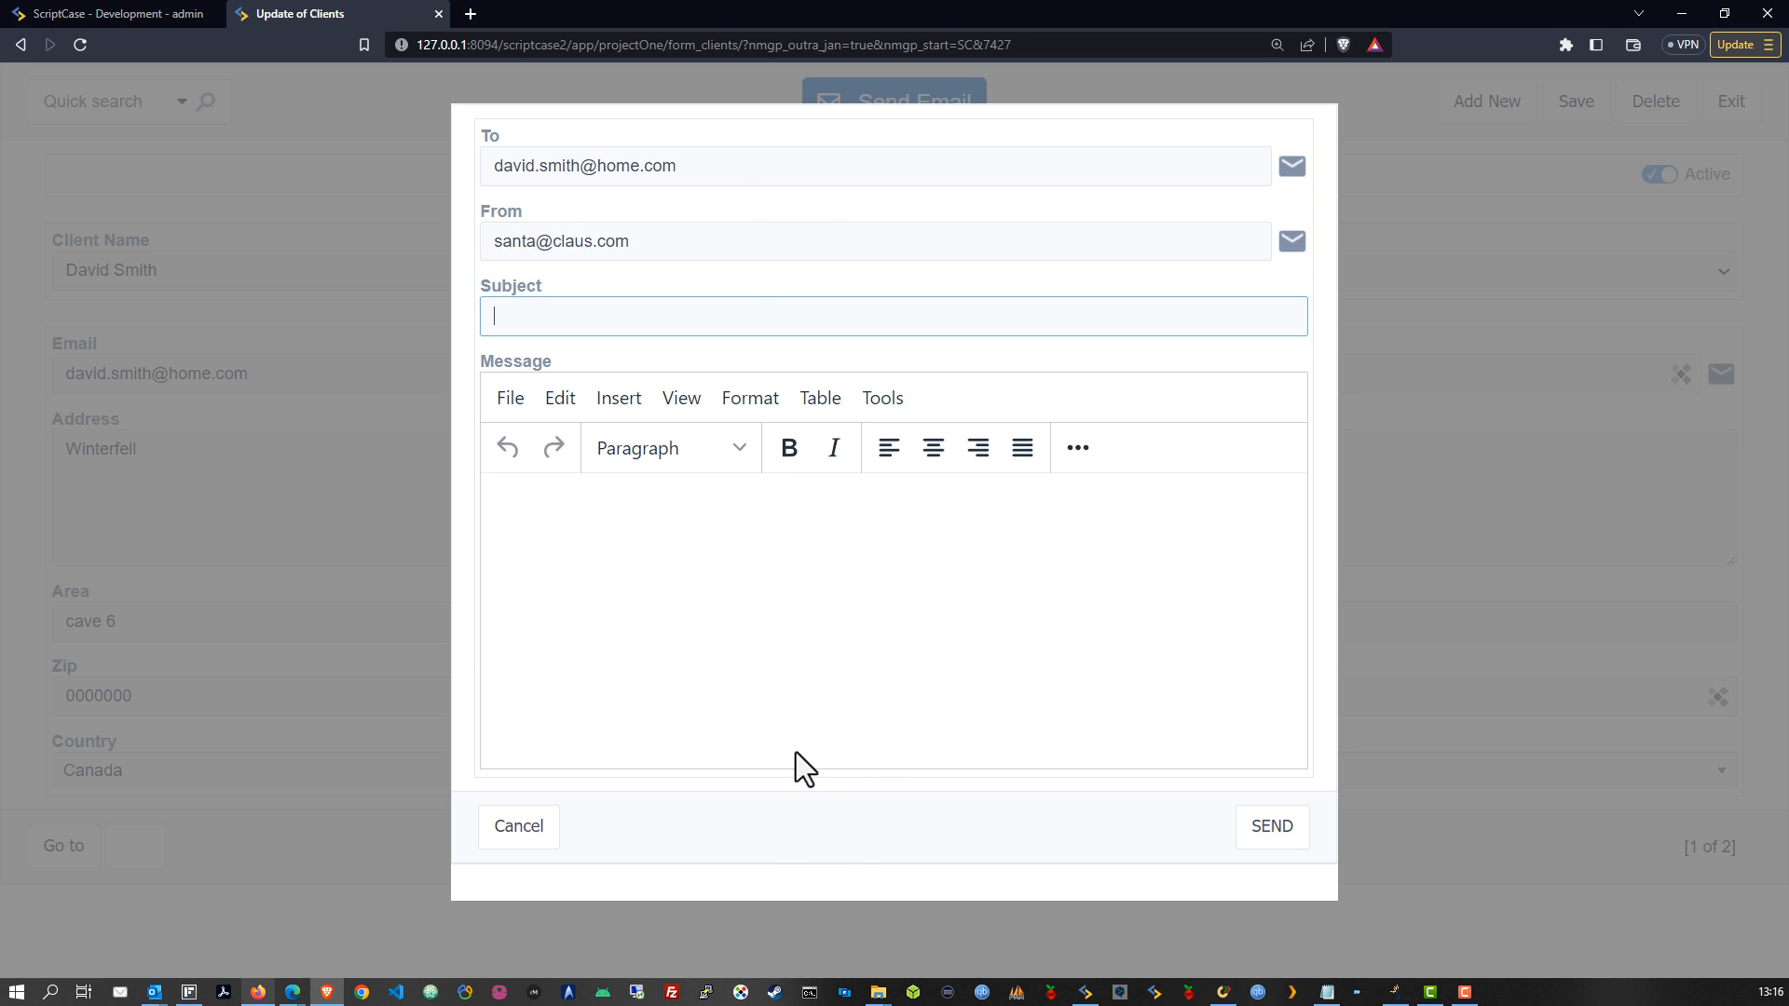
left_click(543, 843)
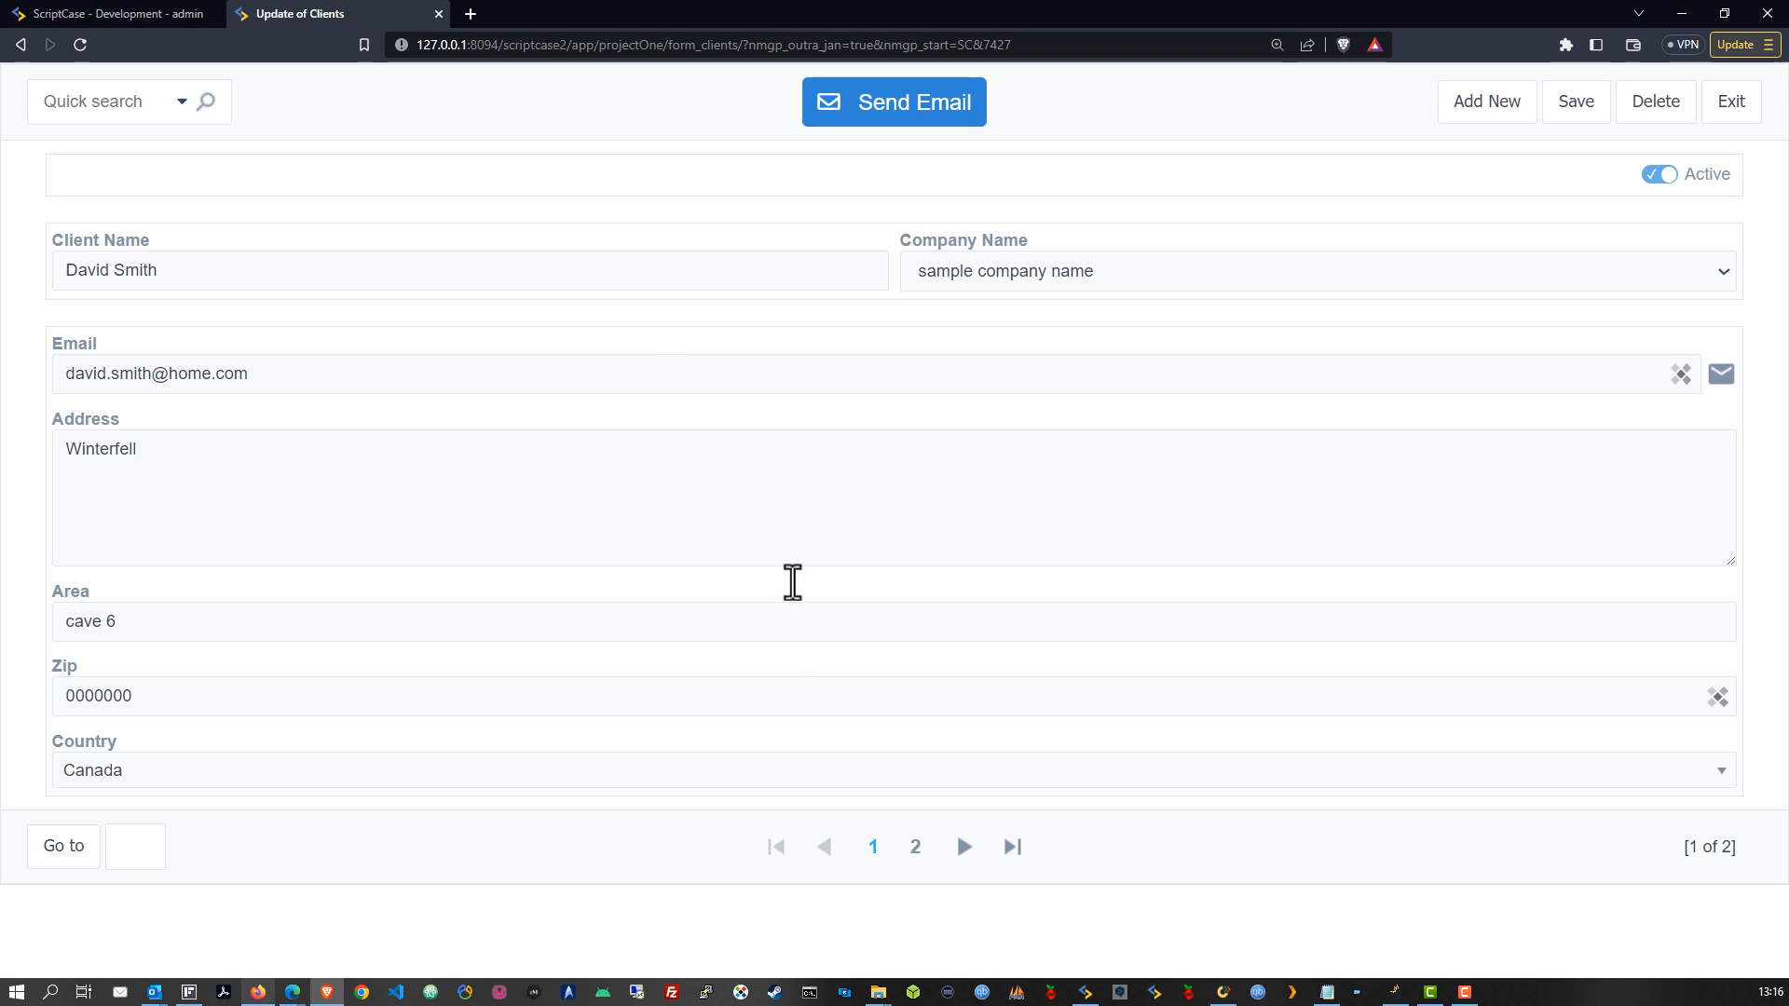
left_click(909, 116)
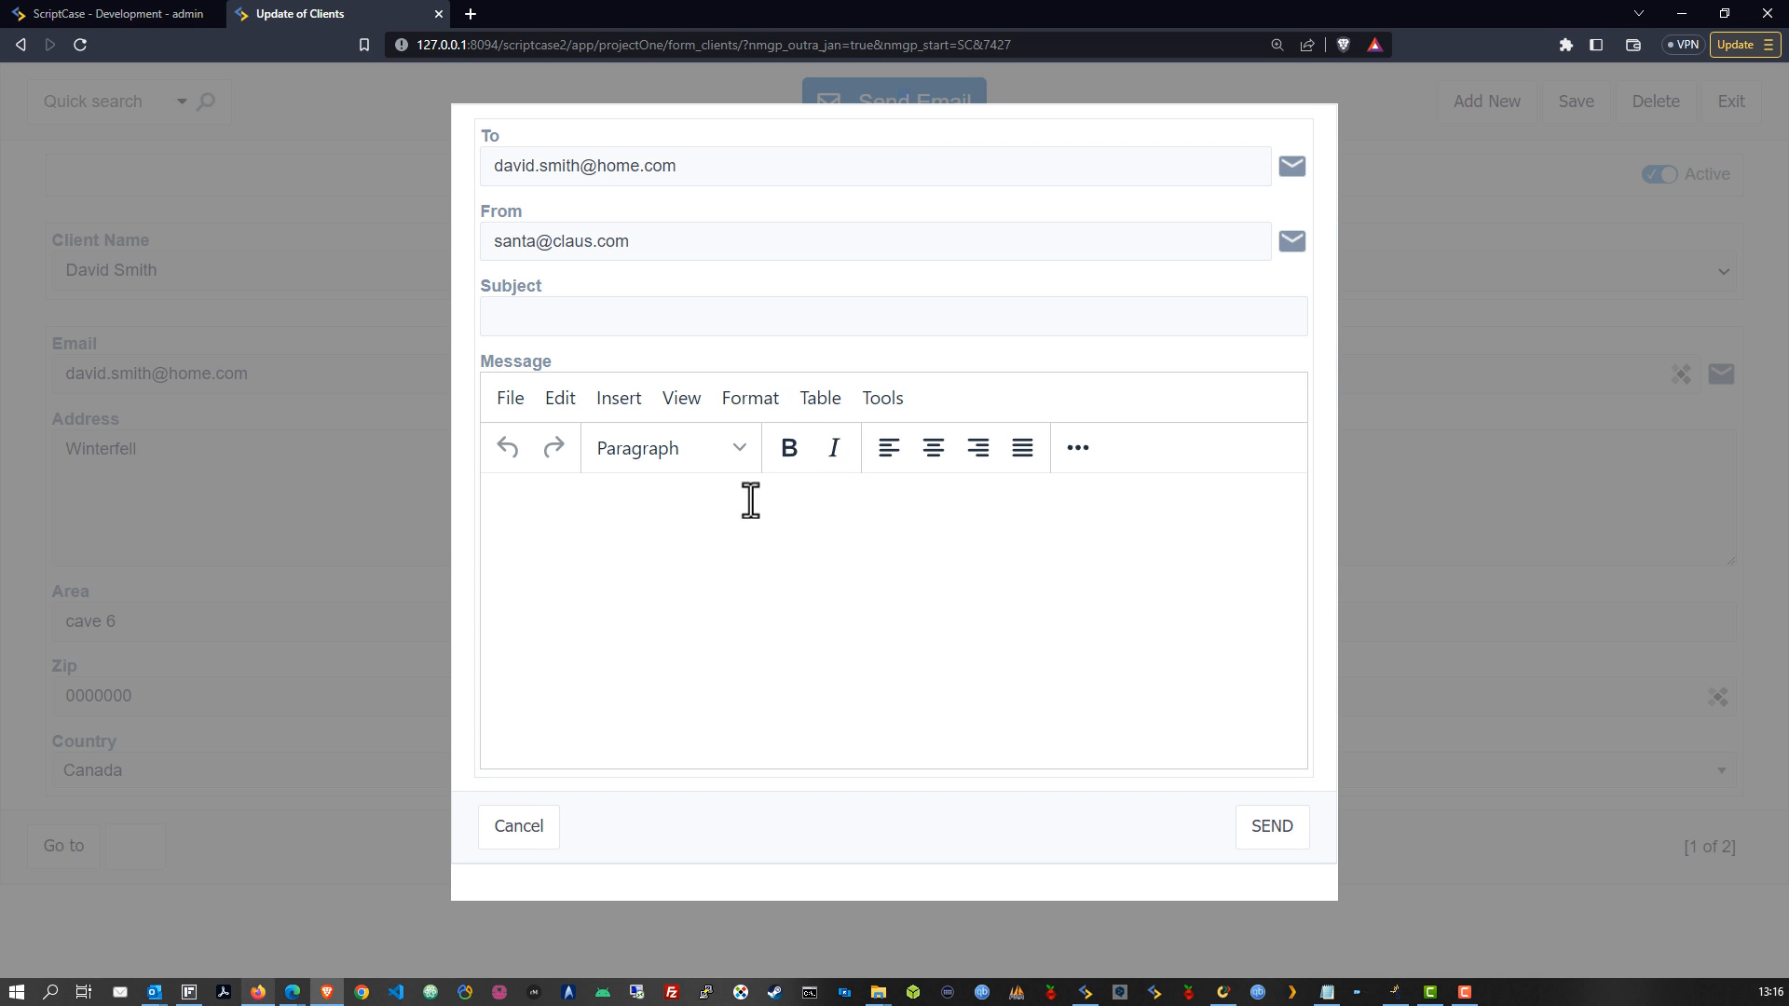
left_click(508, 839)
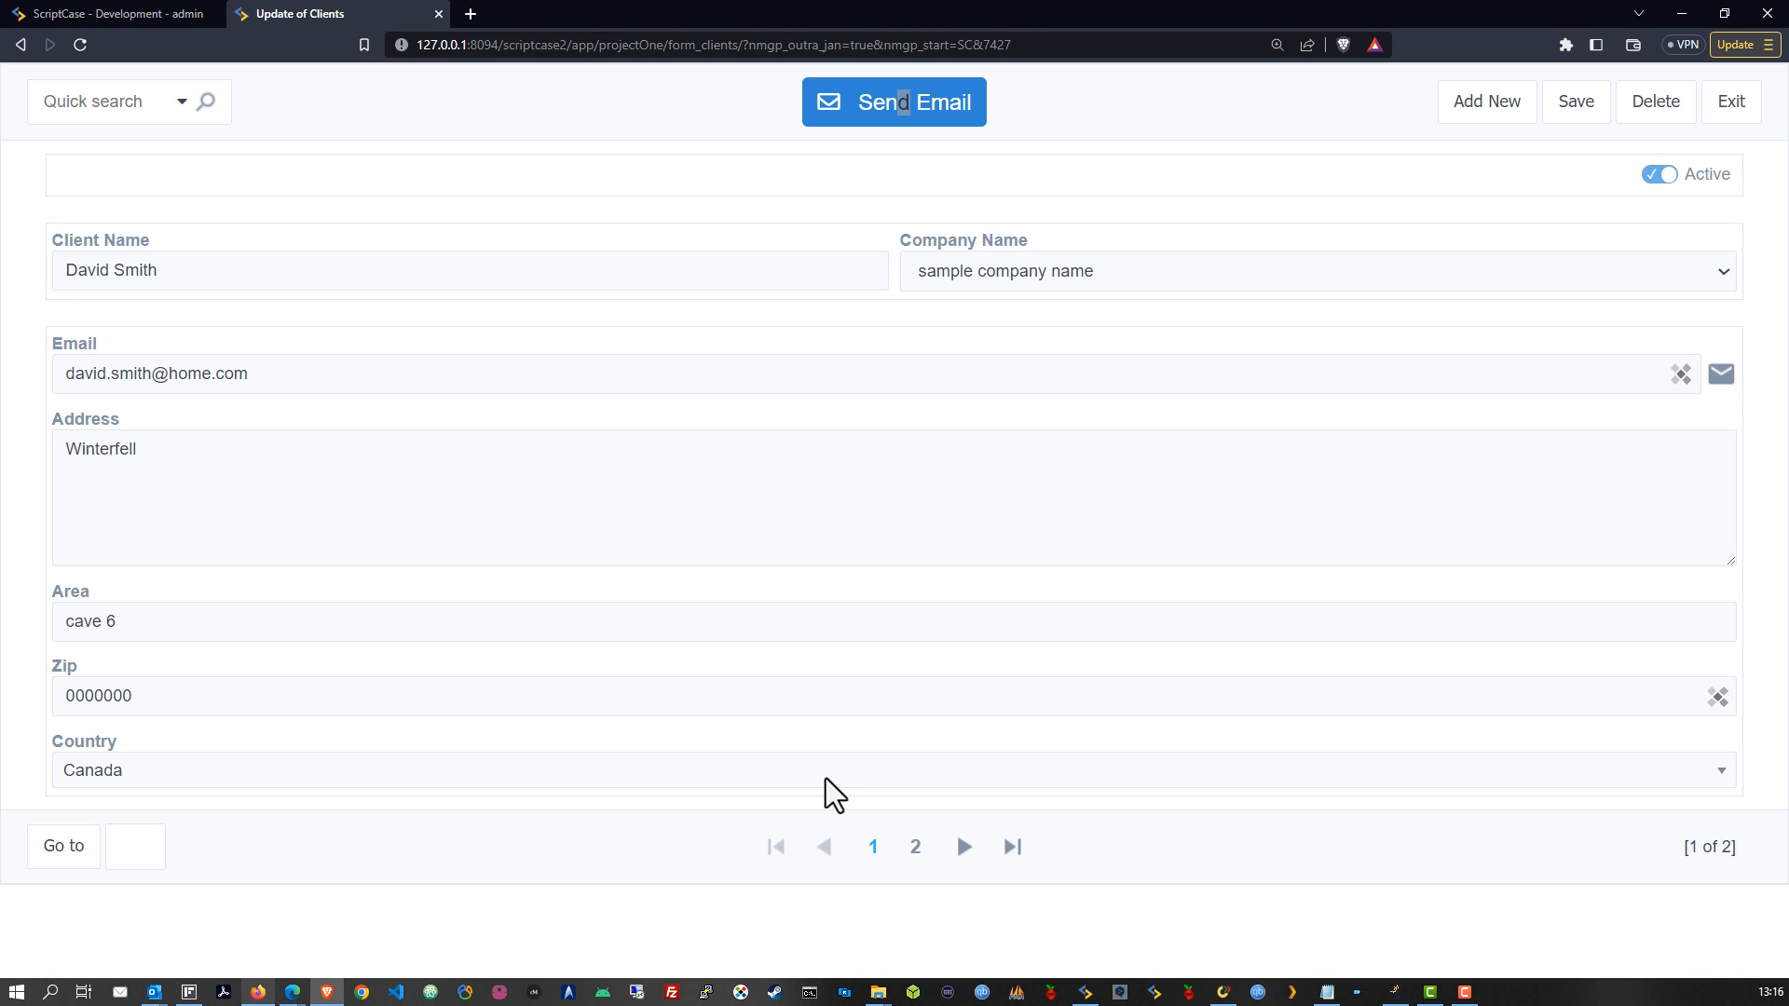
Step: Check whether Send Email shows on the second client and on a new record, and review btn_email's display mode settings
left_click(916, 848)
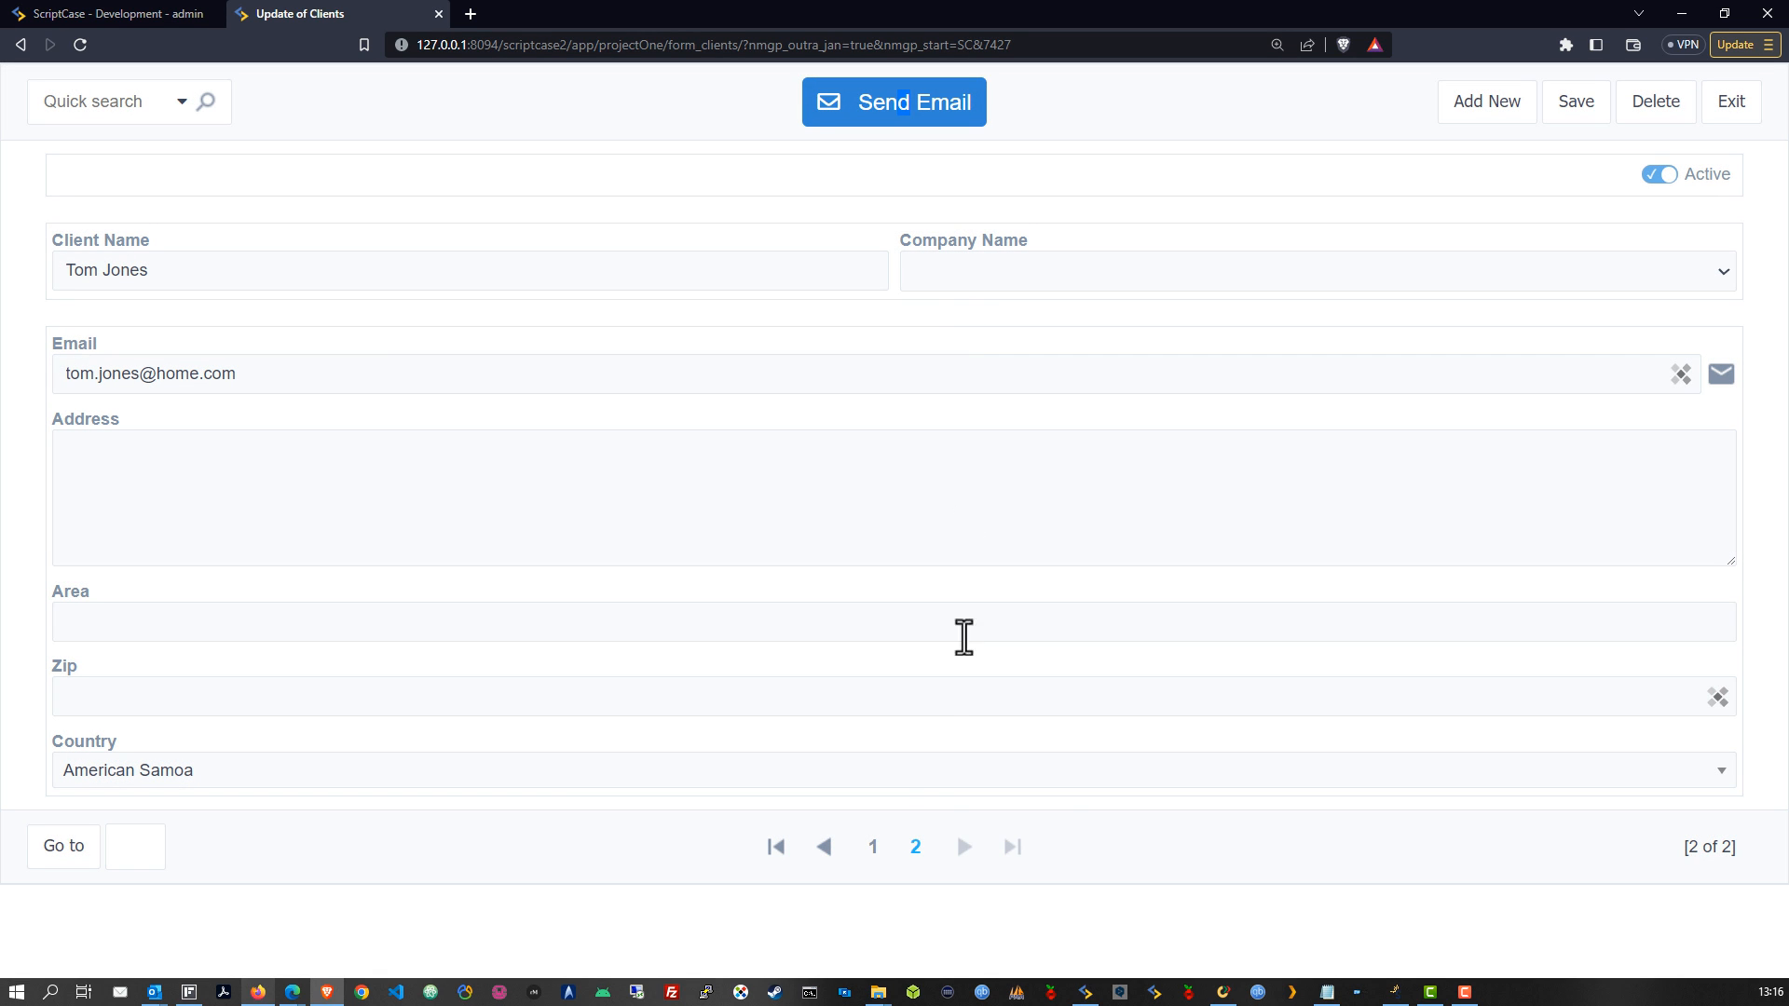
left_click(1487, 104)
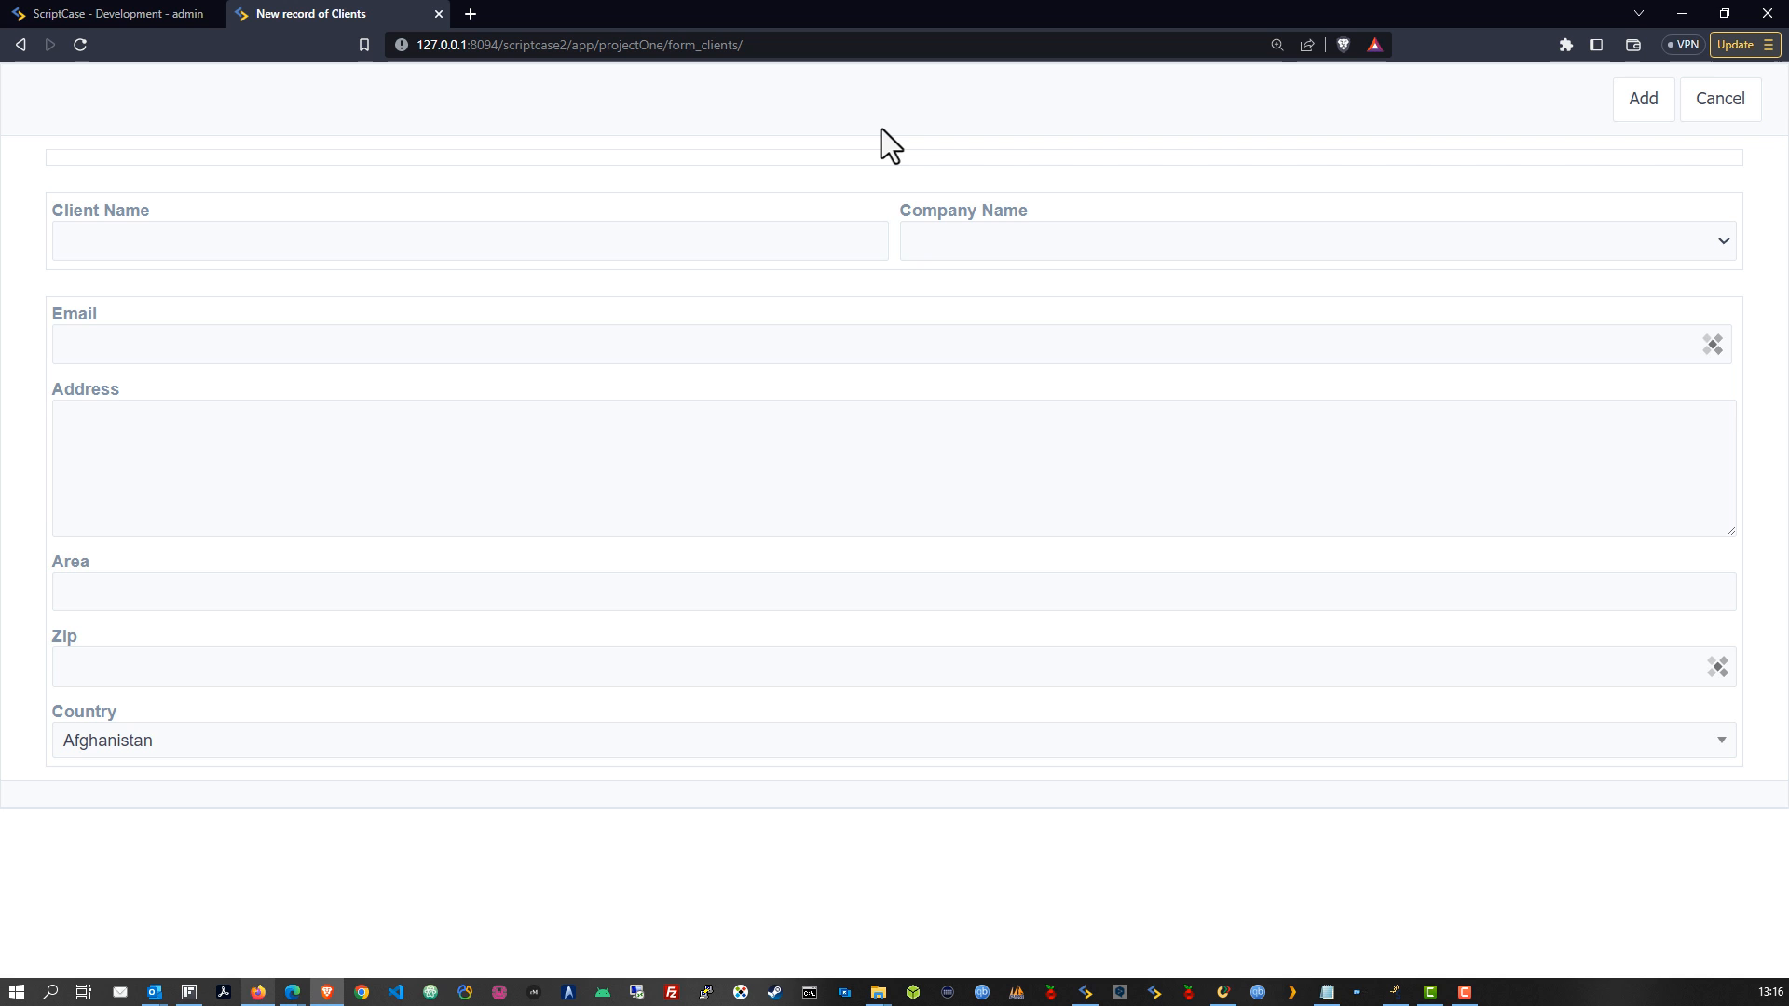
left_click(52, 11)
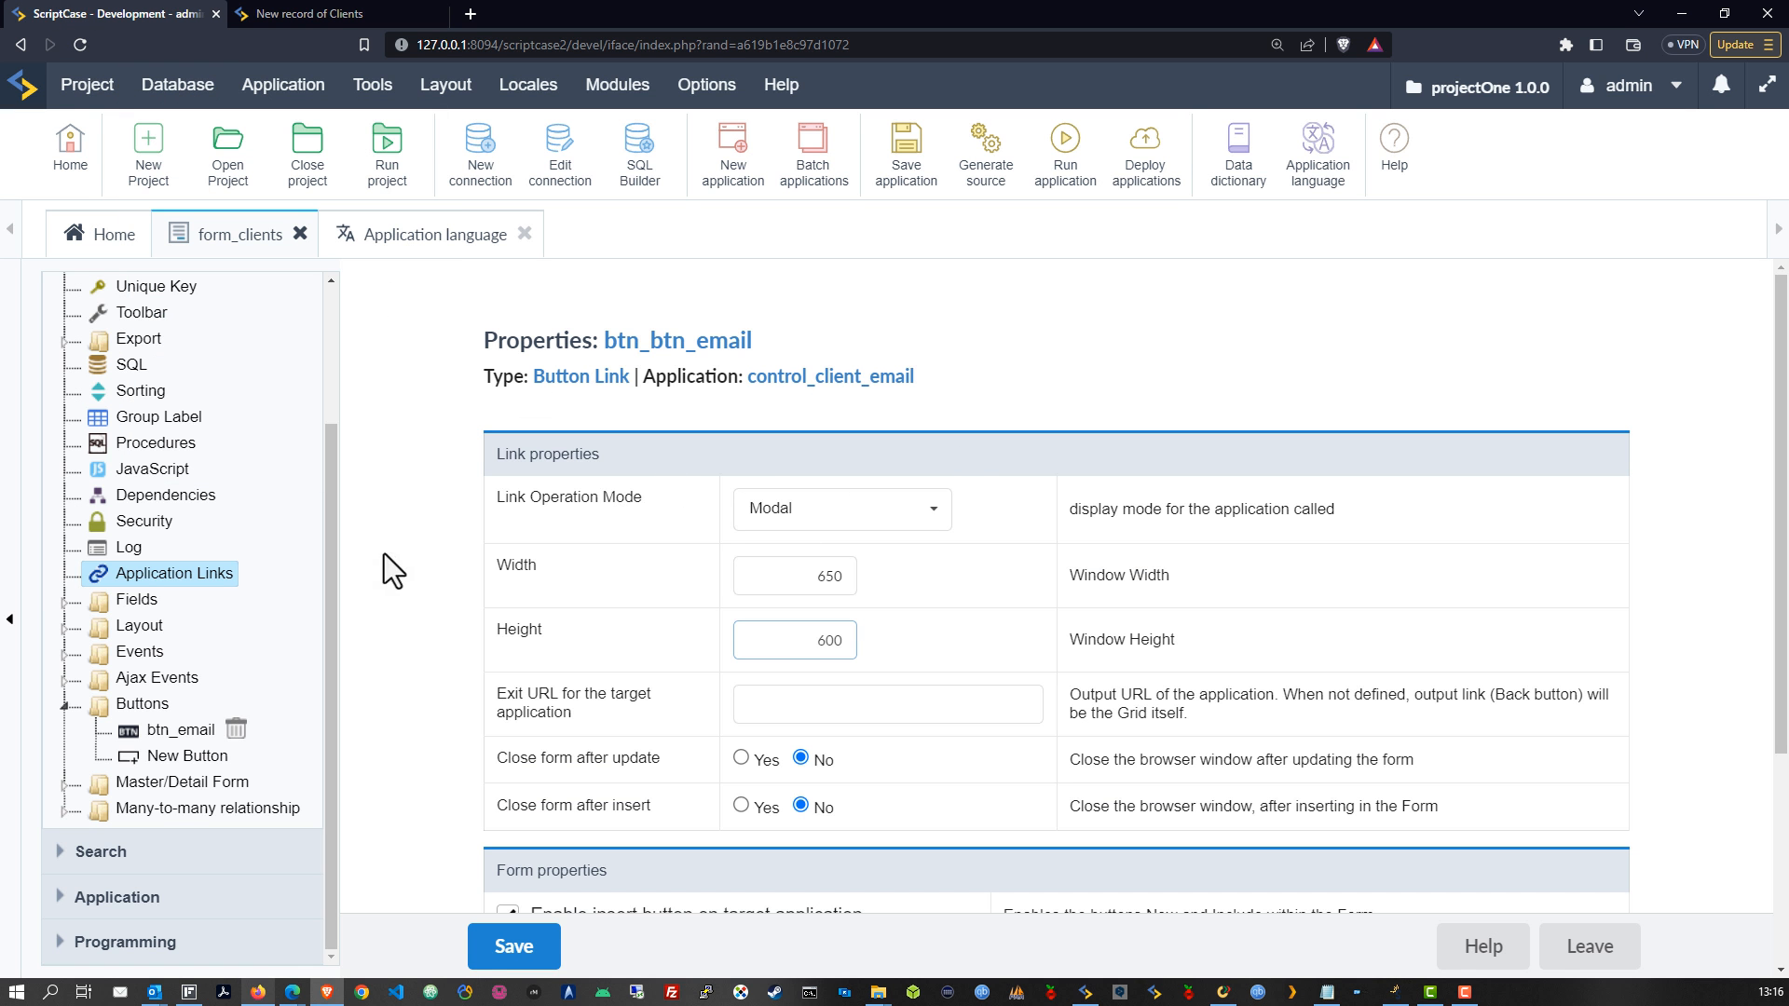
left_click(150, 741)
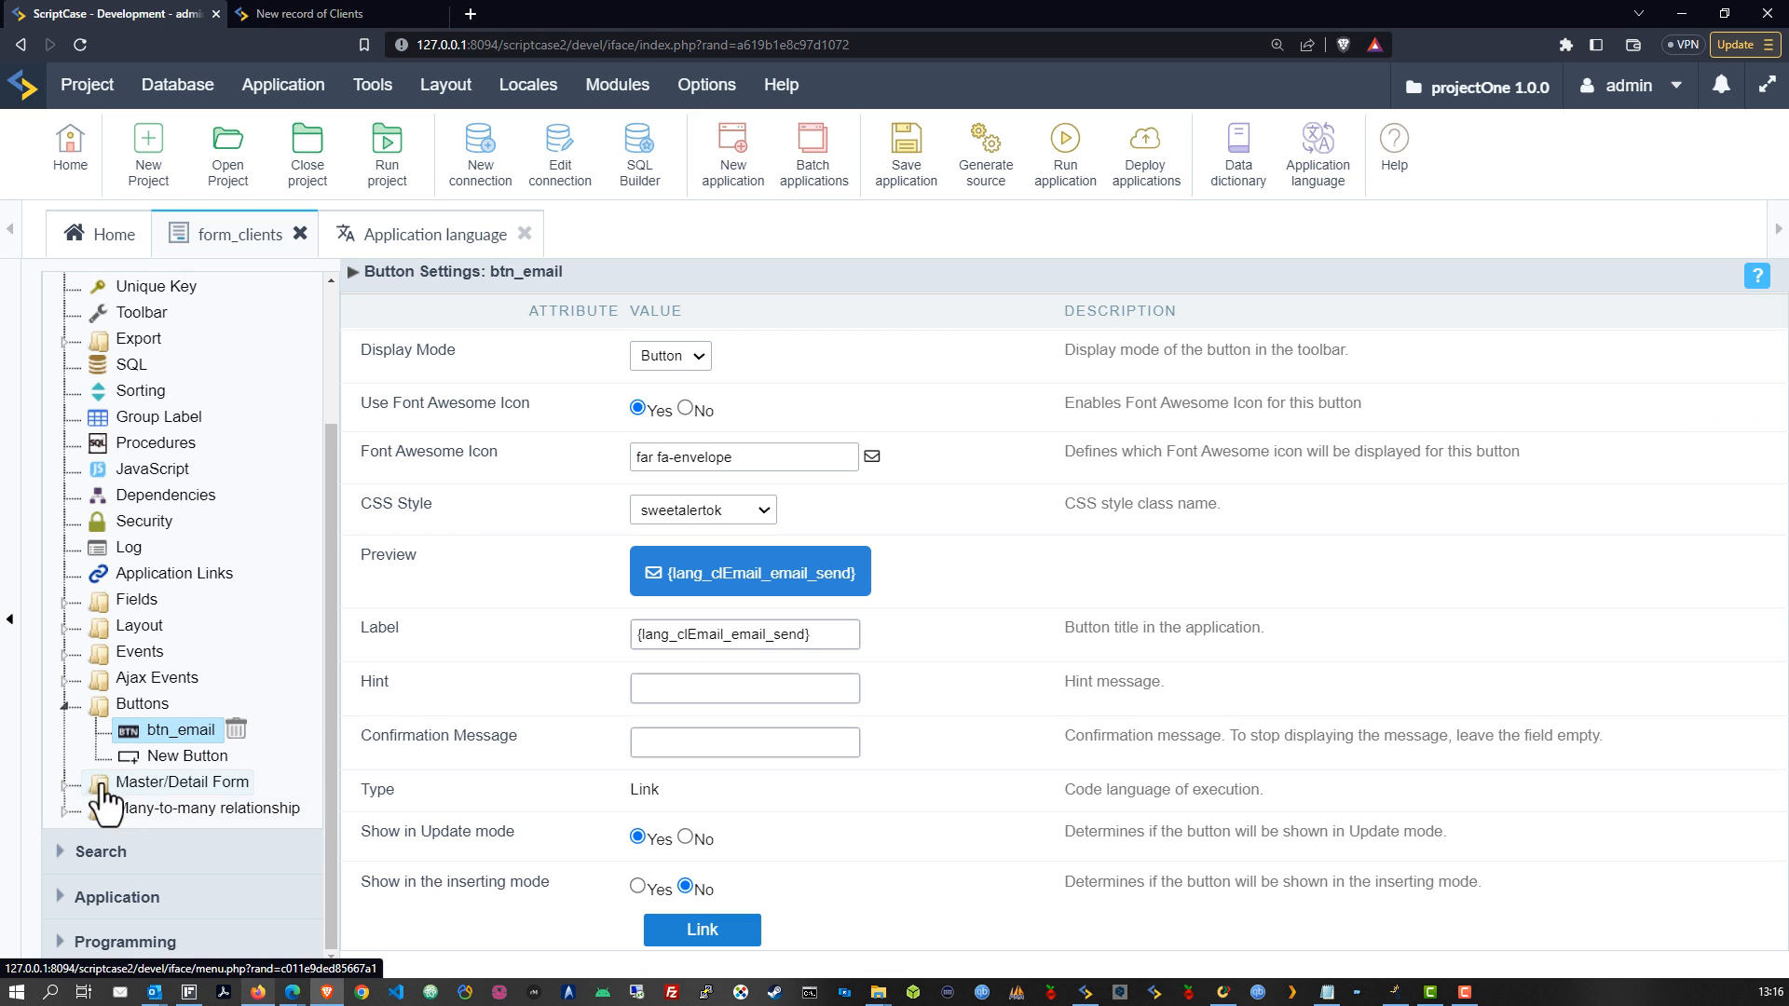
left_click(63, 706)
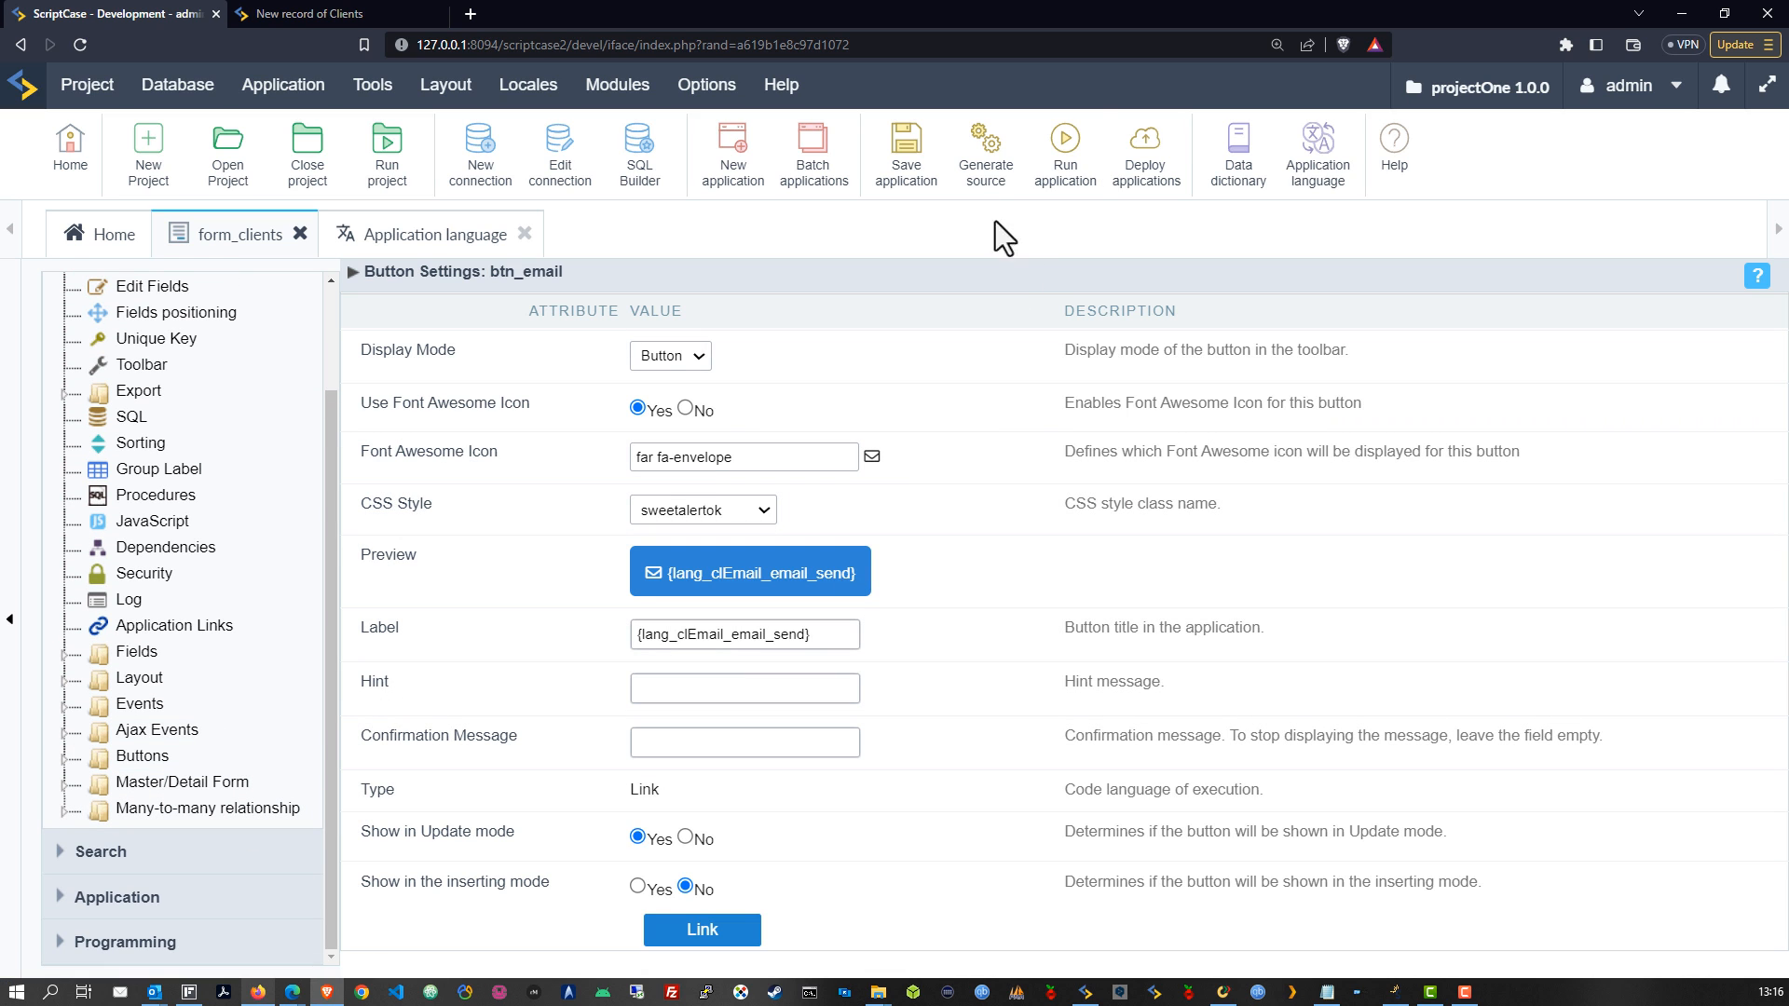
Step: Run form_clients once more, return to the development environment, and close the Application language and form_clients editors
left_click(1063, 163)
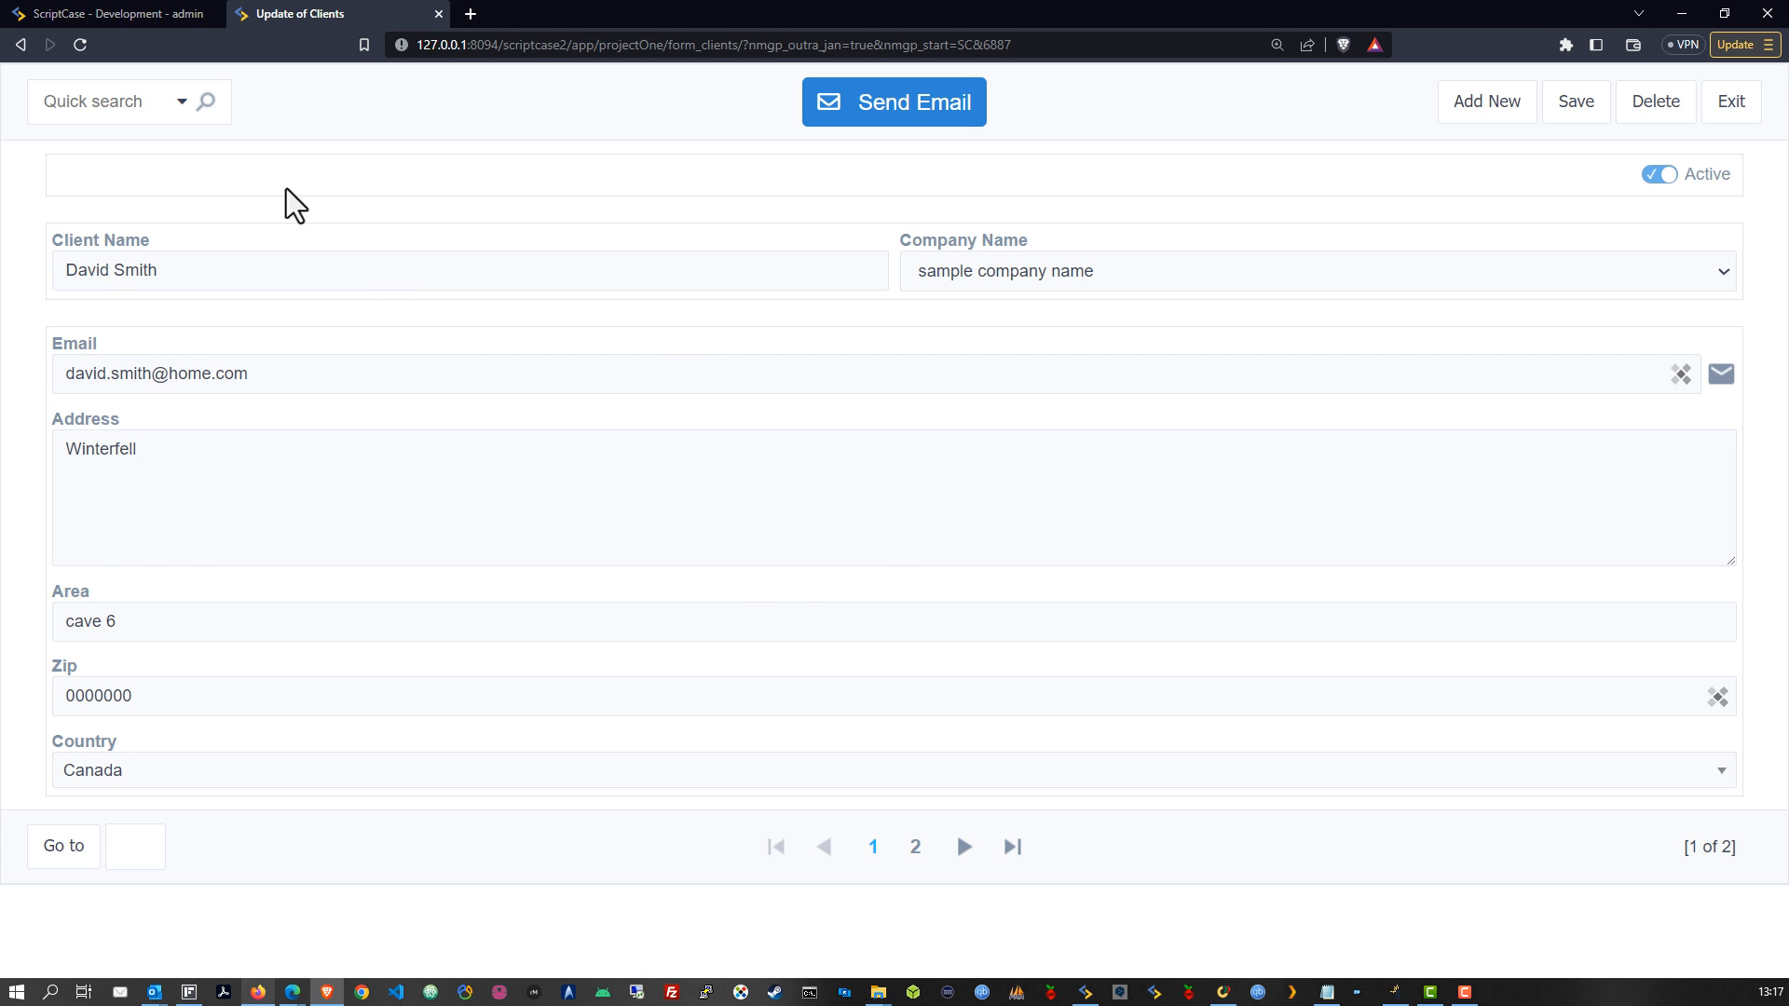
left_click(87, 19)
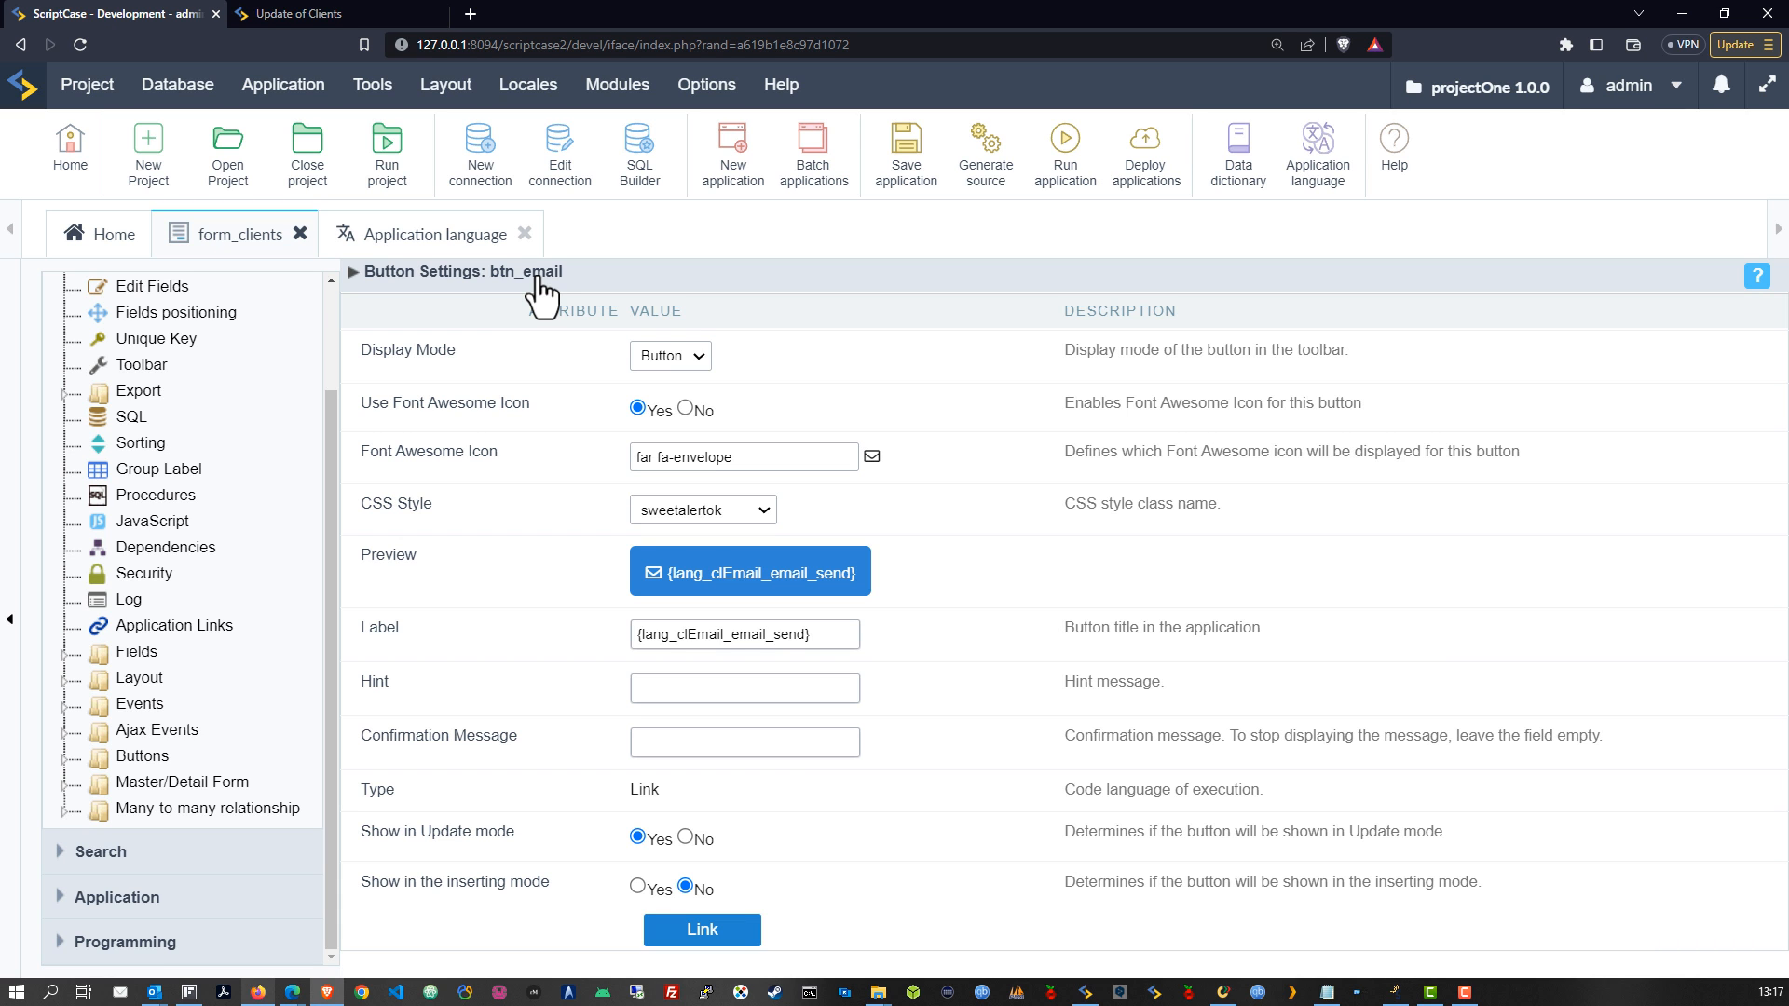
left_click(524, 234)
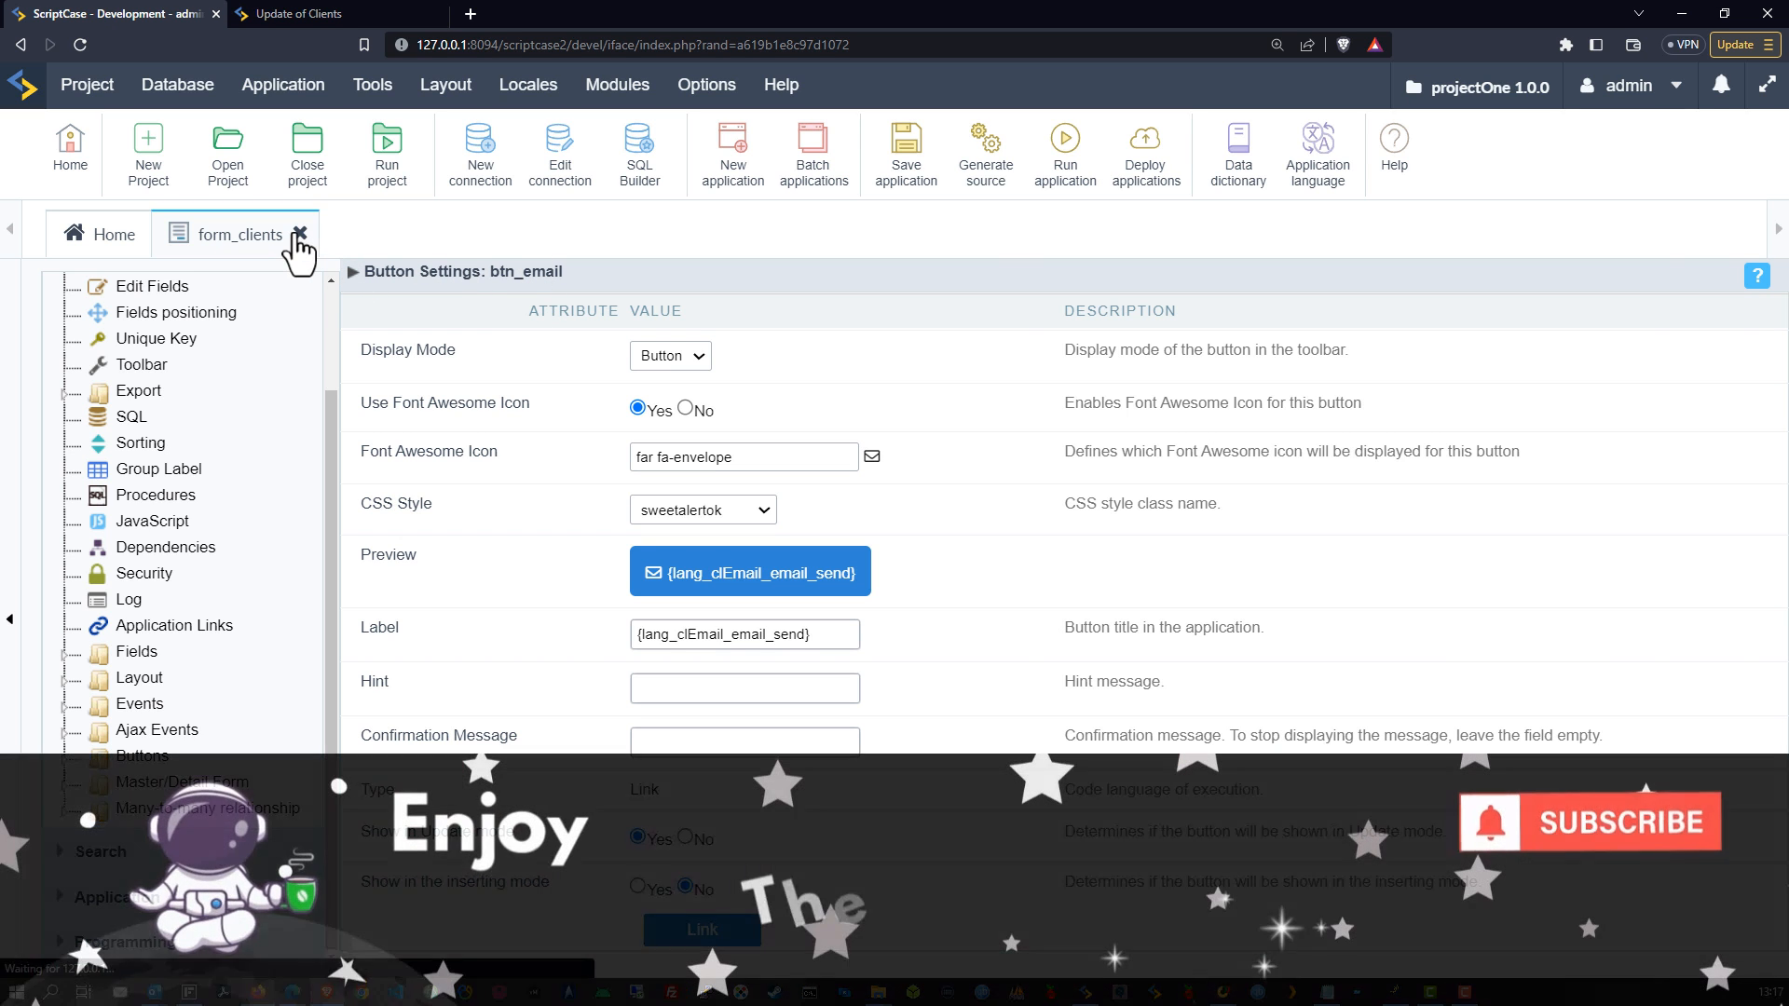
left_click(299, 233)
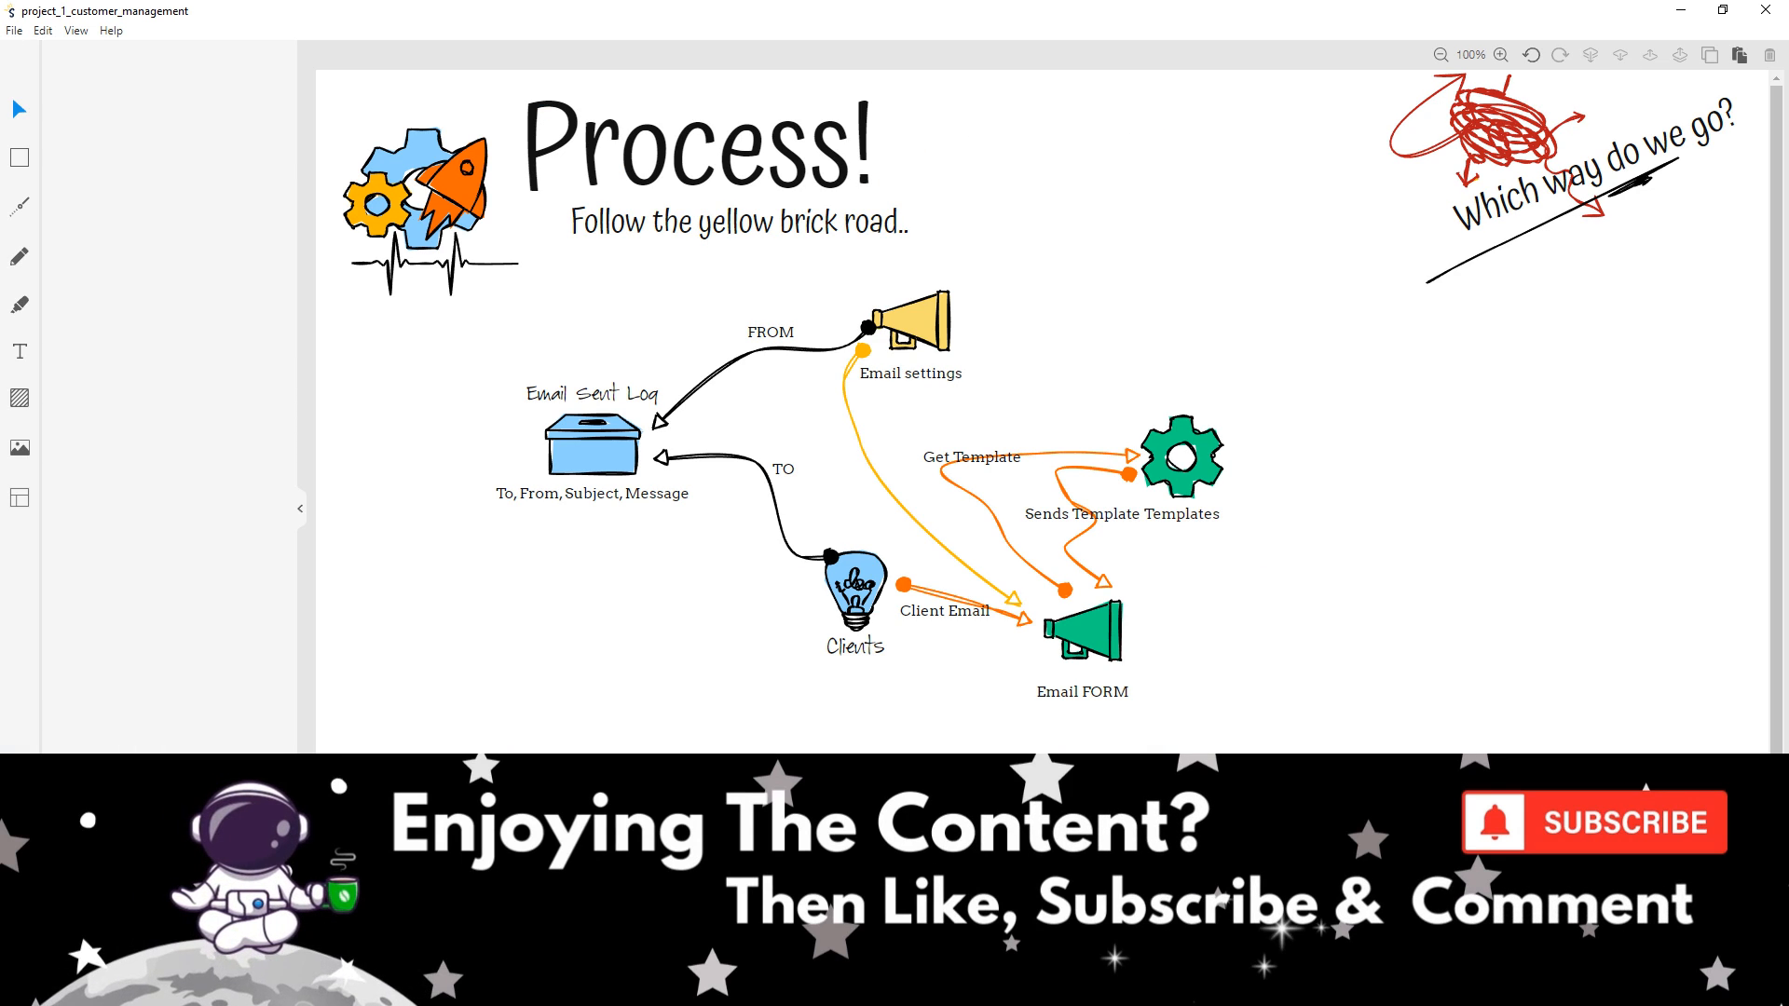
Step: Switch to the project_1_customer_management drawing and add the text "Email Sending to Clients" beneath the subtitle on the Idea page
left_click(346, 967)
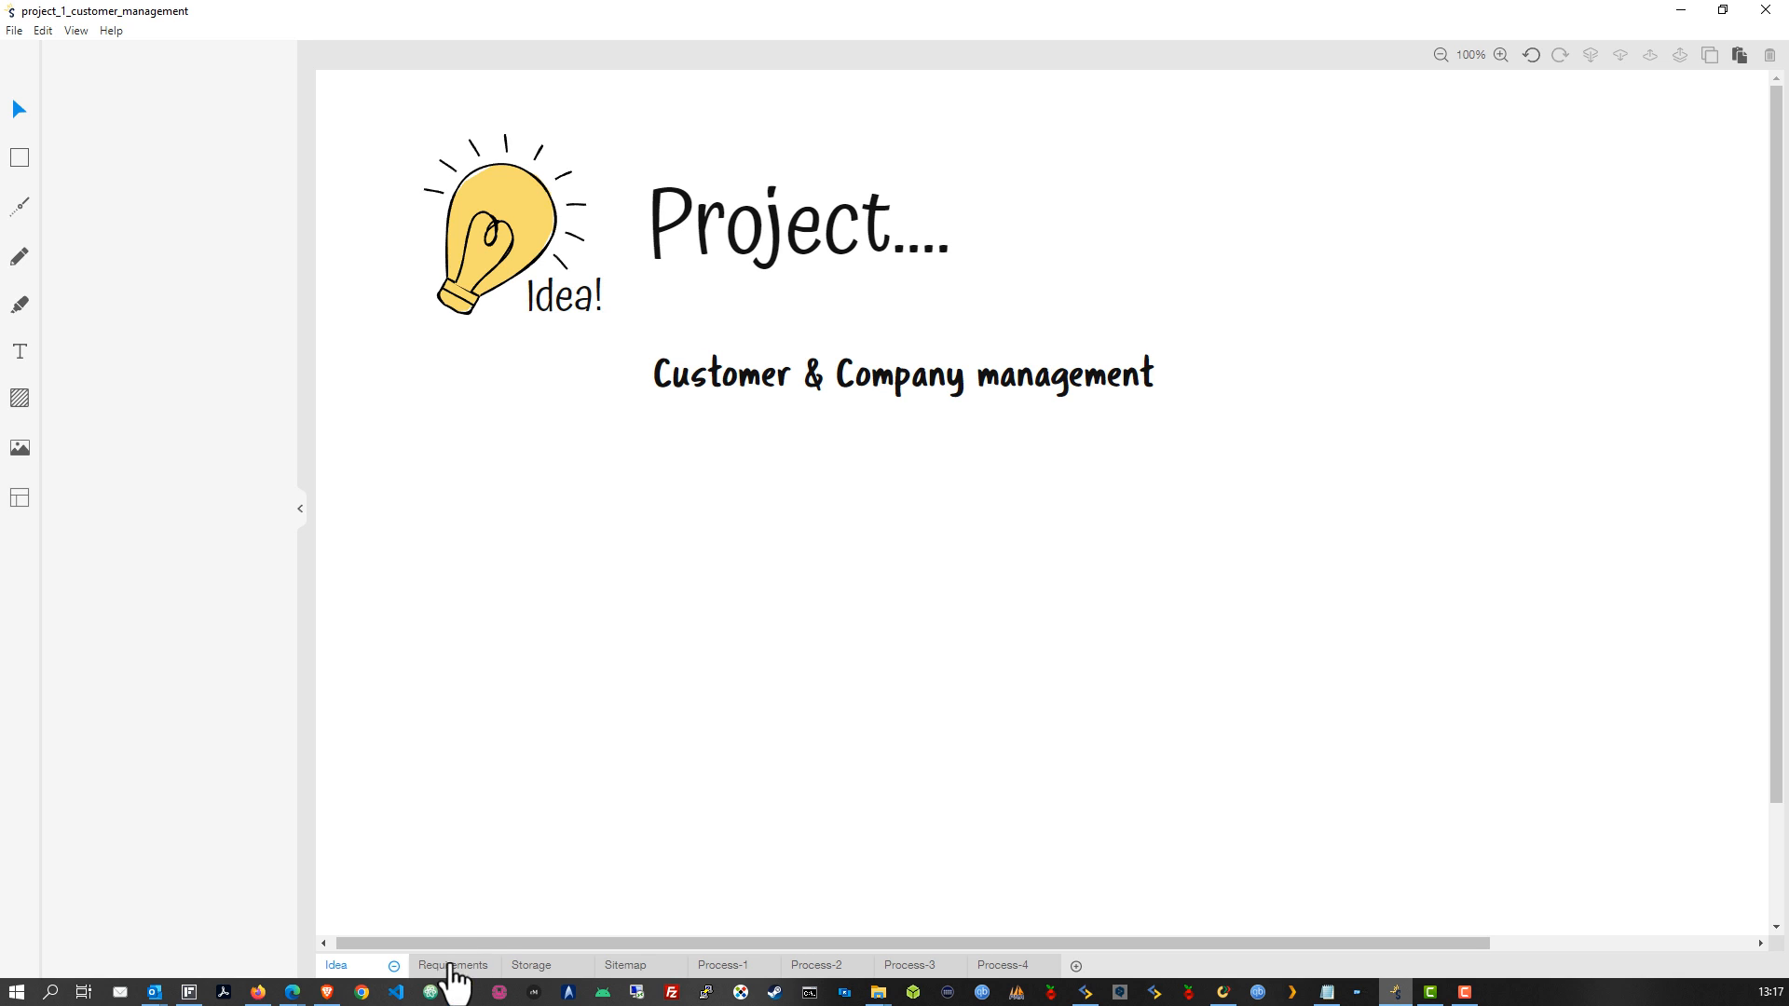
left_click(17, 355)
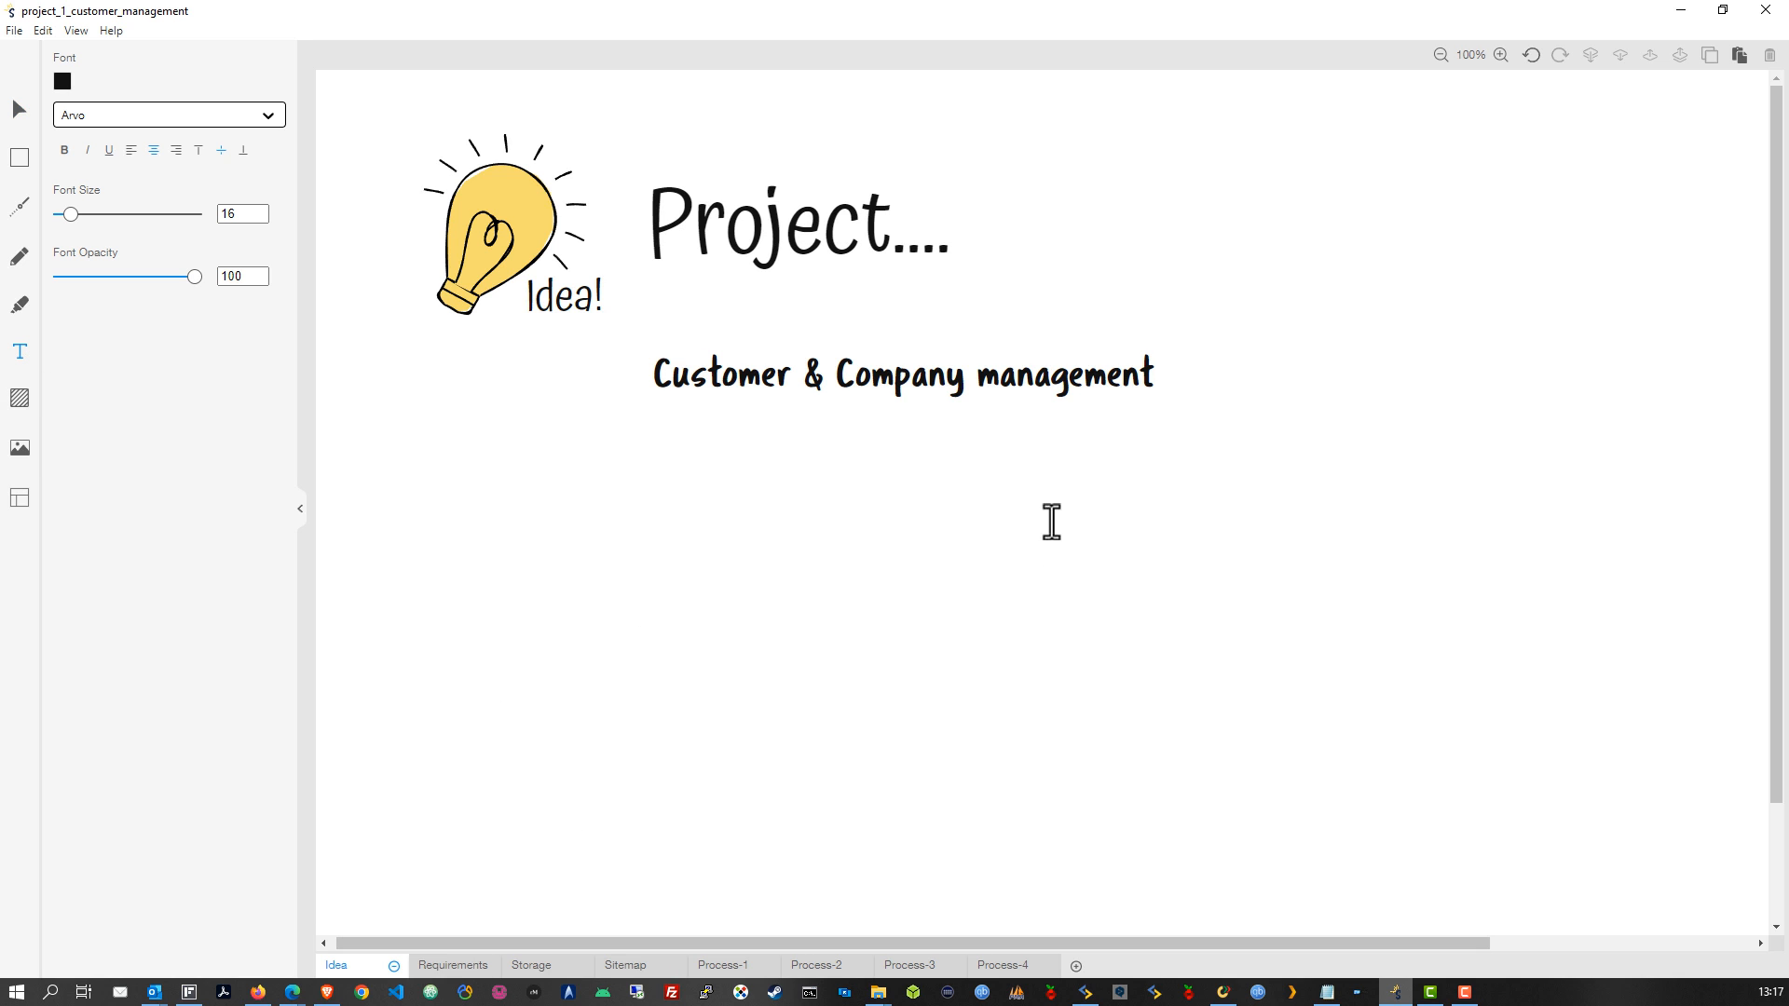
left_click(1068, 432)
type("Email Sending")
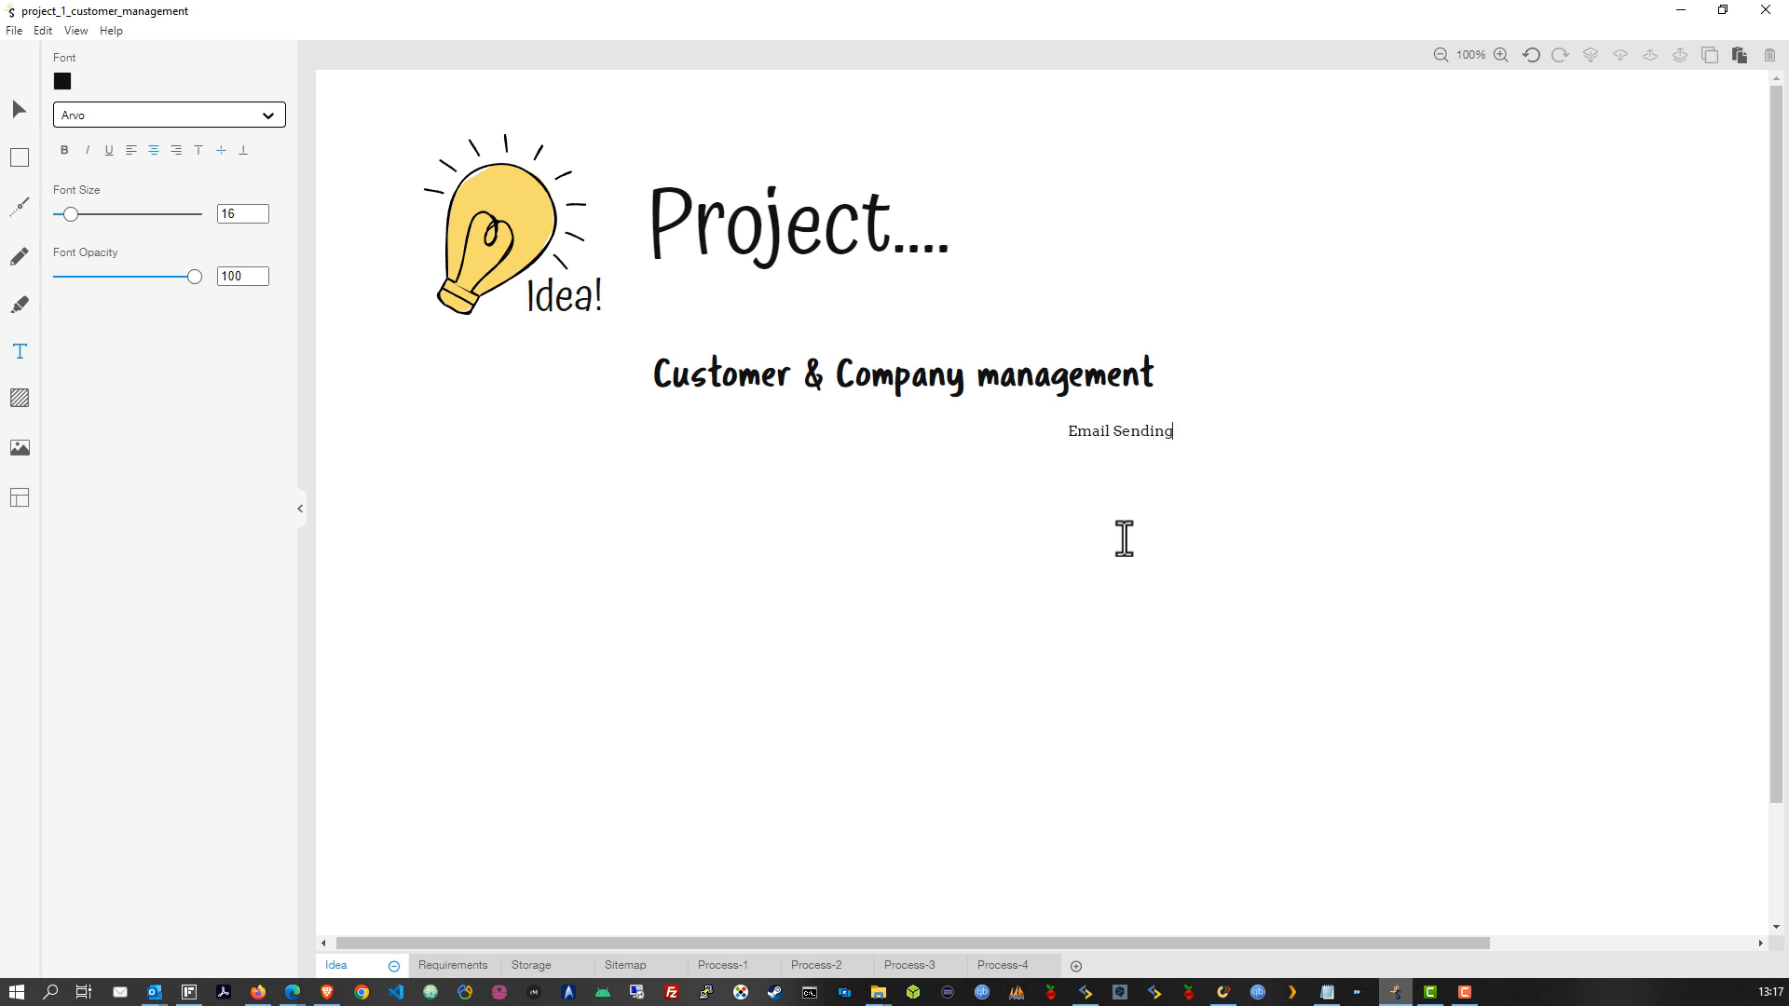
type(" to Clients")
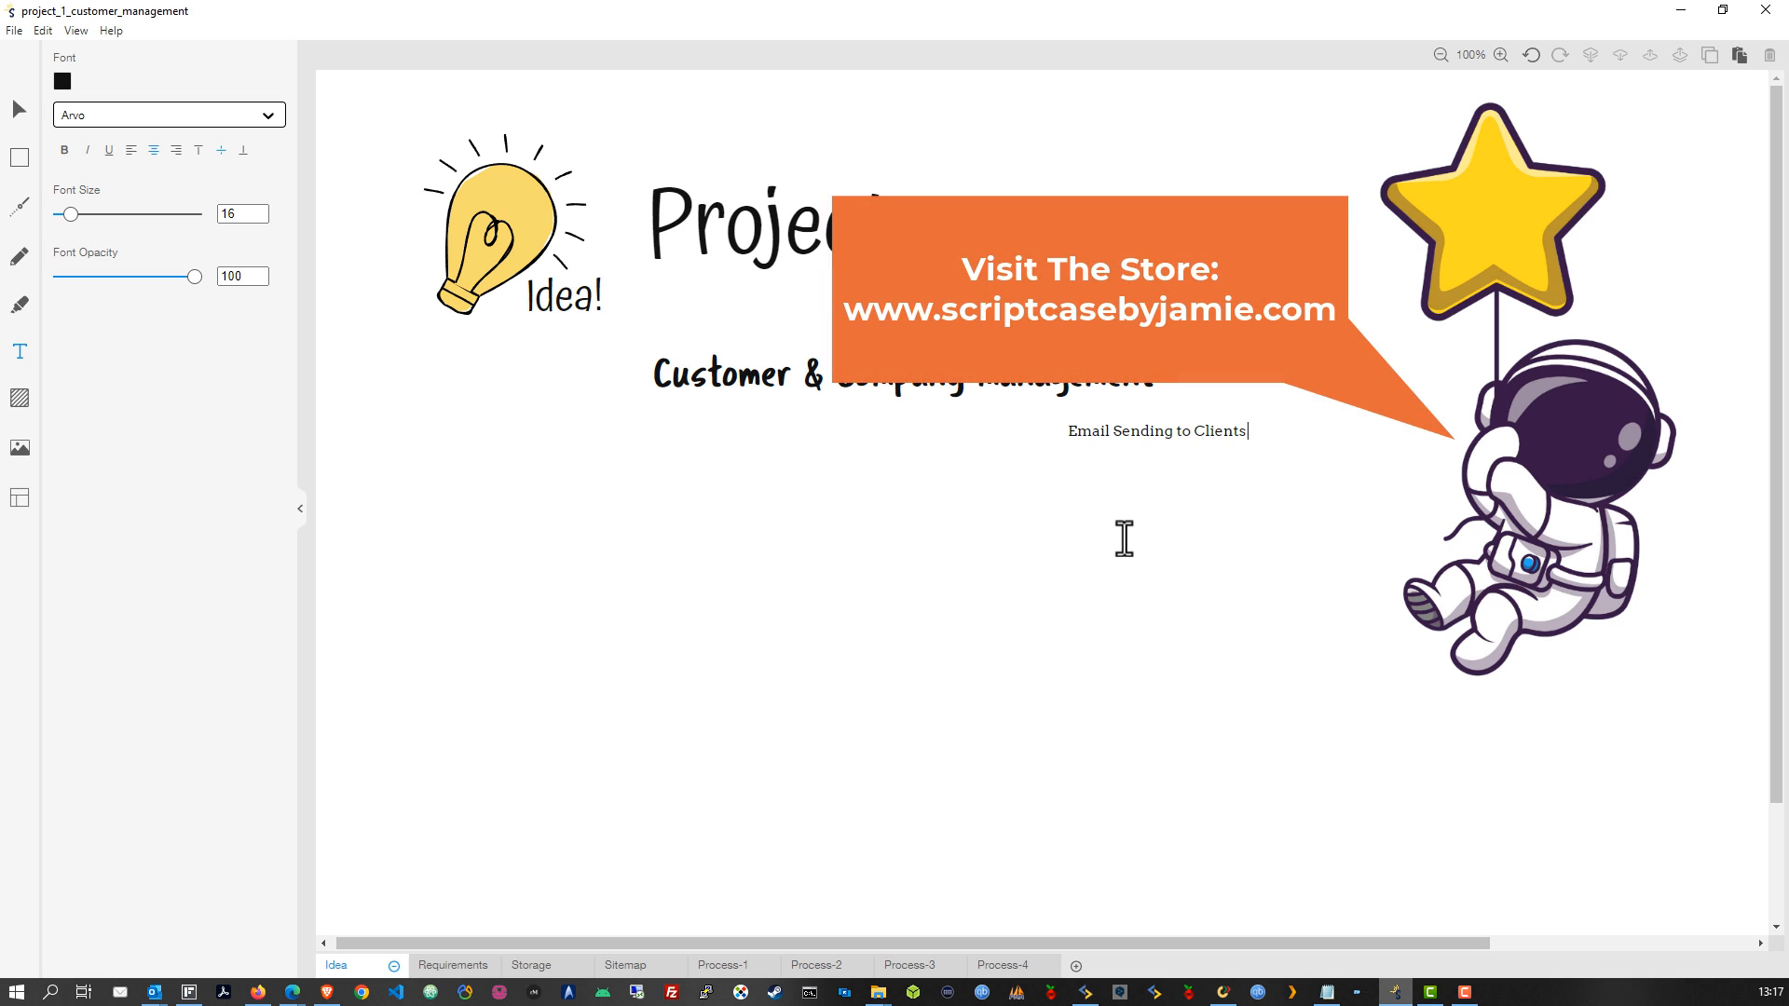
key("Escape")
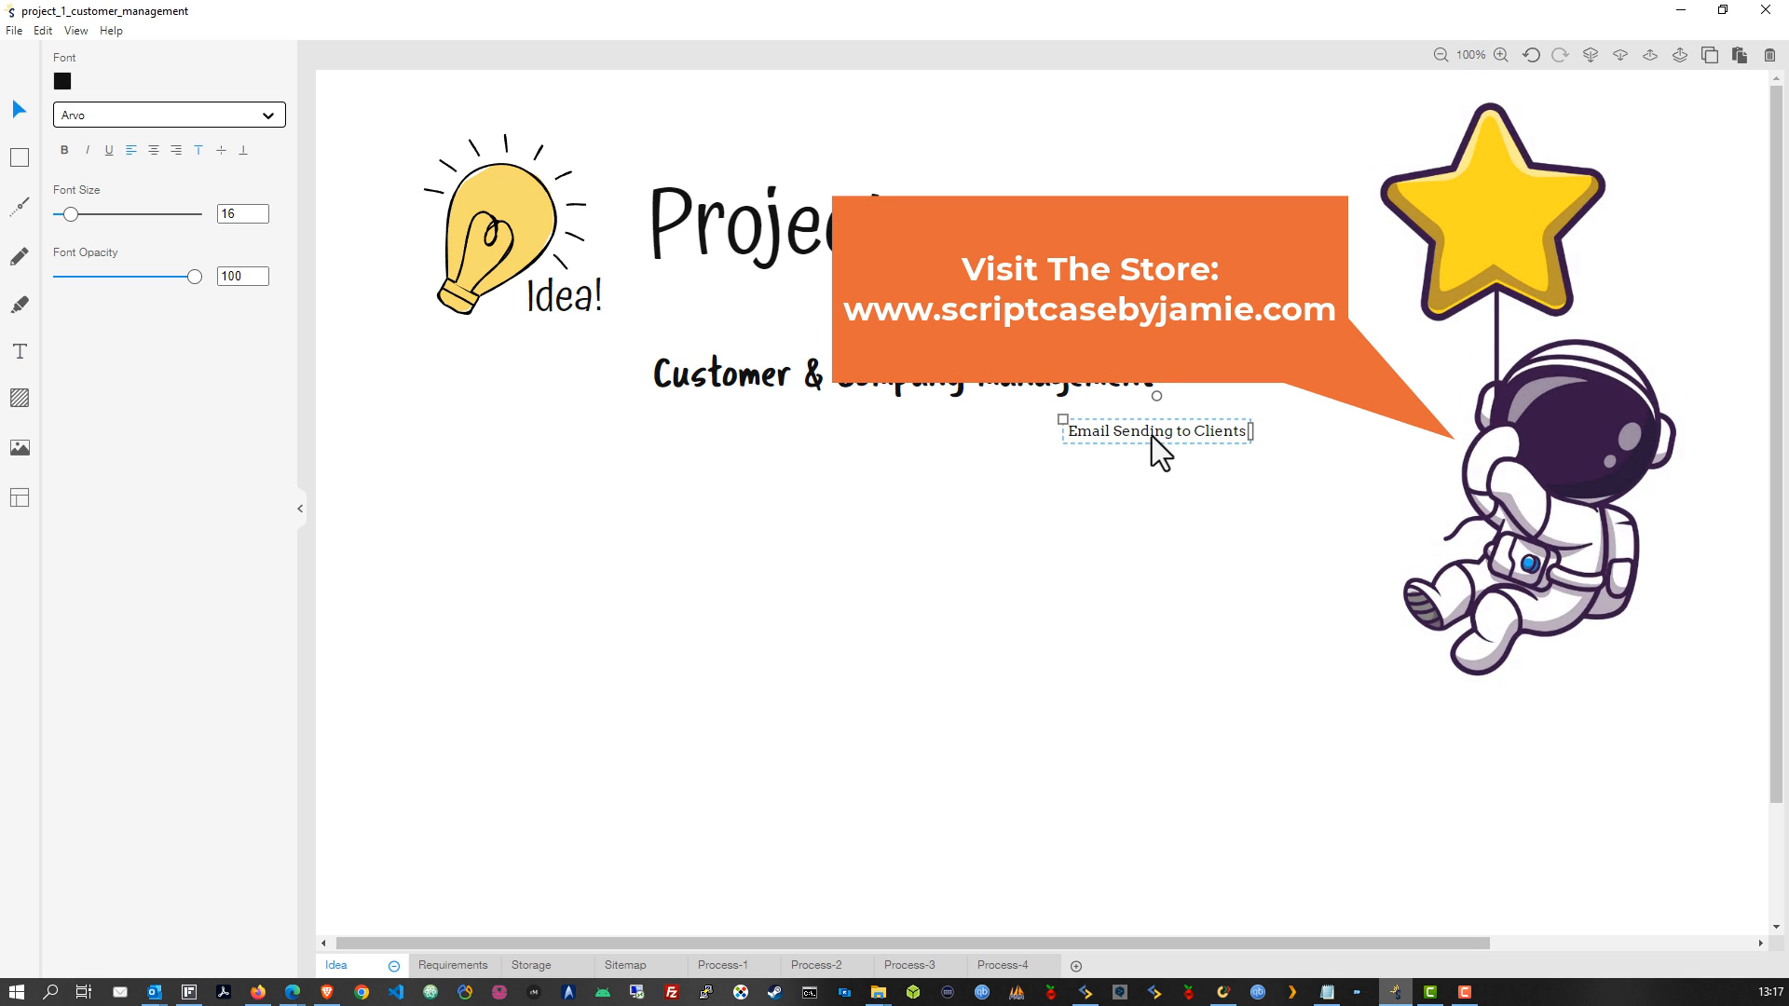
Step: Move the "Email Sending to Clients" text beneath the end of the subtitle and add the text "Storage Portal settings" lower on the page
left_click_drag(1156, 445, 1242, 440)
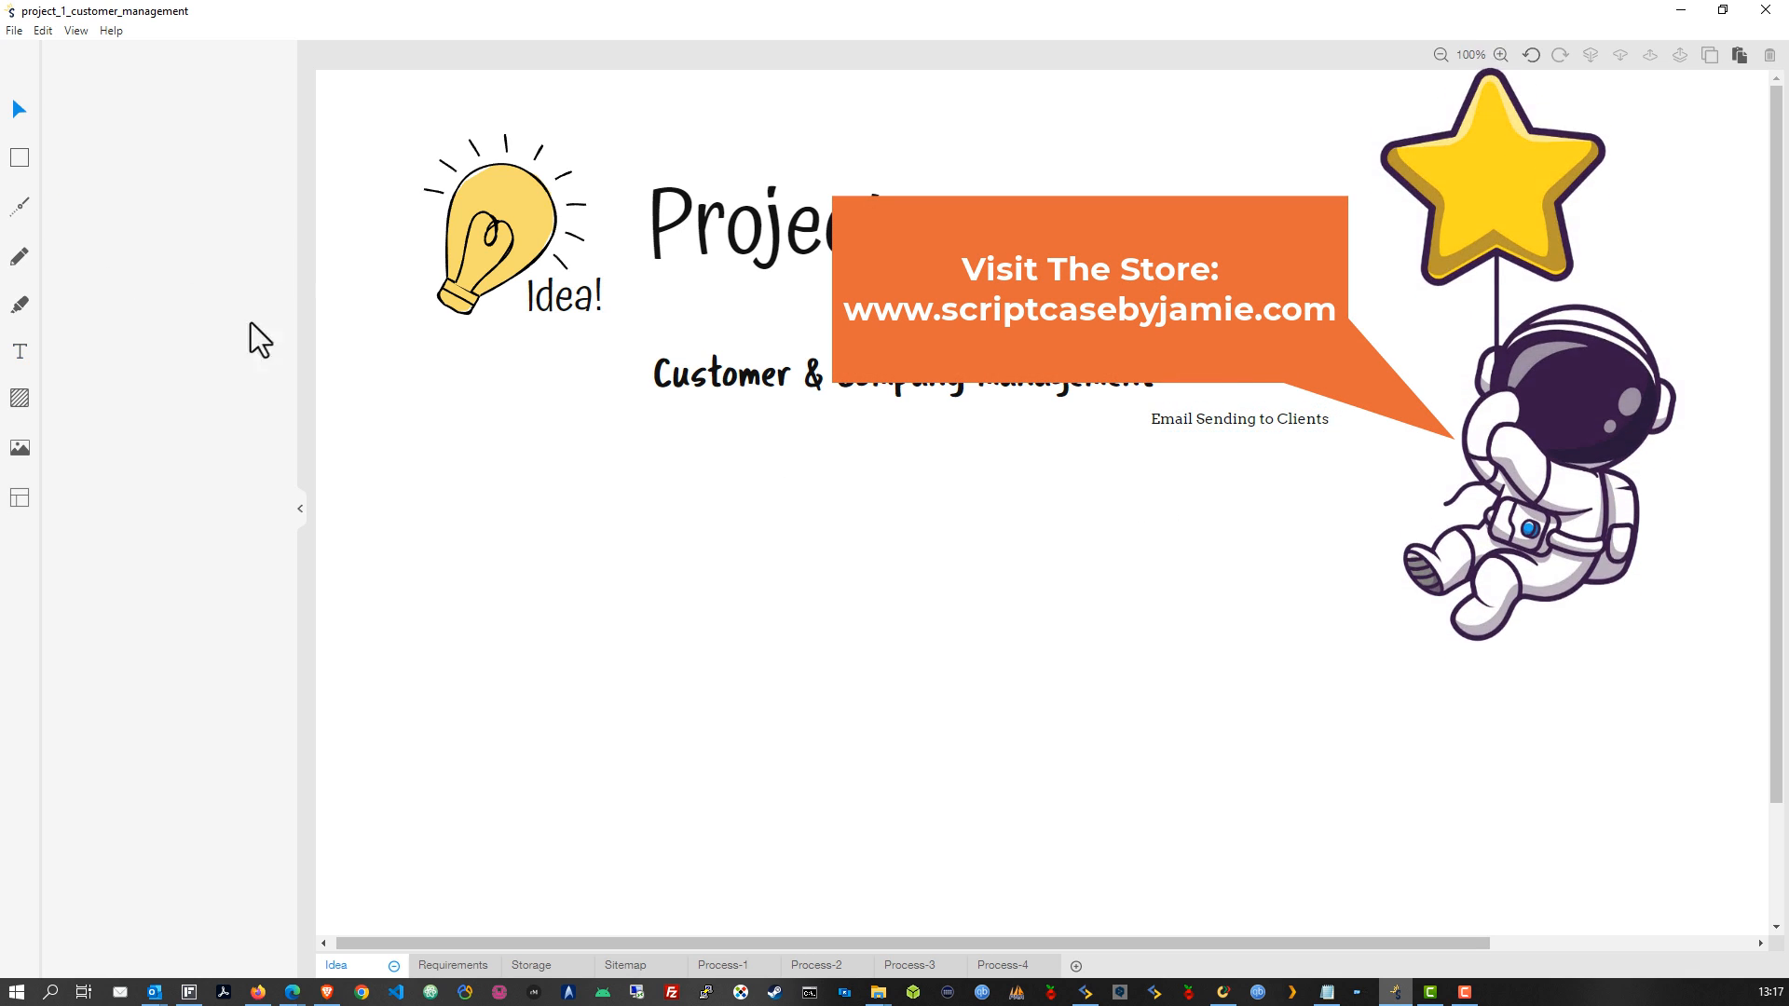
double_click(1316, 421)
left_click(19, 354)
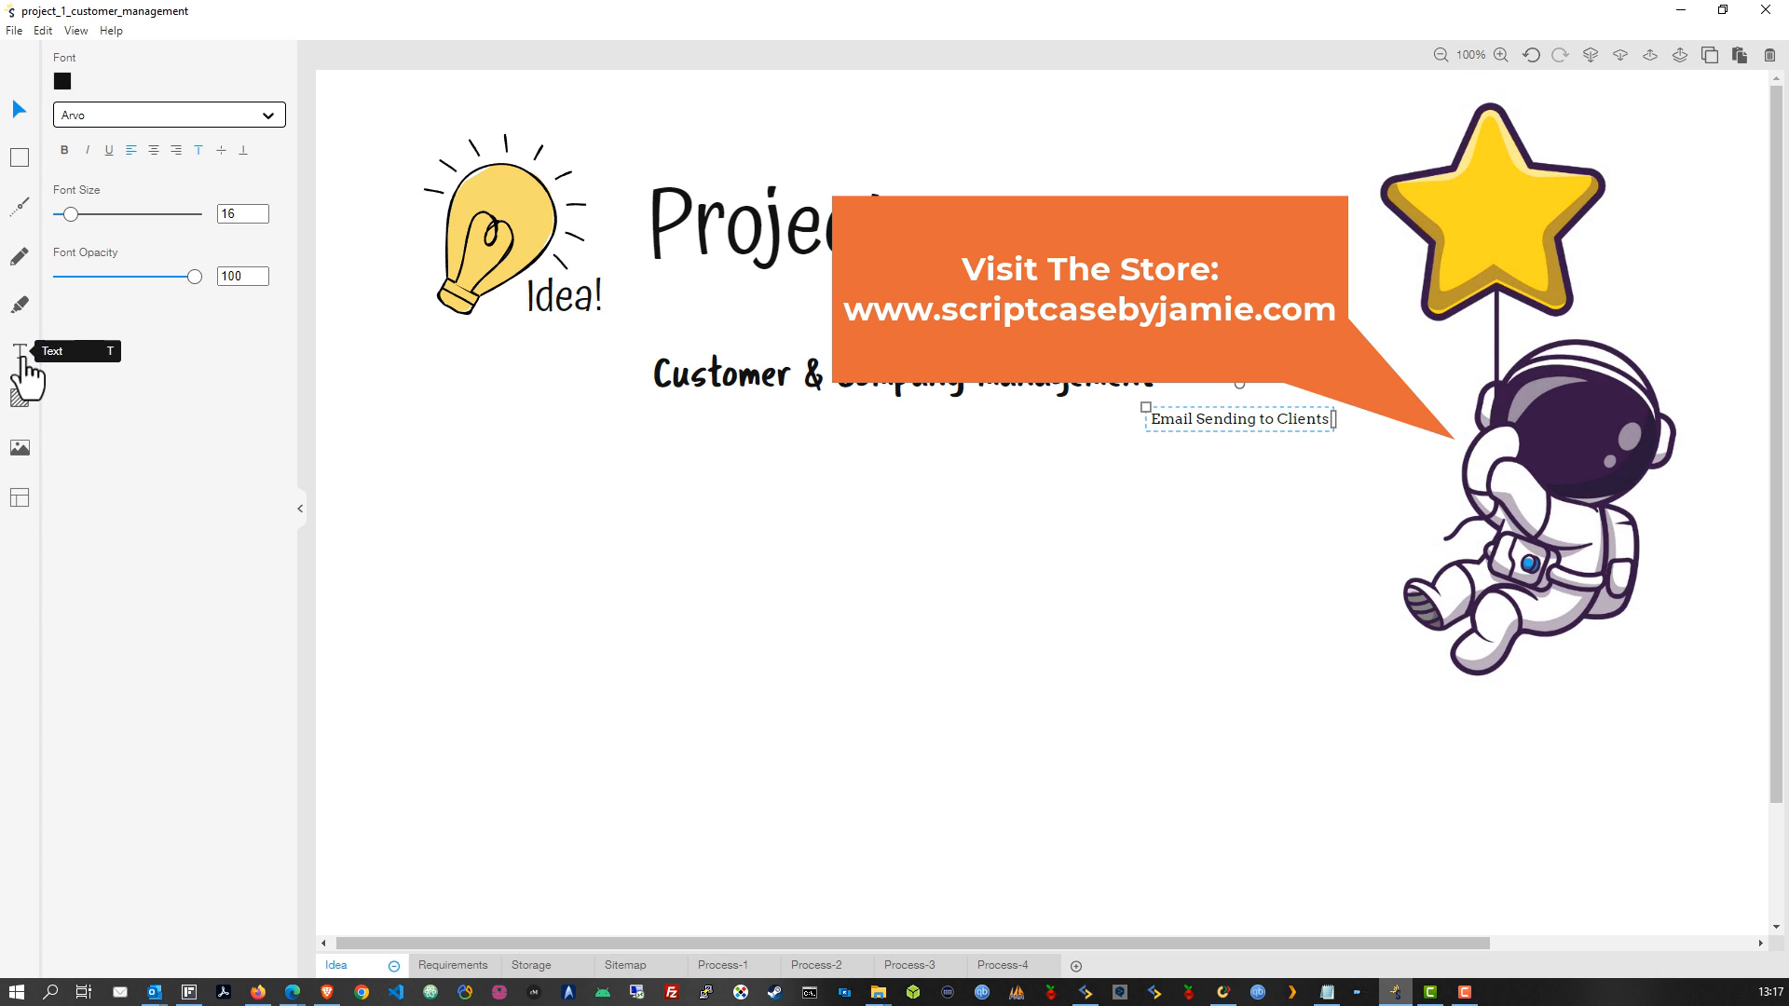
left_click(733, 629)
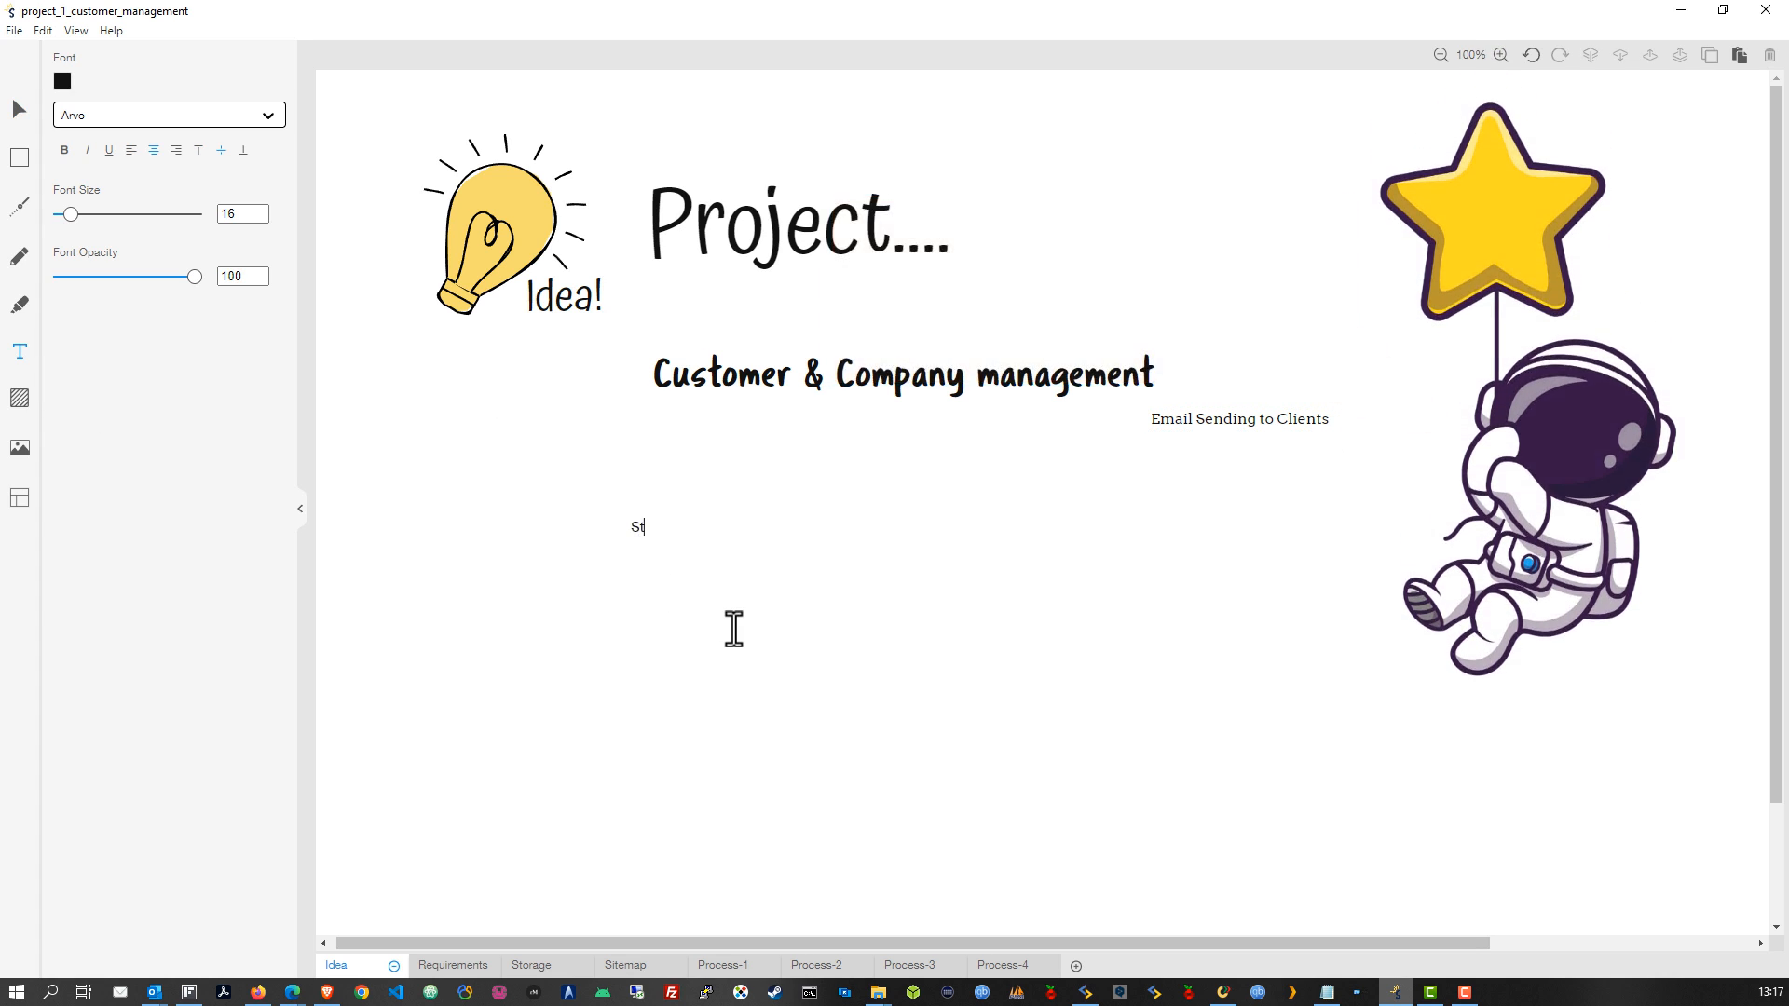
type("Storage Pot")
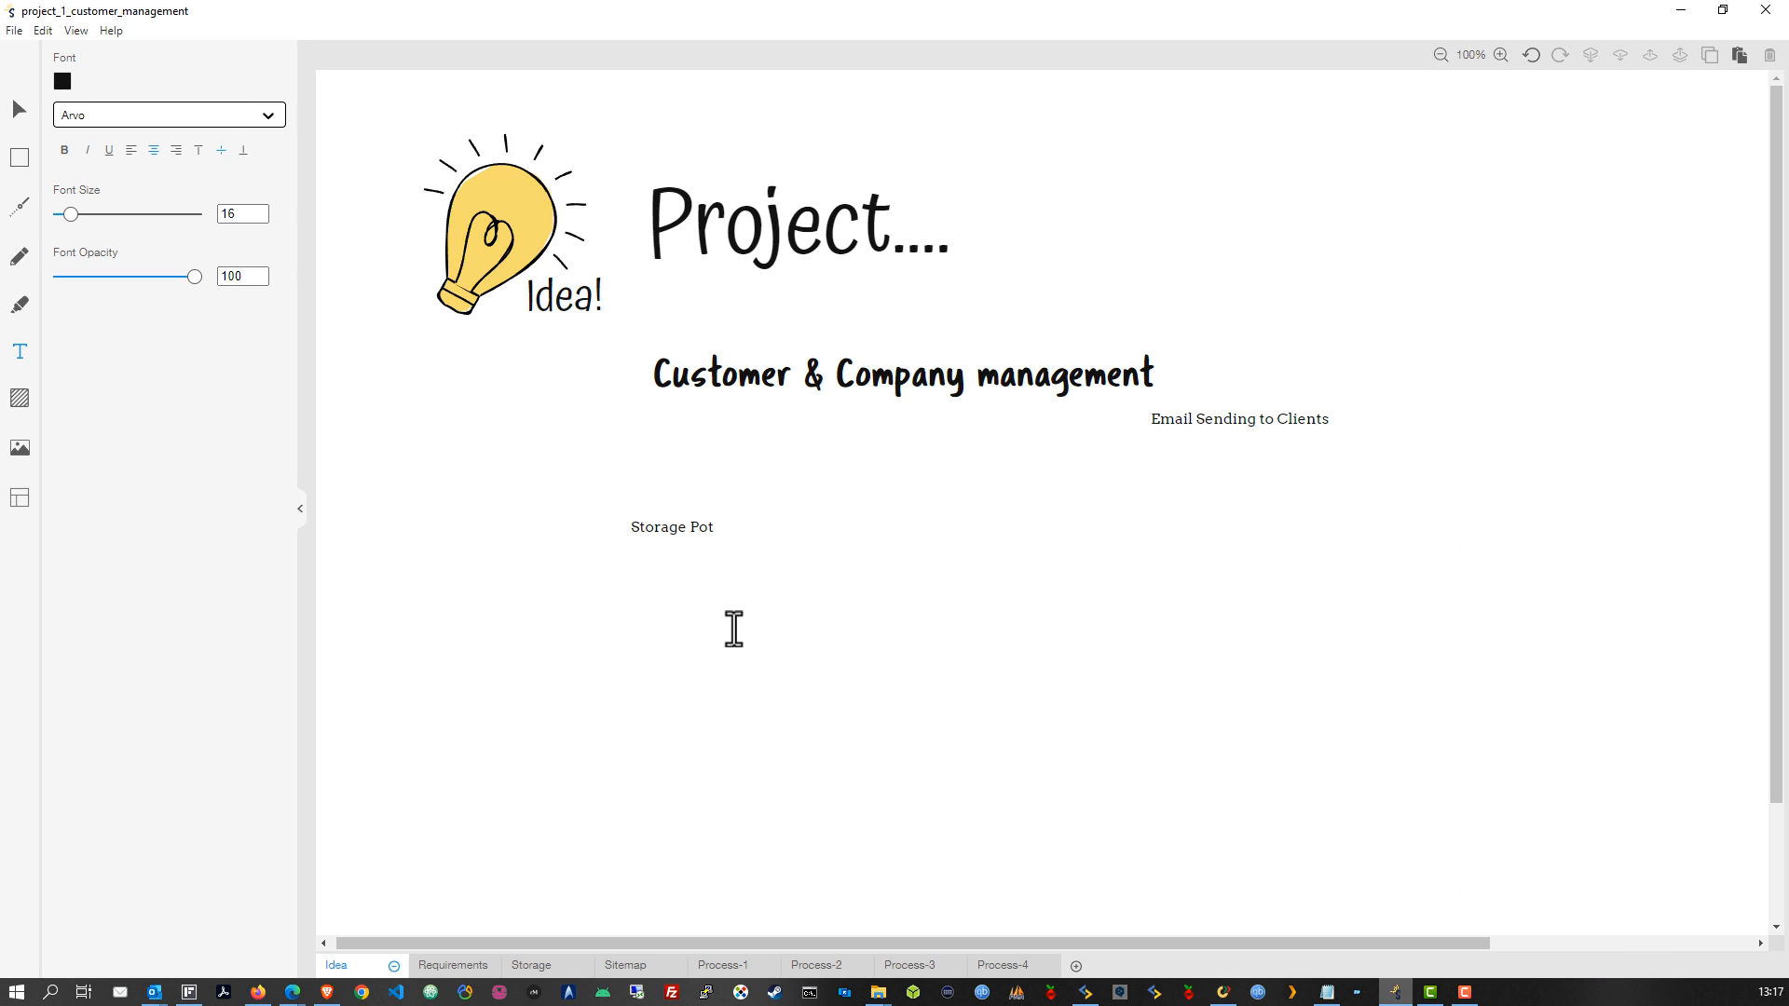
key("BackSpace")
type("rtal settings")
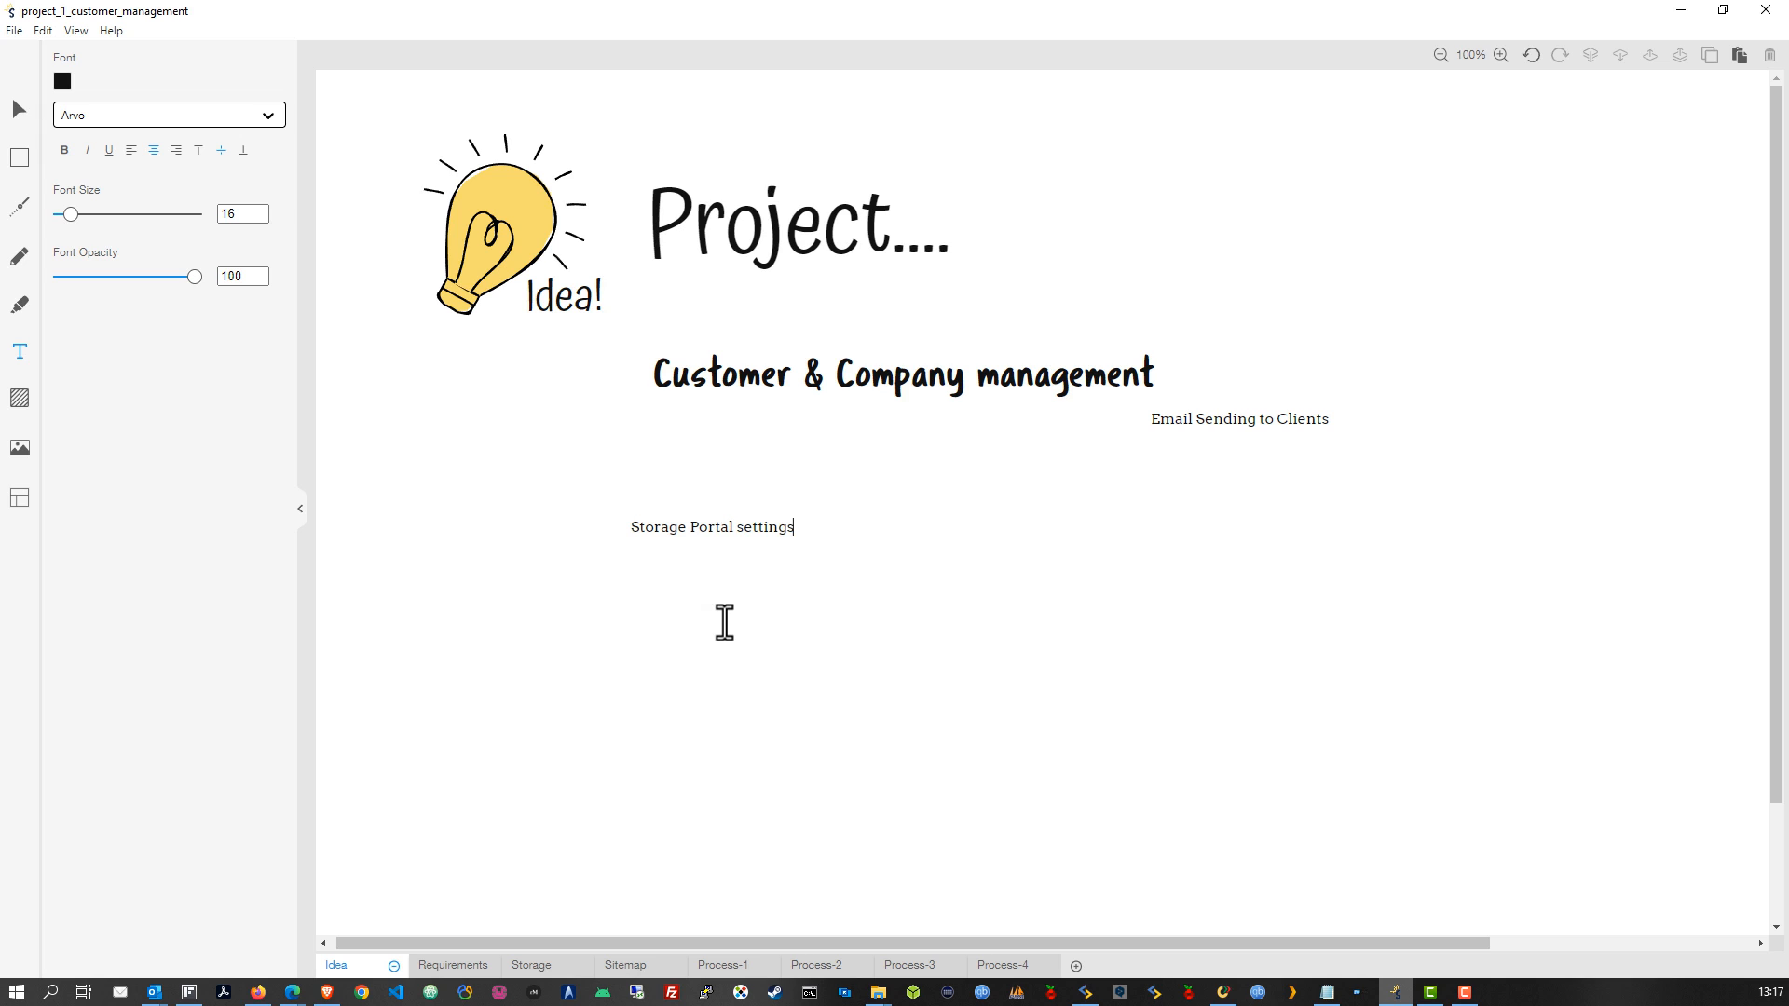
Step: Format the "Storage Portal settings" text in Bevan at size 23 and move it to the lower part of the Idea page
key("ctrl+a")
left_click(132, 121)
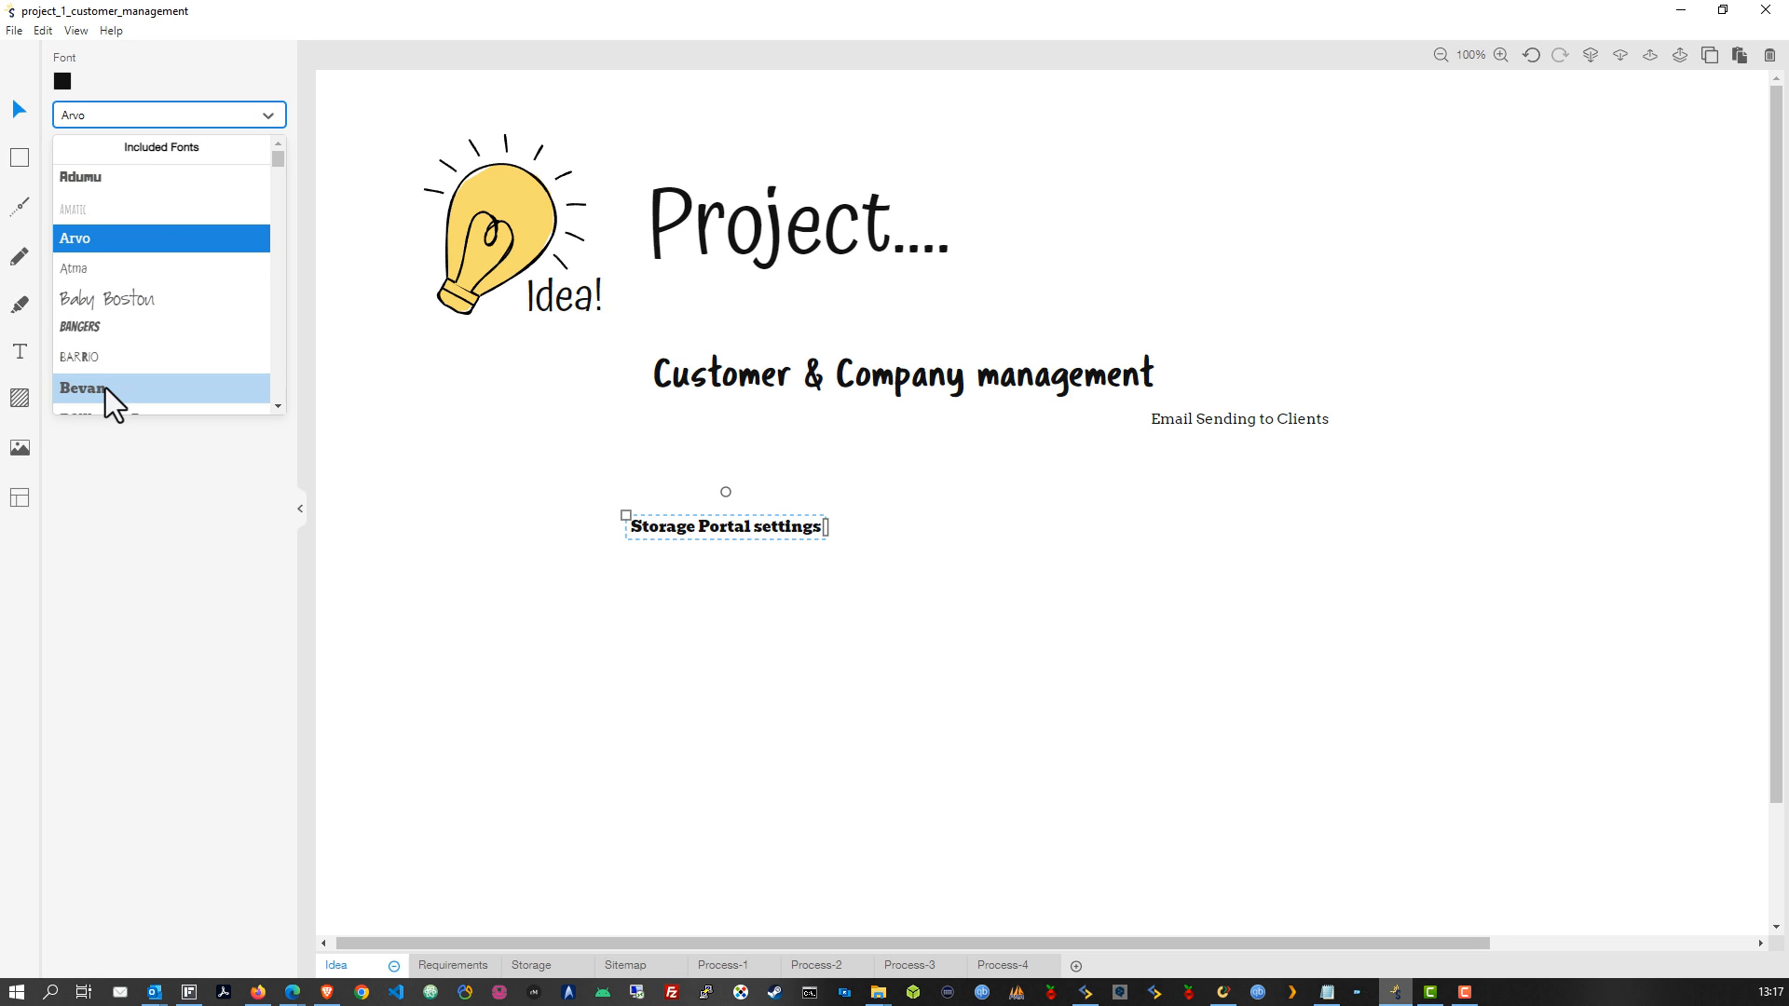
left_click(105, 388)
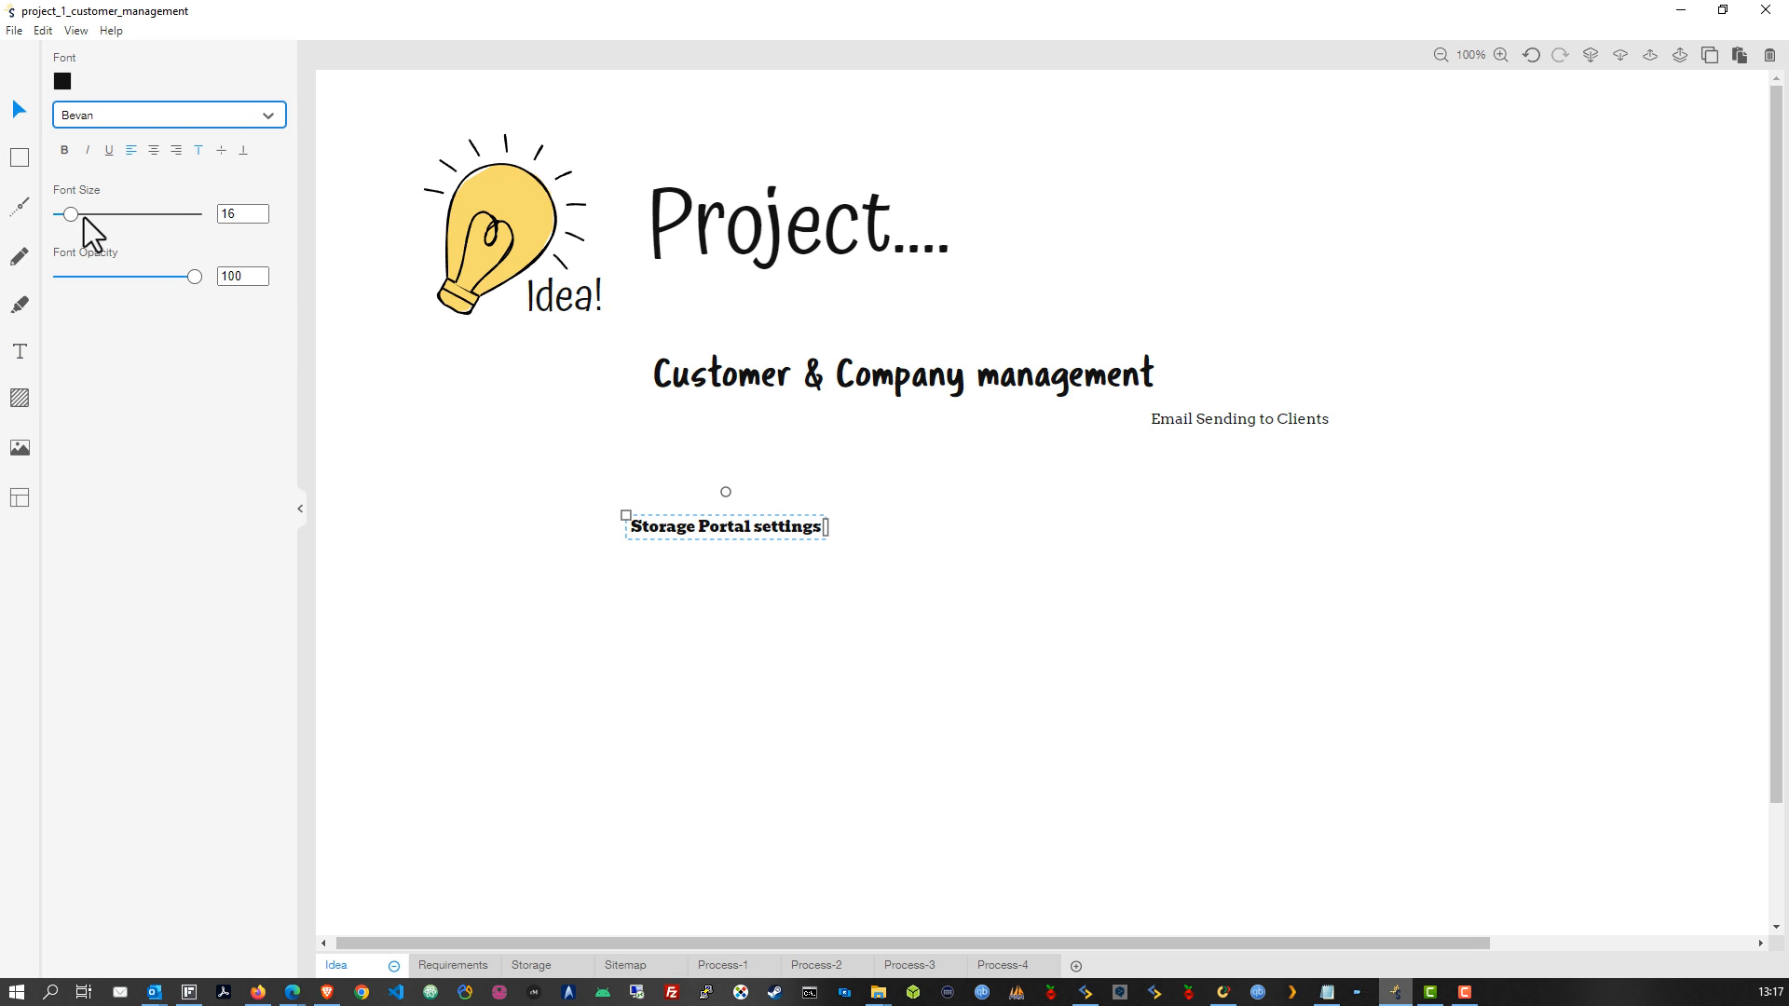
left_click_drag(83, 216, 86, 218)
left_click_drag(751, 534, 775, 775)
left_click(605, 506)
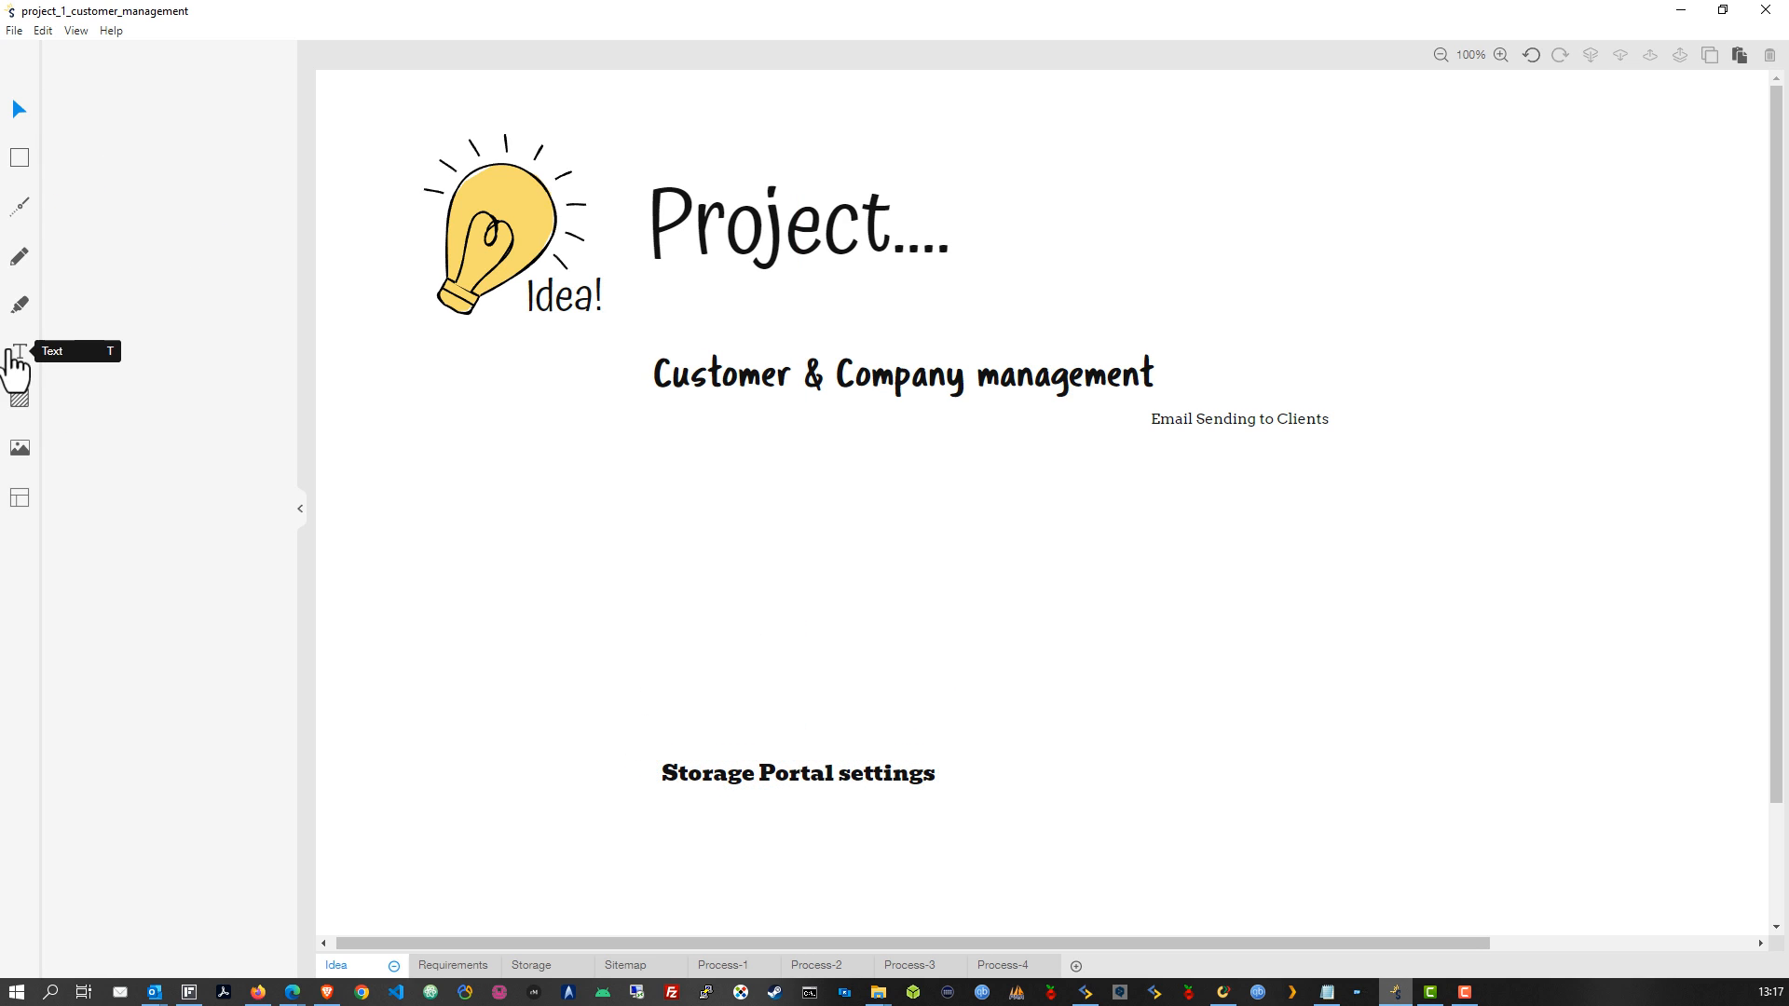
Step: Add the text "Email Form/Templates" in the Chewy font between the subtitle and "Storage Portal settings"
left_click(17, 354)
left_click(121, 117)
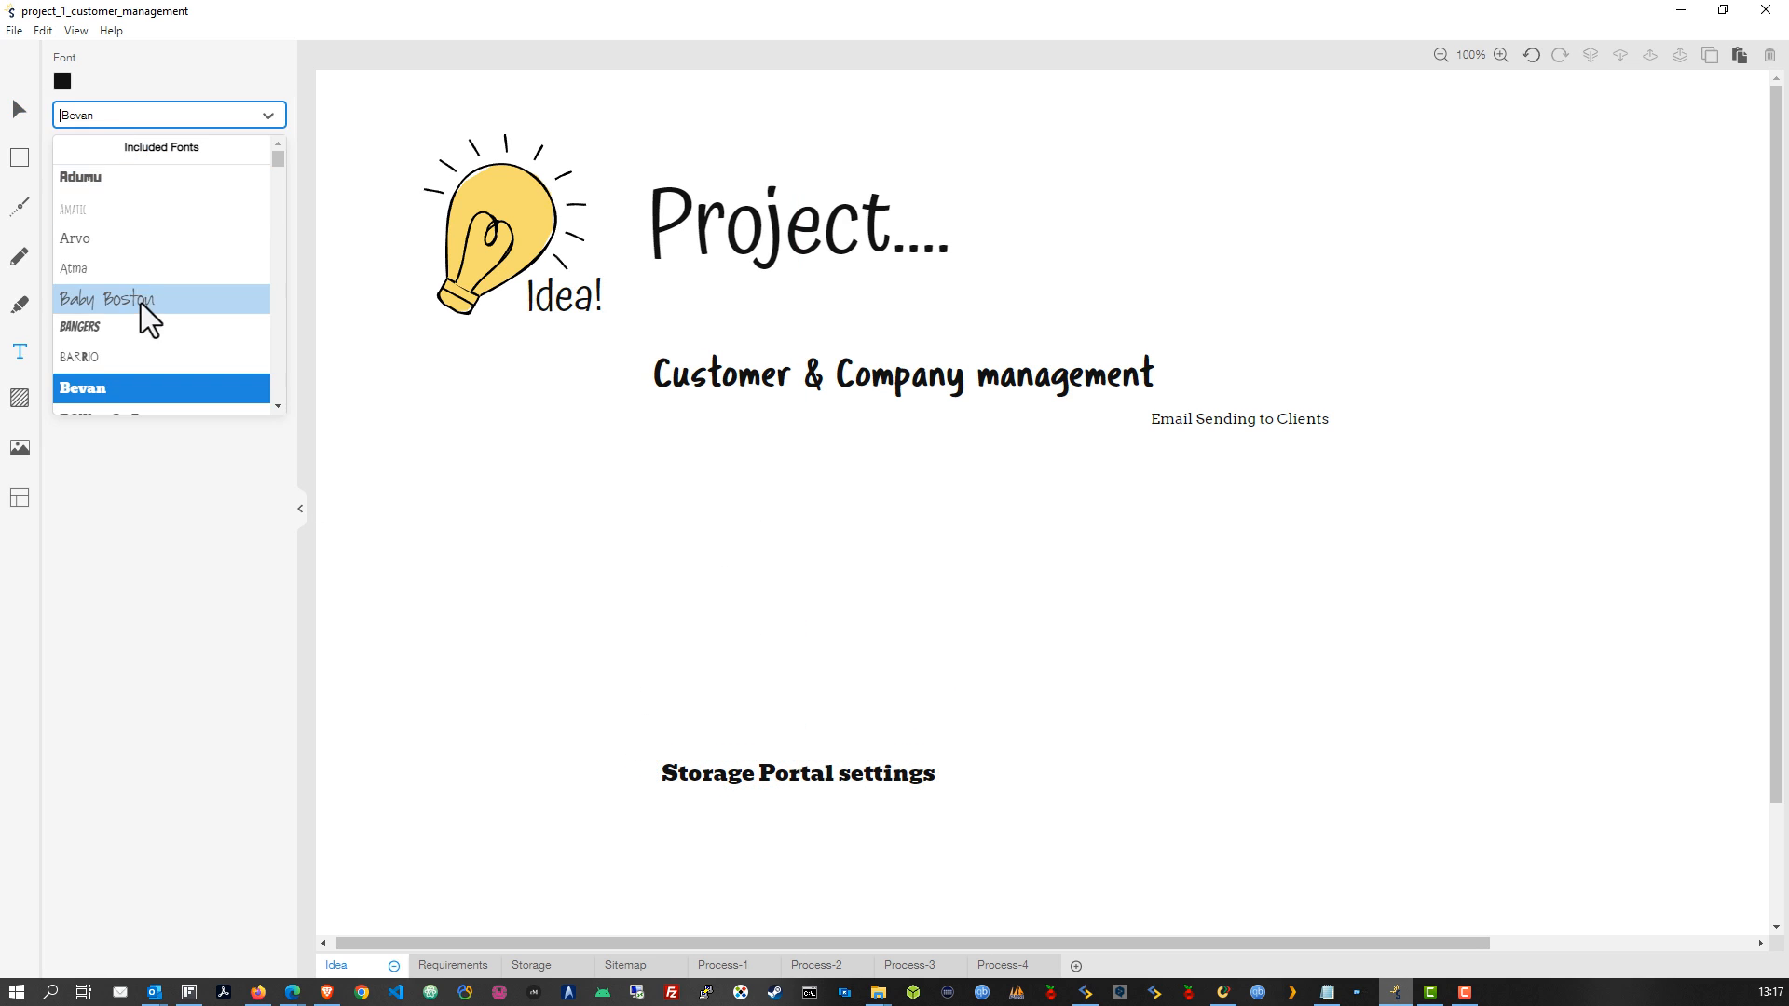
scroll(166, 280, "down", 3)
left_click(92, 255)
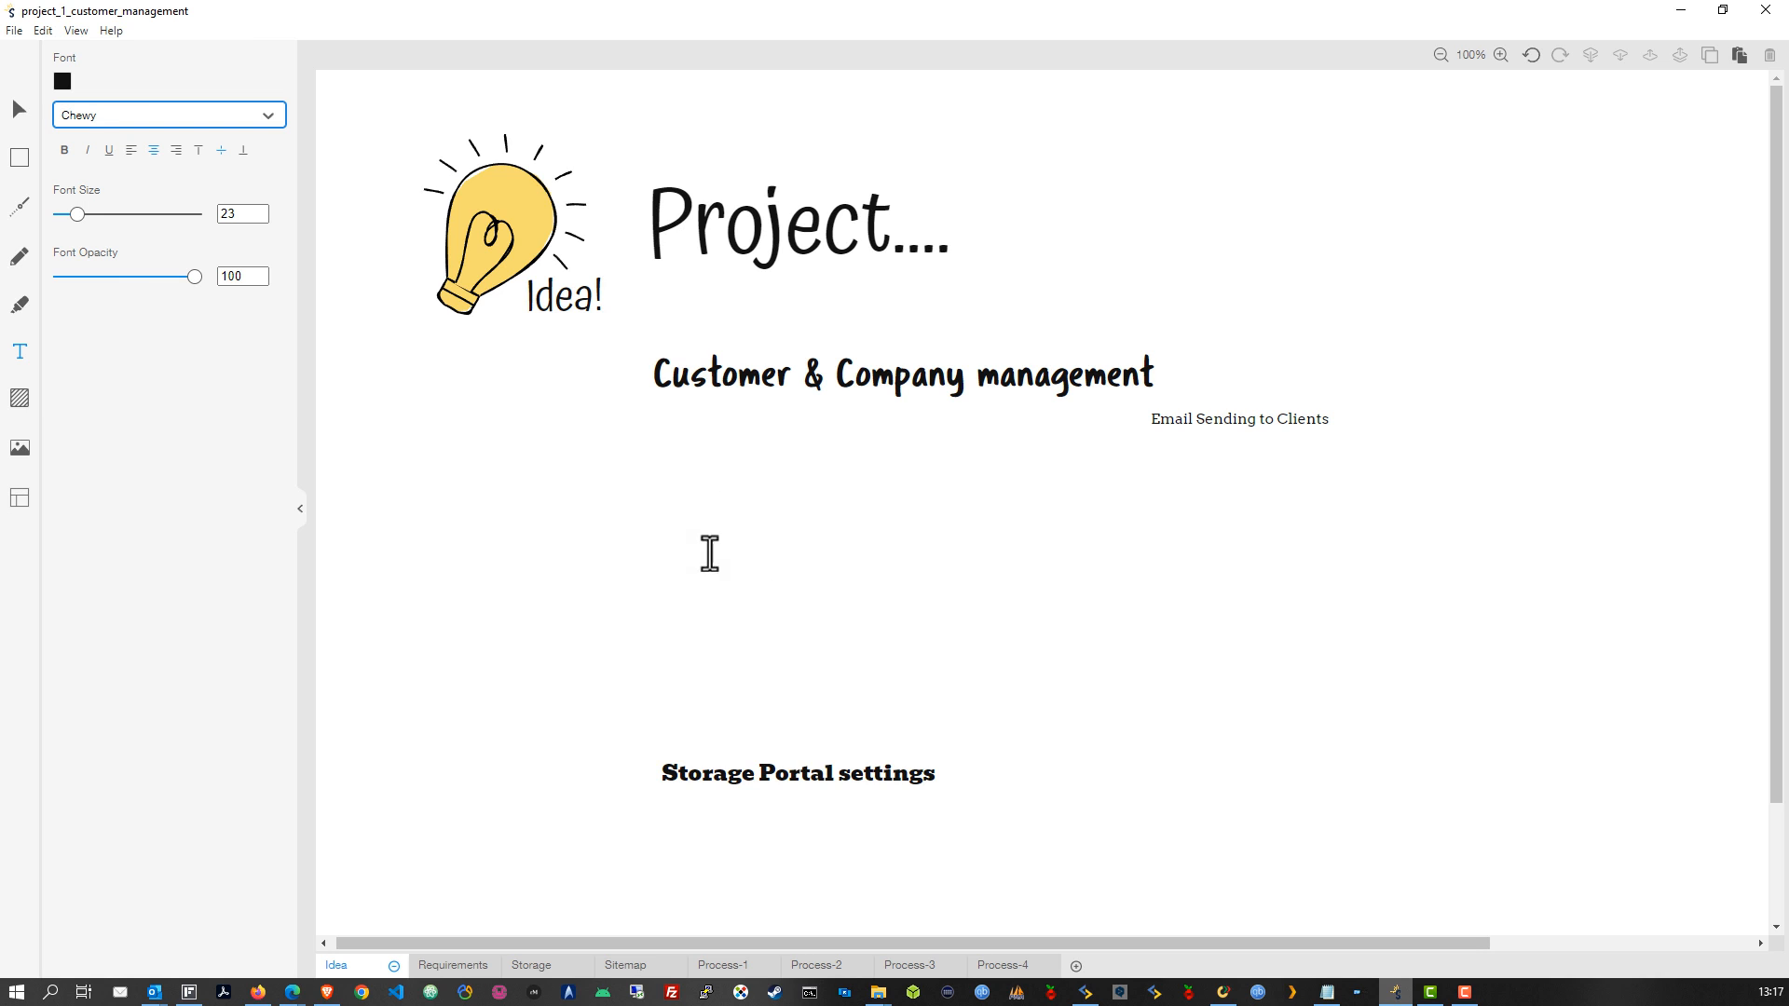
left_click(662, 559)
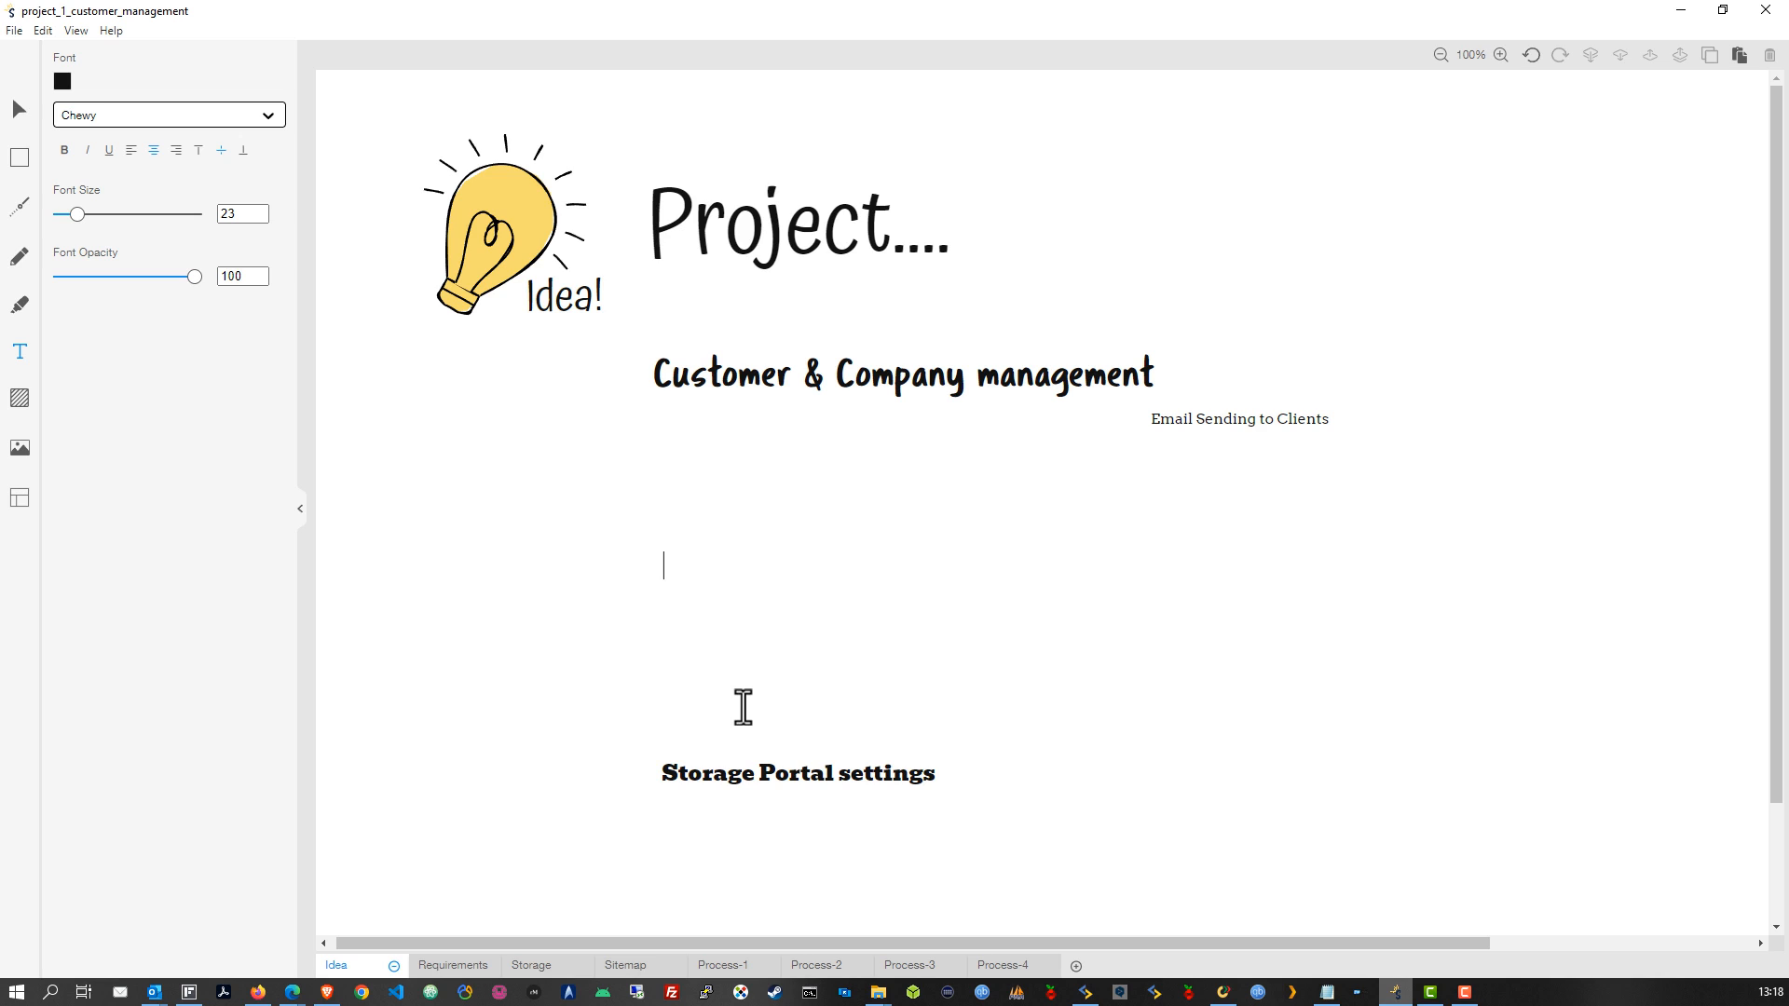
type("Email Form/Templates")
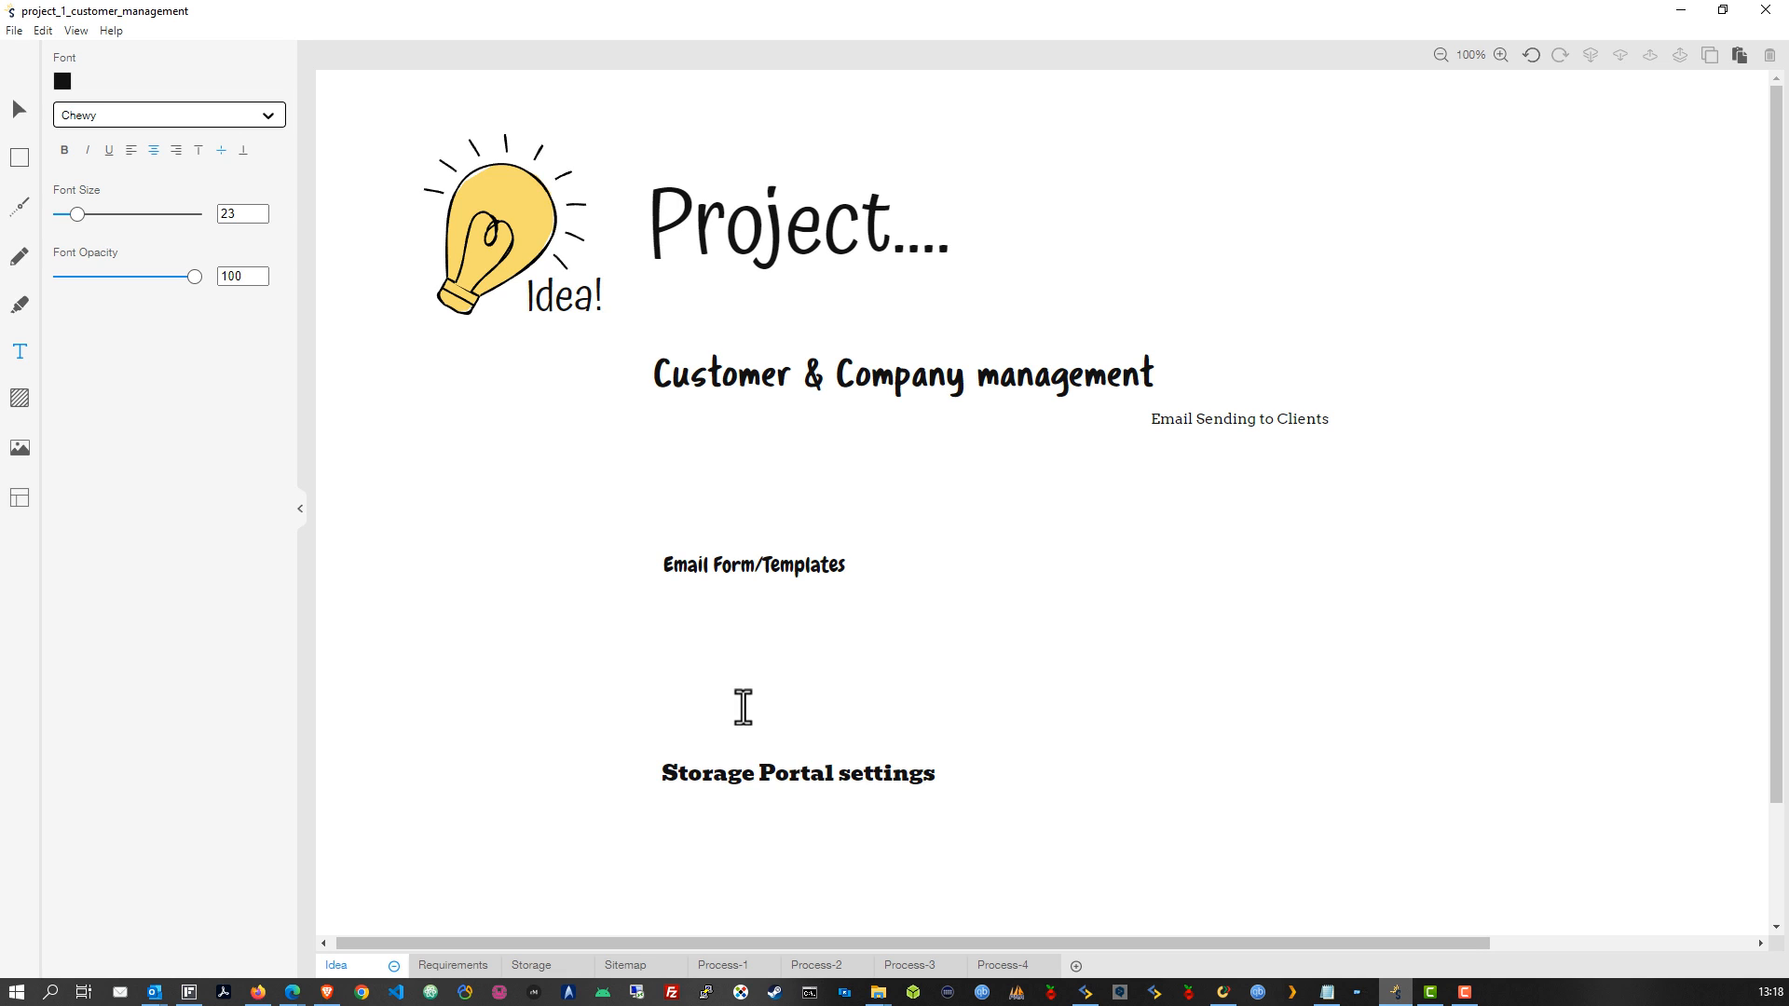
Step: Shift the "Email Form/Templates" and "Storage Portal settings" headings slightly upward
left_click(731, 568)
key("Escape")
left_click_drag(779, 565, 779, 542)
left_click(783, 662)
left_click_drag(760, 791, 751, 772)
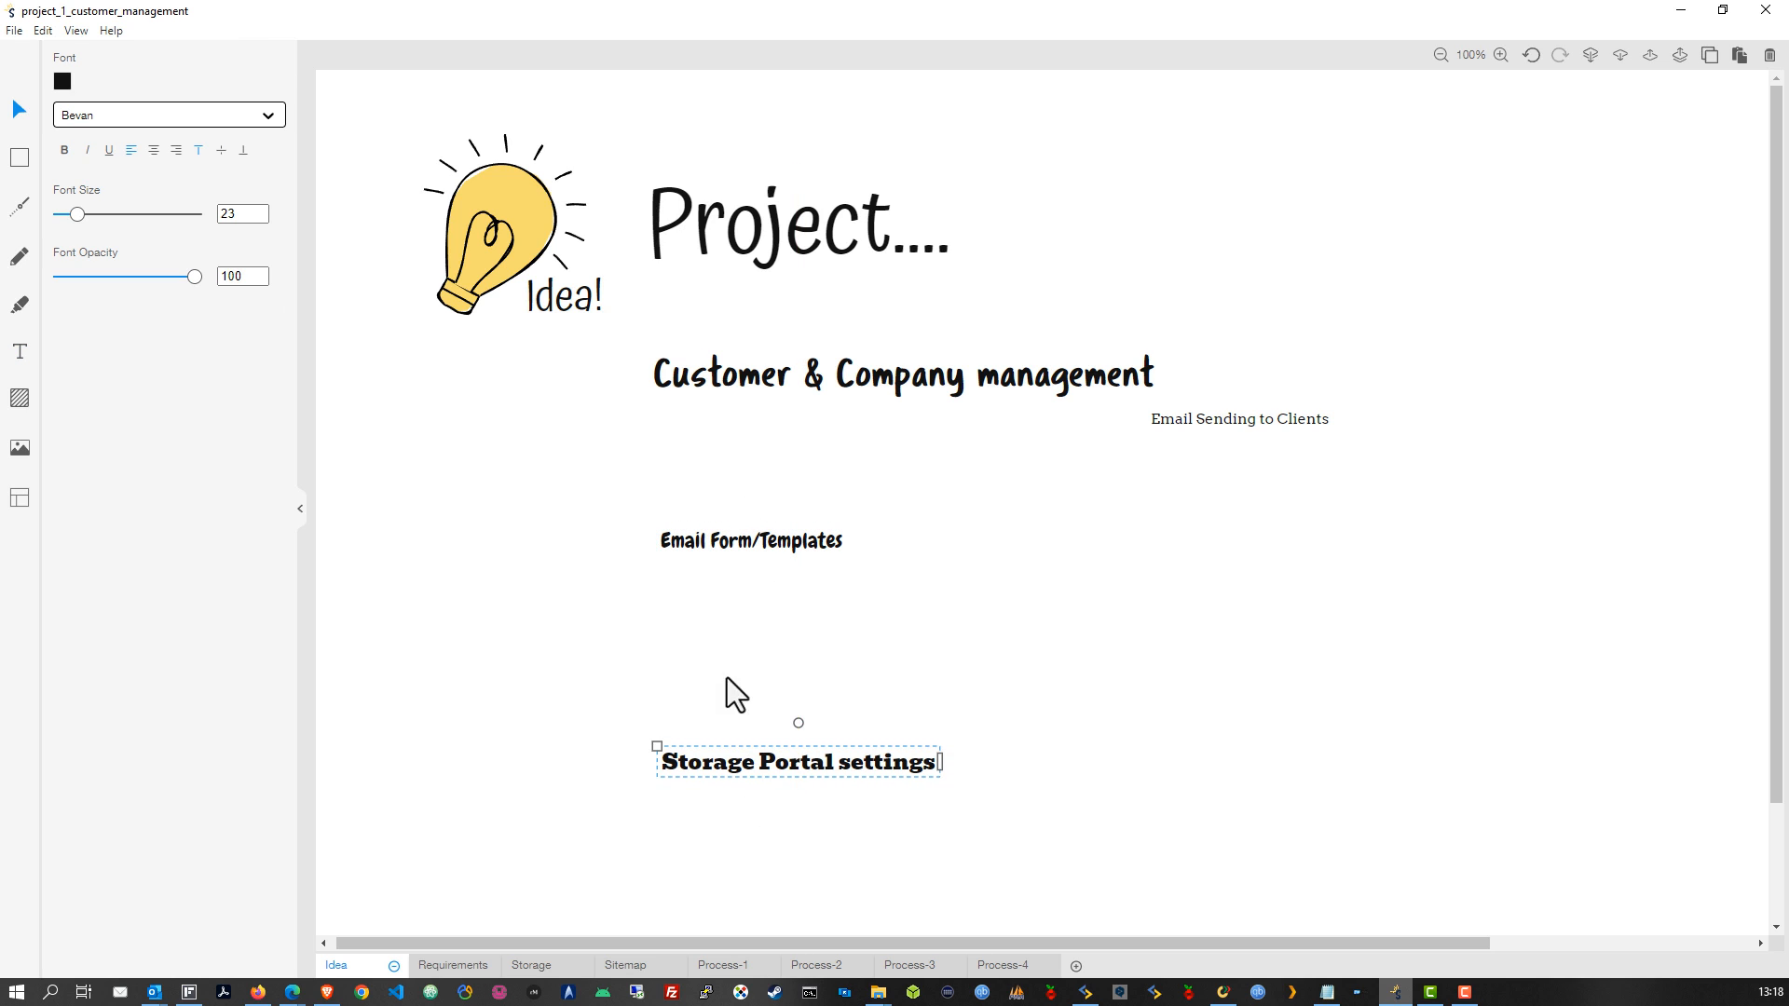
left_click(727, 679)
Step: Add the note "storage of settings require for: email, platform, clients," and position it just beneath "Storage Portal settings"
left_click(21, 359)
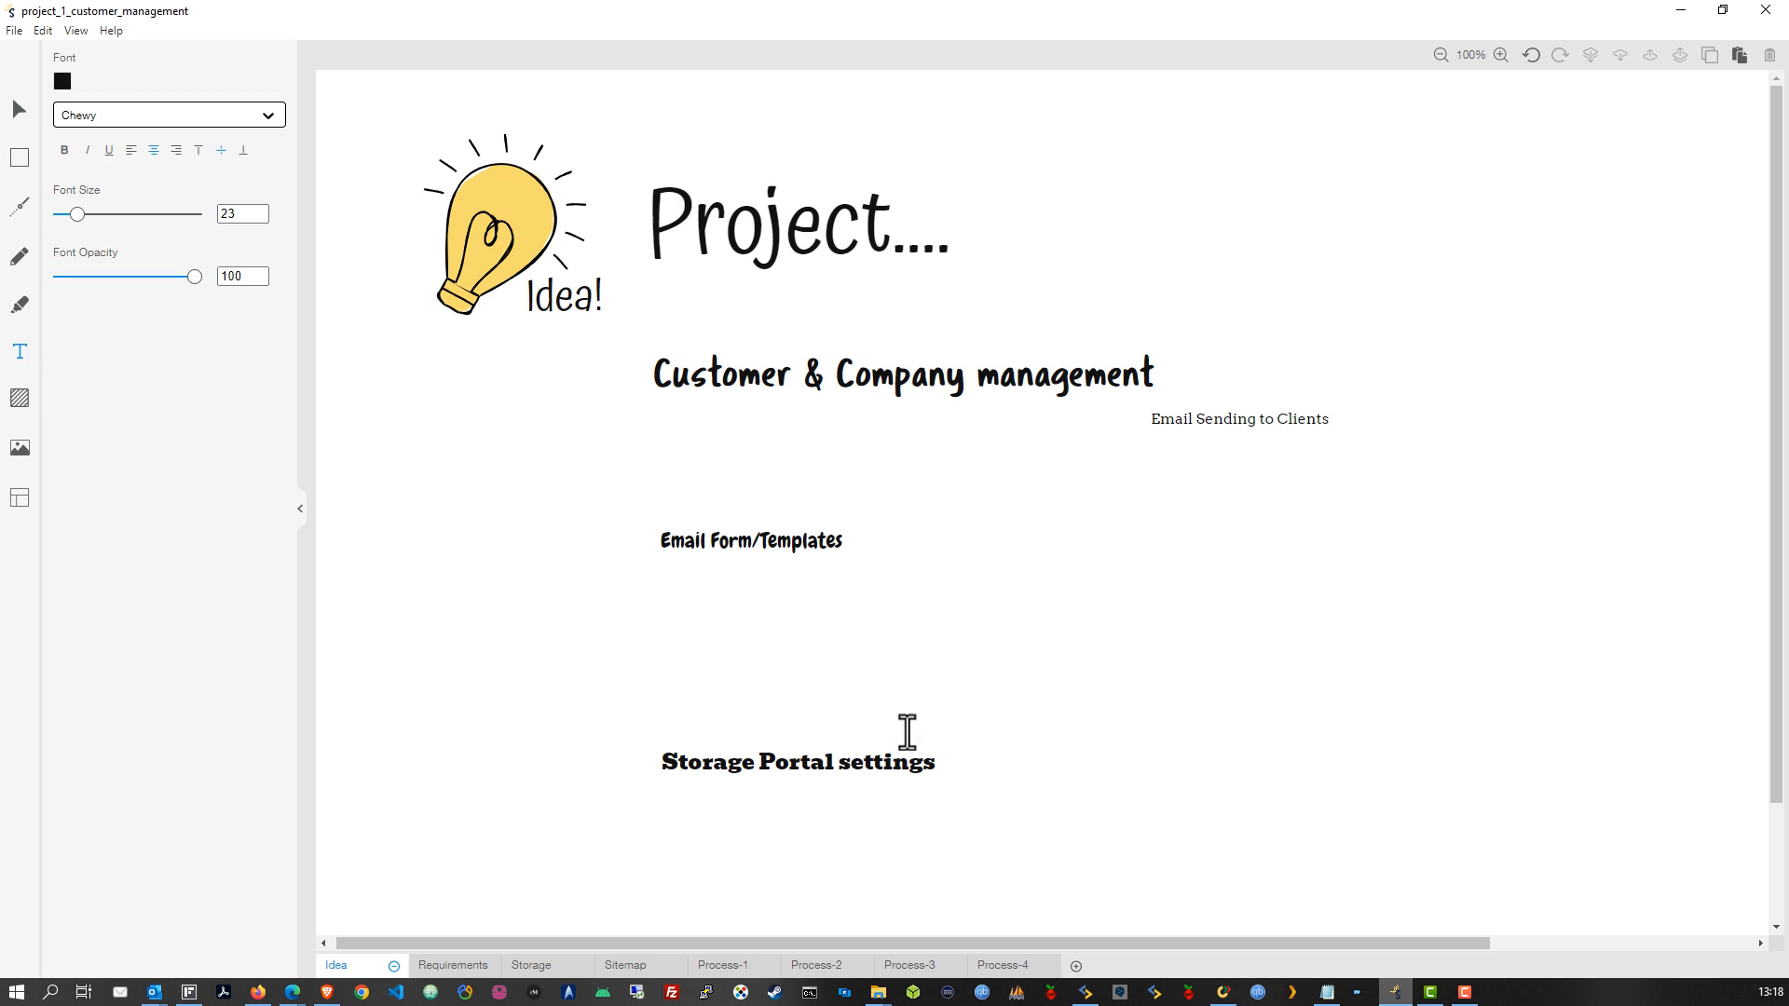
left_click(851, 814)
type("storage of s")
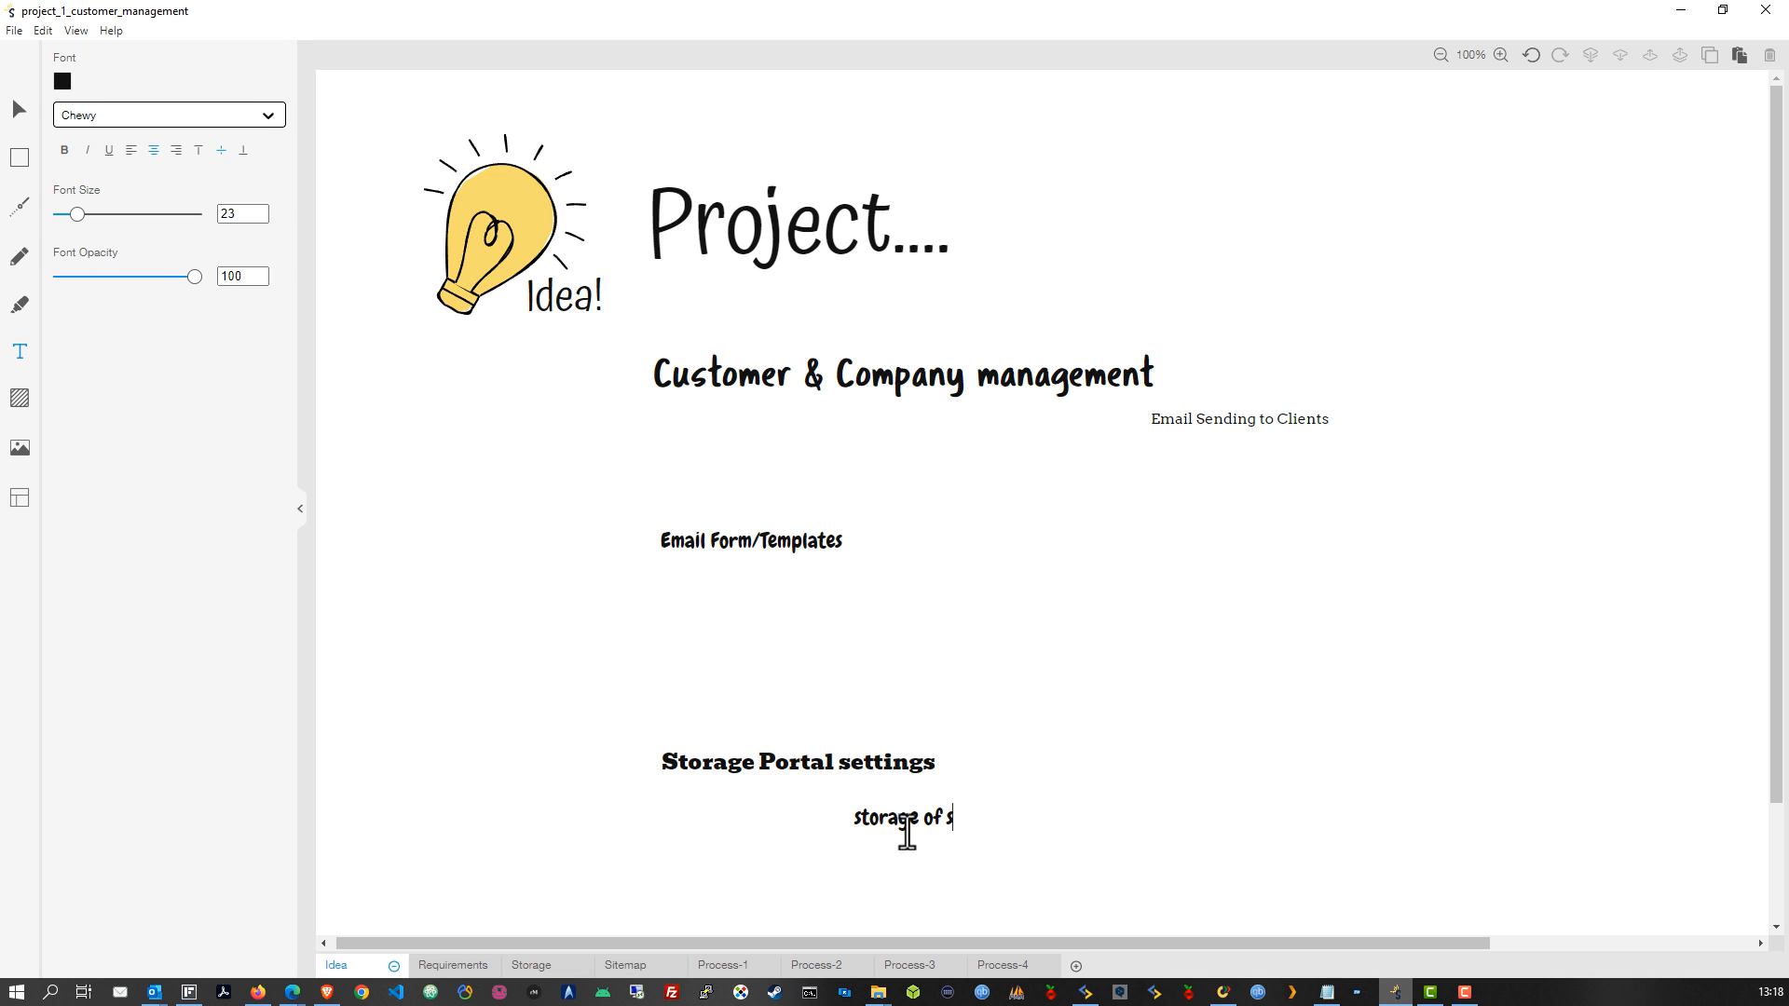
type("ettings require for:")
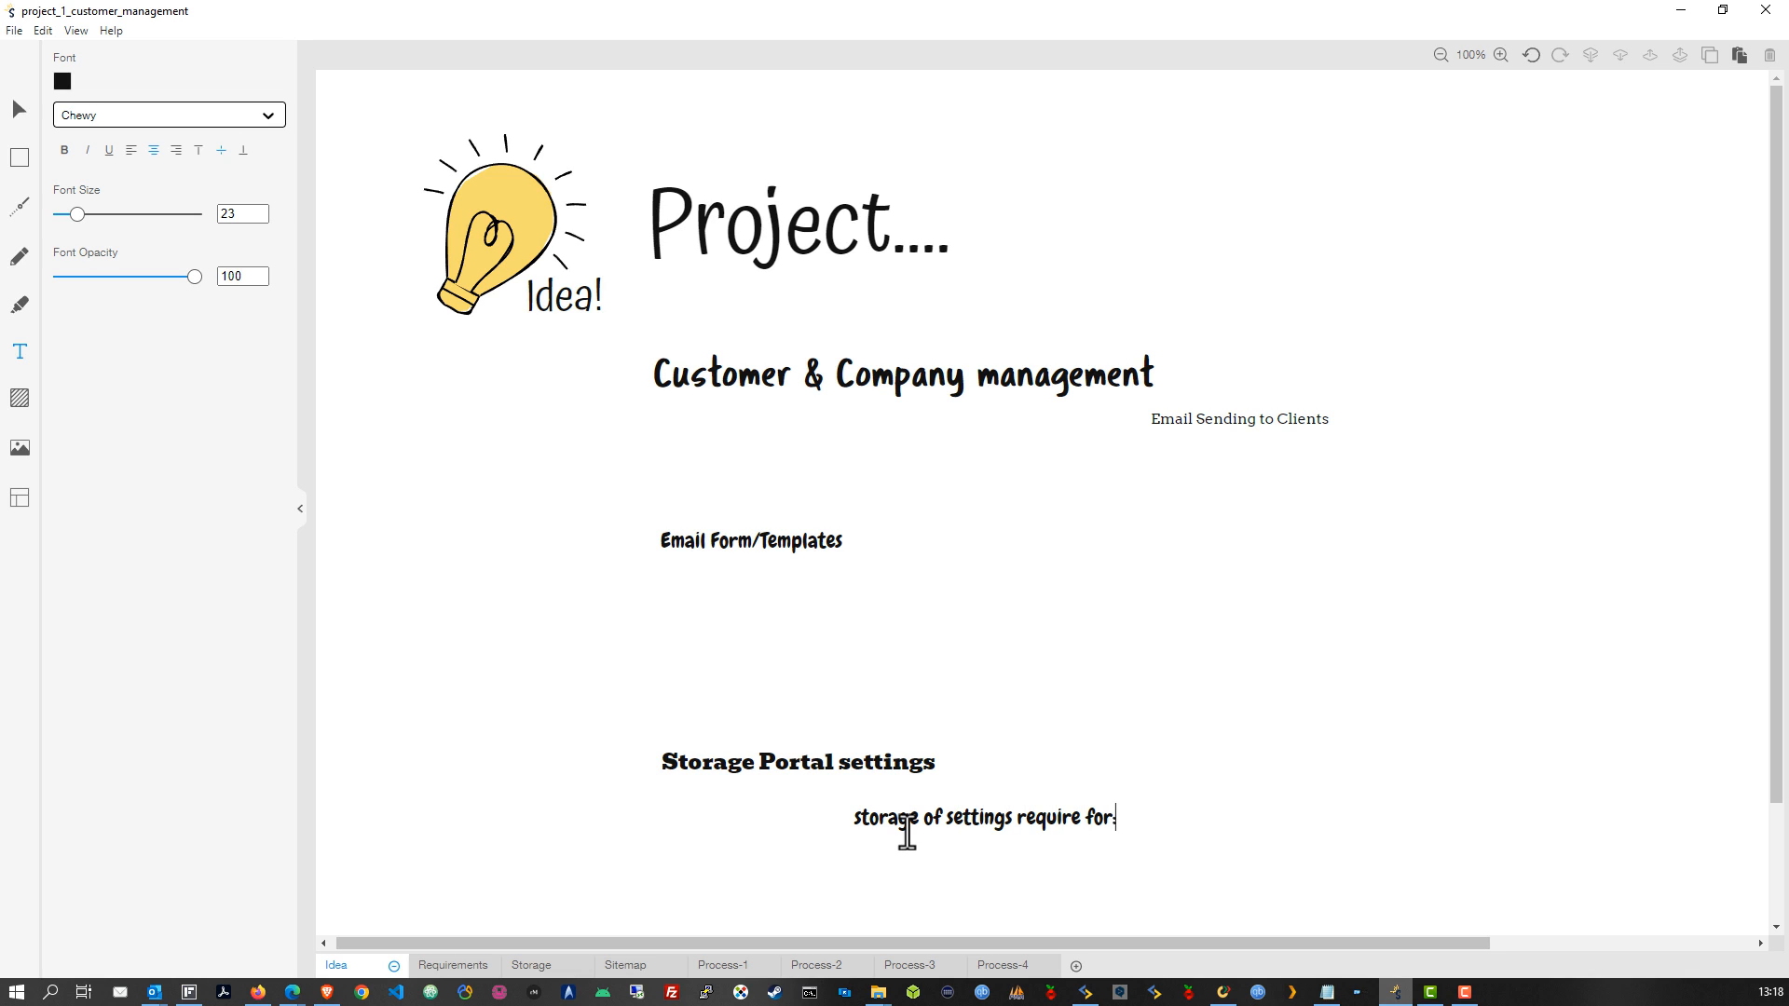
type(" email, platform, clients,")
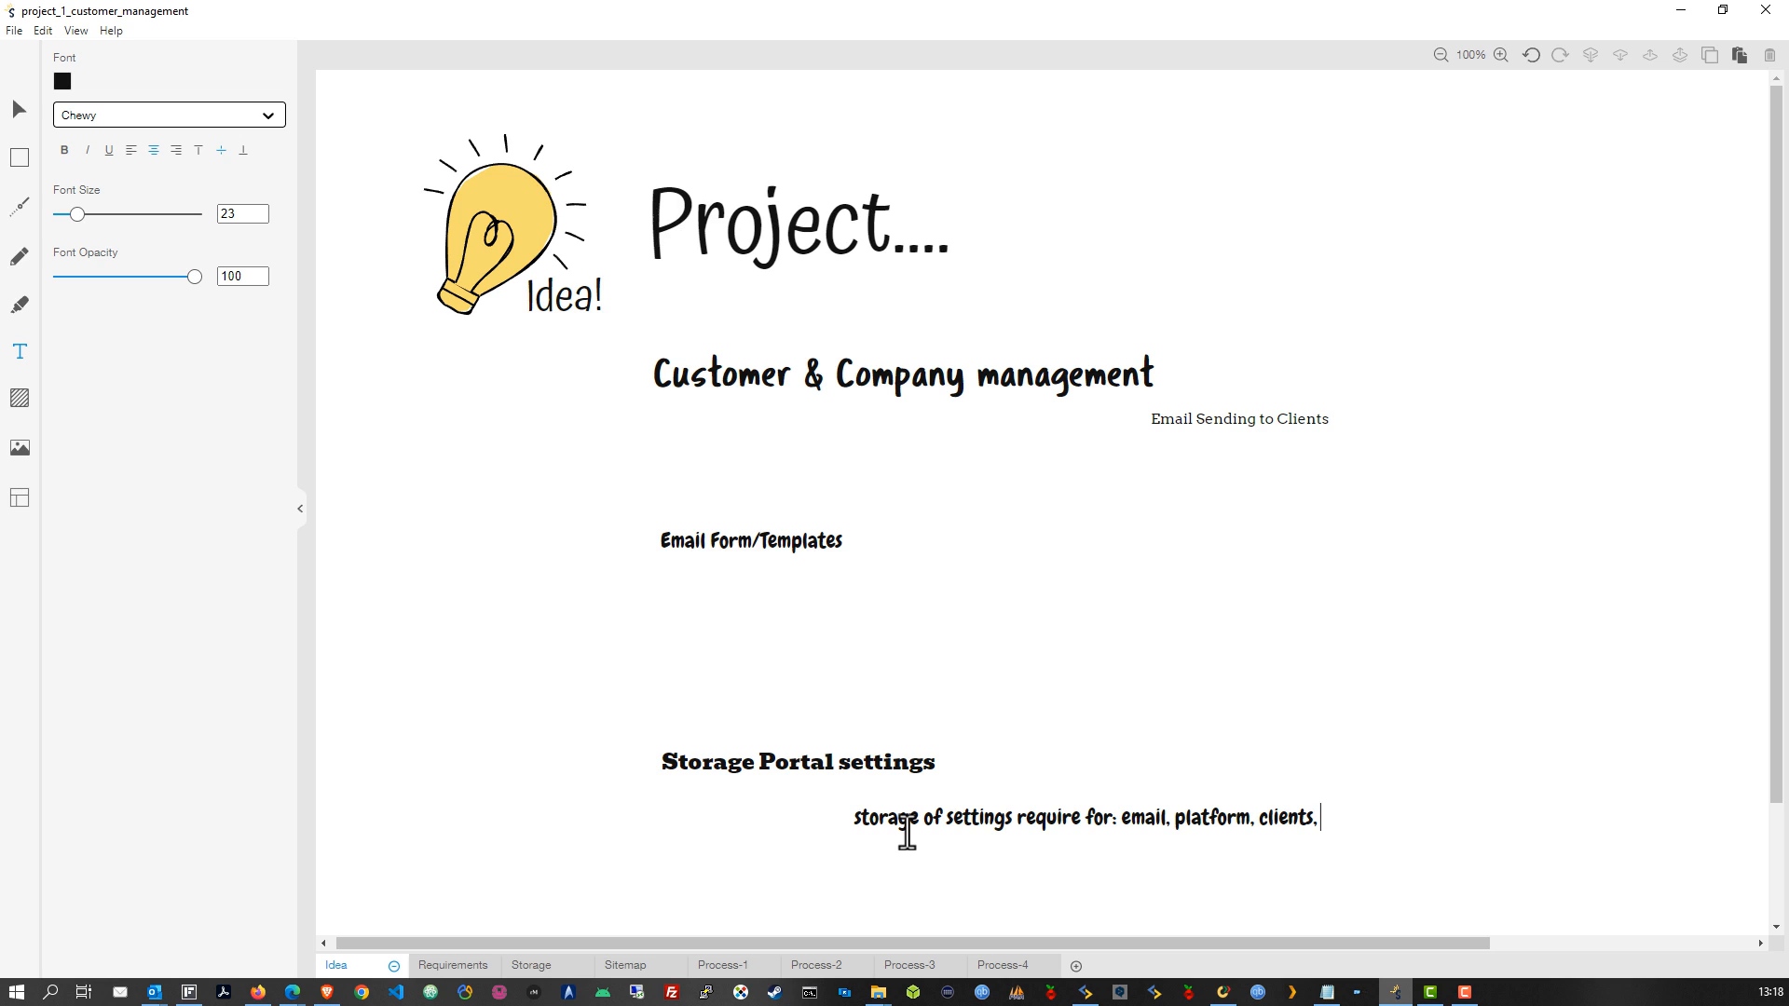
left_click(1077, 749)
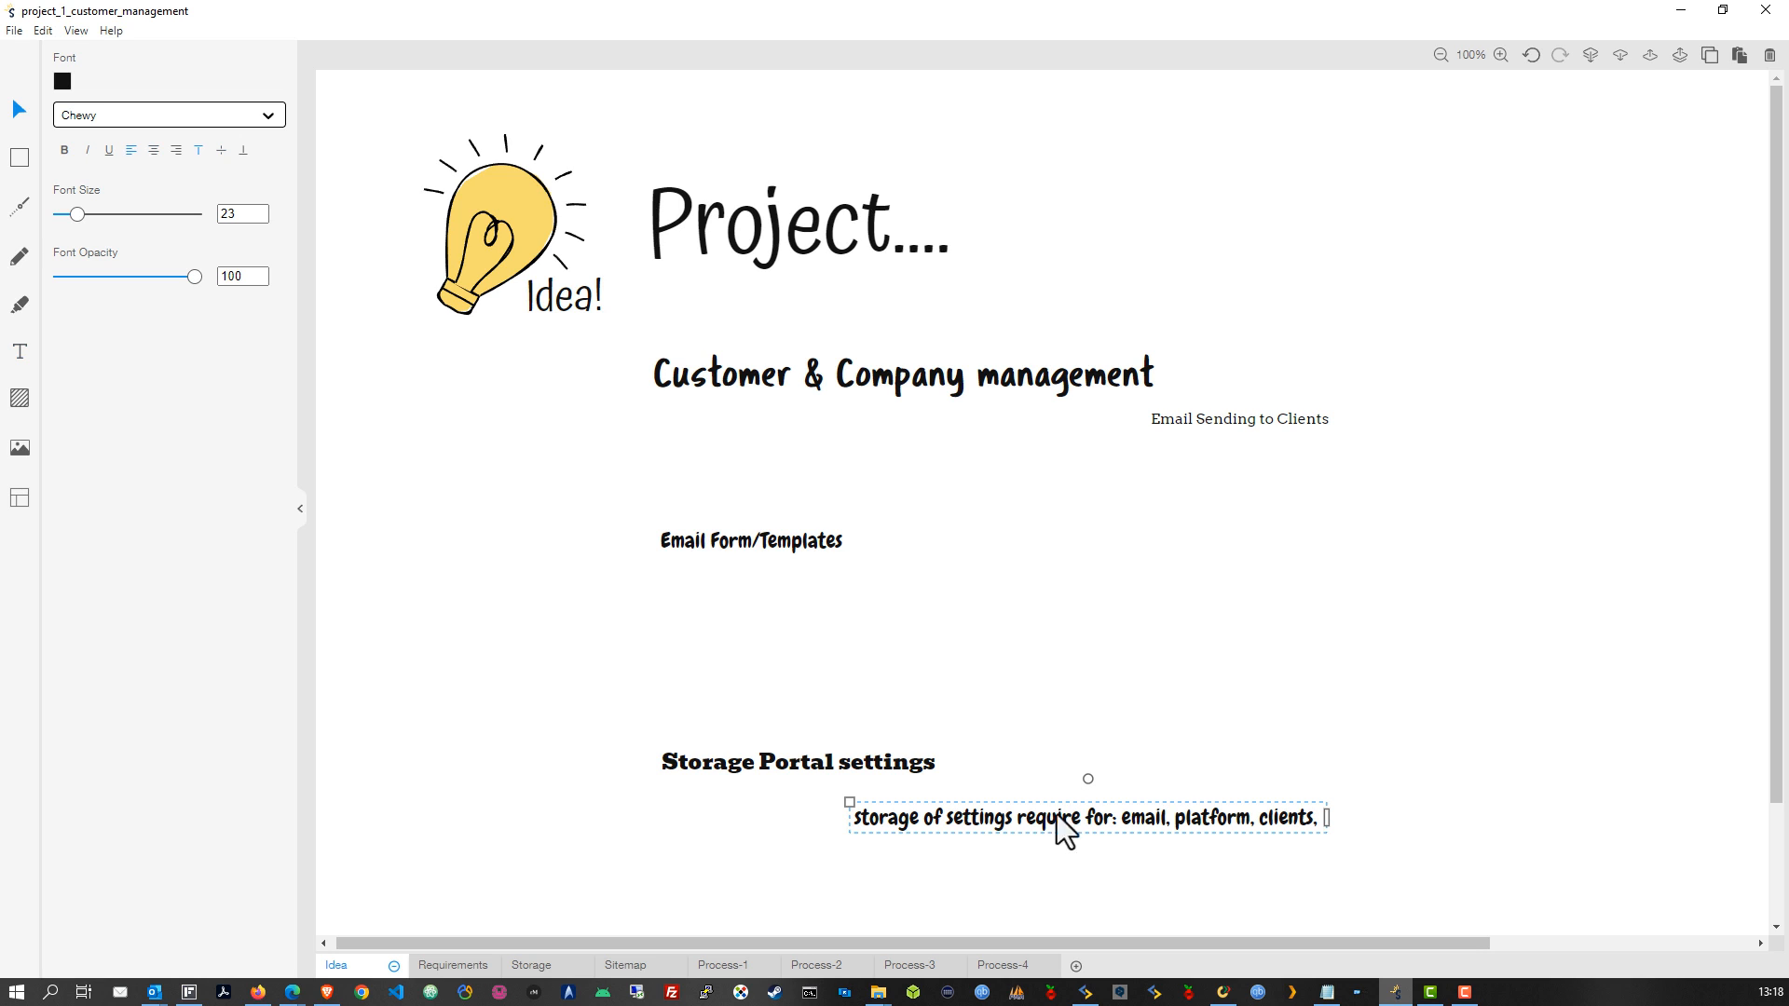
left_click_drag(1032, 825, 986, 812)
left_click(1010, 708)
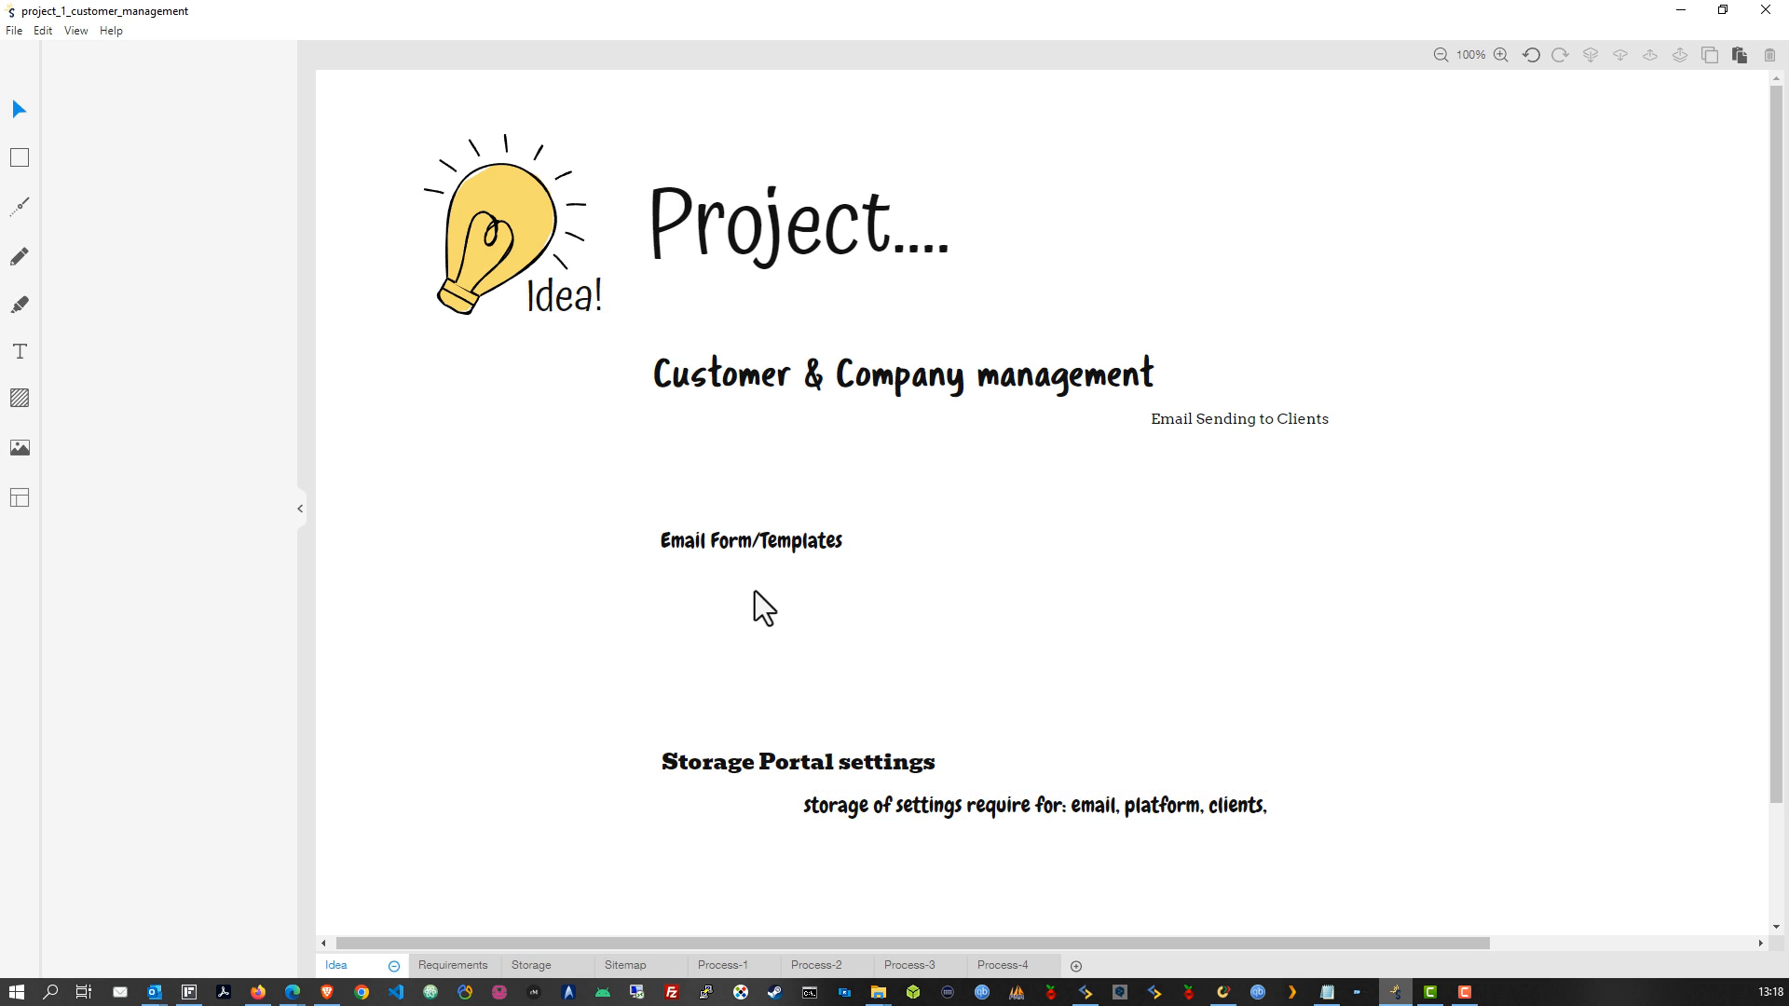
Step: Add the note "Form (Send Email), Form, Grid templates" beneath the "Email Form/Templates" heading
left_click(19, 353)
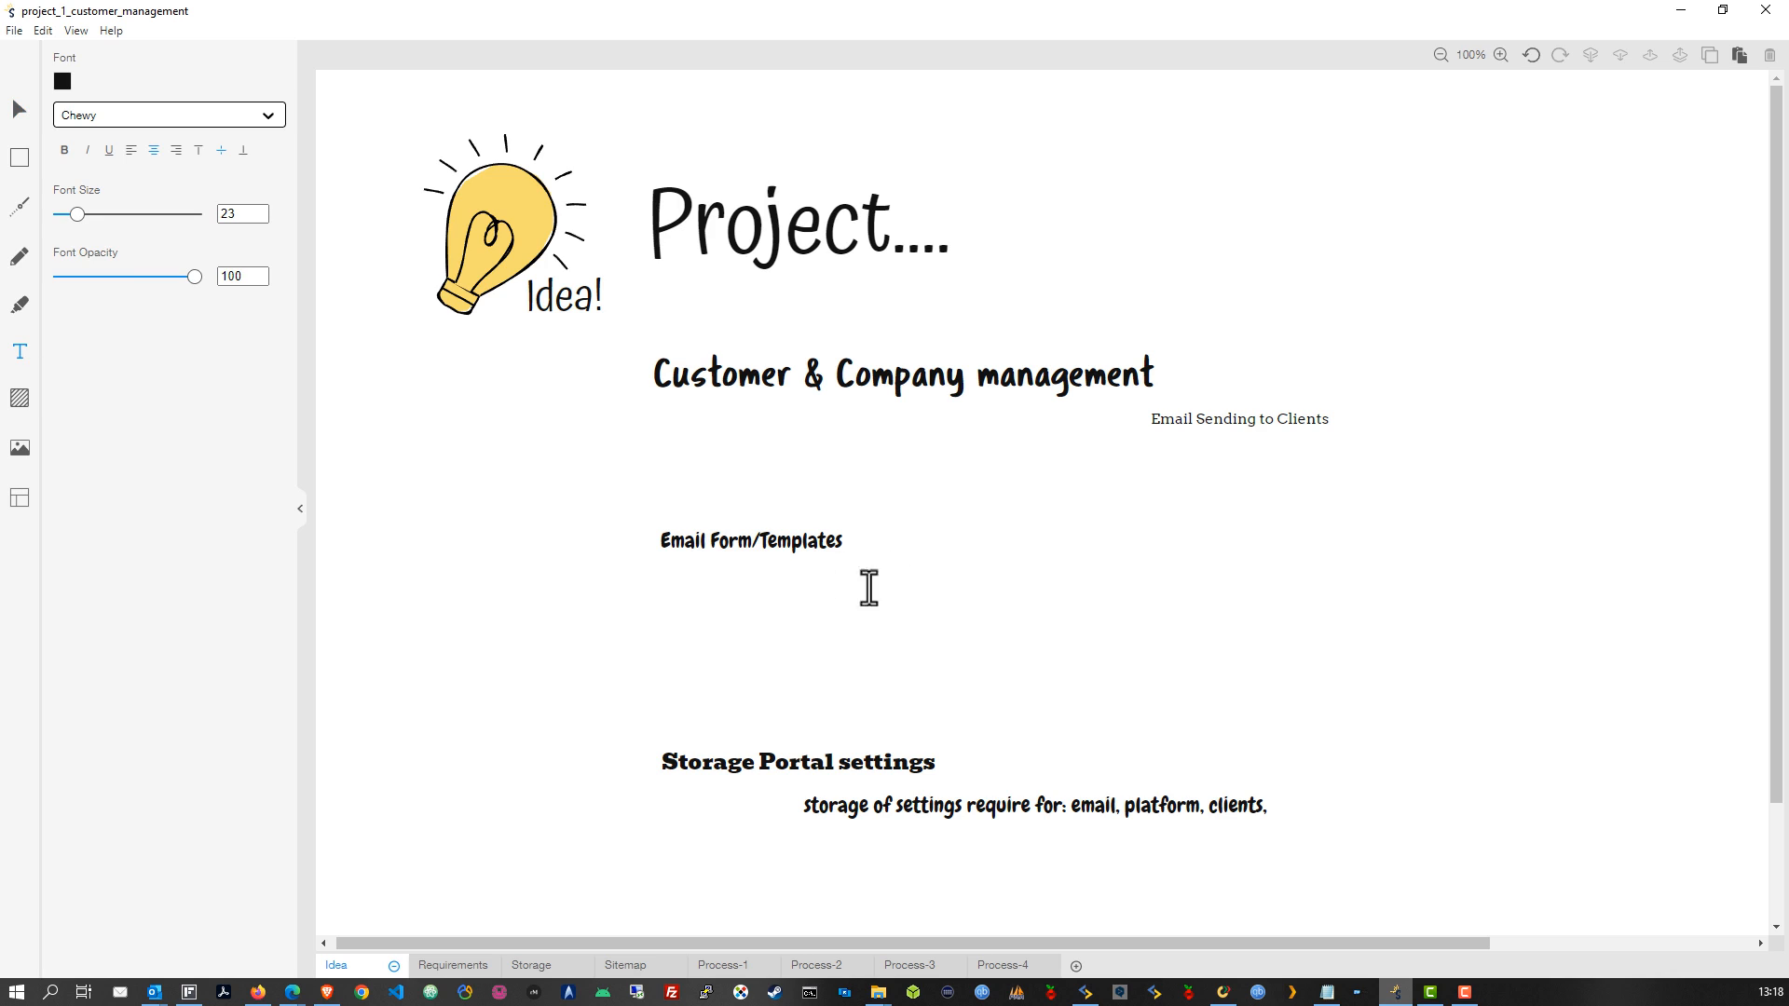
left_click(790, 578)
type("Form")
type(",")
key("BackSpace")
key("BackSpace")
type("(s")
key("BackSpace")
type("Send")
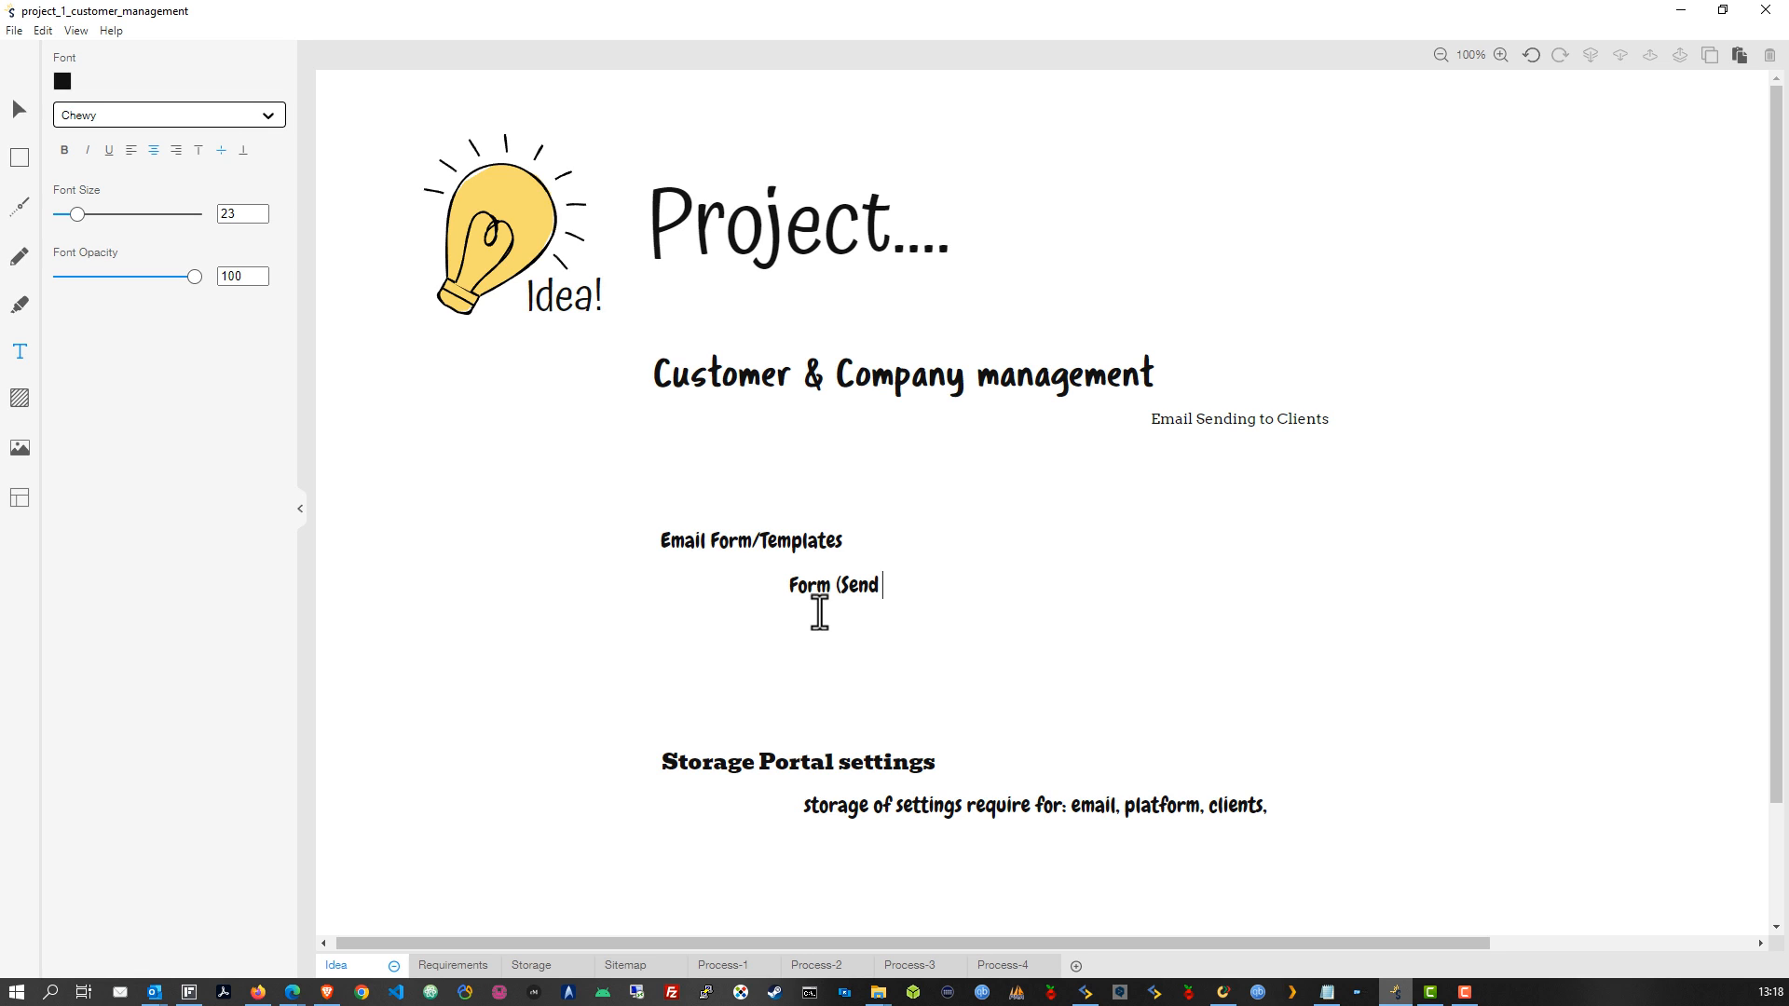
type(" Email) , Form, Grid templates")
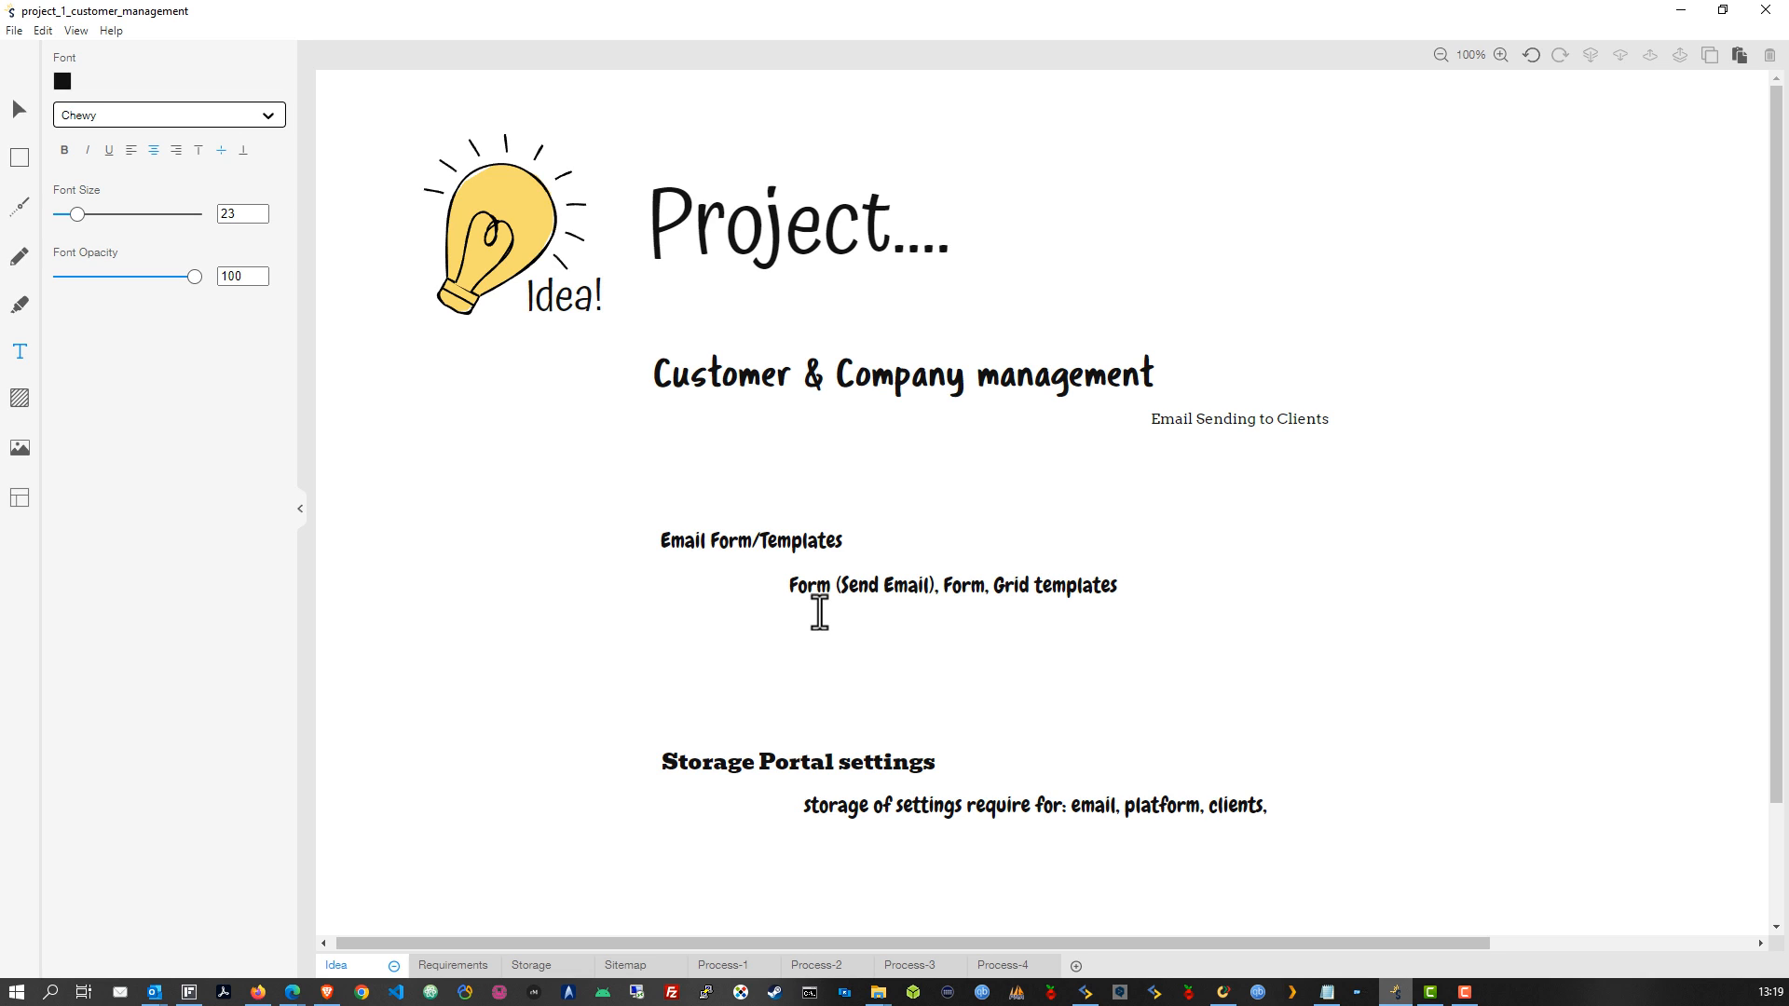
key("Escape")
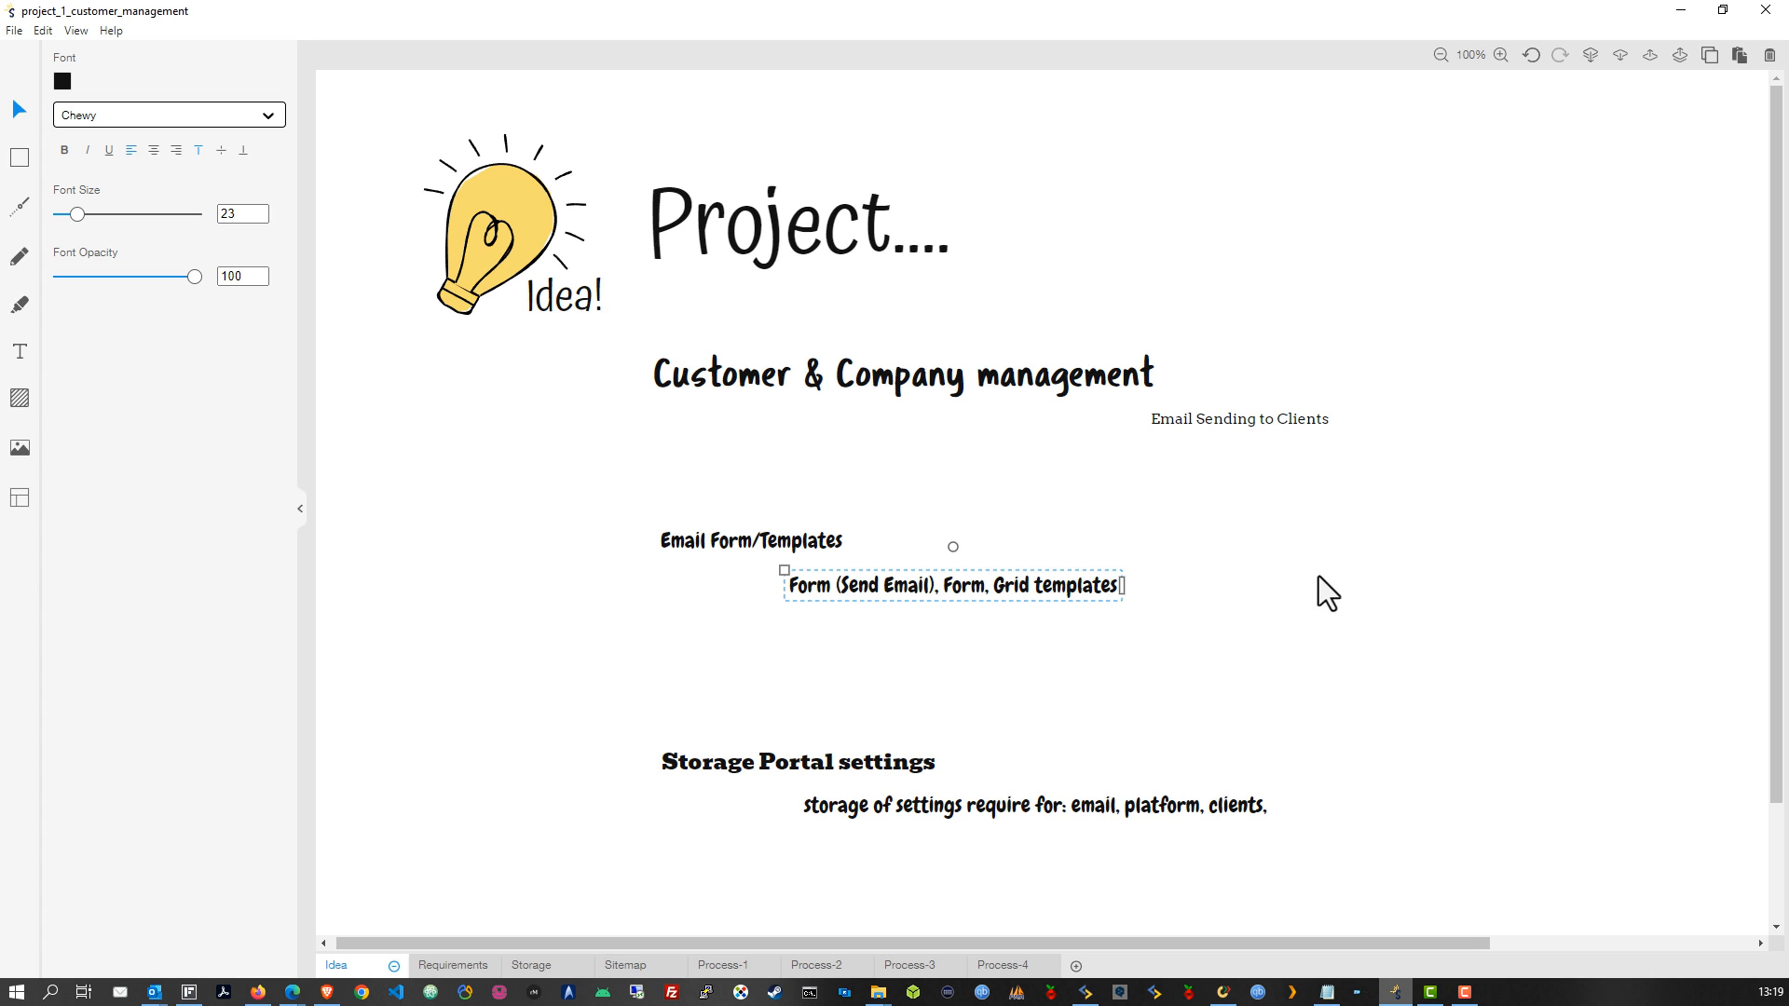
left_click(759, 630)
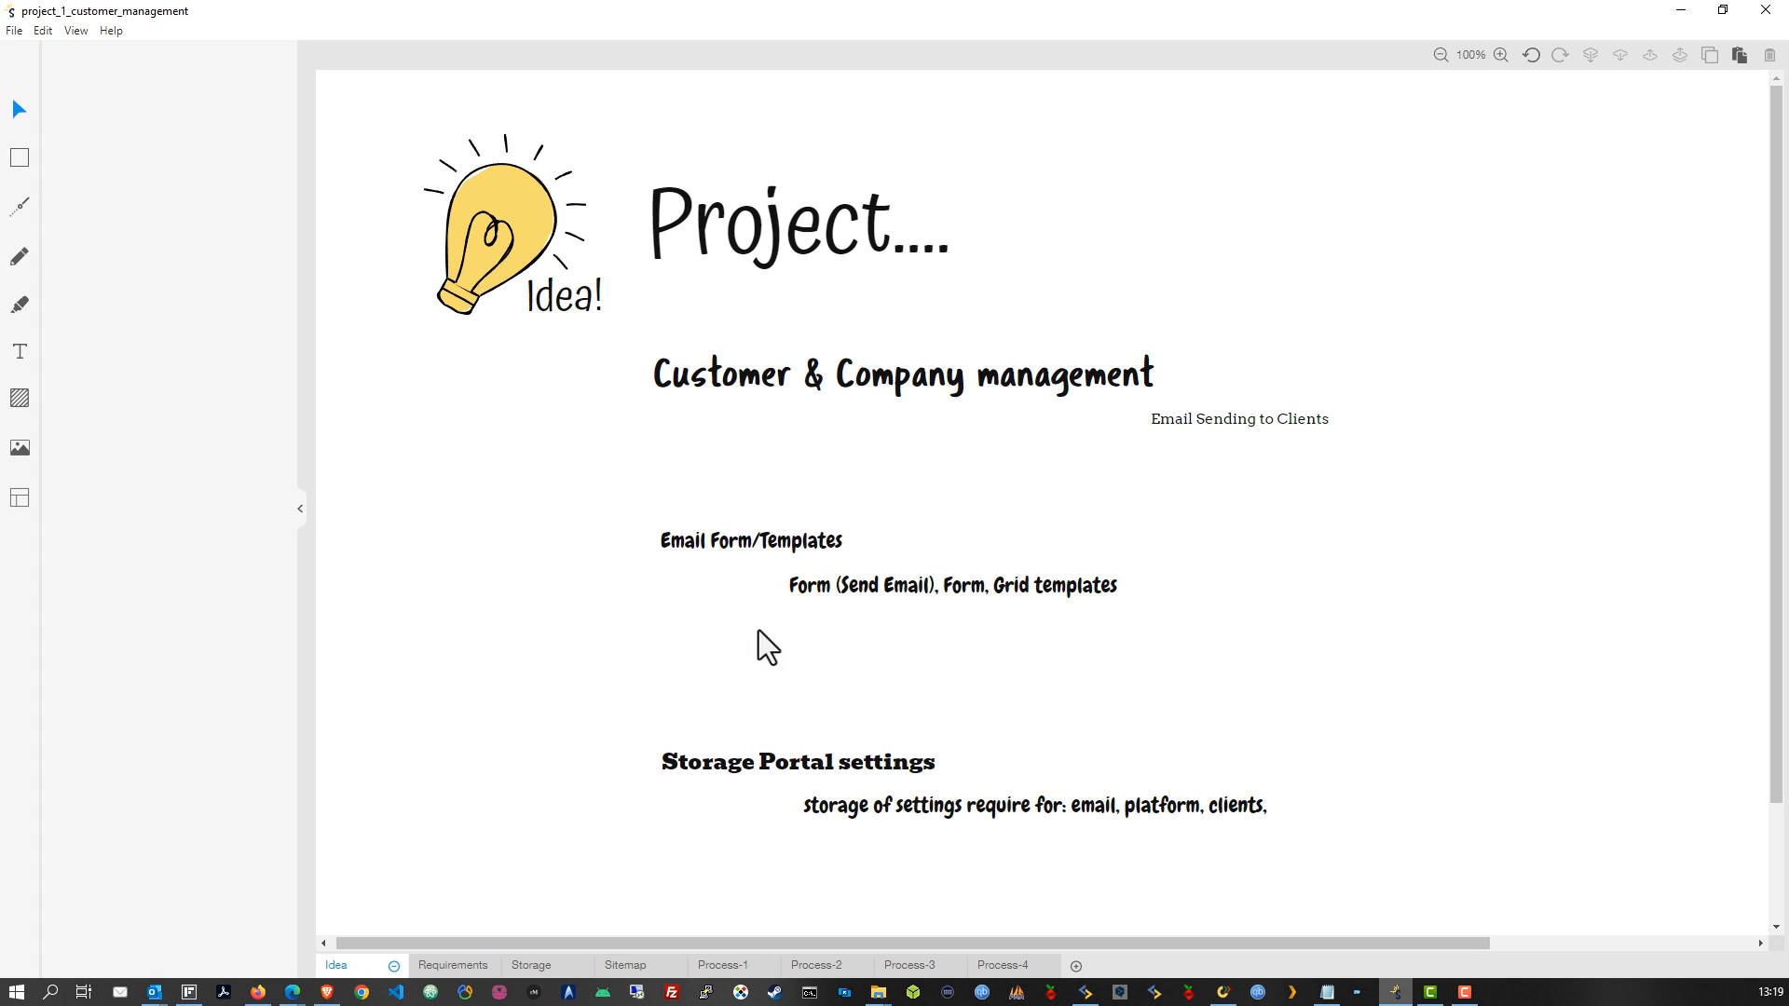
Step: Copy the Email Templates default fields line from the Storage page onto the Requirements page
left_click(471, 967)
scroll(971, 783, "down", 2)
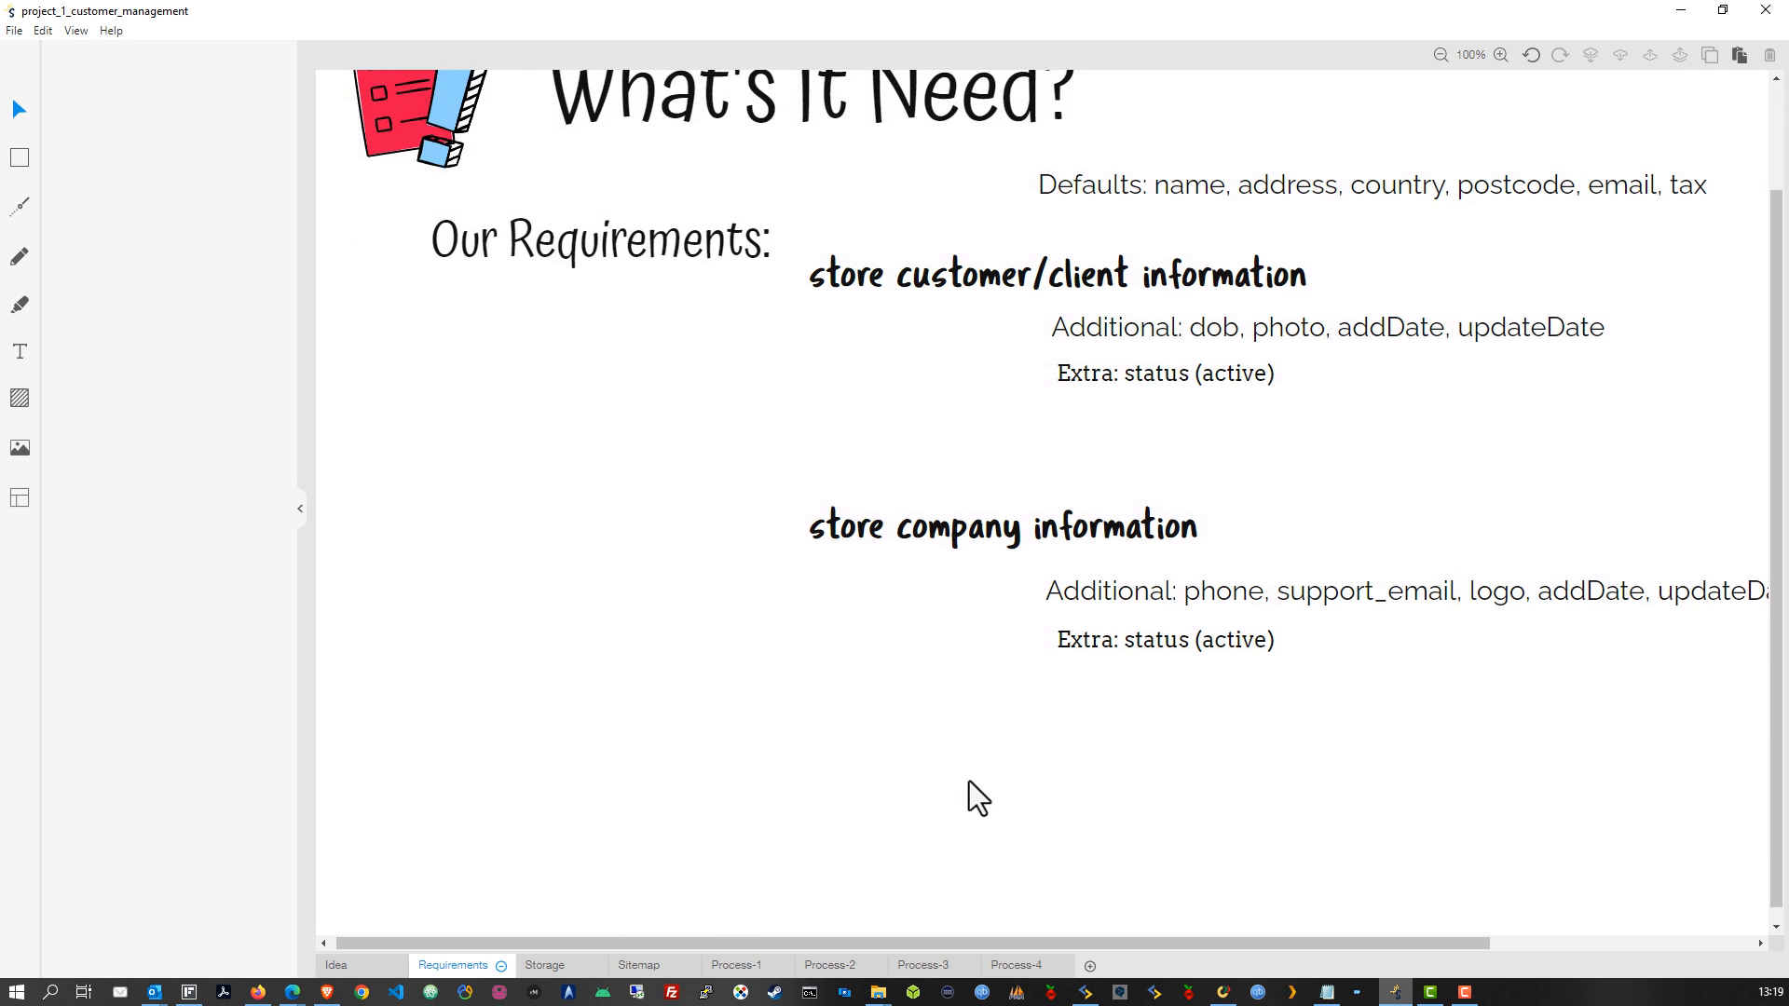
scroll(960, 781, "up", 2)
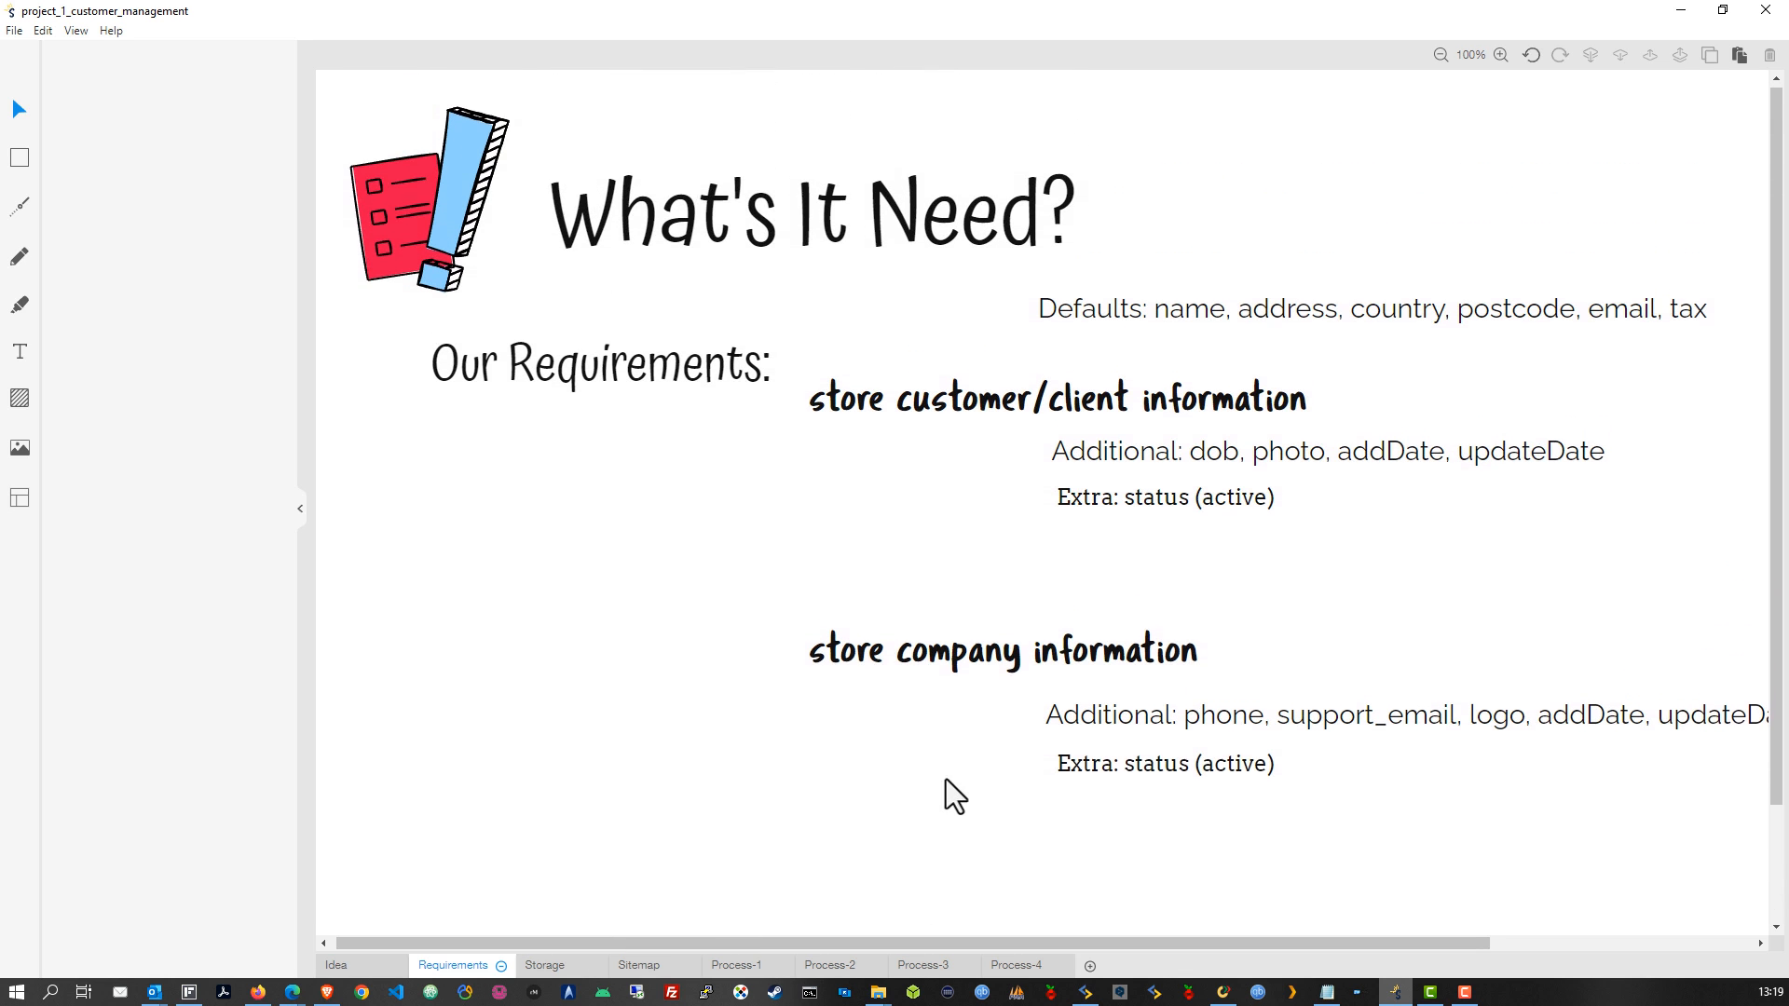
left_click(544, 969)
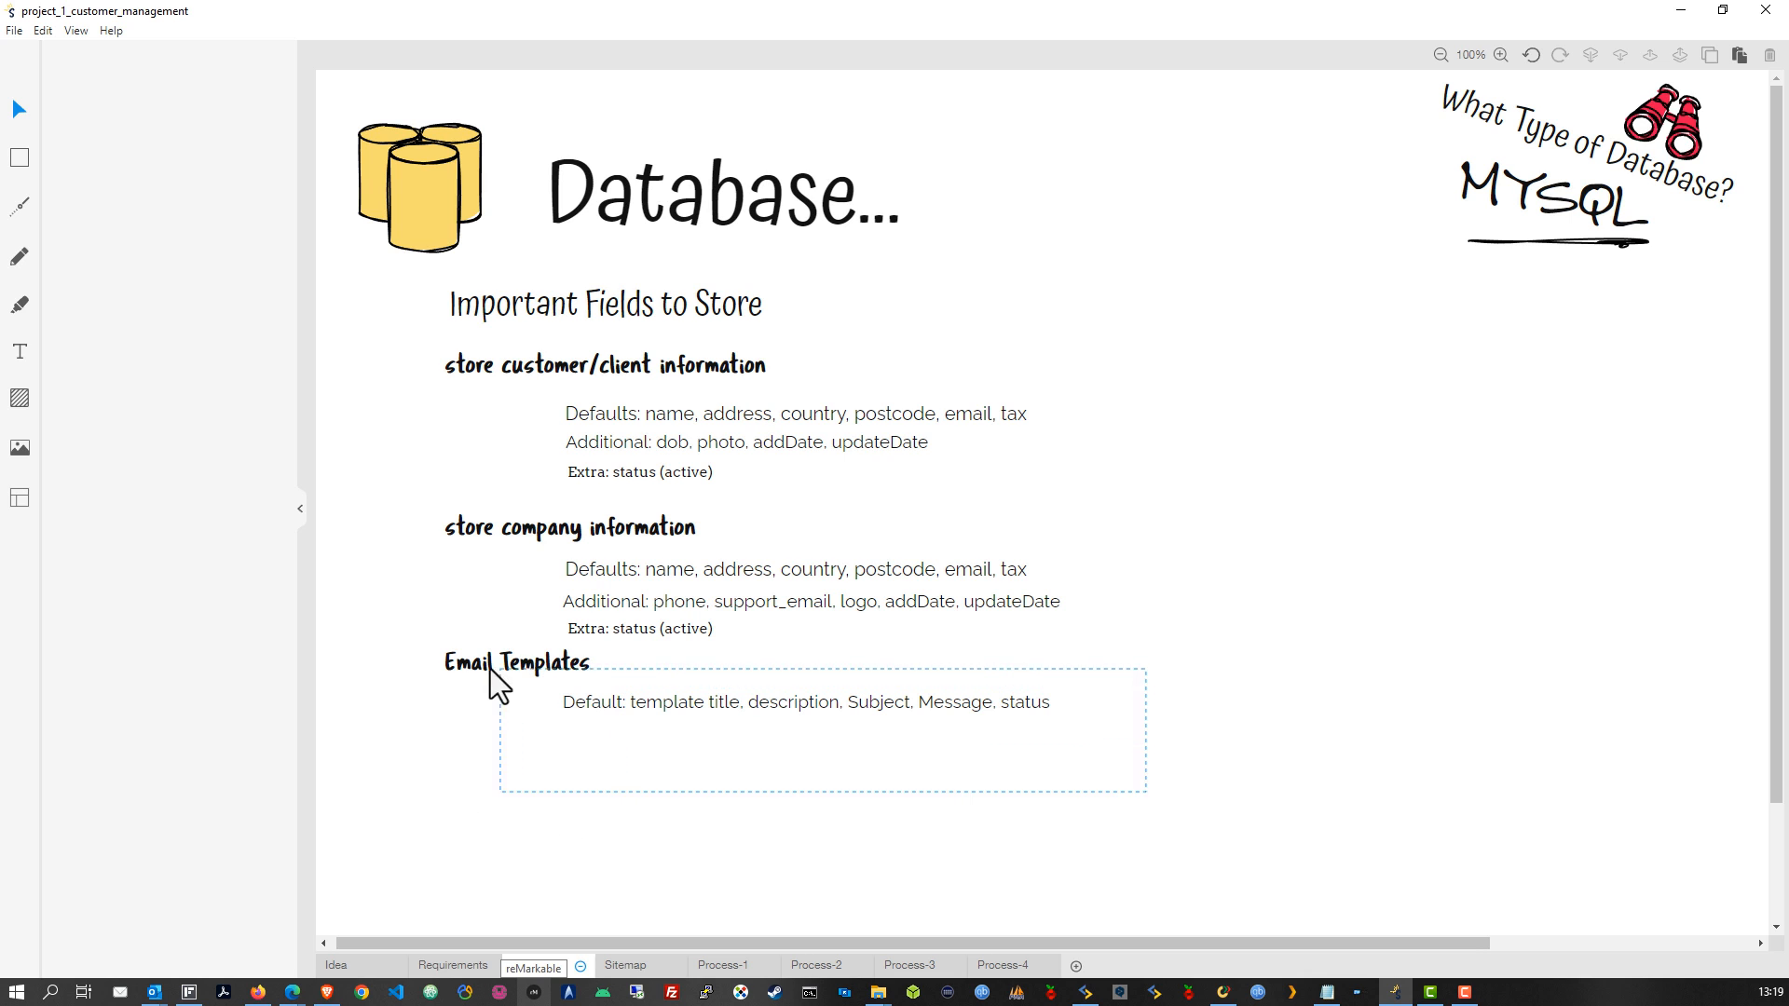
left_click(643, 705)
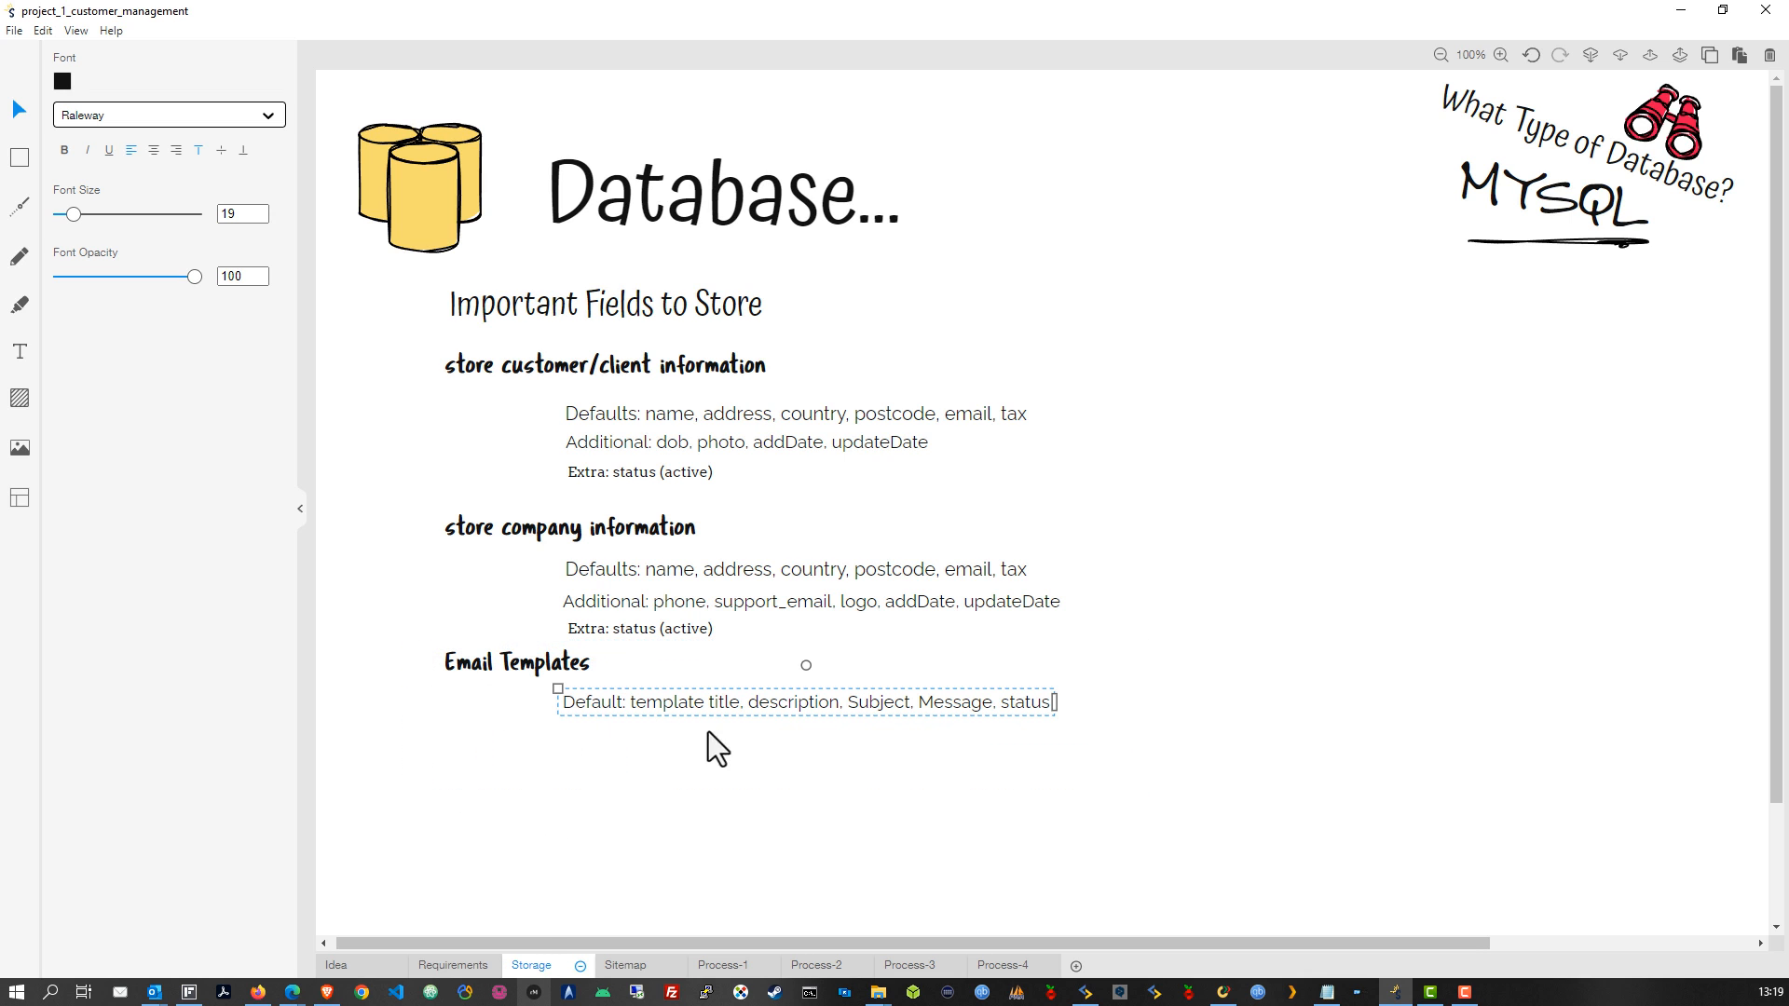
left_click(491, 967)
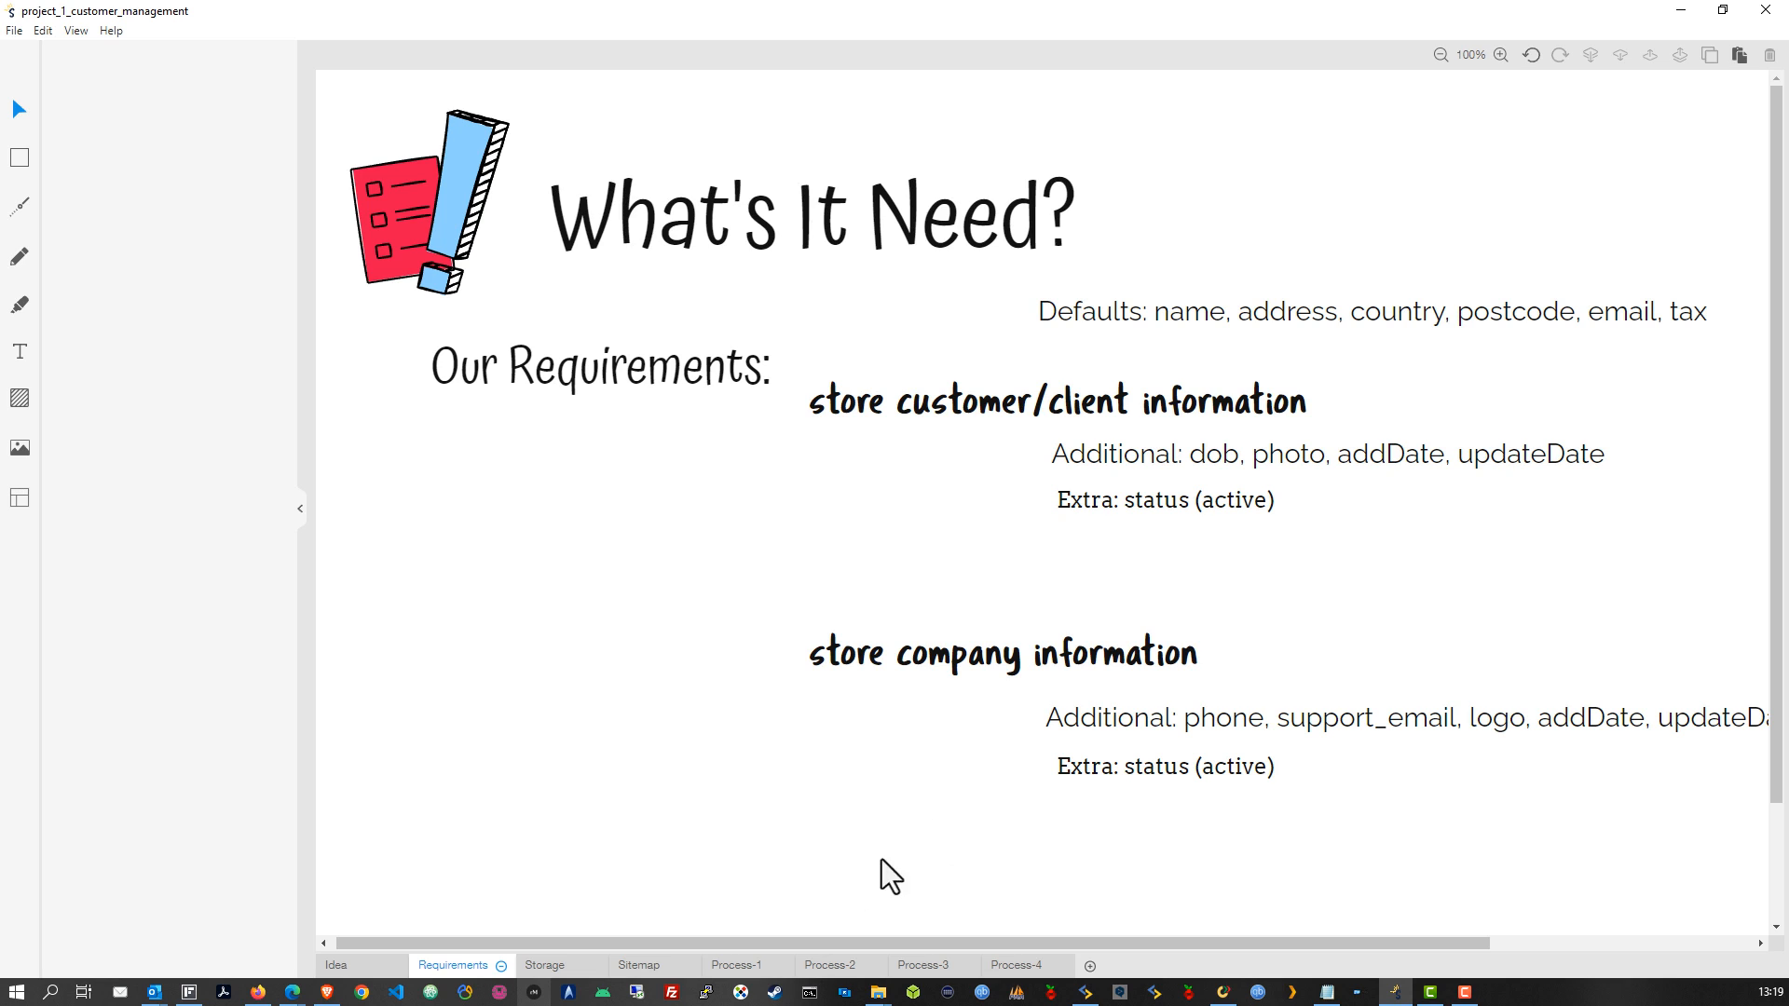
key("ctrl+v")
Step: Extend the requirements heading text with "Email Functionality" a few lines below "store company information"
left_click(949, 667)
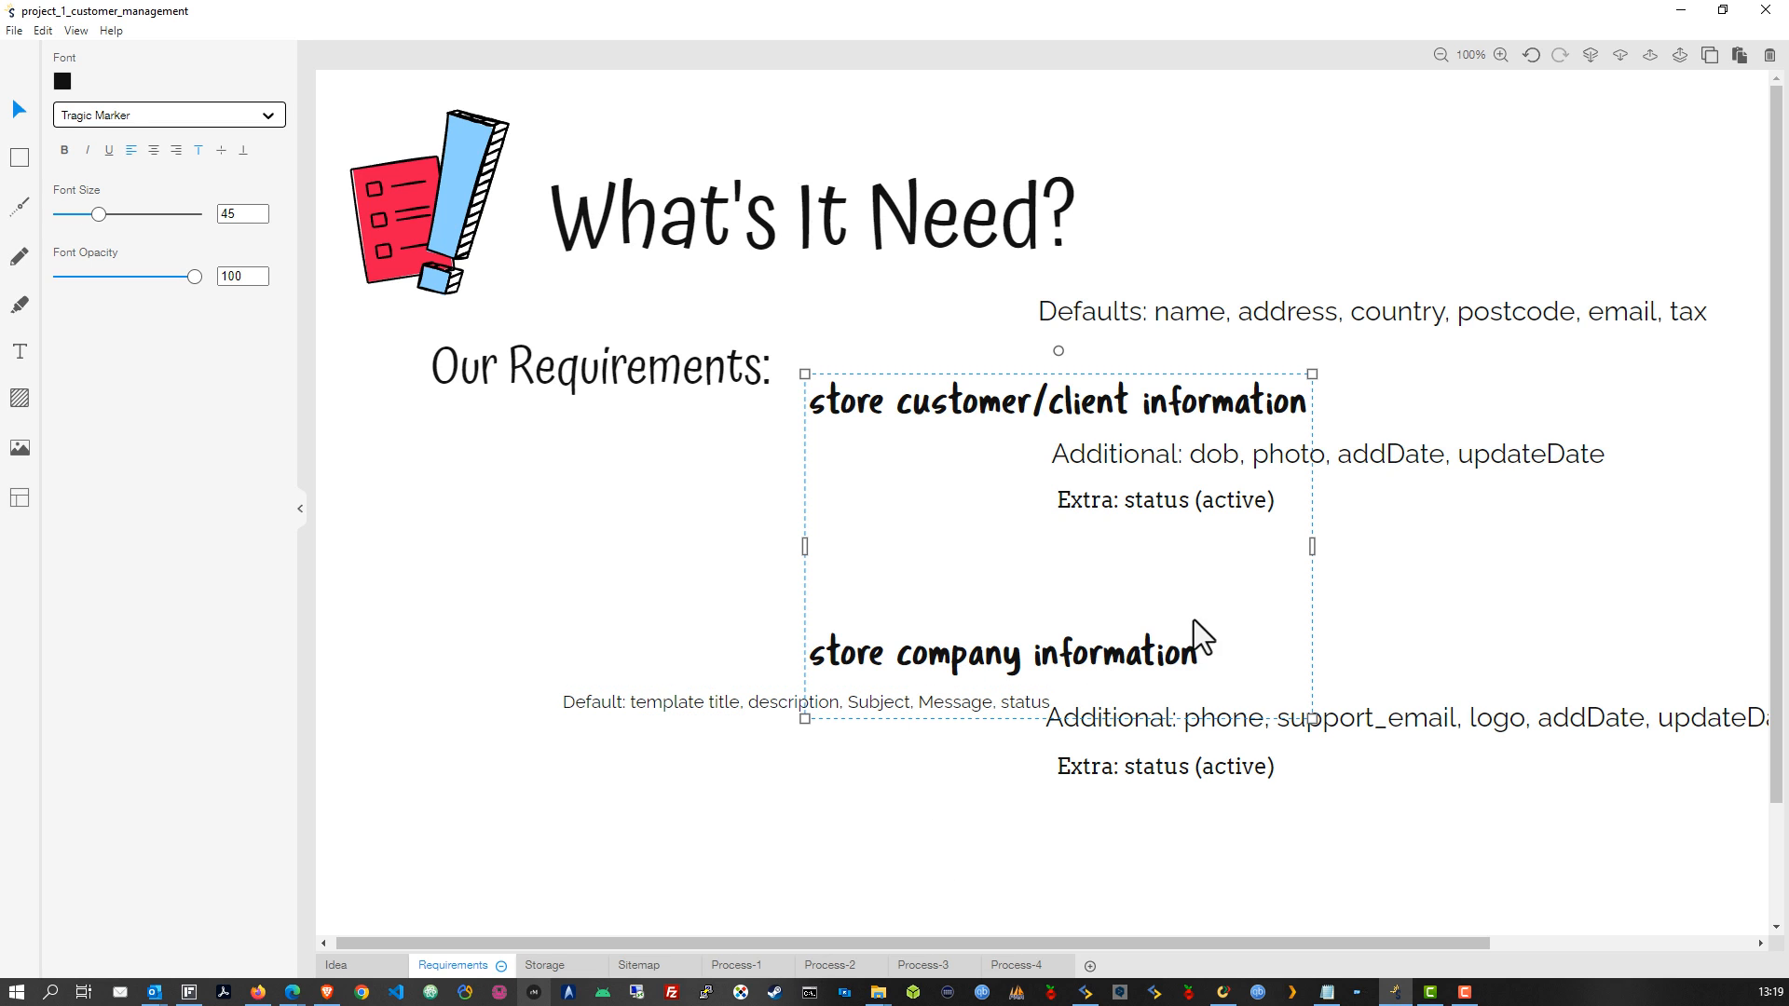
double_click(1232, 669)
double_click(1216, 658)
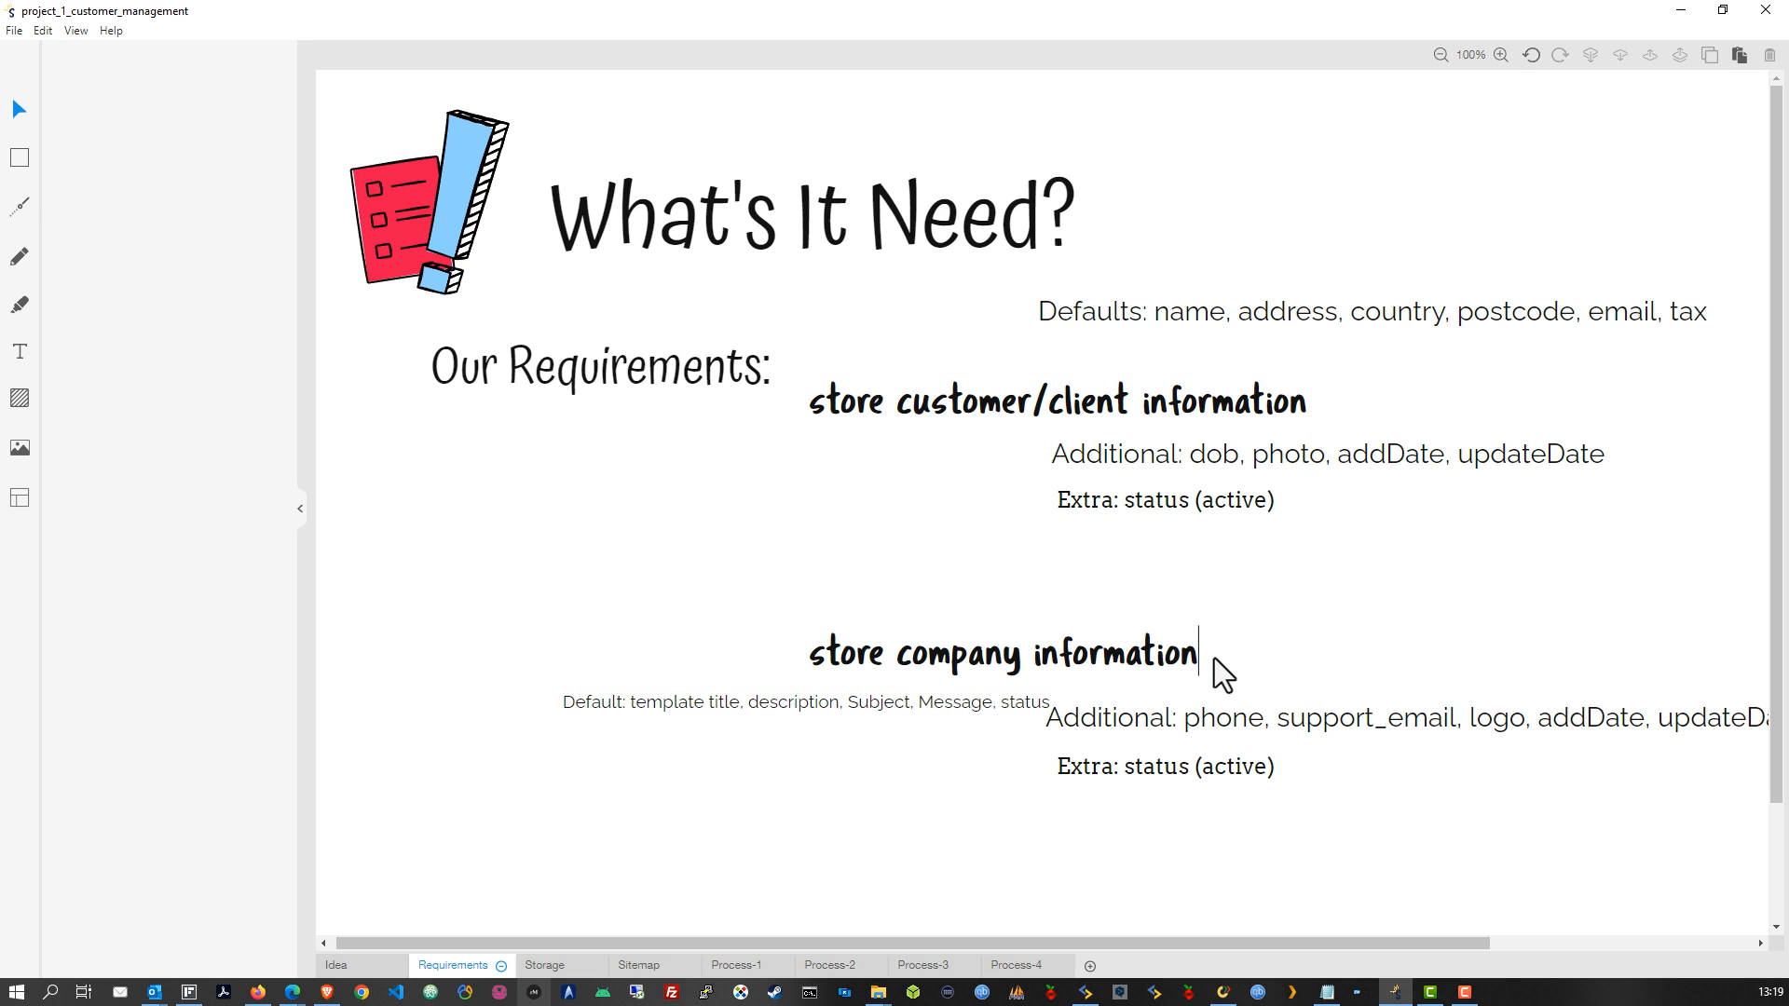
key("Return")
key("Return")
key("Return")
type("Email Function")
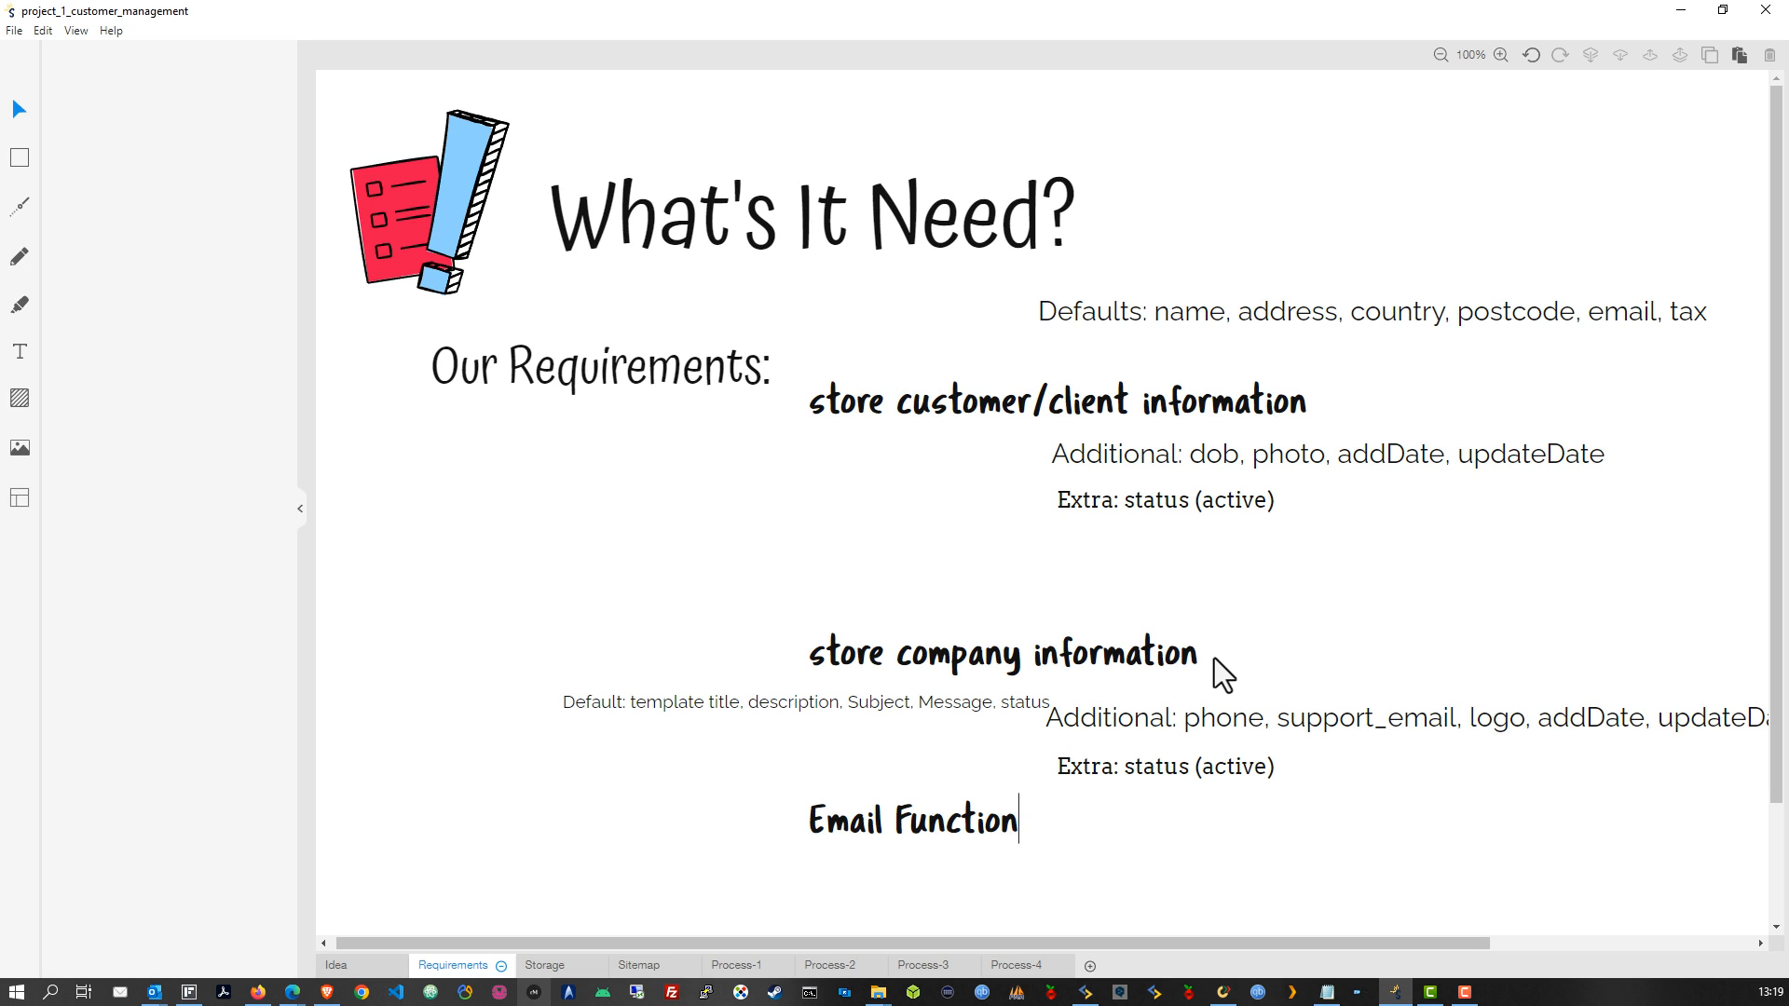
type("ality")
key("Escape")
Step: Move the pasted template fields line to just beneath the "Email Functionality" heading
left_click_drag(718, 703, 1115, 887)
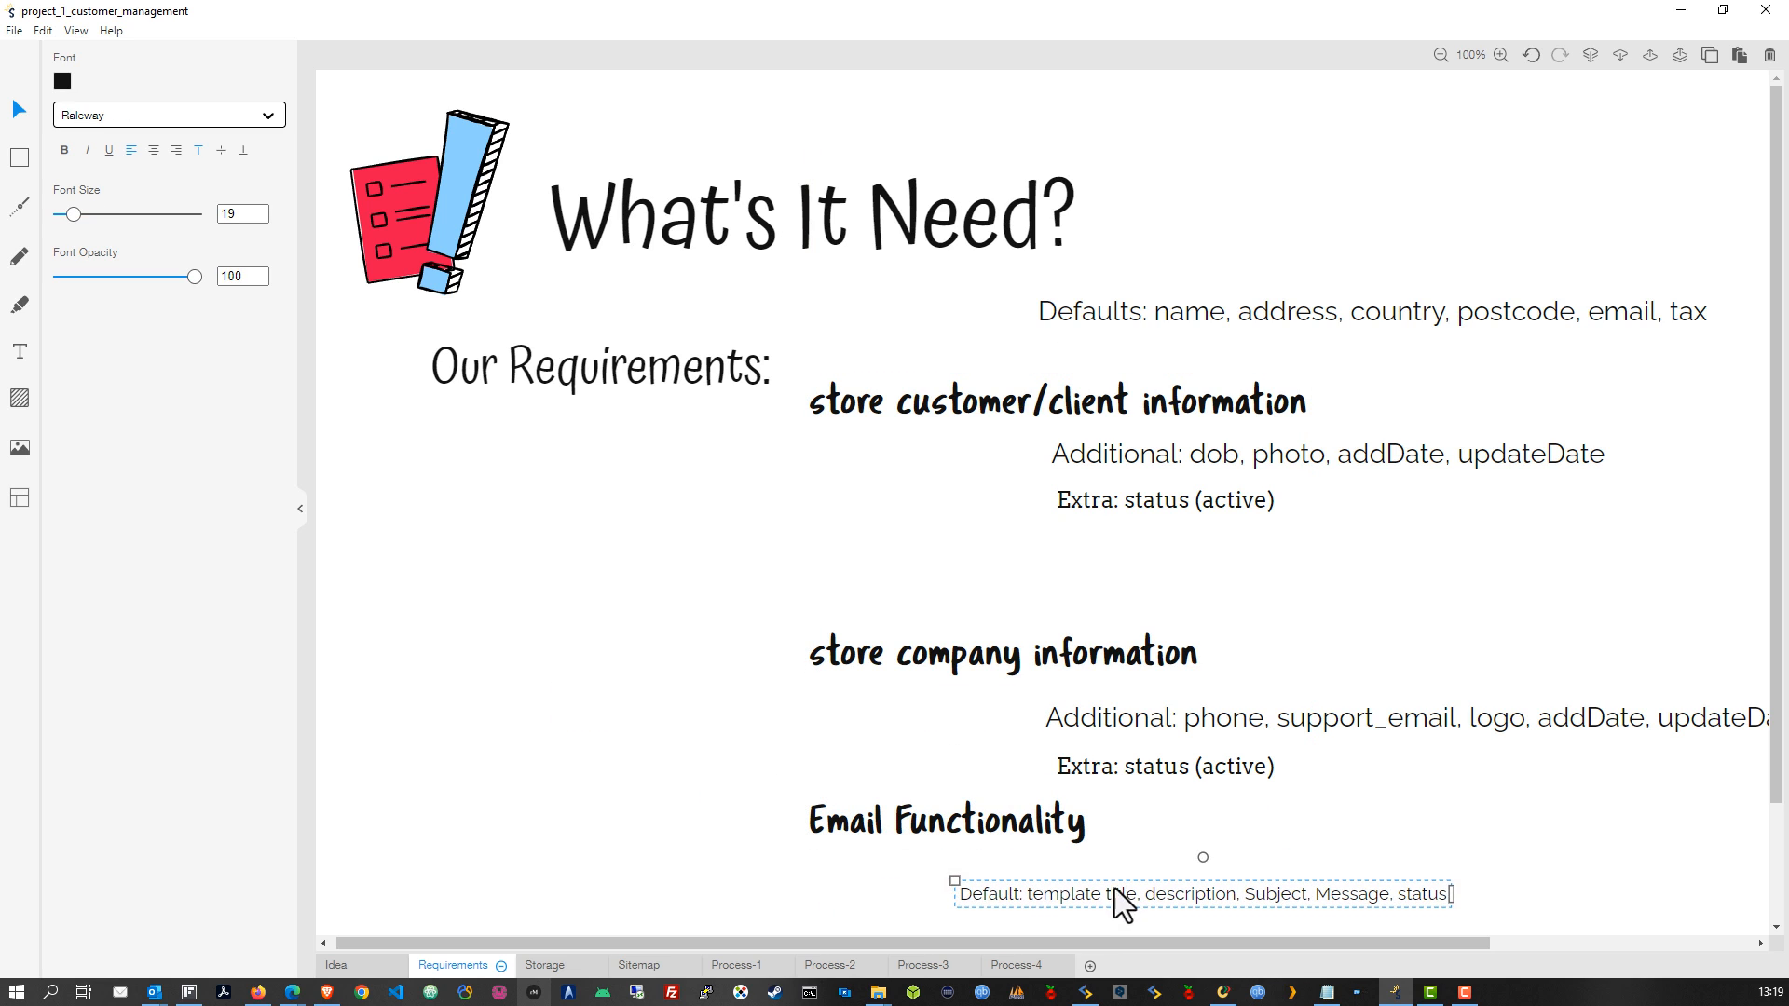
left_click(749, 870)
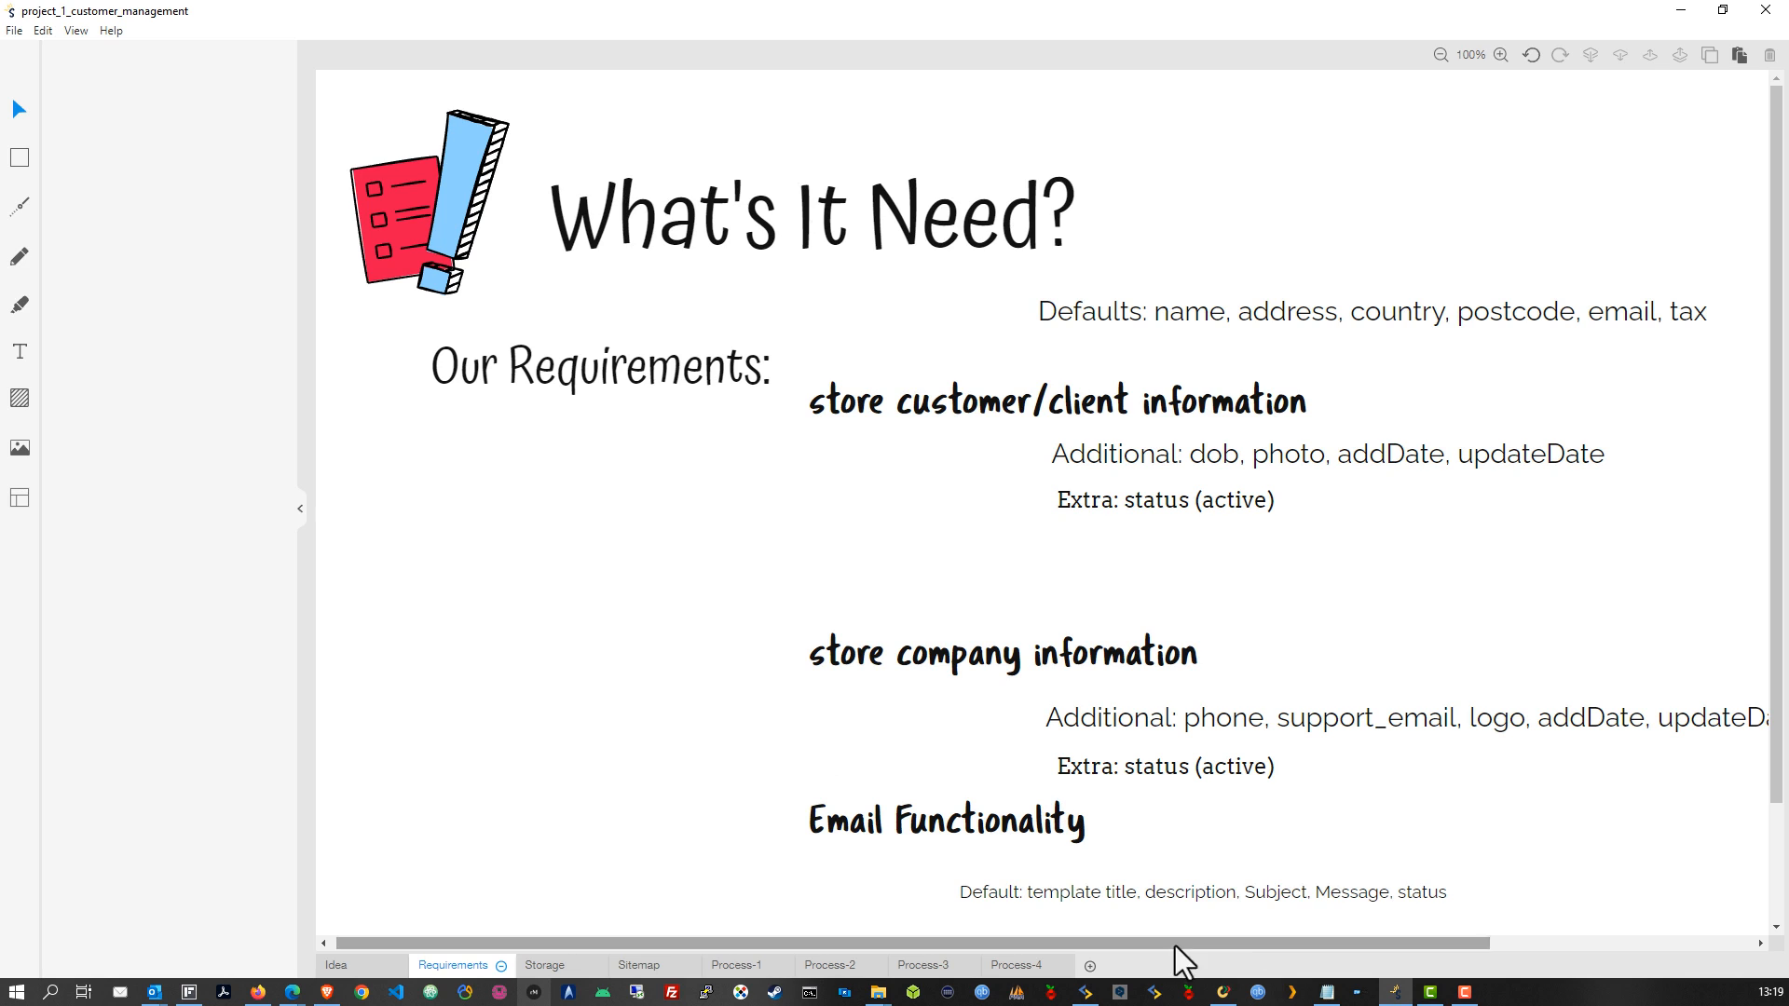
left_click_drag(1120, 900, 1109, 881)
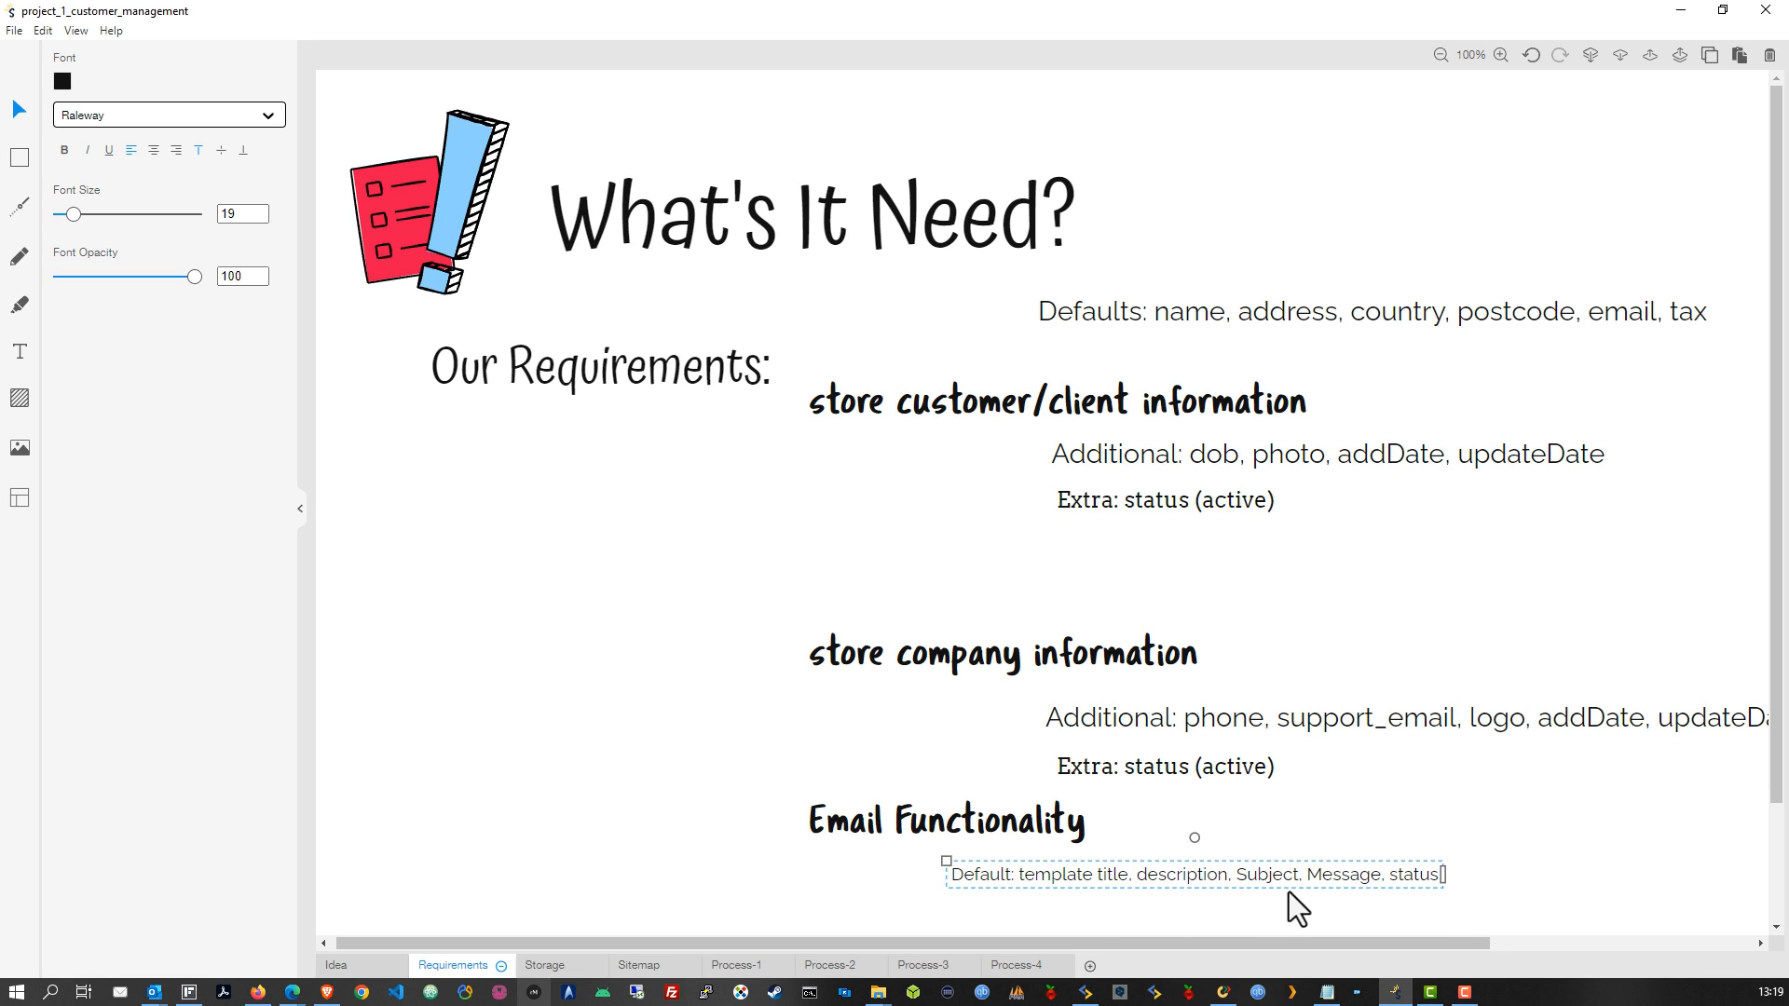
Step: Add the note "Log of sent Emails" to the Requirements page, just beneath the template fields line under "Email Functionality"
left_click(1558, 872)
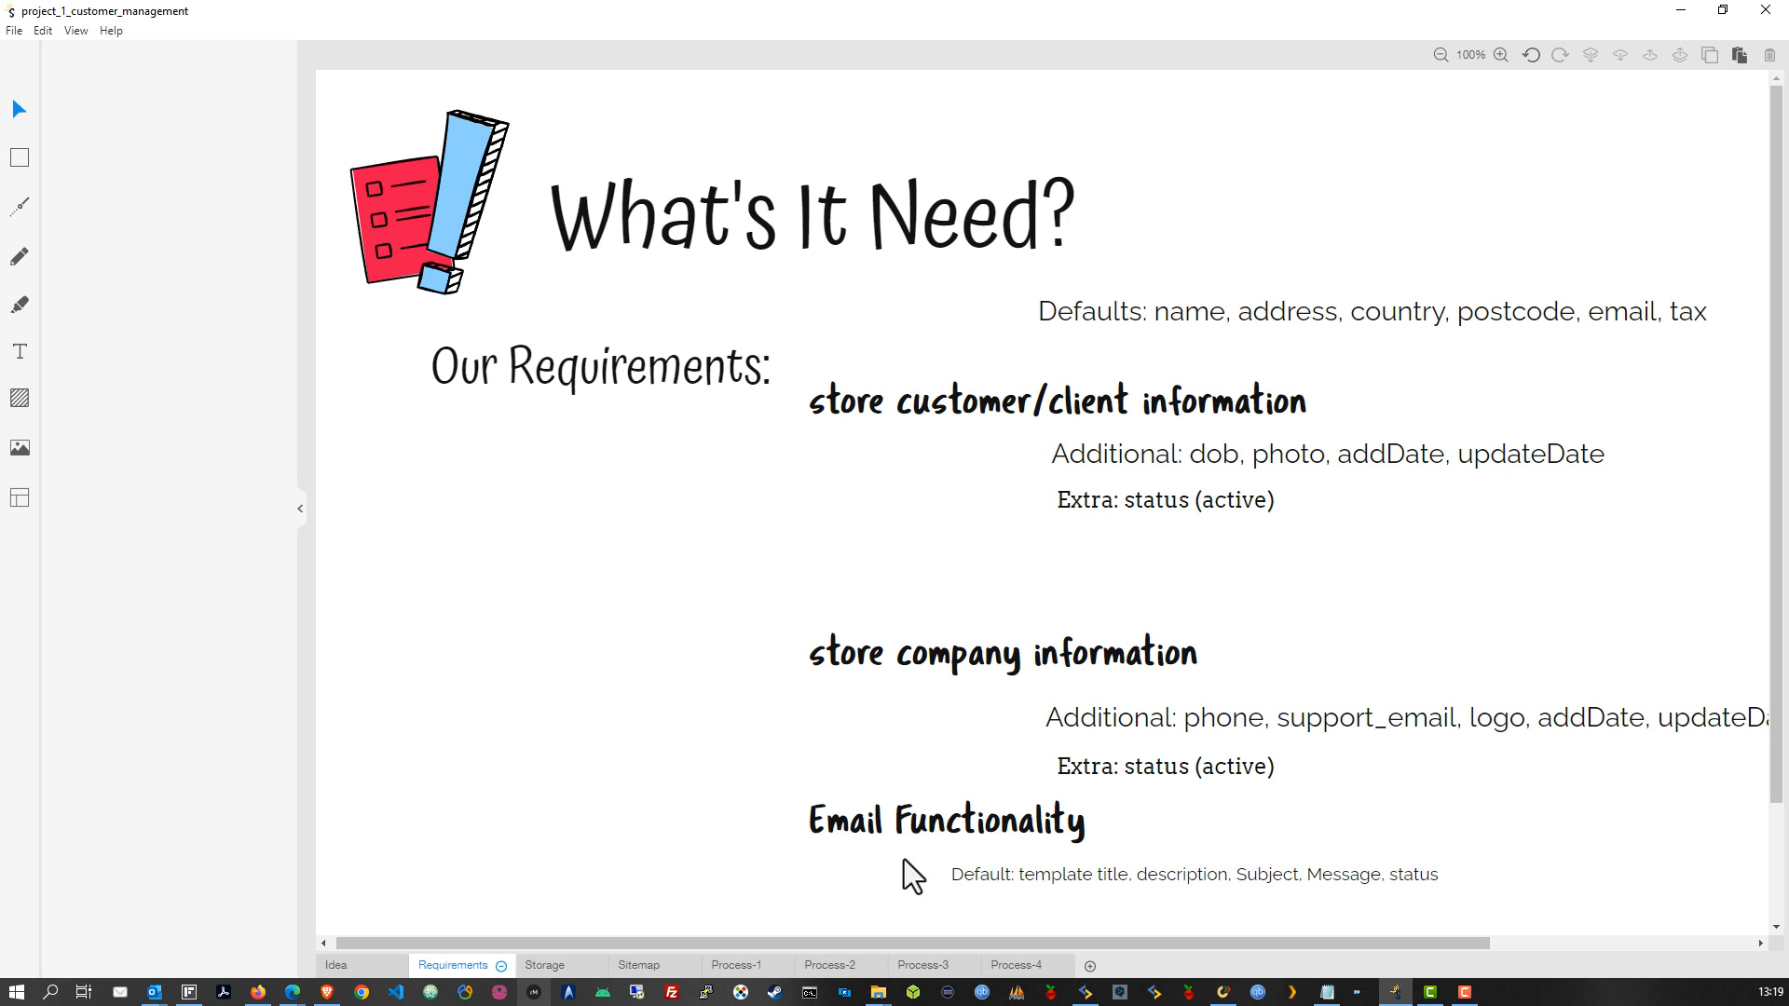
scroll(932, 792, "down", 2)
left_click(21, 352)
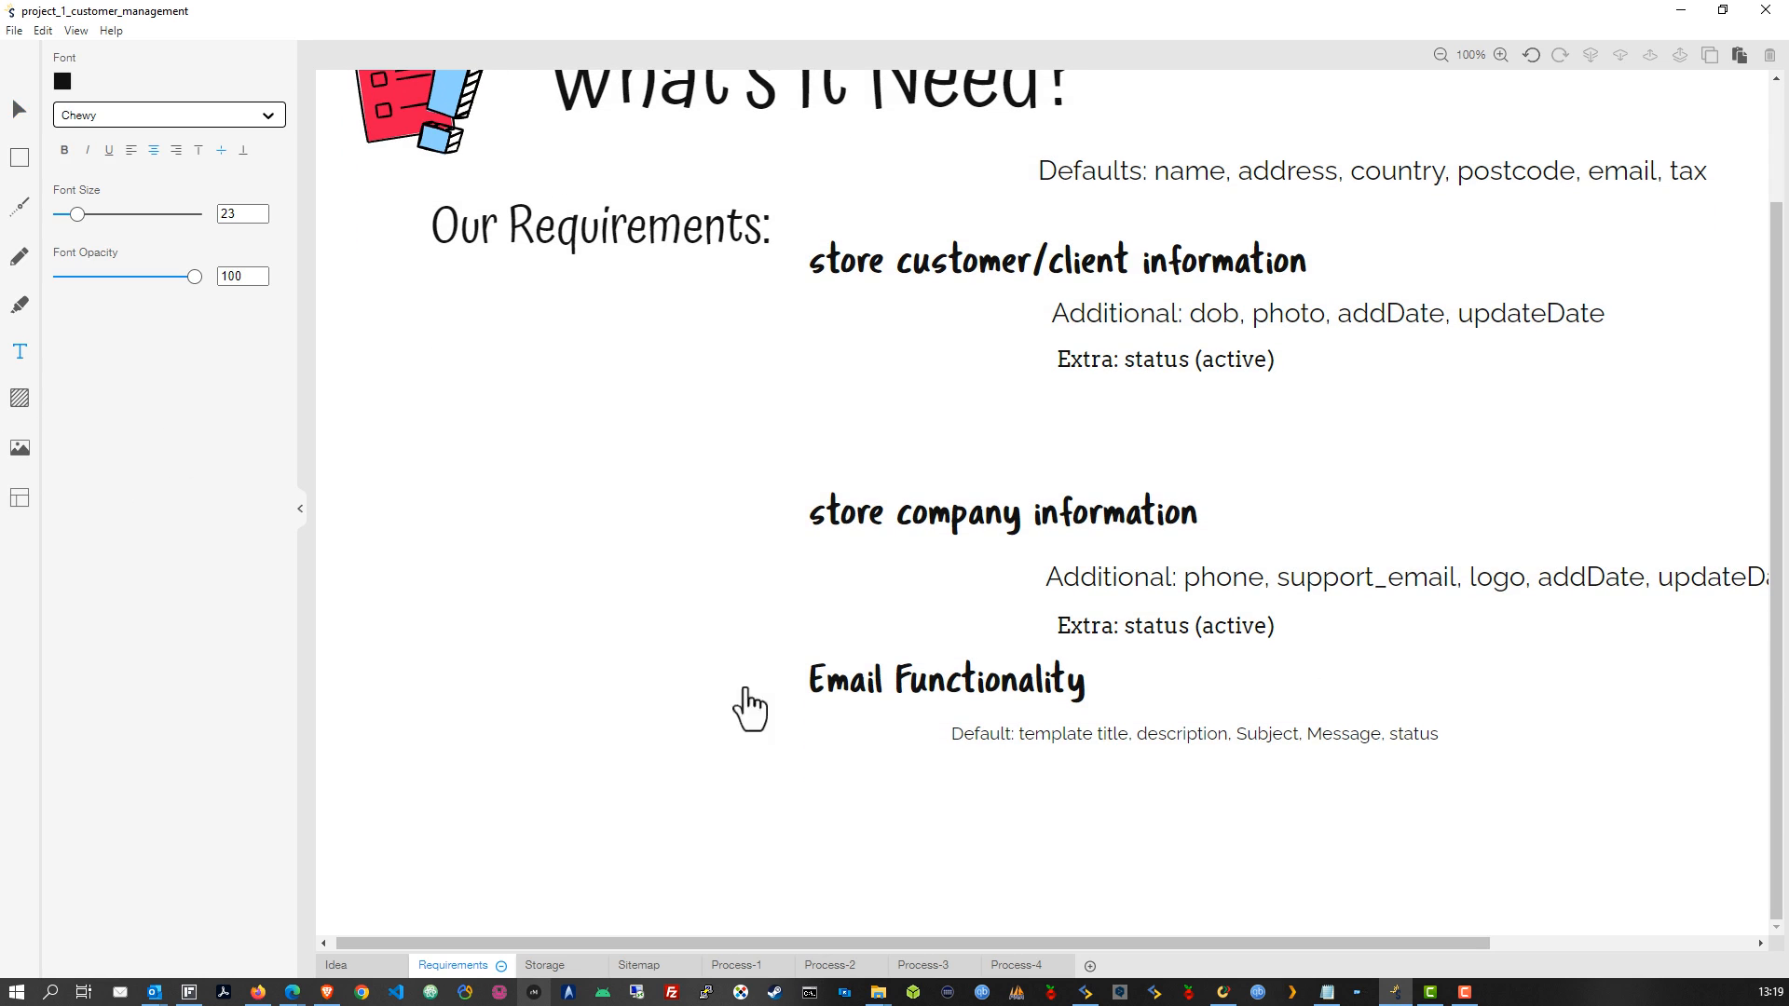
left_click(956, 779)
type("Log of sent Emails")
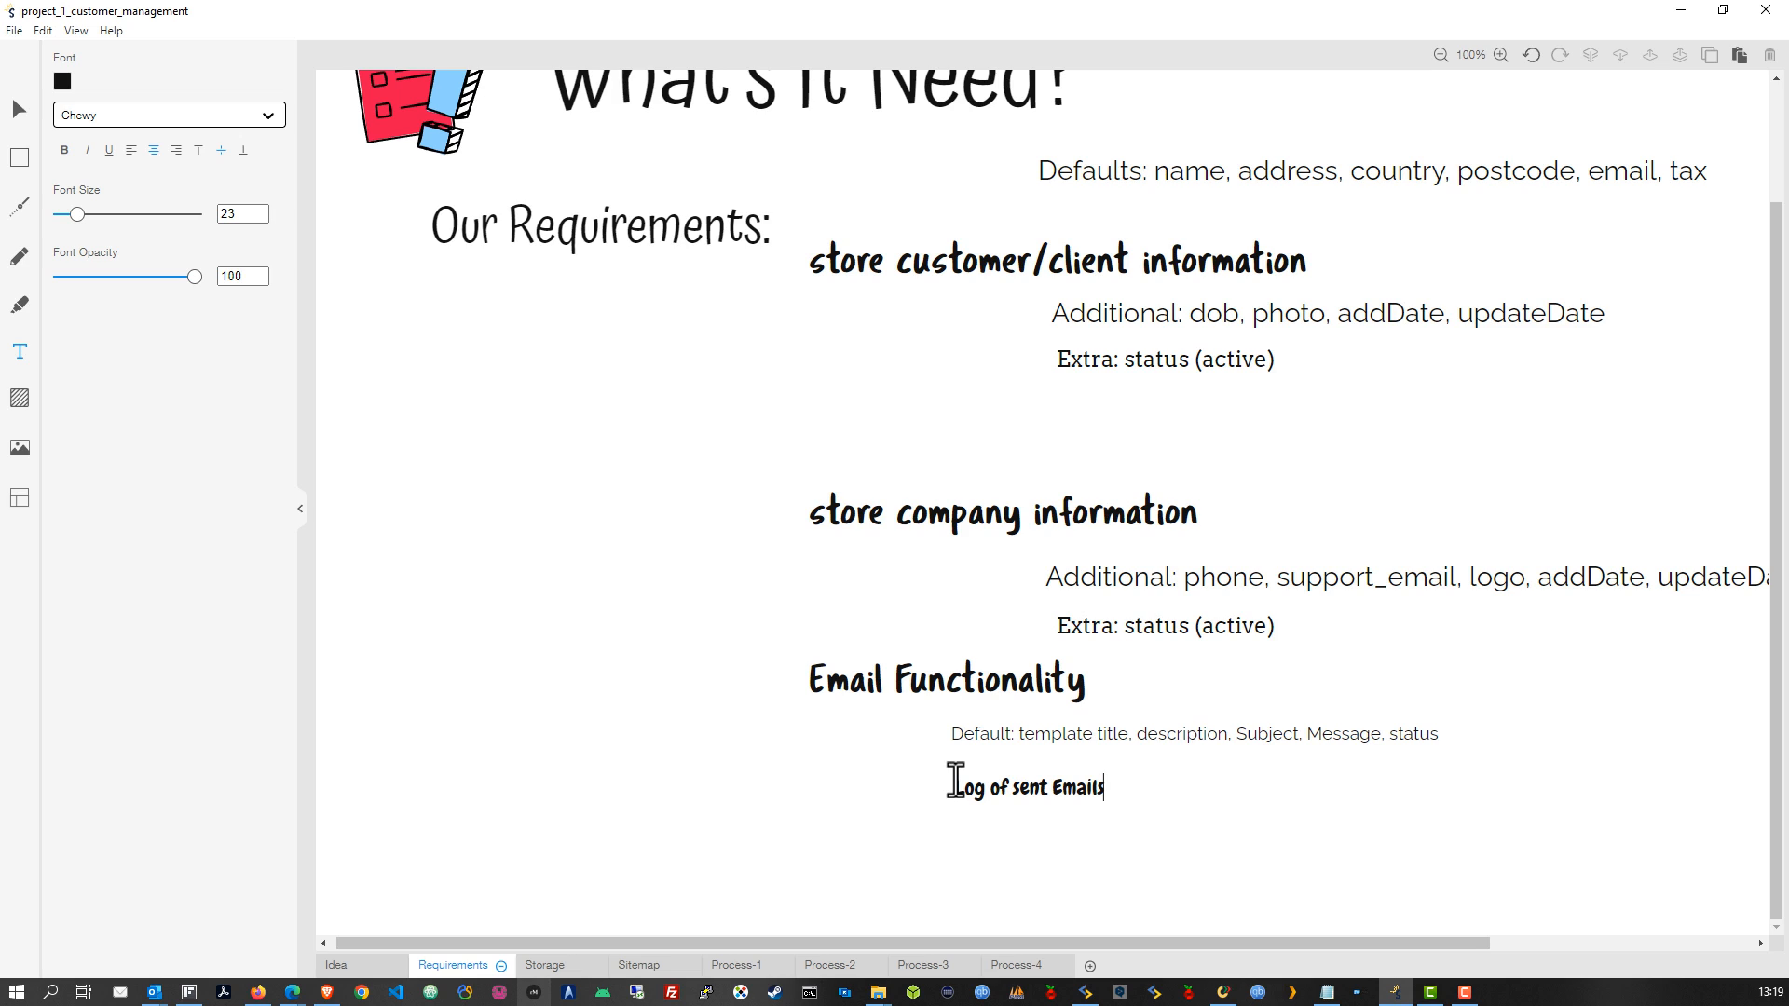
key("Escape")
left_click_drag(1027, 786, 1036, 775)
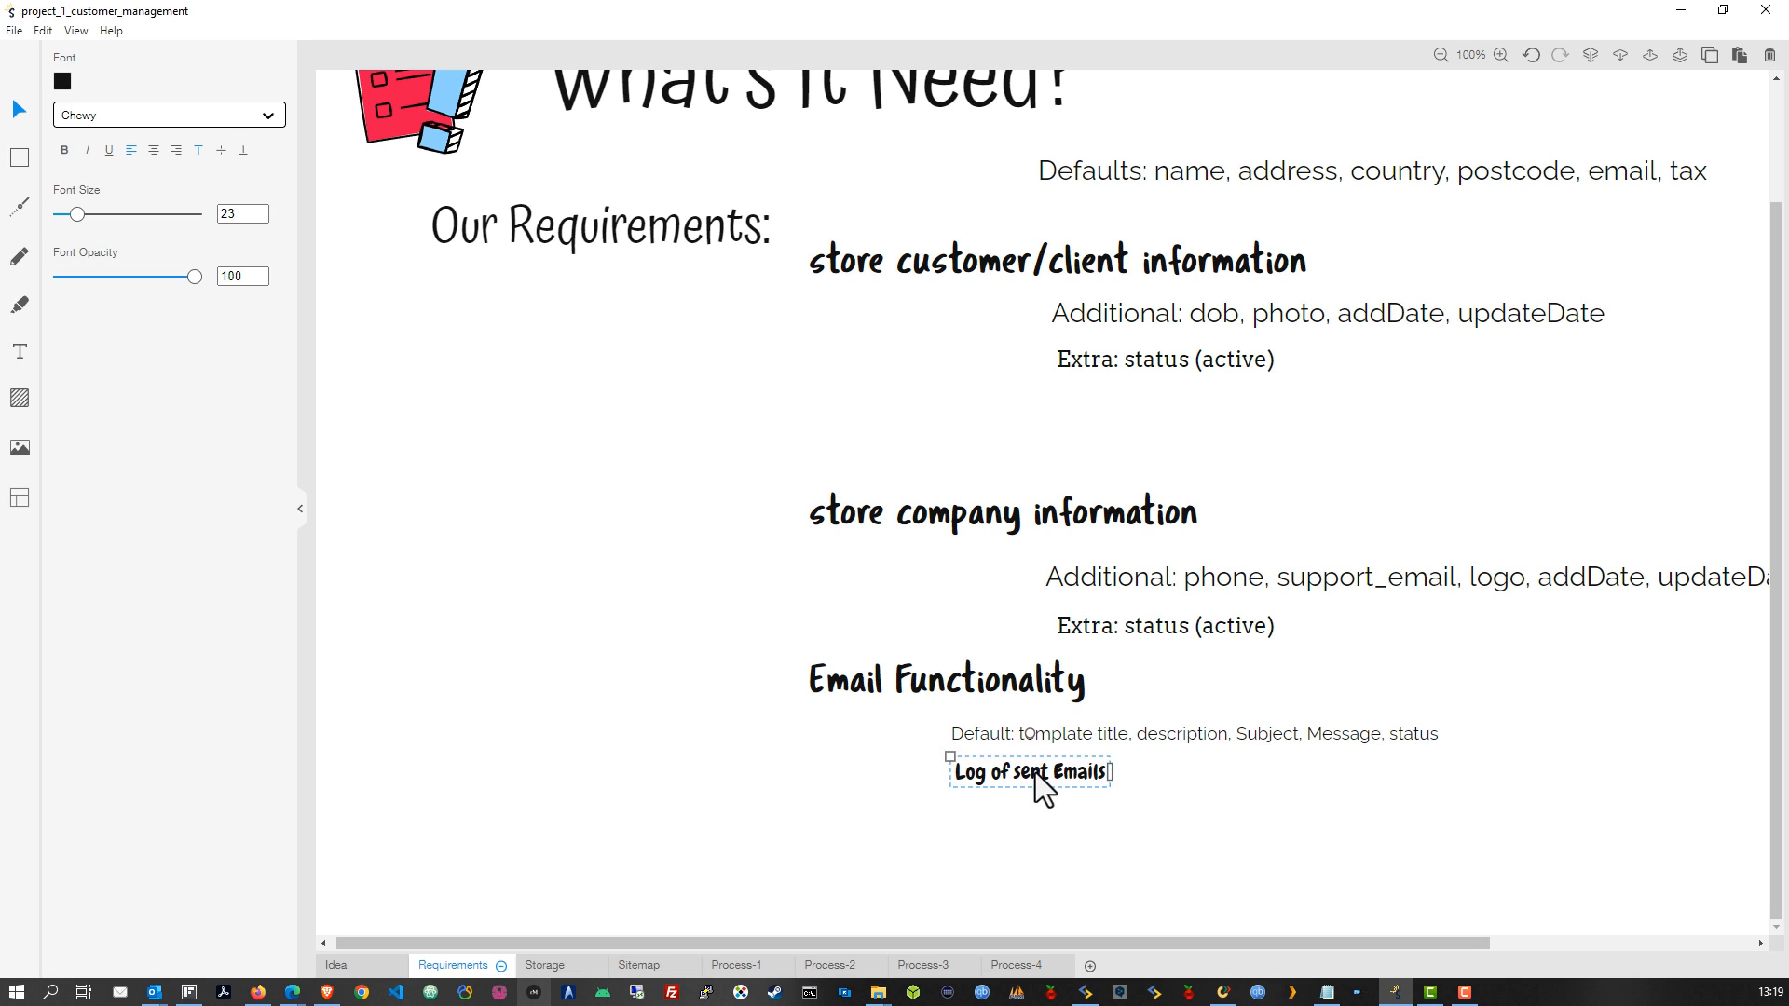
left_click(1014, 812)
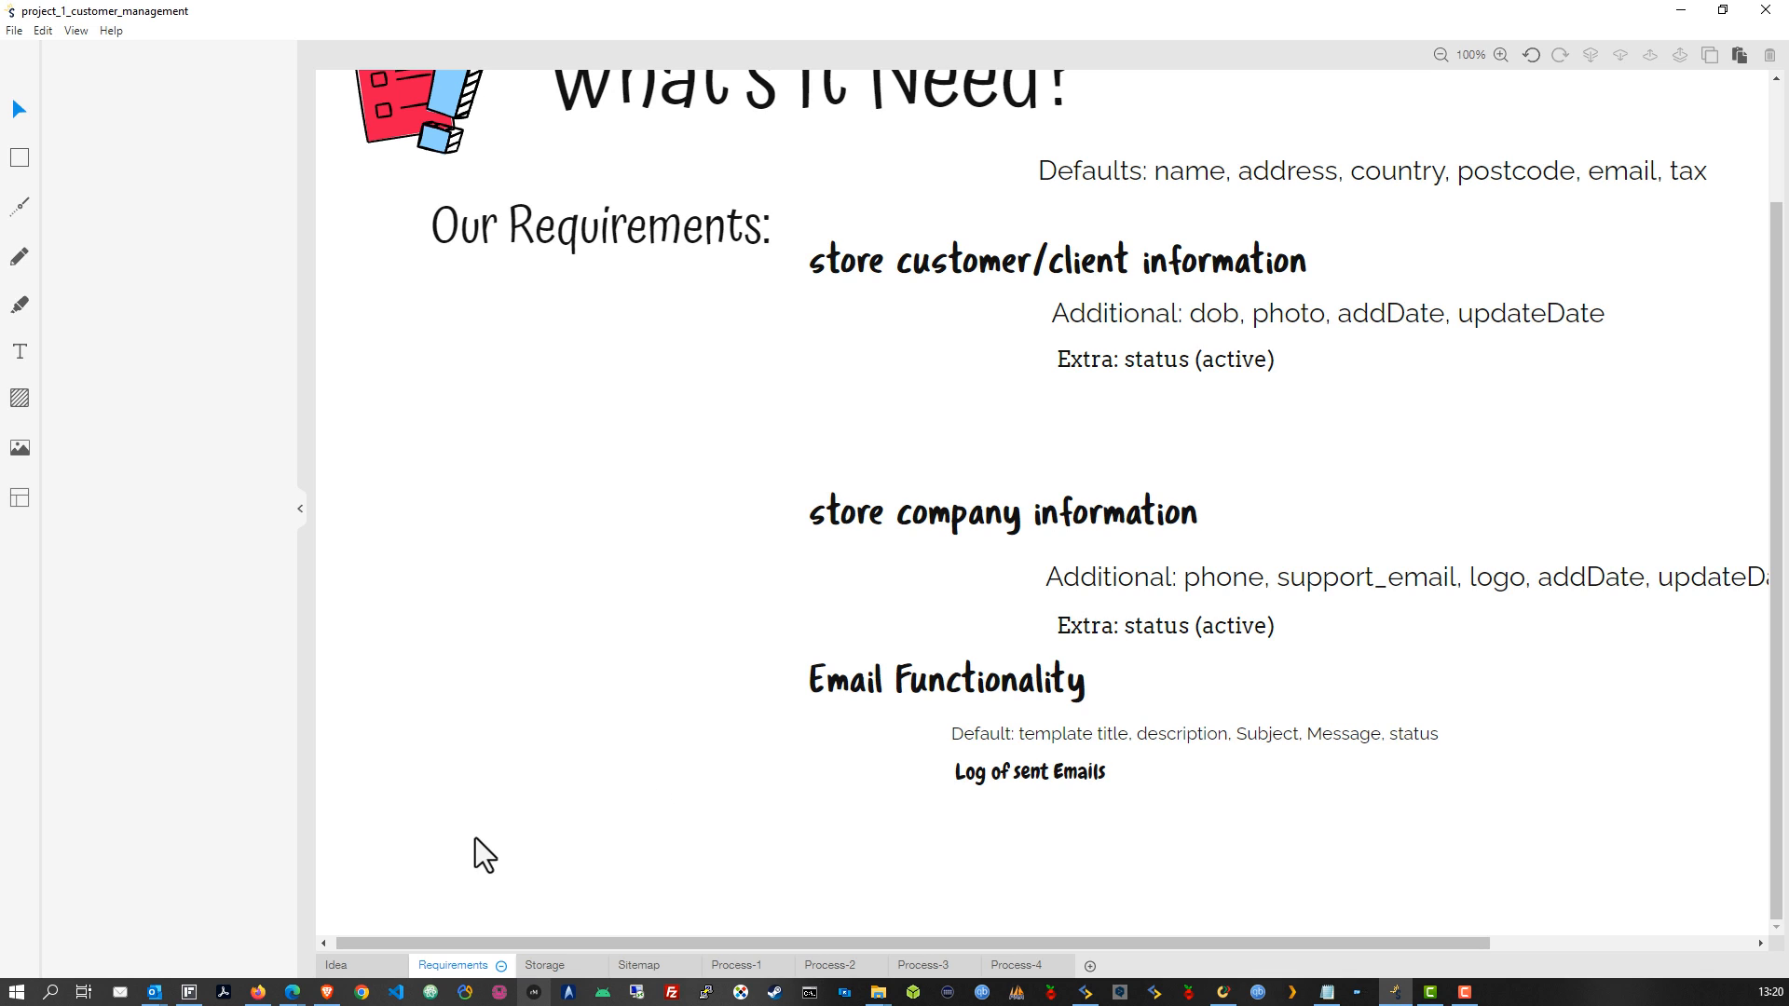
Step: Extend the headings text on the Storage page with "Email Log" a few lines below "Email Templates"
left_click(564, 966)
scroll(764, 746, "up", 2)
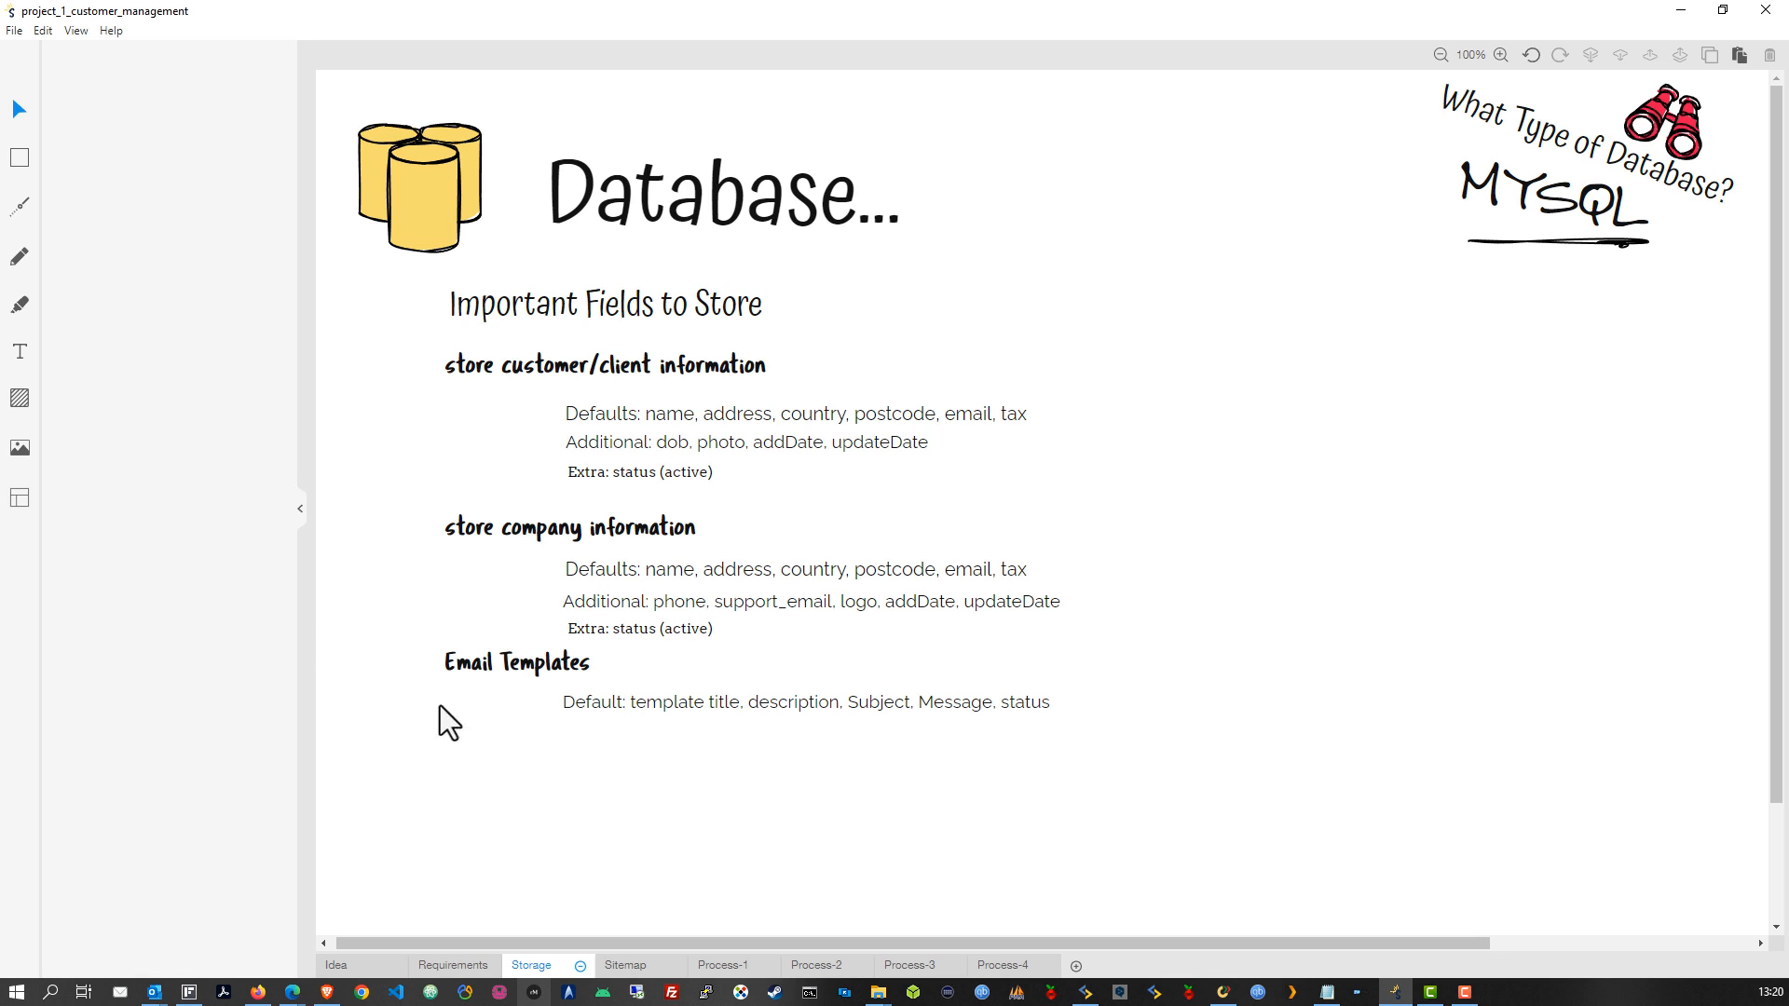
left_click(481, 669)
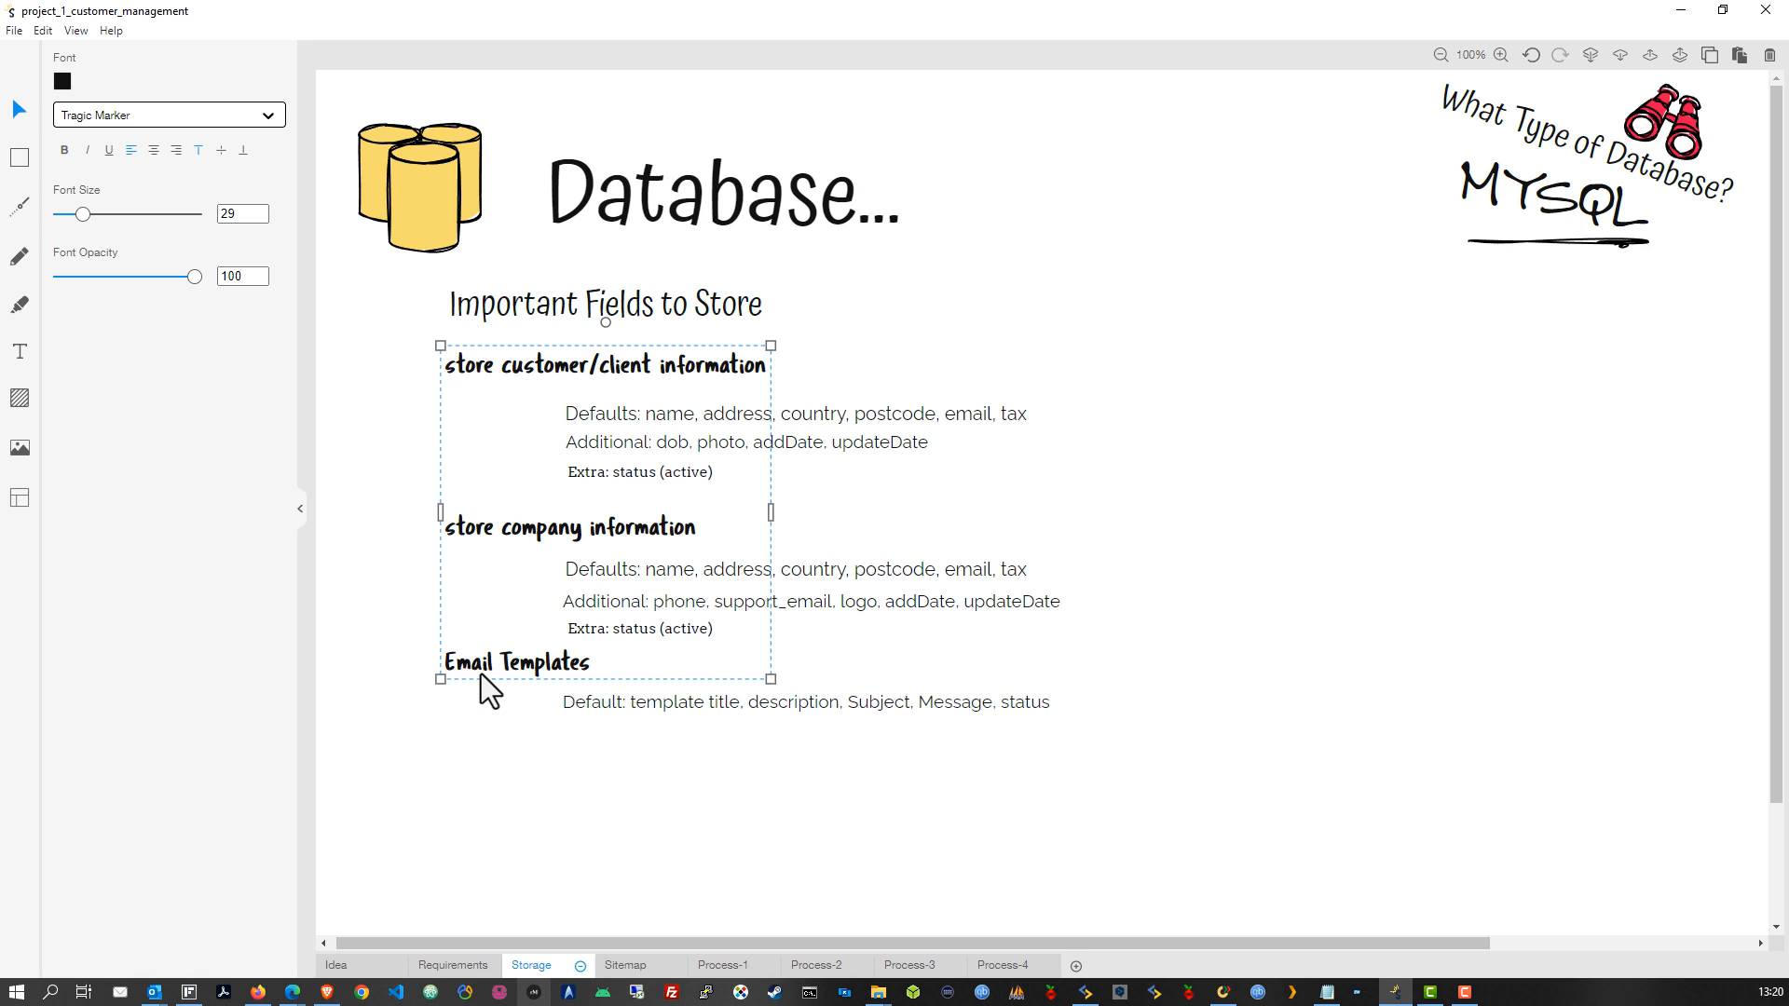
double_click(632, 673)
double_click(594, 663)
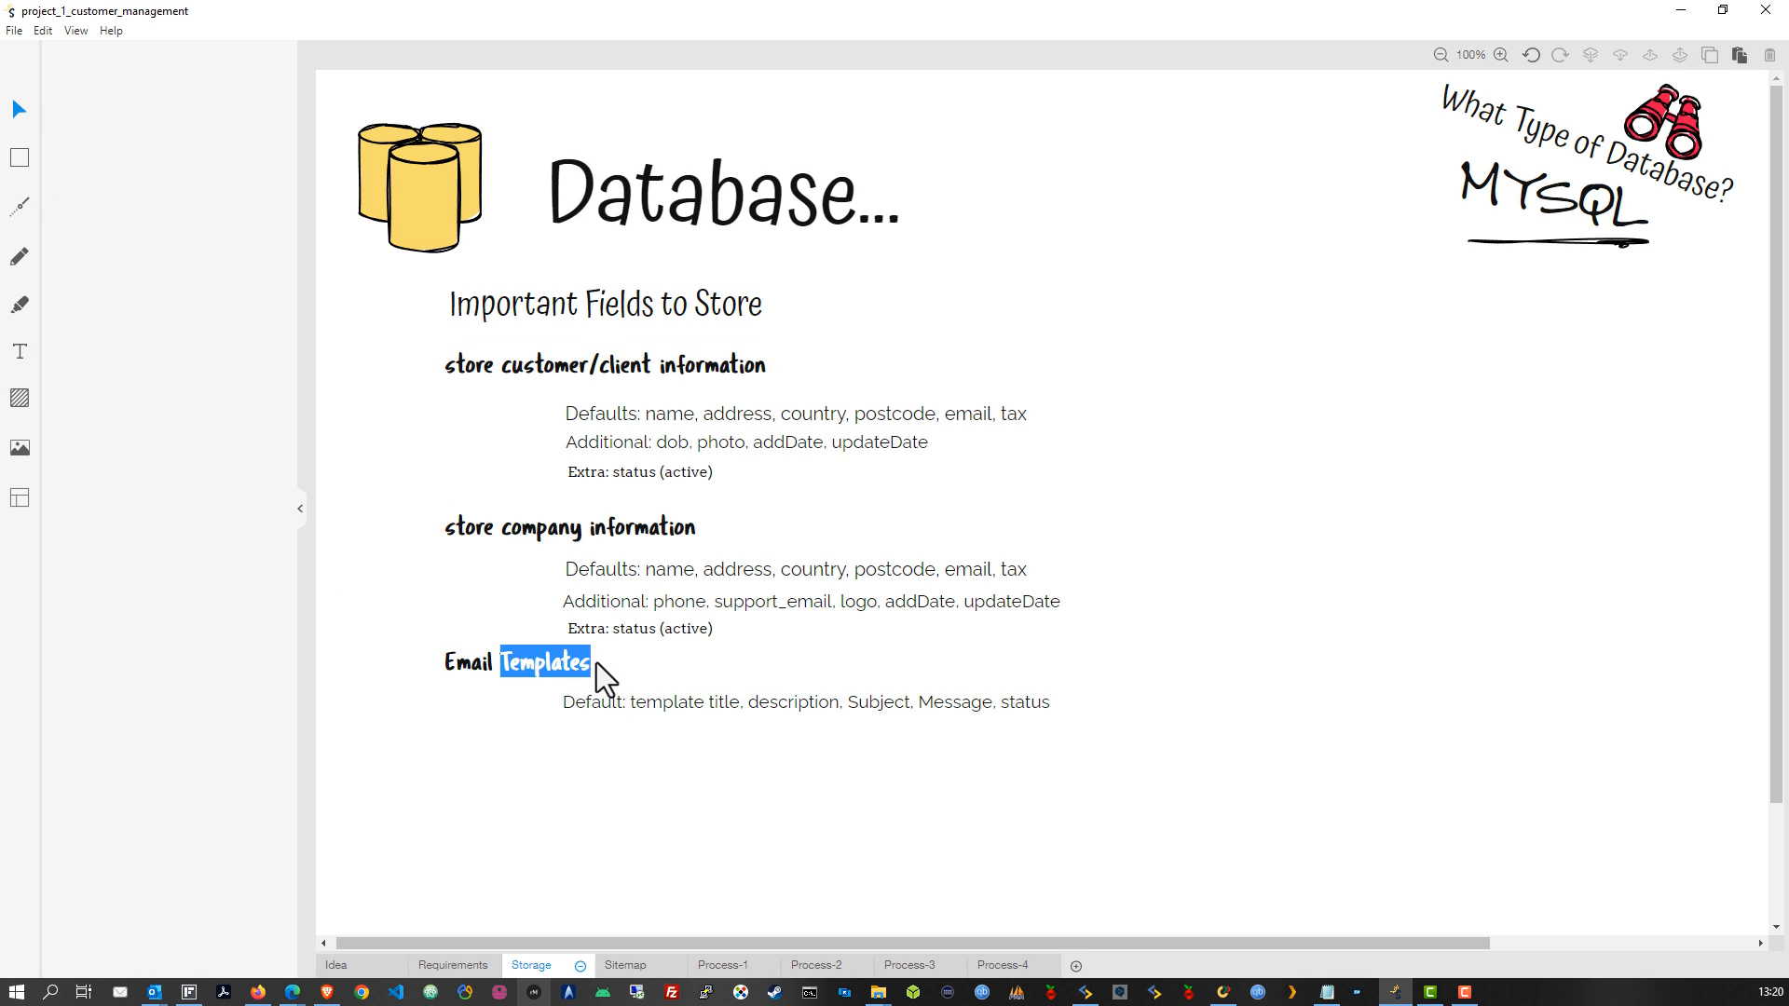
left_click(590, 662)
key("Return")
key("Return")
type("E")
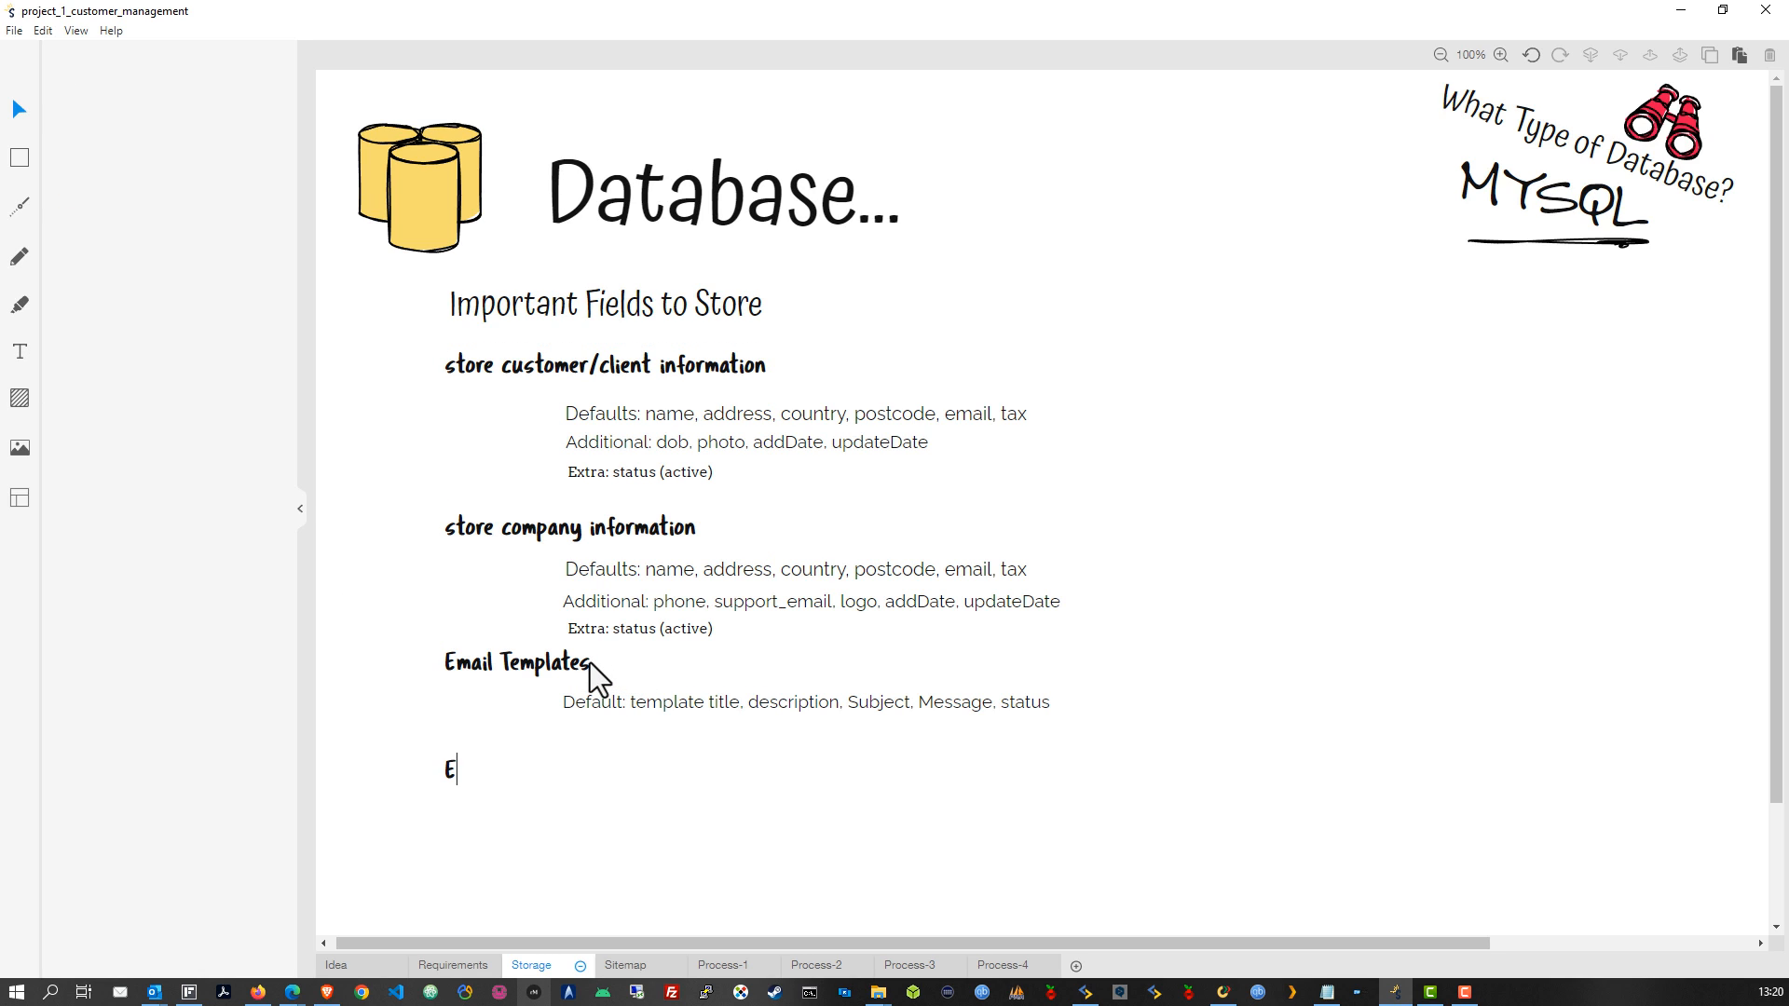
type("mail Log")
key("Escape")
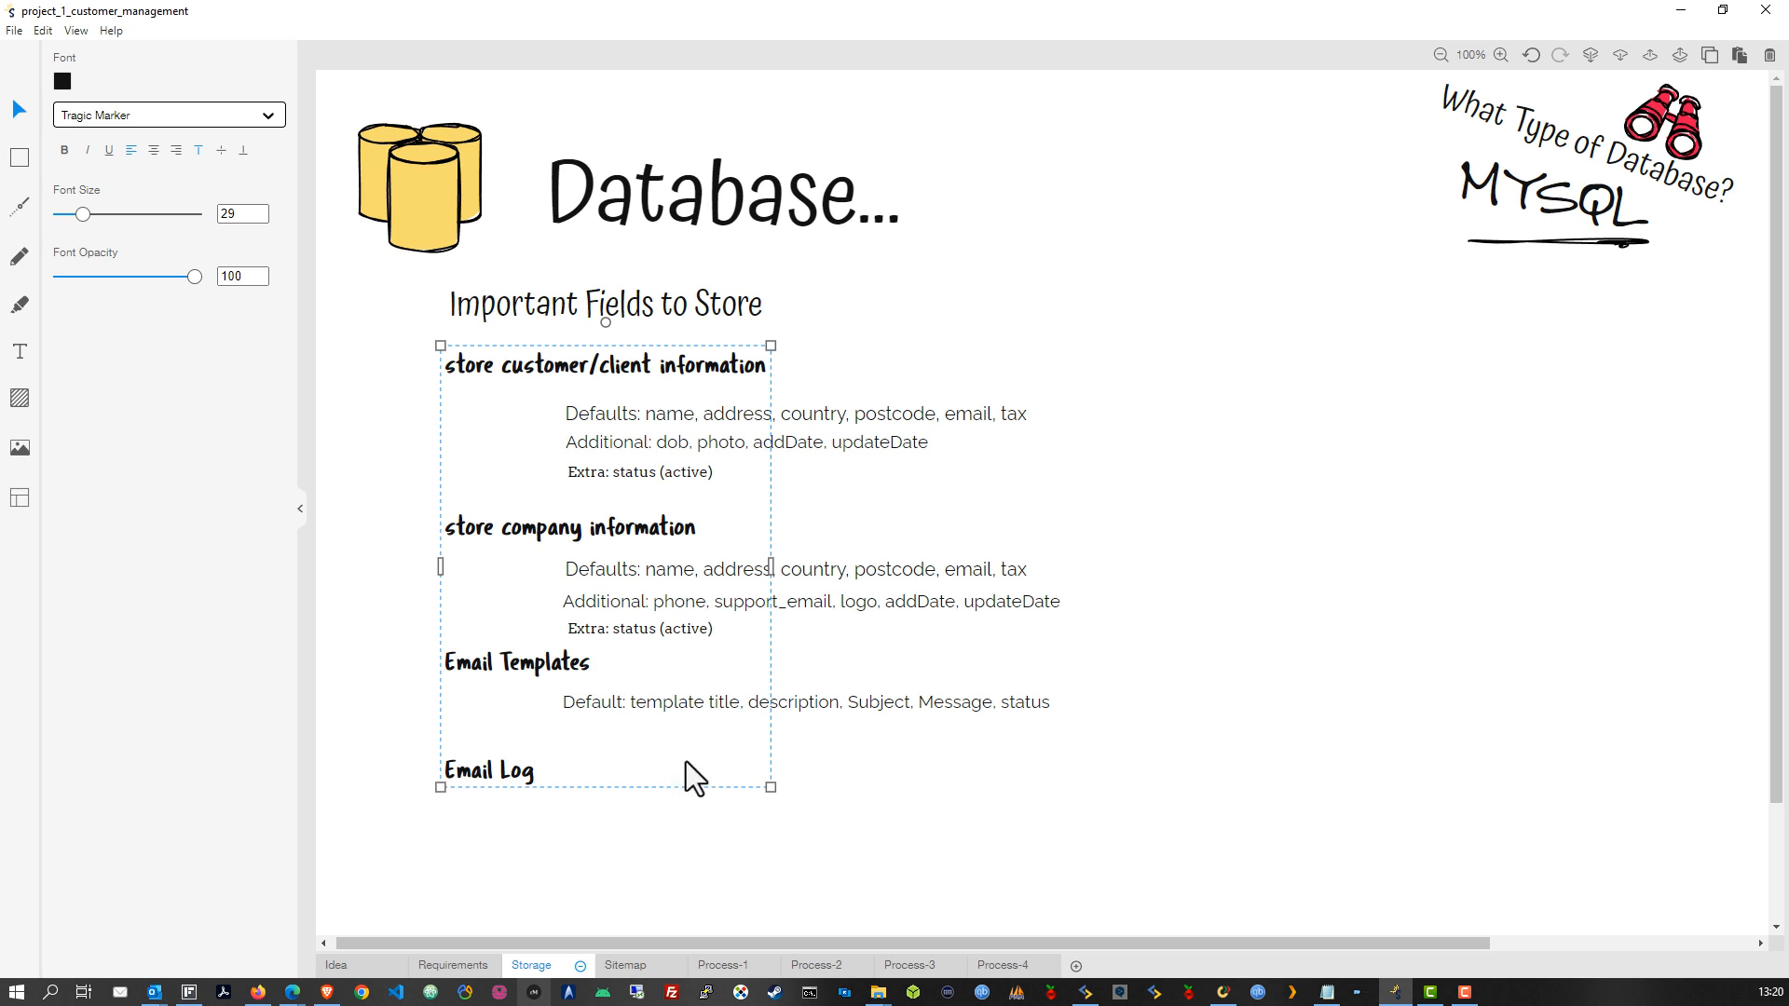
Step: Paste a copy of the Email Templates default fields line and place it beneath the "Email Log" heading
left_click(694, 710)
key("ctrl+v")
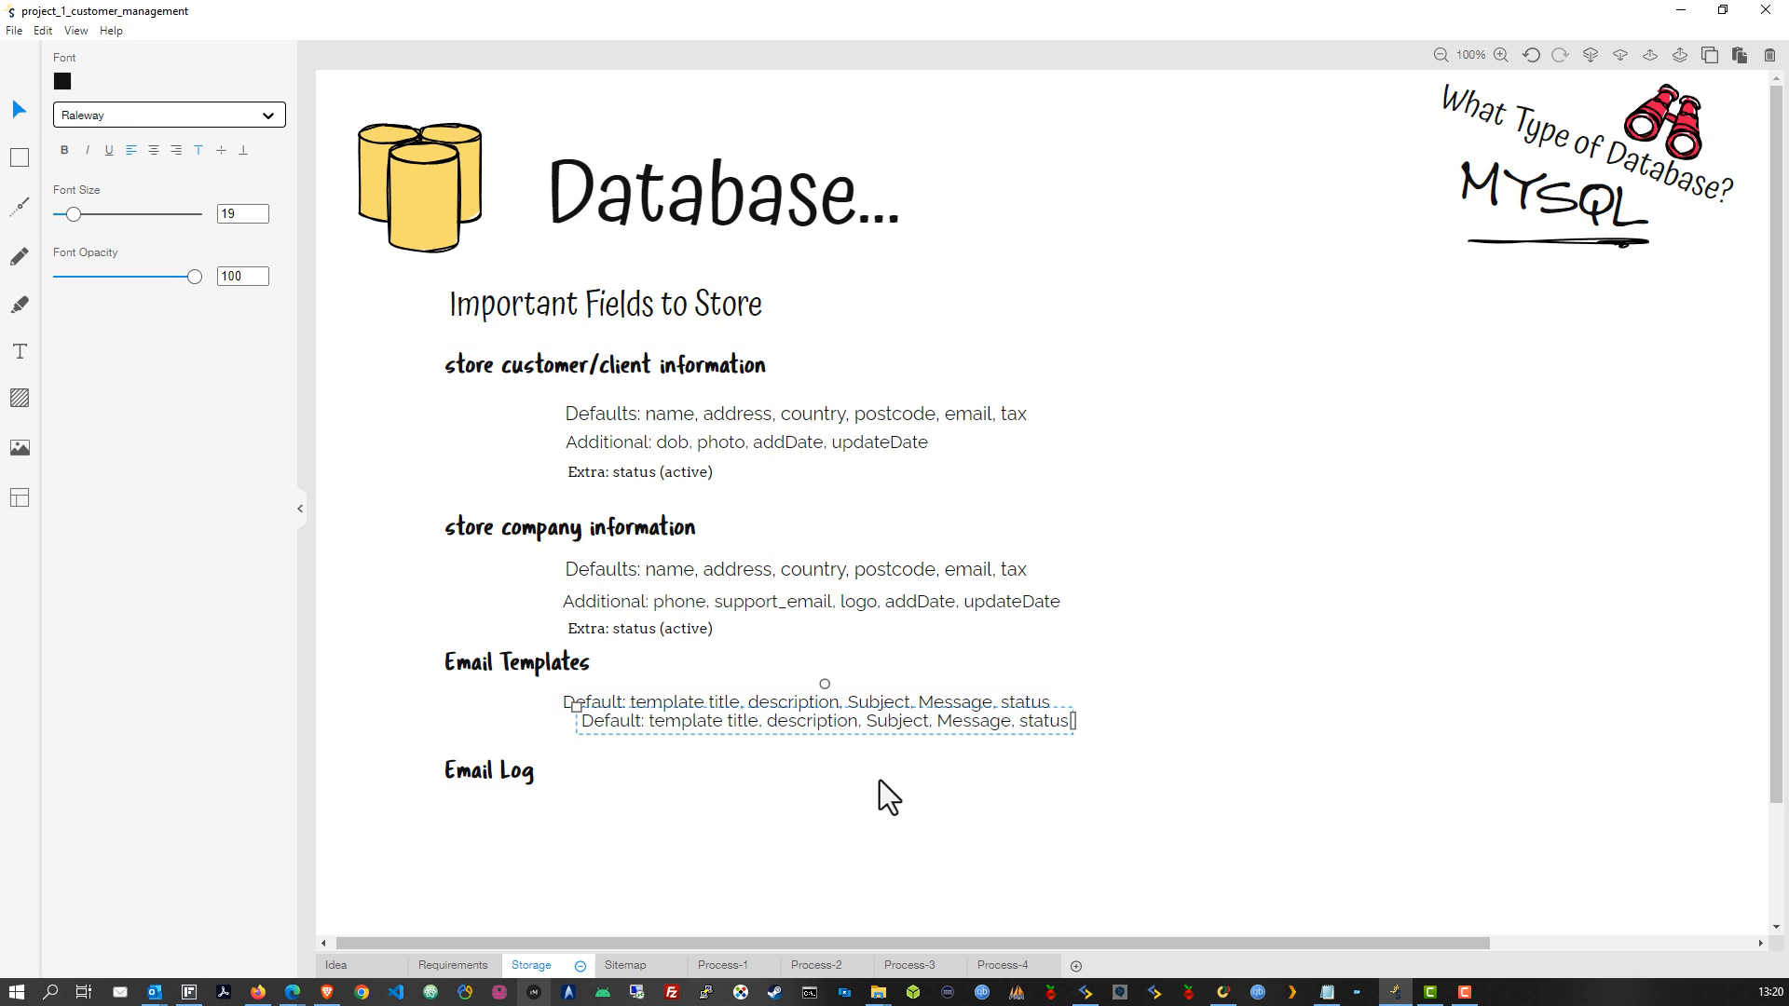
left_click_drag(735, 723, 701, 818)
Step: Replace "template title, description" in the Email Log fields line with "t, from", keeping Subject, Message and status
double_click(635, 814)
left_click(714, 824)
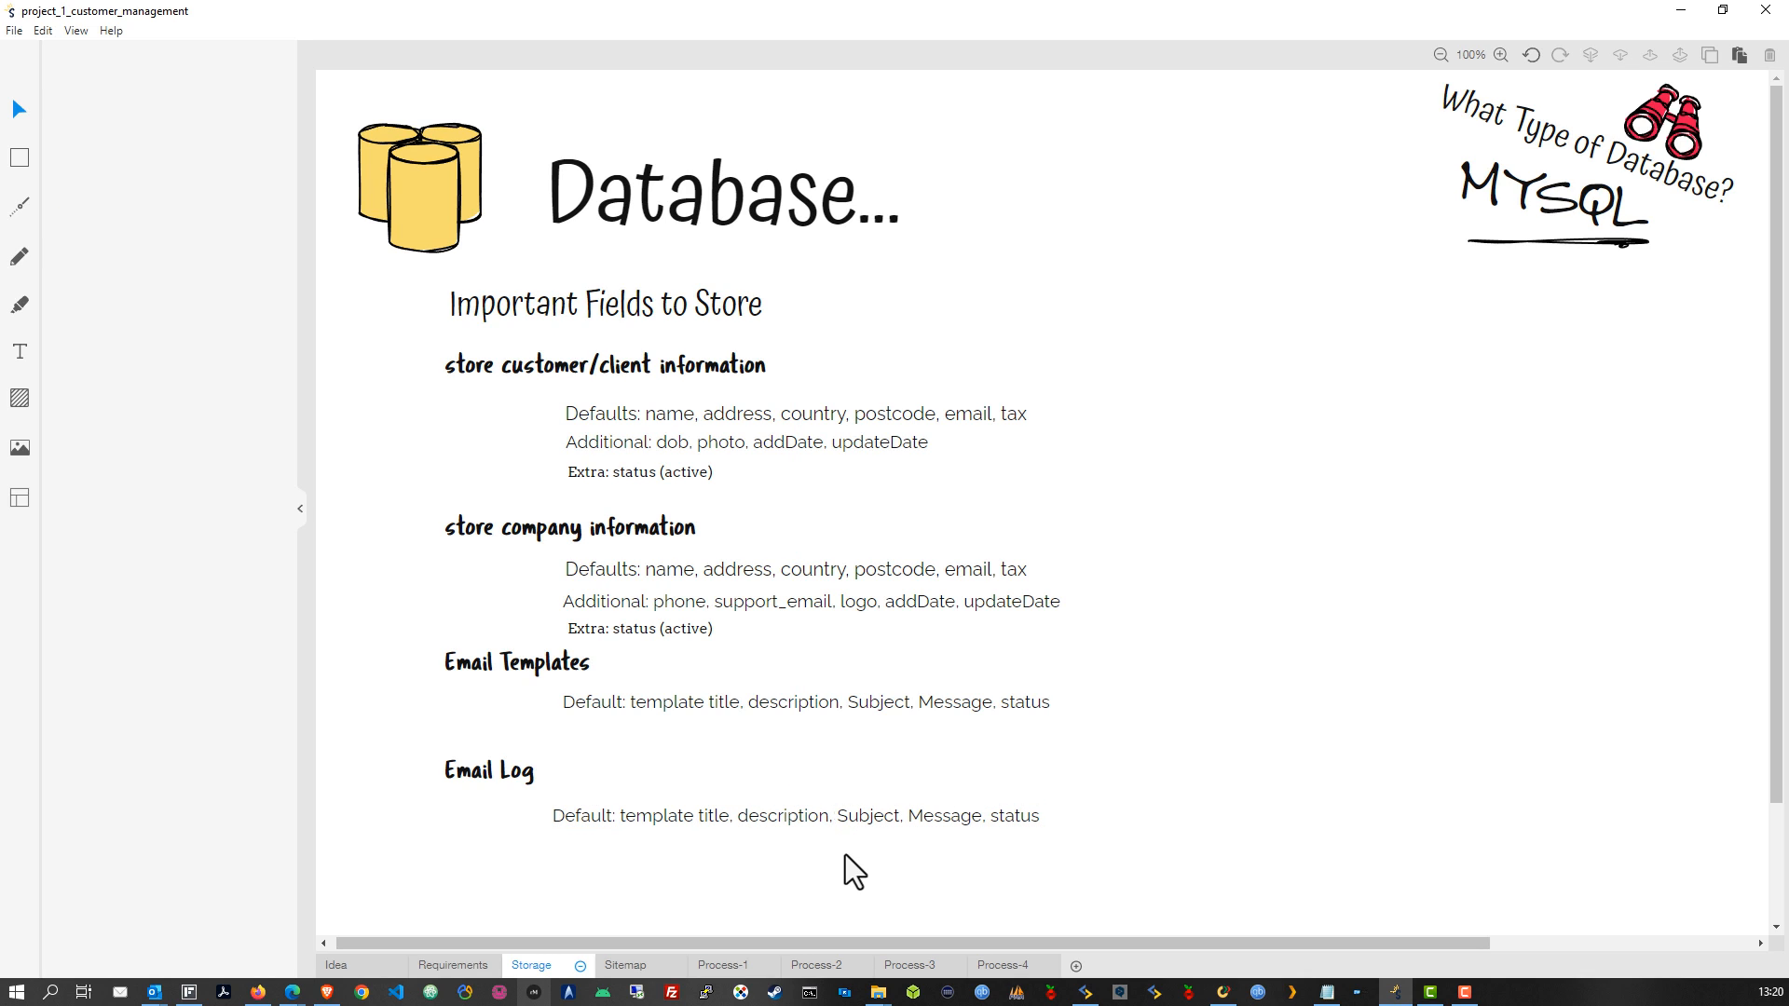
key("BackSpace")
key("BackSpace")
key("BackSpace")
key("BackSpace")
key("BackSpace")
key("BackSpace")
key("BackSpace")
key("BackSpace")
key("BackSpace")
key("BackSpace")
key("BackSpace")
key("BackSpace")
key("BackSpace")
key("BackSpace")
key("BackSpace")
key("BackSpace")
key("BackSpace")
key("BackSpace")
key("BackSpace")
key("BackSpace")
key("BackSpace")
key("BackSpace")
key("BackSpace")
key("BackSpace")
key("BackSpace")
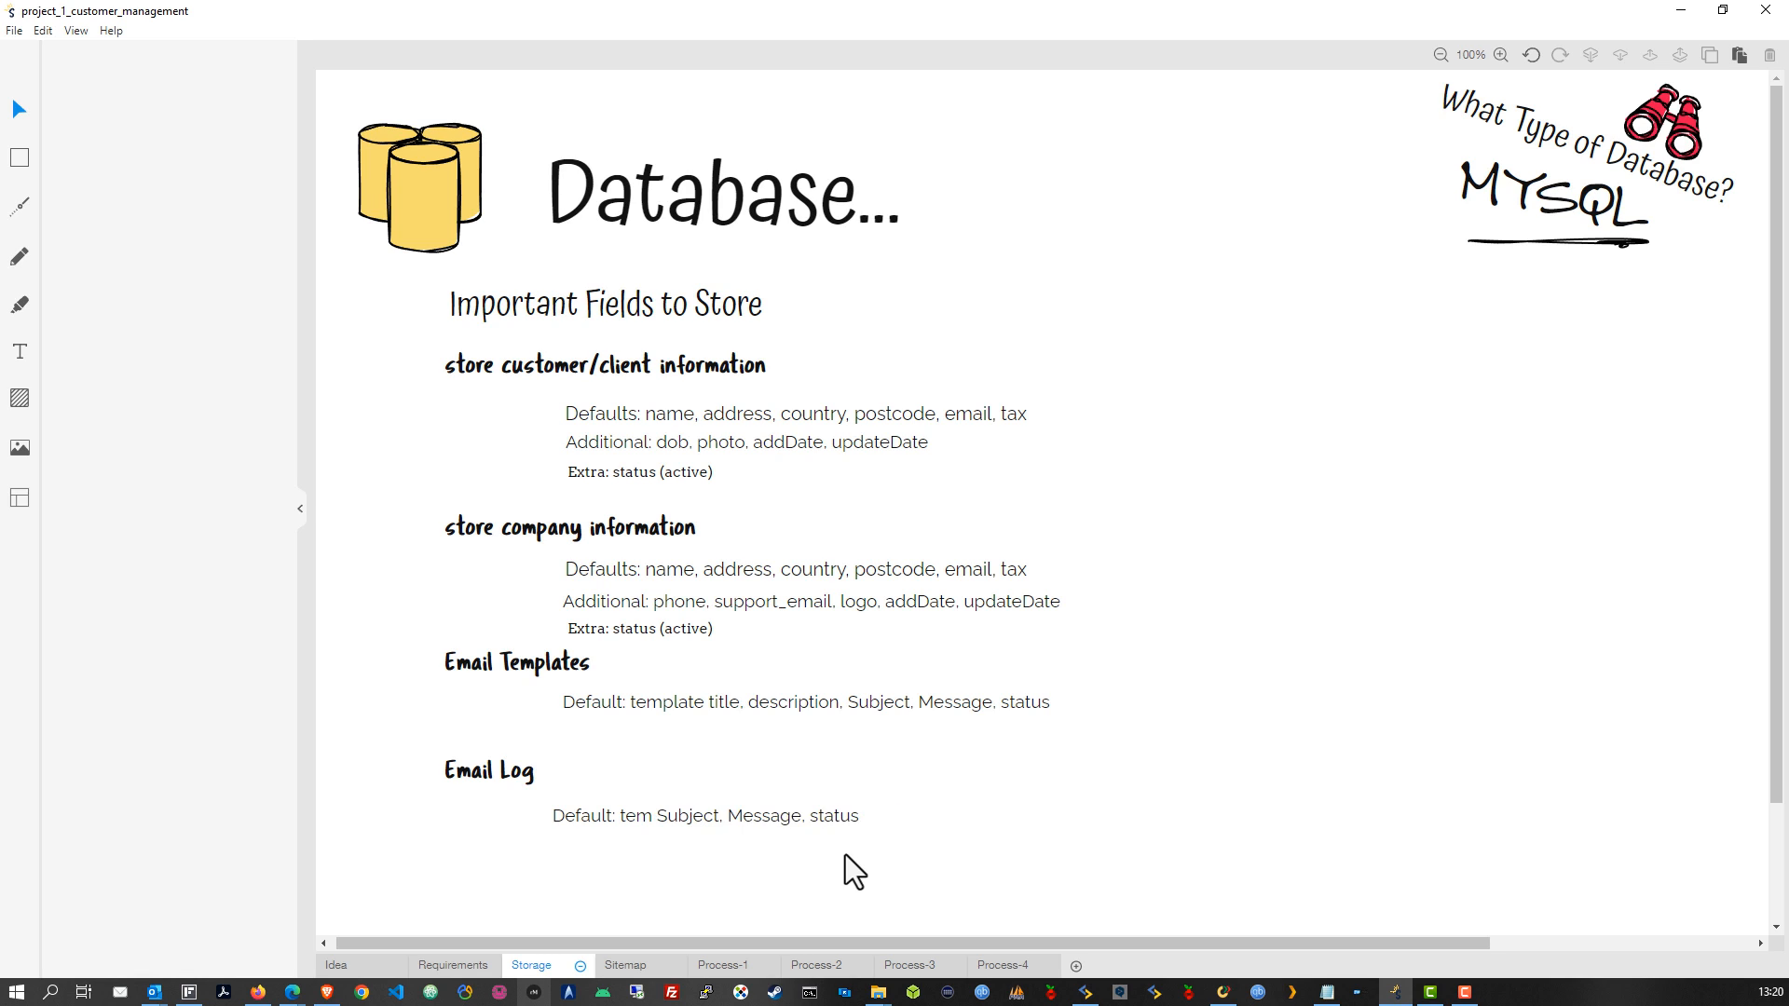
type(", from,")
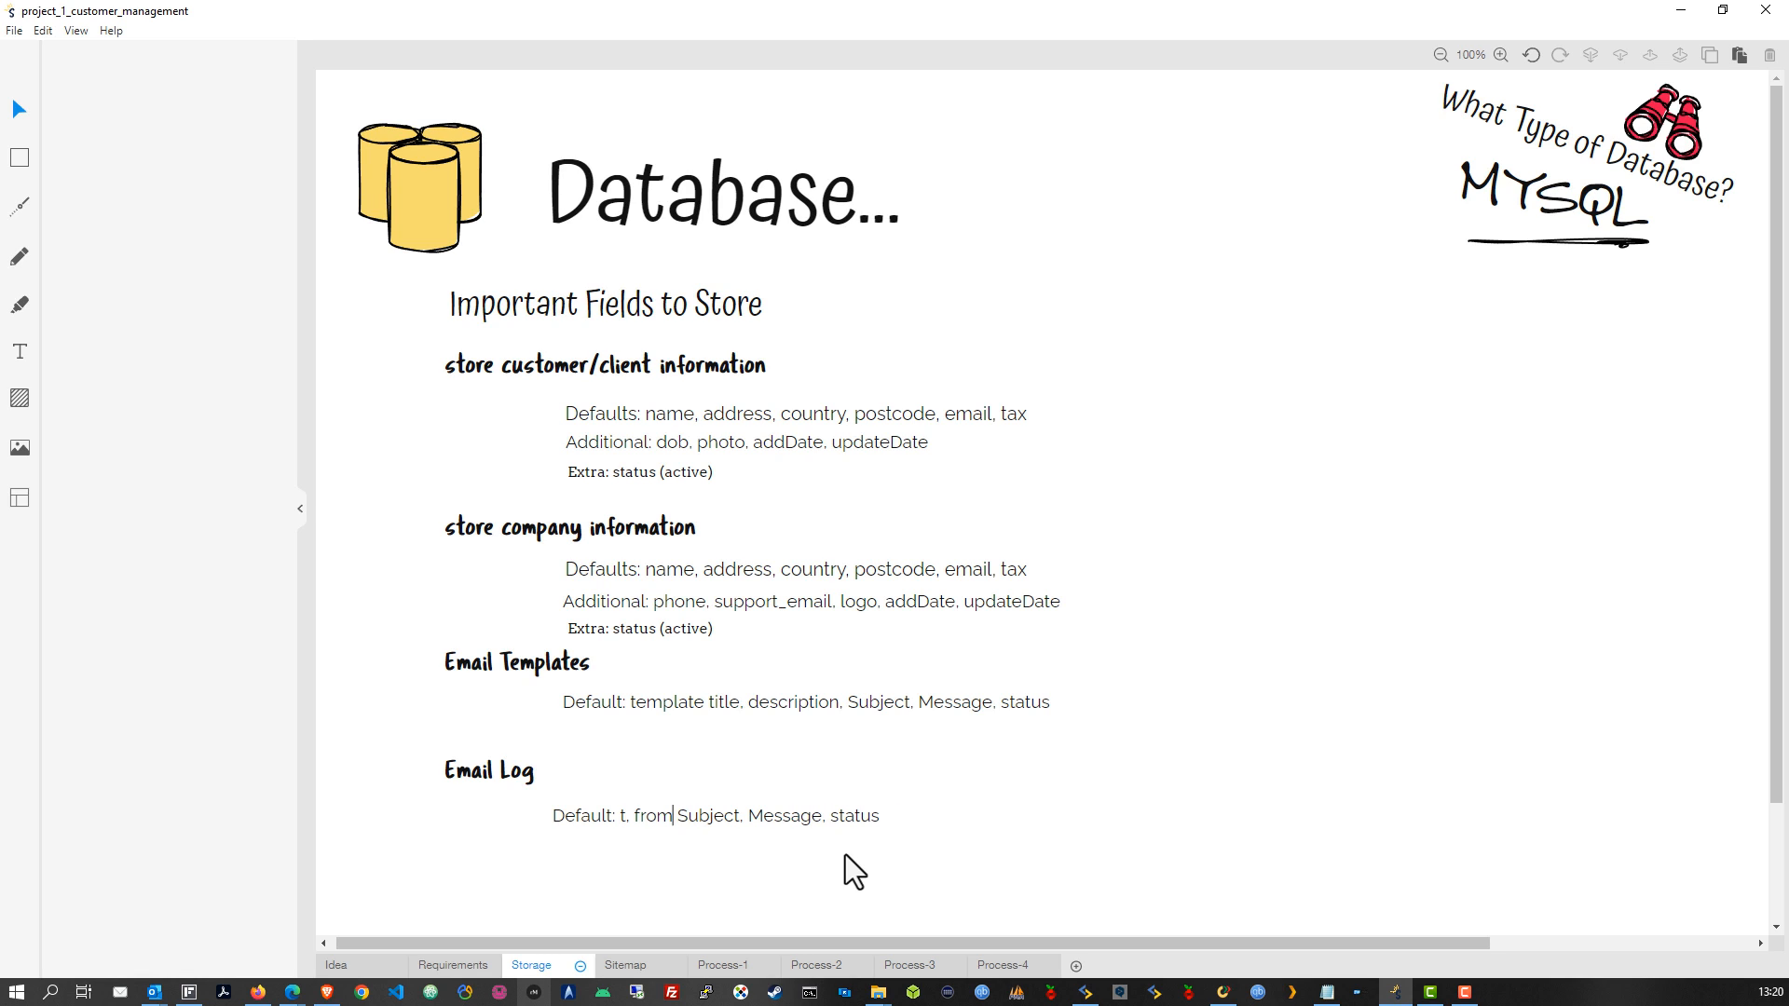
key("Escape")
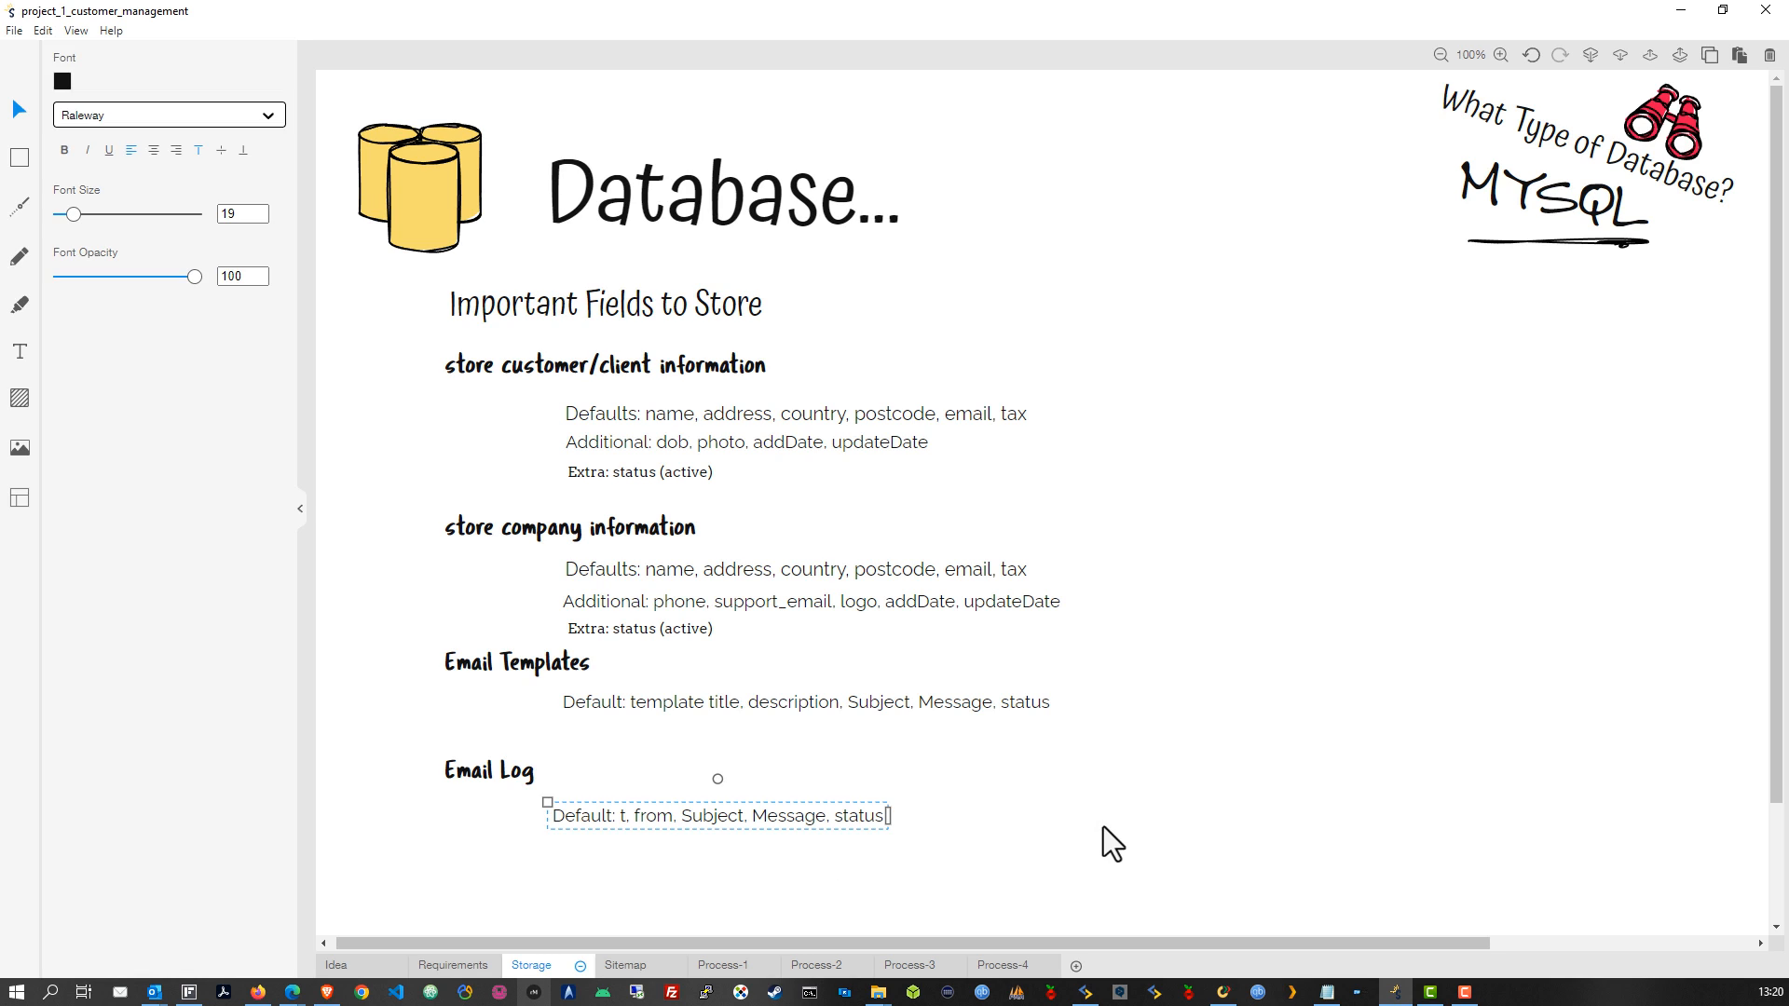
left_click(1052, 823)
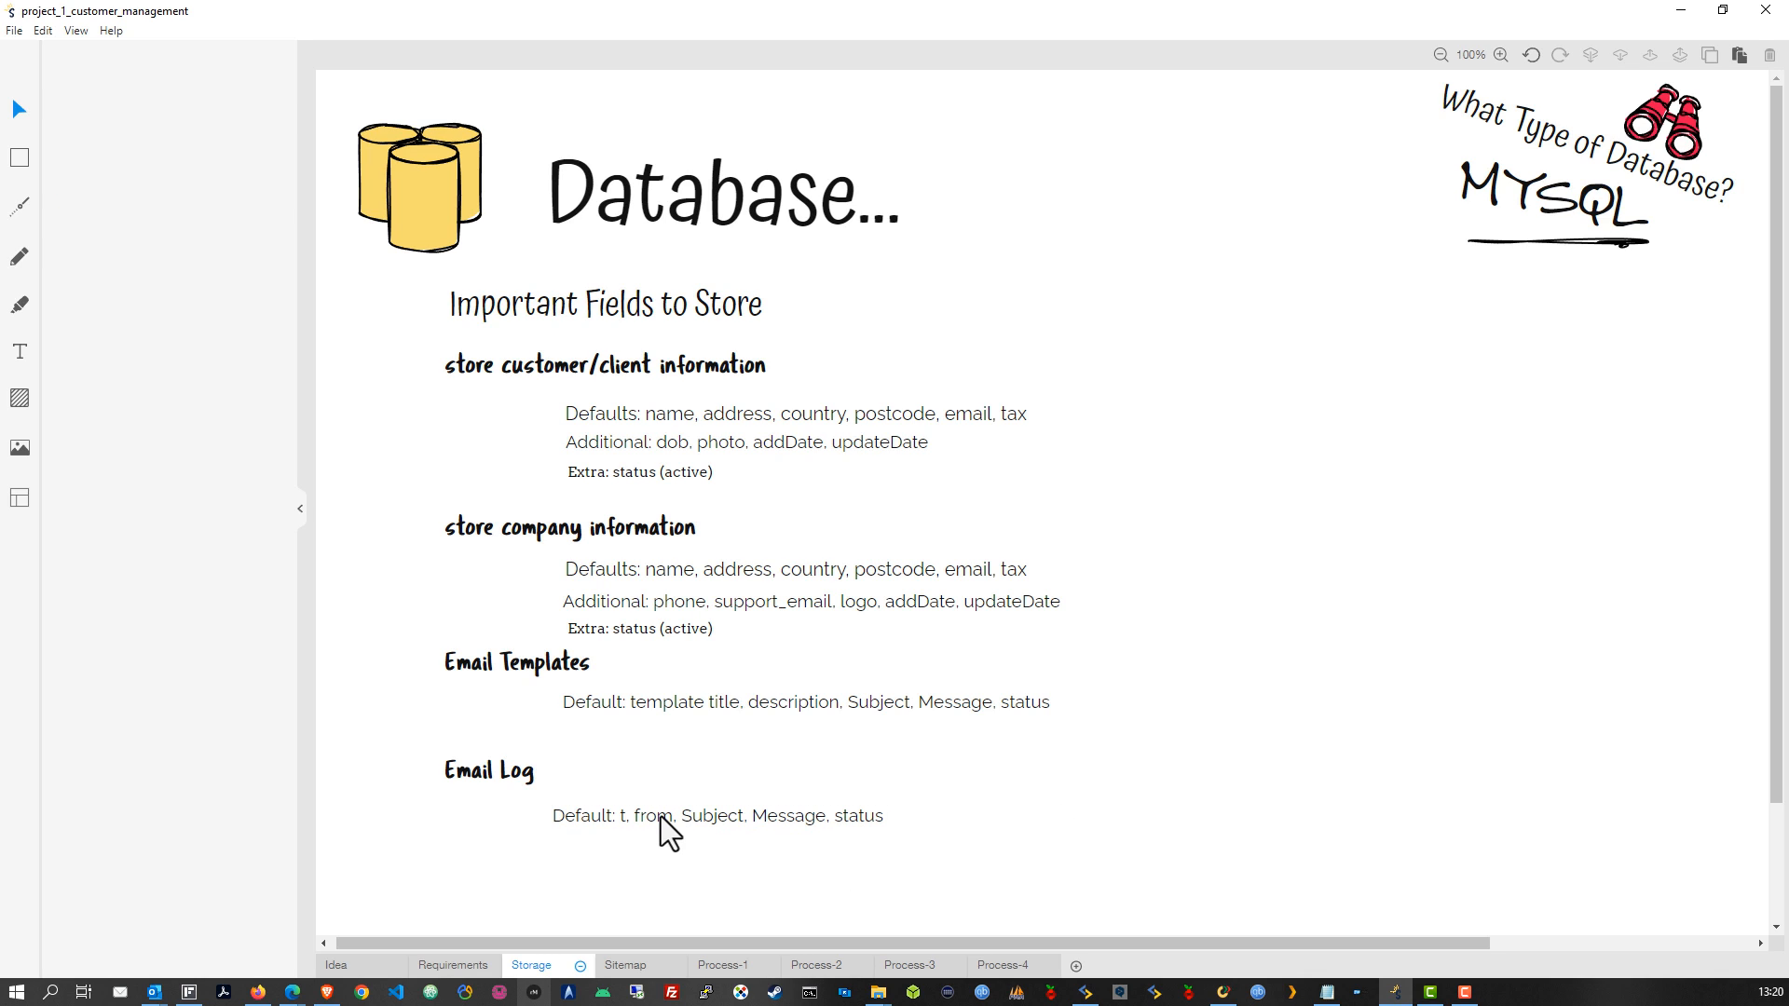
Step: Move the Email Log fields line closer beneath its heading and correct its first field to "to"
left_click_drag(658, 819, 654, 805)
double_click(623, 805)
type("t")
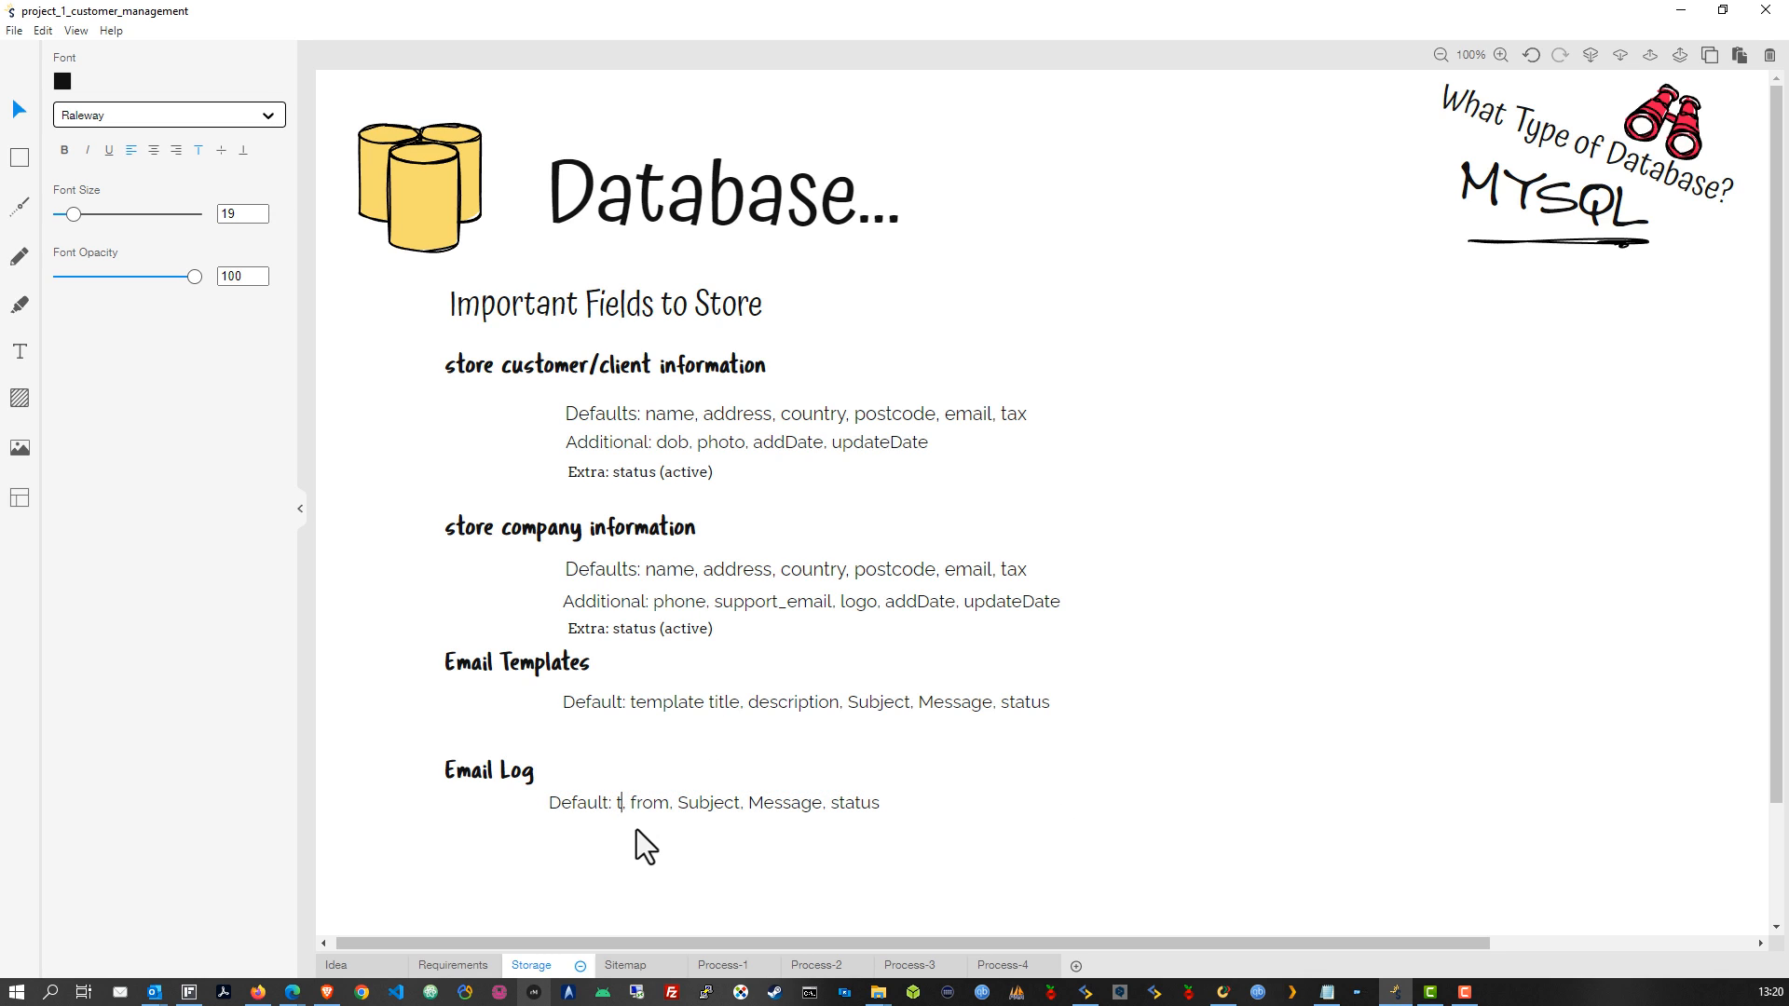
type("o")
key("Escape")
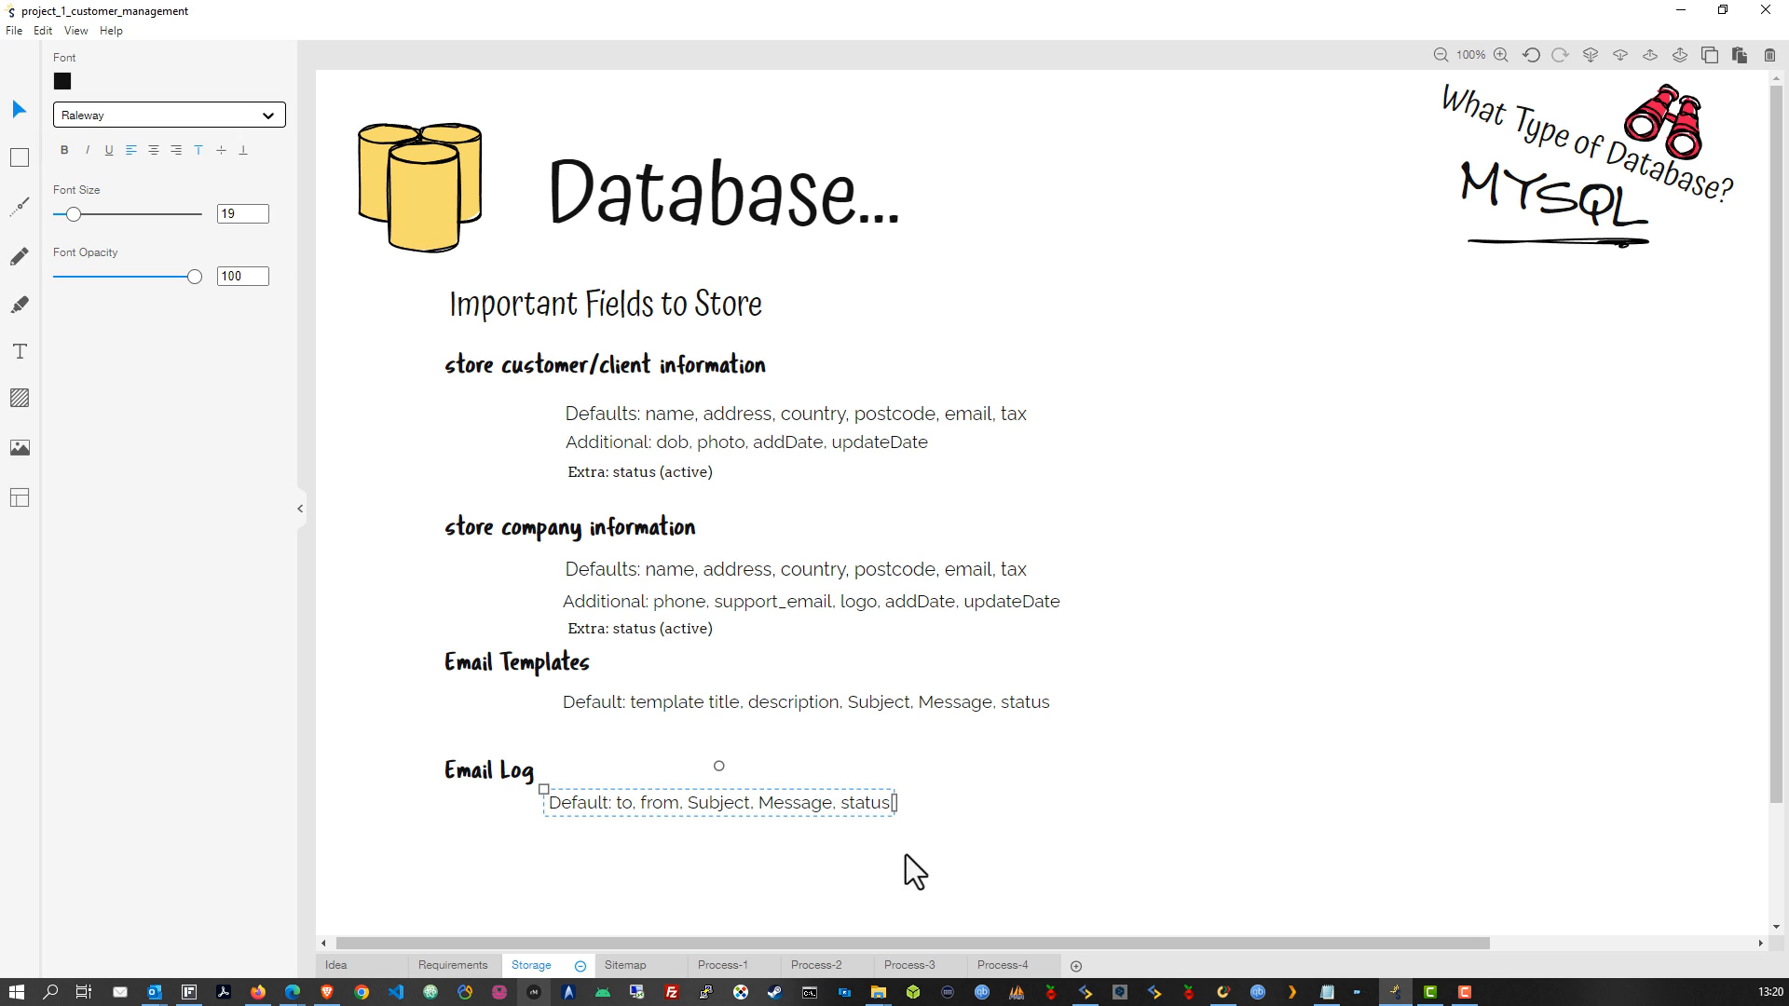
left_click(1071, 800)
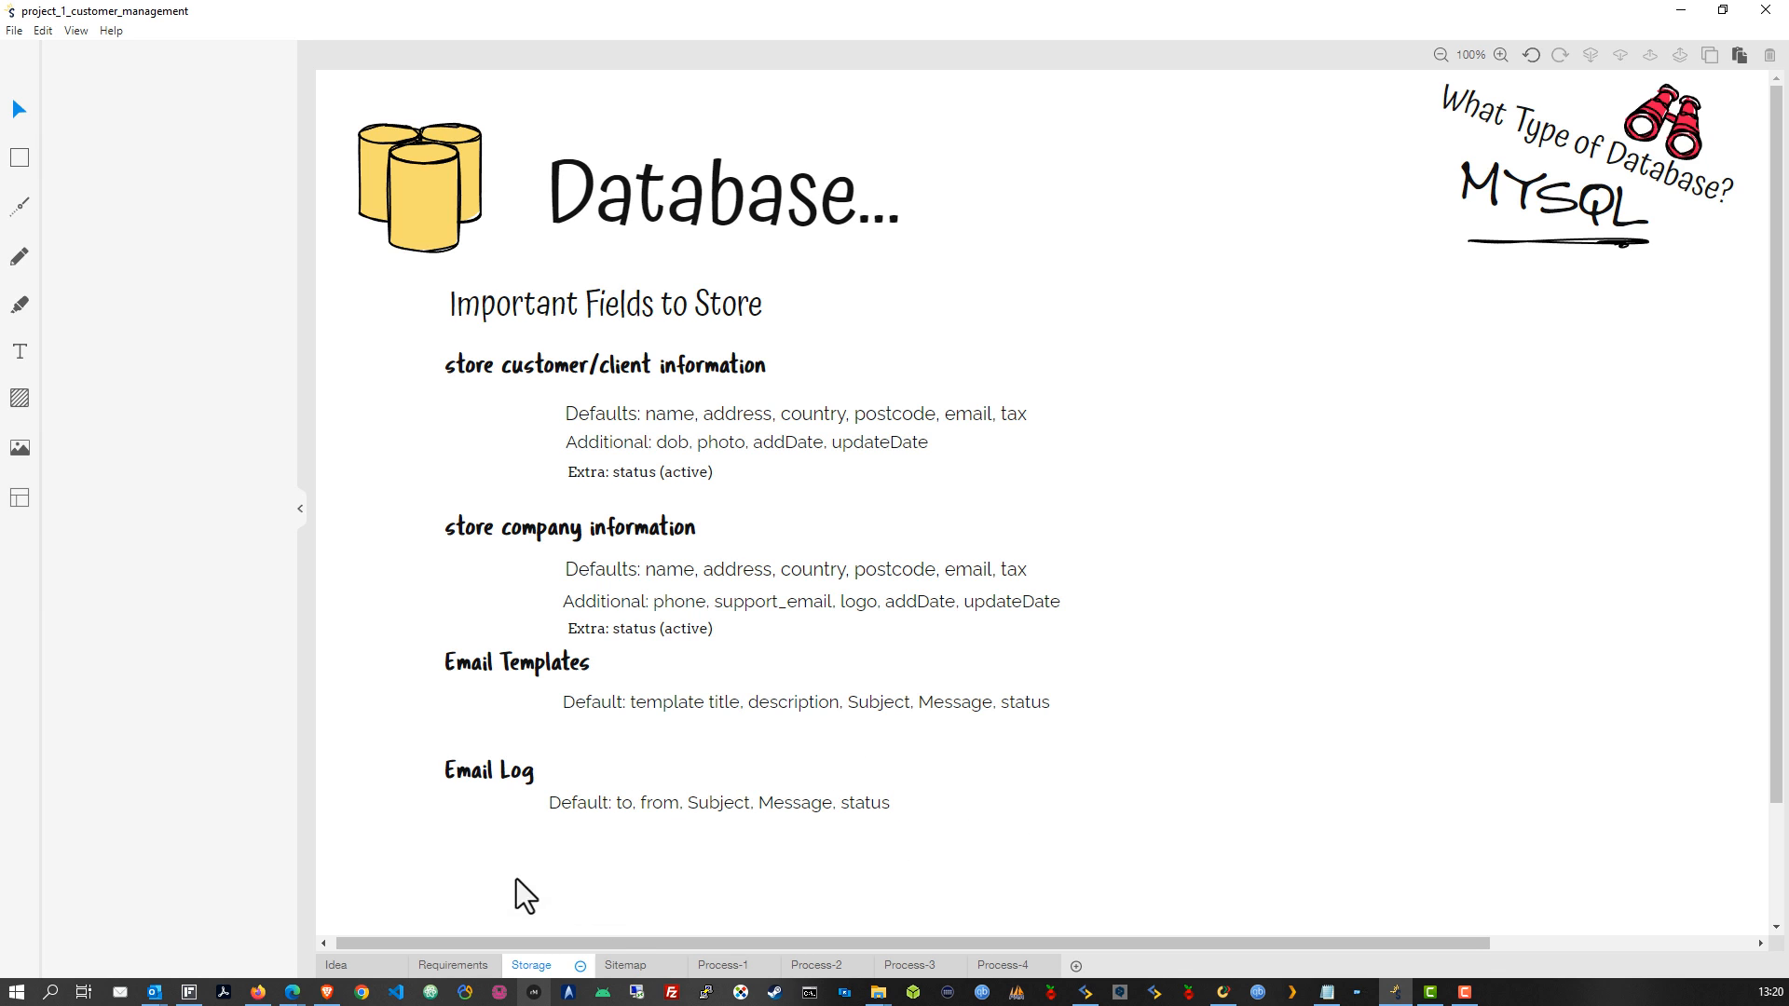
Step: Open the Sitemap page of the project plan
left_click(627, 966)
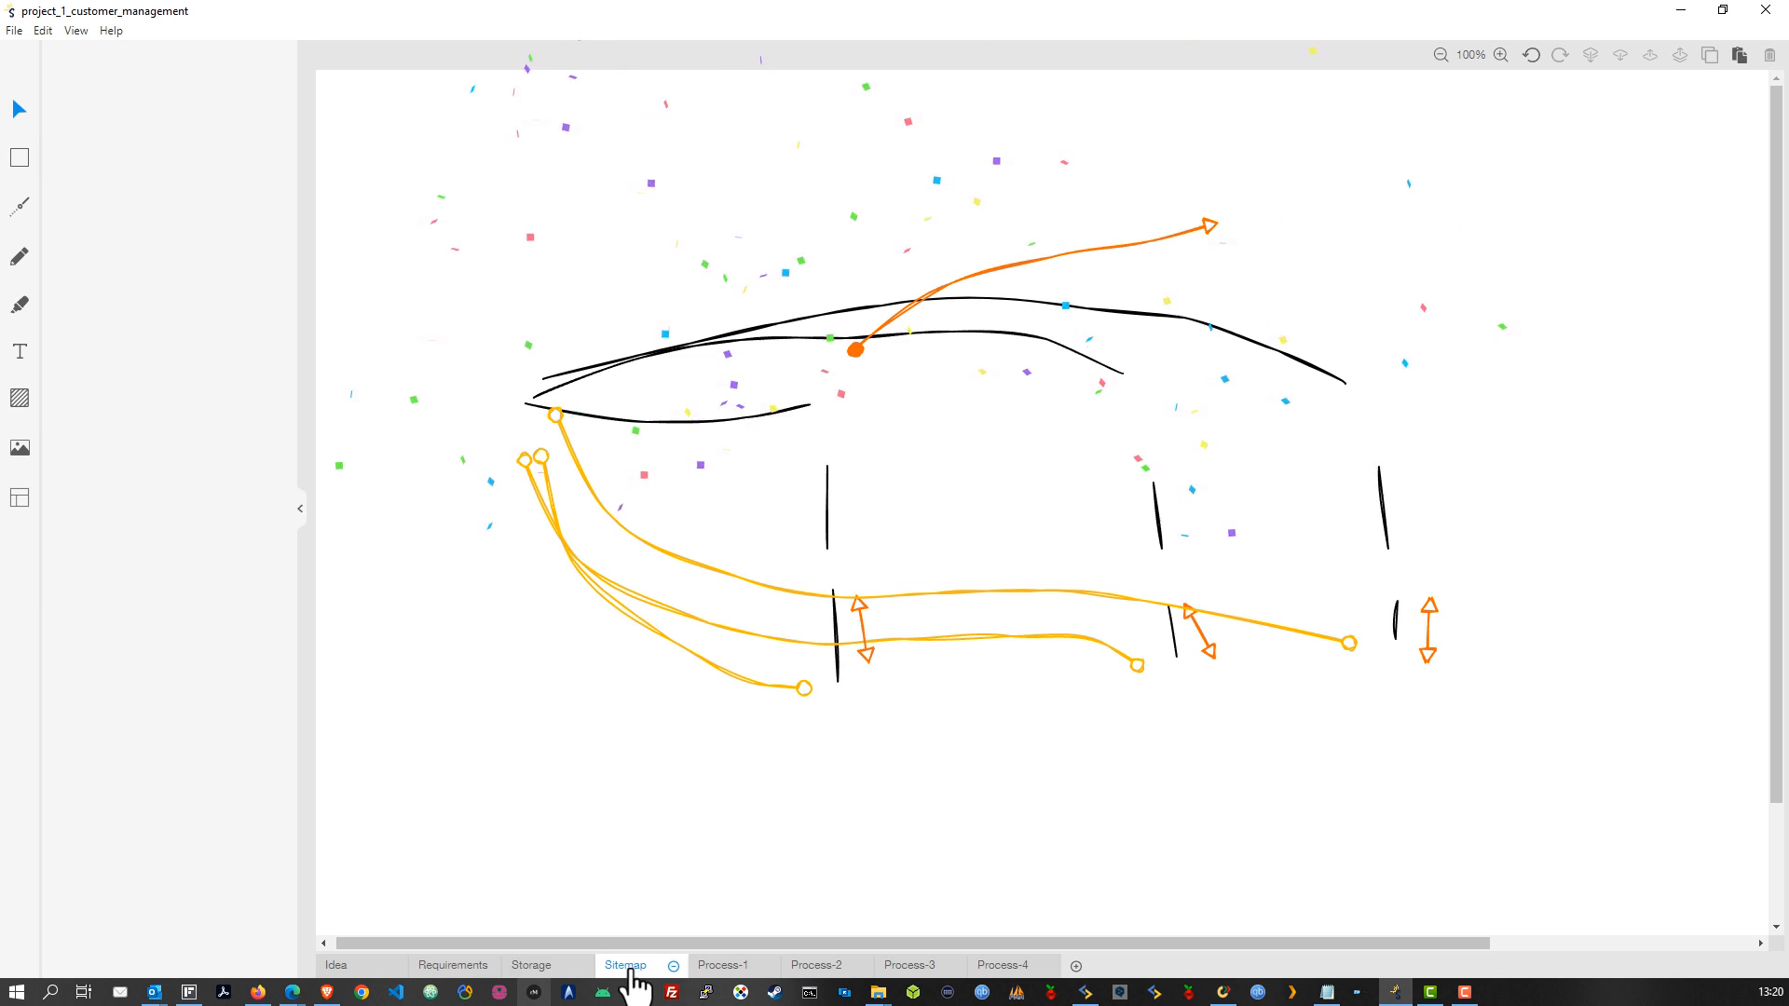